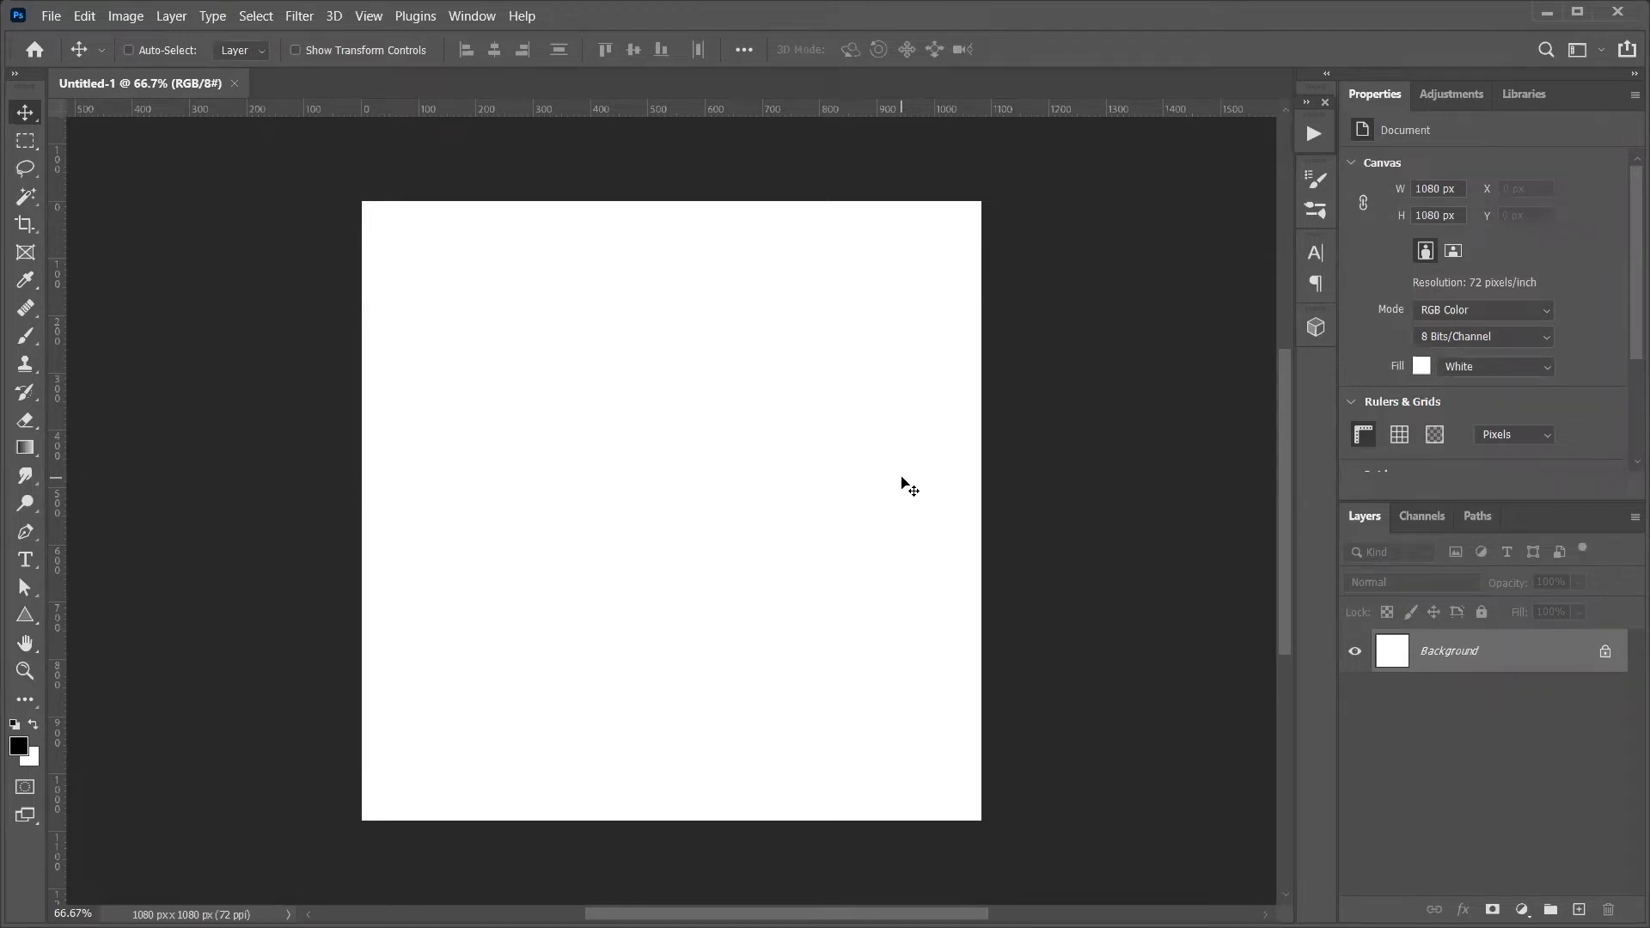
# Switch to File Explorer, open the Test folder in Downloads and select all its images
pyautogui.hotkey('alt', 'Tab')
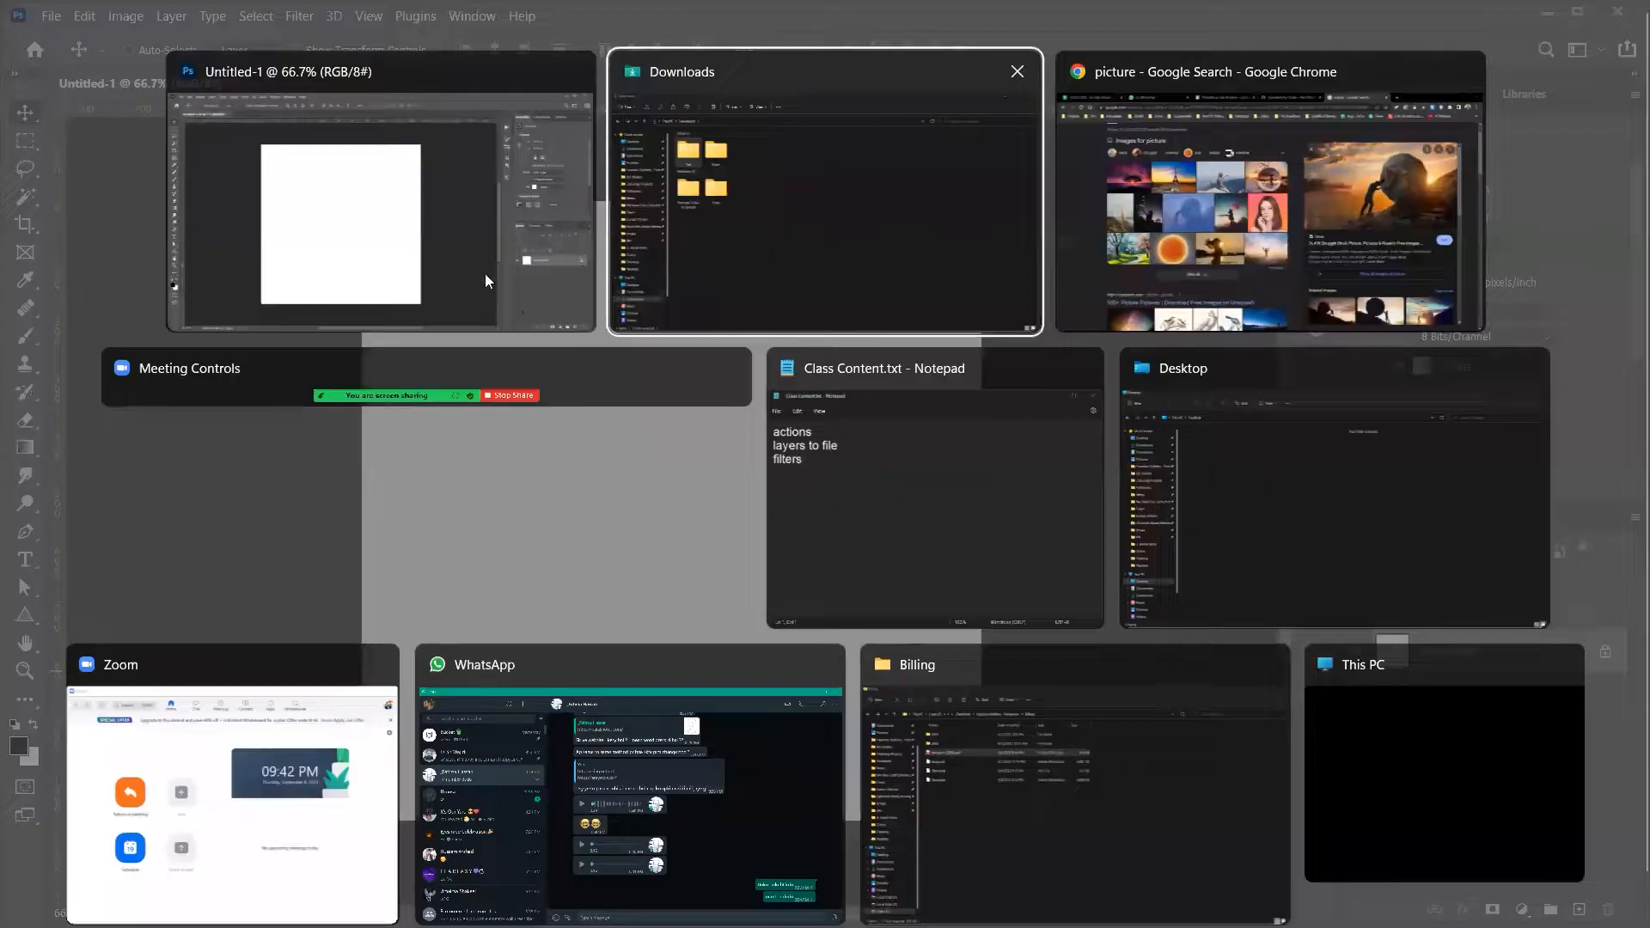
pyautogui.press('Return')
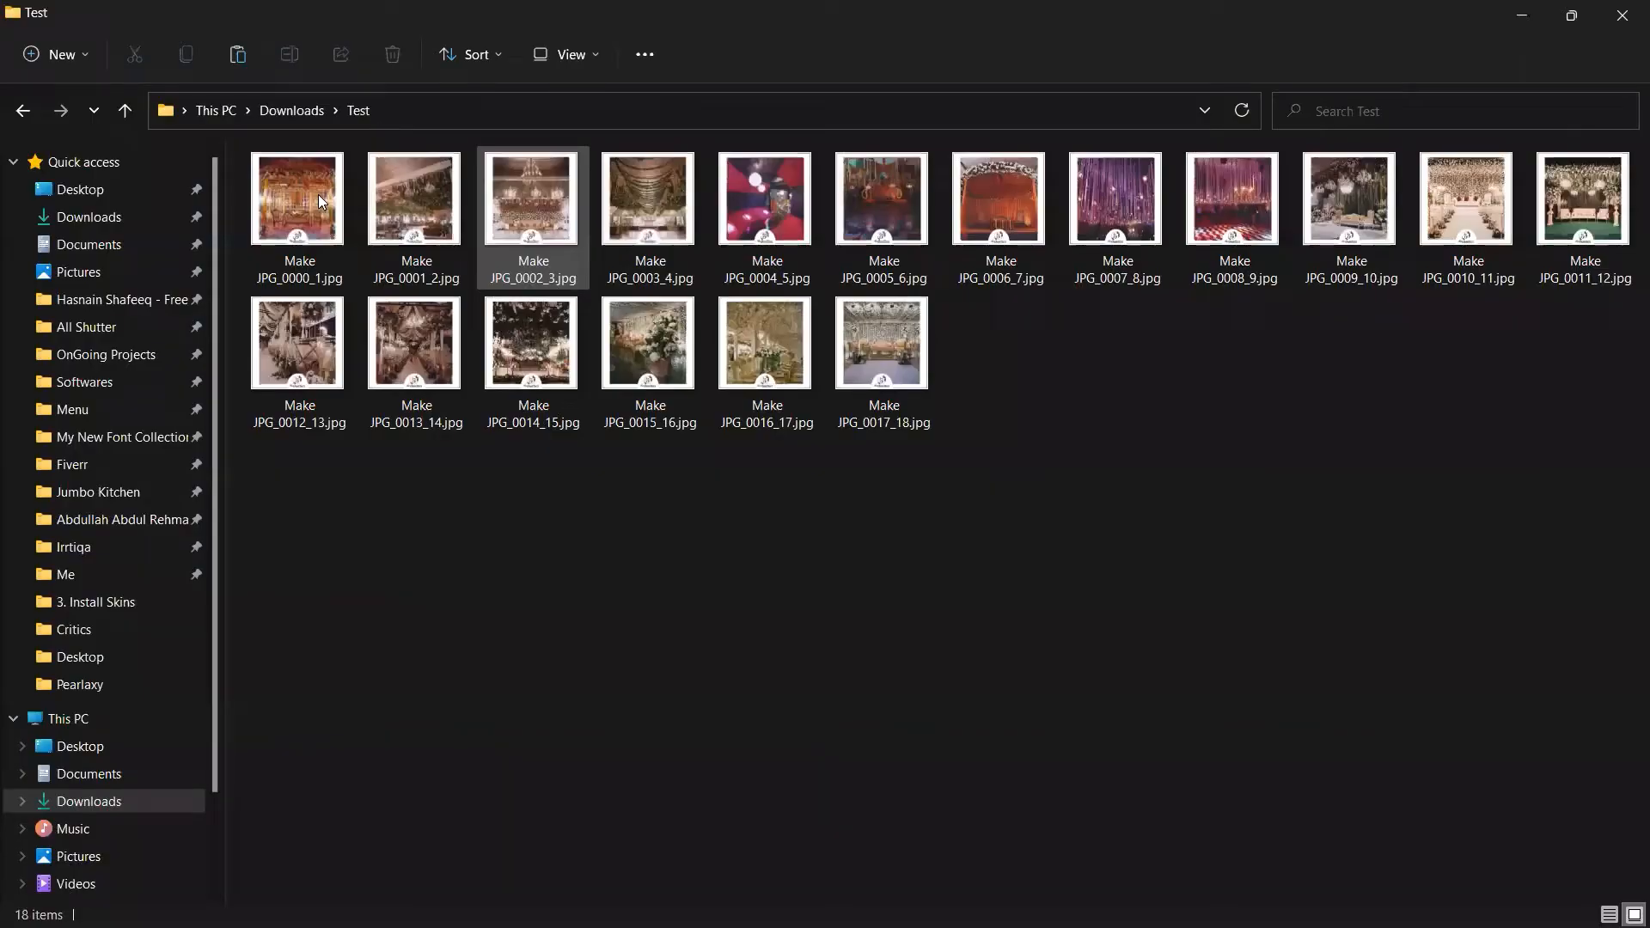
pyautogui.press('Left')
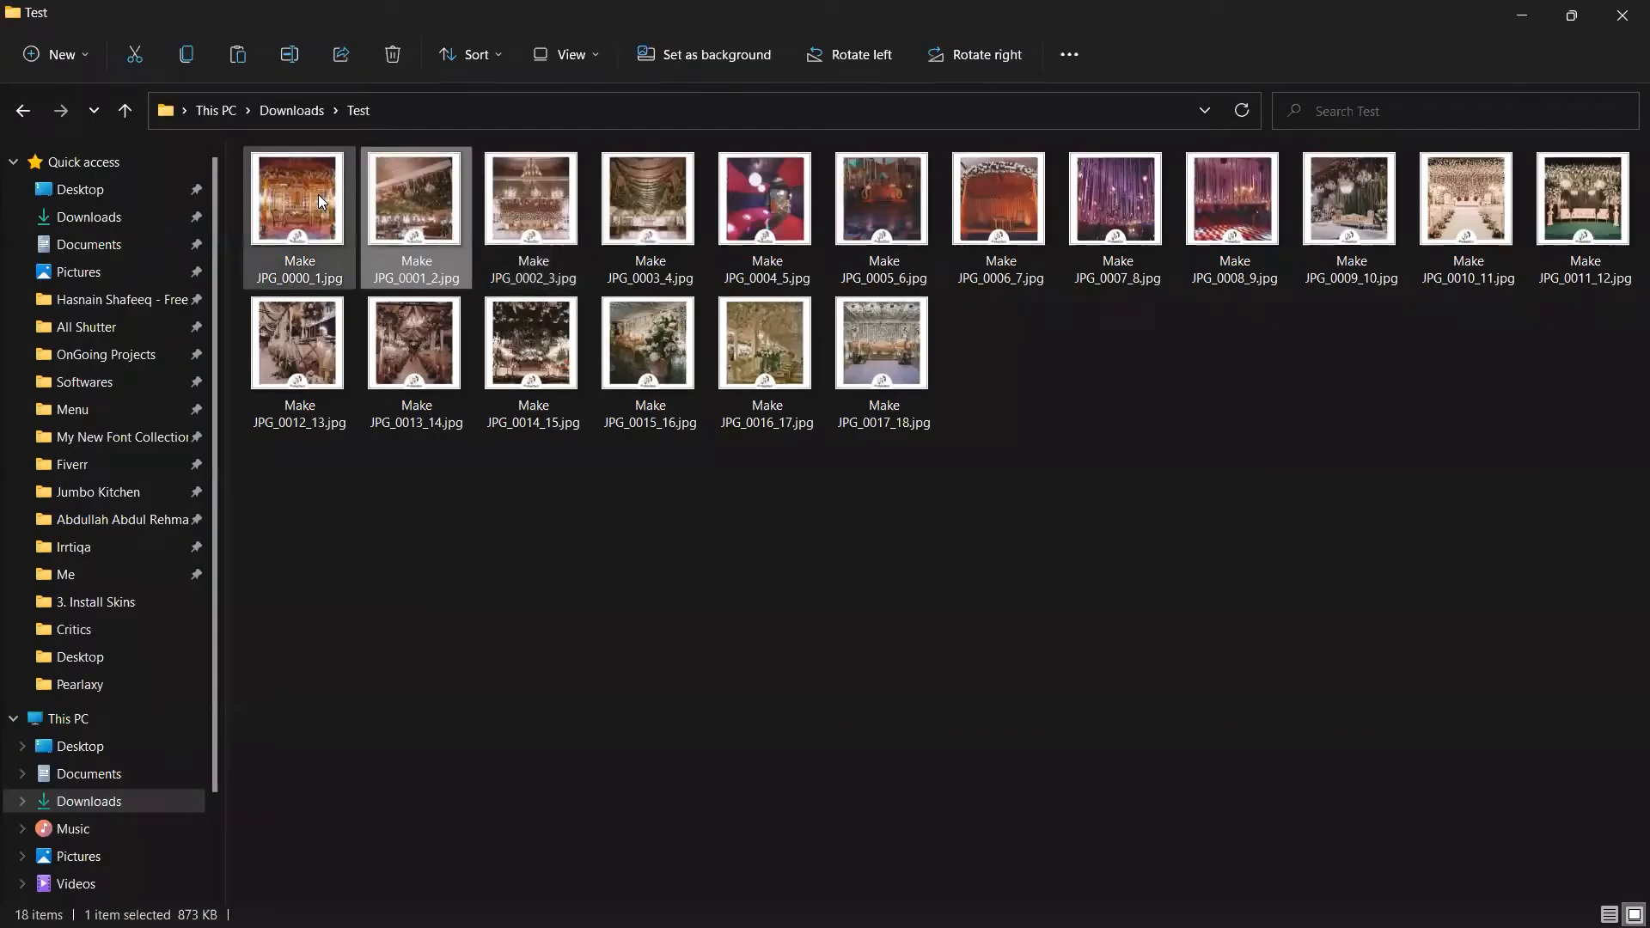
pyautogui.click(320, 202)
pyautogui.hotkey('shift', 'Down')
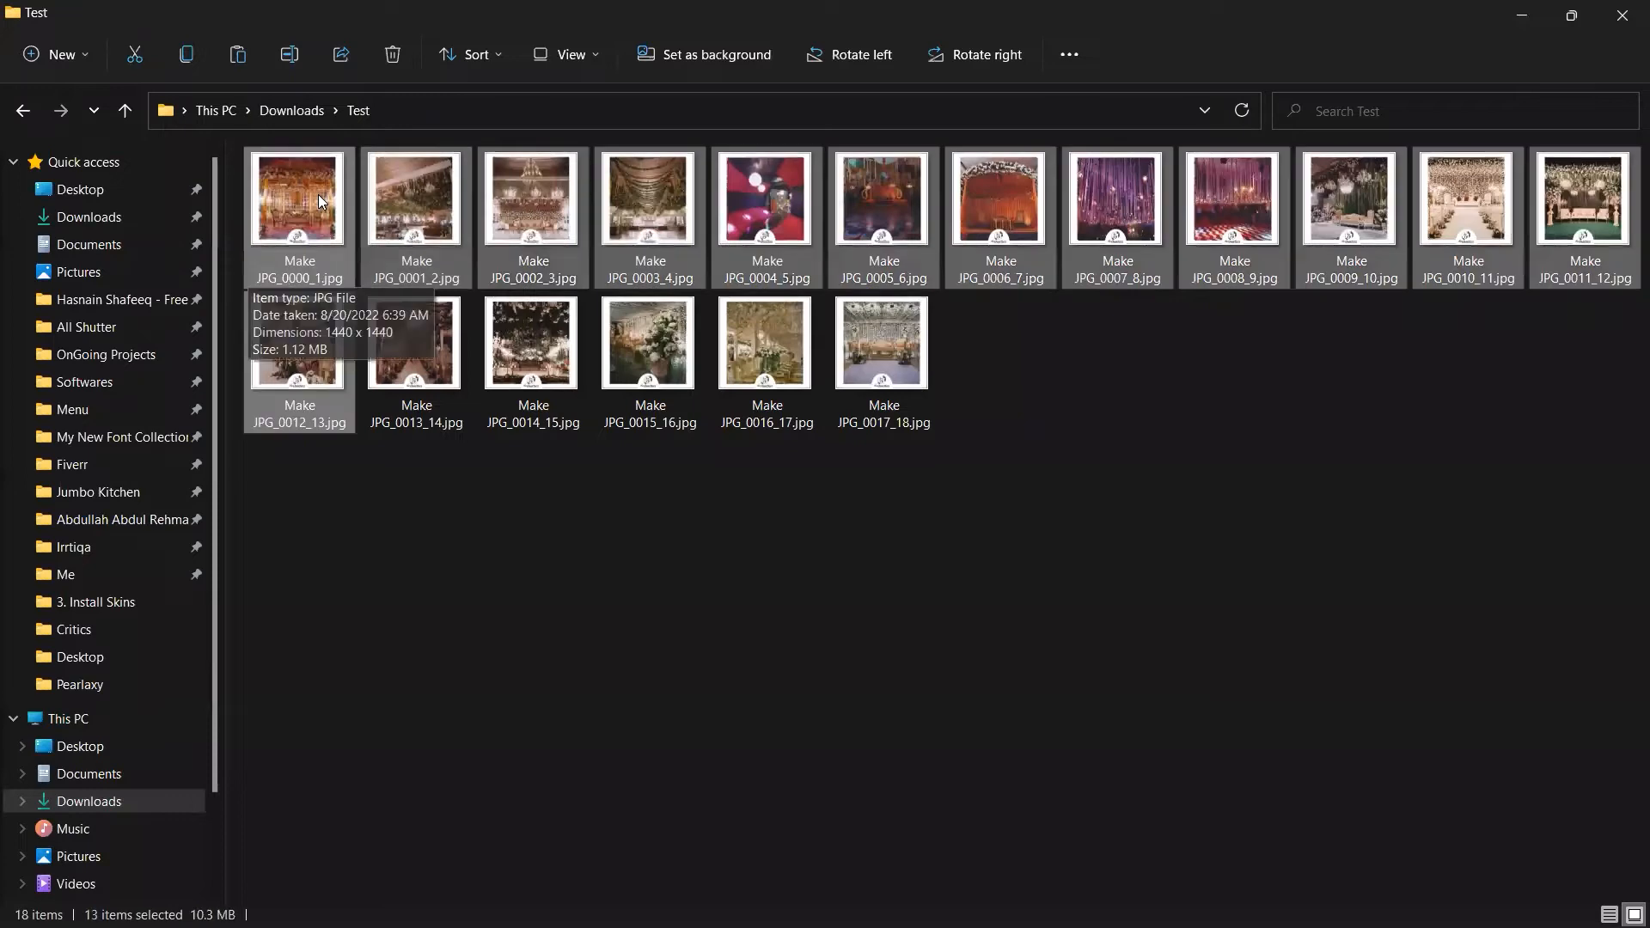
pyautogui.hotkey('ctrl', 'a')
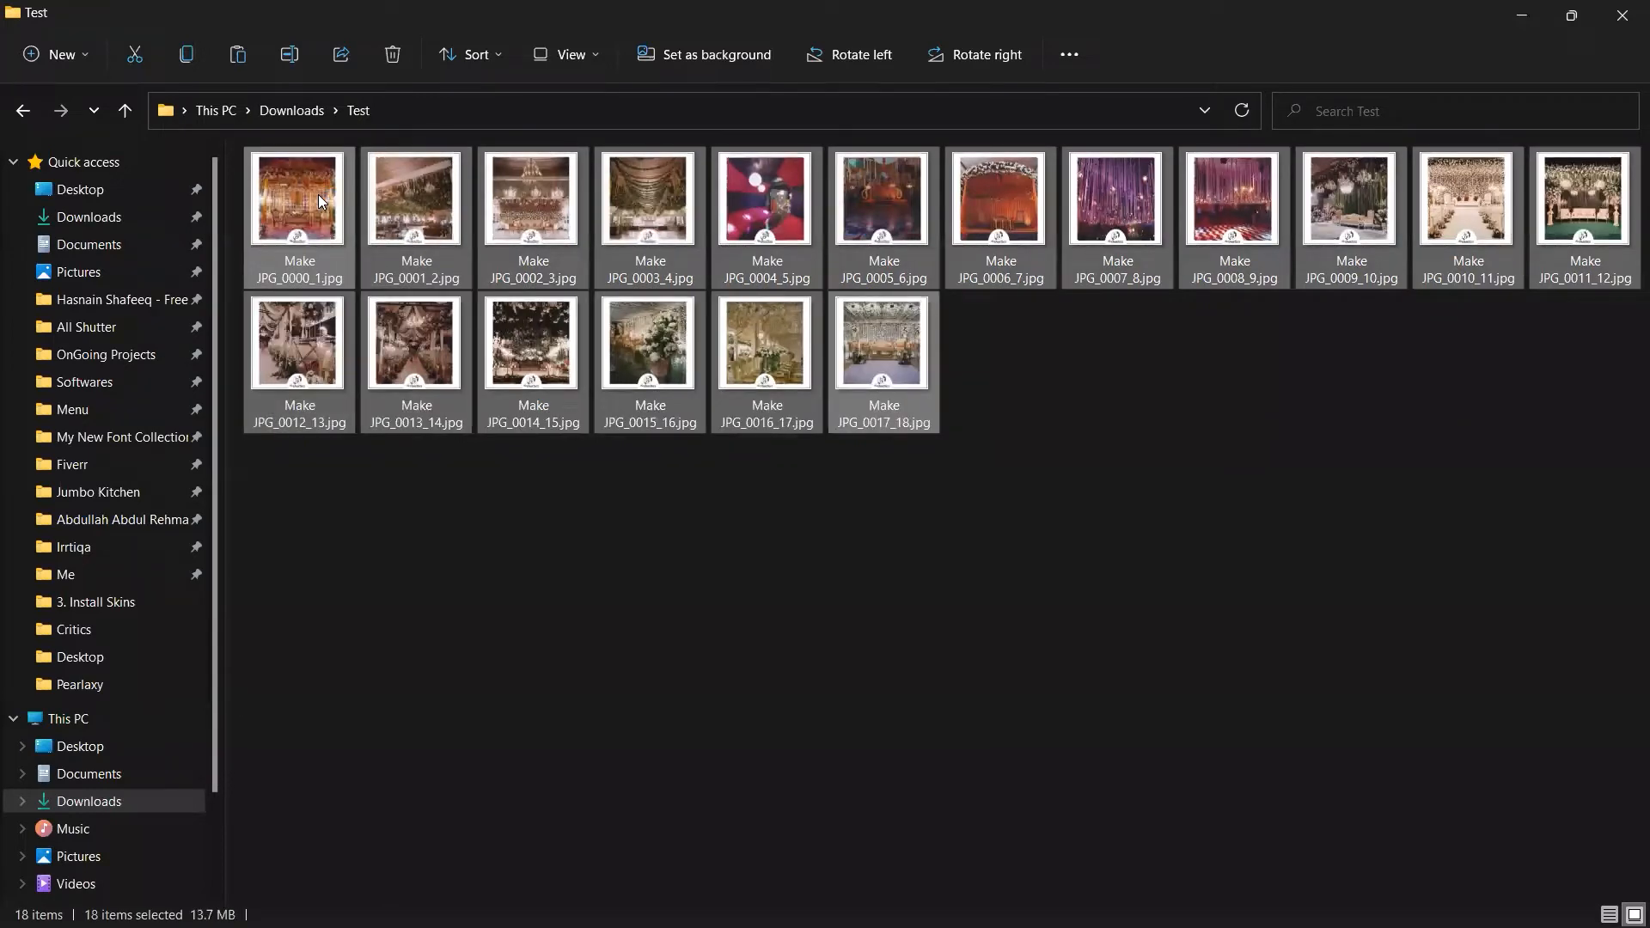
# View the first image in the photo viewer, close it, and check the properties of Make JPG_0005_6.jpg
pyautogui.press('Return')
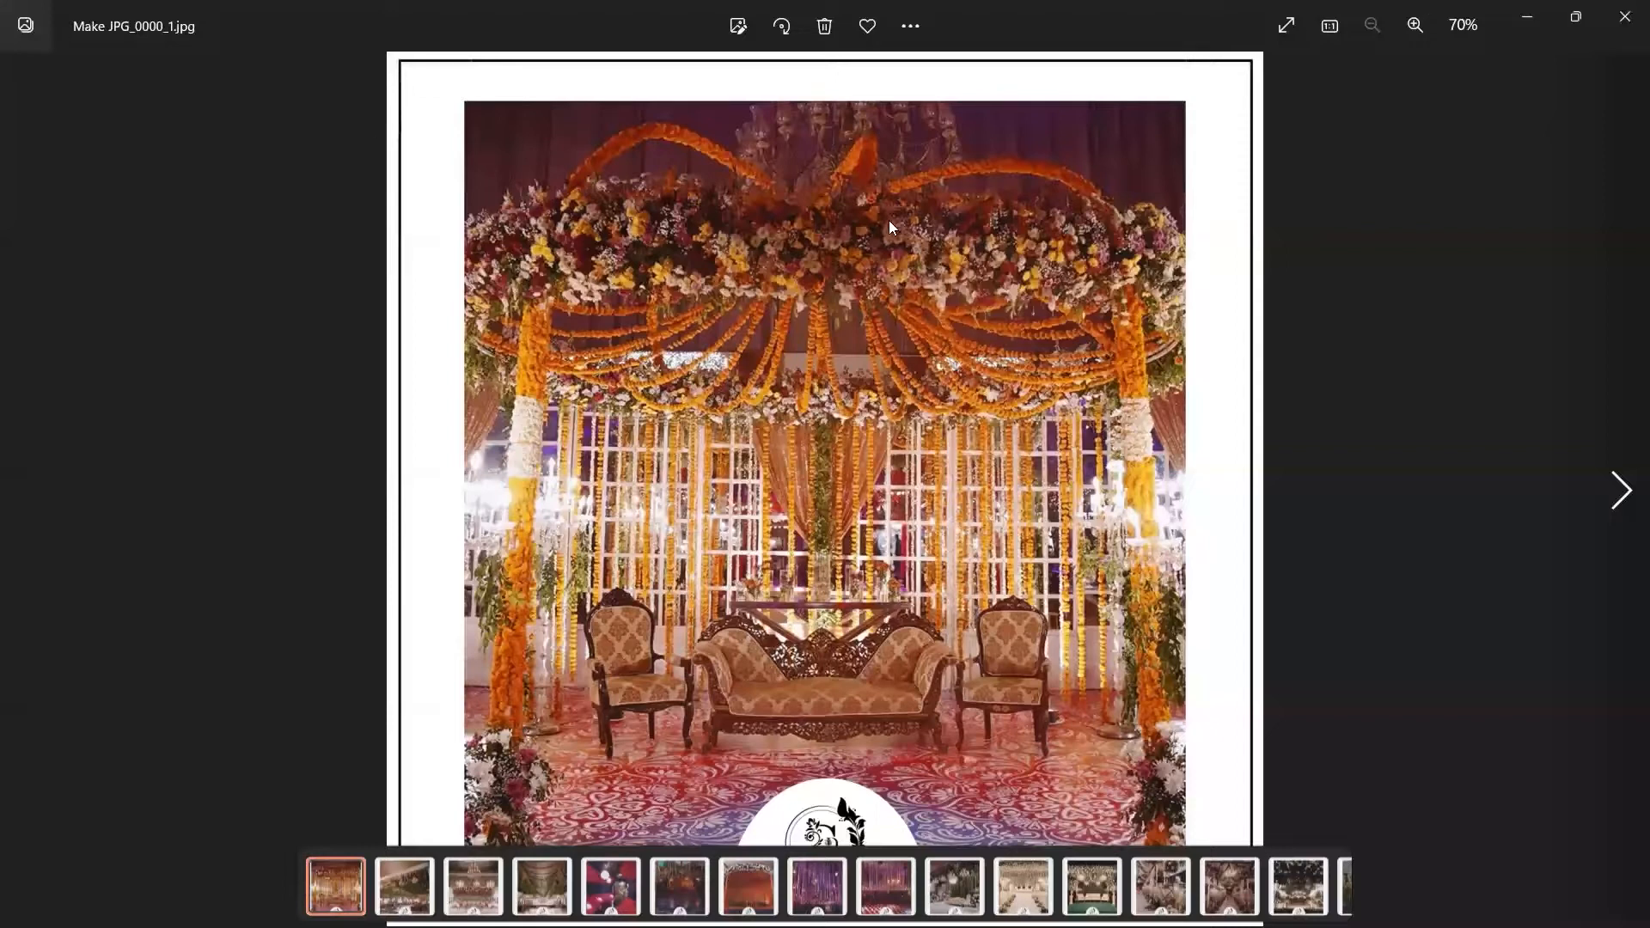
pyautogui.hotkey('alt', 'F4')
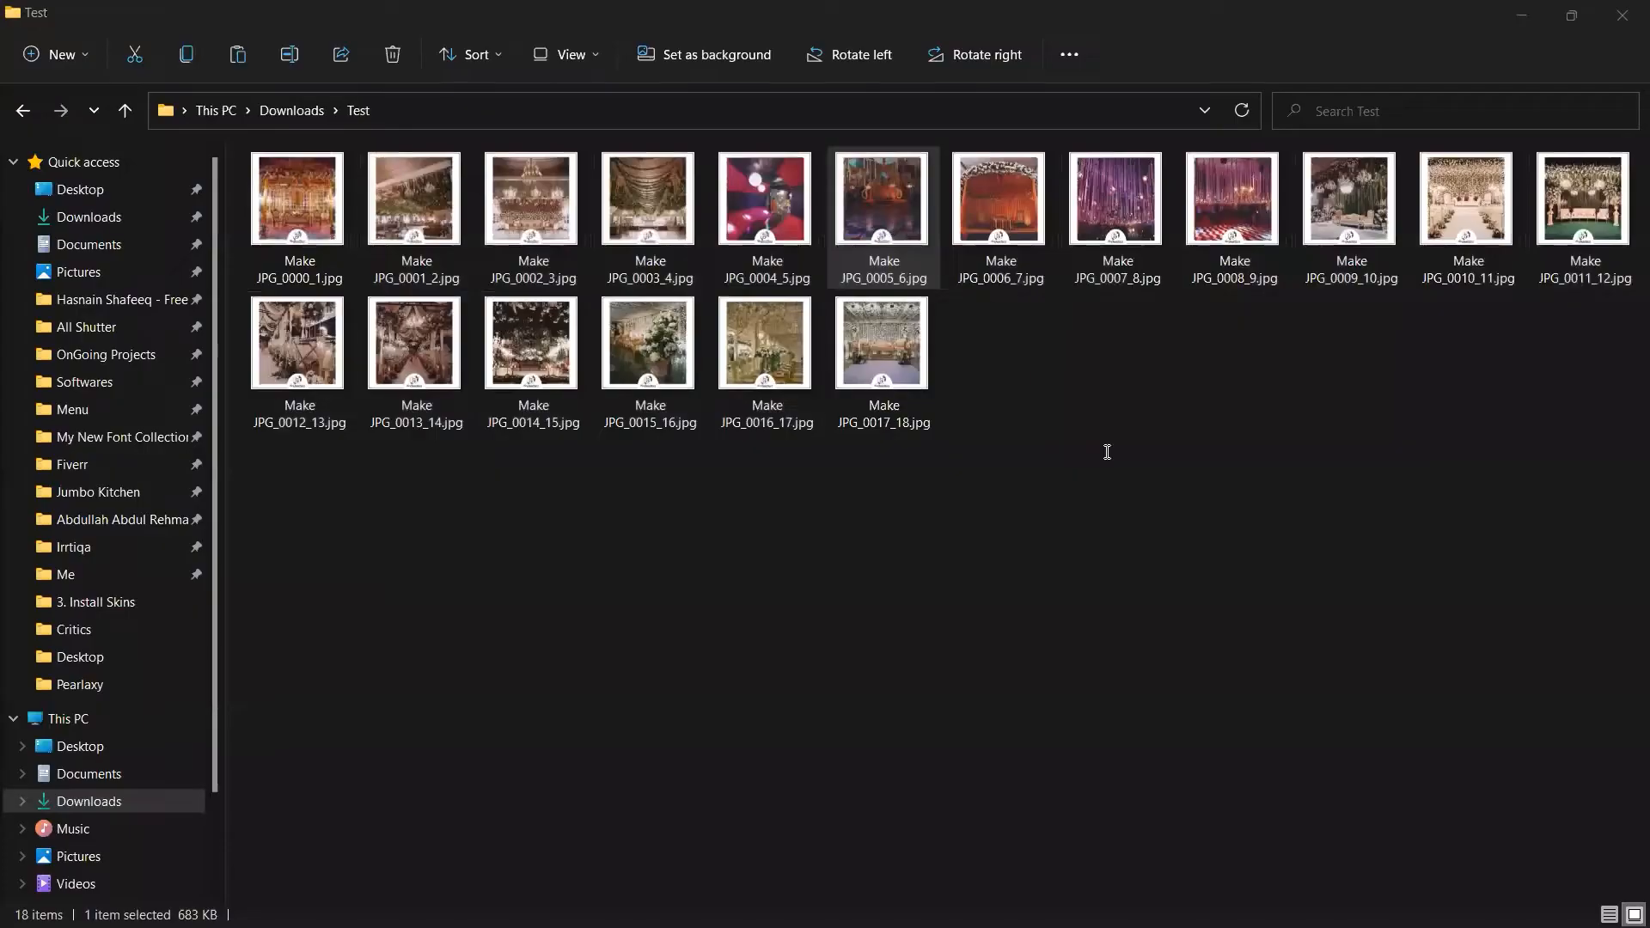
pyautogui.hotkey('alt', 'Return')
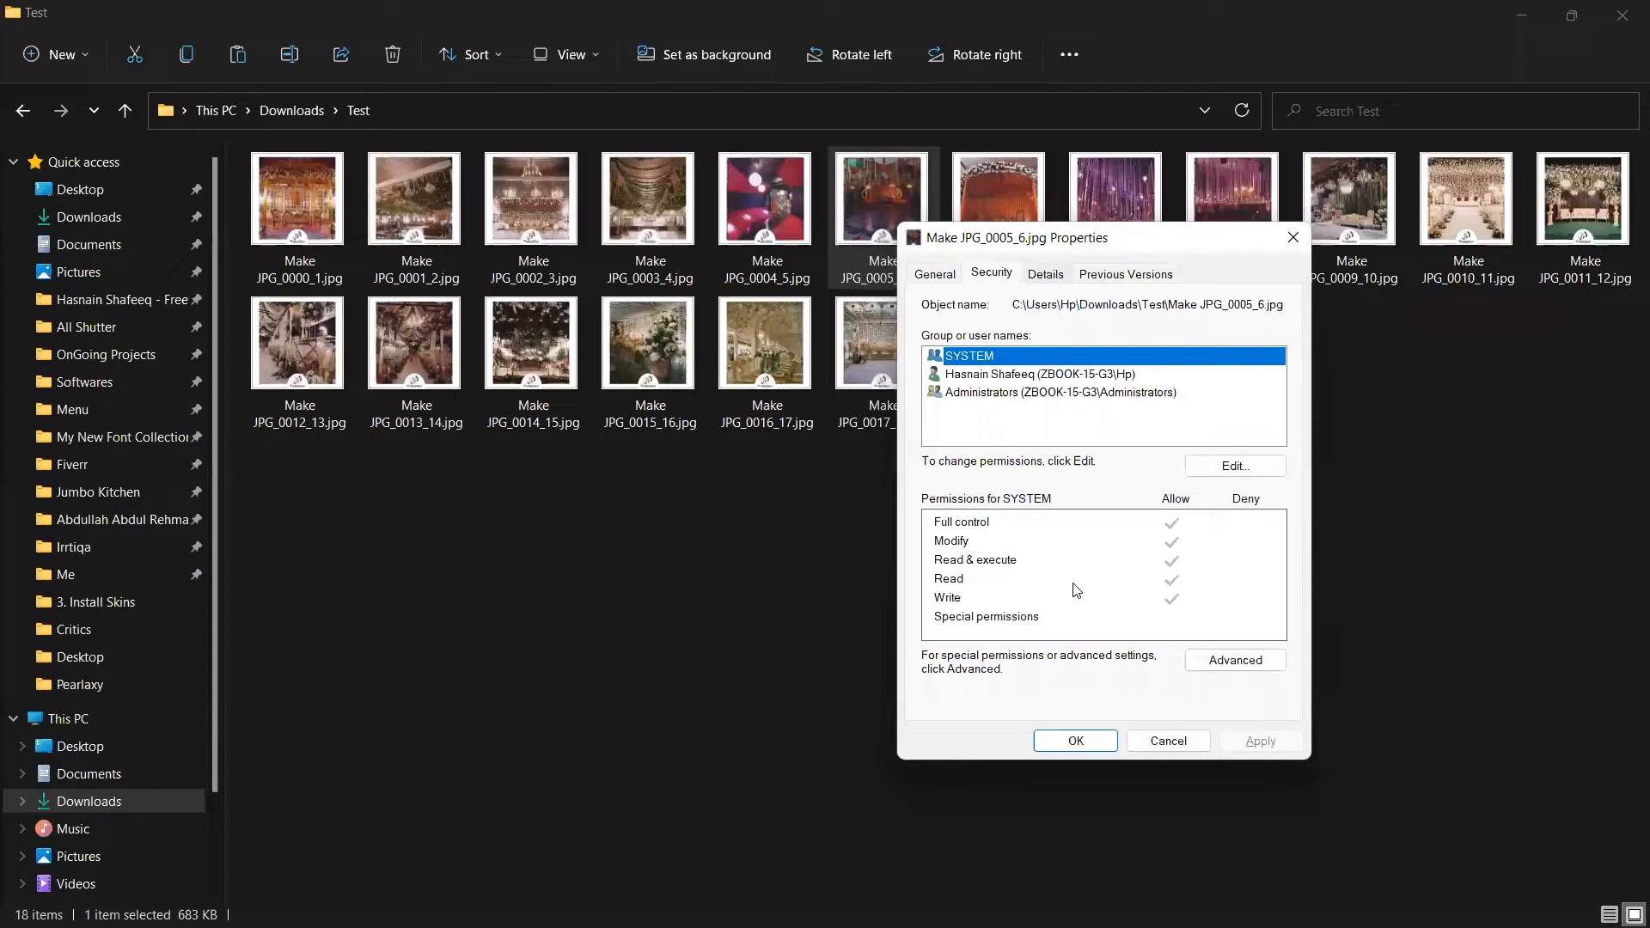
pyautogui.click(1169, 741)
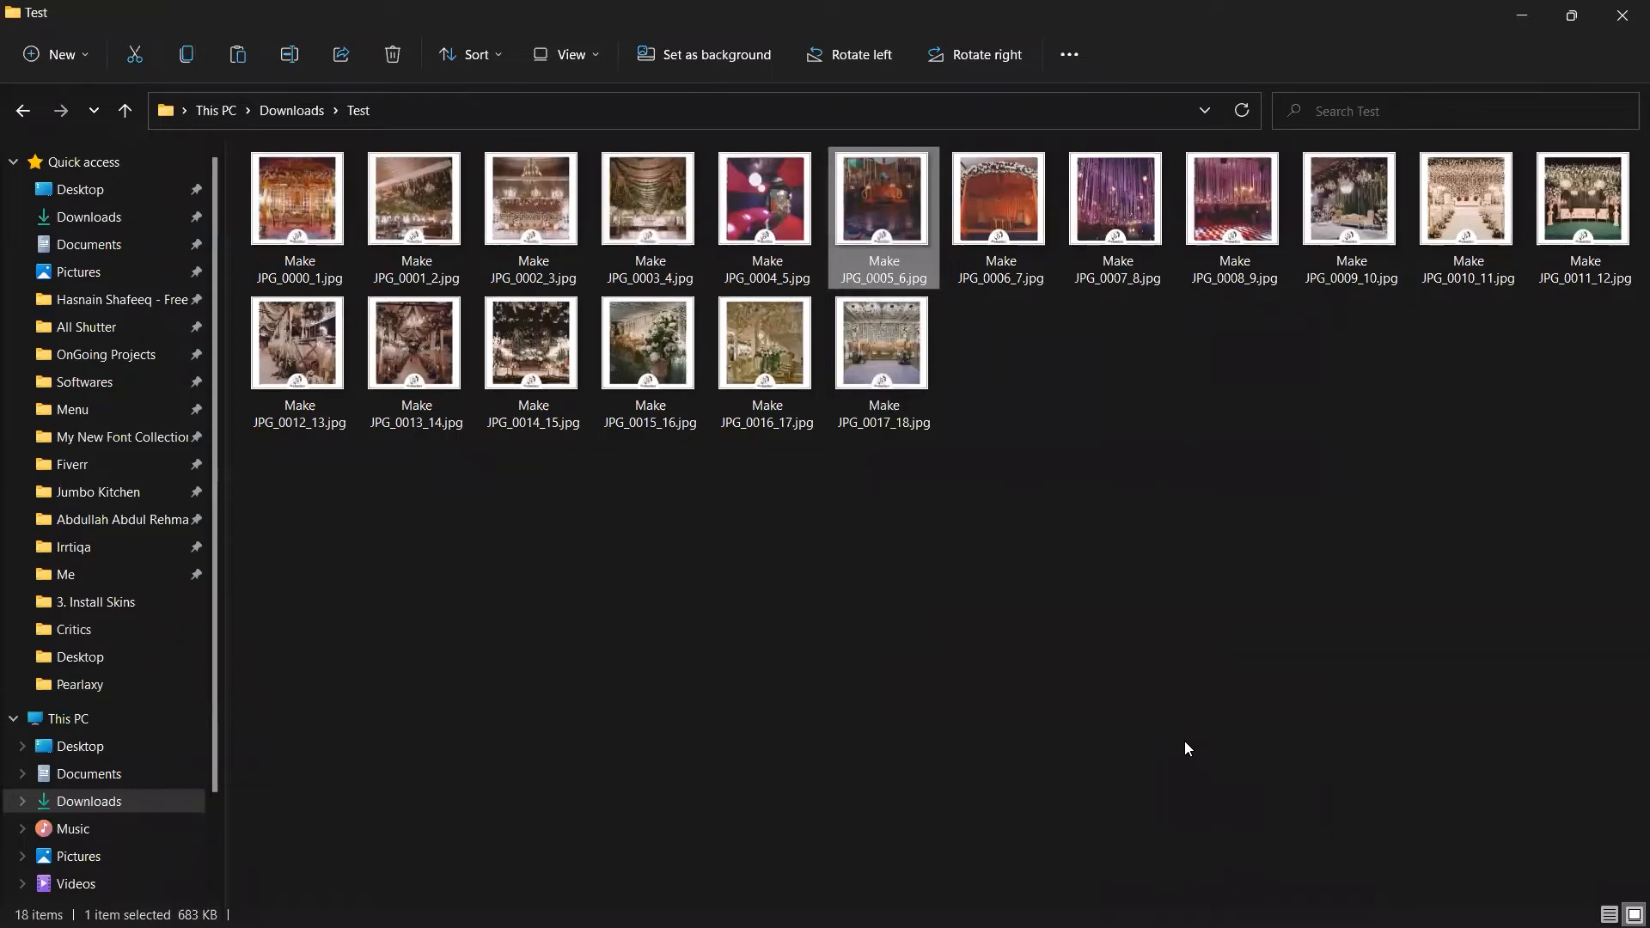
# View Make JPG_0000_1.jpg from the Test folder at full size, and return to the folder
pyautogui.click(579, 521)
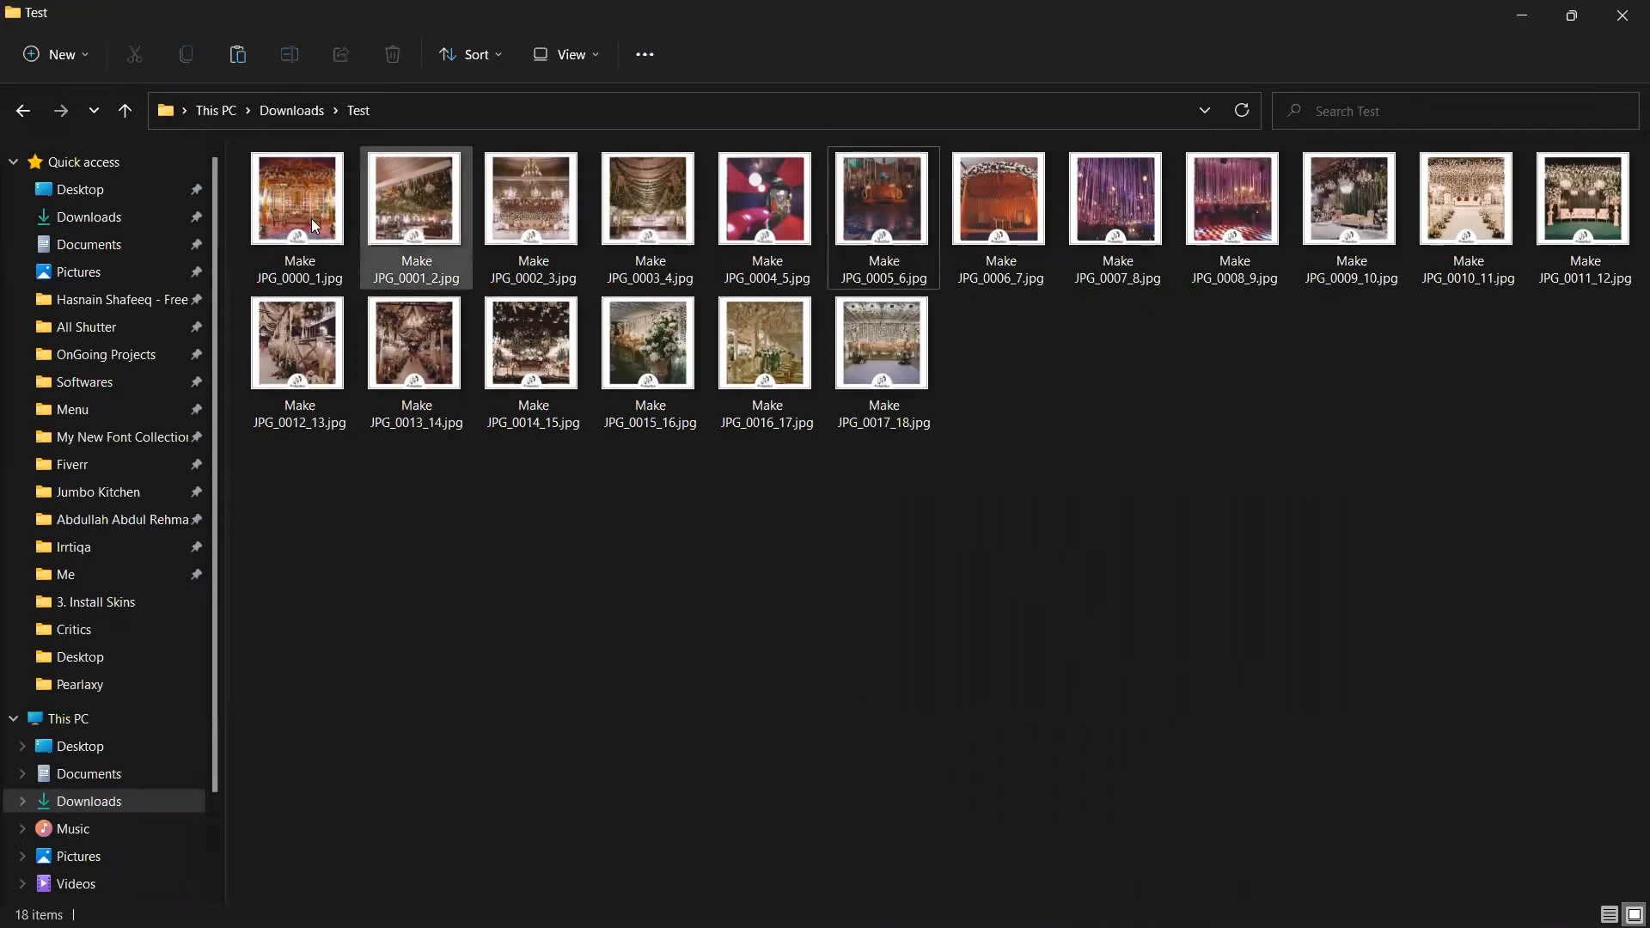
pyautogui.doubleClick(313, 225)
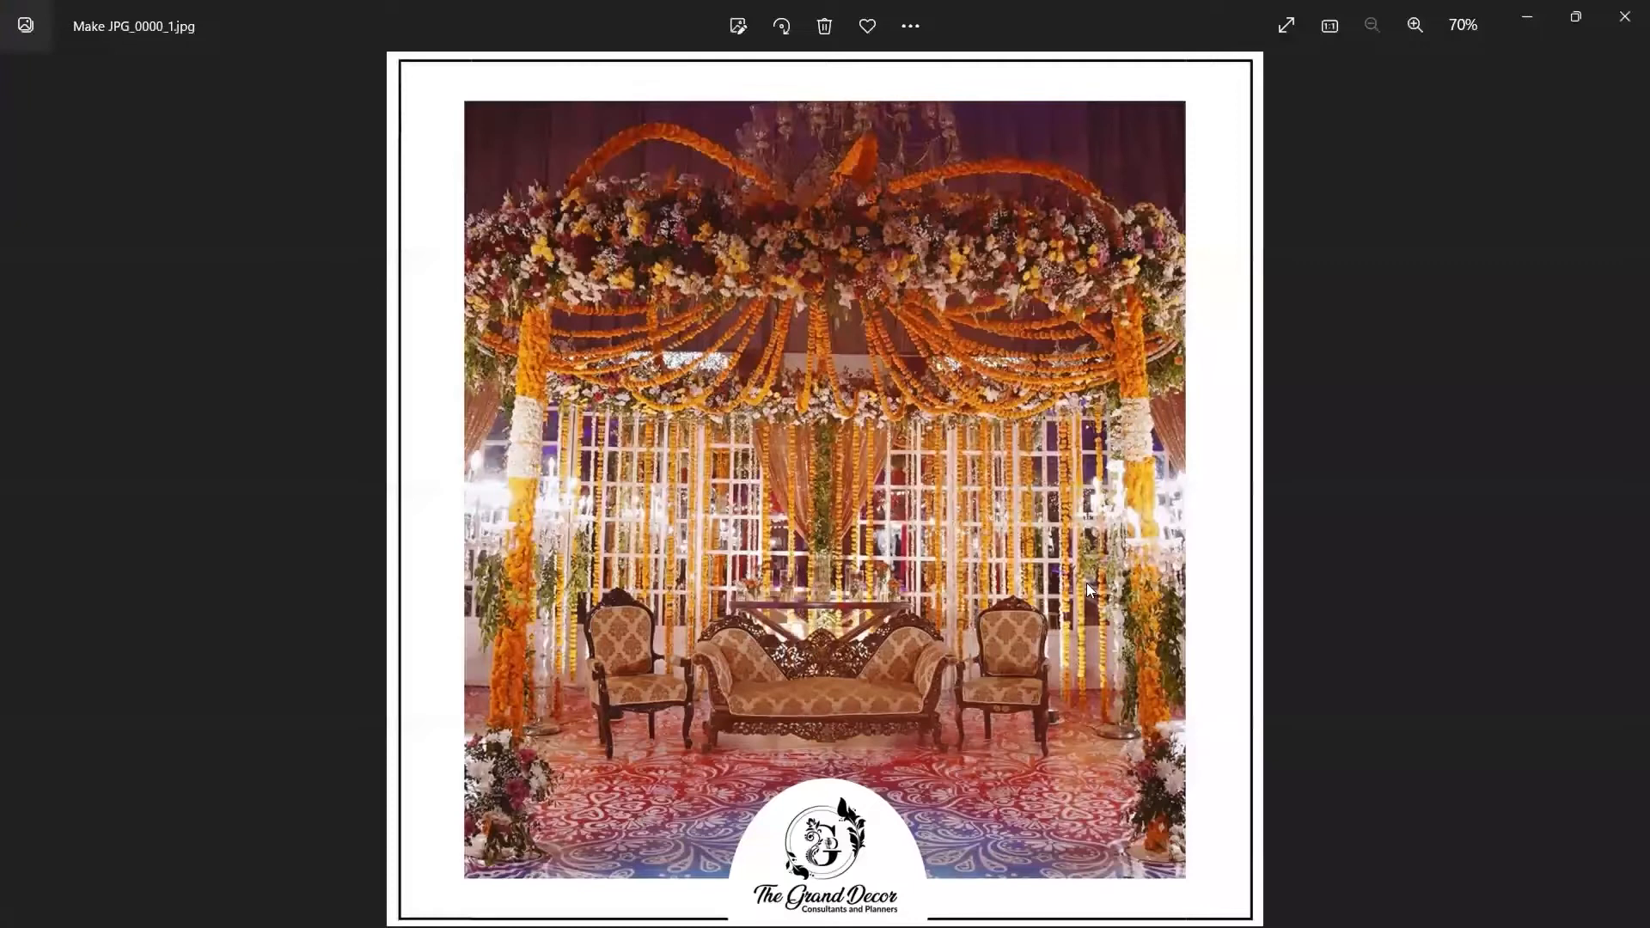
pyautogui.press('super+Tab')
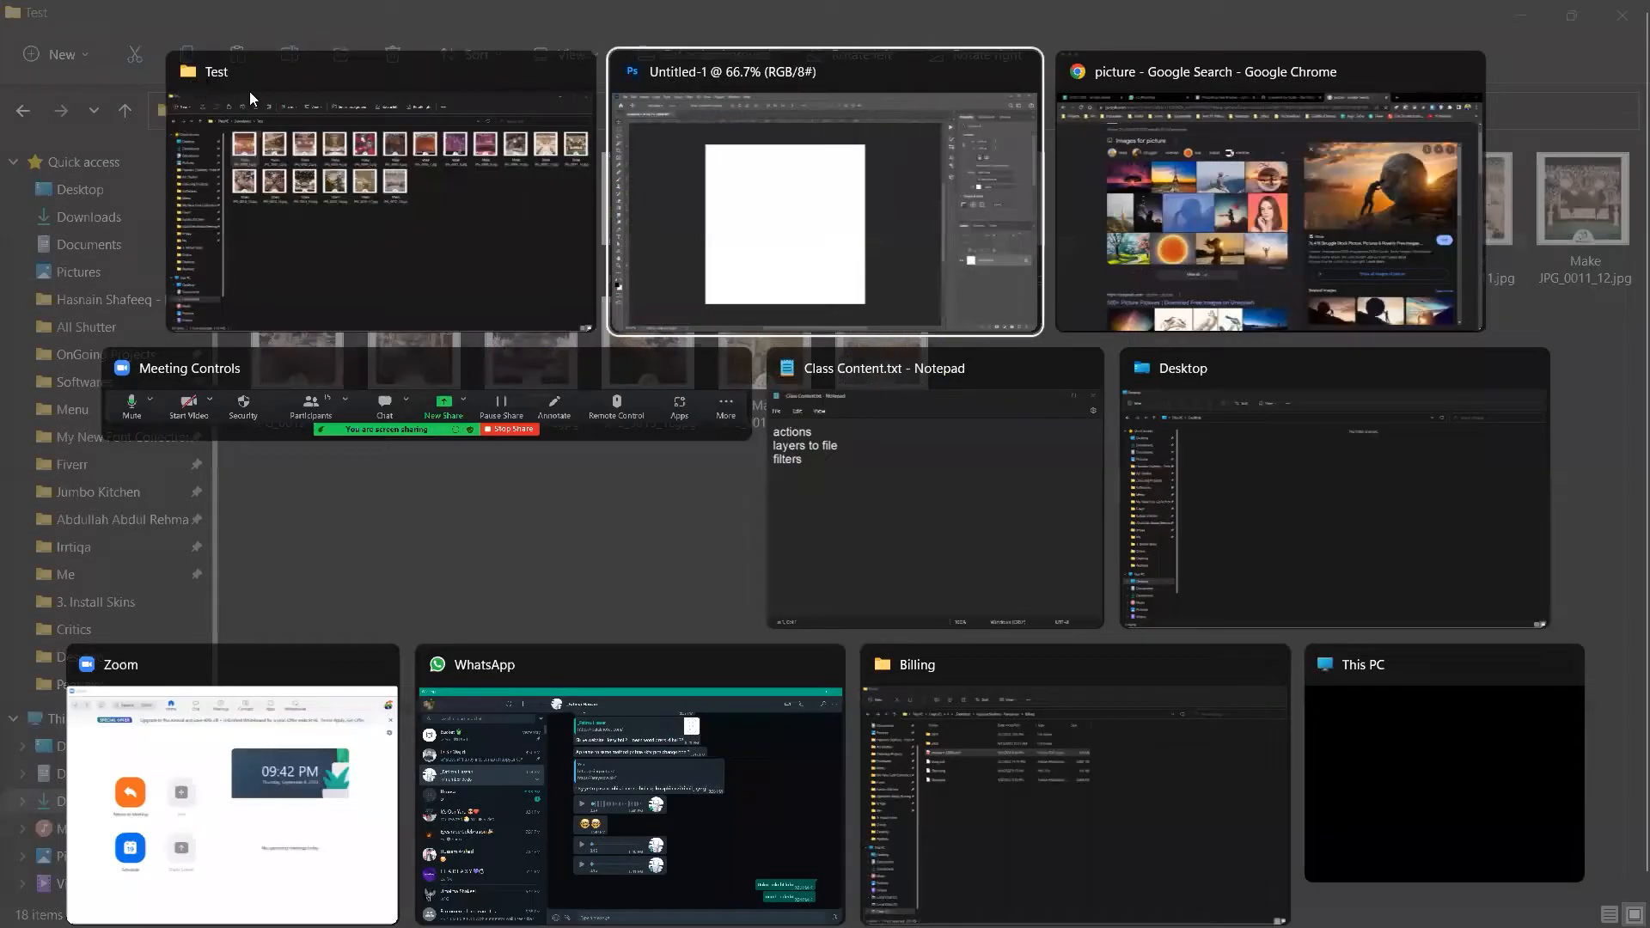
pyautogui.click(599, 325)
pyautogui.click(138, 16)
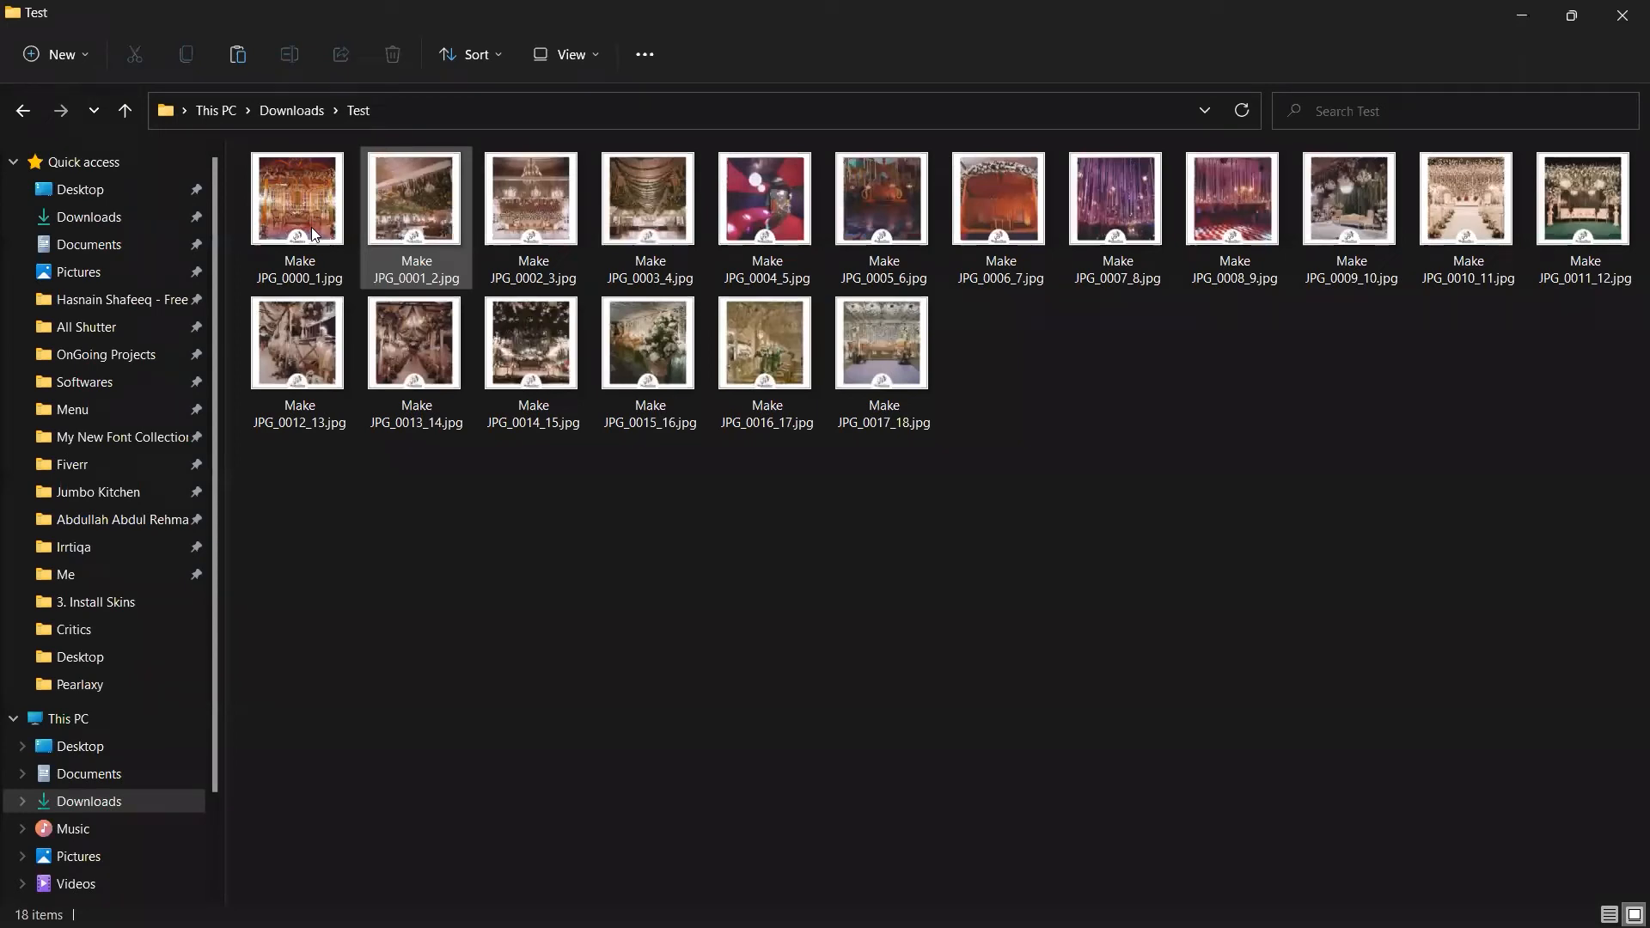
# Examine the dimensions of the images in the Test folder, comparing Make JPG_0000_1.jpg with the others
pyautogui.click(311, 227)
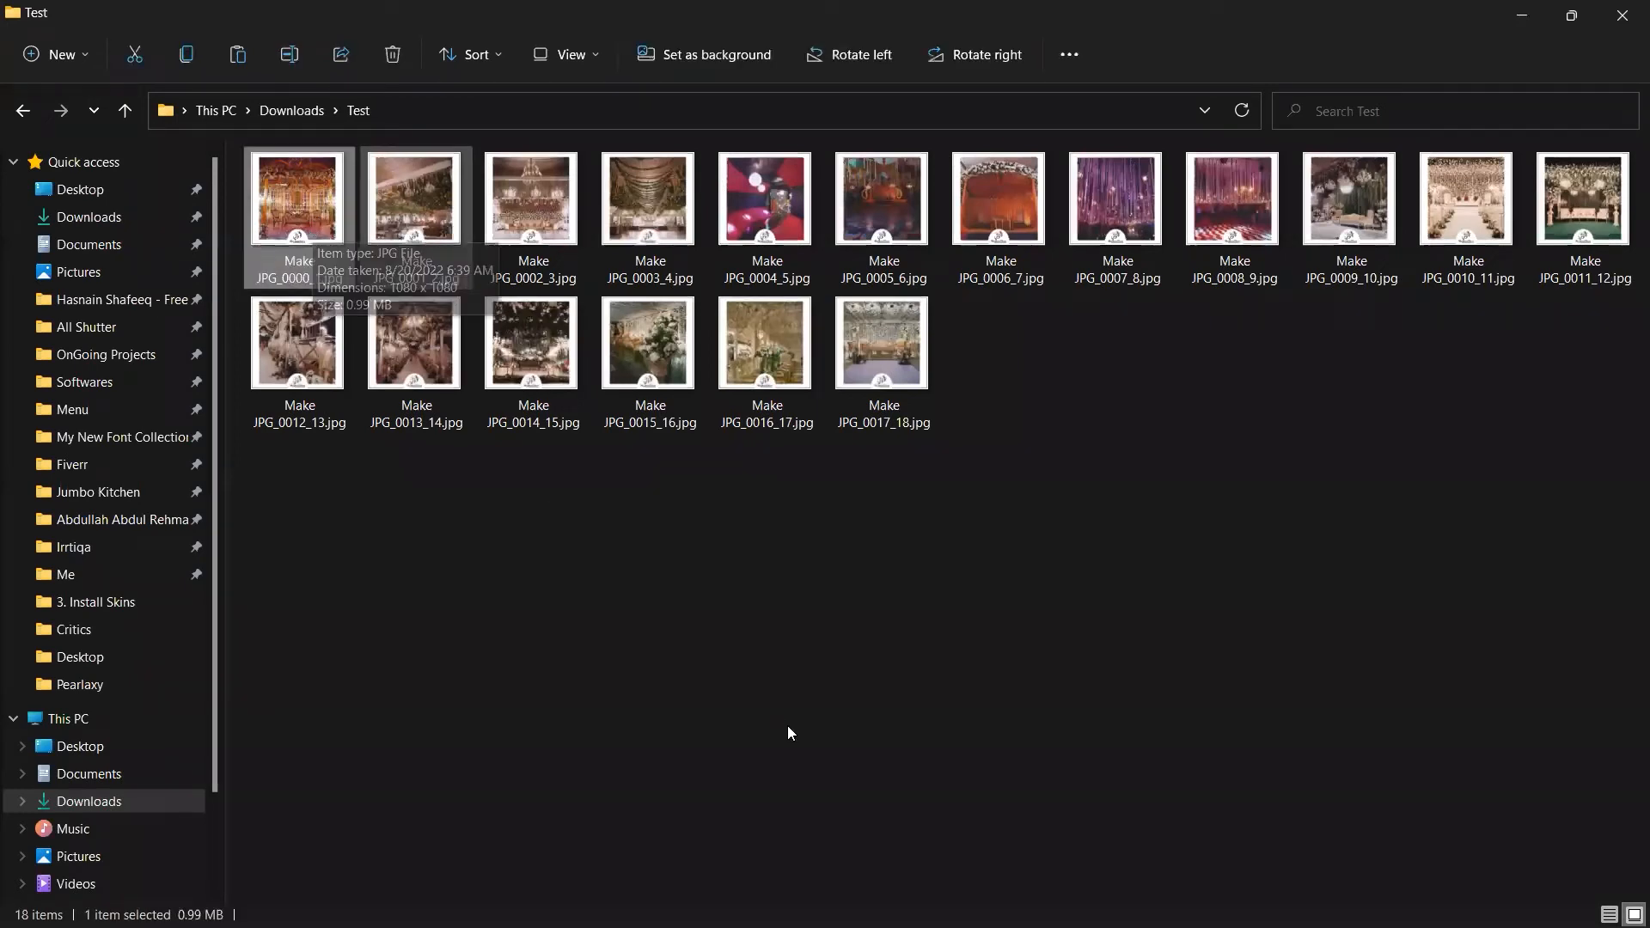
pyautogui.press('Right')
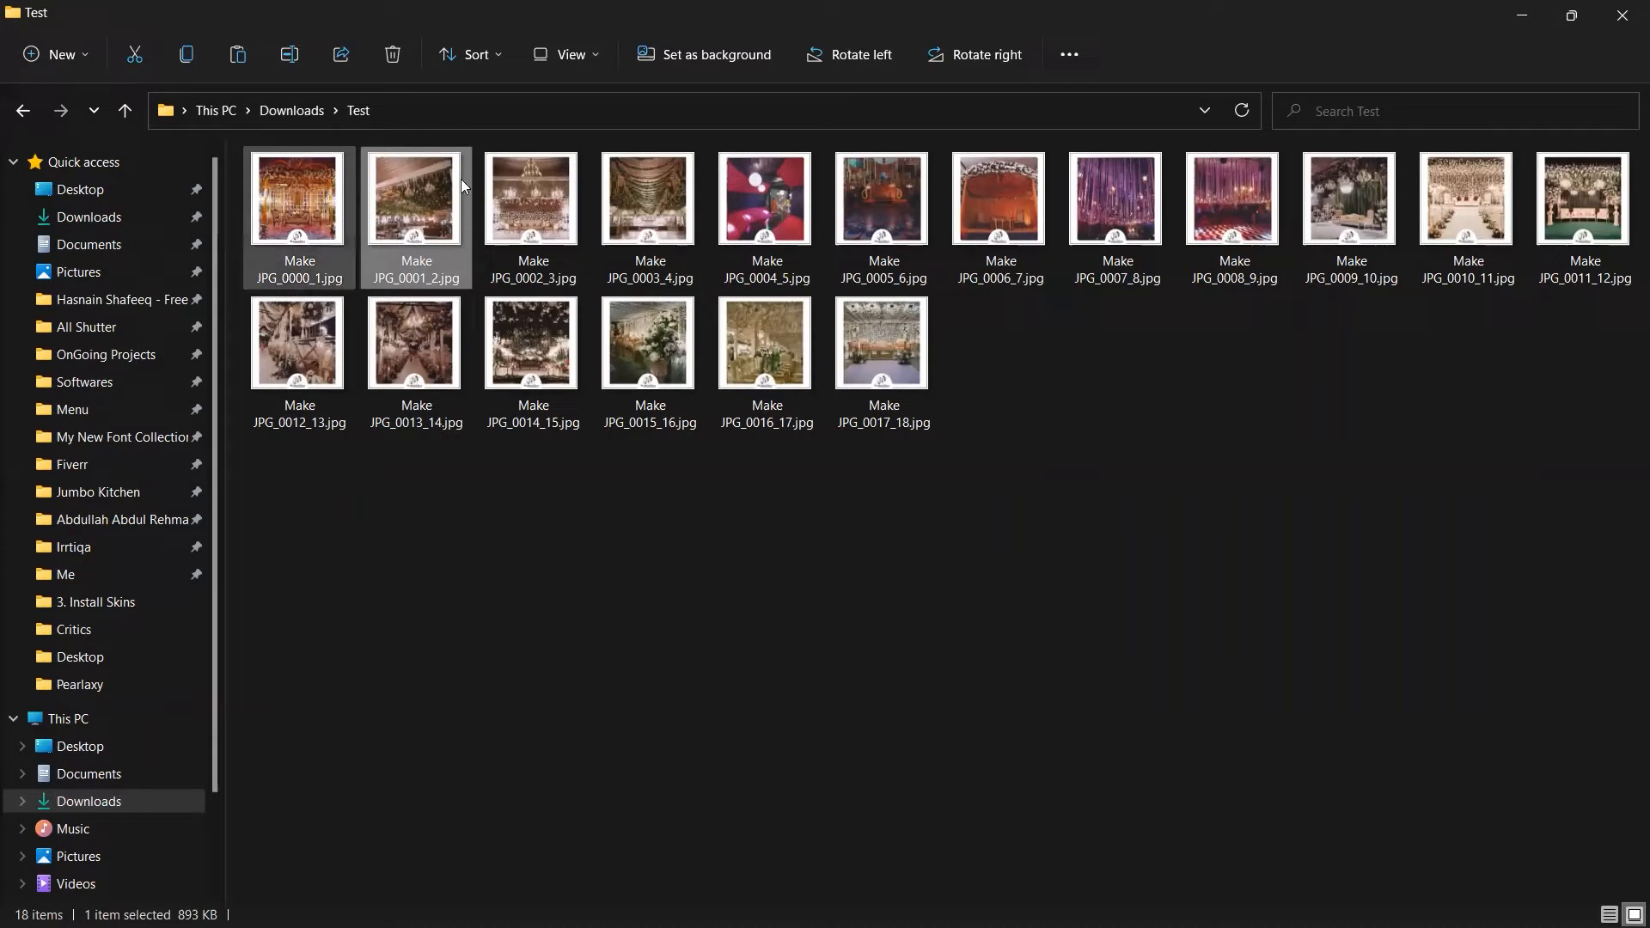
pyautogui.moveTo(961, 368); pyautogui.dragTo(430, 189)
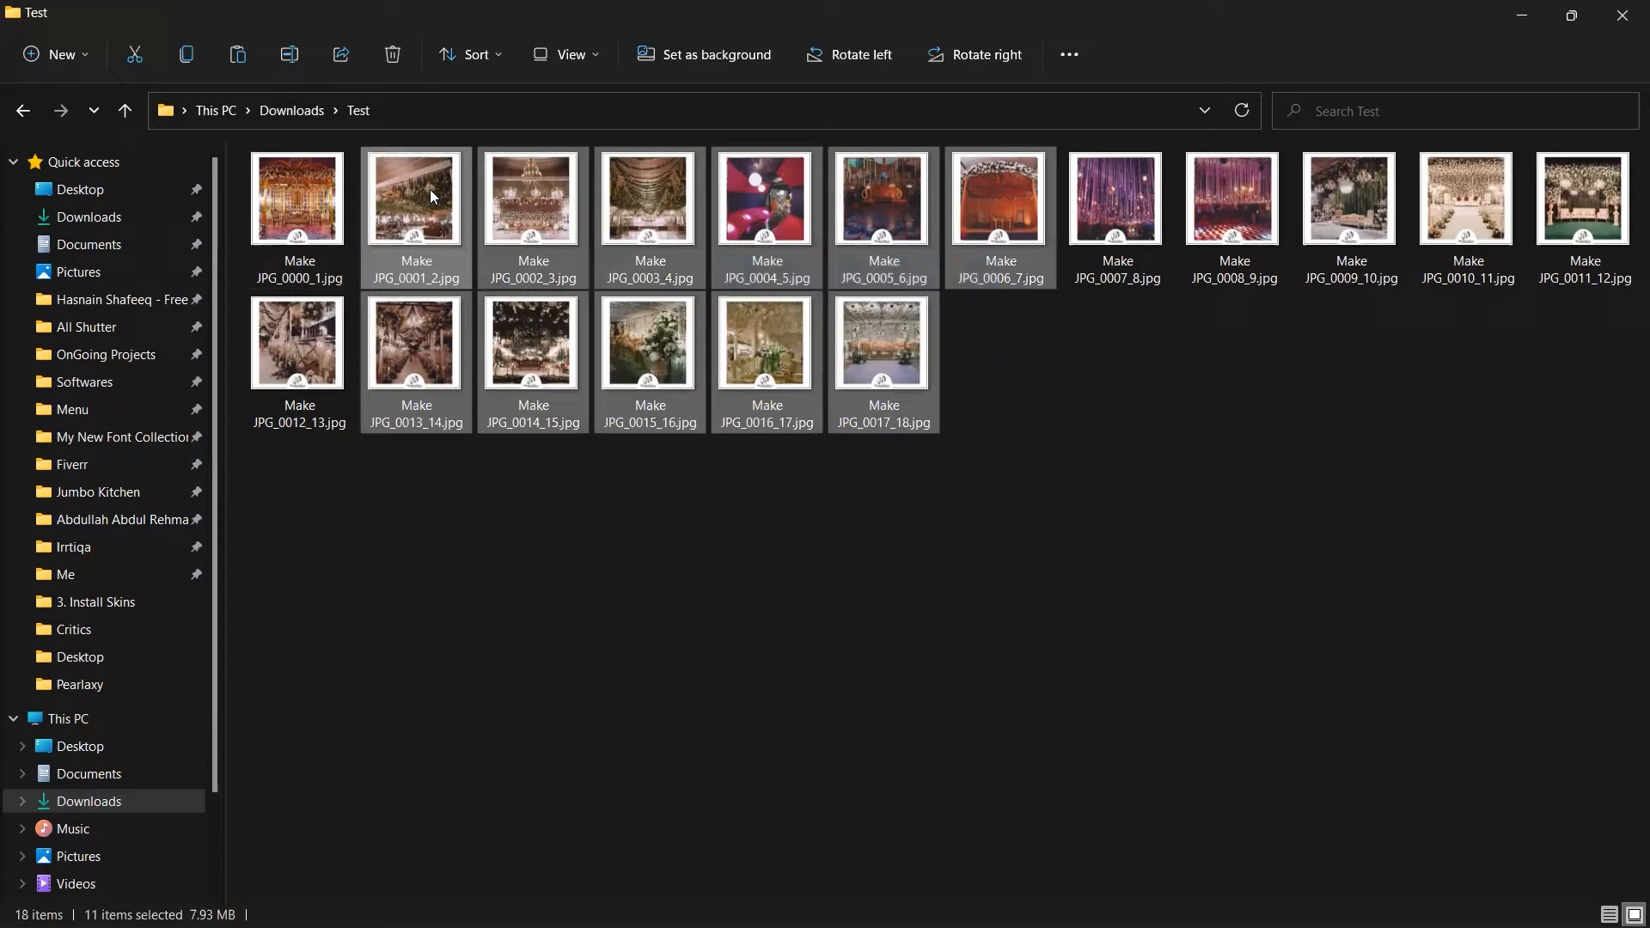
pyautogui.click(482, 257)
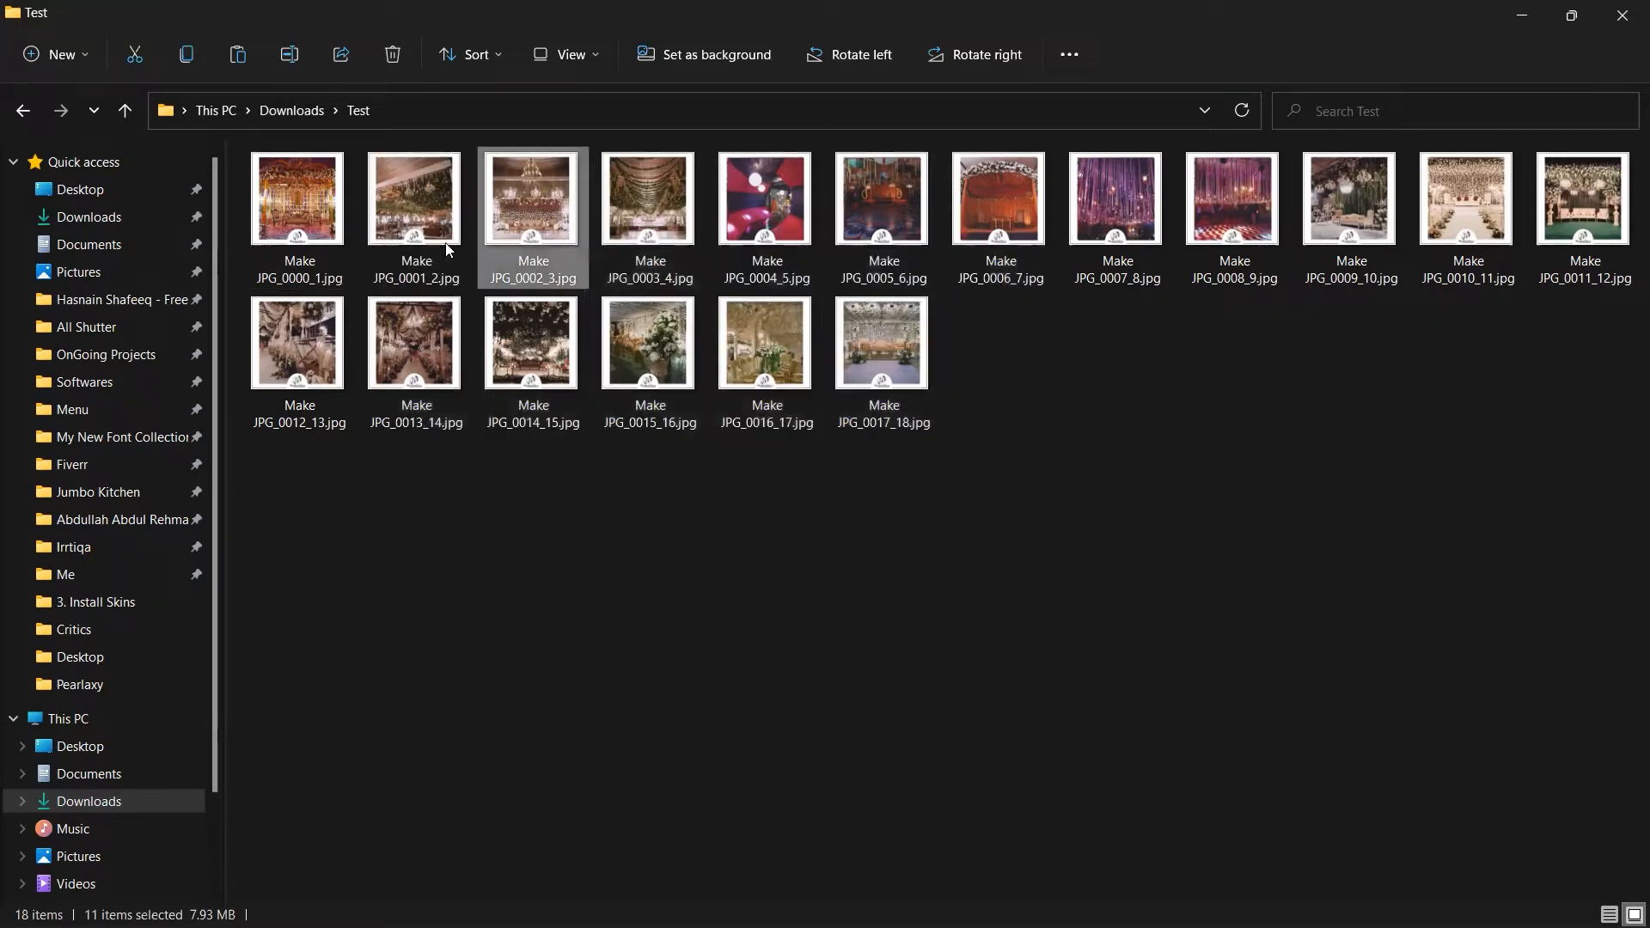
pyautogui.click(338, 229)
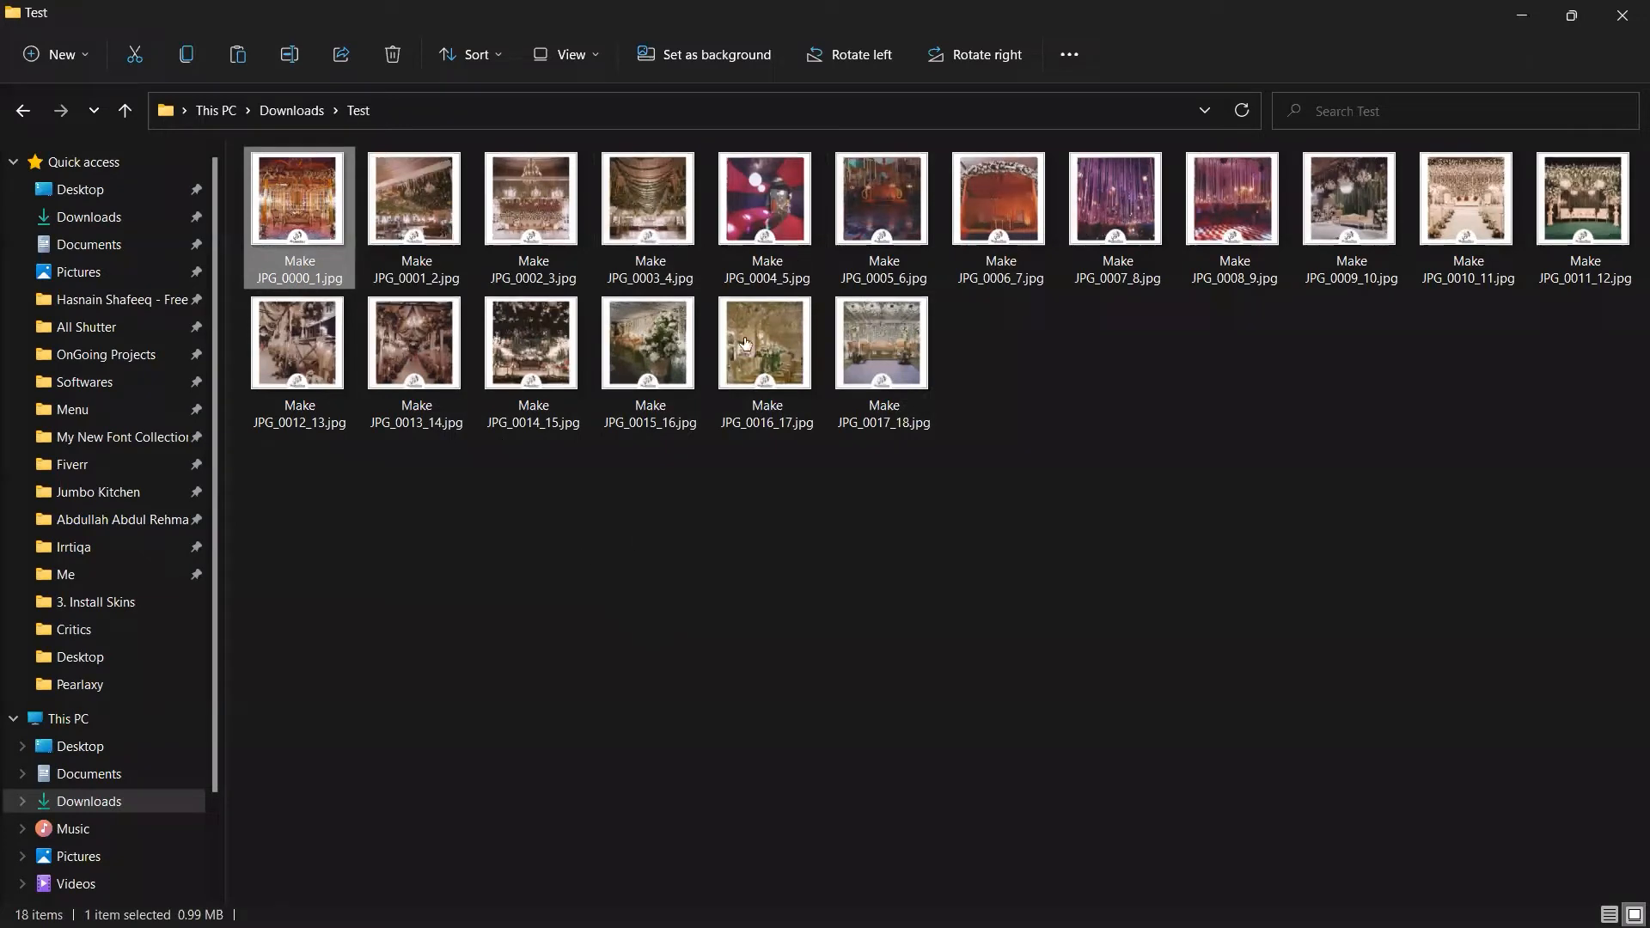
# Switch to Photoshop and open Make JPG_0000_1.jpg there from the Test folder
pyautogui.hotkey('alt', 'Tab')
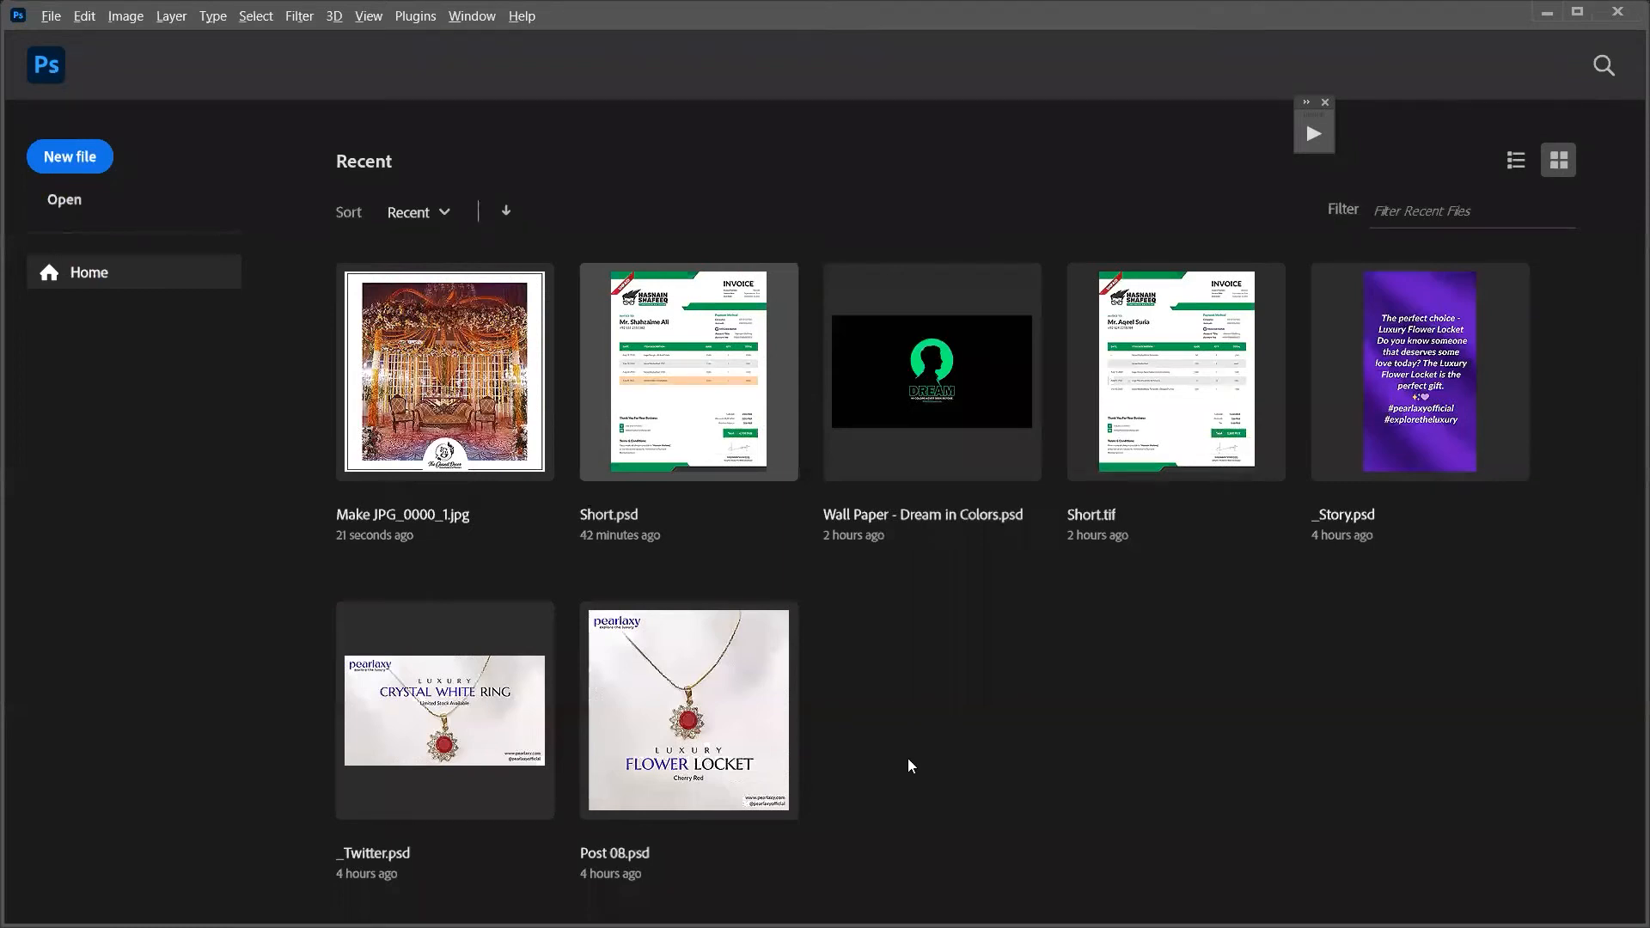
pyautogui.hotkey('ctrl', 'n')
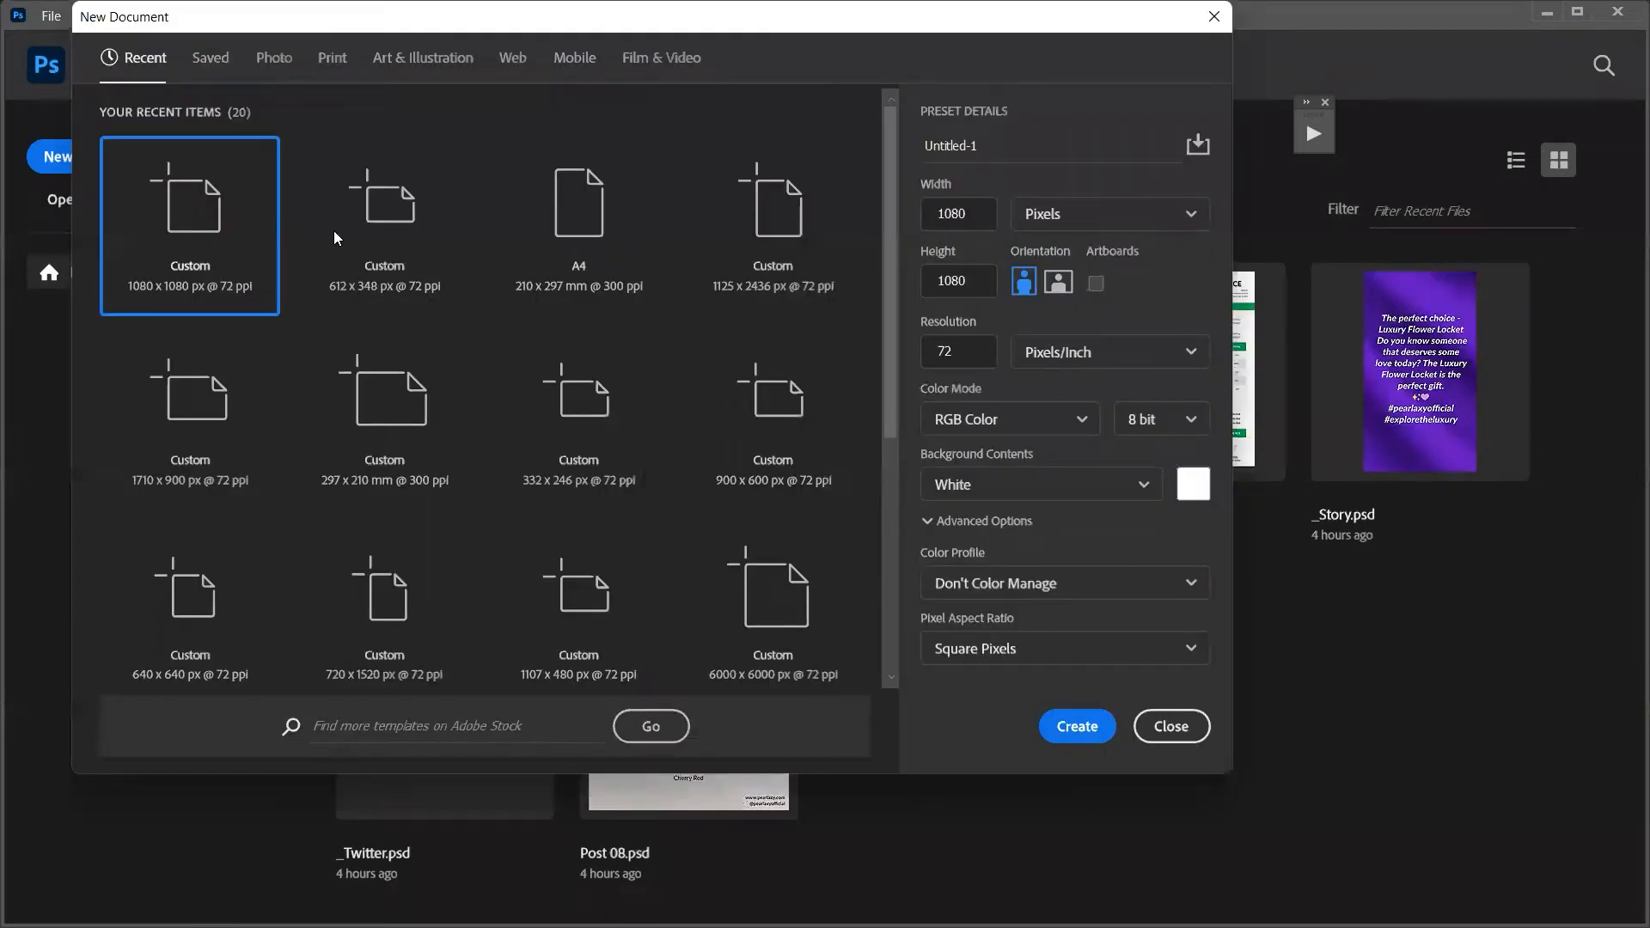
pyautogui.hotkey('alt', 'Tab')
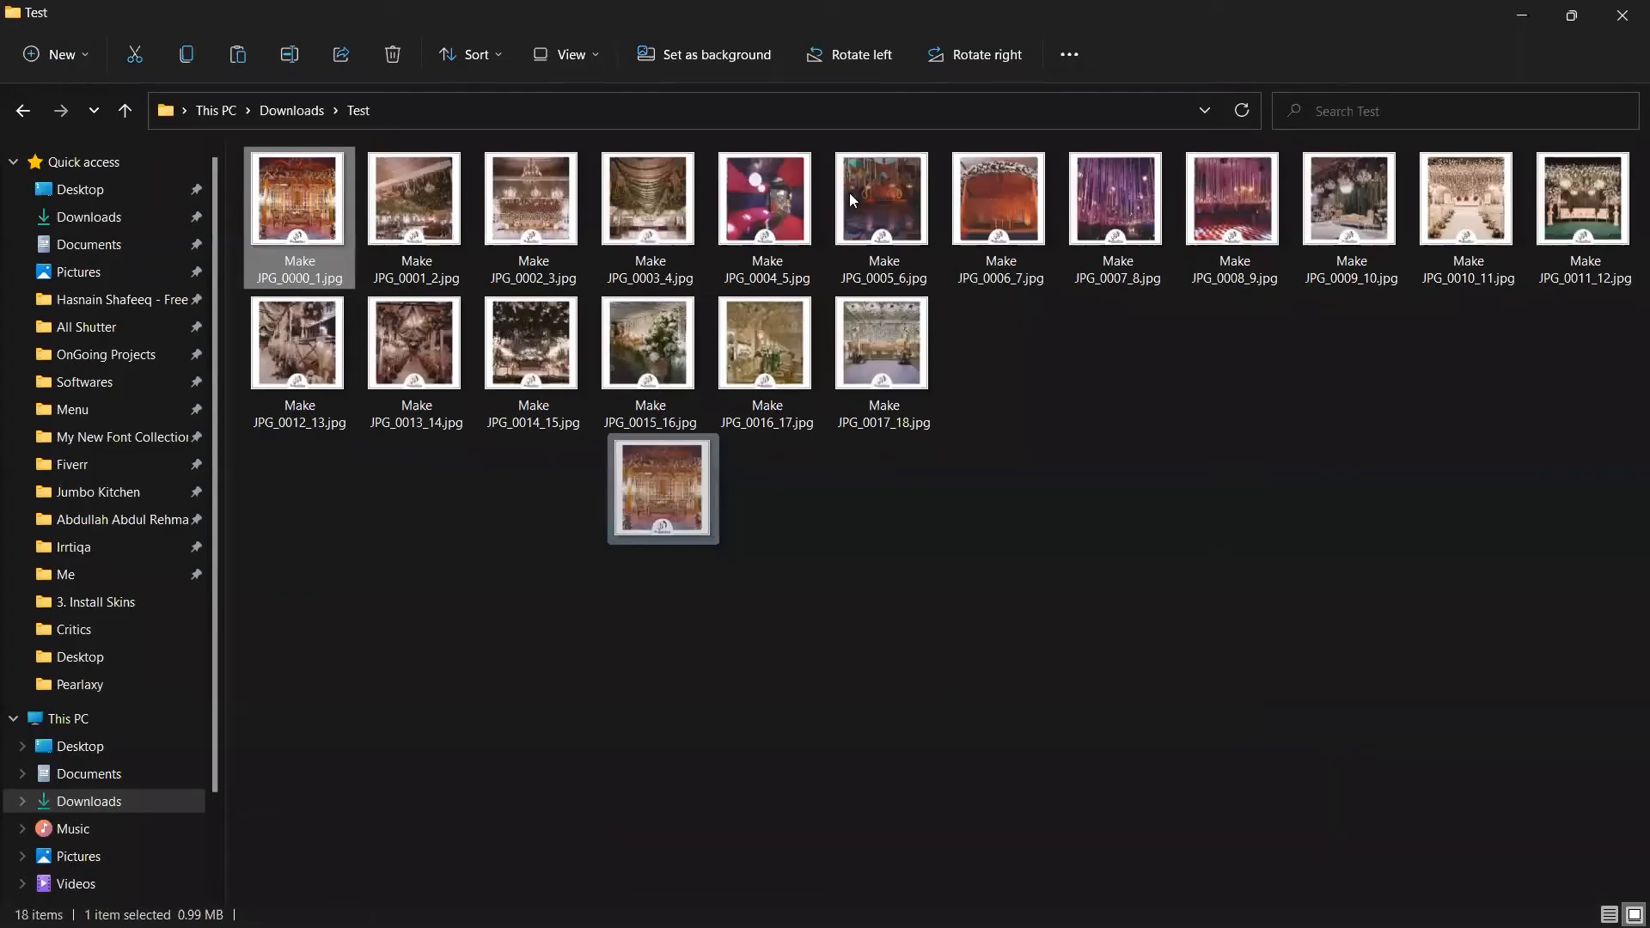
pyautogui.moveTo(855, 202); pyautogui.dragTo(891, 301)
pyautogui.hotkey('alt', 'Tab')
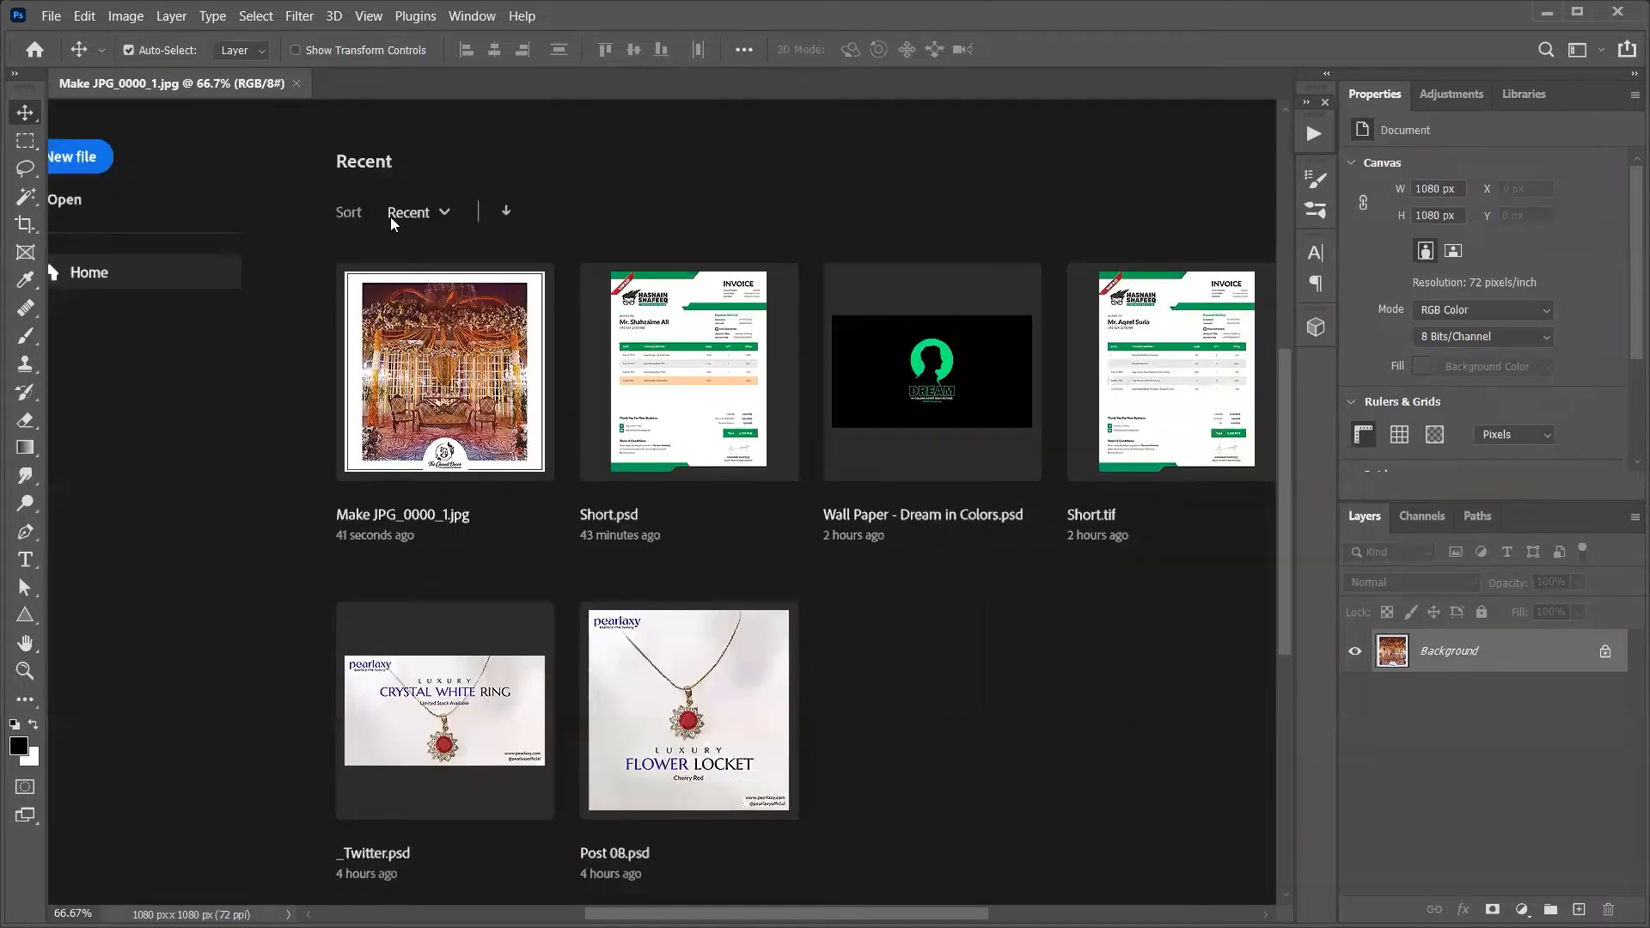
# Open Make JPG_0001_2.jpg from the Test folder in Photoshop and check its image size
pyautogui.hotkey('alt', 'Tab')
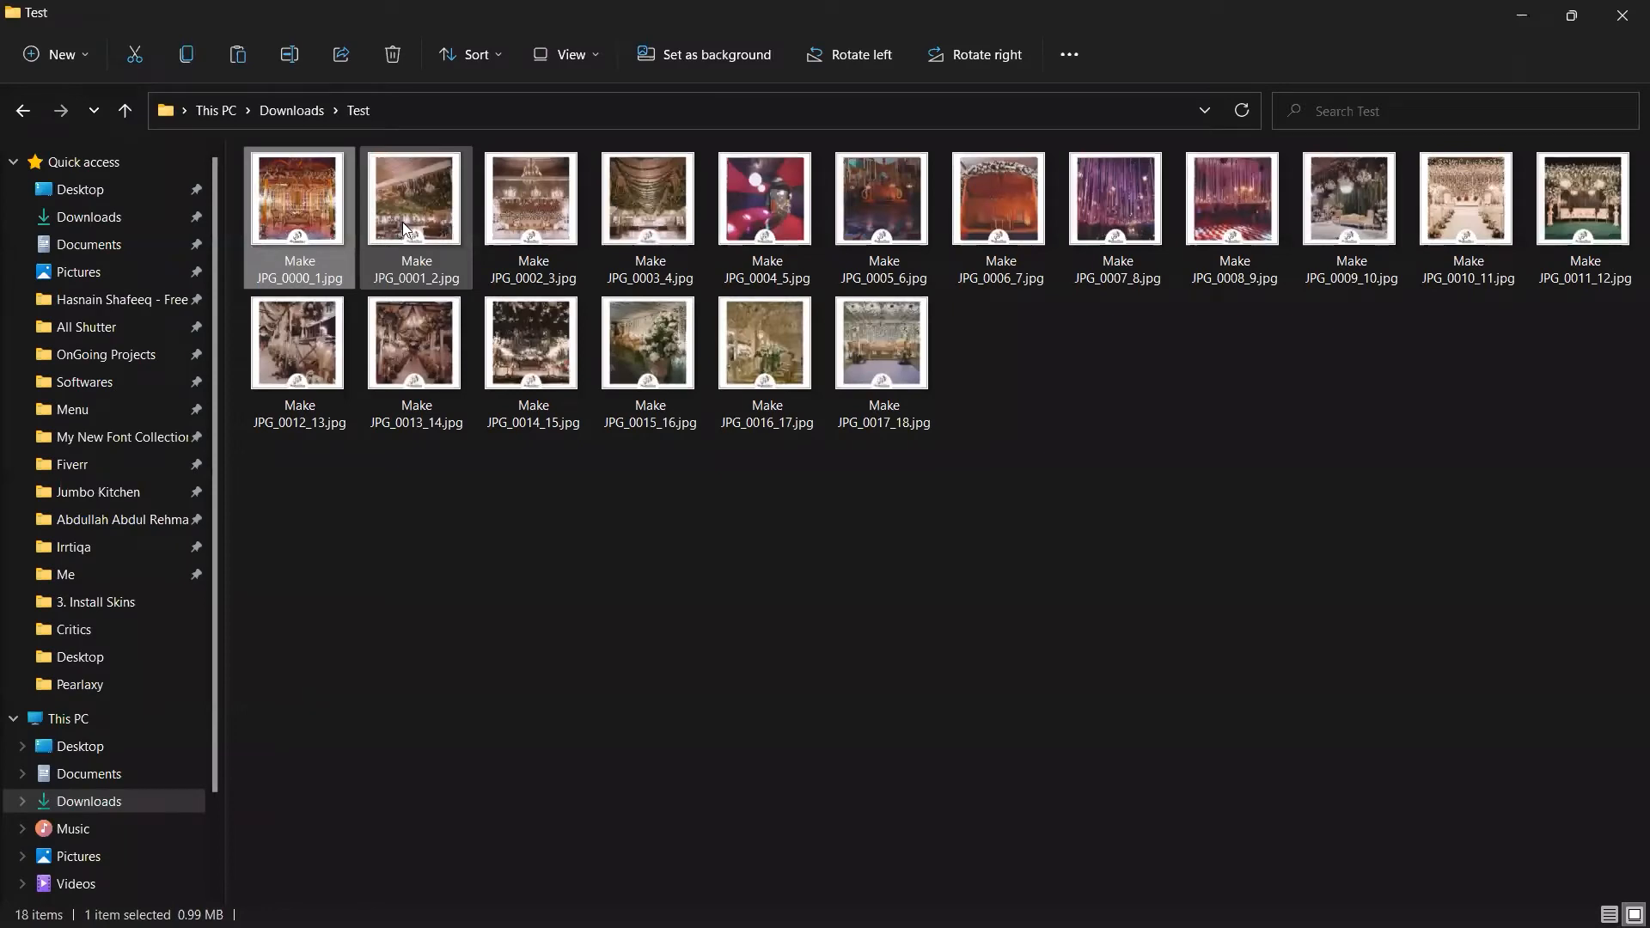
pyautogui.press('Return')
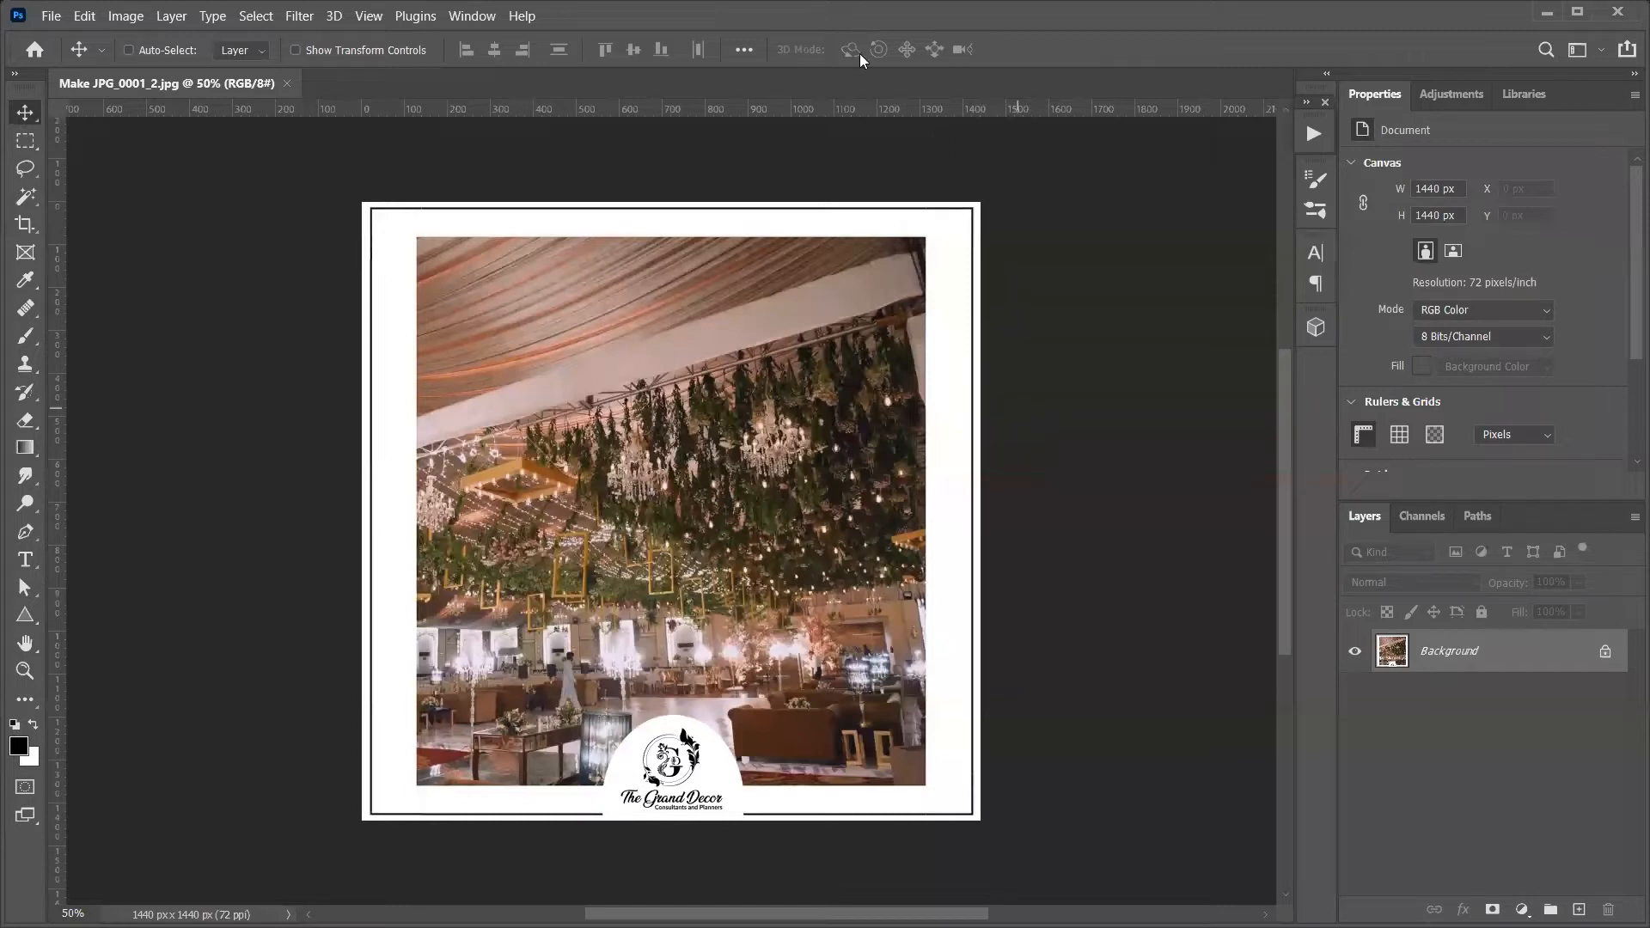
pyautogui.hotkey('ctrl', 'alt', 'shift', 's')
pyautogui.hotkey('ctrl', 'alt', 'i')
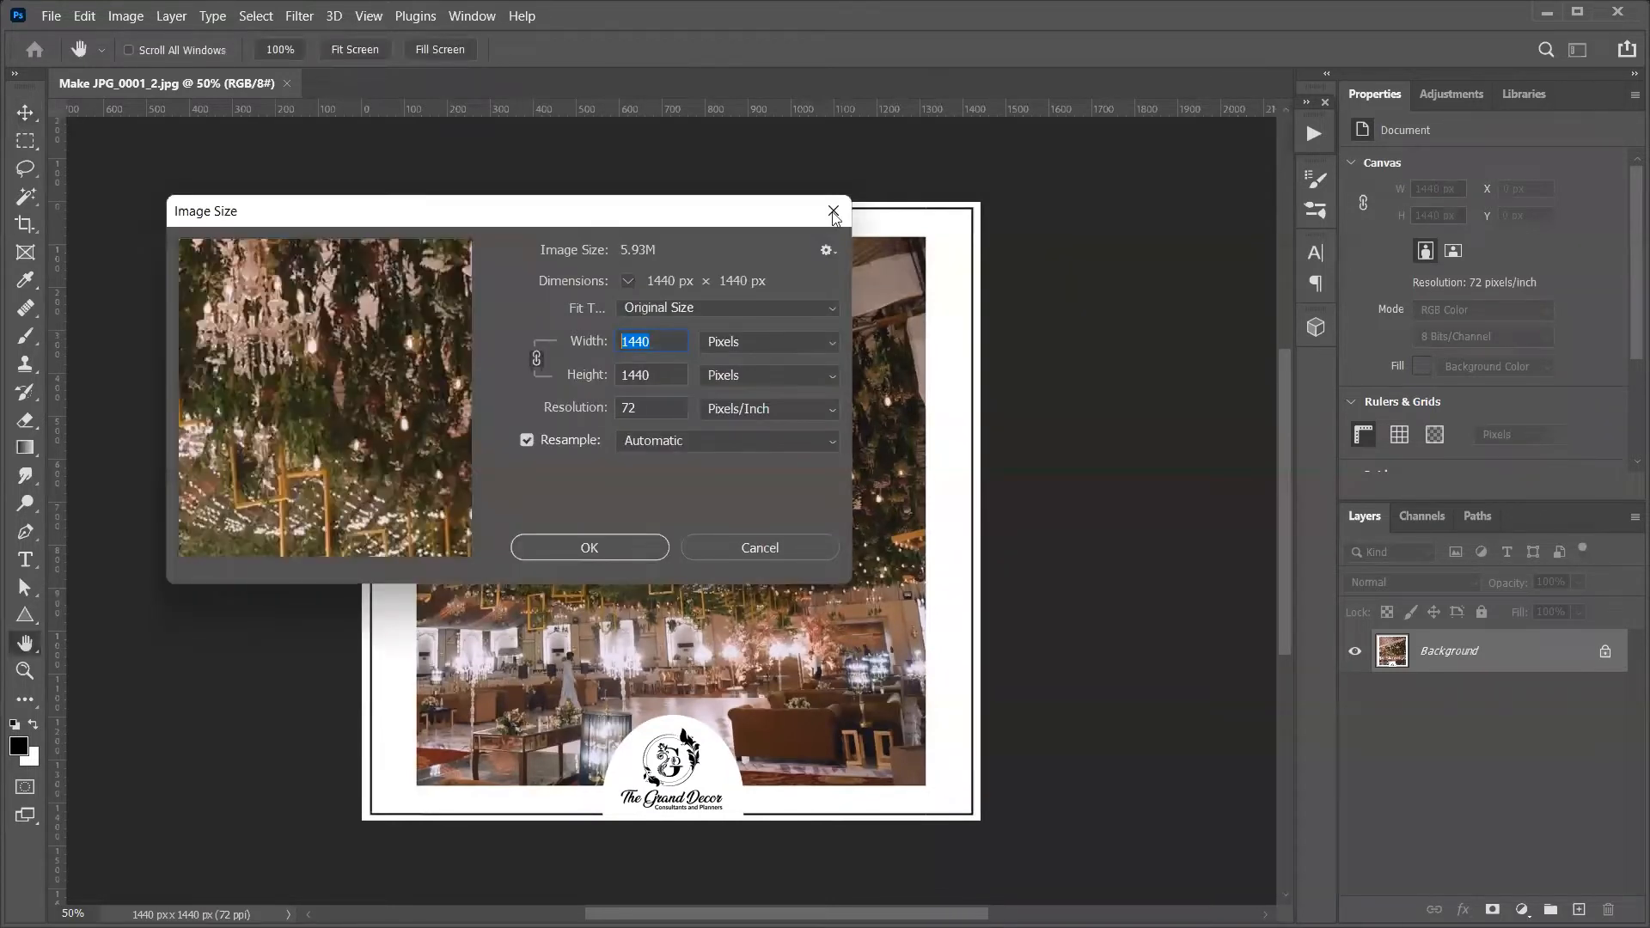
pyautogui.press('Escape')
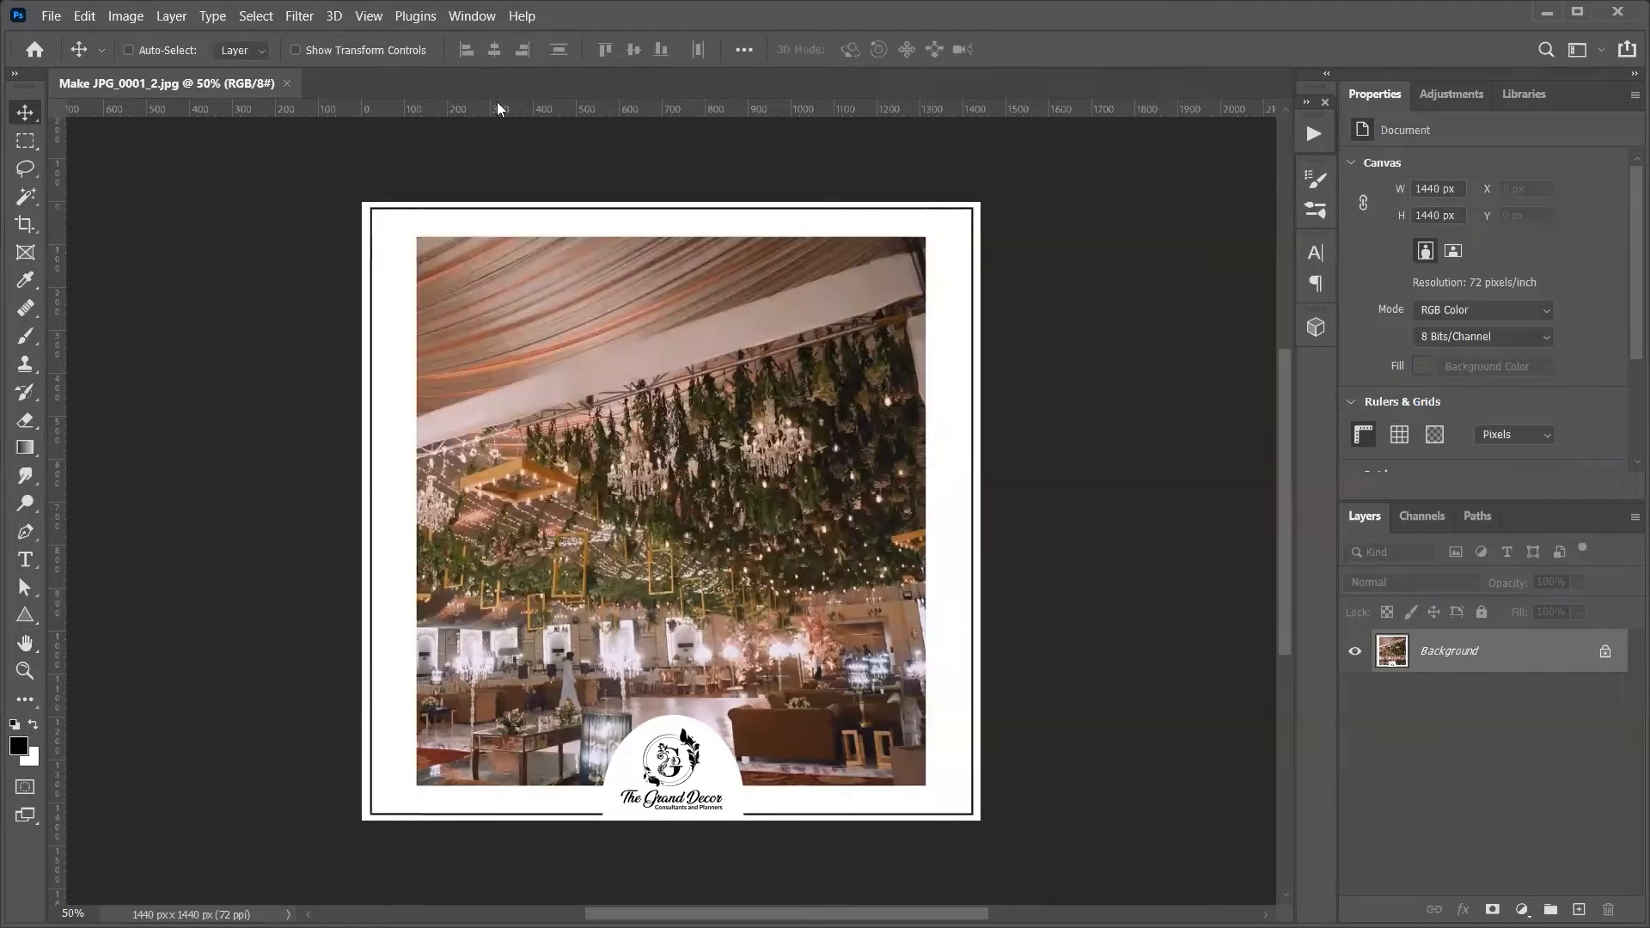
# Create an action named Resize Photo 1080x1080 in the Default Actions set and start recording it
pyautogui.click(472, 15)
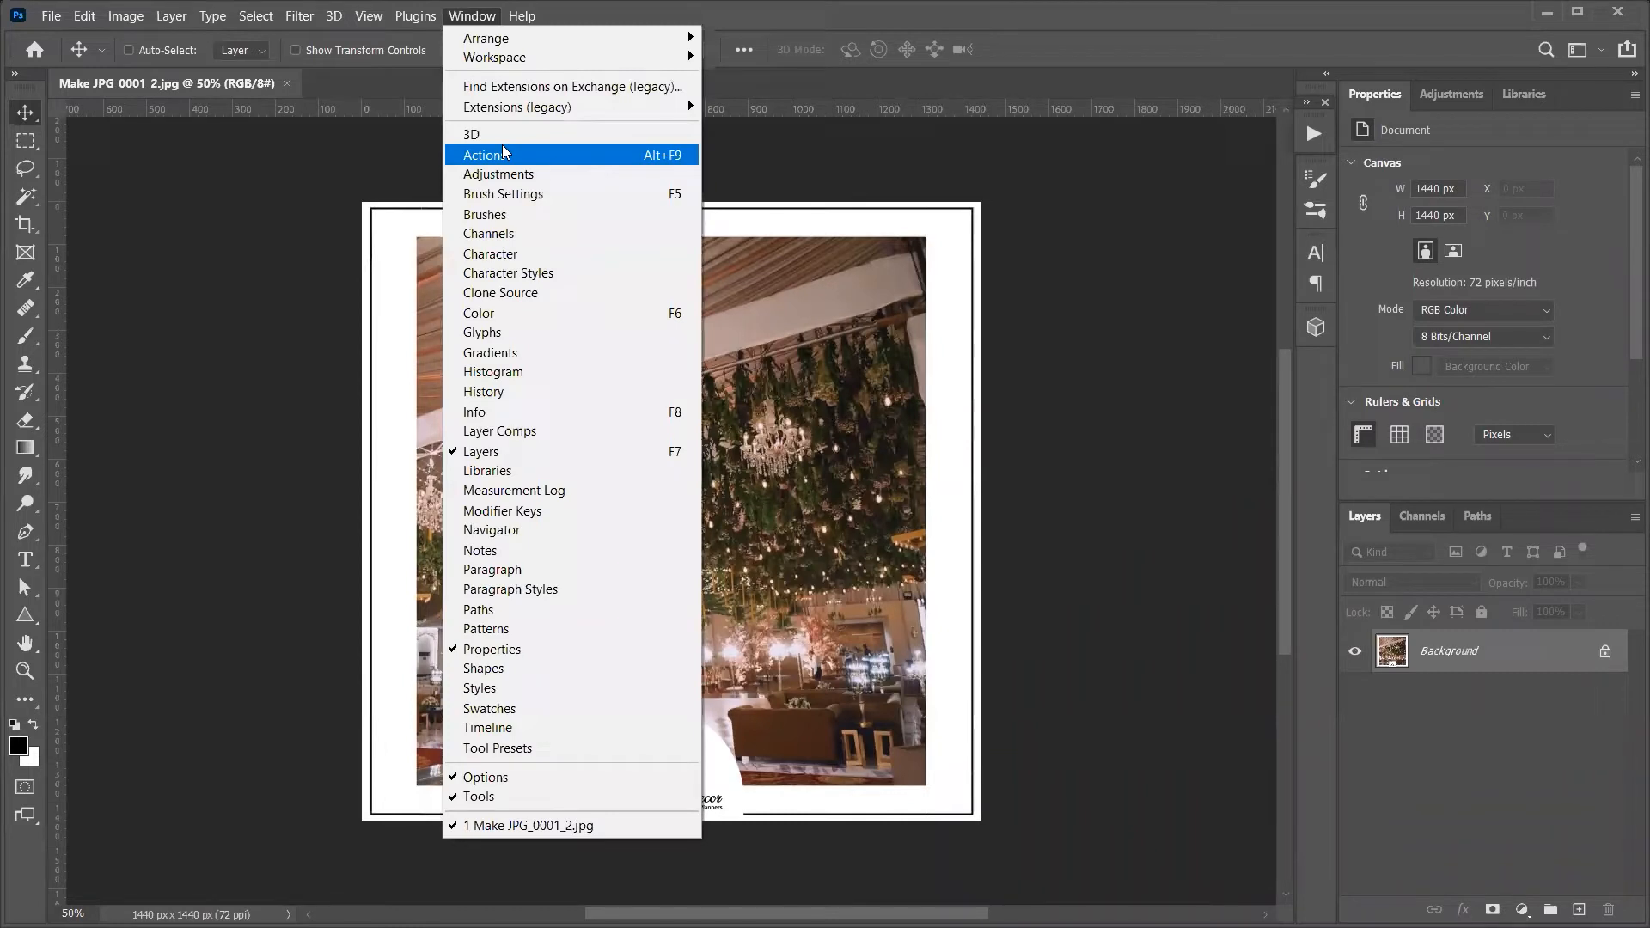
pyautogui.press('Return')
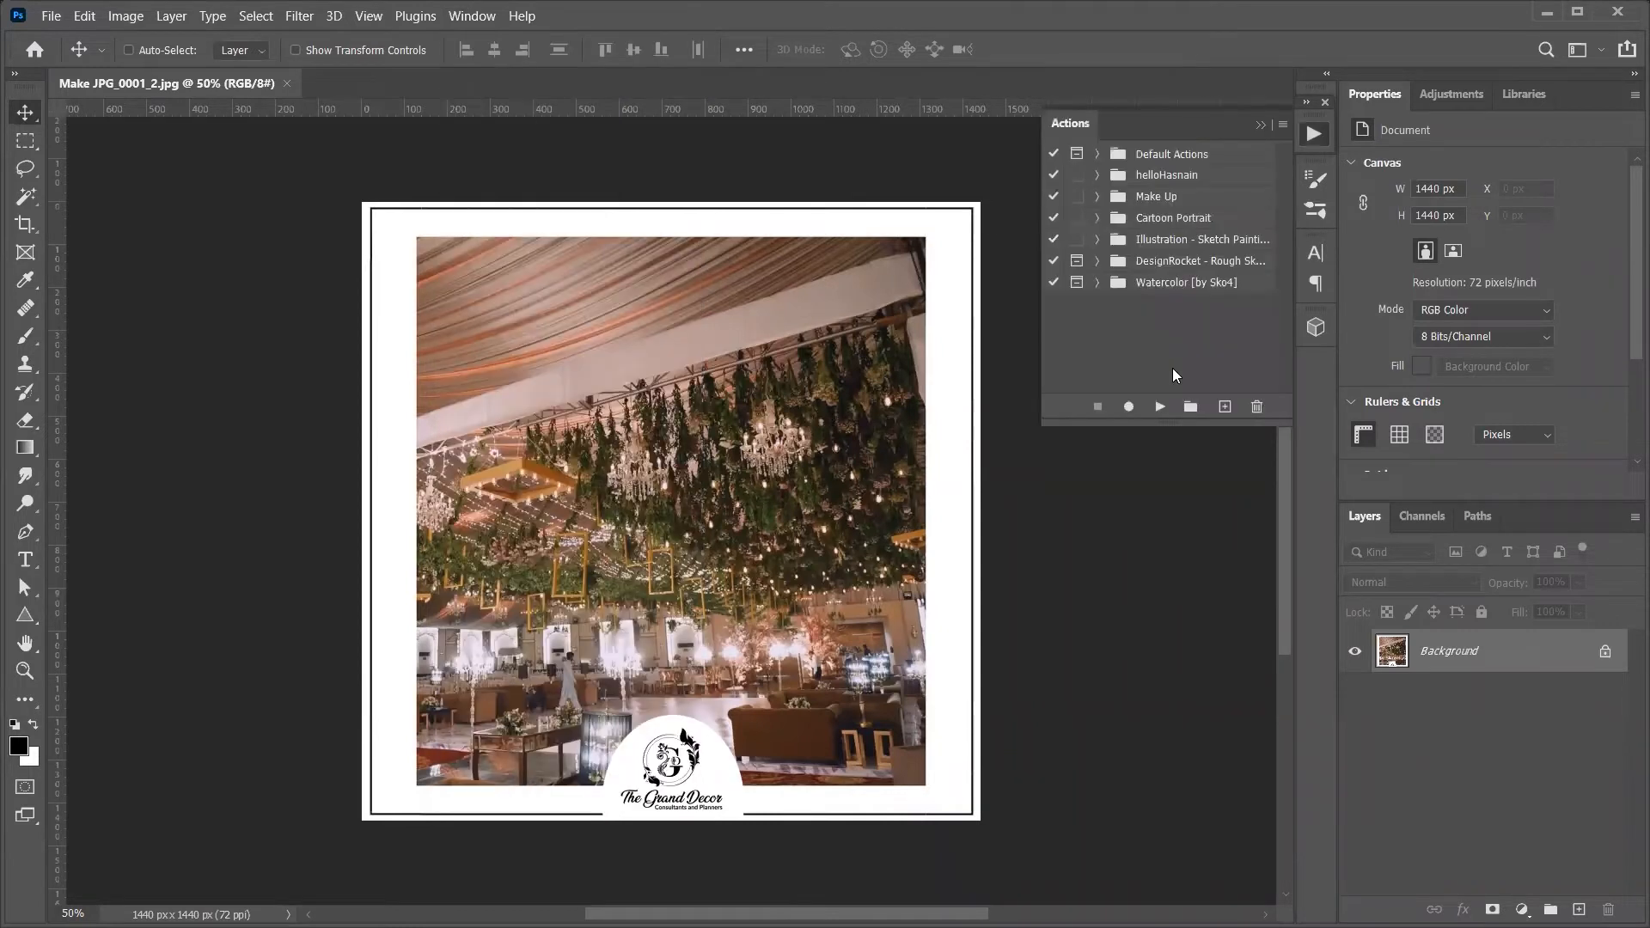
pyautogui.click(1225, 406)
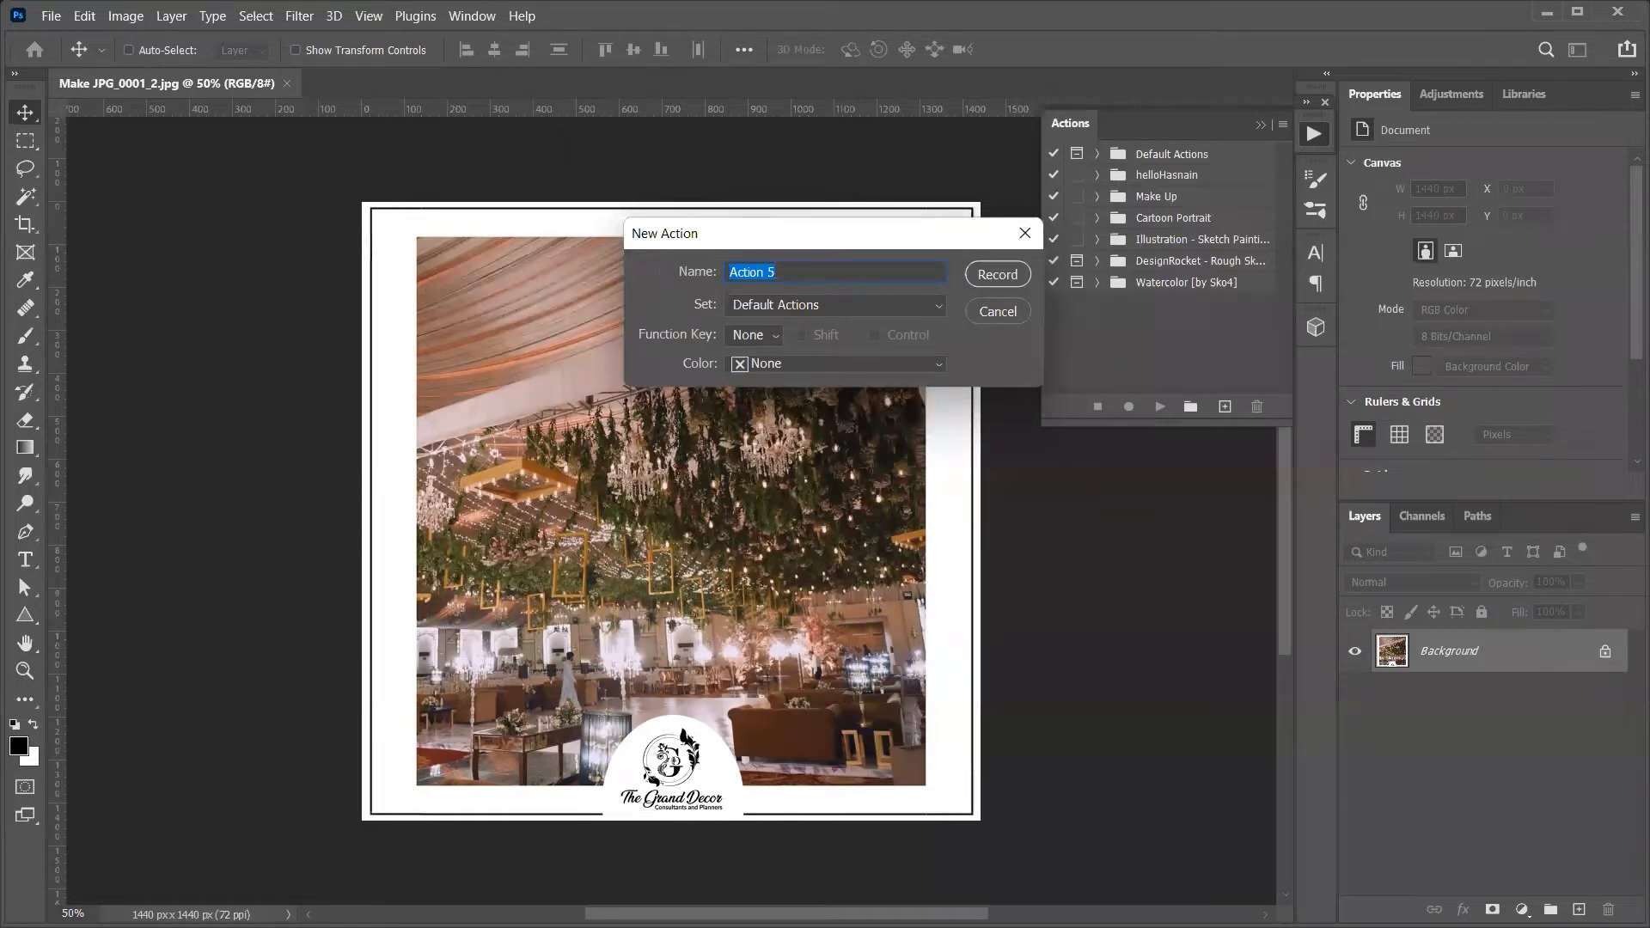
pyautogui.write('Resize Photo 1080x1080')
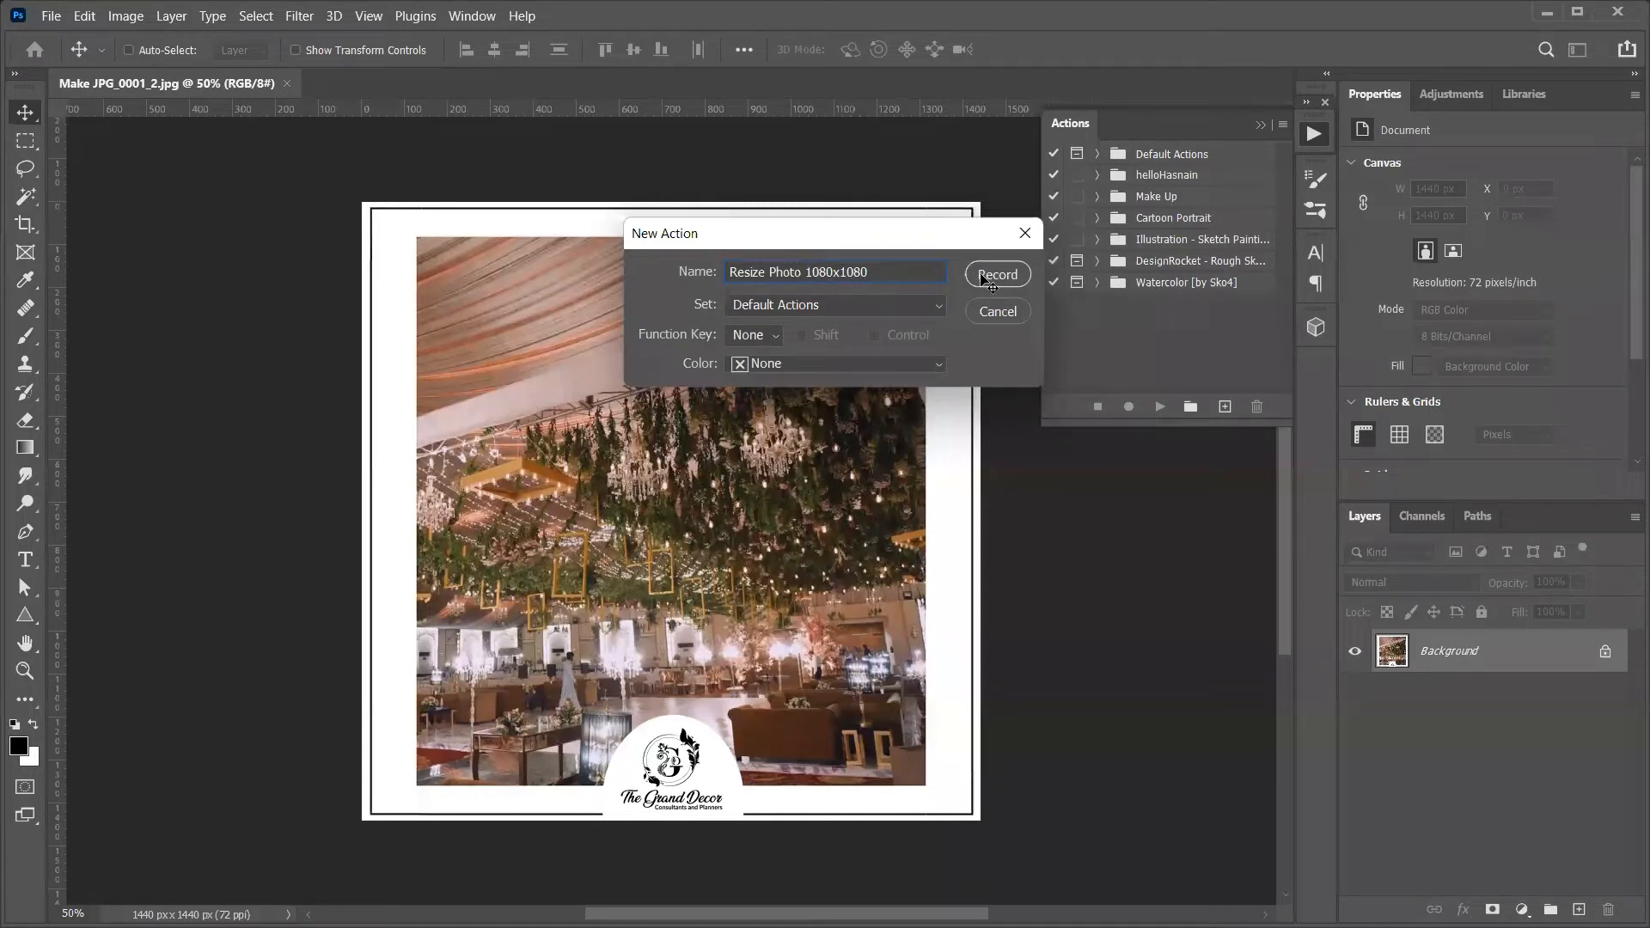
pyautogui.click(996, 275)
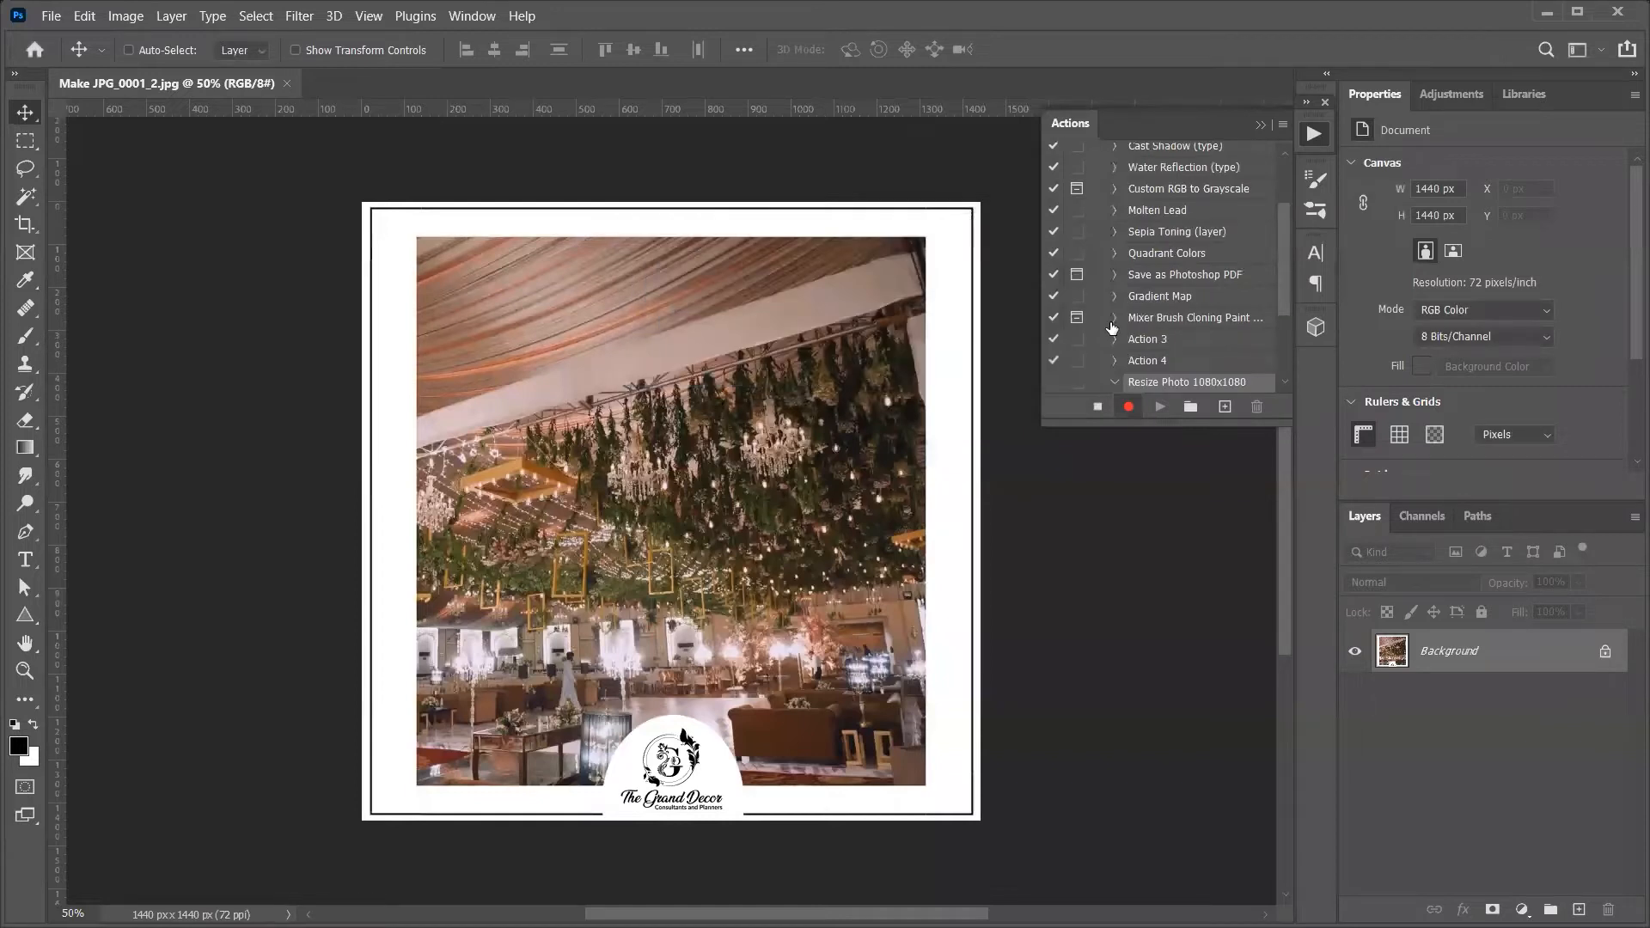
pyautogui.scroll(-2, 1112, 327)
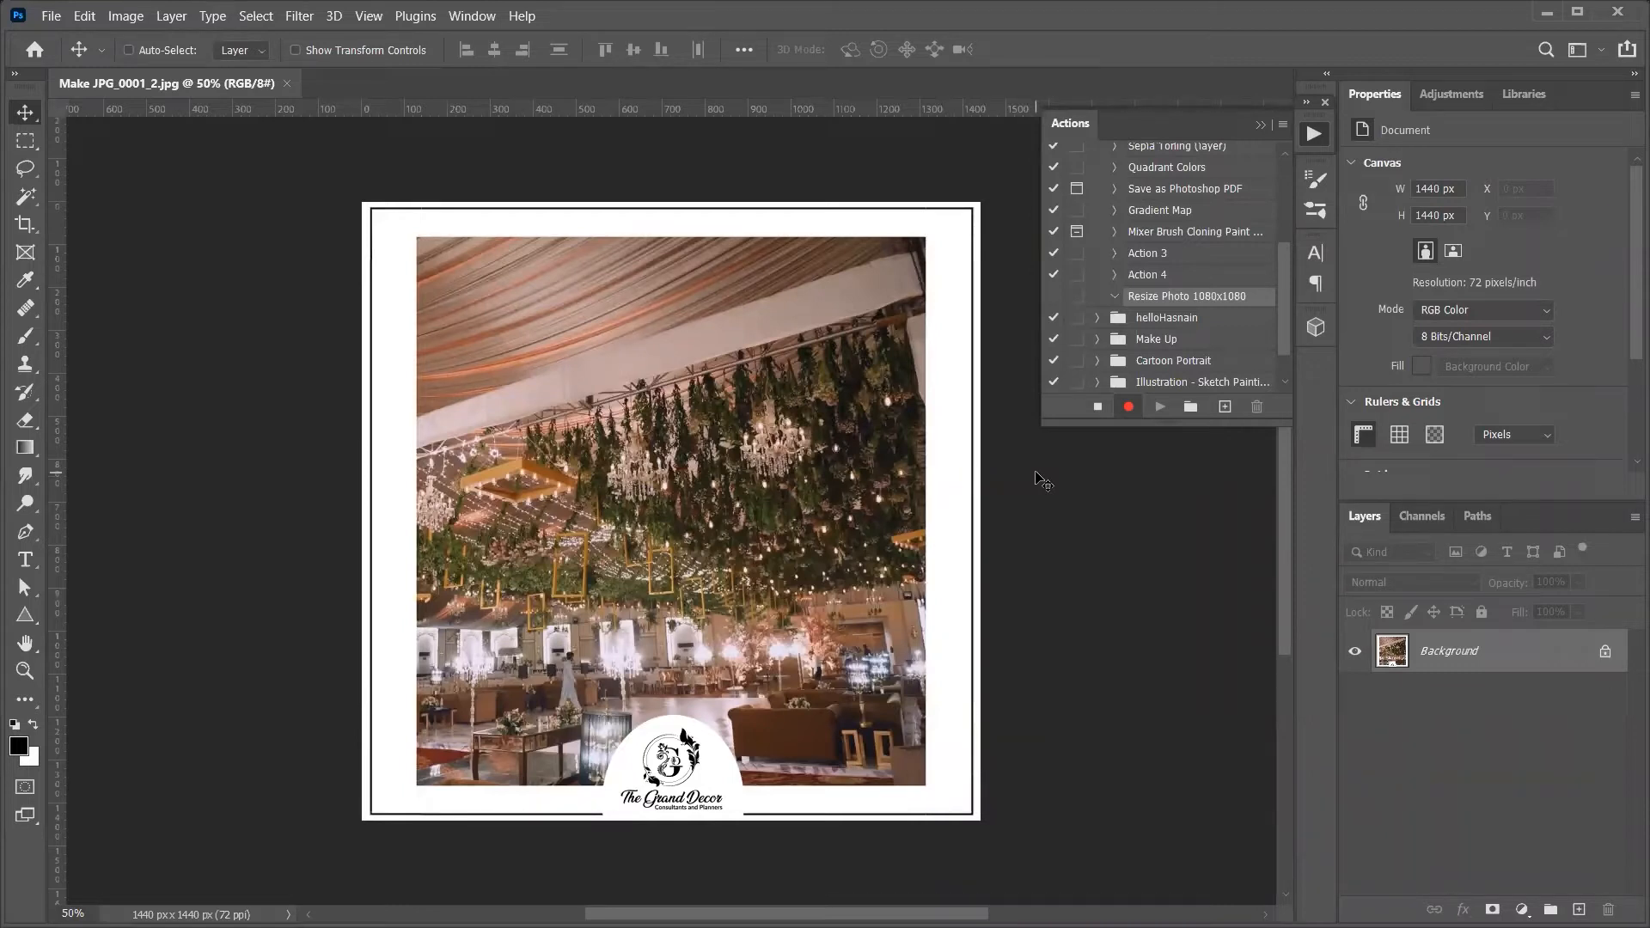
# Resize the image to 1080 x 1080 pixels for the recorded action, and check its image size
pyautogui.click(124, 16)
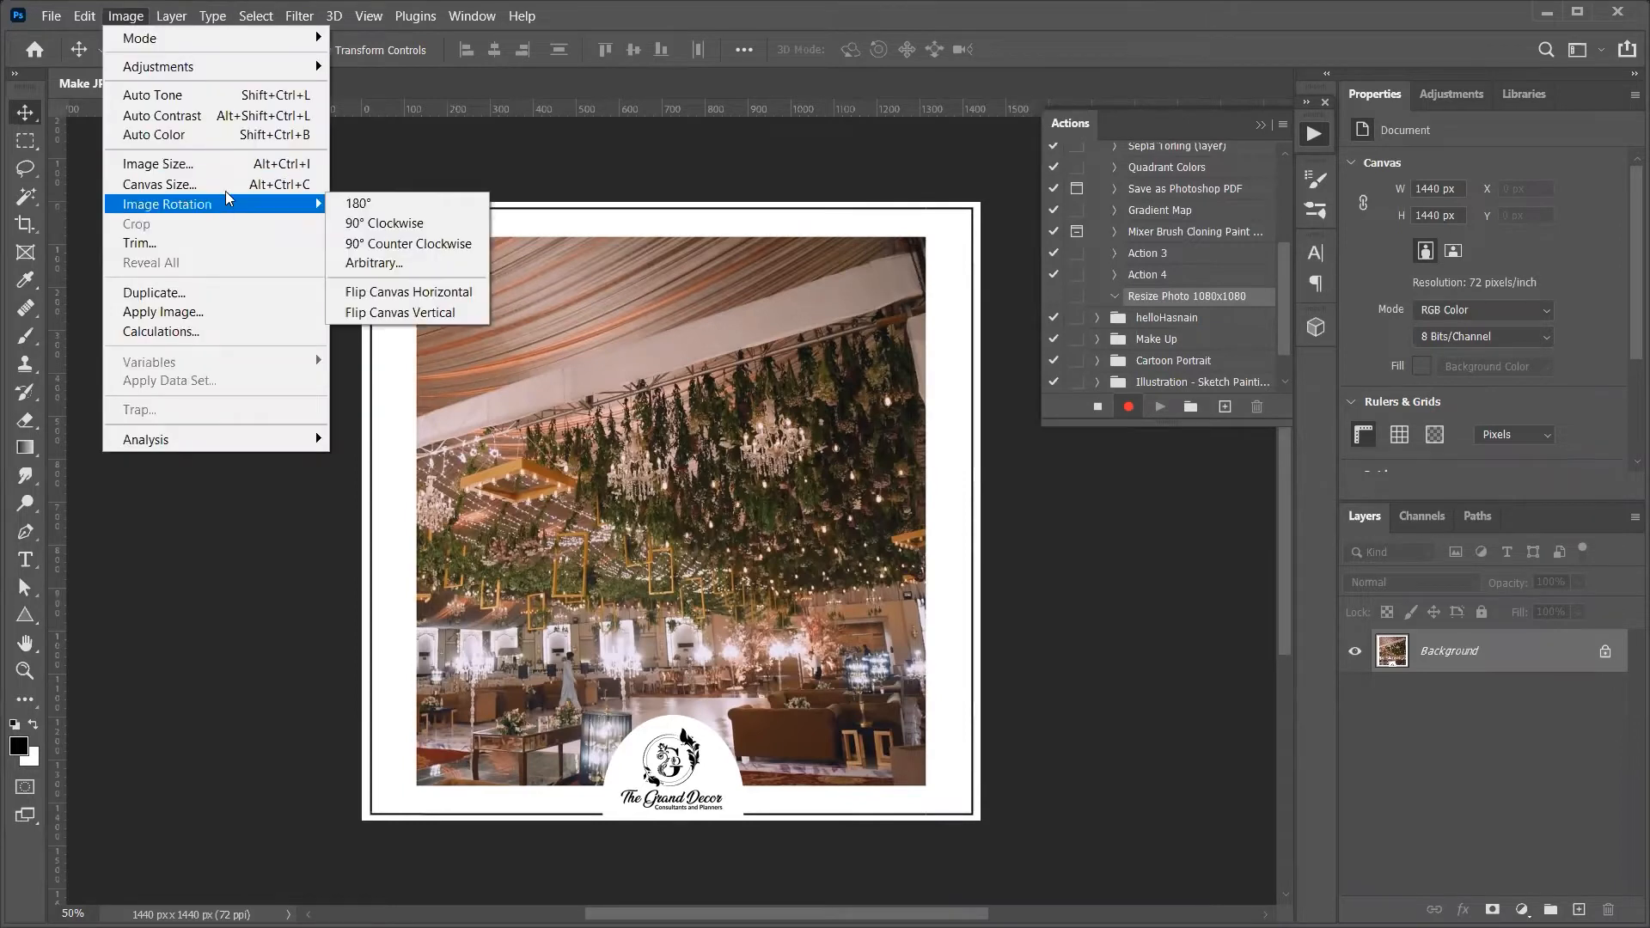
pyautogui.click(197, 164)
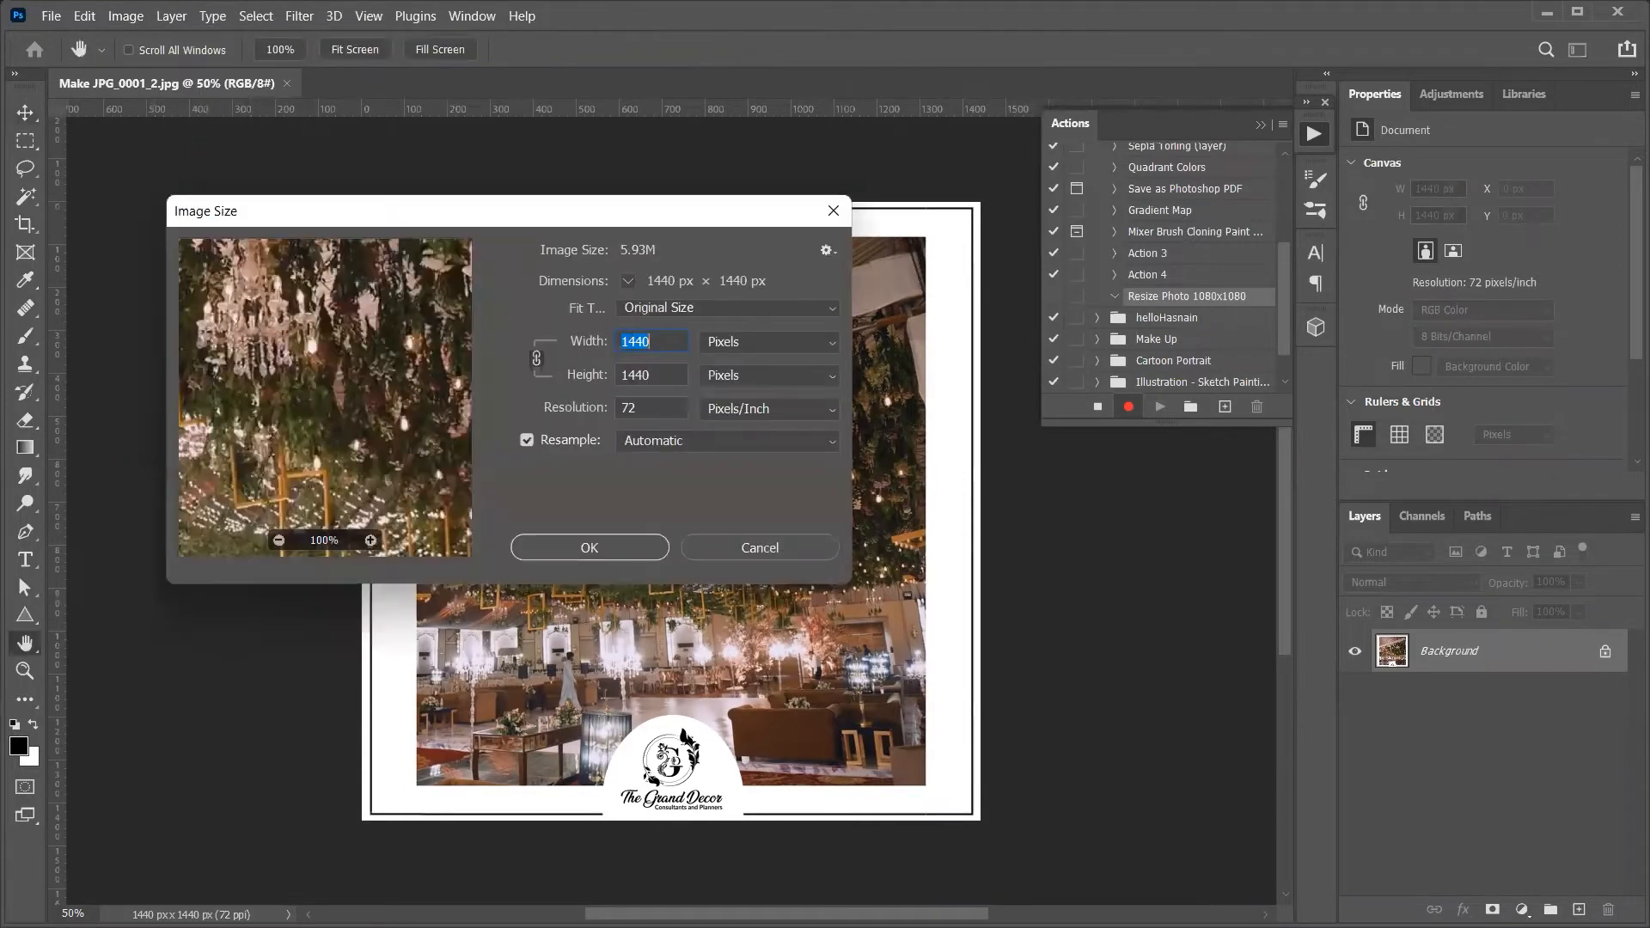
pyautogui.write('1080')
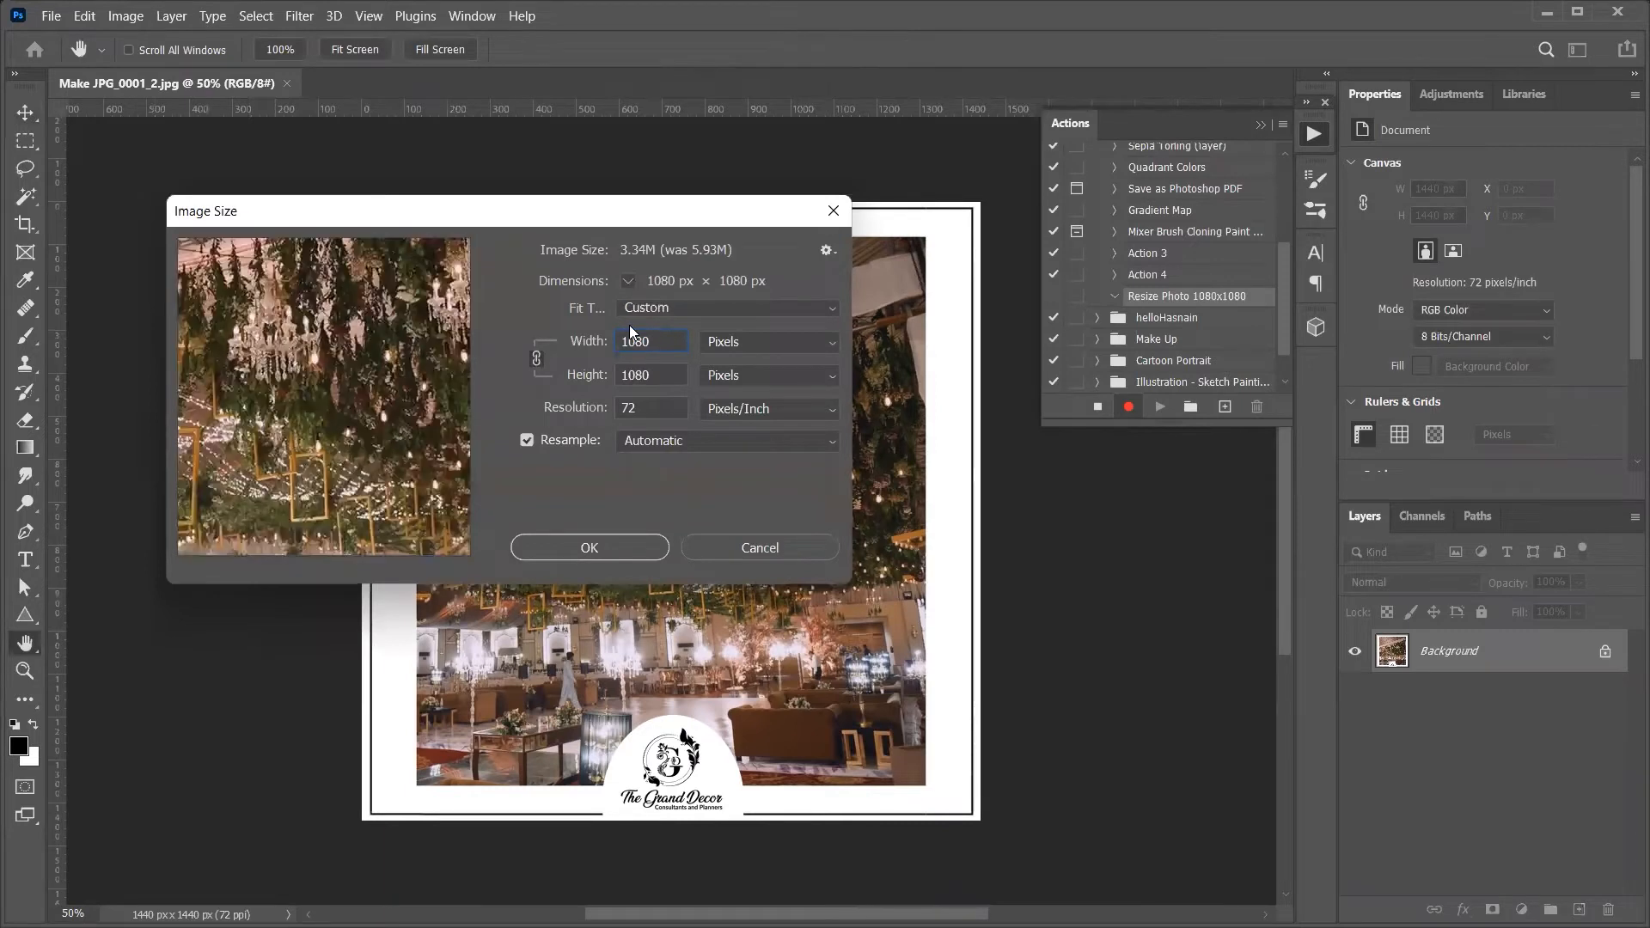
pyautogui.click(624, 555)
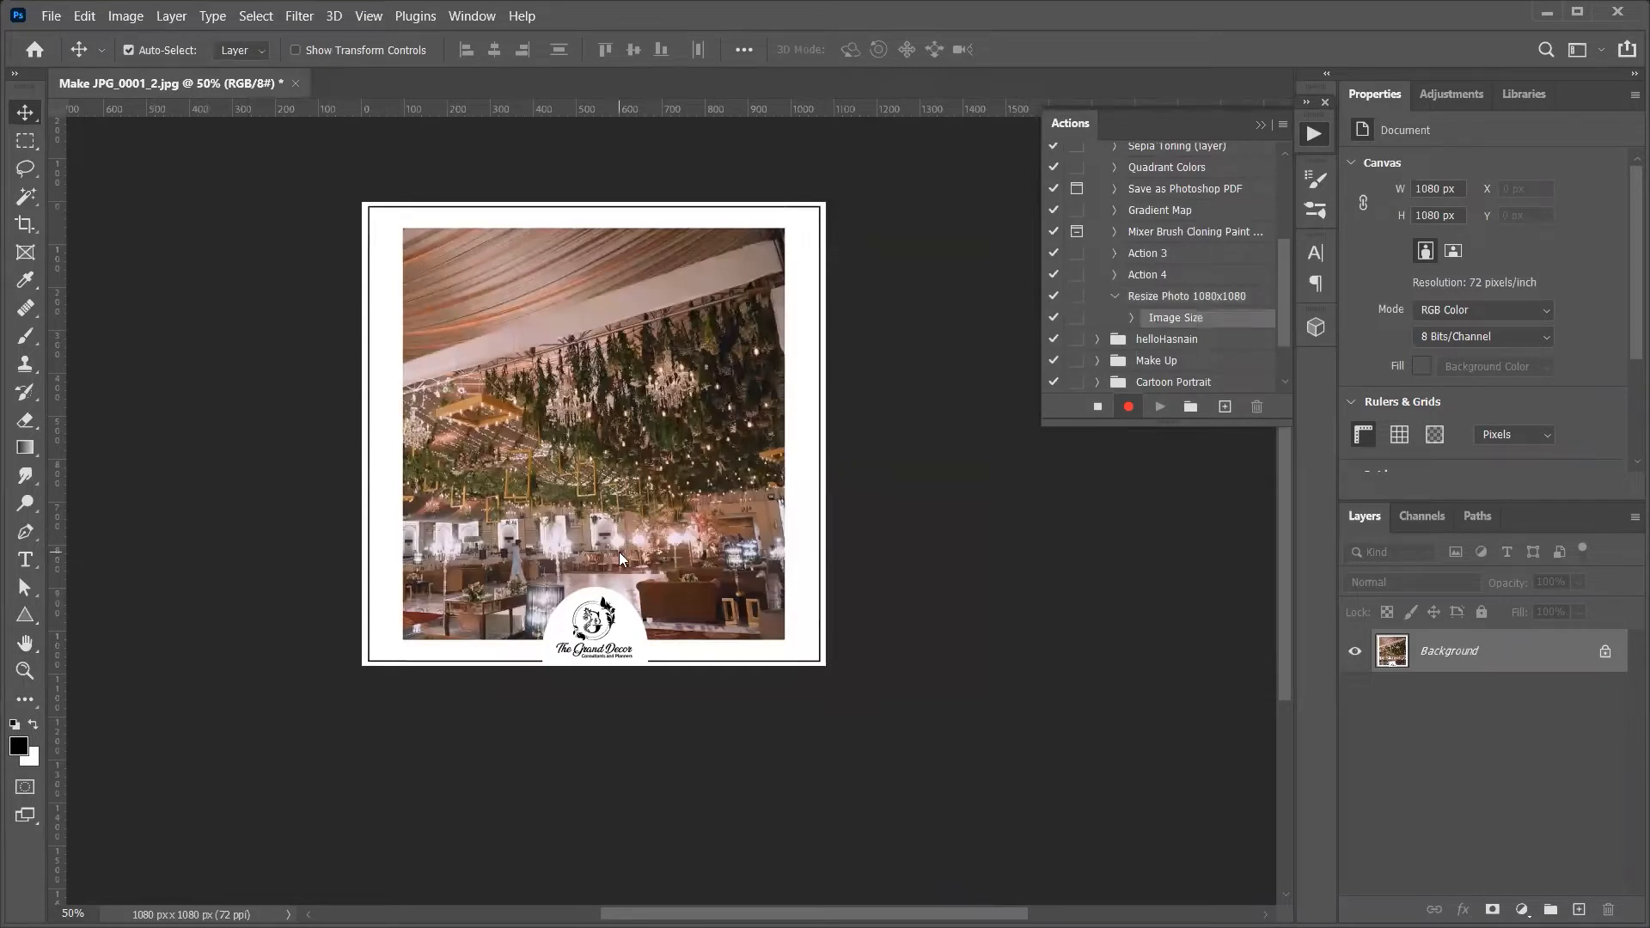
pyautogui.hotkey('ctrl', 'alt', 'i')
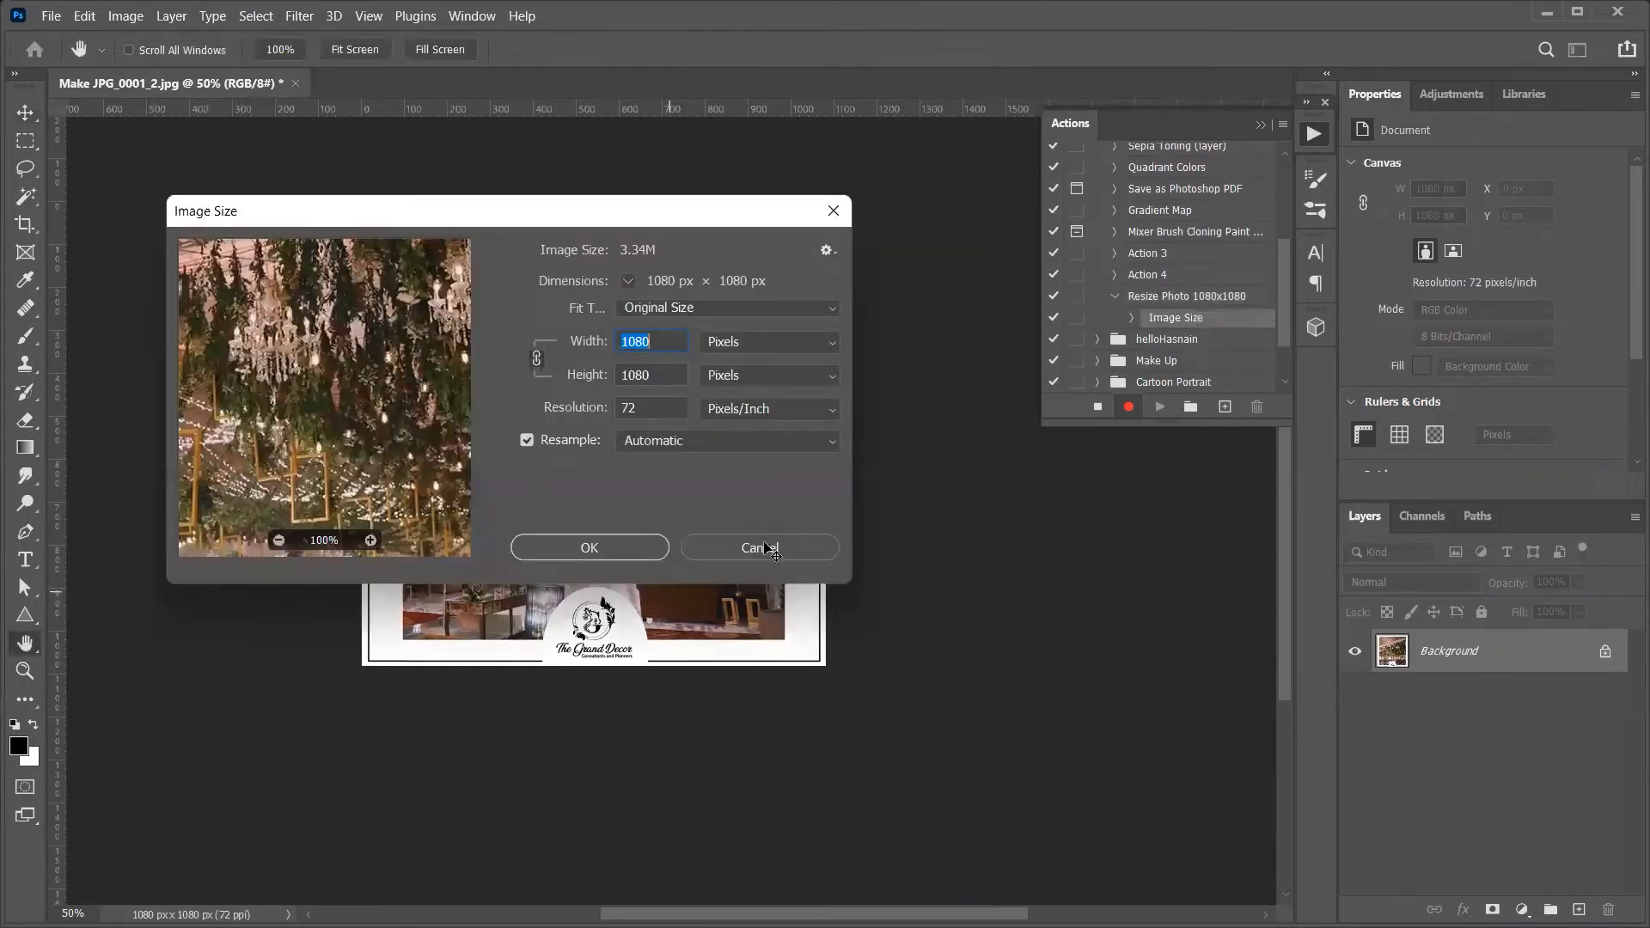
pyautogui.press('Escape')
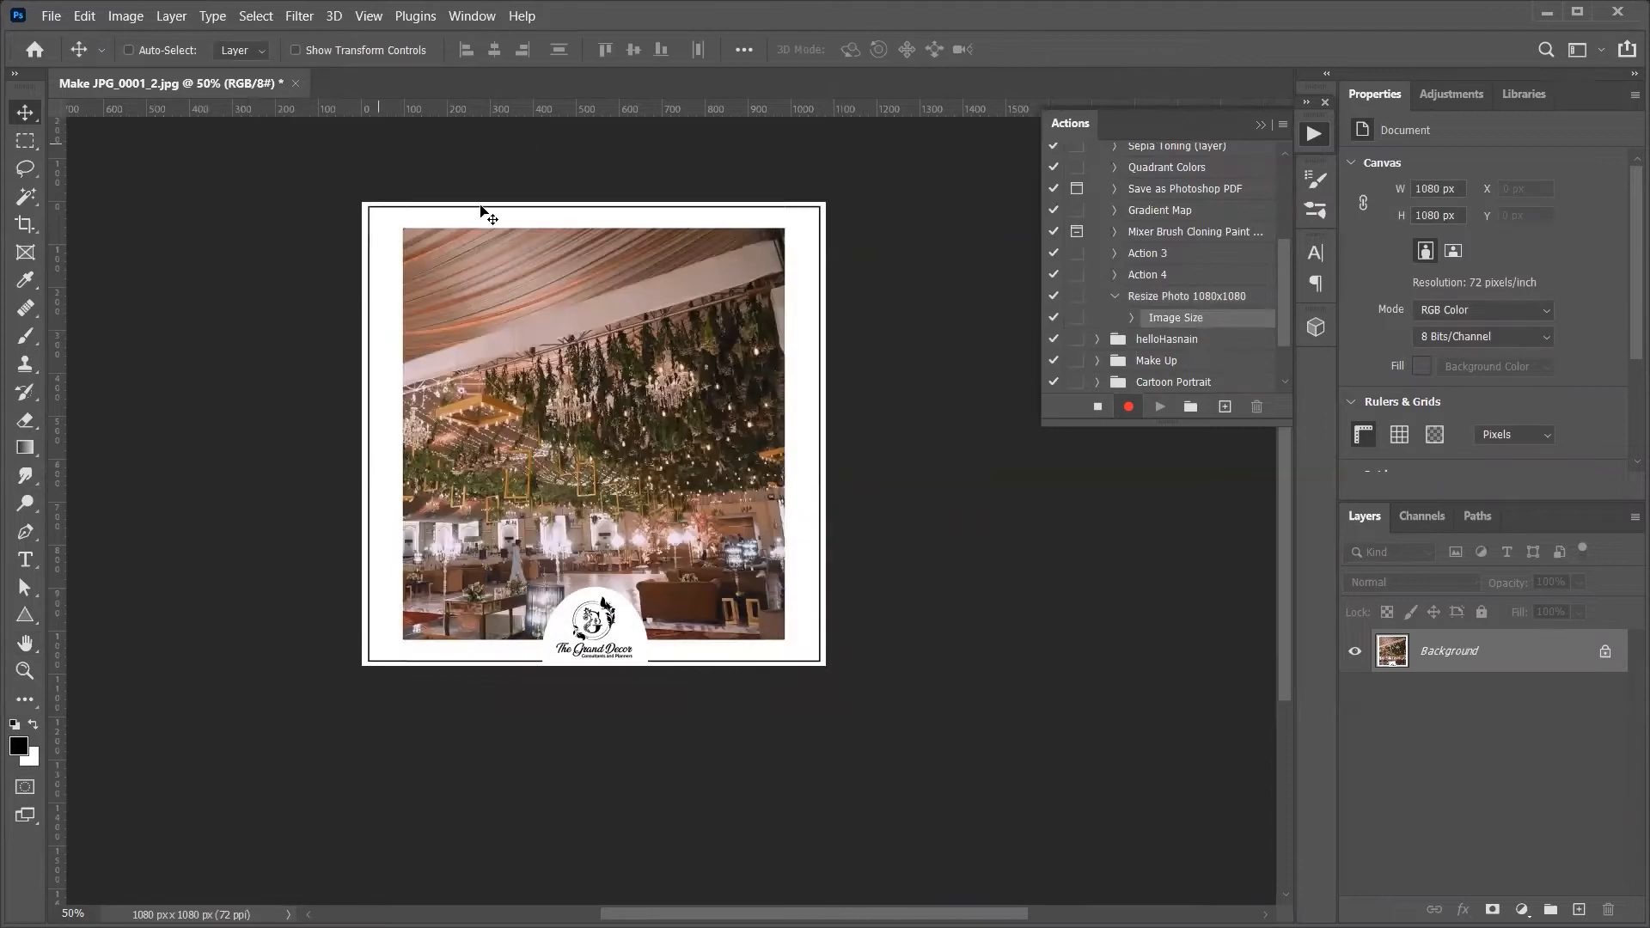
# Save and close the resized image as part of the action, and stop recording
pyautogui.click(51, 15)
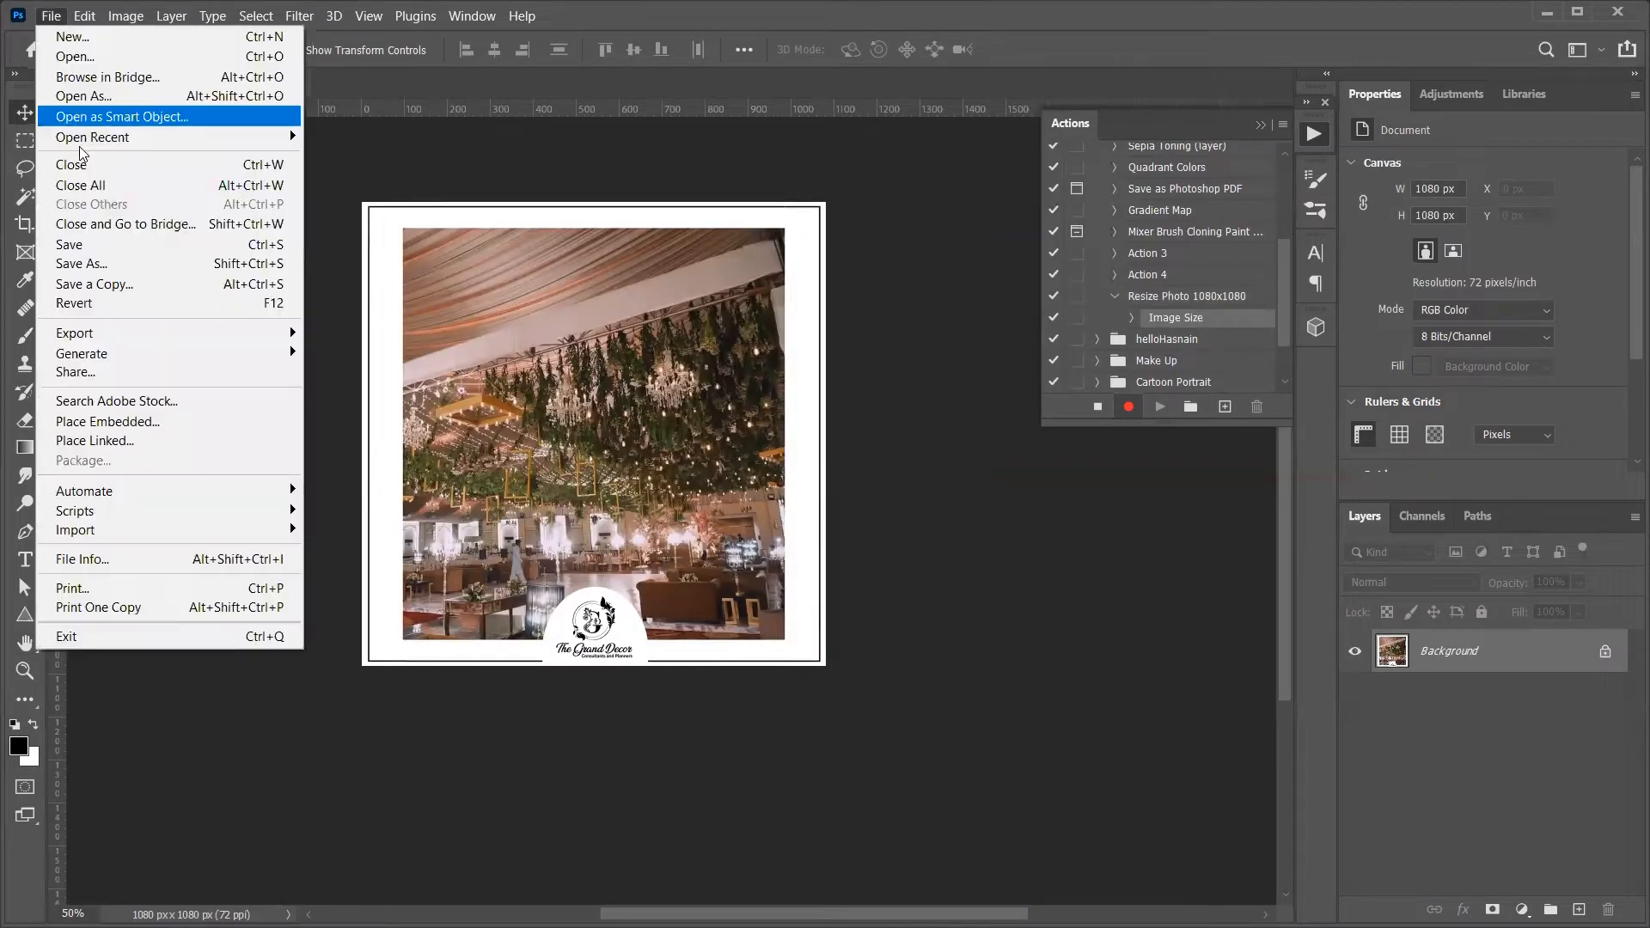
pyautogui.click(110, 244)
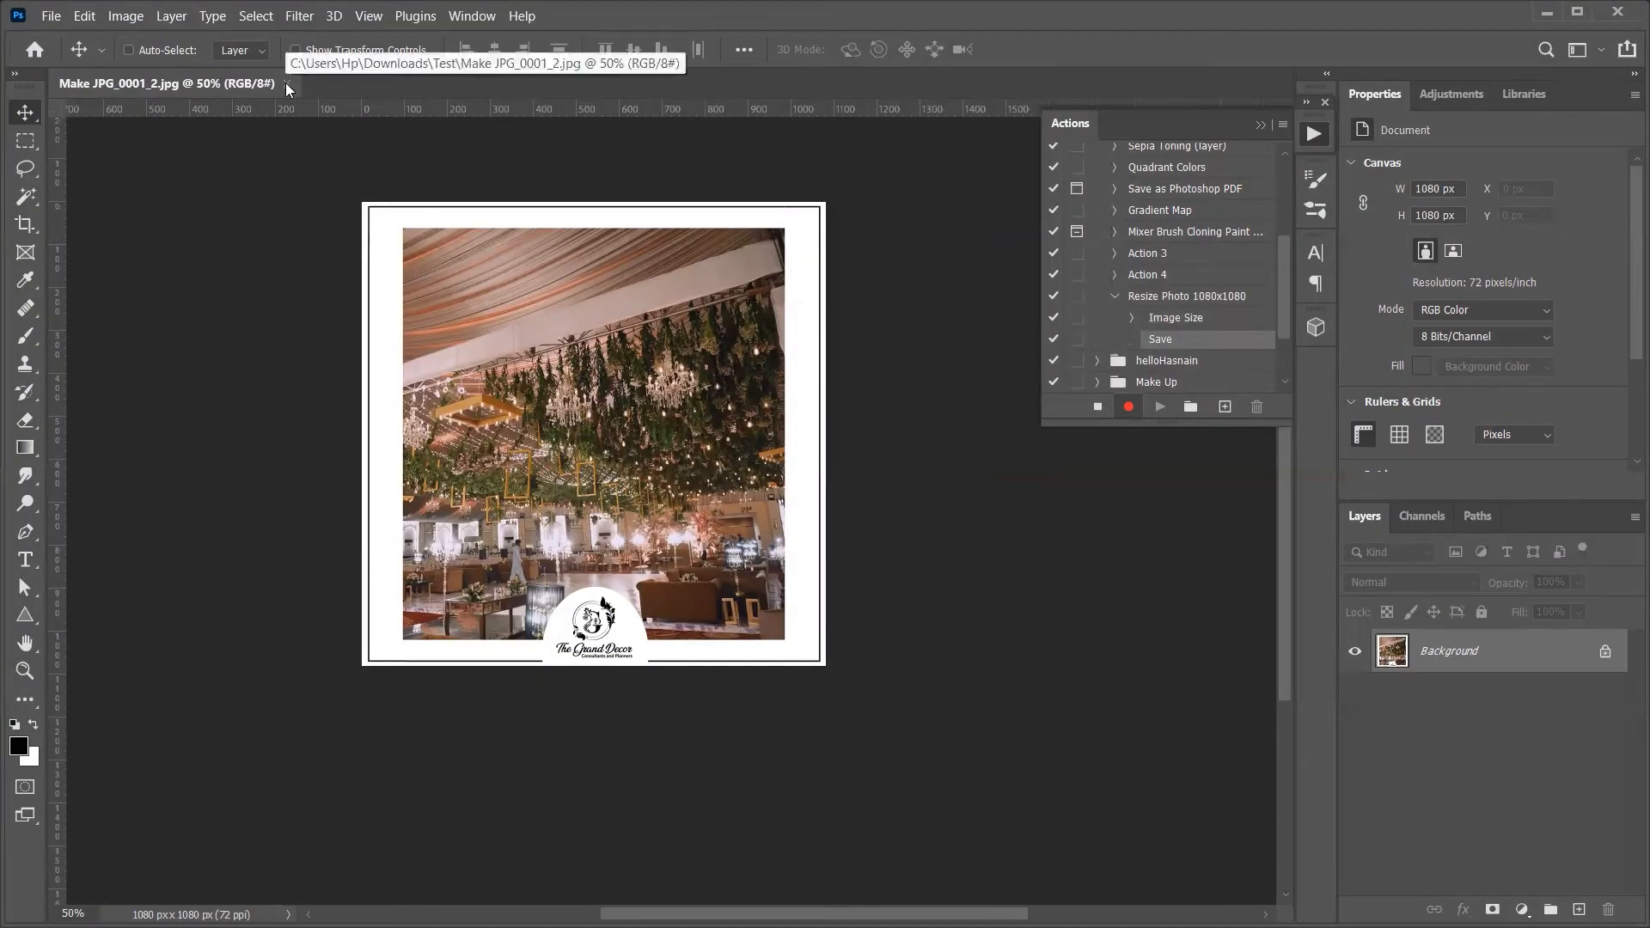
pyautogui.hotkey('ctrl', 'w')
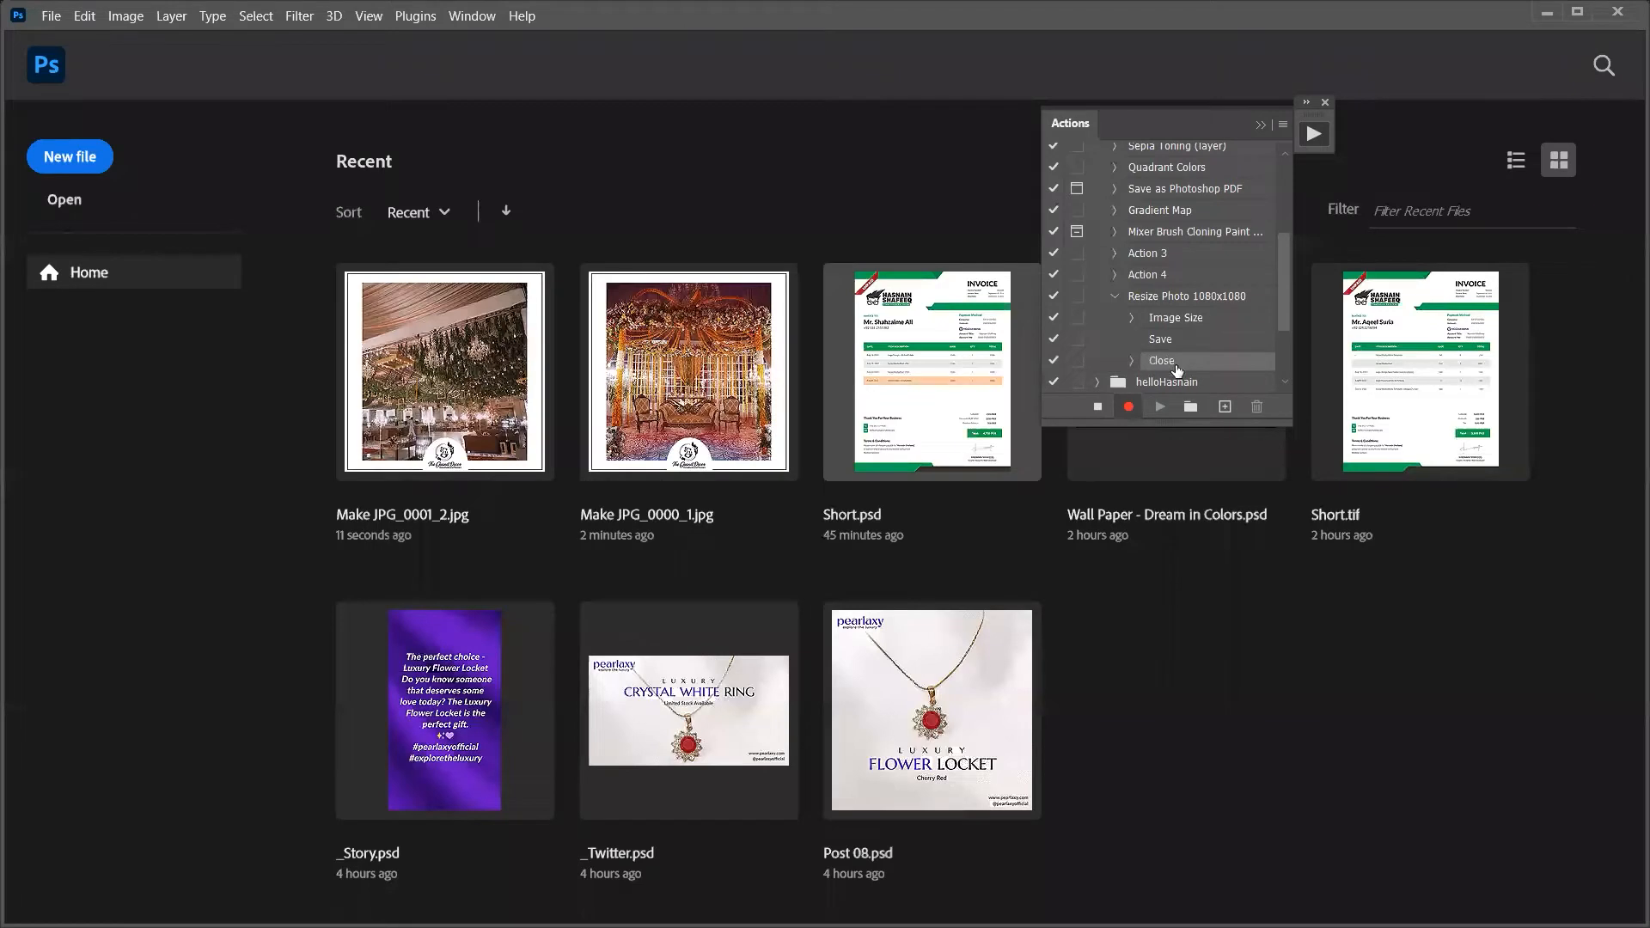
pyautogui.click(1100, 406)
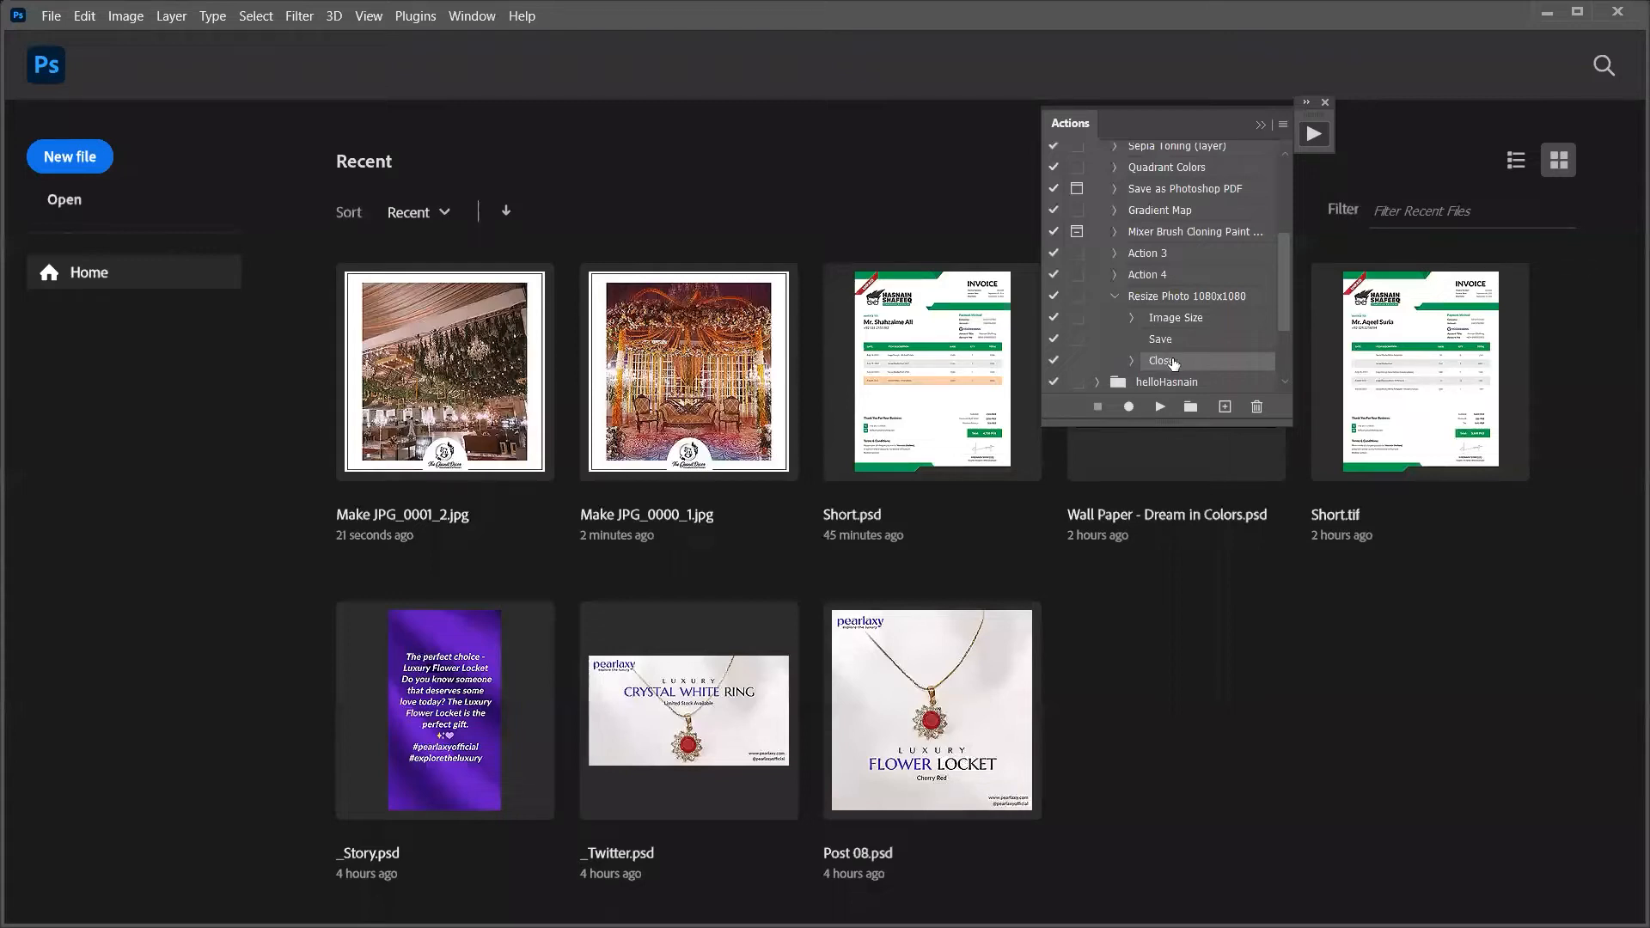
# Open Make JPG_0002_3.jpg through Make JPG_0006_7.jpg from the Test folder in Photoshop and run the Resize Photo 1080x1080 action on each
pyautogui.hotkey('alt', 'Tab')
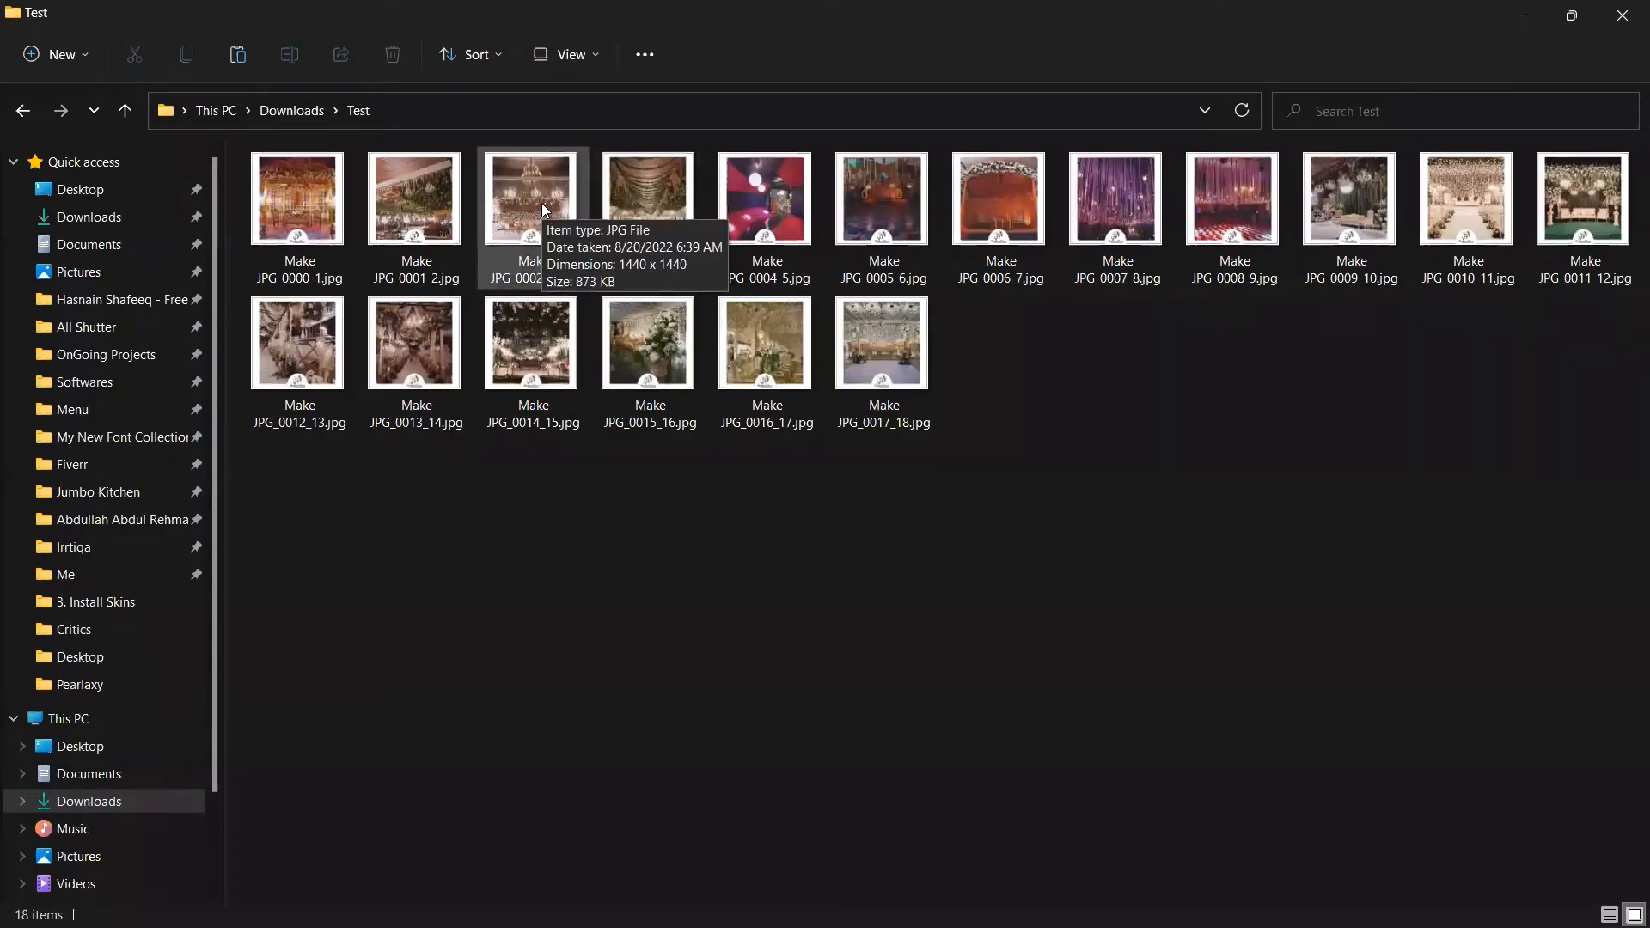
pyautogui.moveTo(545, 211); pyautogui.dragTo(1179, 324)
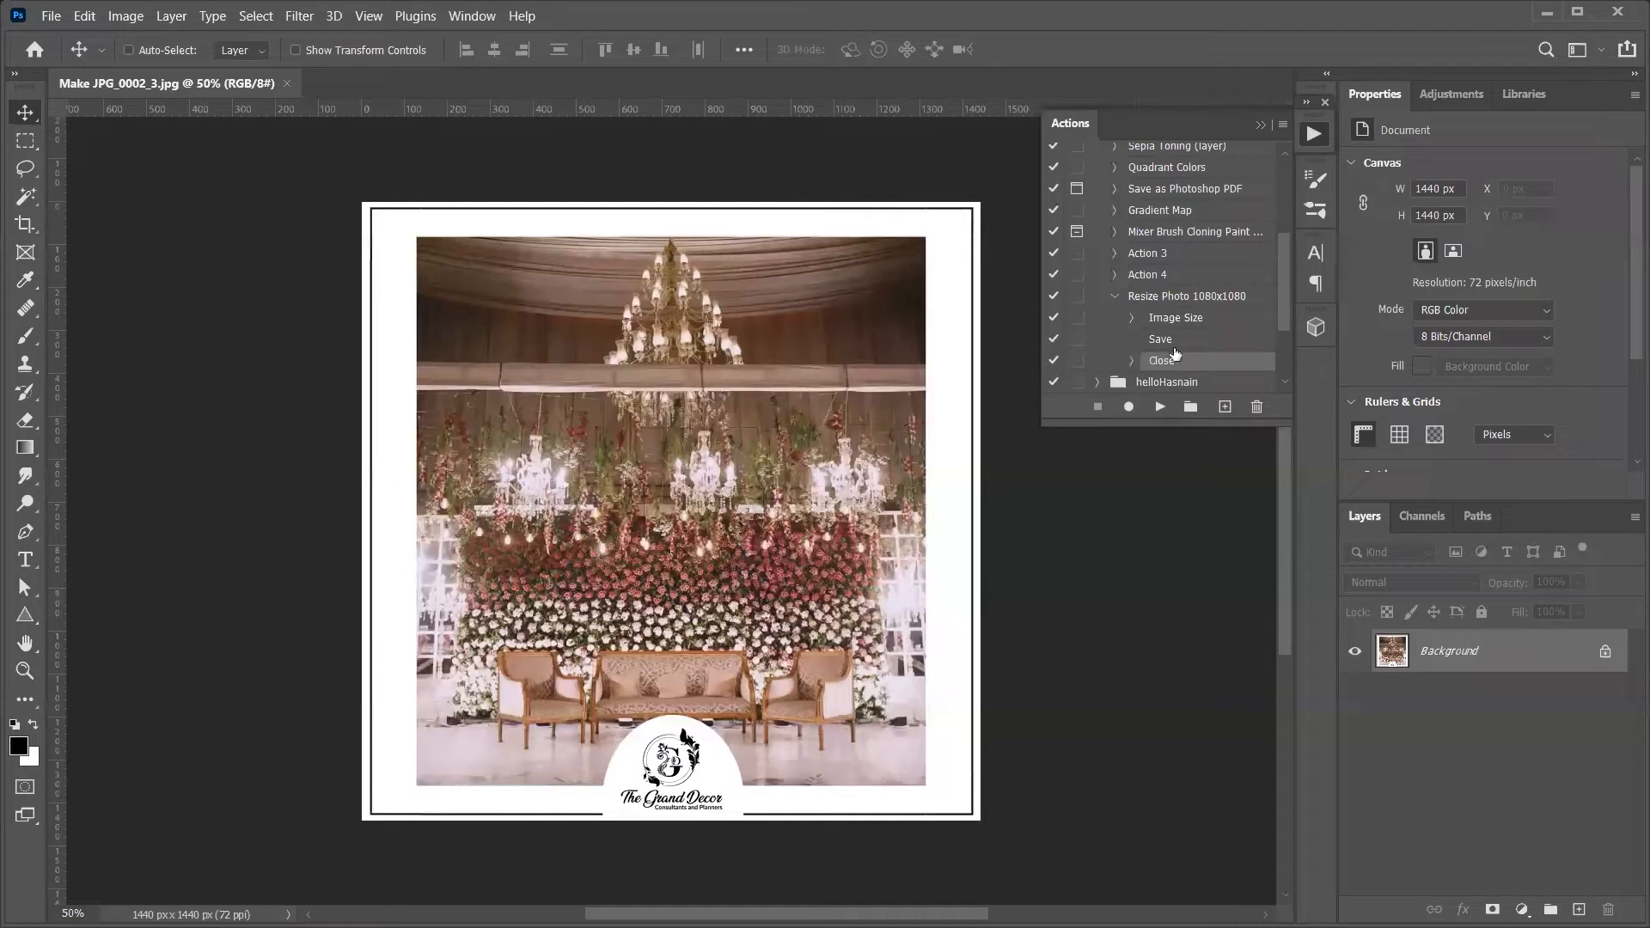
pyautogui.click(1157, 404)
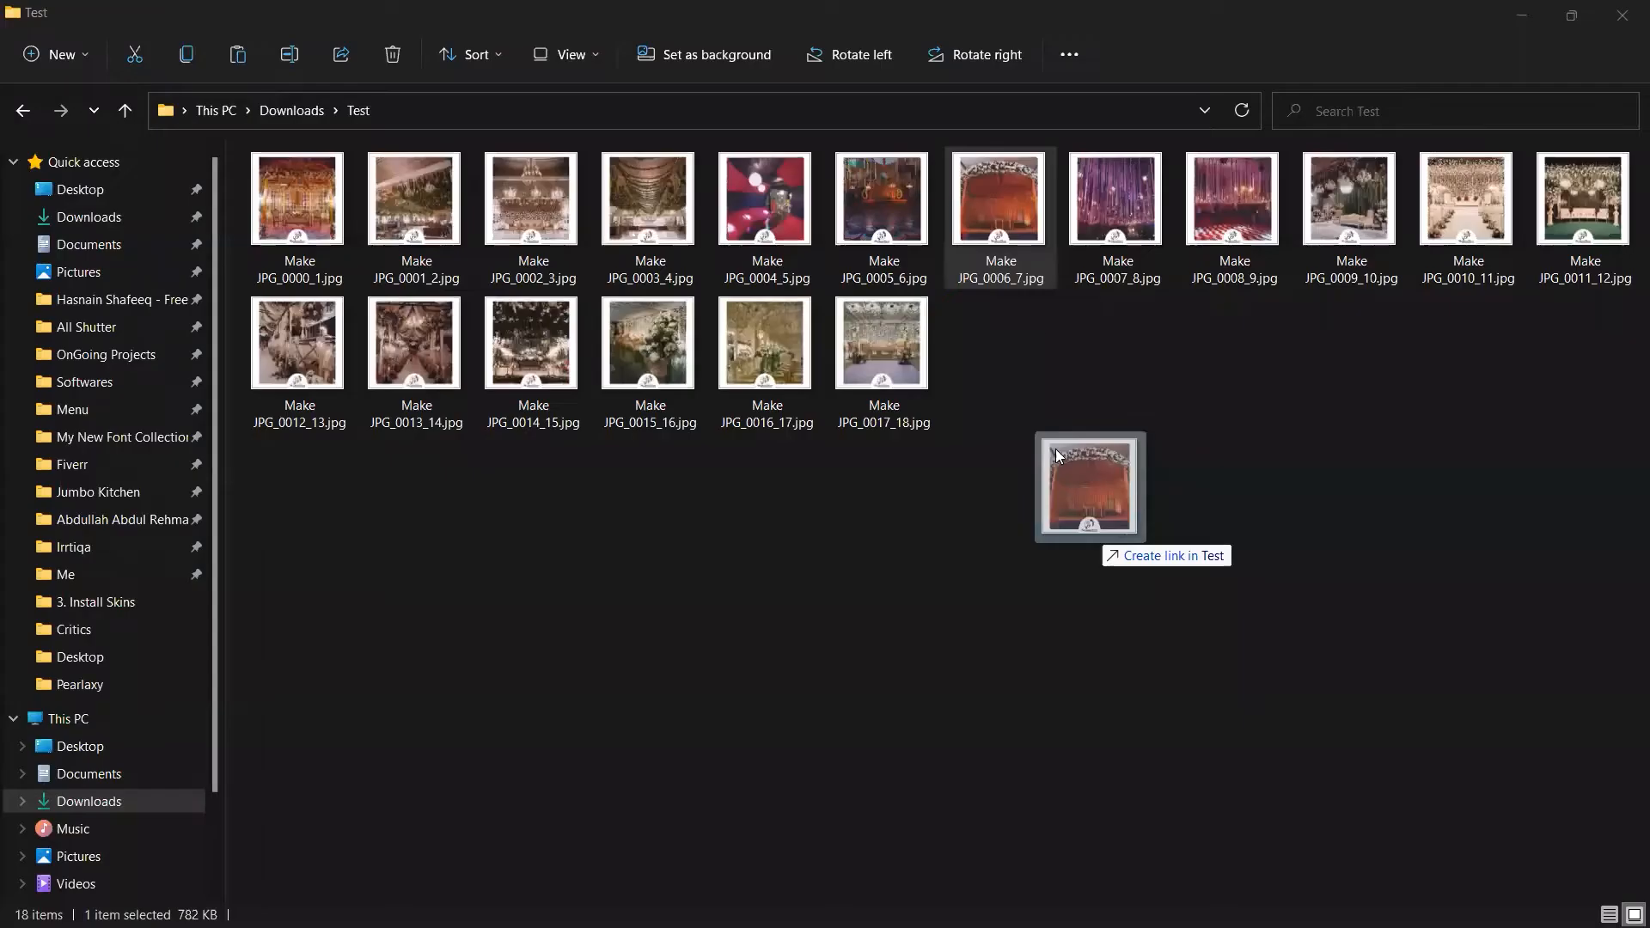
pyautogui.moveTo(1114, 395); pyautogui.dragTo(1236, 629)
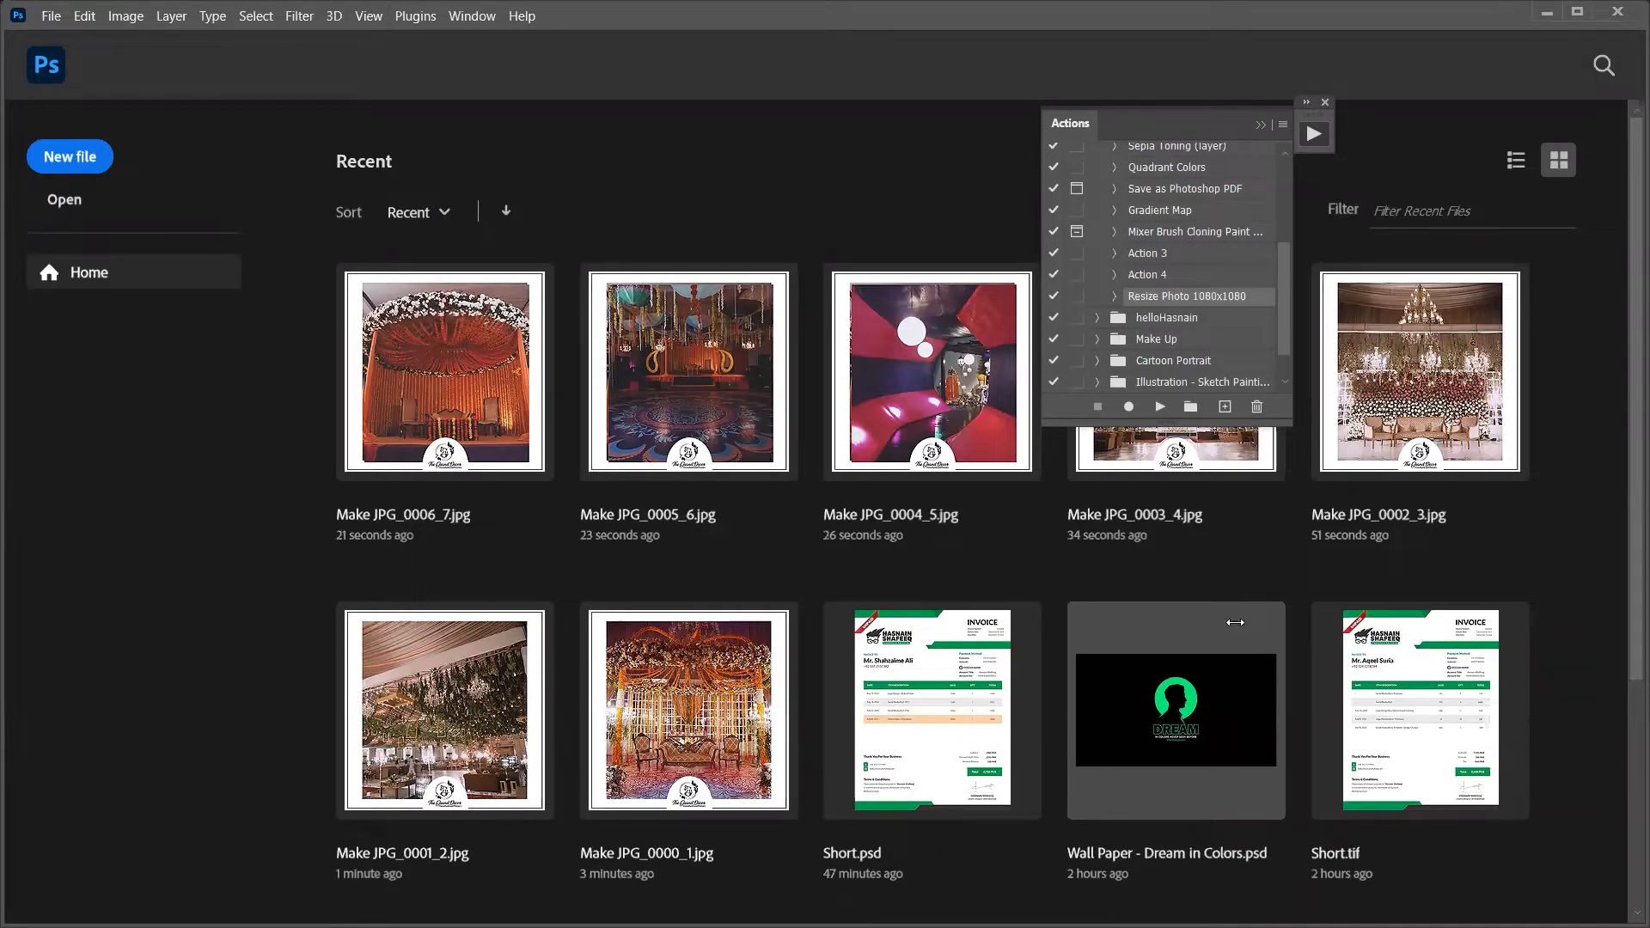
# Create a blank 1080 x 1080 px document and fill a square about 232 px wide with black on a new layer
pyautogui.hotkey('ctrl', 'alt', 'n')
pyautogui.press('l')
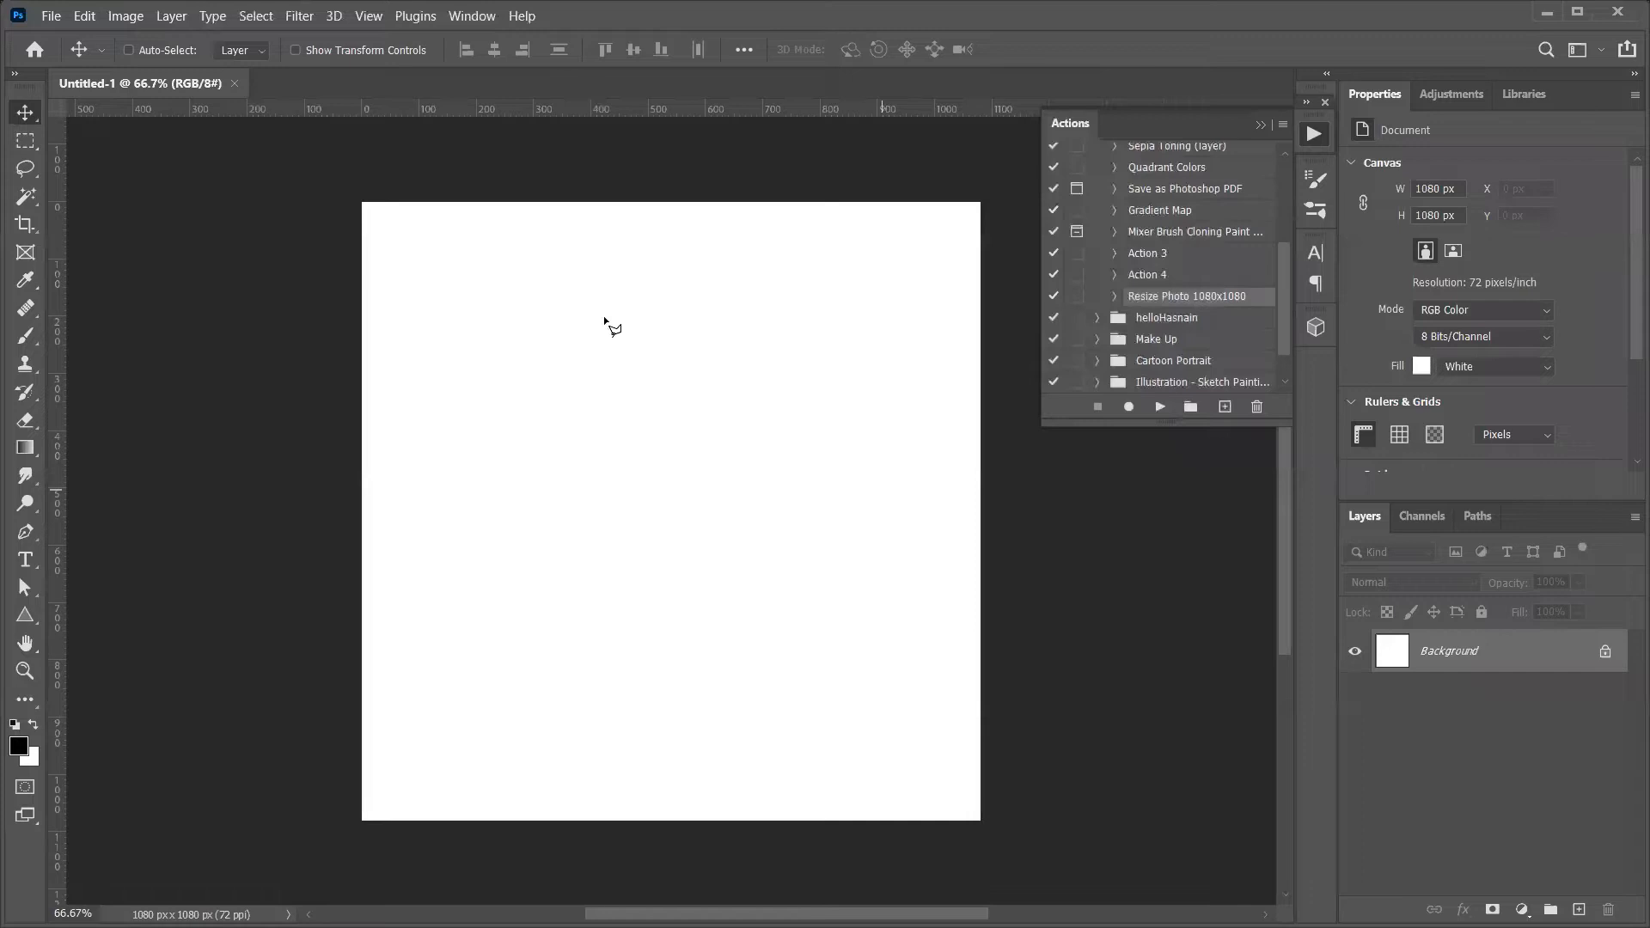
pyautogui.click(25, 141)
pyautogui.moveTo(372, 264); pyautogui.dragTo(527, 395)
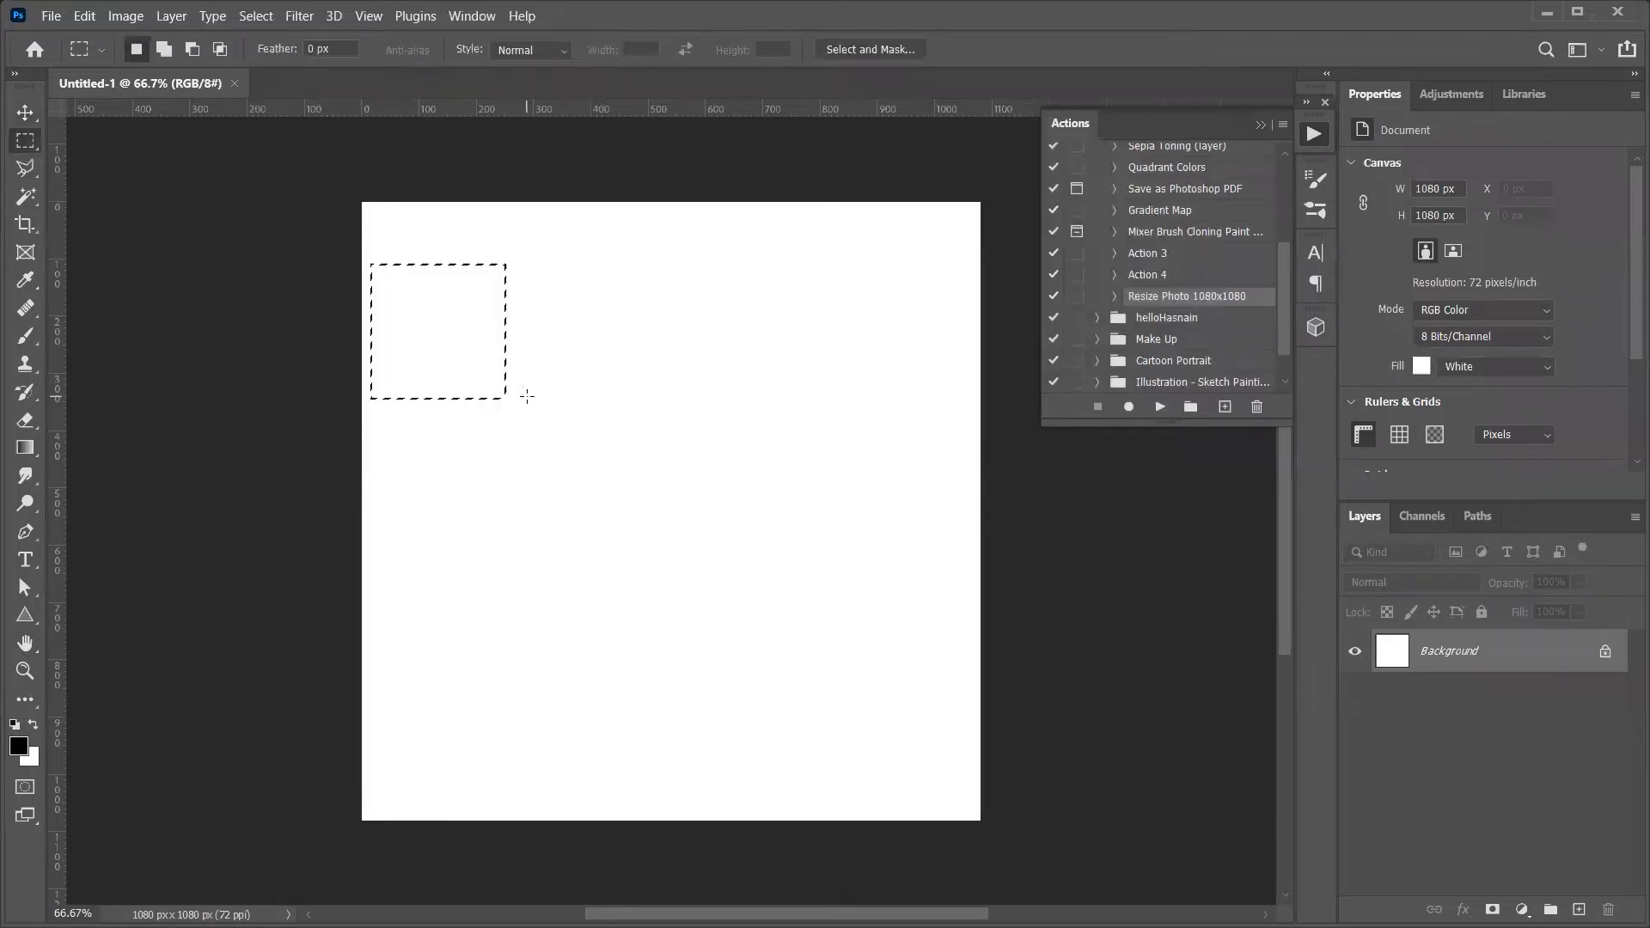
pyautogui.hotkey('ctrl', 'shift', 'n')
pyautogui.press('Return')
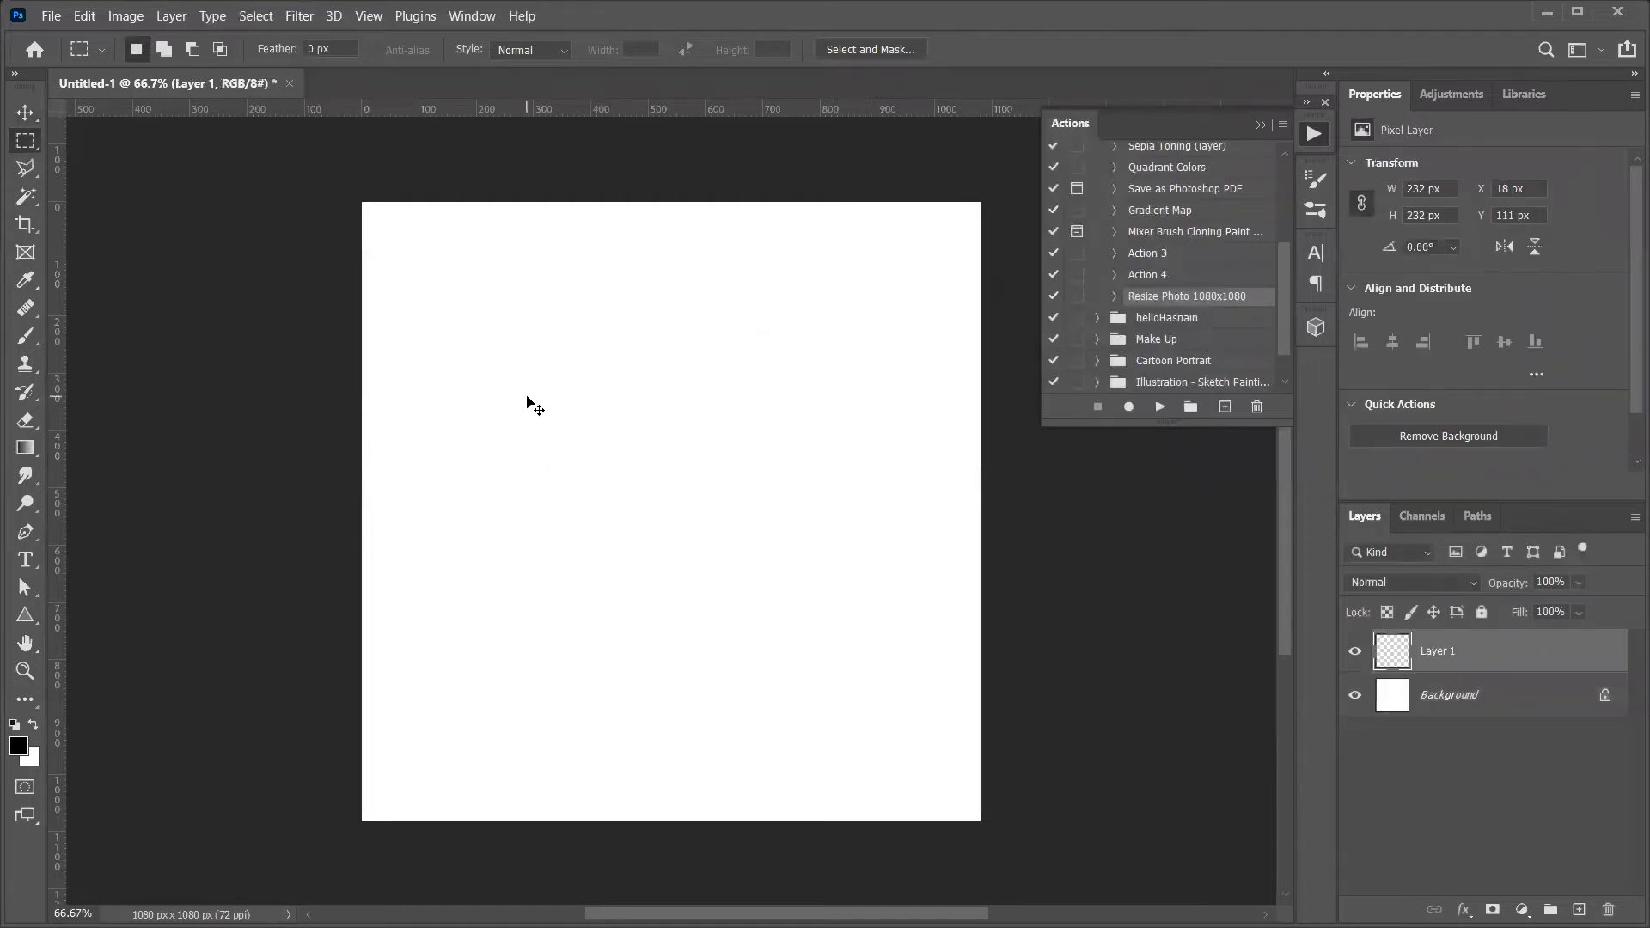
pyautogui.hotkey('alt', 'BackSpace')
pyautogui.hotkey('ctrl', 'd')
pyautogui.press('v')
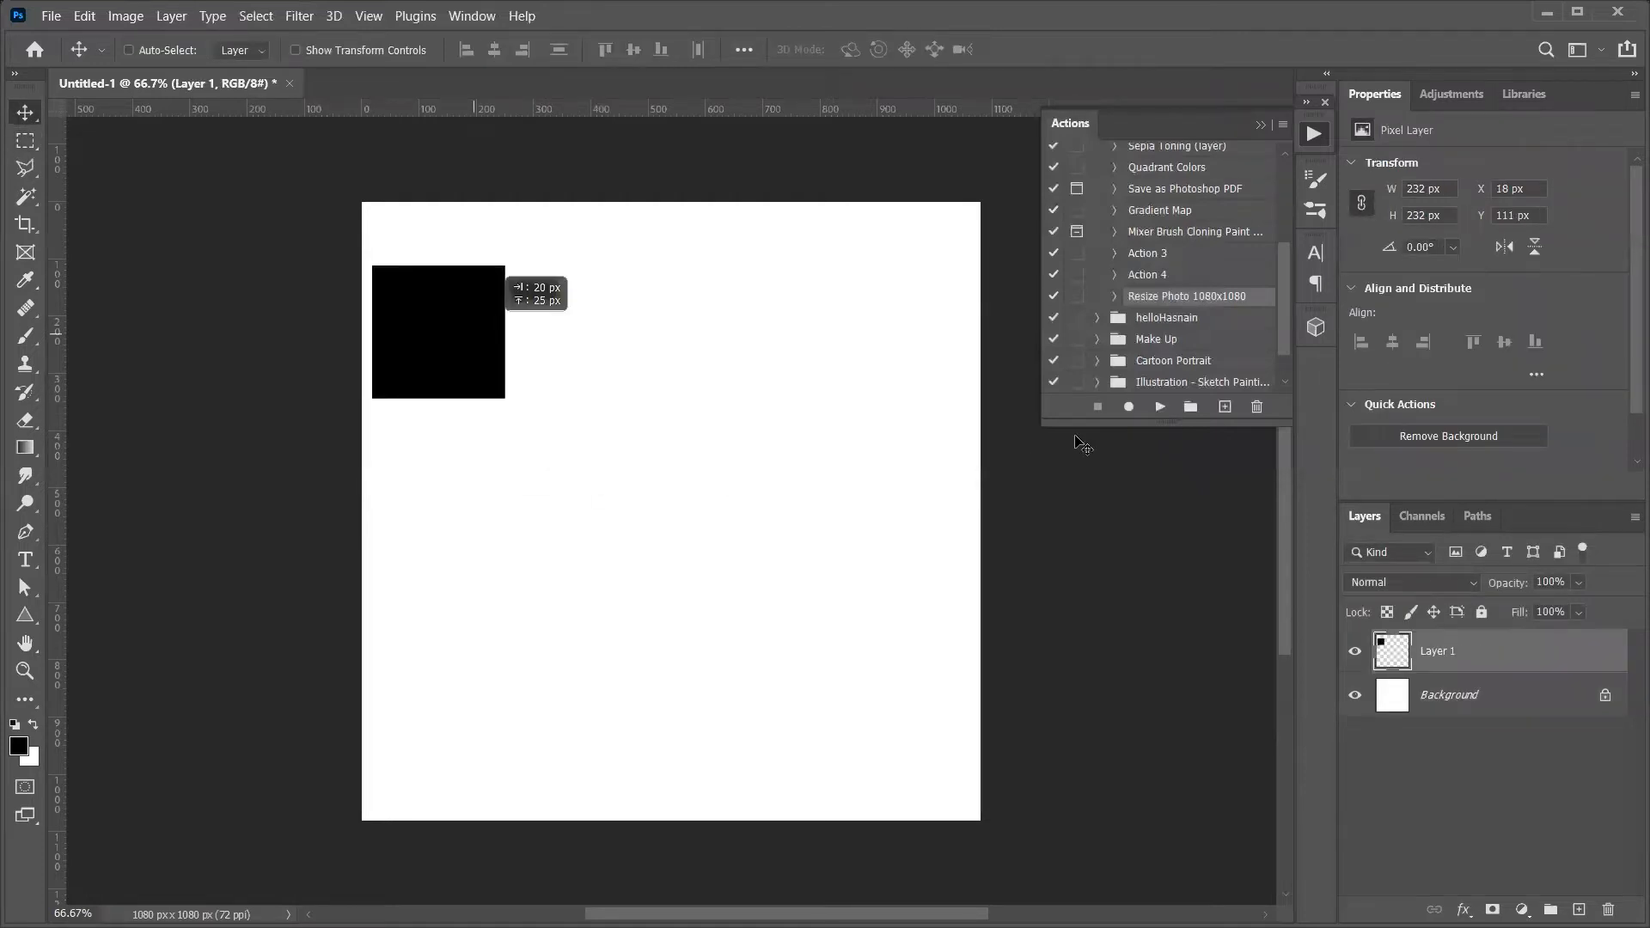
# Record an action named aiwen sa action in Default Actions that duplicates the black square about 279 px to the right and 101 px down
pyautogui.click(1225, 407)
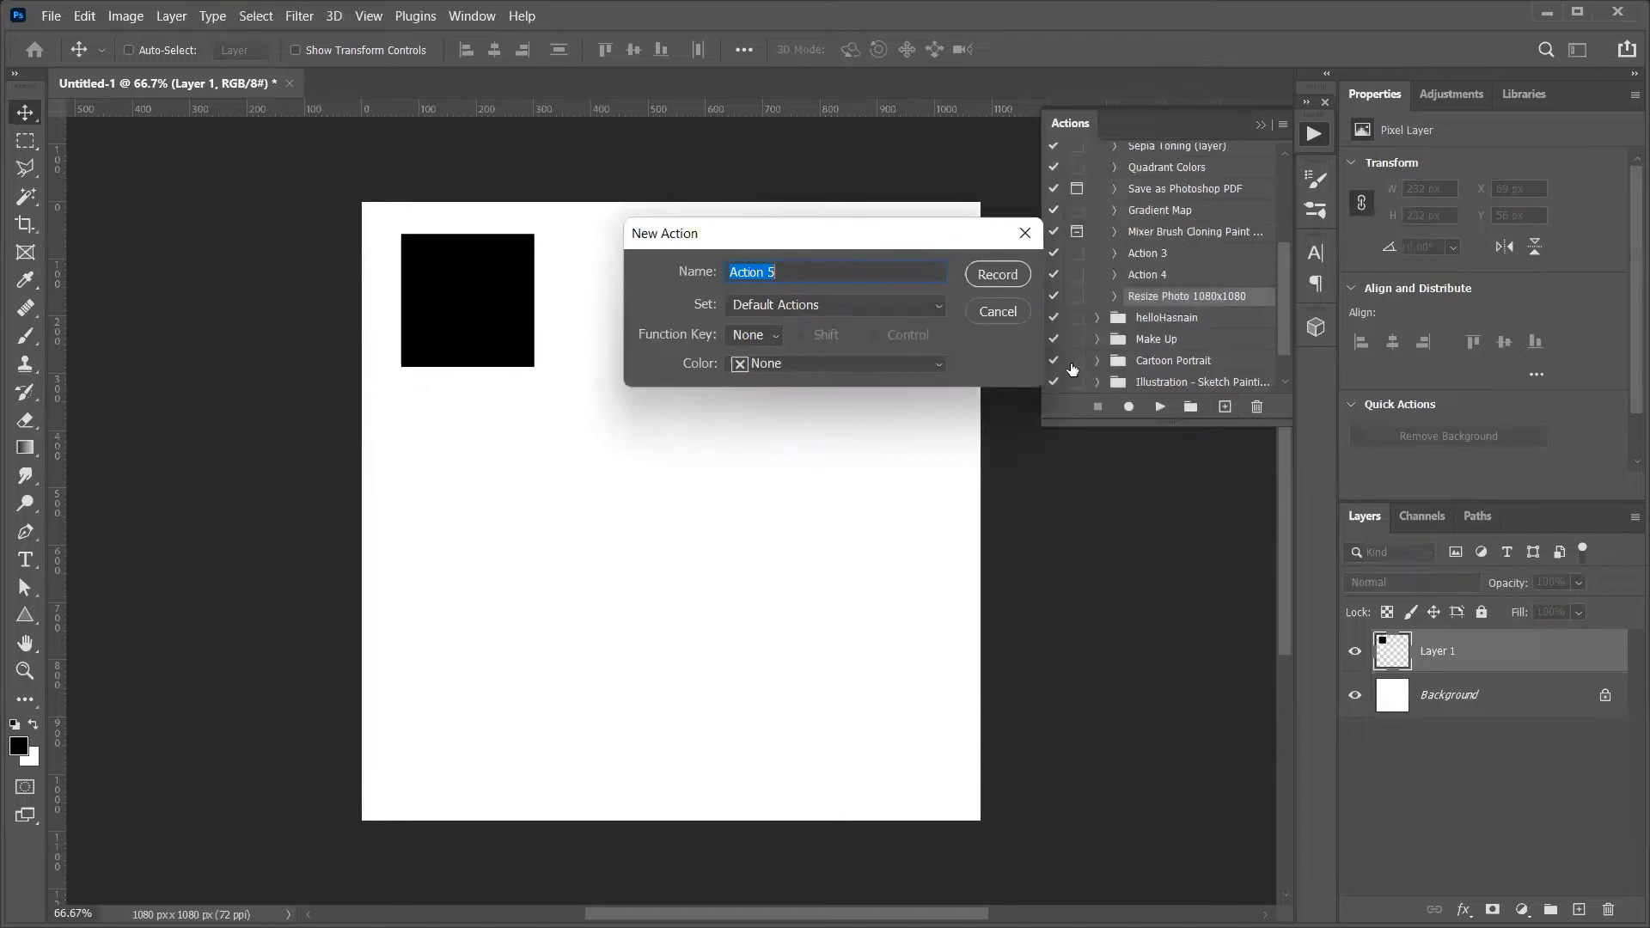
pyautogui.write('aien')
pyautogui.press('BackSpace')
pyautogui.press('BackSpace')
pyautogui.write('wen sa action')
pyautogui.press('Return')
pyautogui.moveTo(574, 385); pyautogui.dragTo(1207, 483)
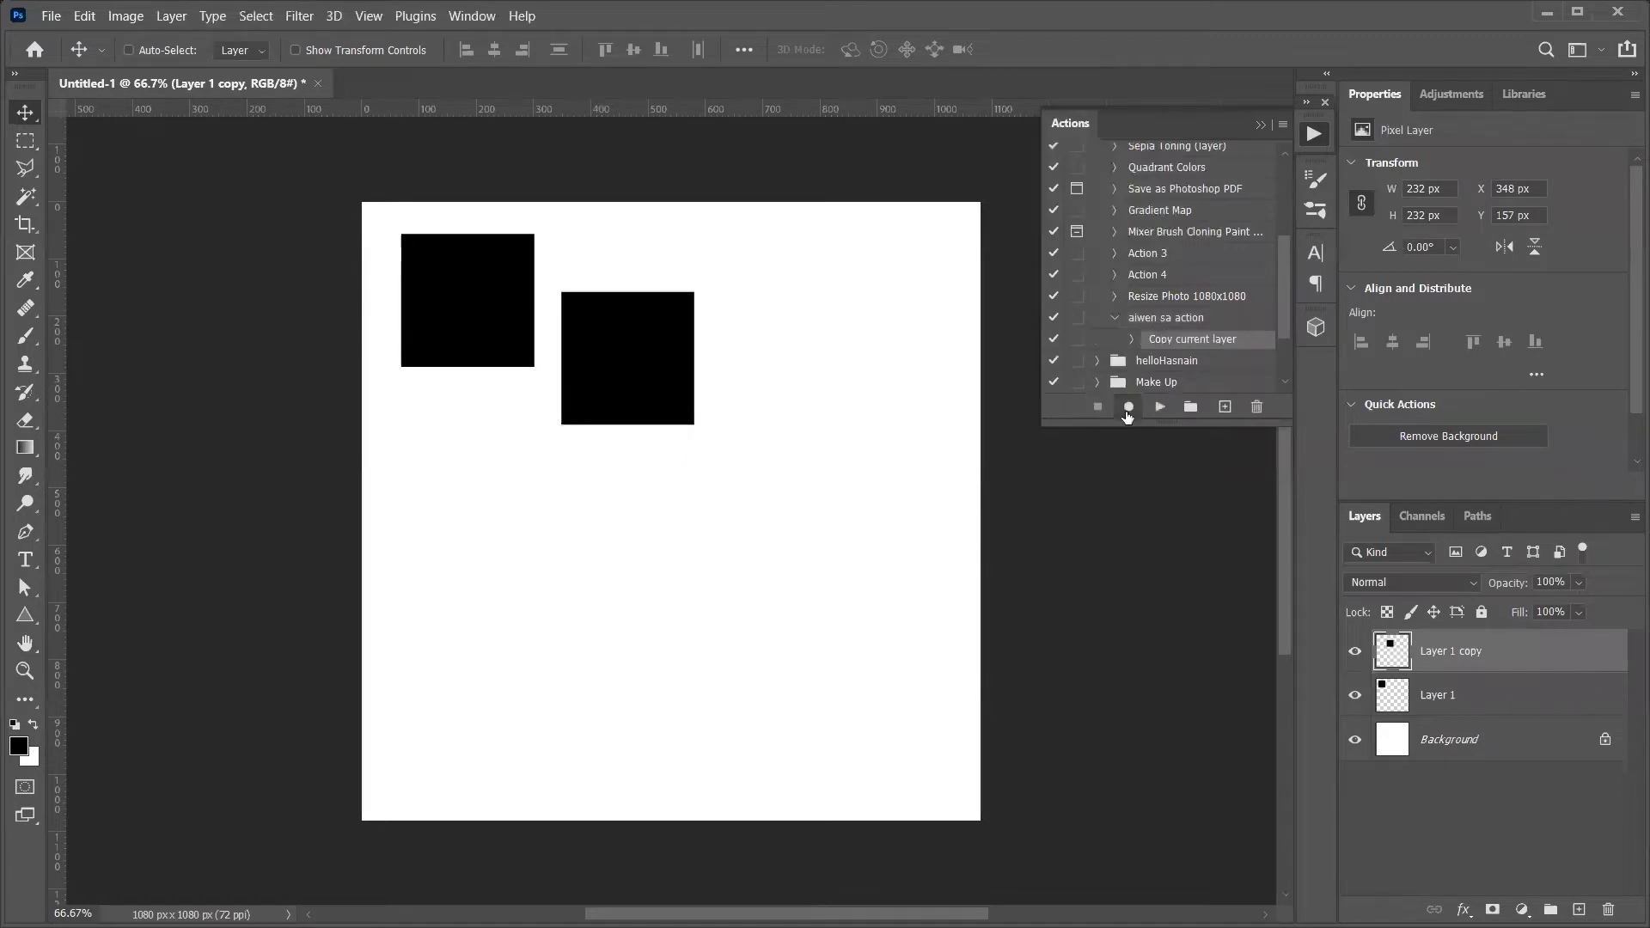
# Play aiwen sa action twice to add offset copies of the square, and delete all the black squares
pyautogui.click(1159, 407)
pyautogui.click(1160, 409)
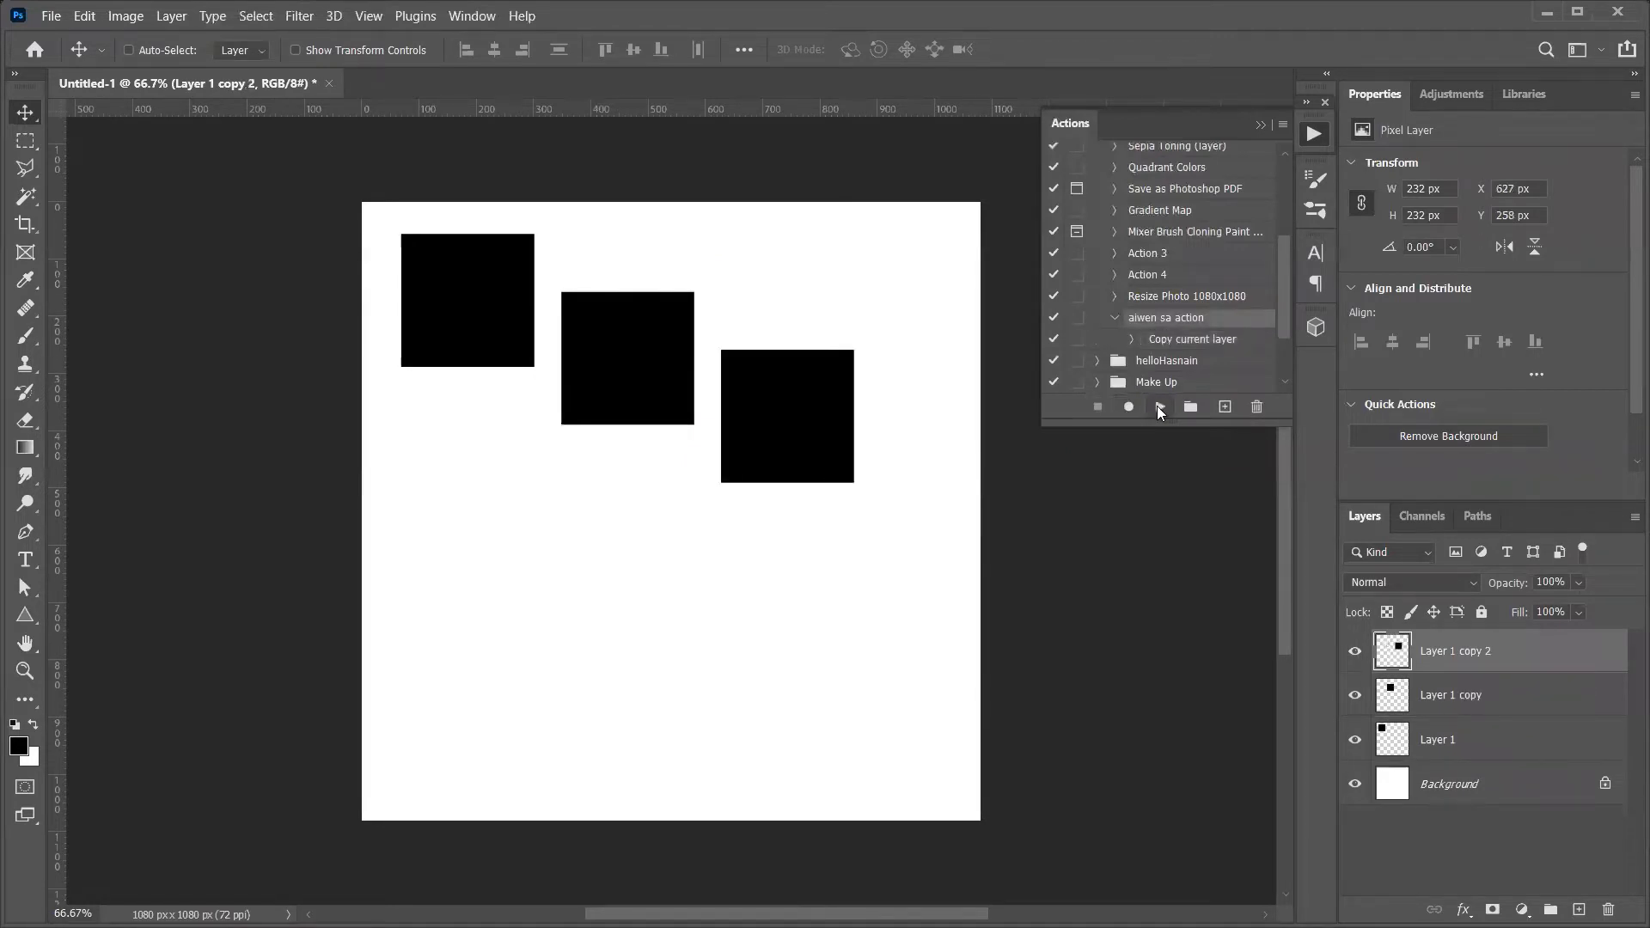
pyautogui.click(1160, 408)
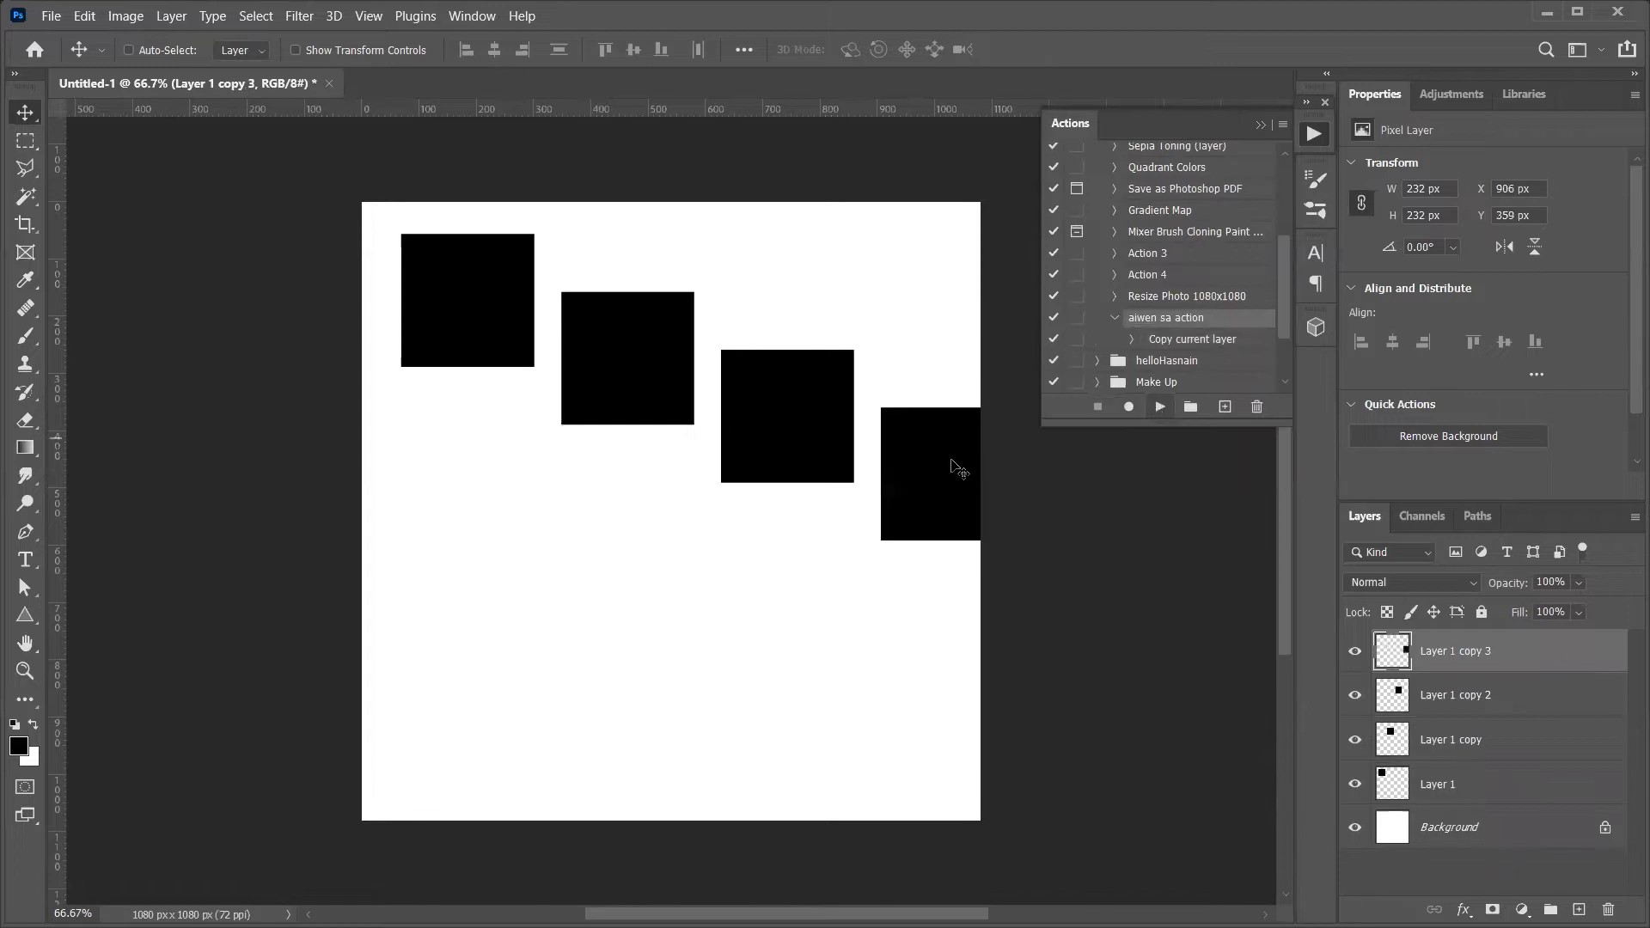
pyautogui.moveTo(369, 221); pyautogui.dragTo(977, 599)
pyautogui.press('Delete')
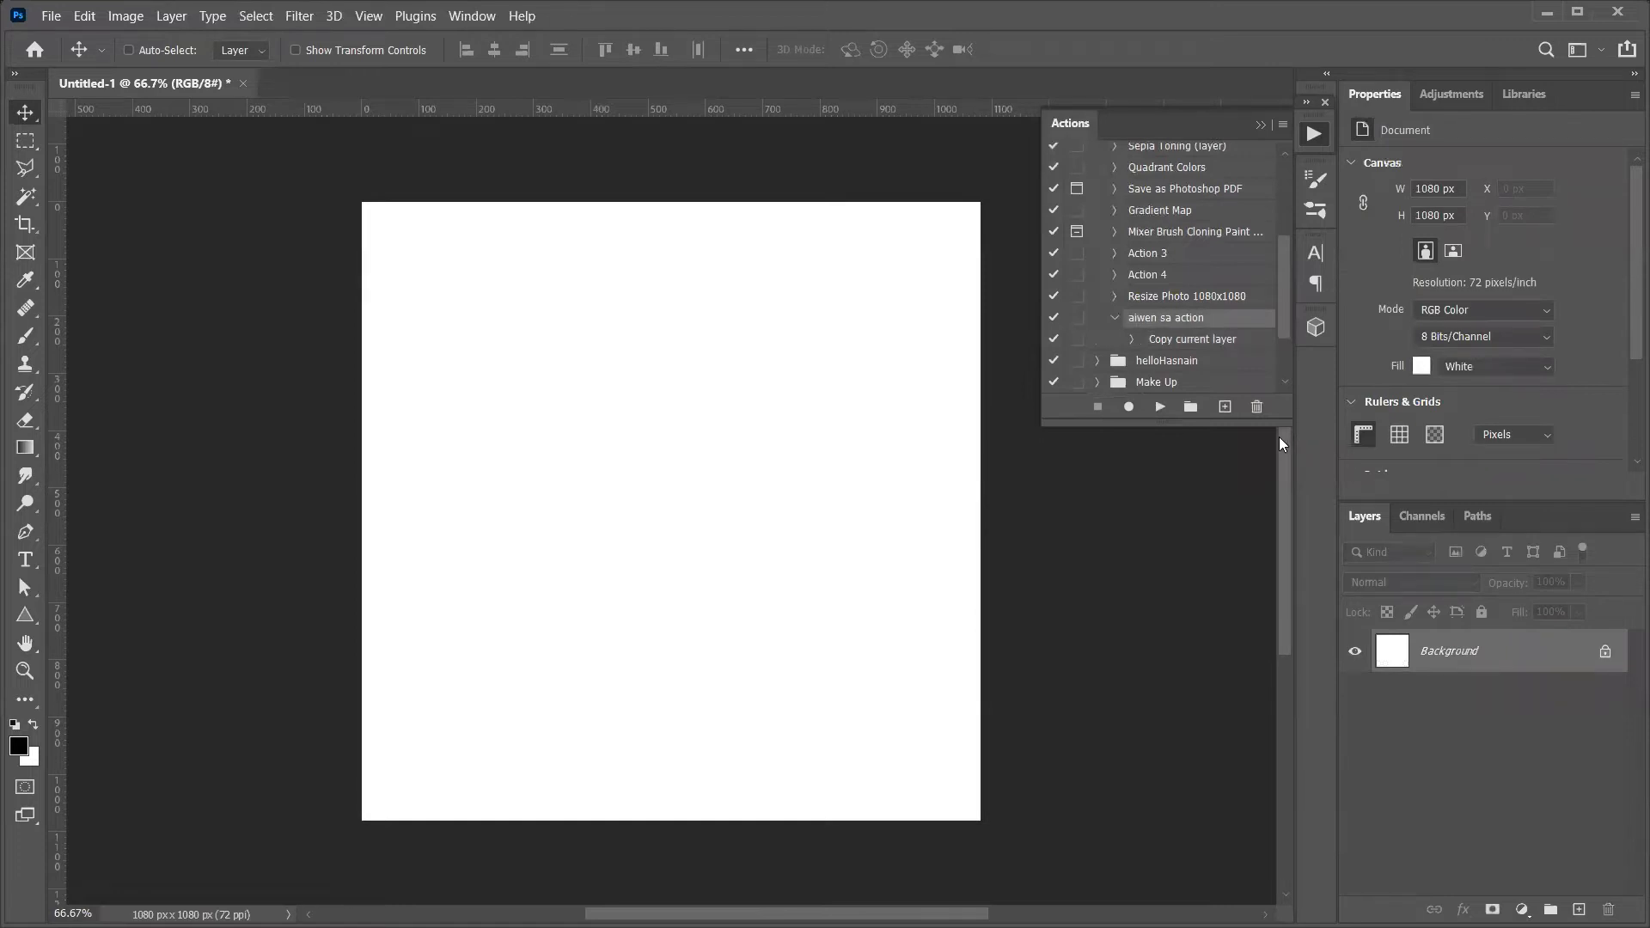
# Delete aiwen sa action and the Resize Photo 1080x1080 action from the Default Actions set
pyautogui.click(1256, 407)
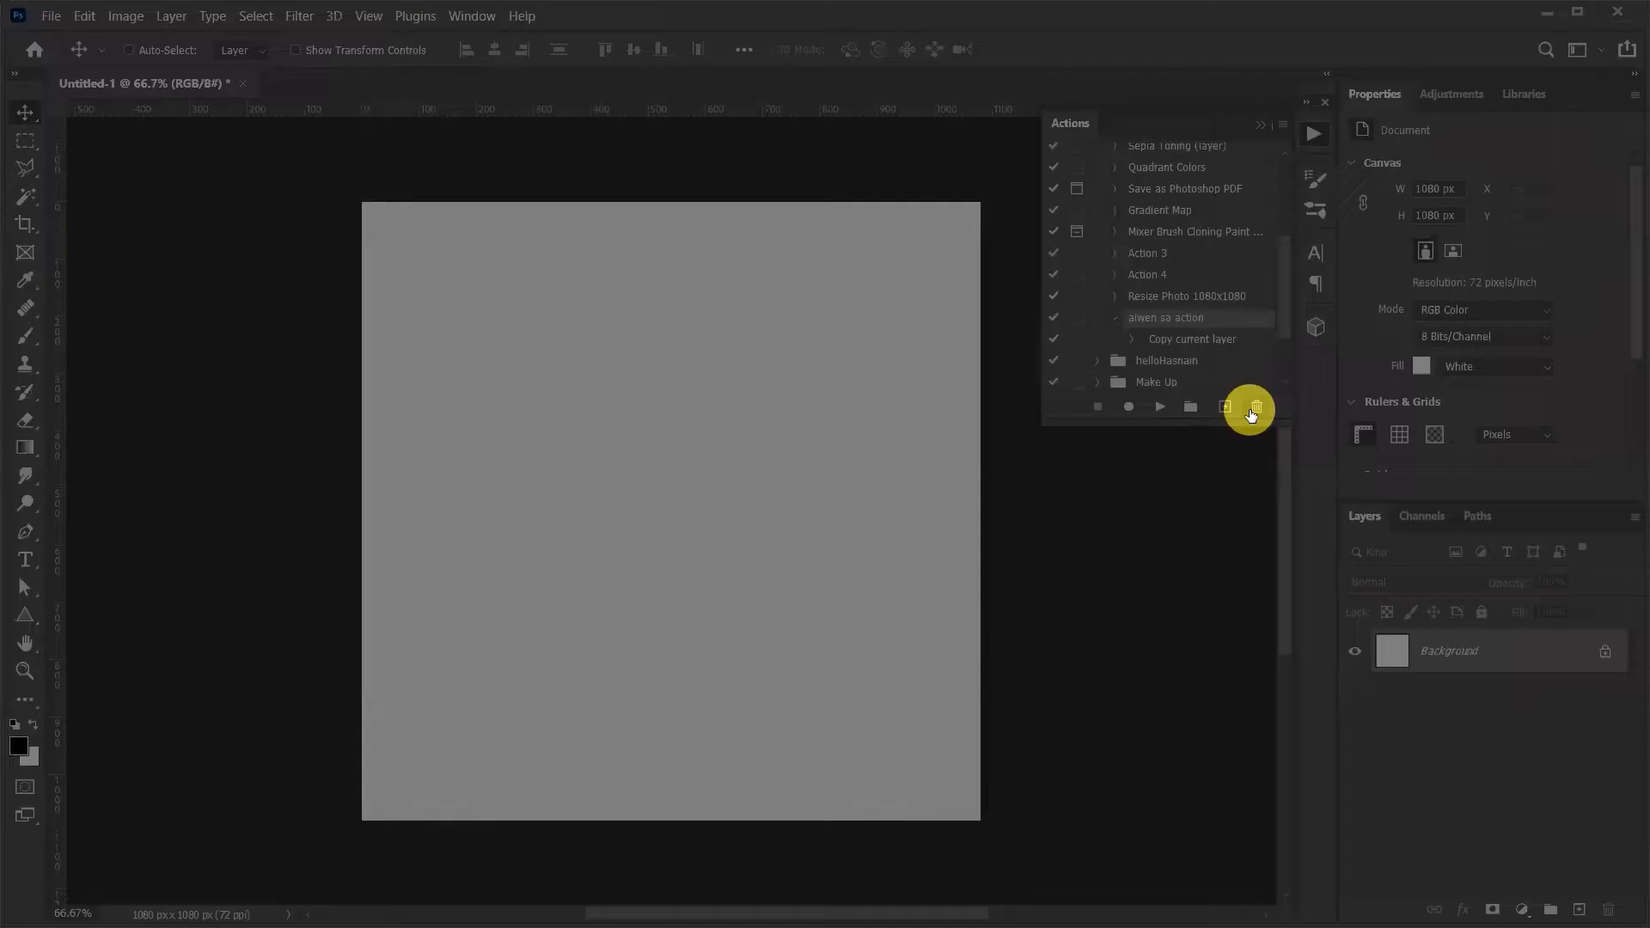
pyautogui.click(1117, 318)
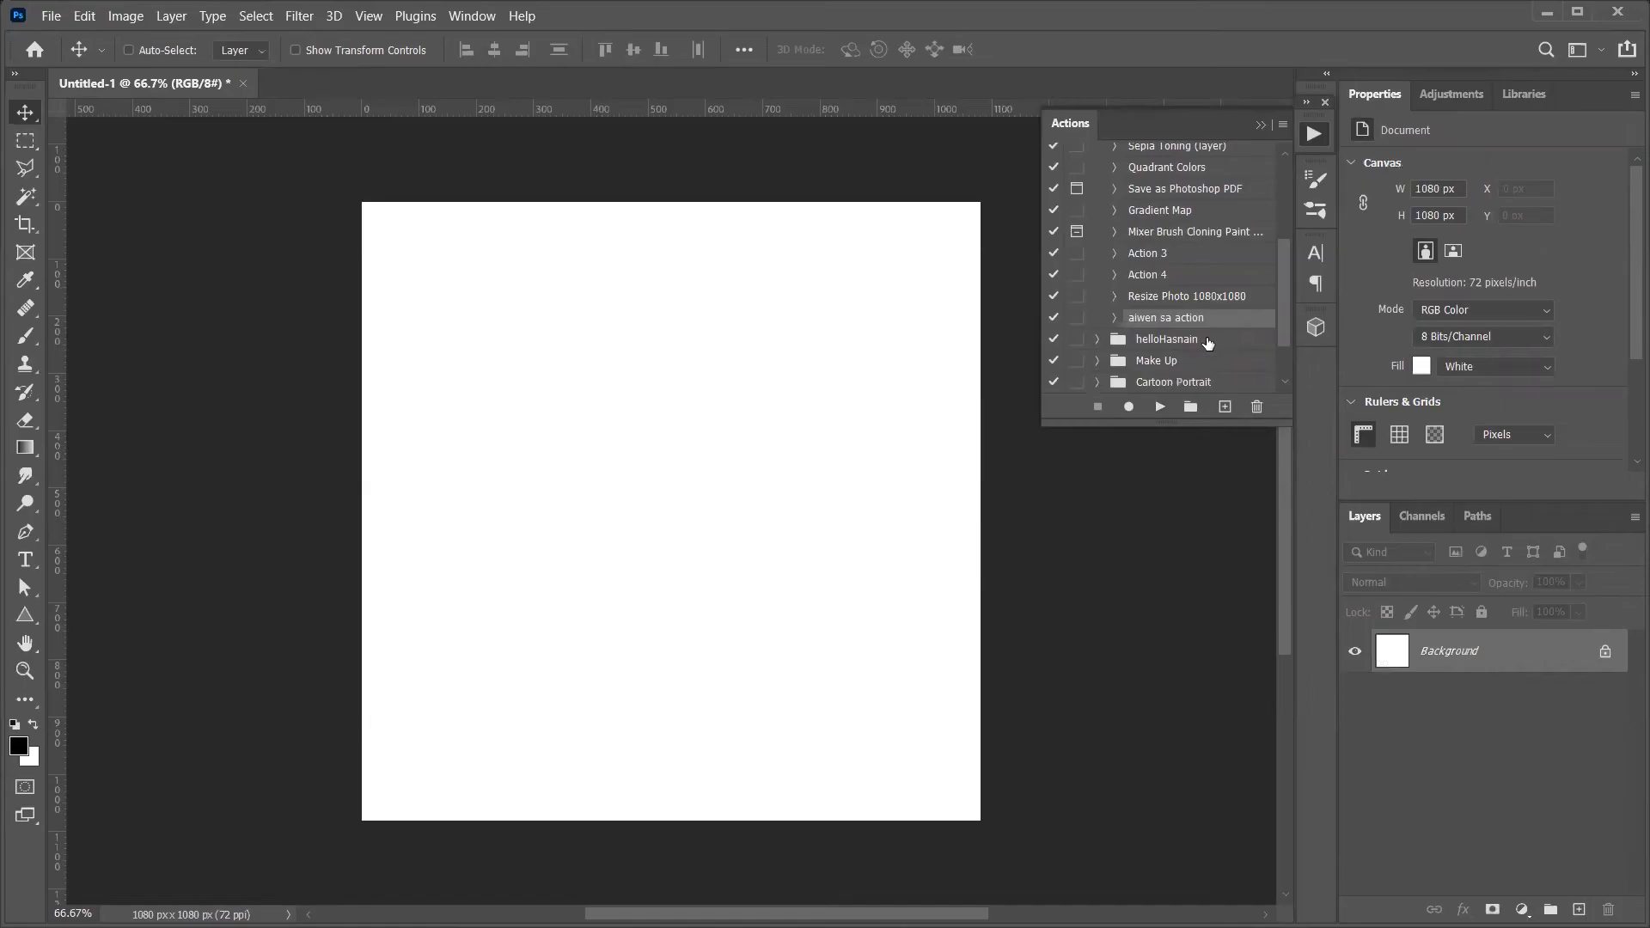
pyautogui.click(1256, 407)
pyautogui.click(765, 369)
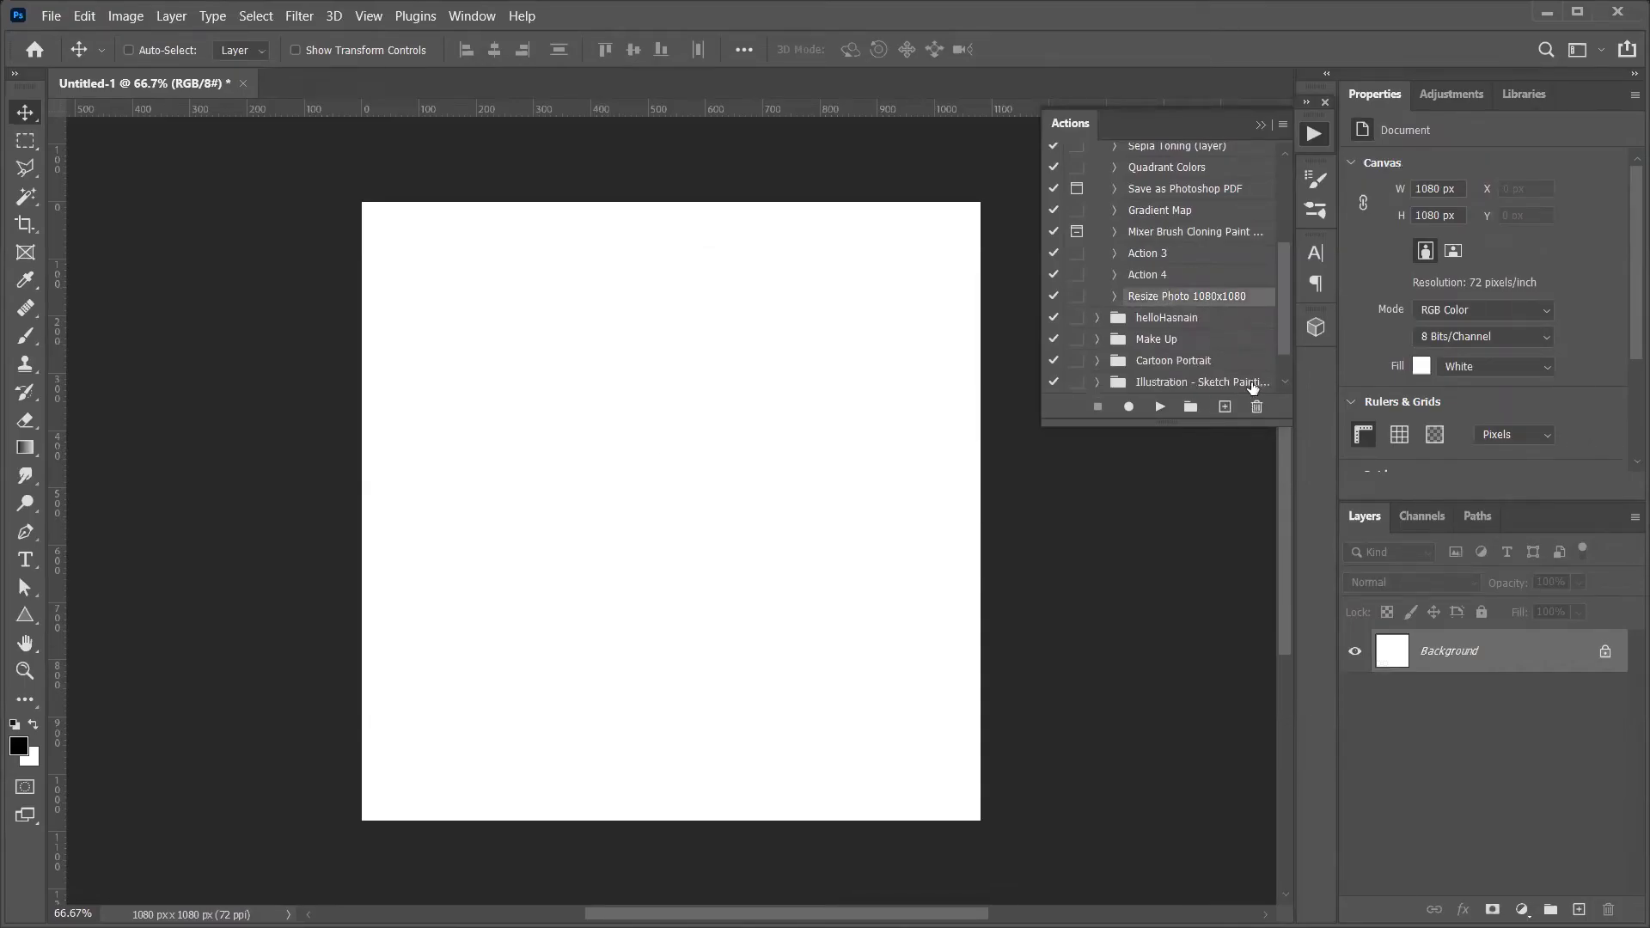
pyautogui.click(1256, 407)
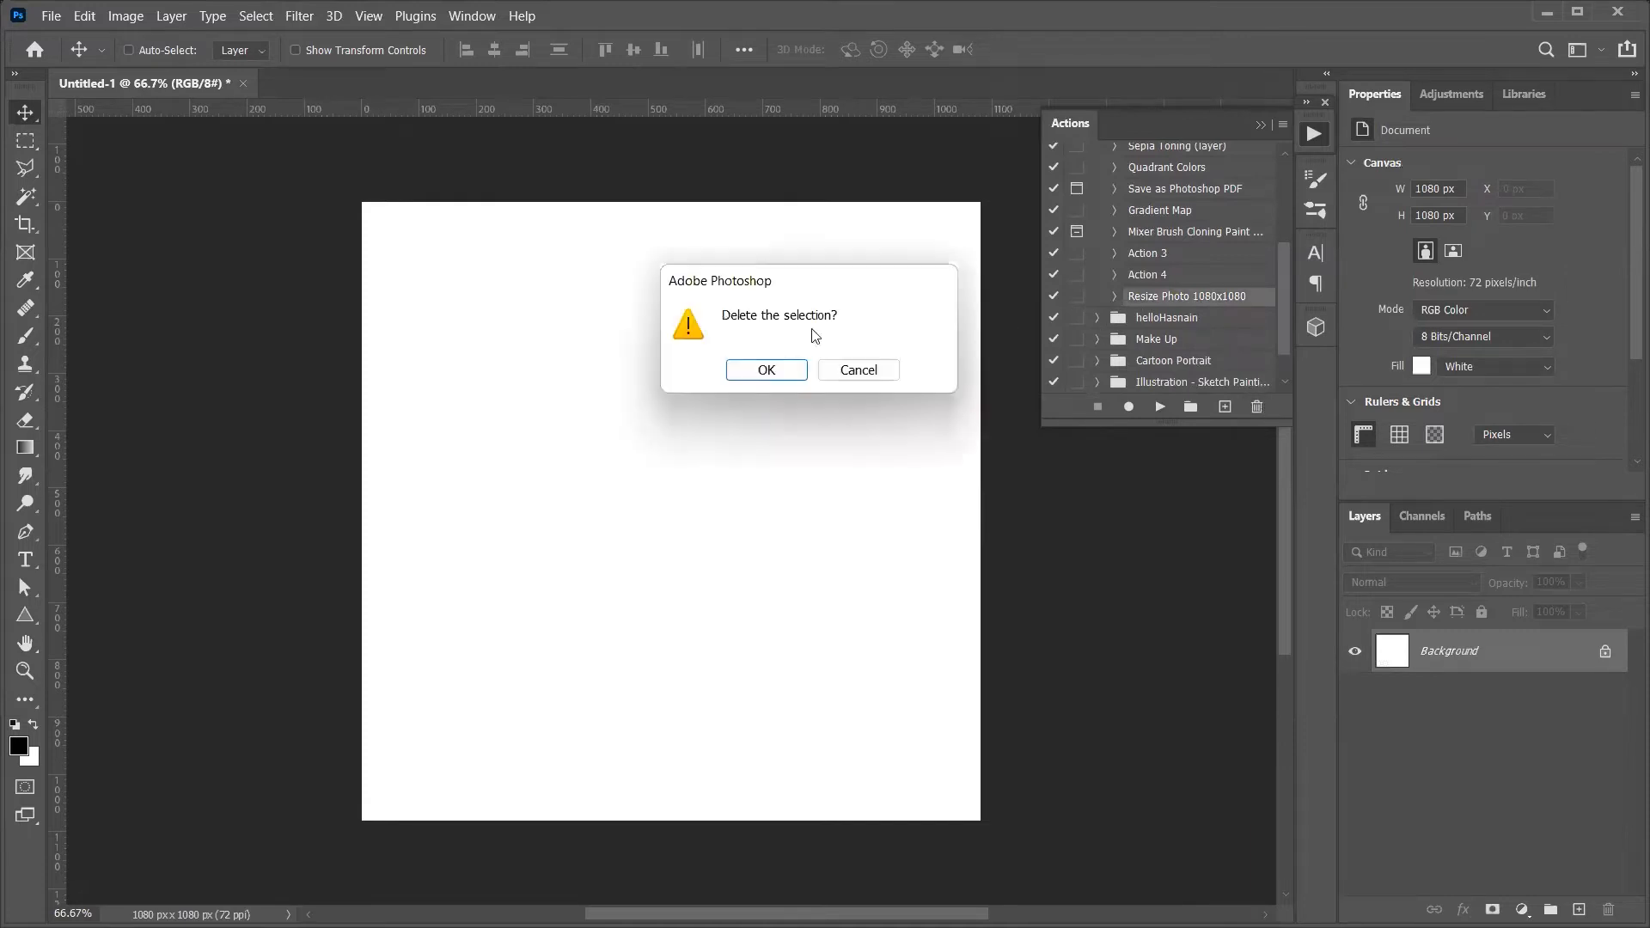
pyautogui.click(761, 370)
# Collapse the Default Actions set and examine the commands recorded in the SaveToWebPng action
pyautogui.scroll(4, 1114, 155)
pyautogui.click(1098, 155)
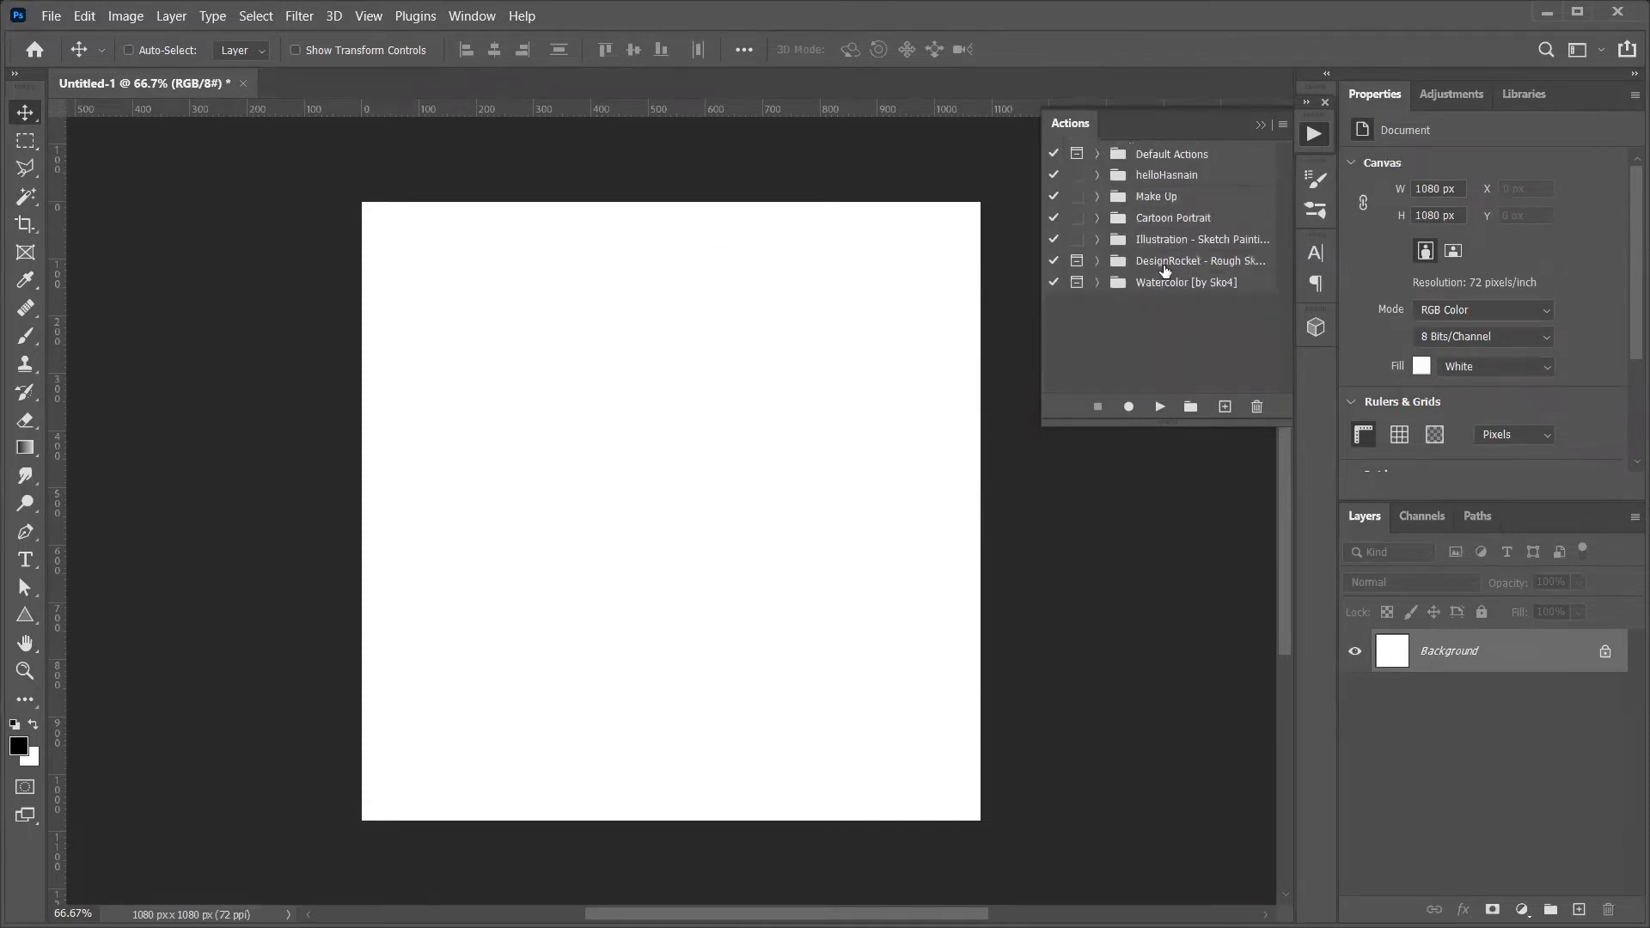
pyautogui.click(1098, 175)
pyautogui.click(1161, 176)
pyautogui.click(1174, 199)
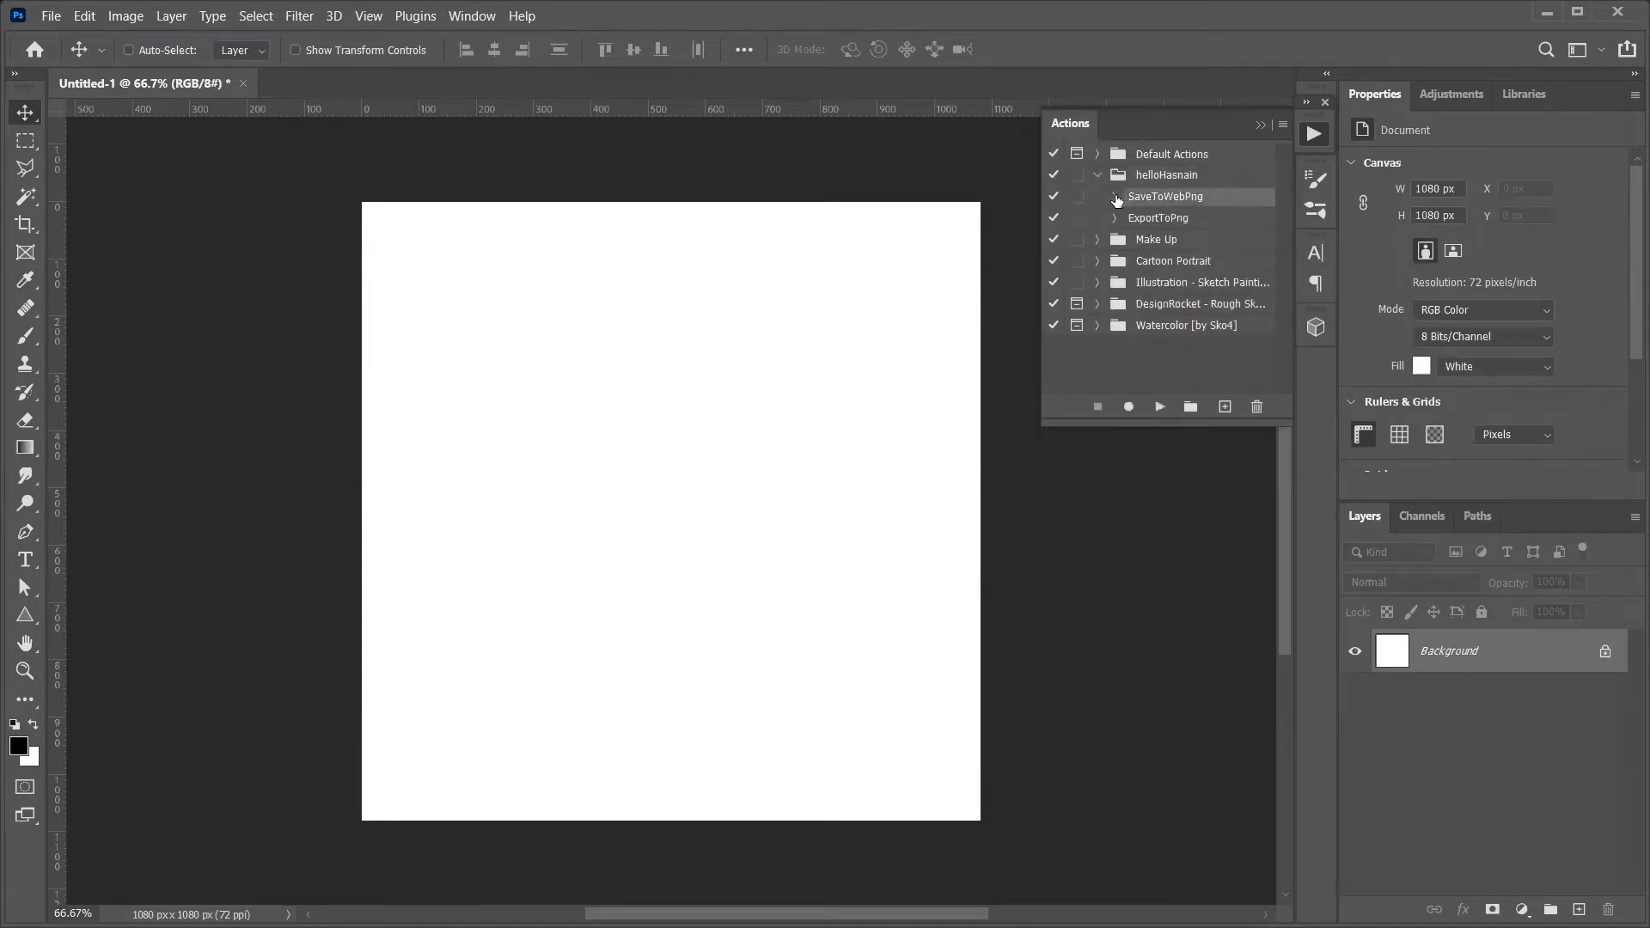
pyautogui.click(1115, 197)
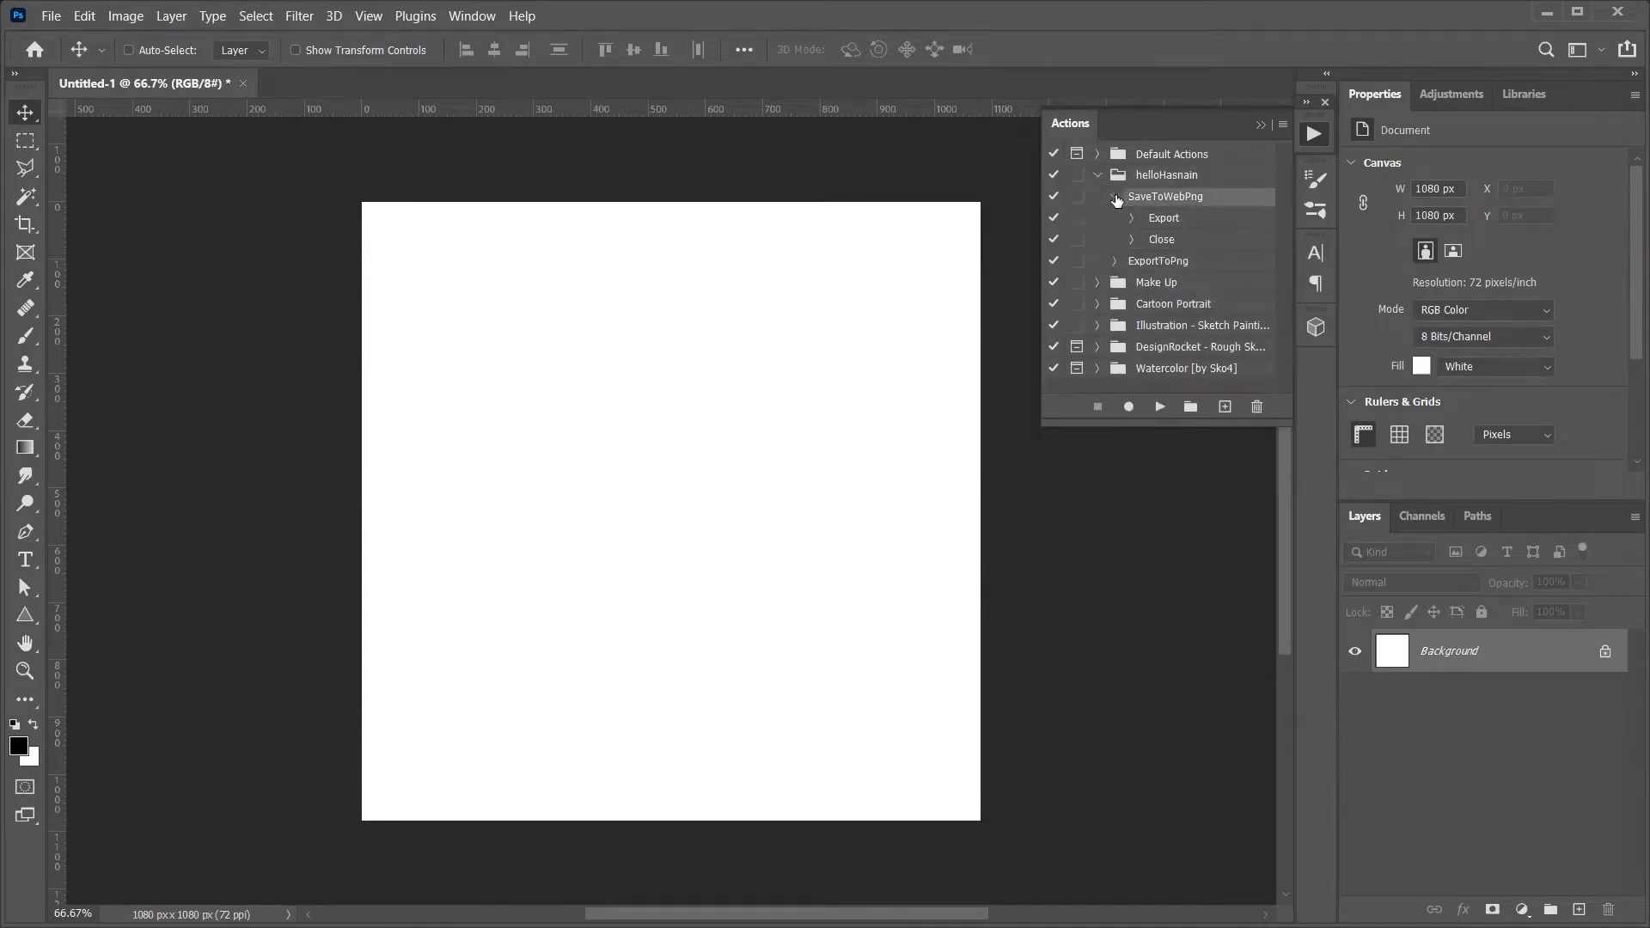
pyautogui.click(1115, 197)
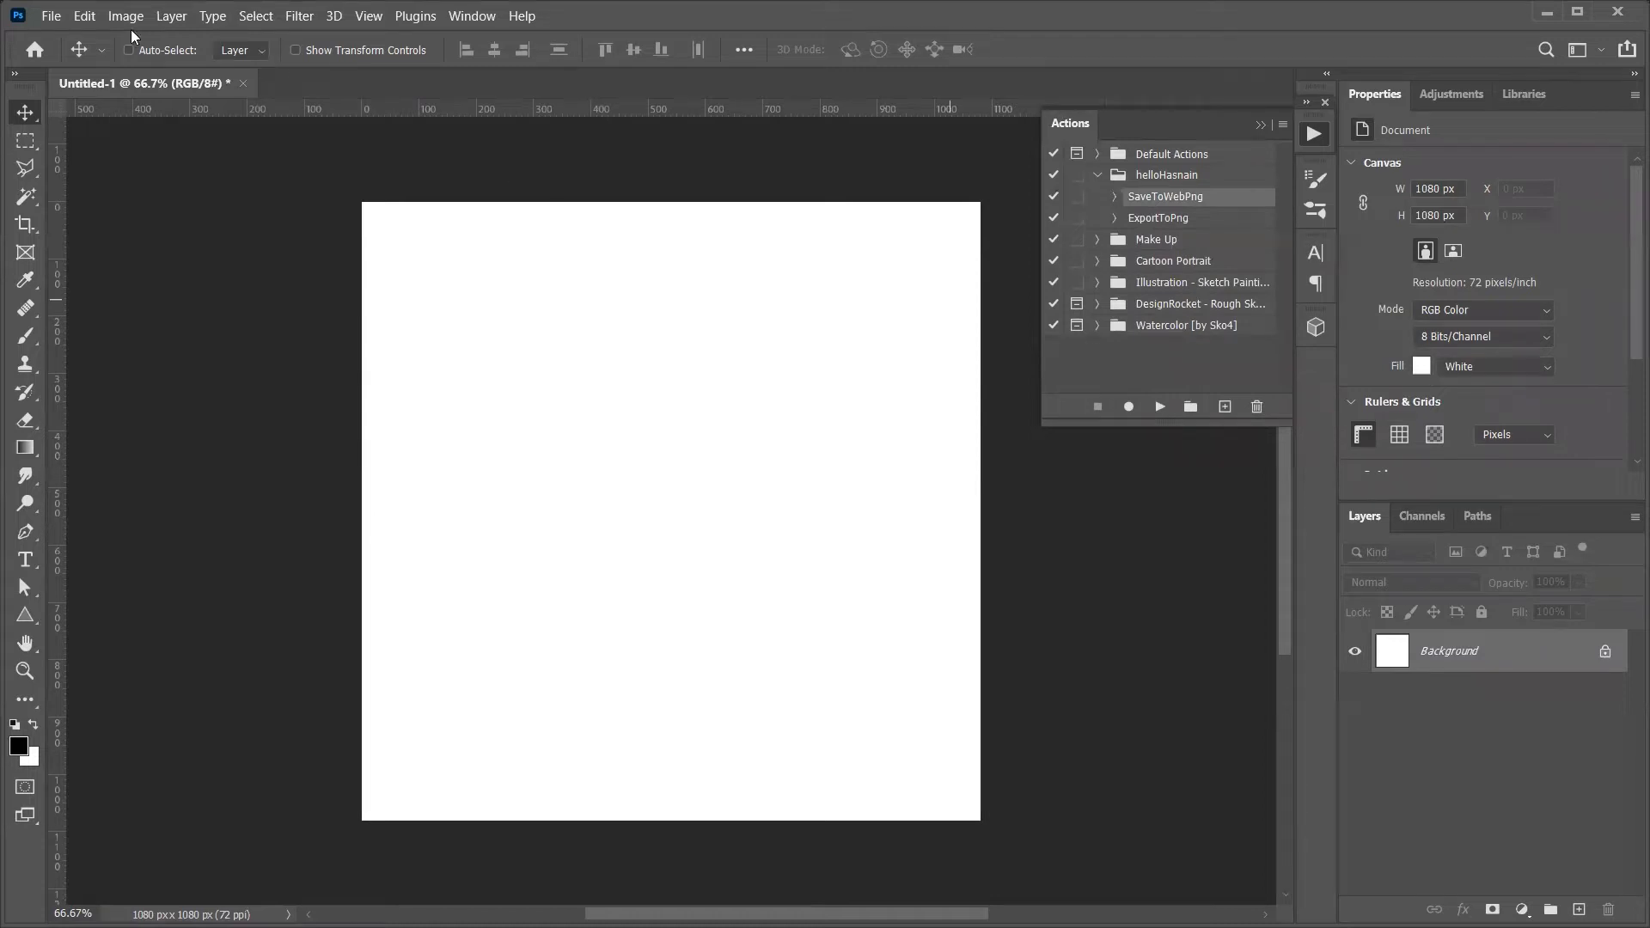
# View the Save for Web (Legacy) export settings for the blank document and leave without saving
pyautogui.click(52, 17)
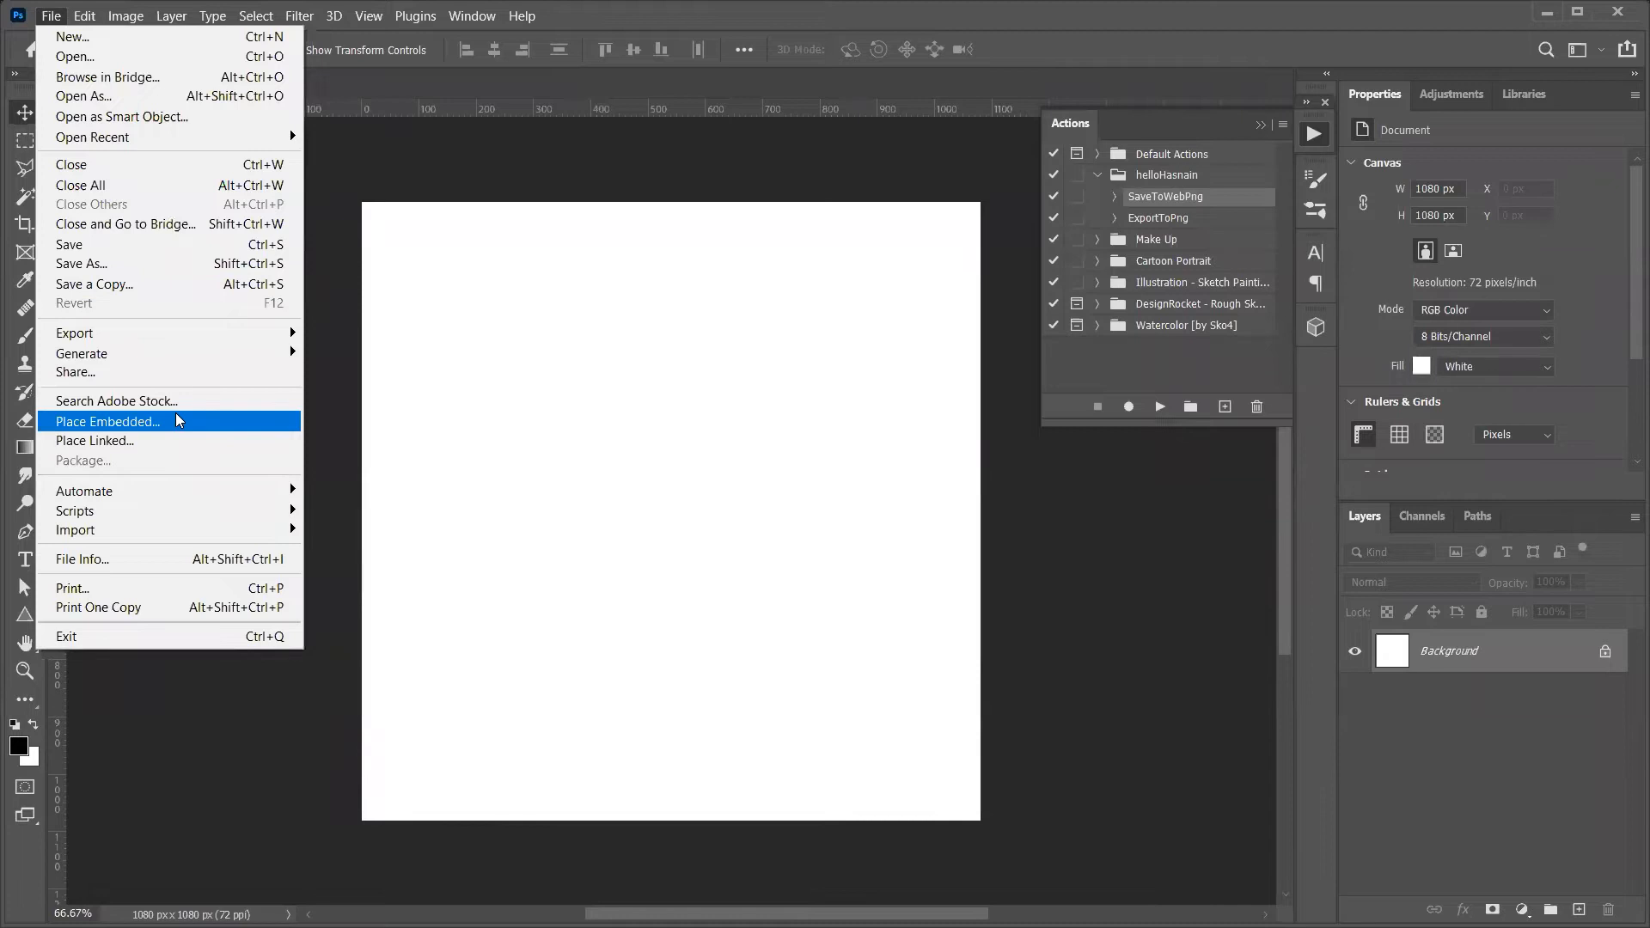
pyautogui.moveTo(216, 352)
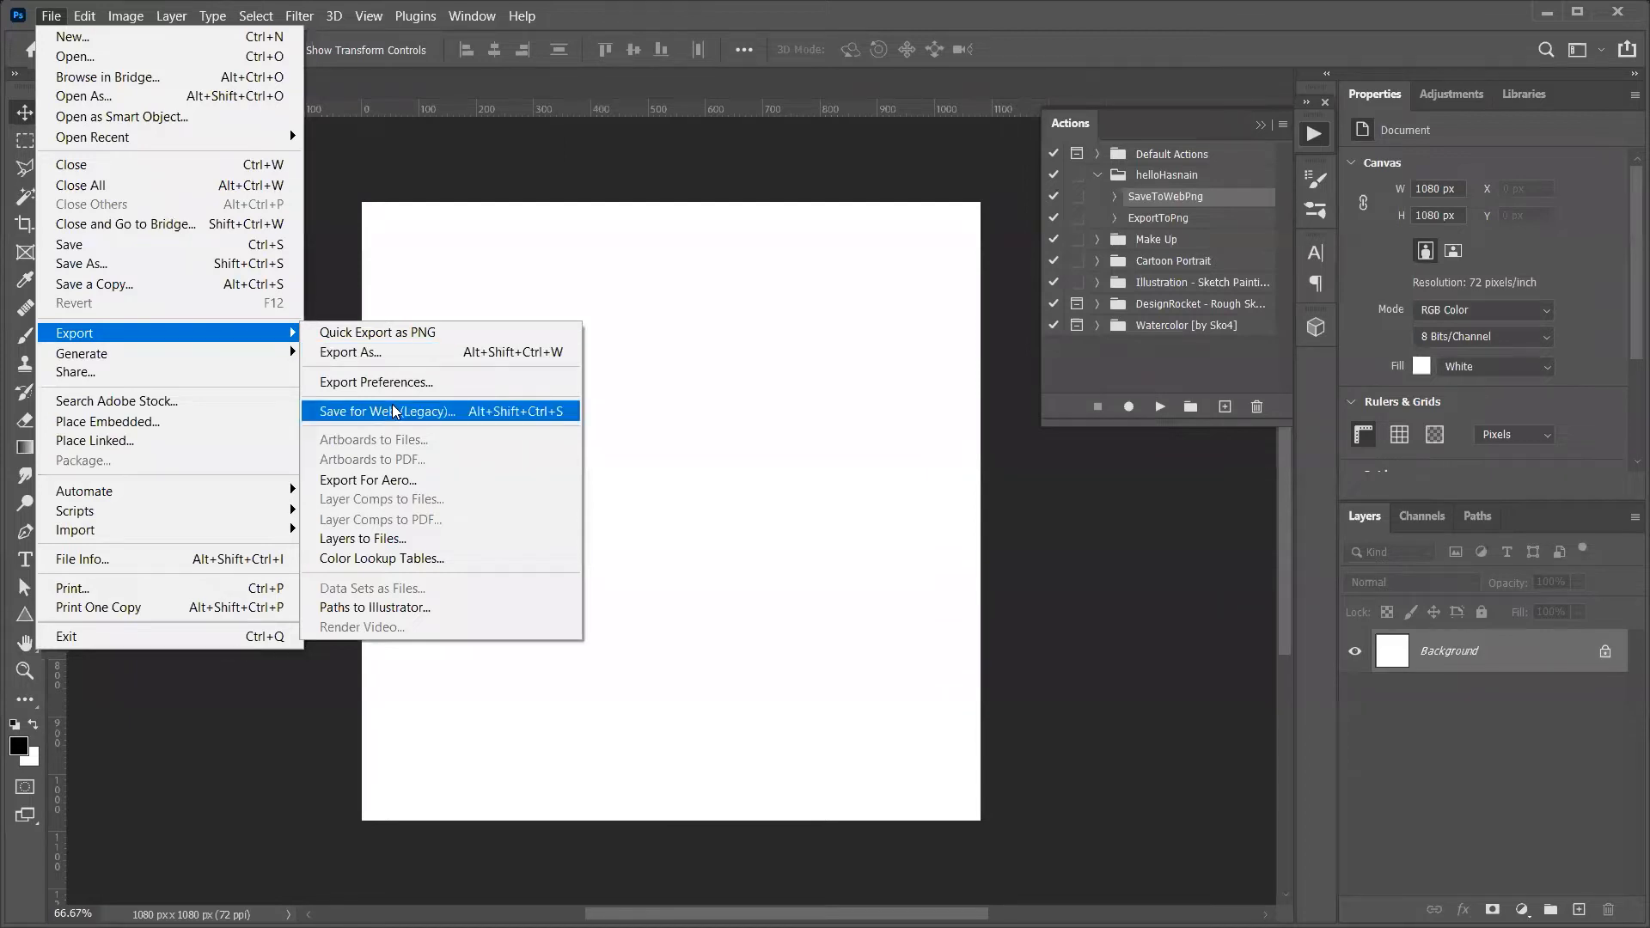
pyautogui.click(581, 410)
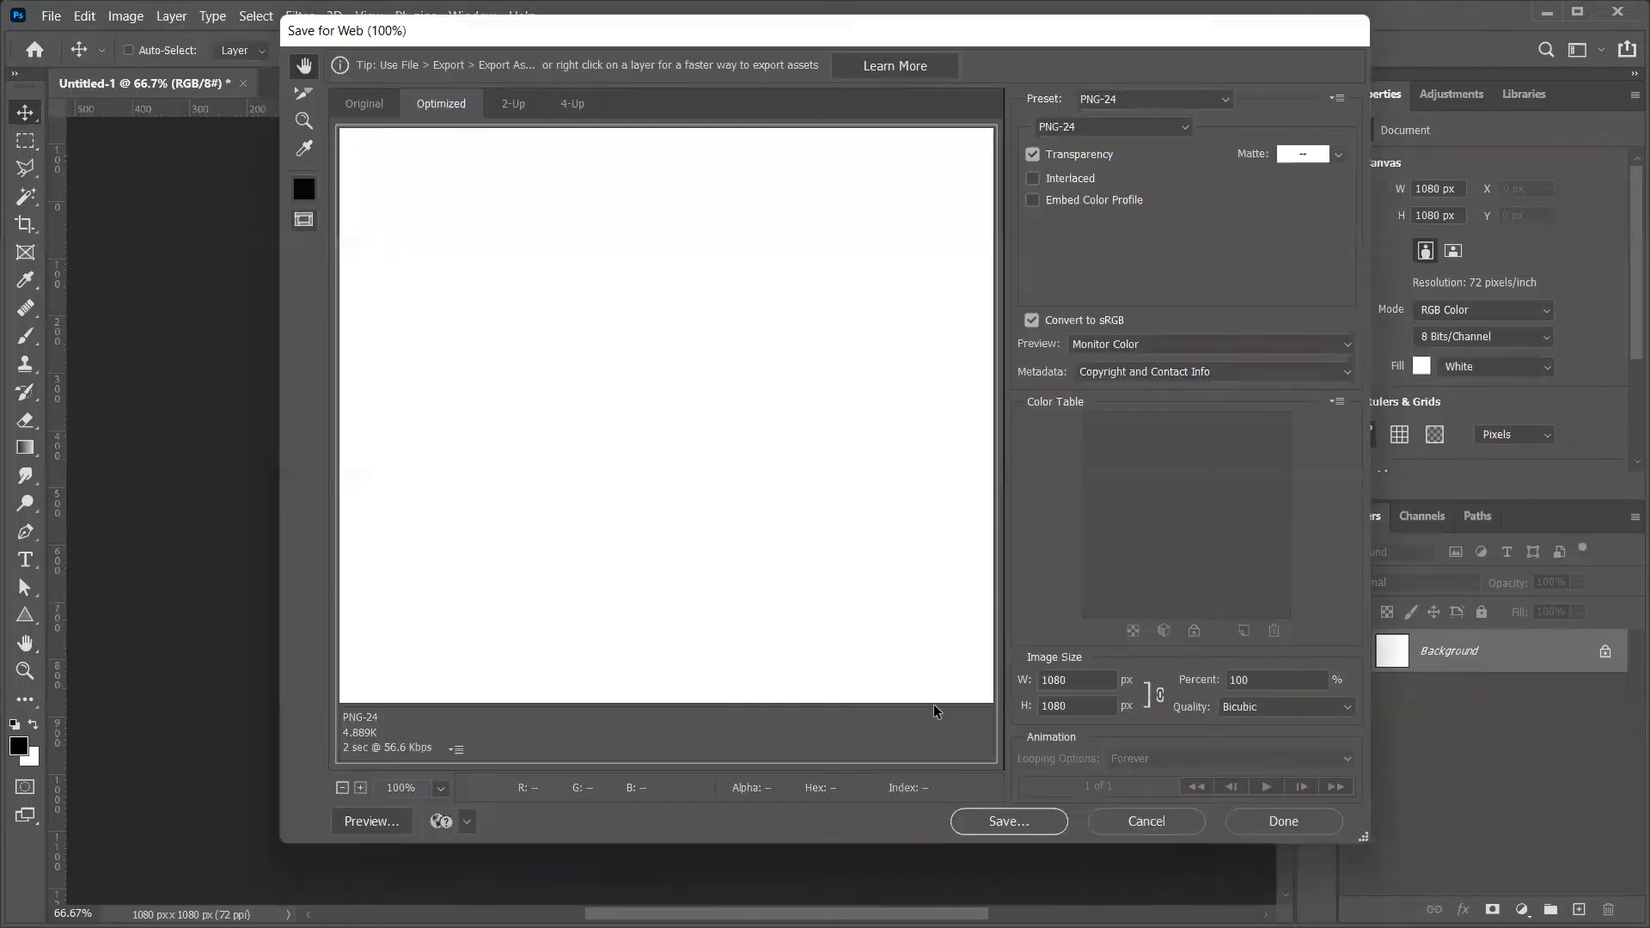
pyautogui.click(1133, 820)
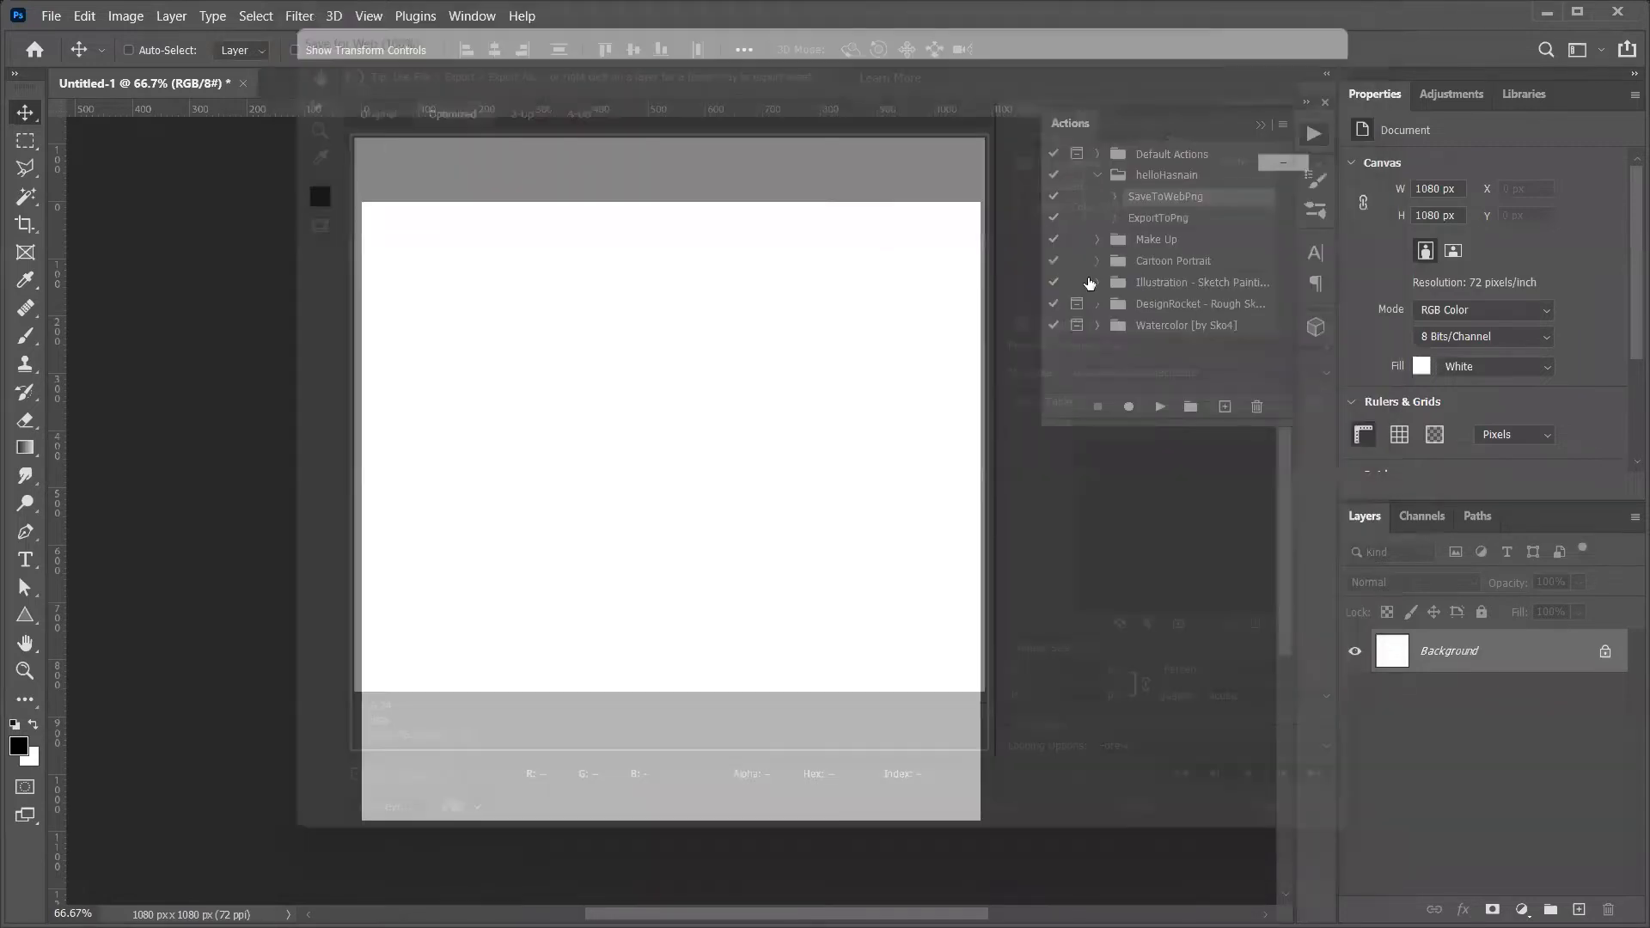
# Examine the commands recorded in the SaveToWebPng and ExportToPng actions, and collapse the set that holds them
pyautogui.click(1116, 197)
pyautogui.click(1115, 197)
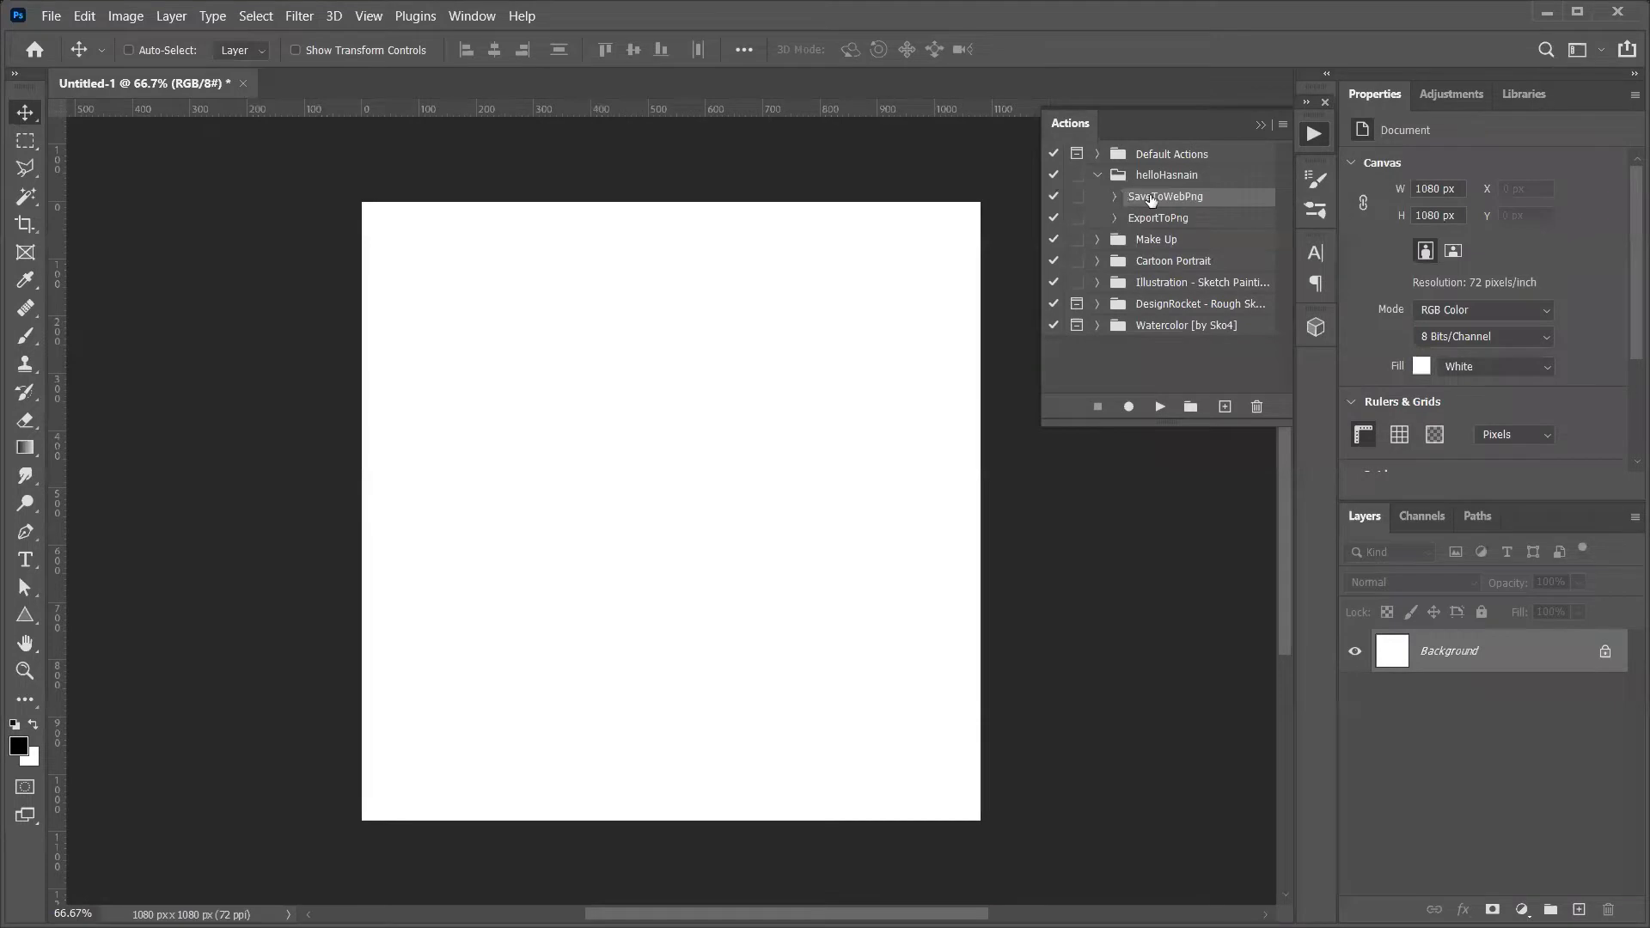
pyautogui.click(1119, 218)
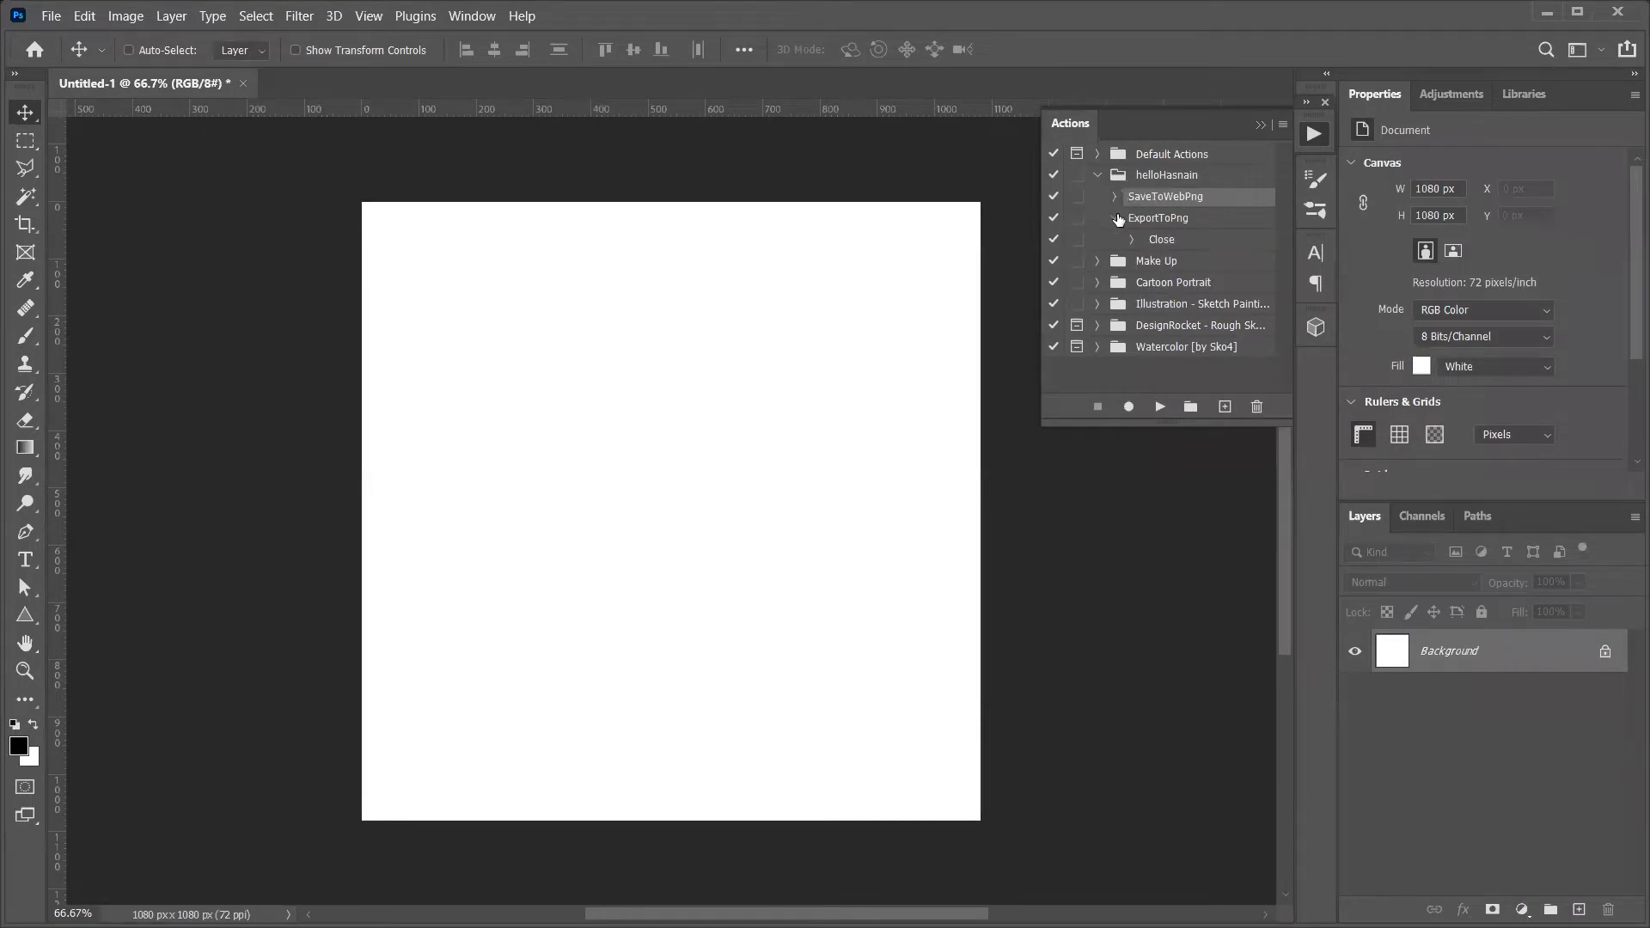
pyautogui.click(1118, 218)
pyautogui.click(1130, 219)
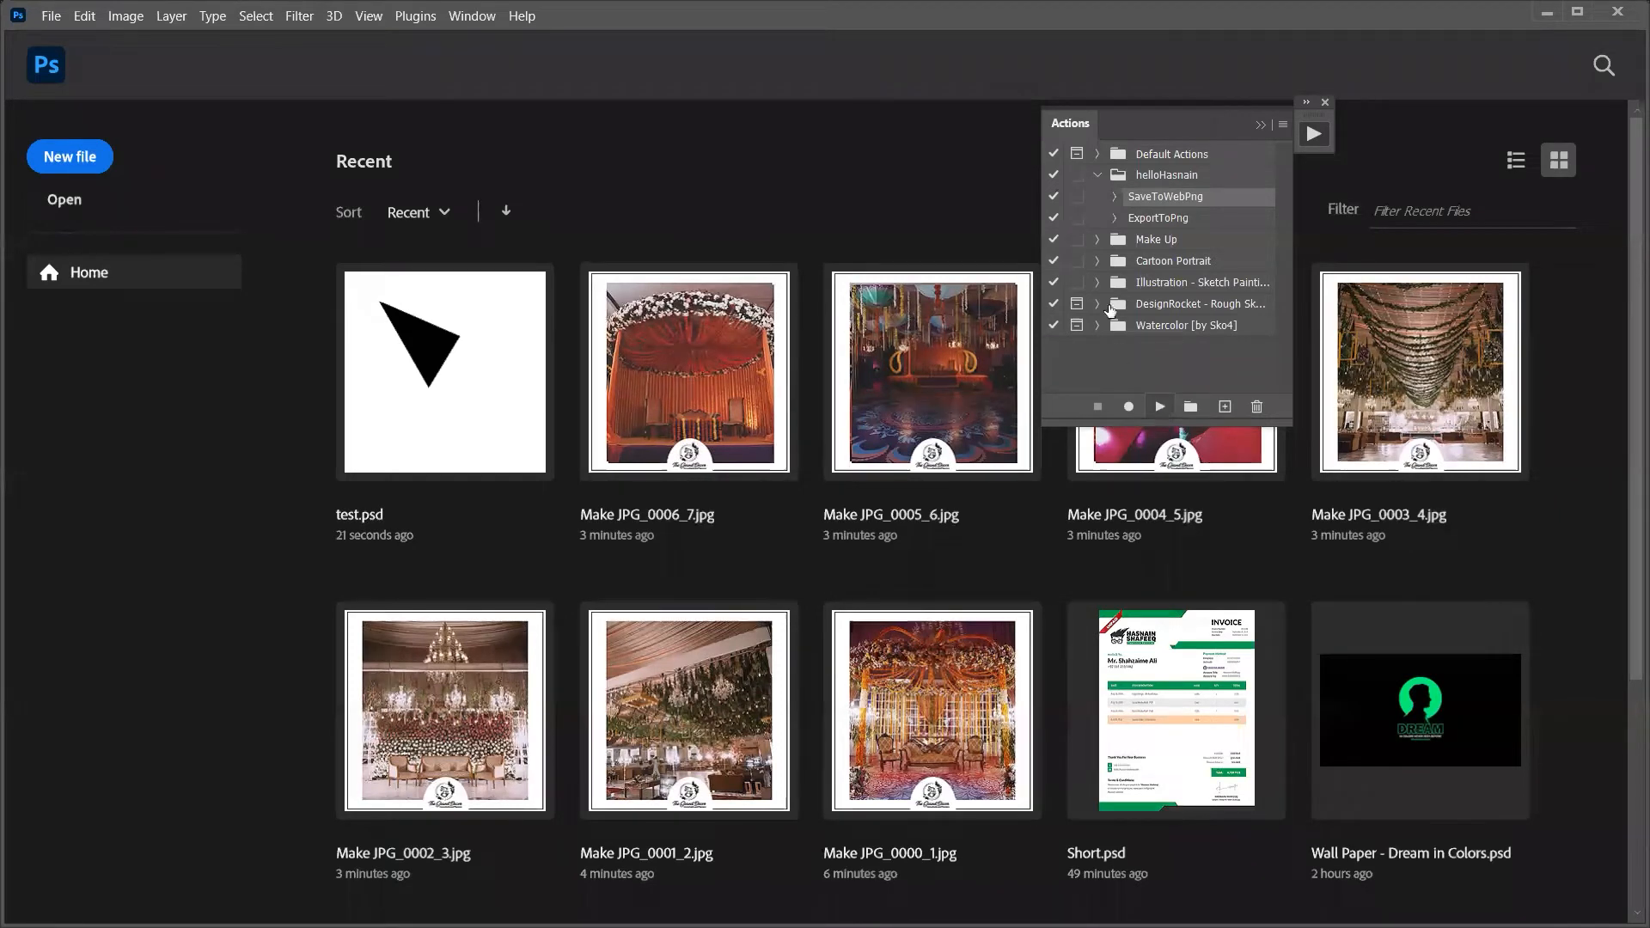
pyautogui.click(1098, 174)
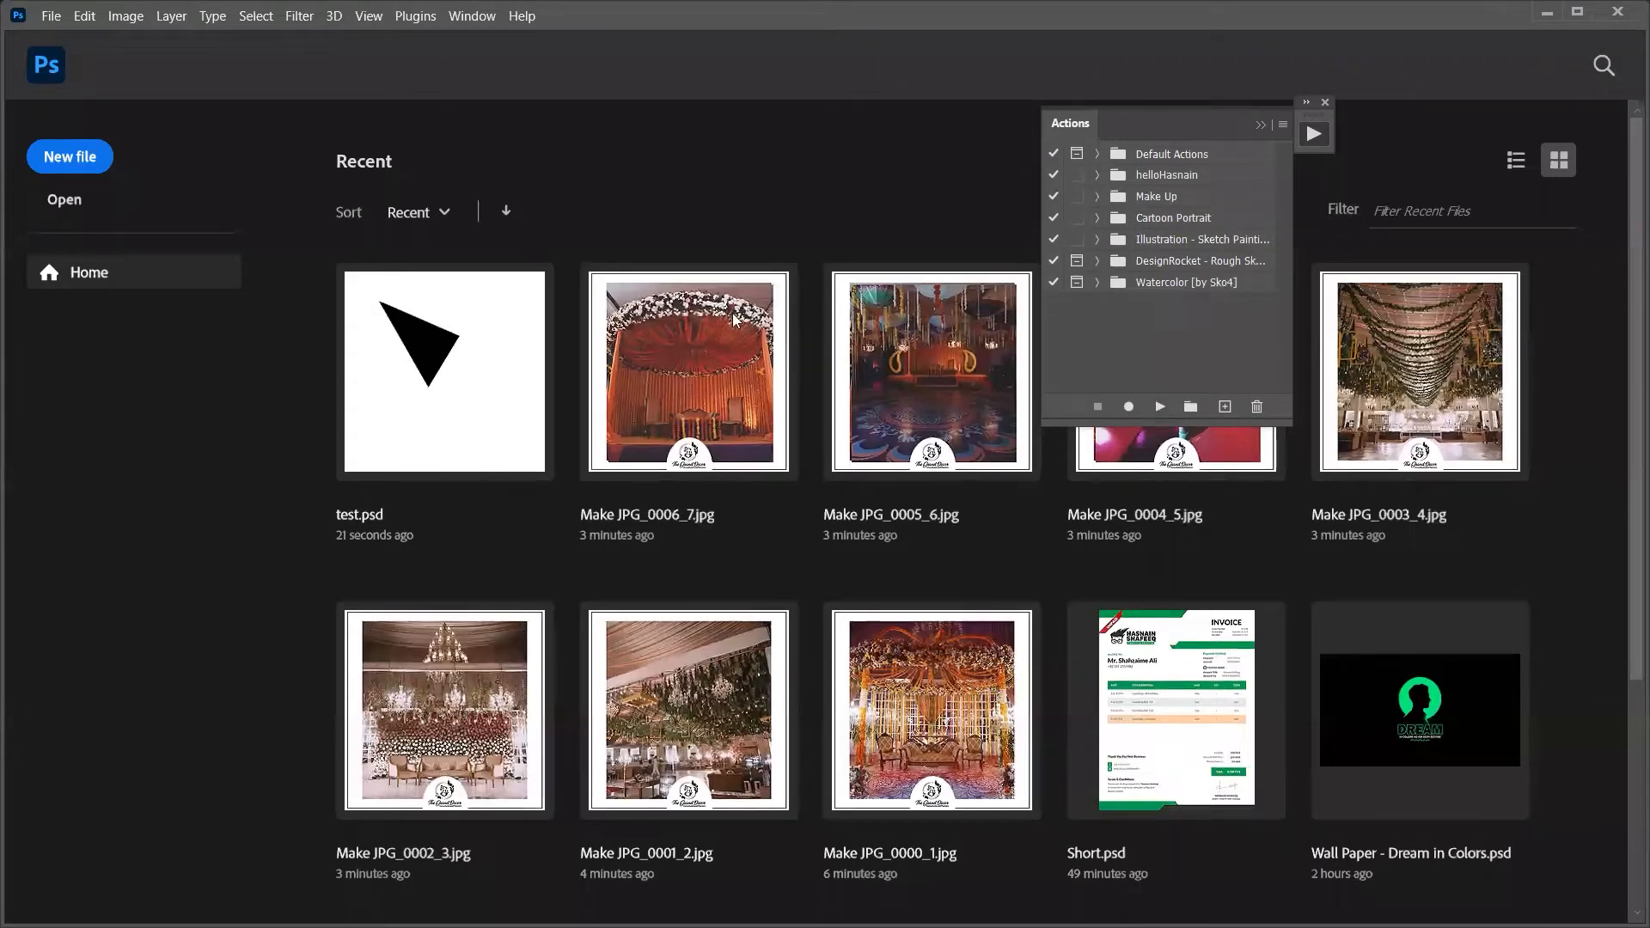
# Switch to the Test folder in File Explorer, delete test.psd, and open Make JPG_0000_1.jpg in Photoshop
pyautogui.hotkey('alt', 'Tab')
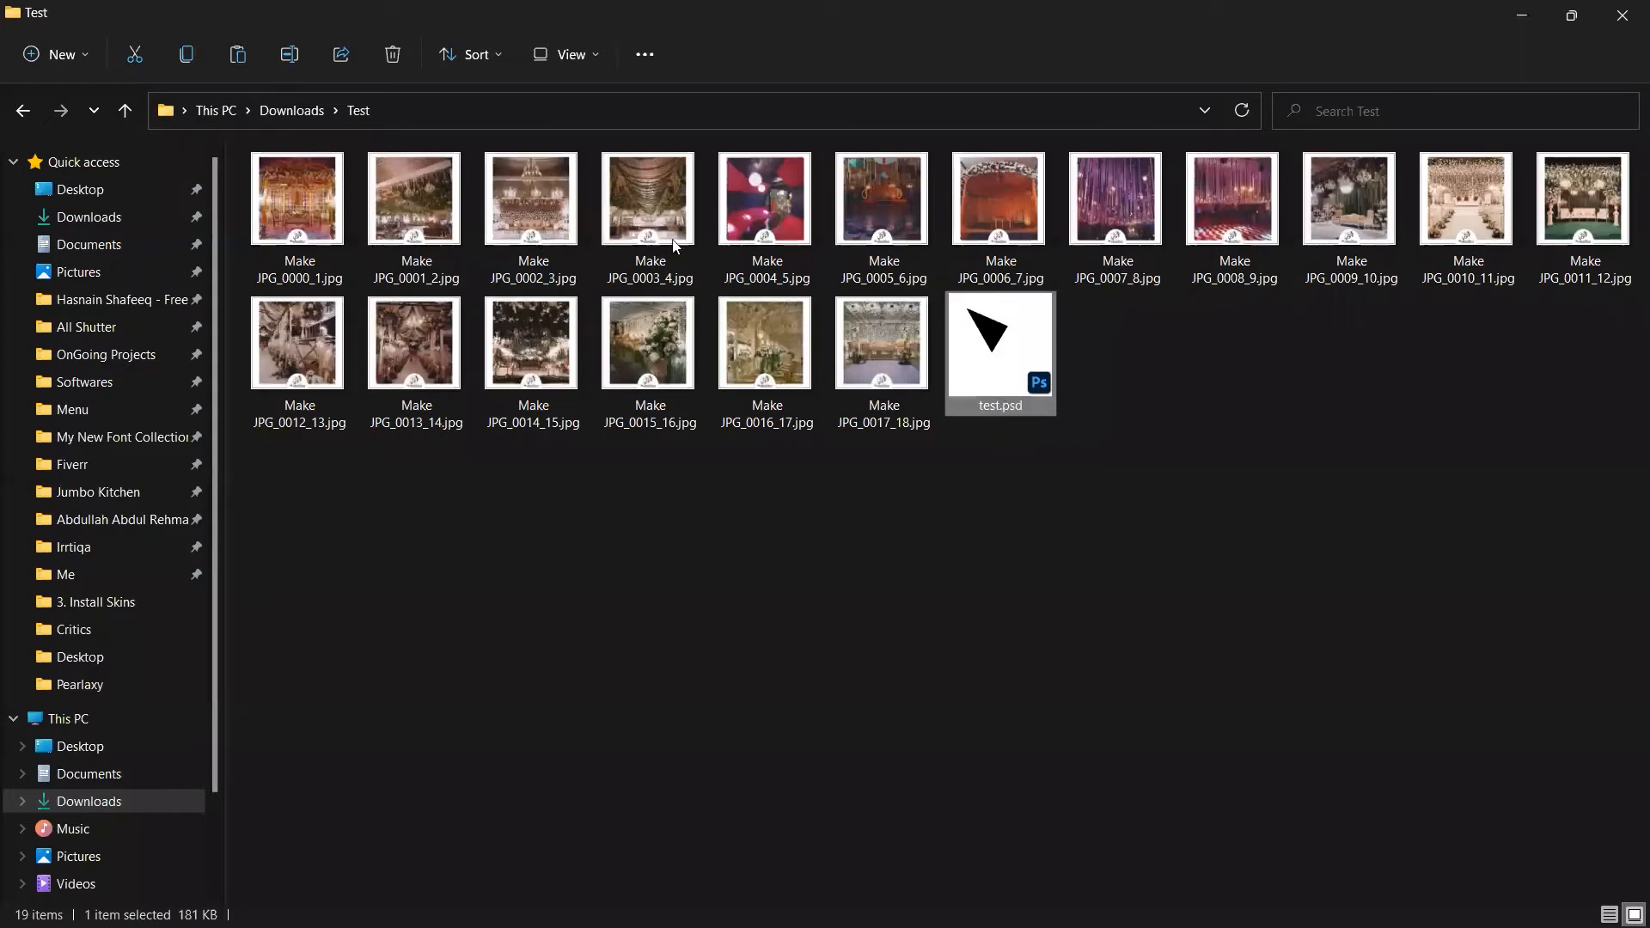
pyautogui.press('Delete')
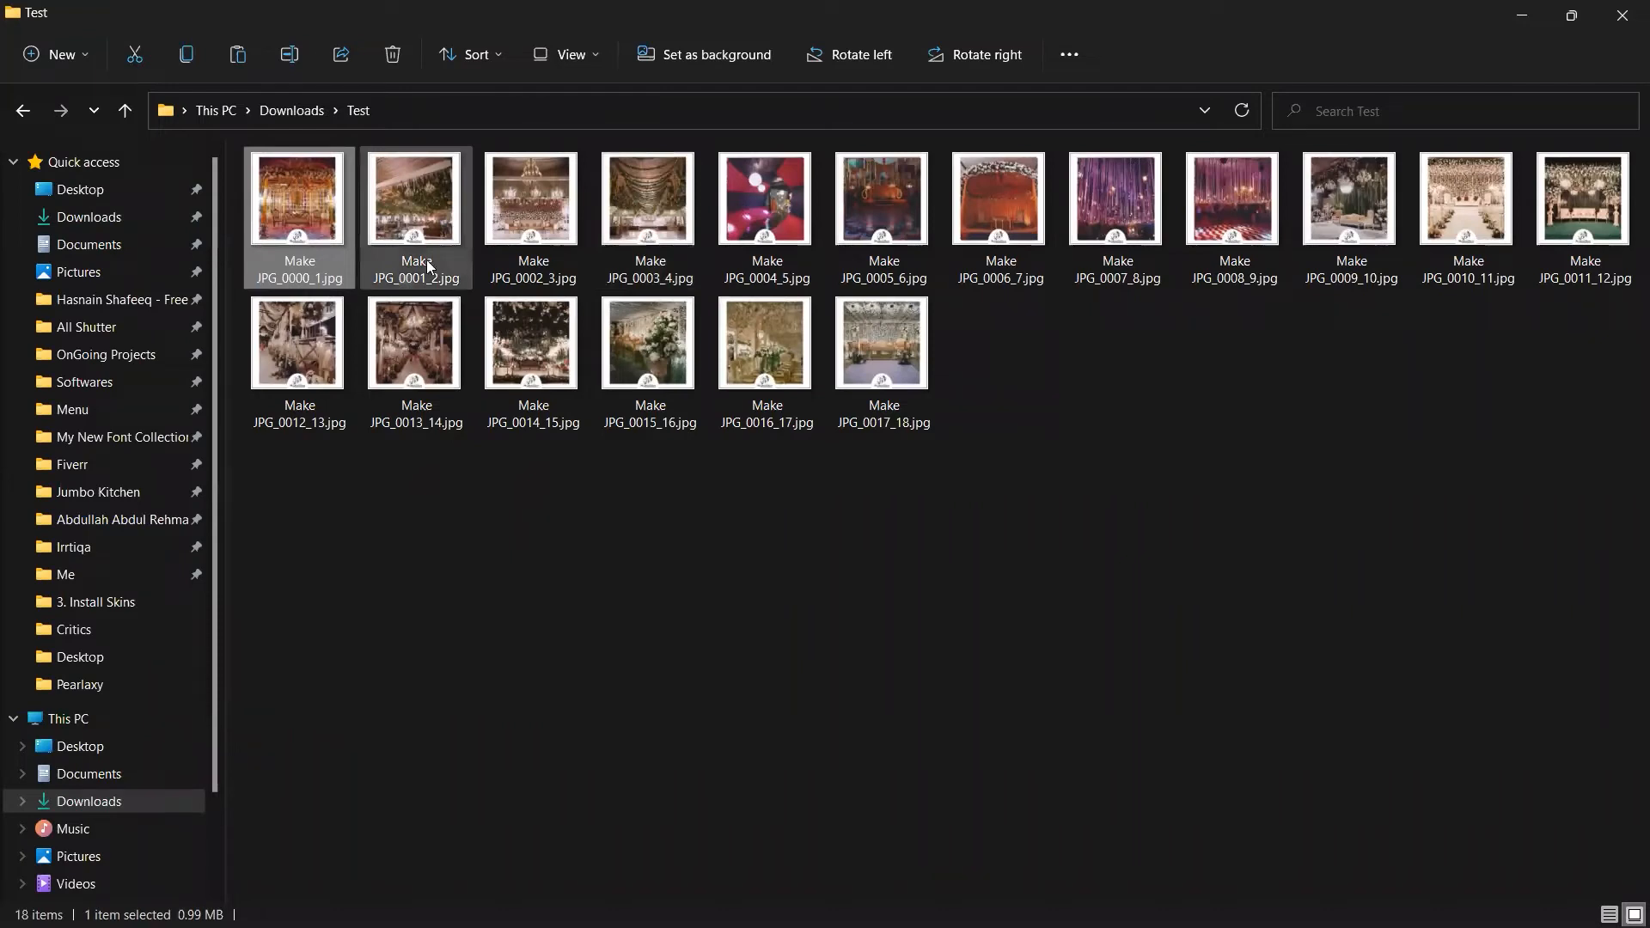
pyautogui.moveTo(329, 234); pyautogui.dragTo(919, 664)
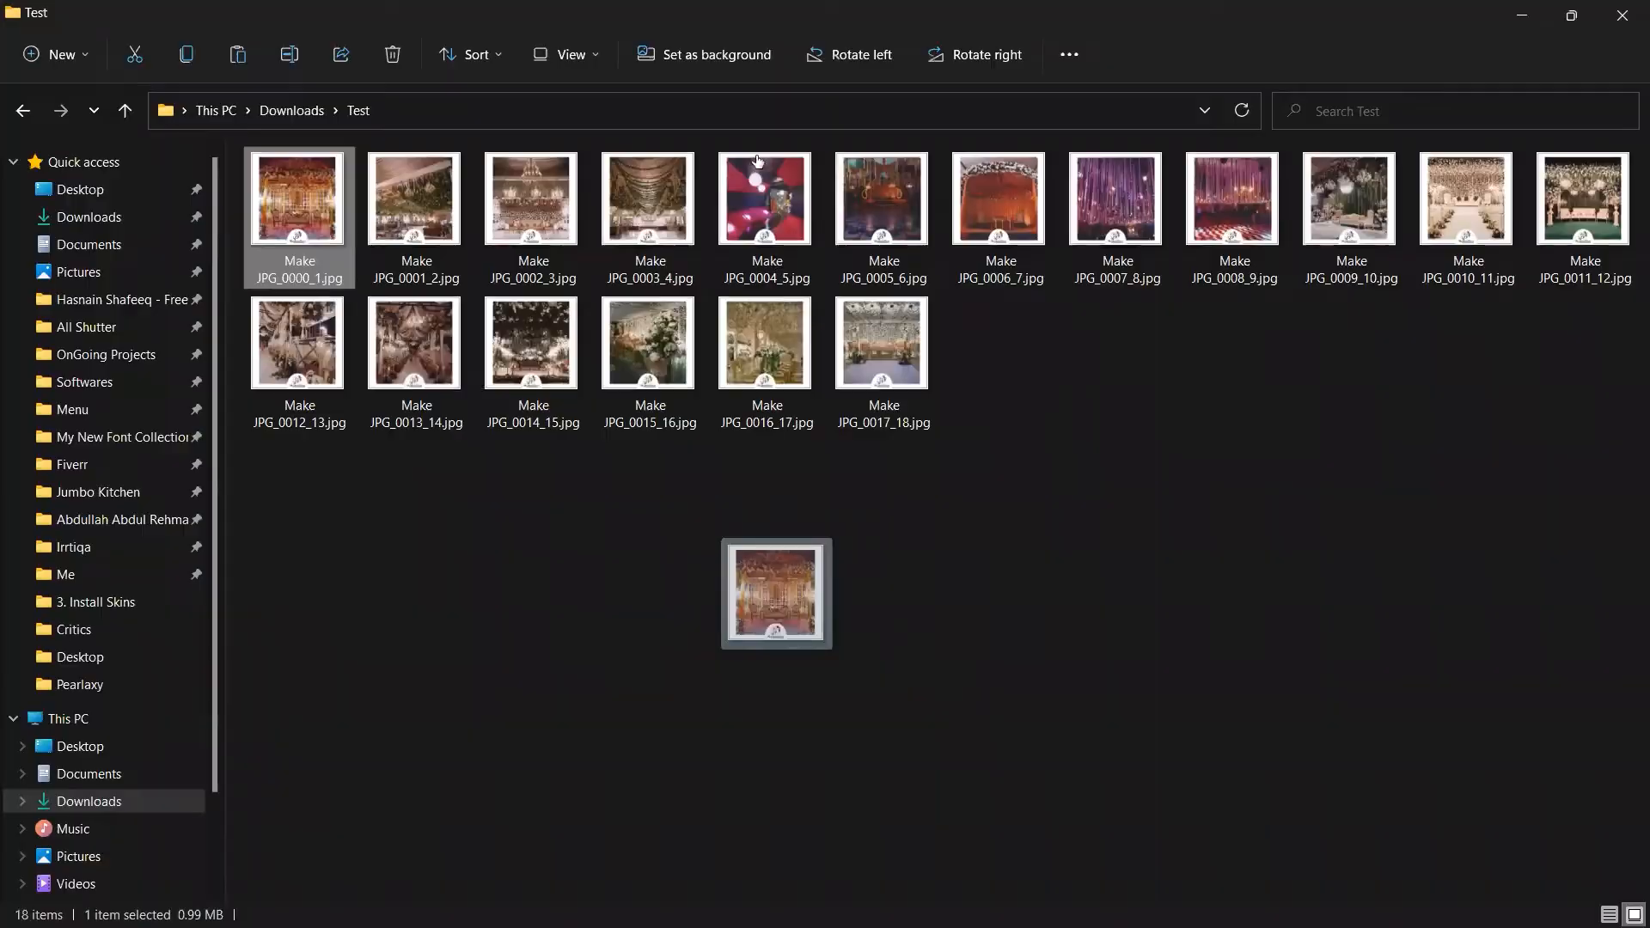
pyautogui.hotkey('alt', 'Tab')
pyautogui.moveTo(761, 163); pyautogui.dragTo(499, 278)
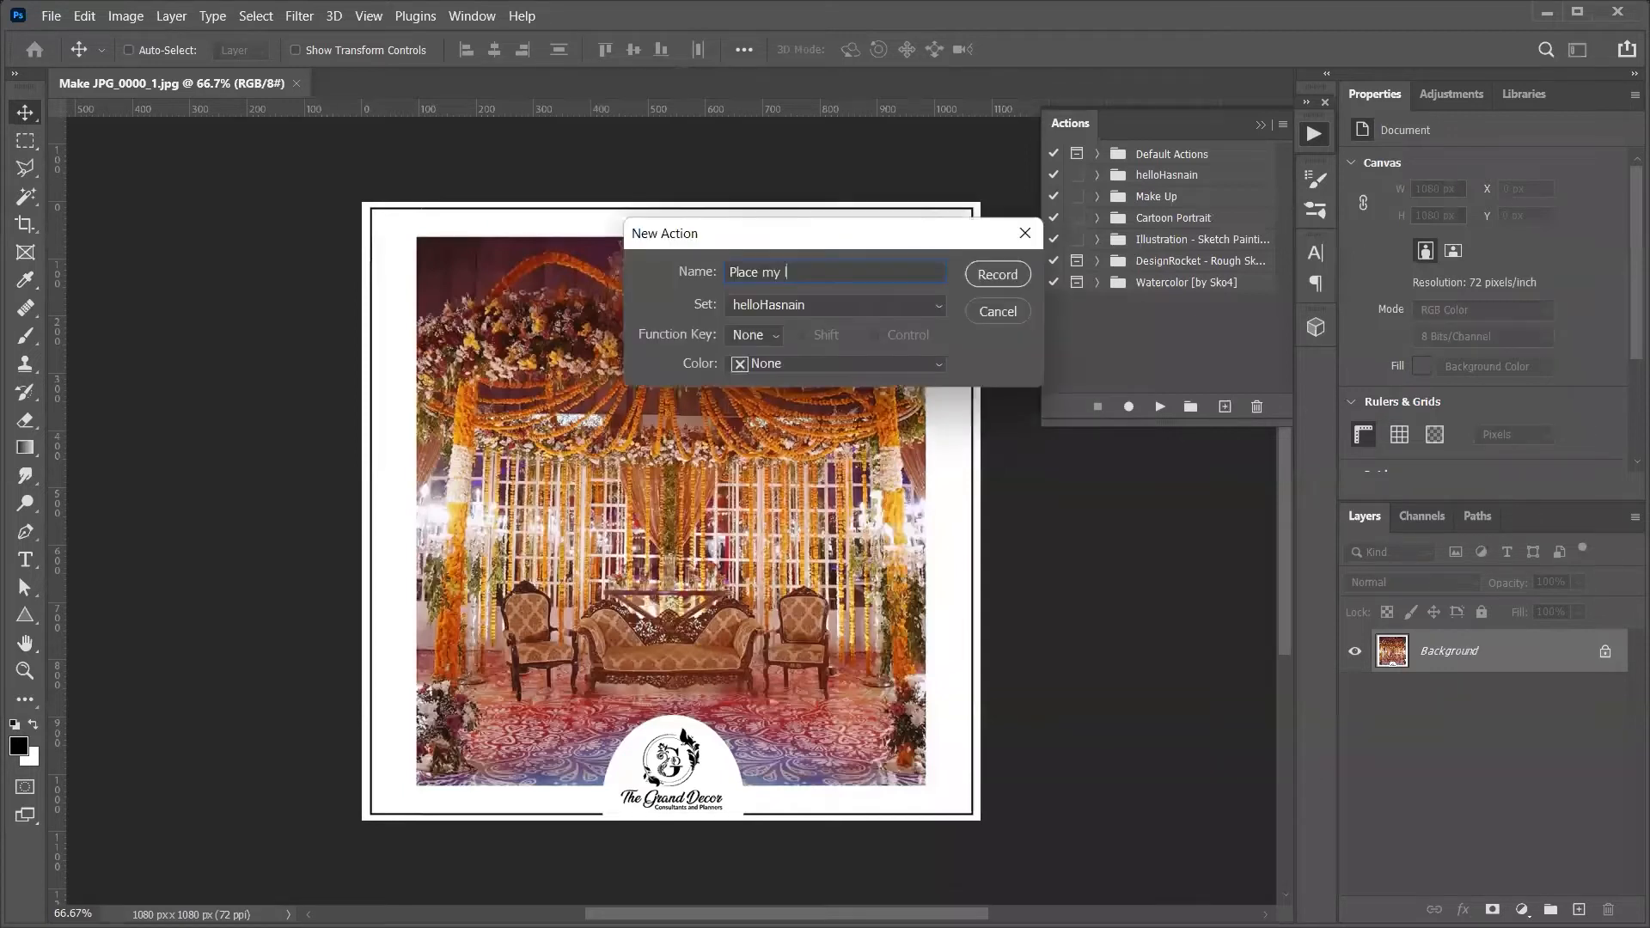
# Start recording a new action named Place my logo, and place logo.png as an embedded object in the photo
pyautogui.press('Return')
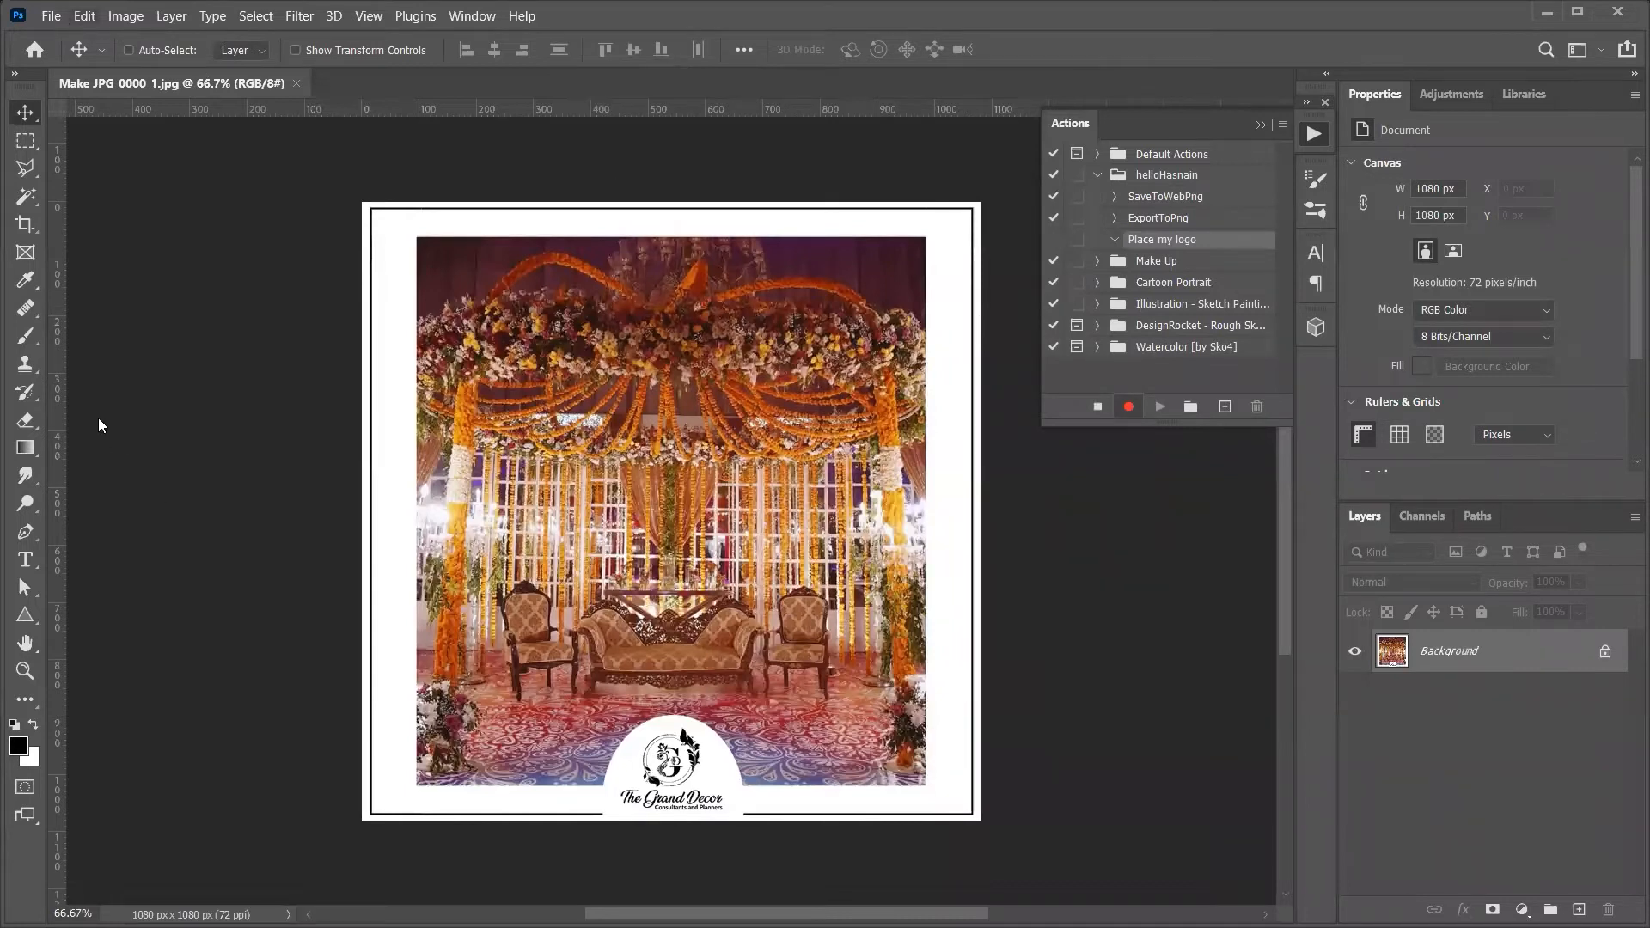
pyautogui.hotkey('alt', 'f')
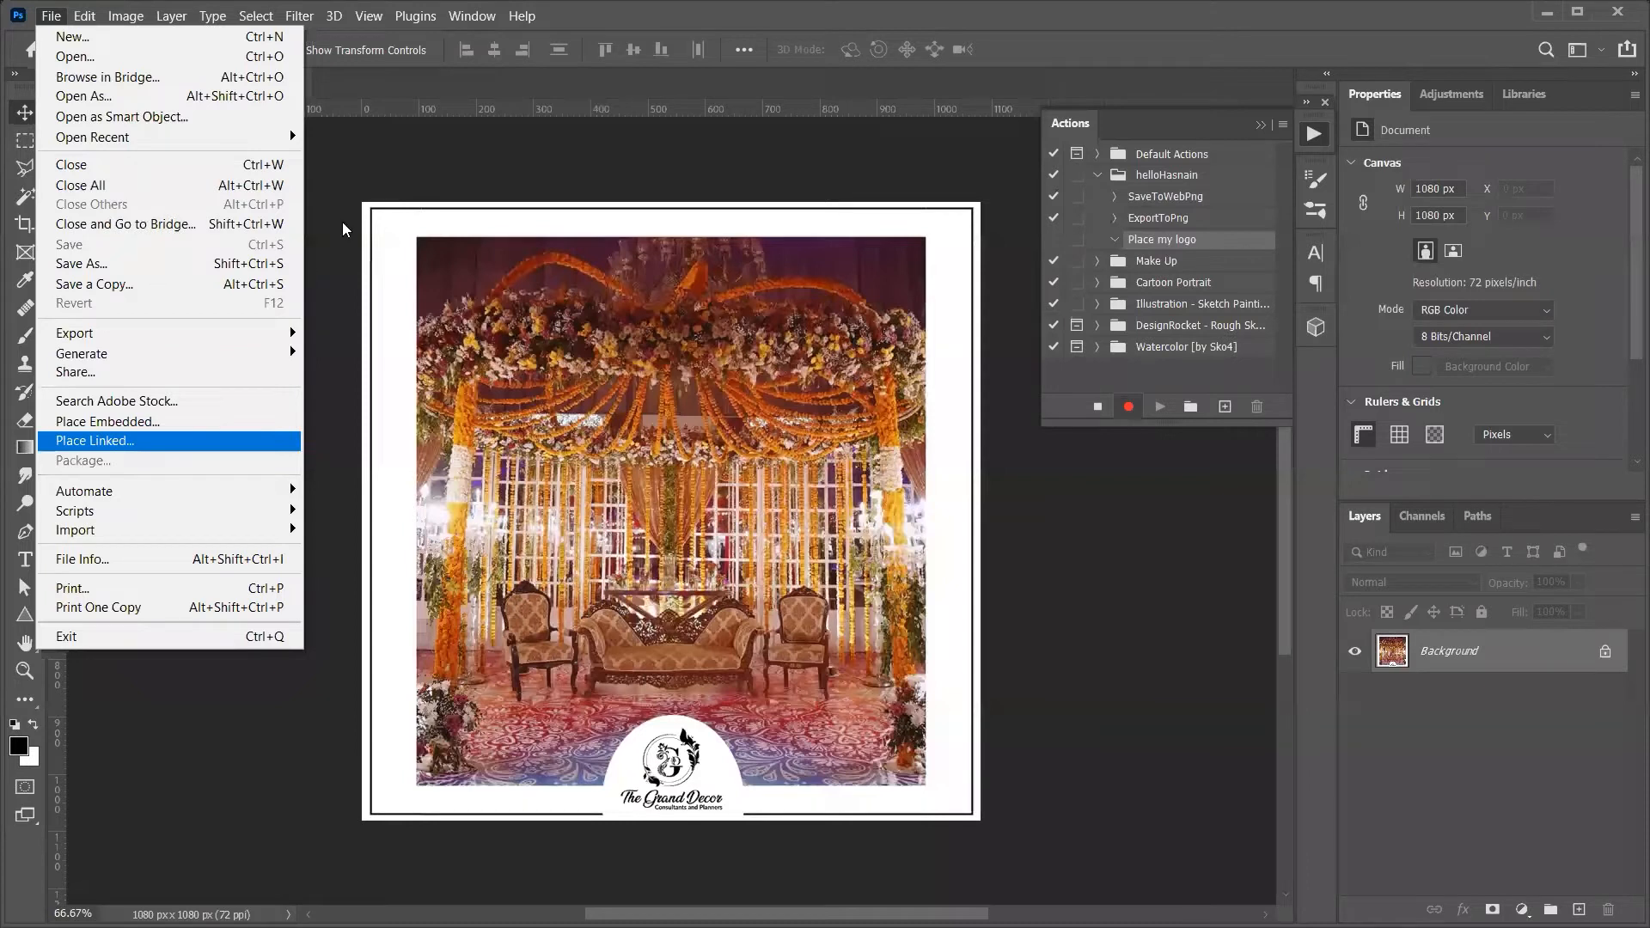
pyautogui.press('Up')
pyautogui.press('Return')
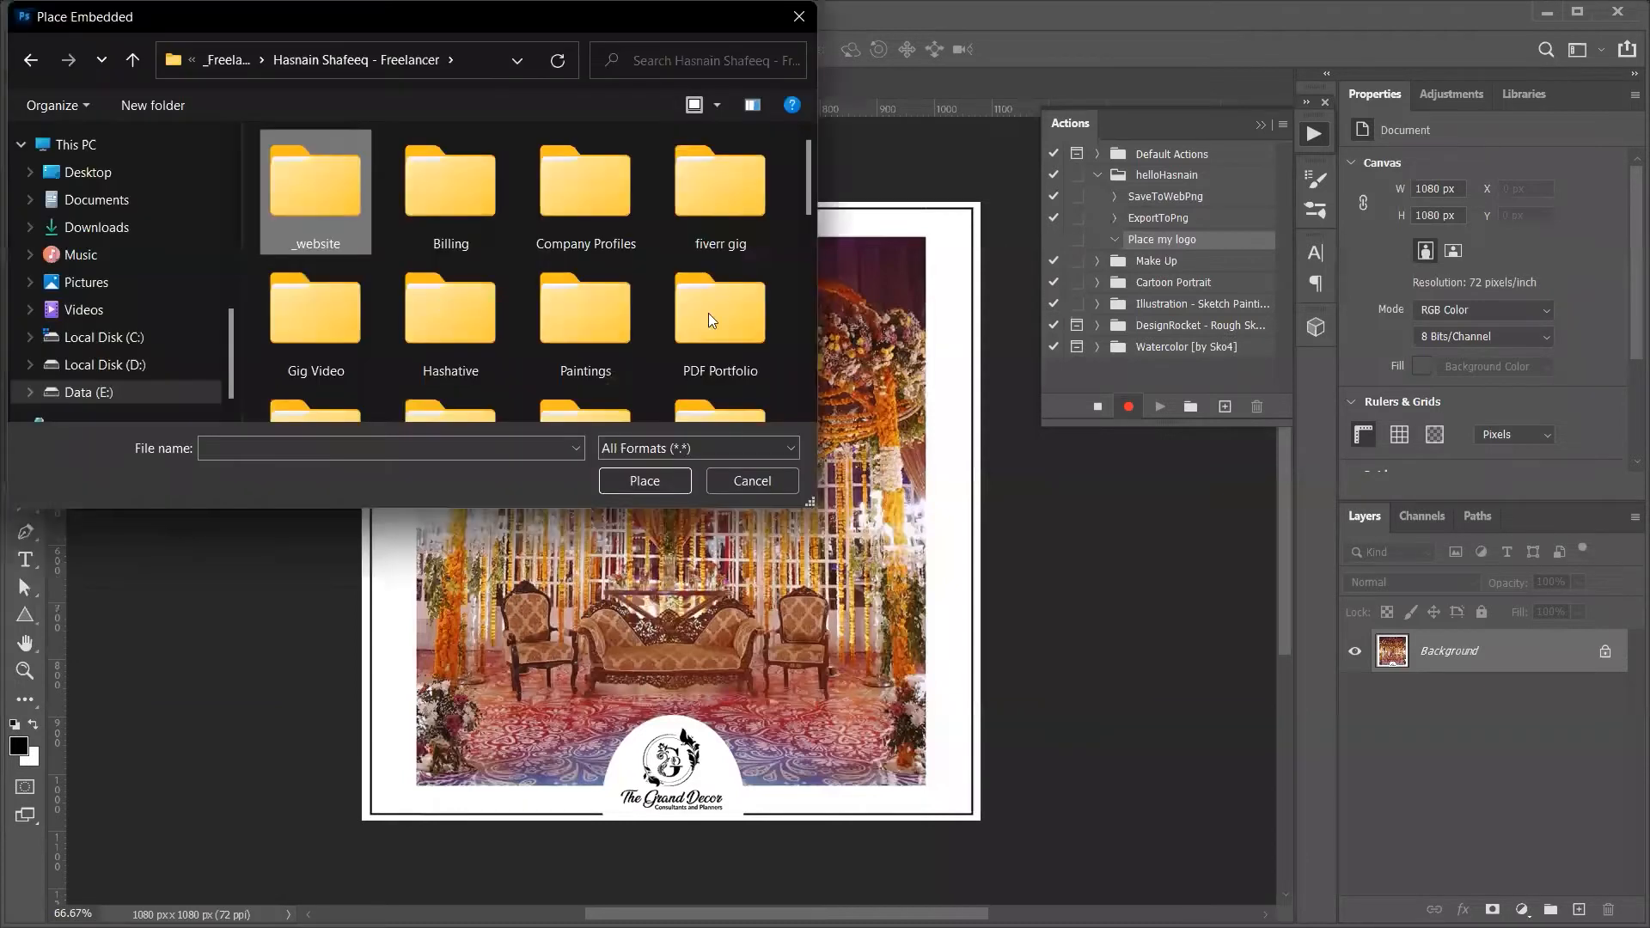
pyautogui.press('Return')
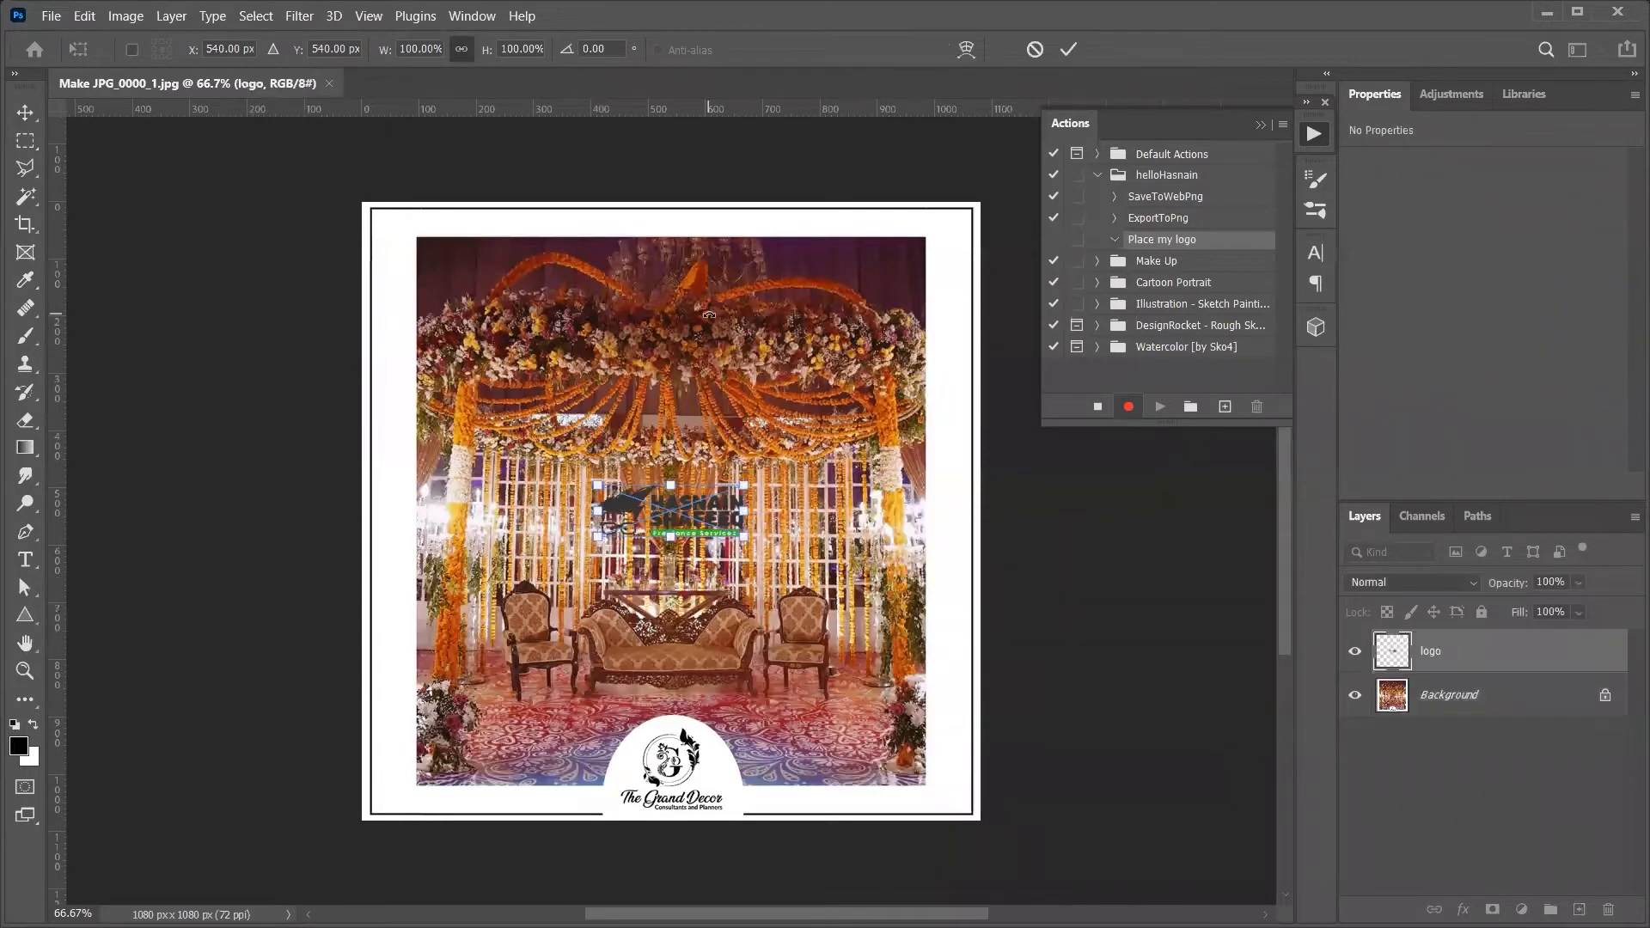
pyautogui.press('Return')
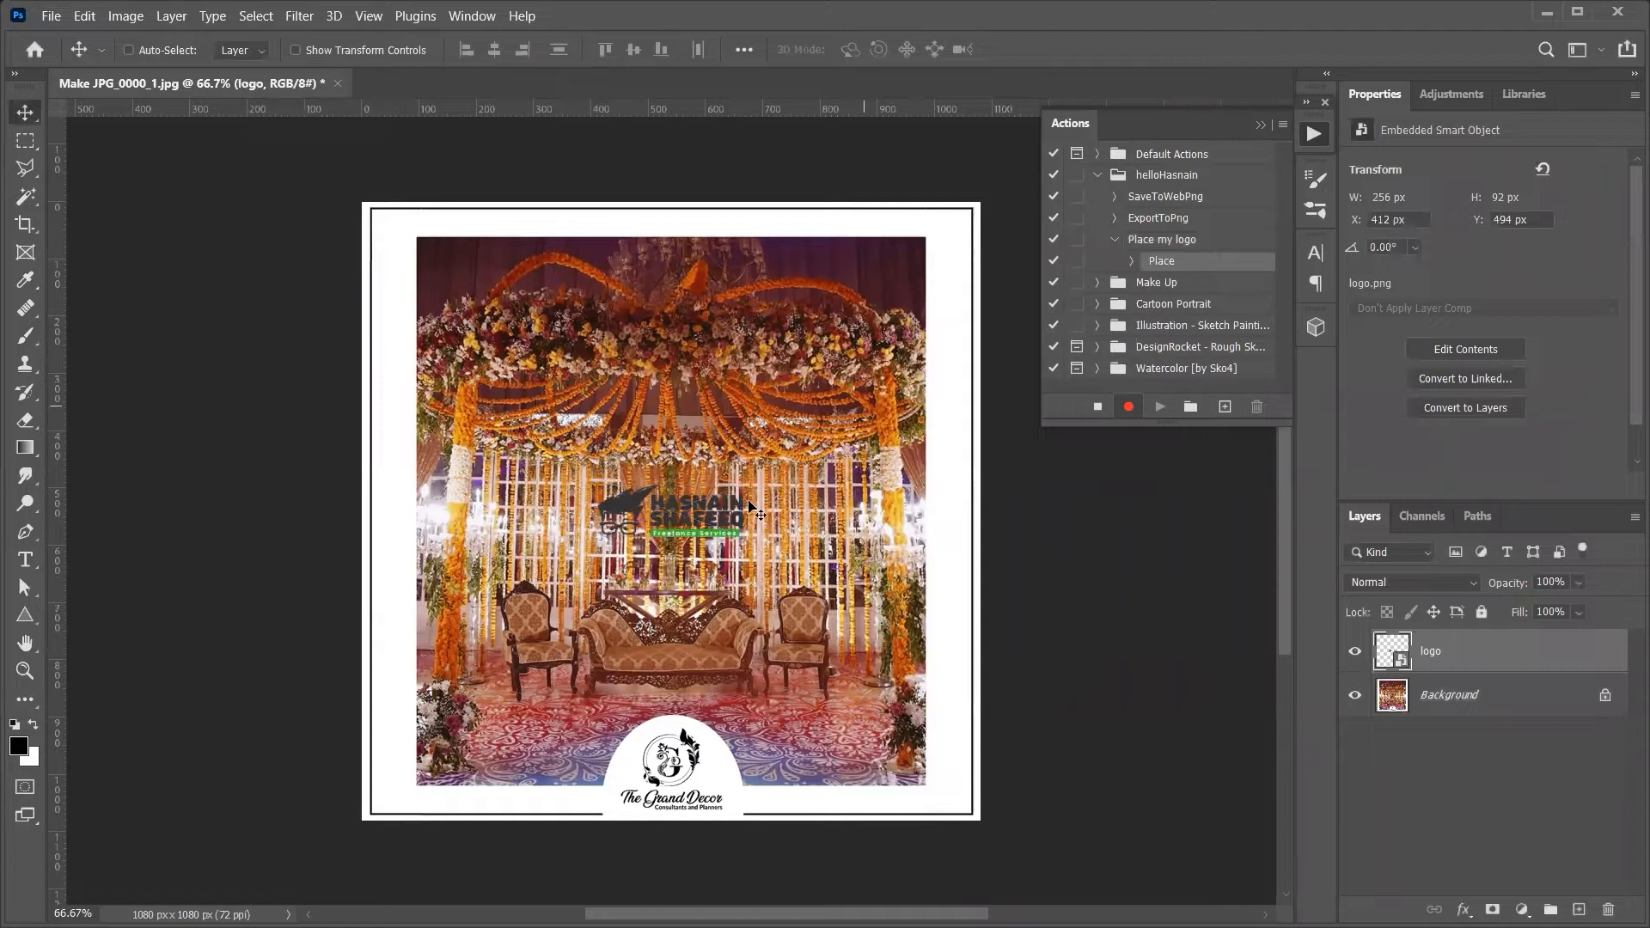
# Scale the logo to about 789 px wide around its centre and rotate it about -38.6° across the photo
pyautogui.hotkey('ctrl', 't')
pyautogui.moveTo(744, 486); pyautogui.dragTo(883, 415)
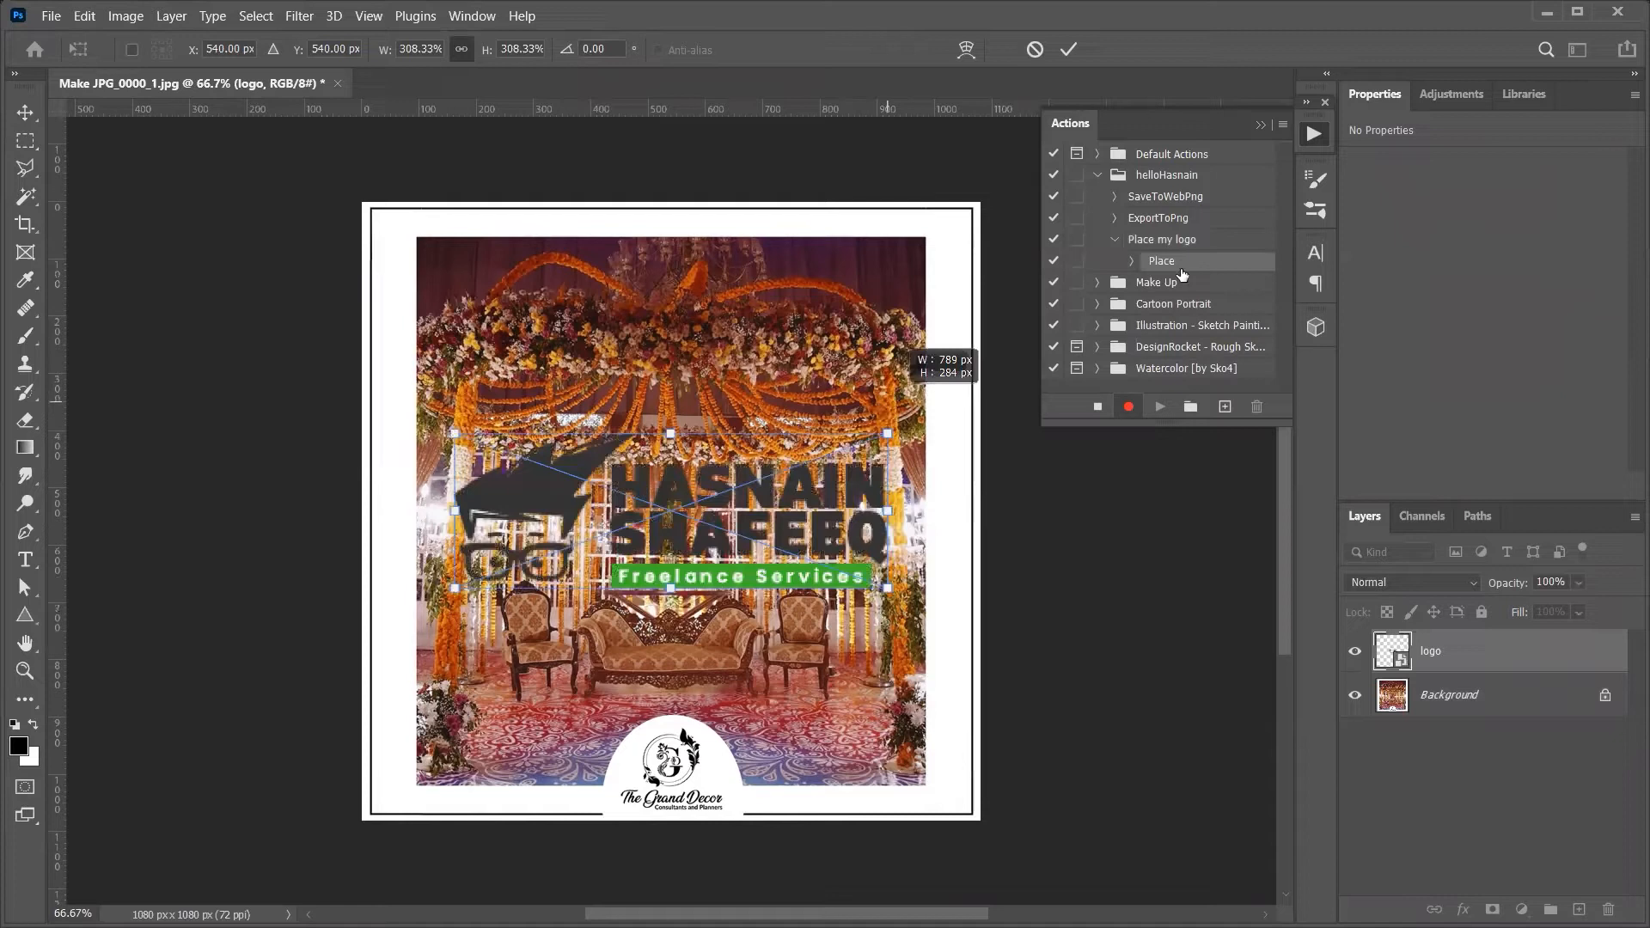
pyautogui.moveTo(907, 410); pyautogui.dragTo(878, 367)
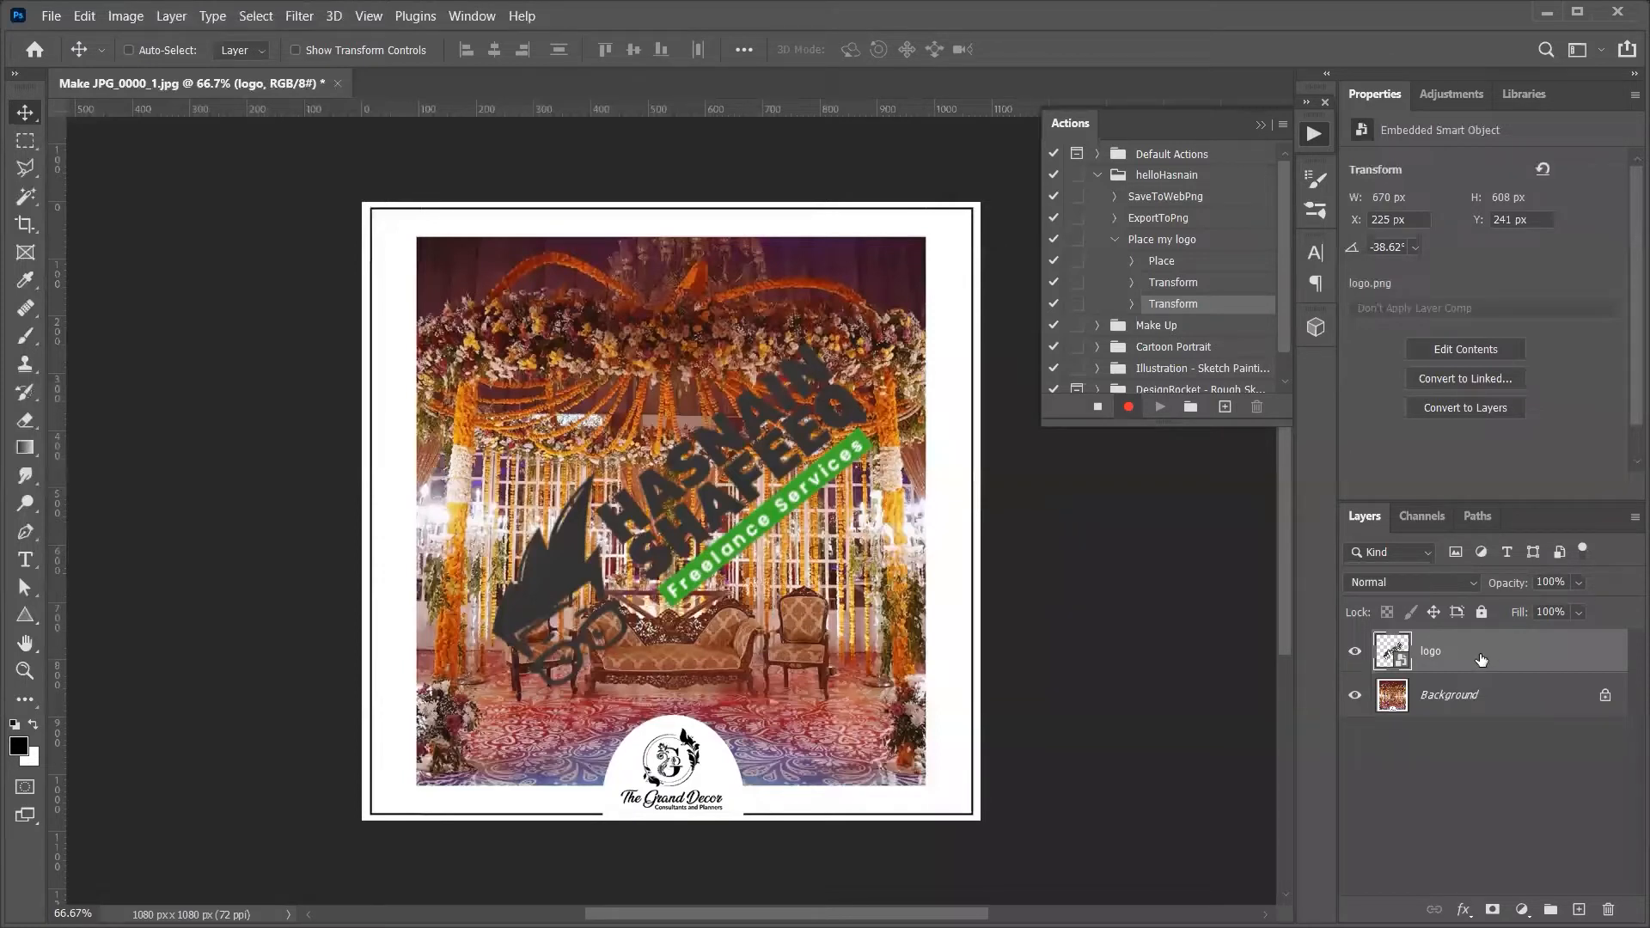
# Finish the Place my logo recording by merging the layers, saving and closing the photo, and review its Save and Close commands
pyautogui.hotkey('ctrl', 'e')
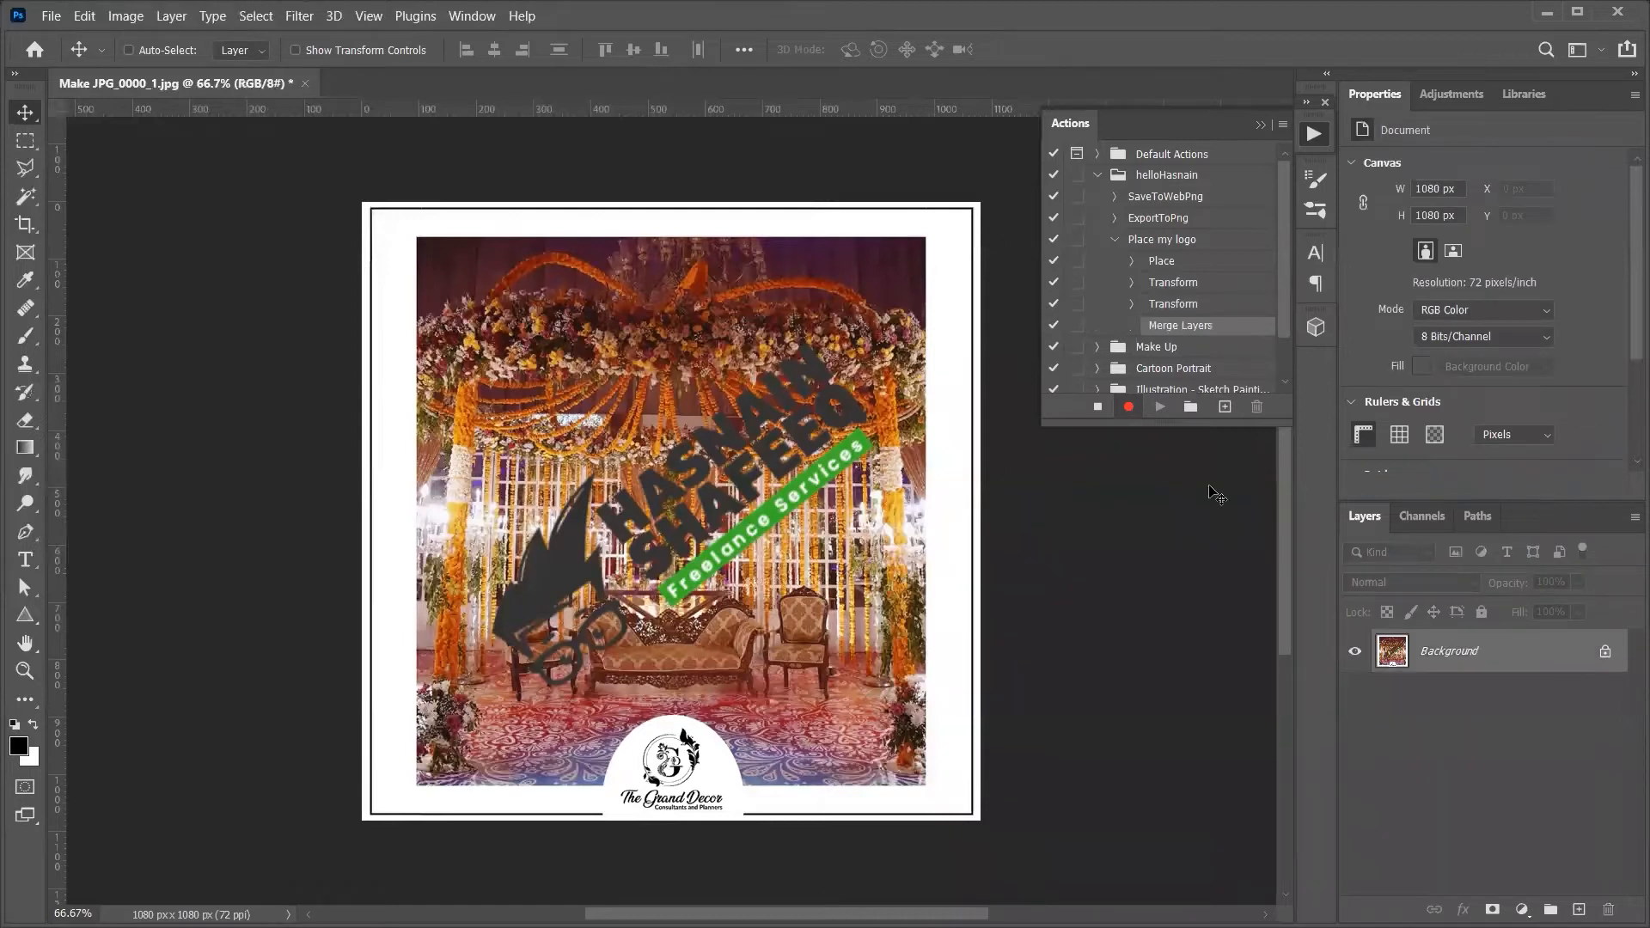
pyautogui.hotkey('ctrl', 's')
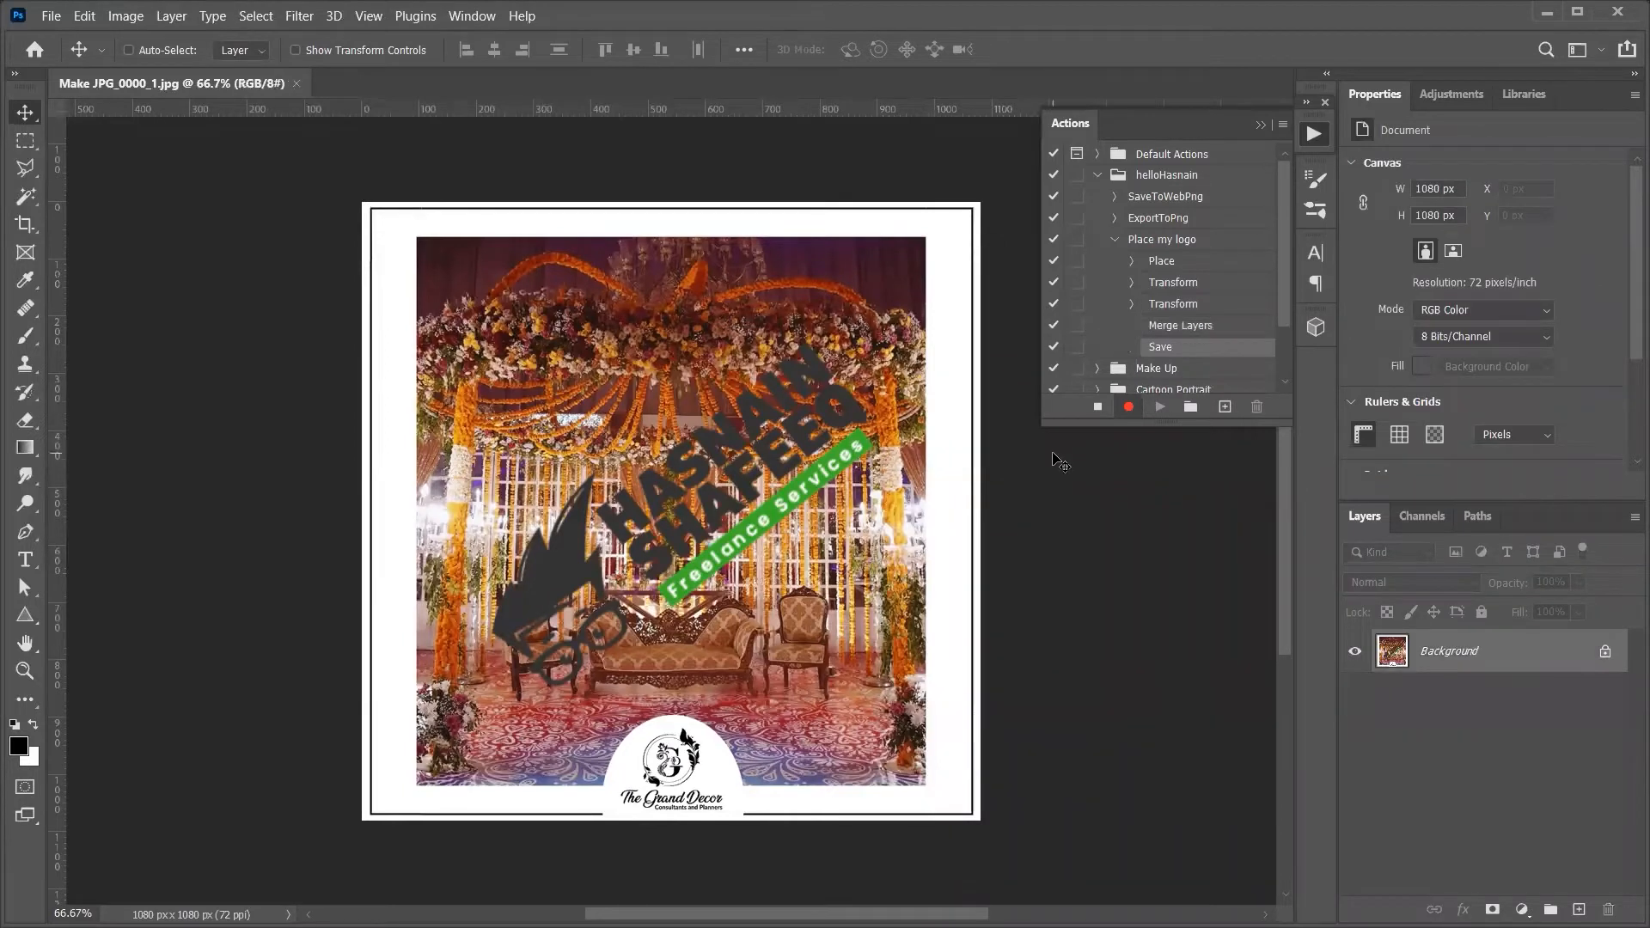
pyautogui.hotkey('ctrl', 'w')
pyautogui.click(1100, 407)
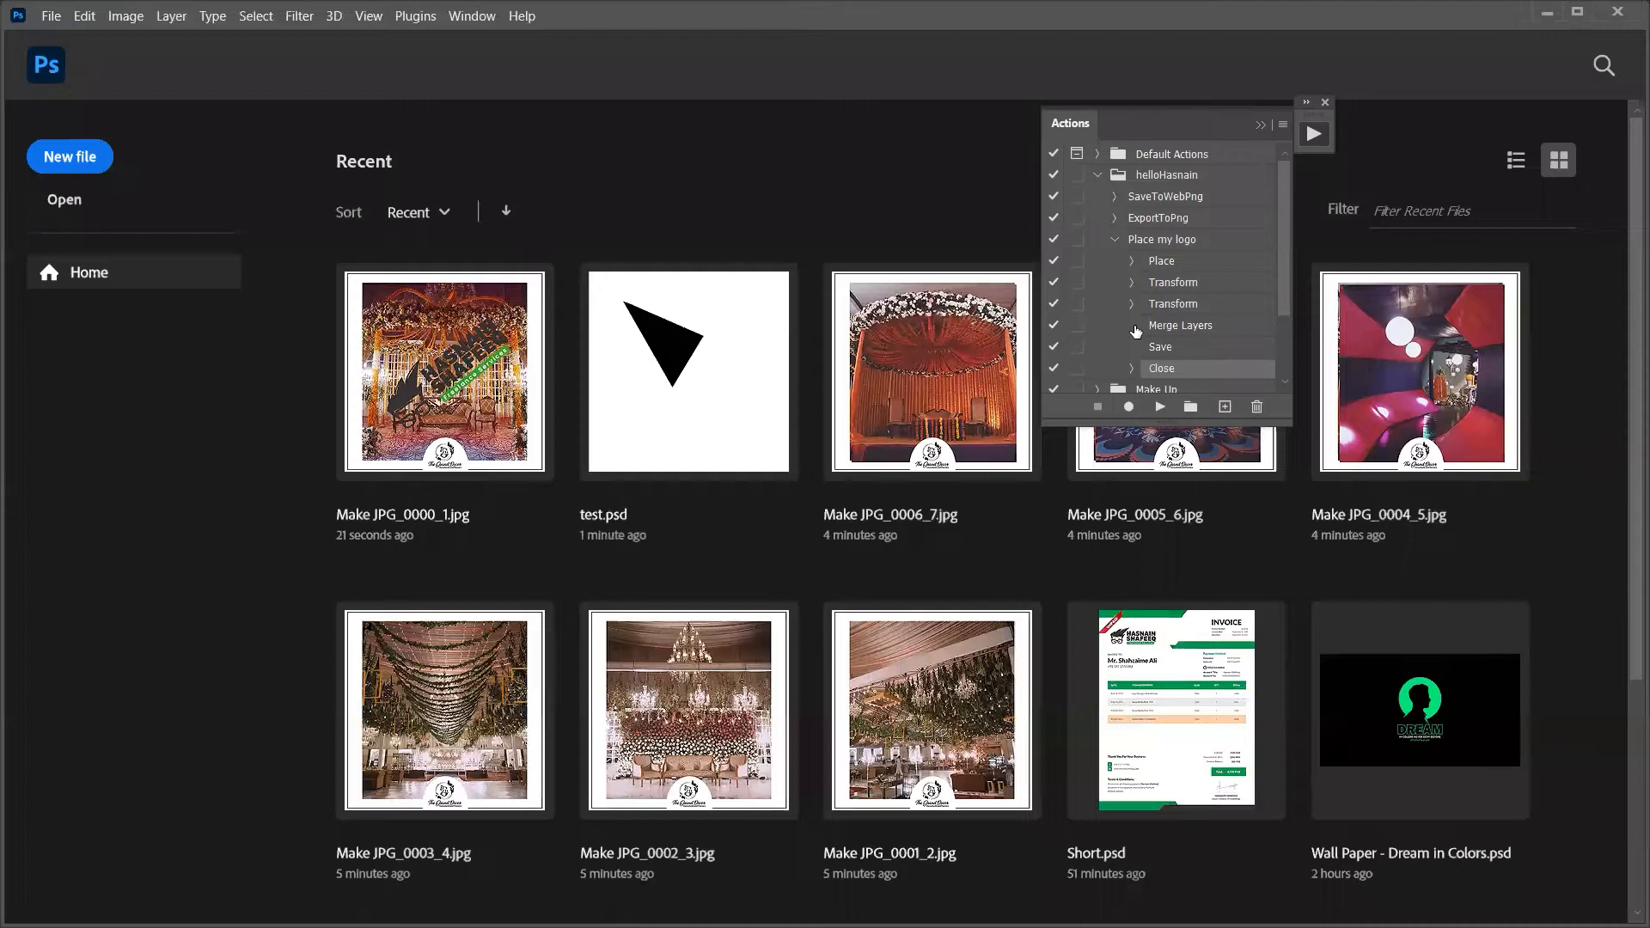
pyautogui.click(1156, 347)
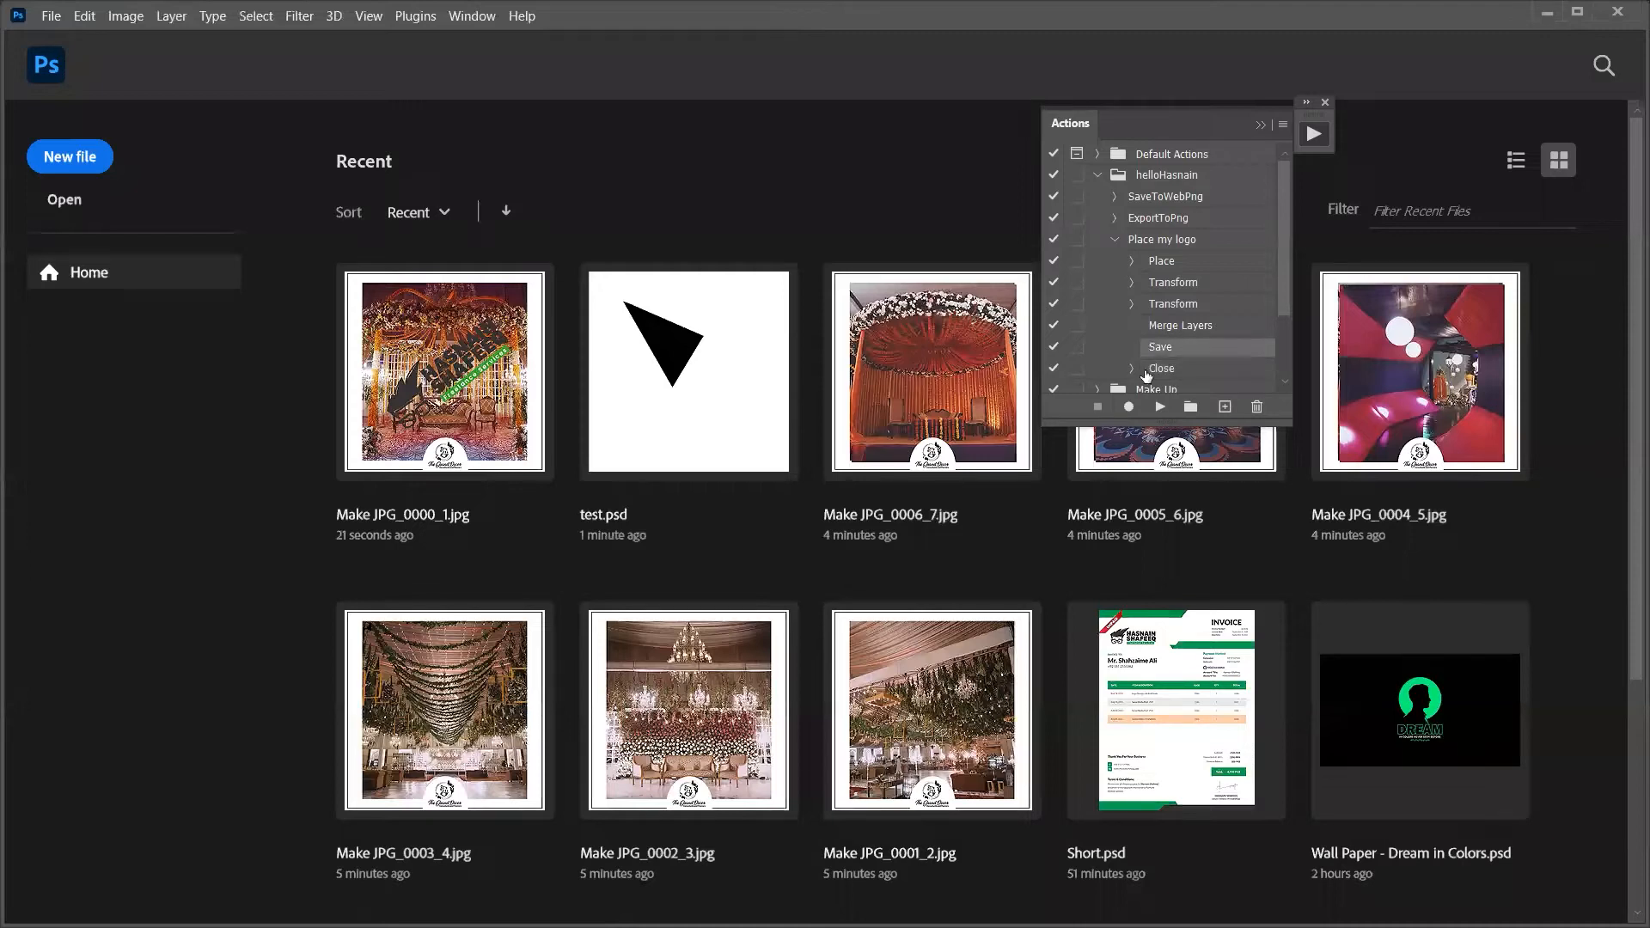
pyautogui.click(1133, 370)
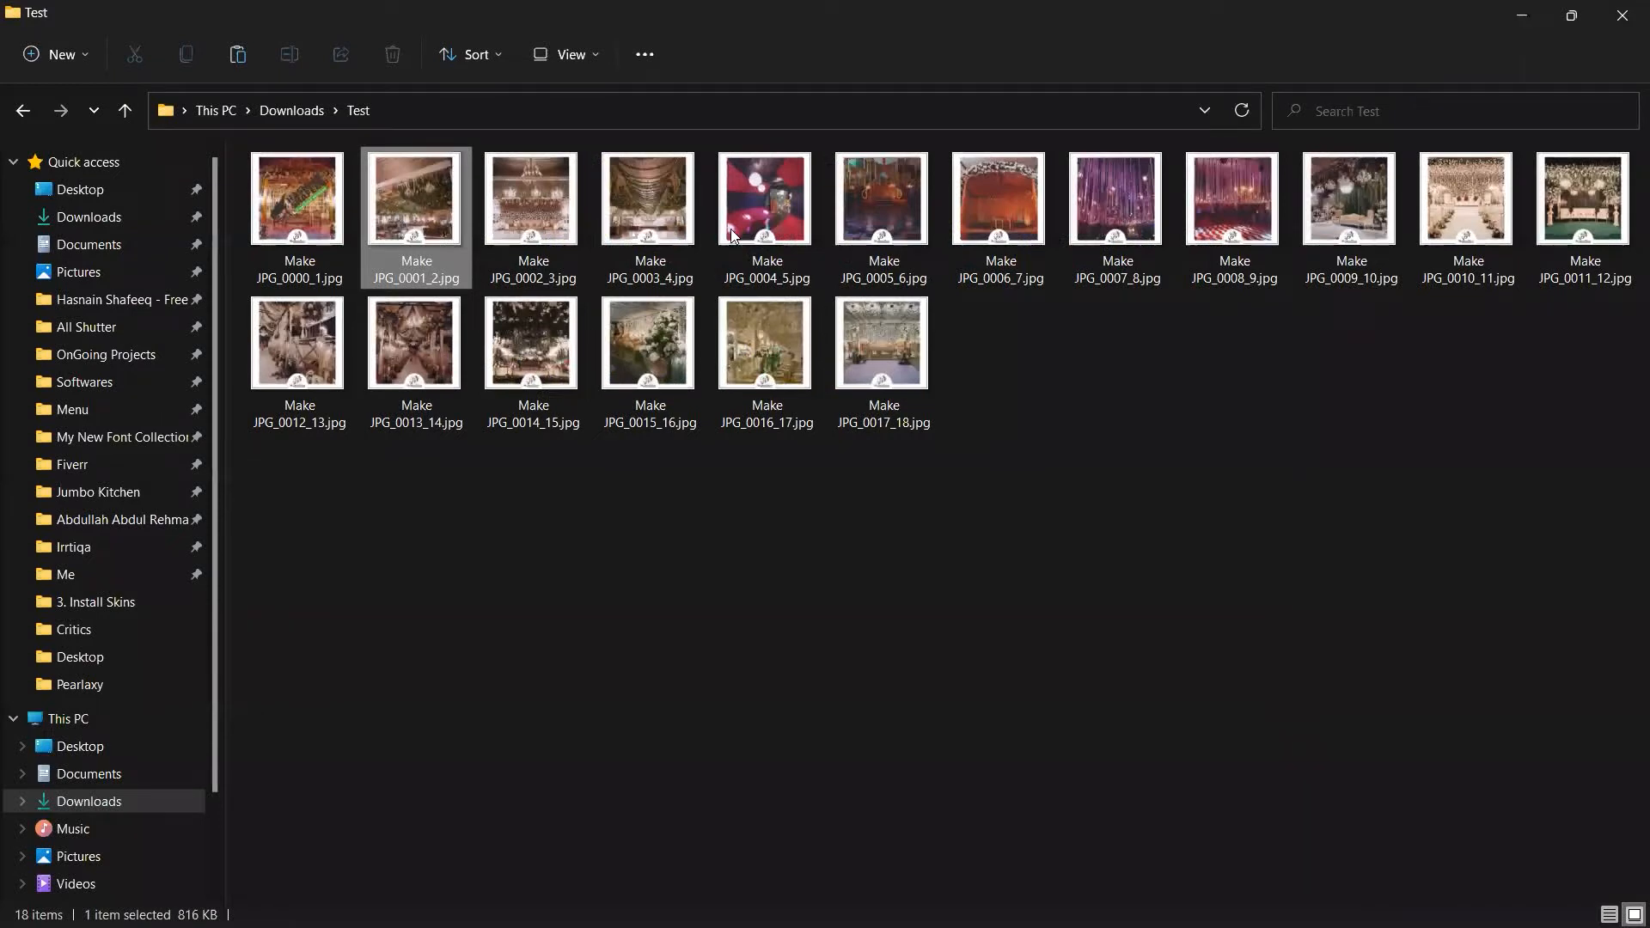
# Open Make JPG_0001_2.jpg from the Test folder, play Place my logo on it, and check the saved image
pyautogui.press('Return')
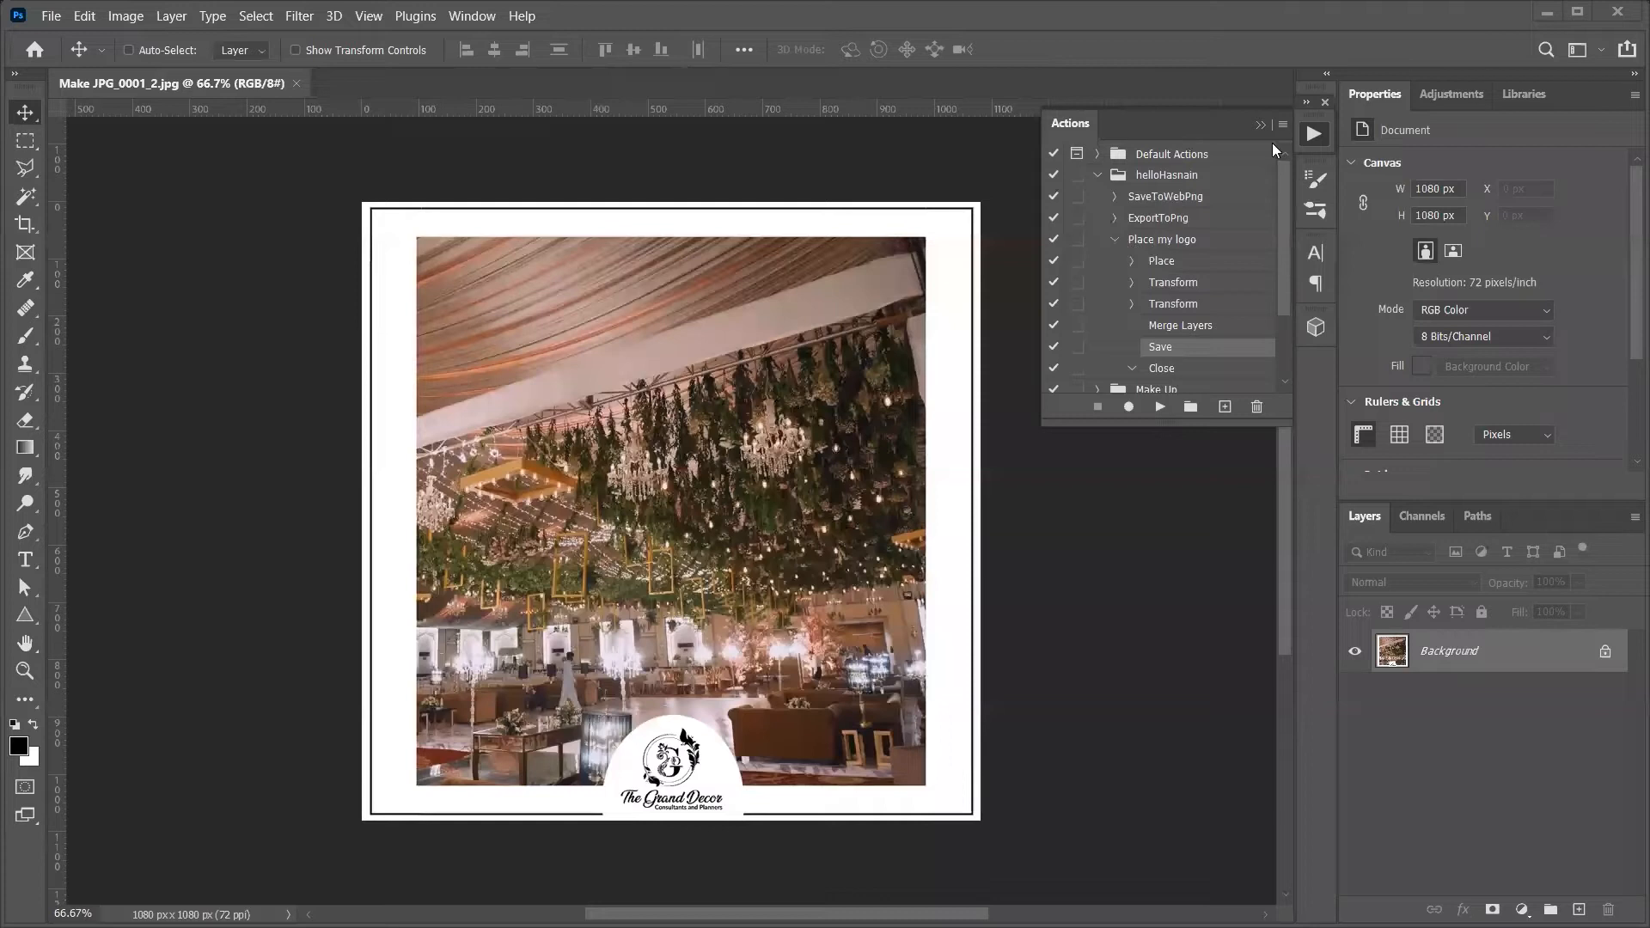
pyautogui.click(472, 15)
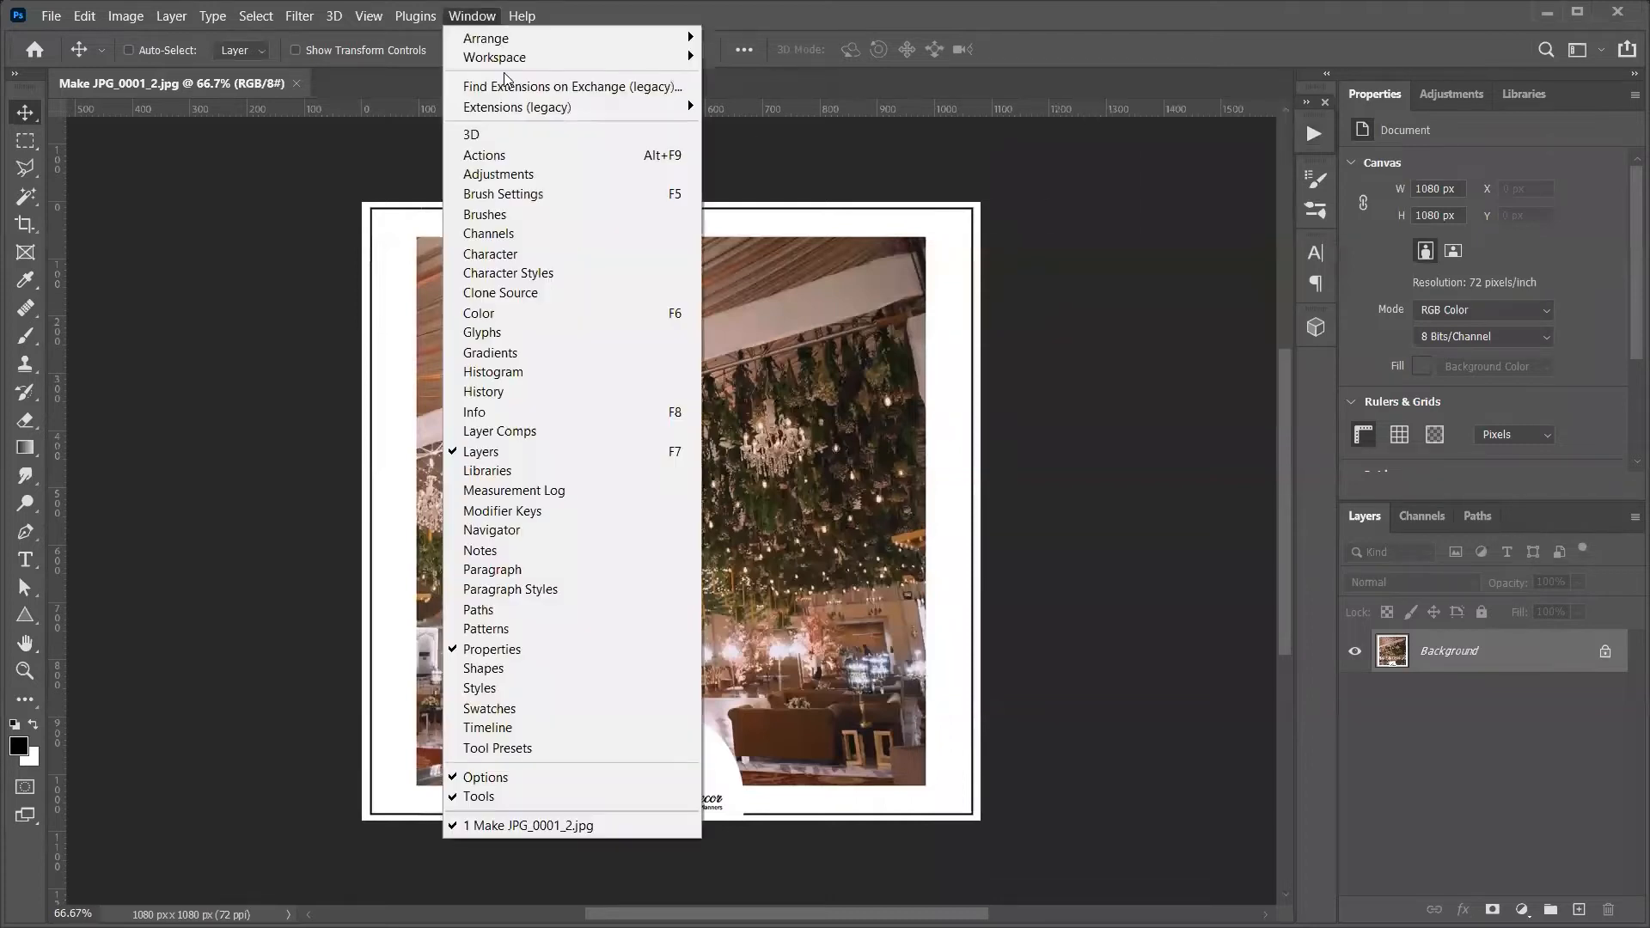
pyautogui.click(1314, 133)
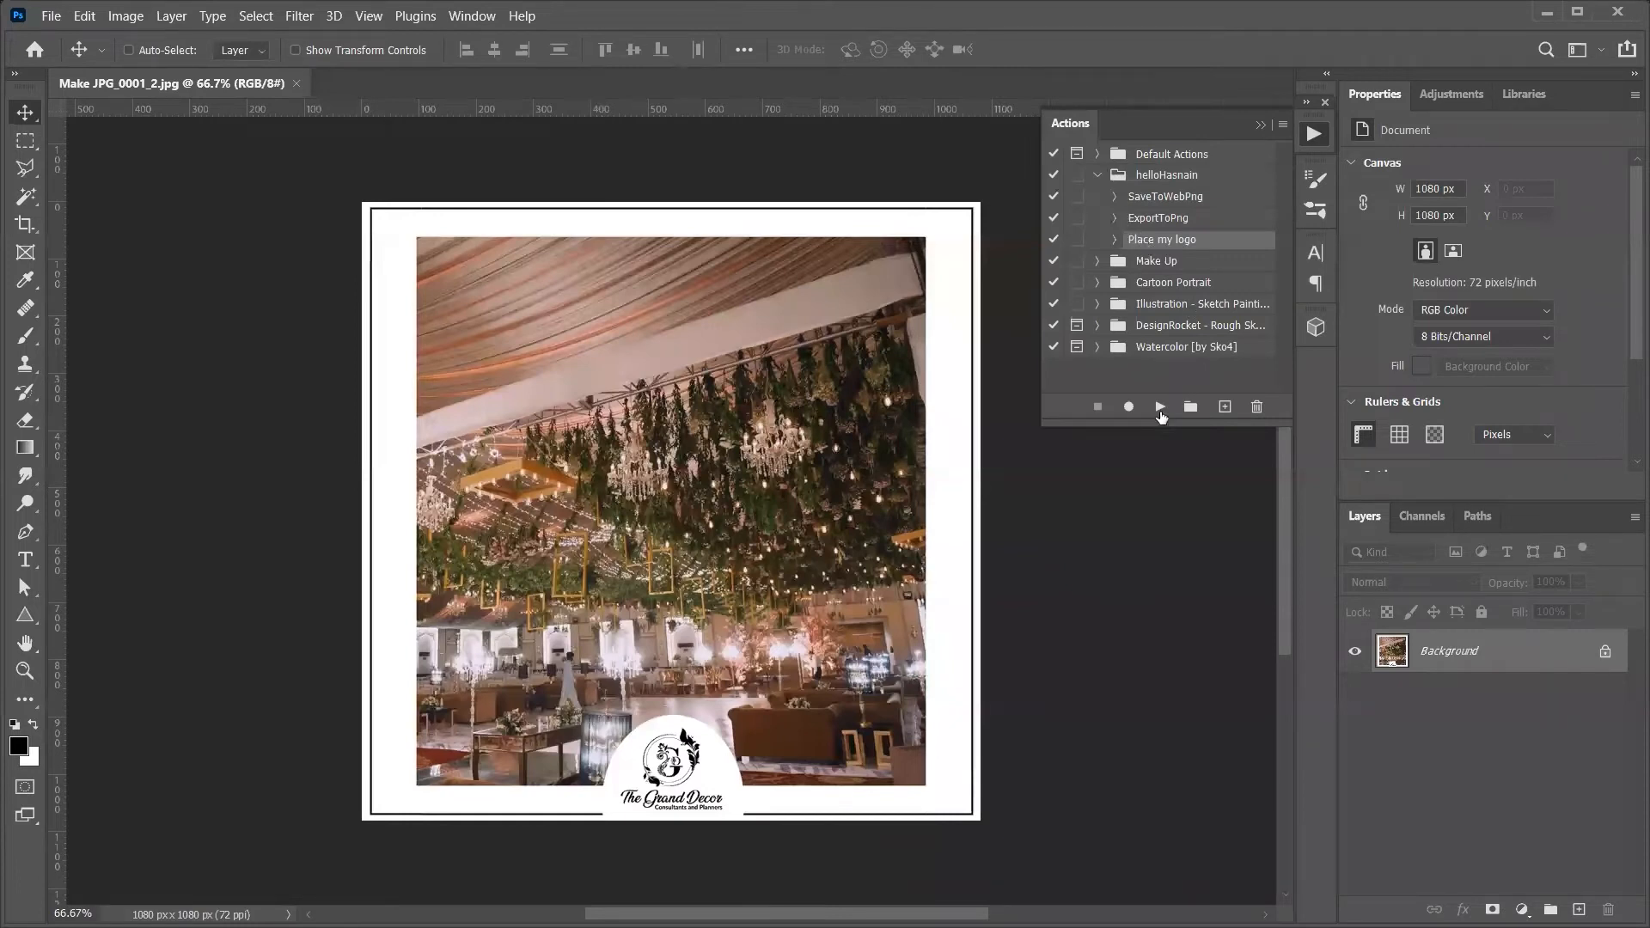
pyautogui.click(1159, 410)
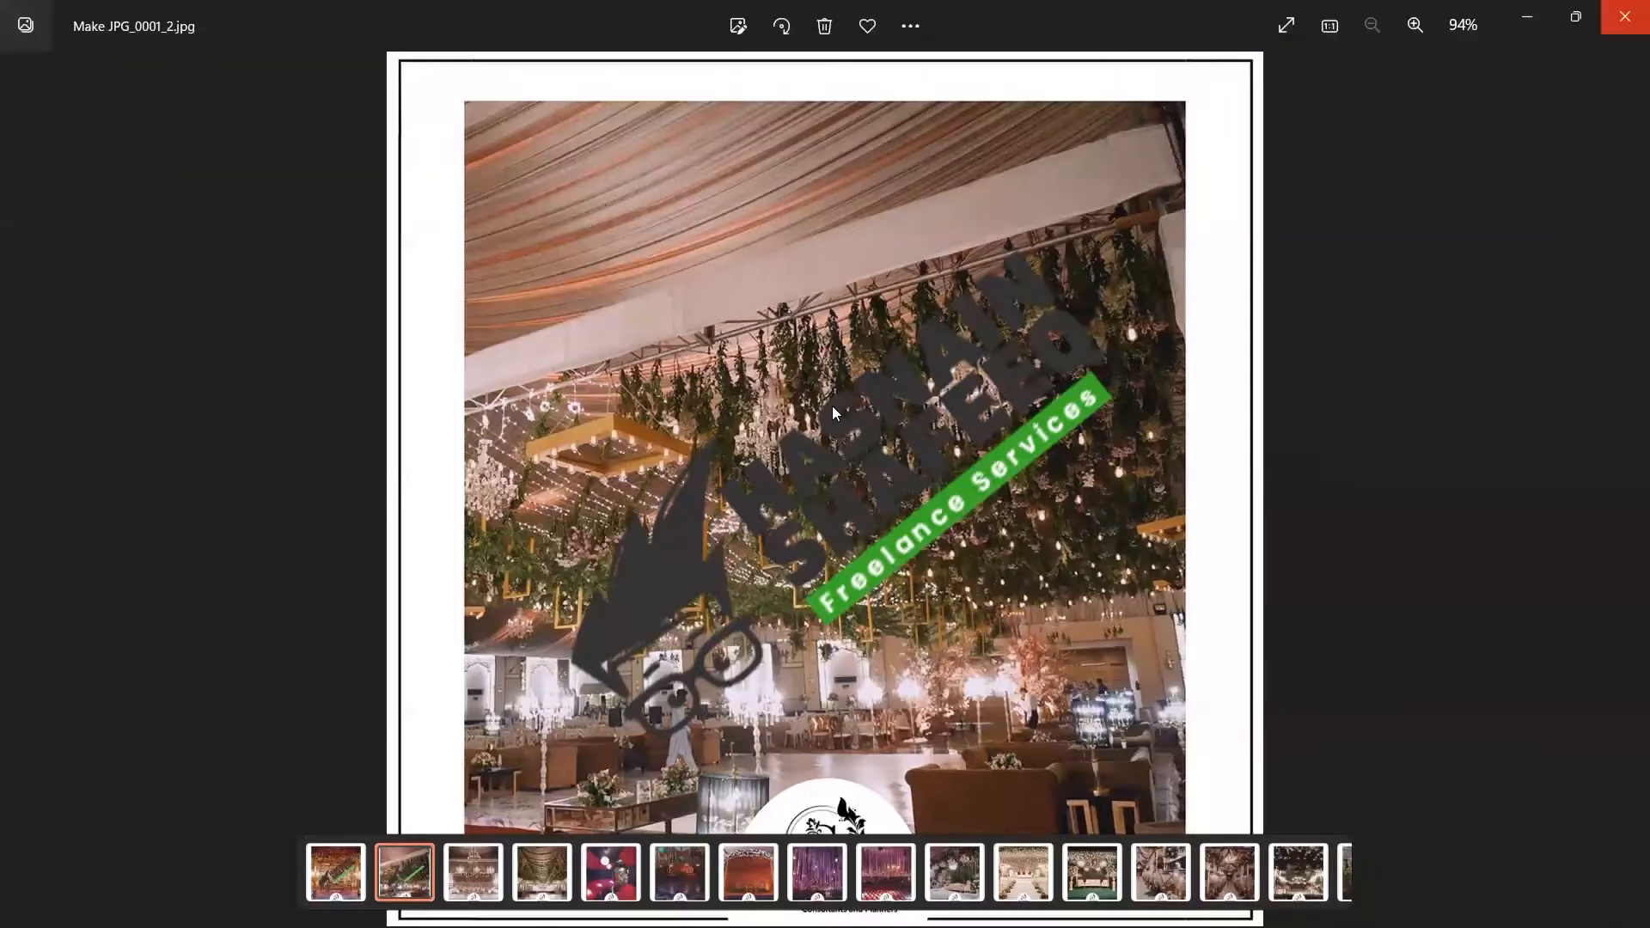
pyautogui.click(1625, 15)
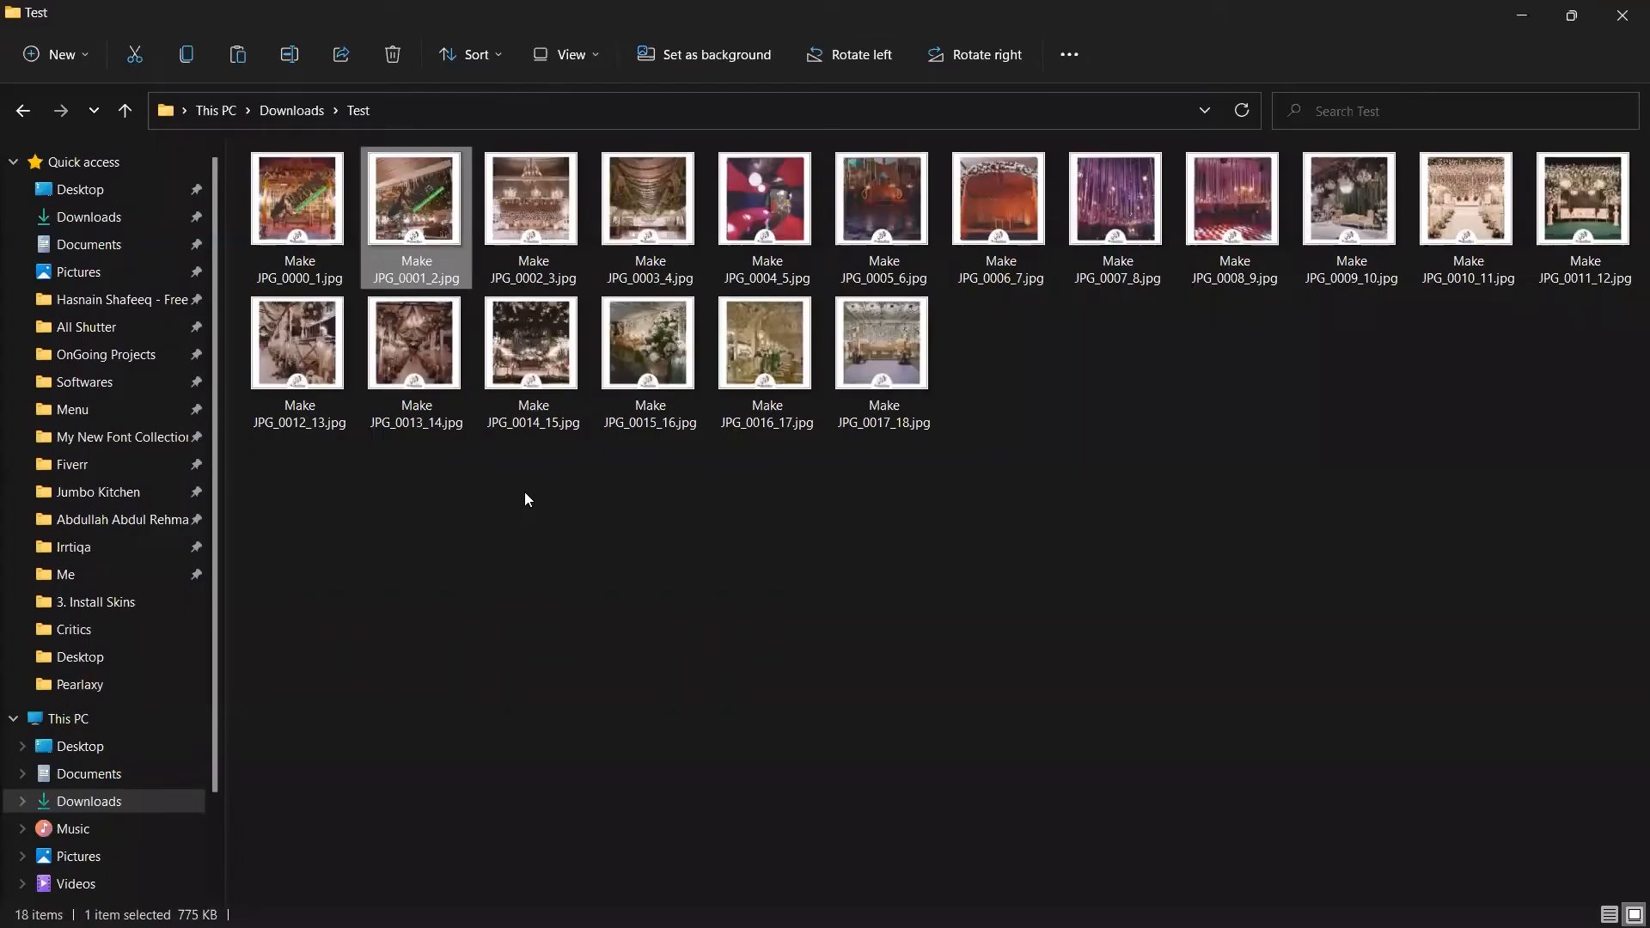
pyautogui.click(638, 567)
# Switch to Photoshop, delete the Close command from Place my logo, and play the action on Make JPG_0002_3.jpg
pyautogui.hotkey('alt', 'Tab')
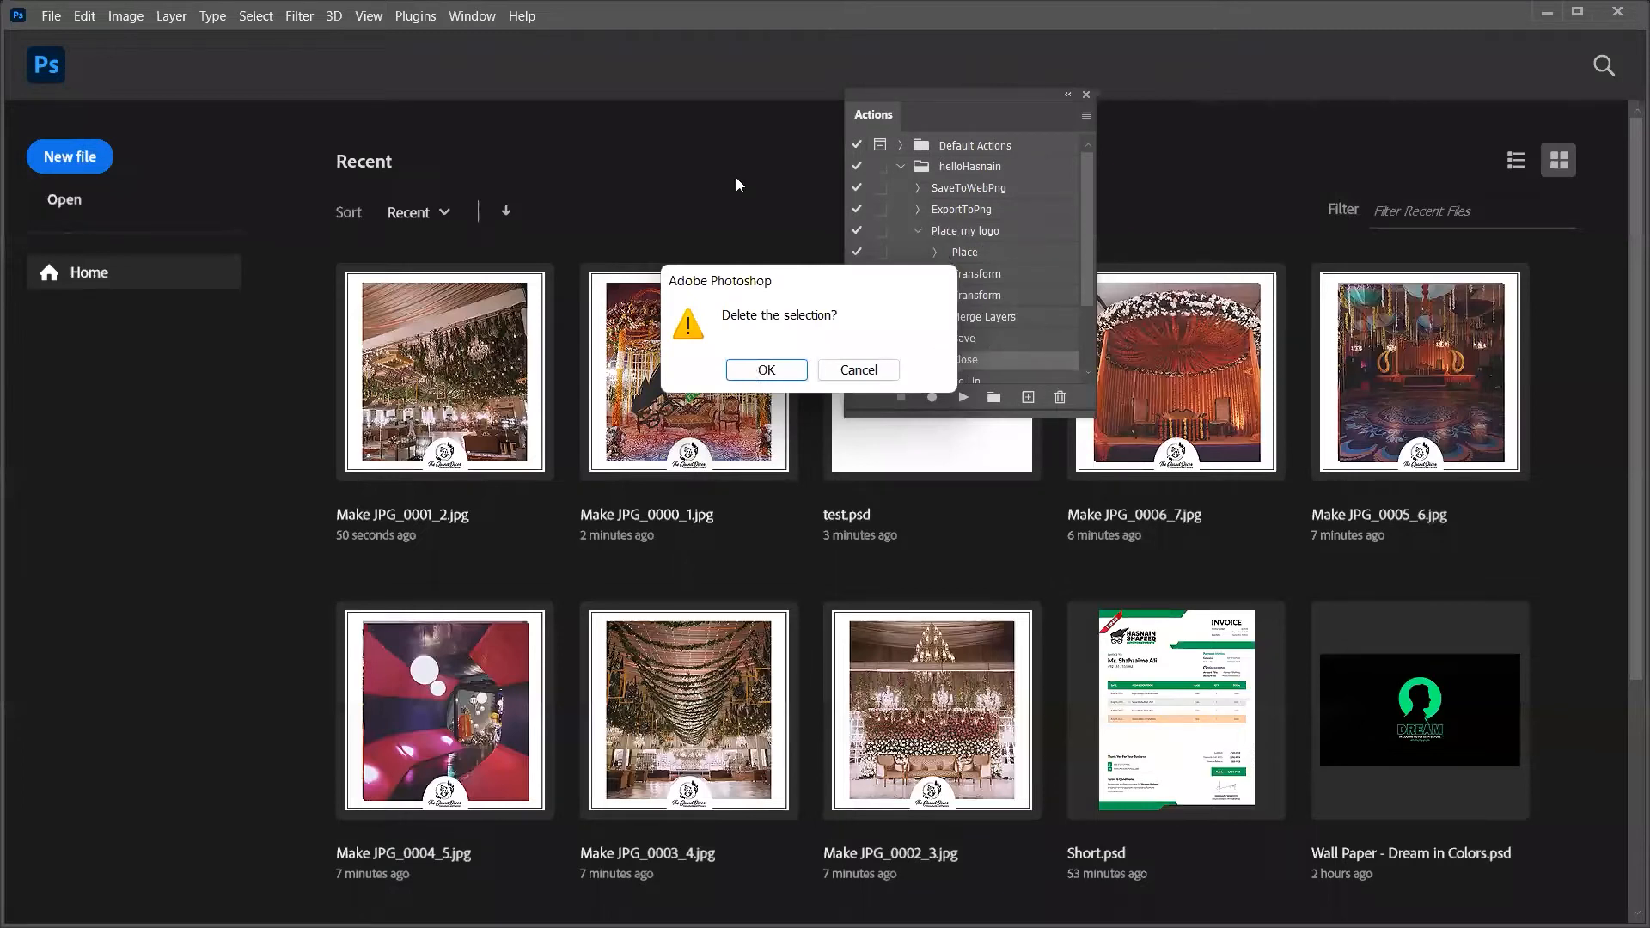
pyautogui.click(767, 369)
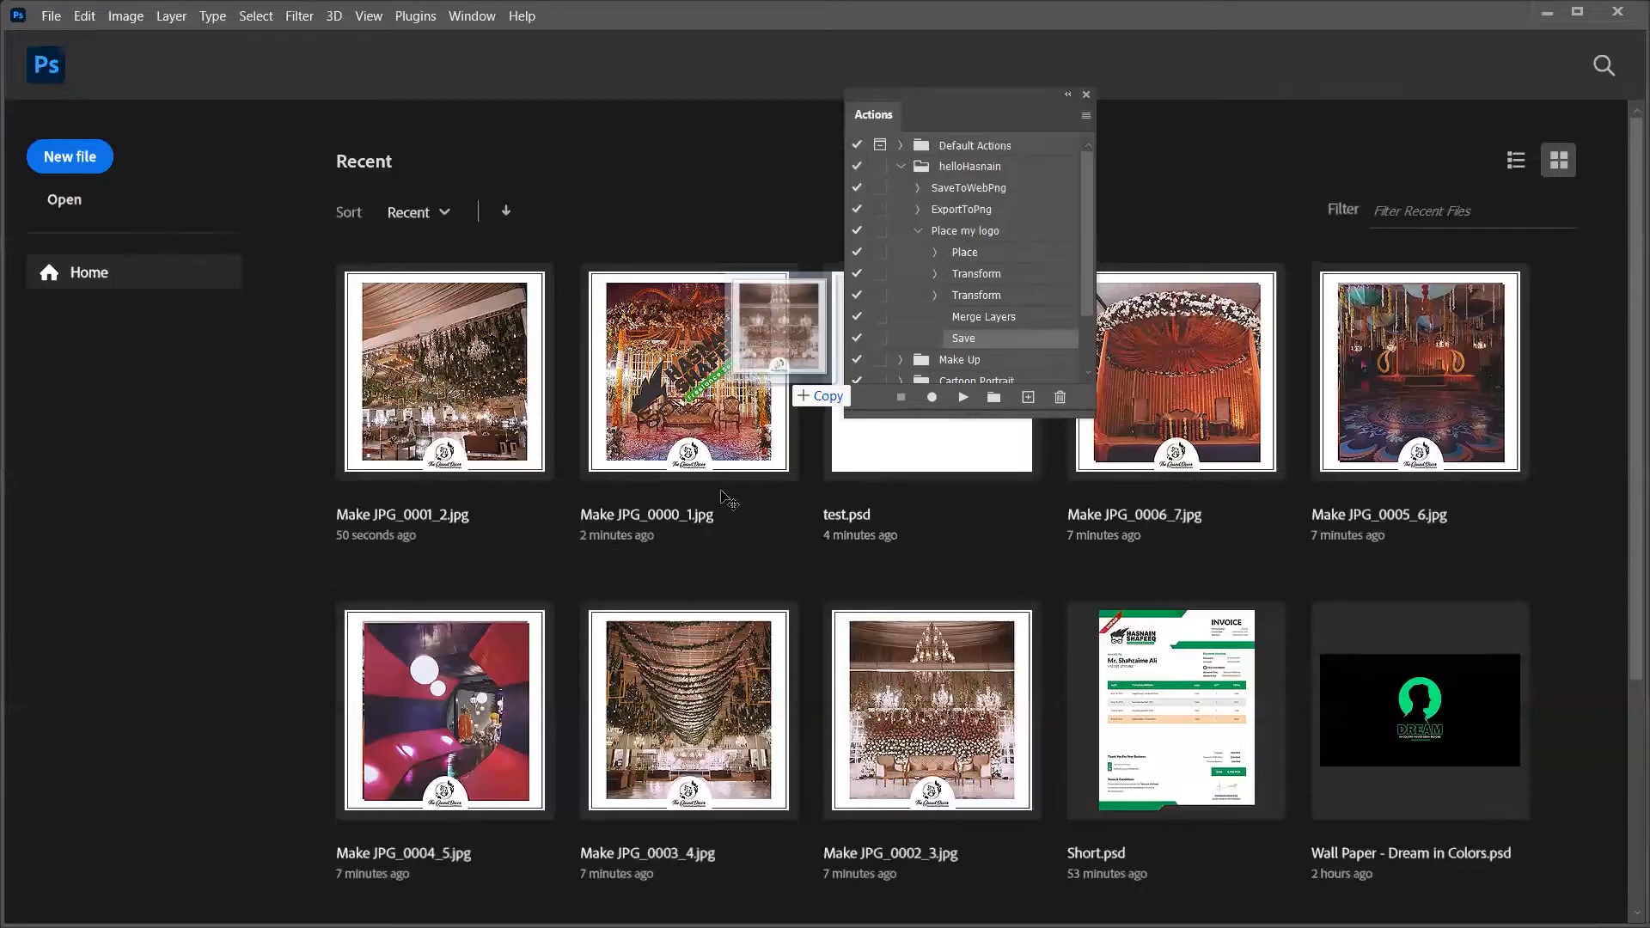
pyautogui.moveTo(723, 496); pyautogui.dragTo(722, 496)
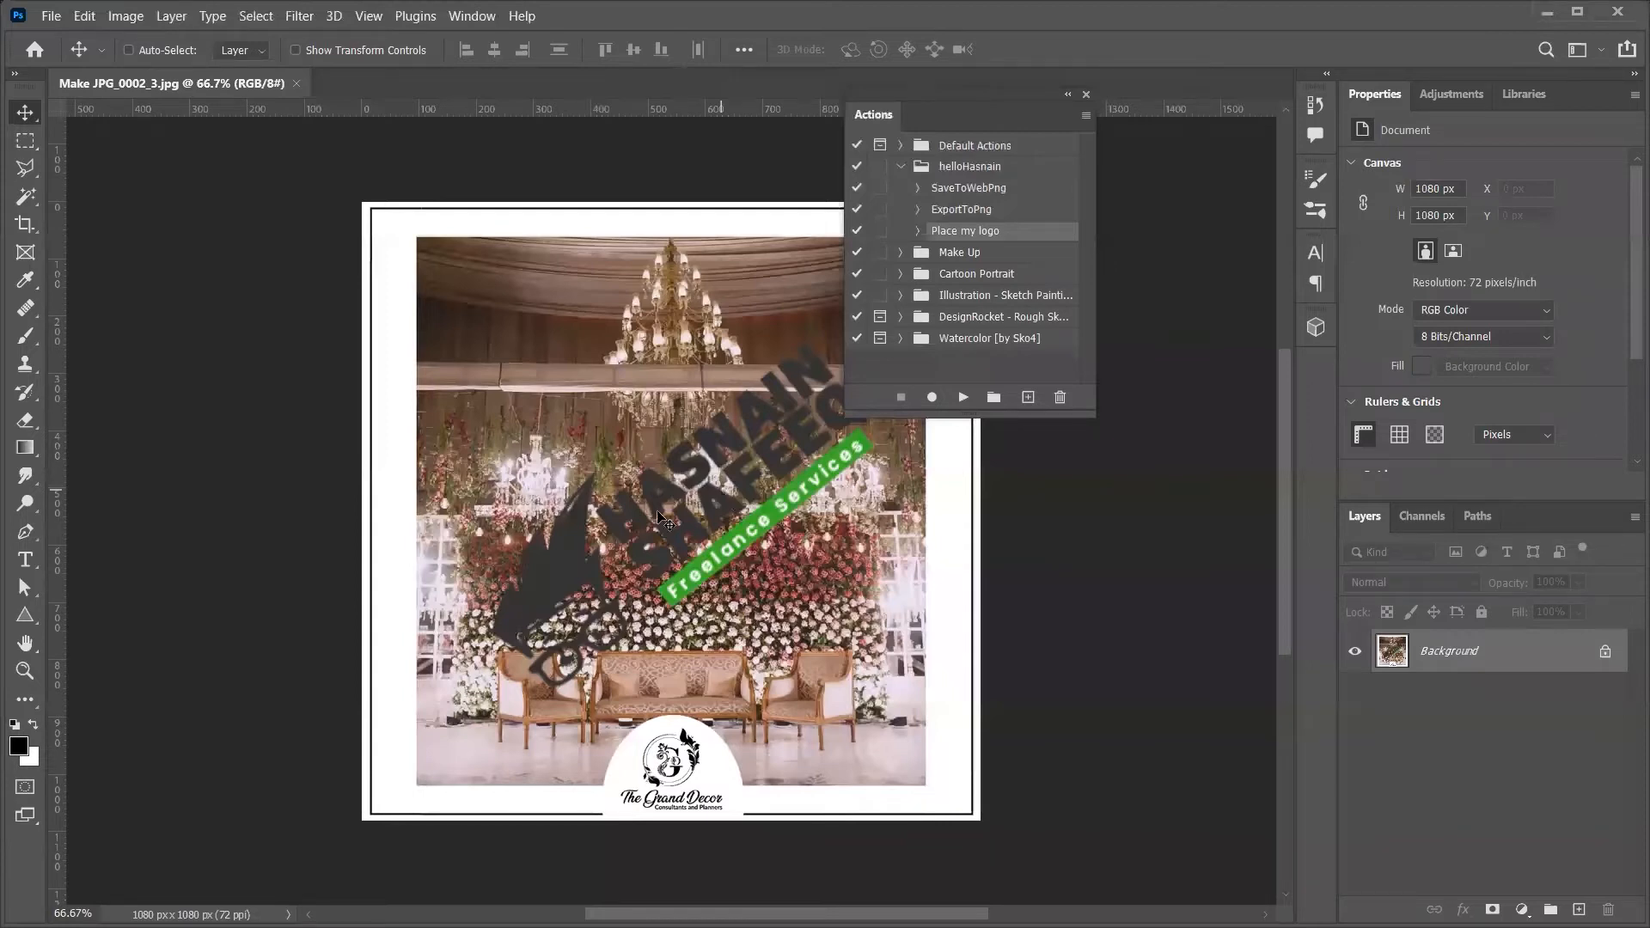
# Switch to the Test folder and view the saved Make JPG_0002_3.jpg in the image viewer
pyautogui.hotkey('alt', 'Tab')
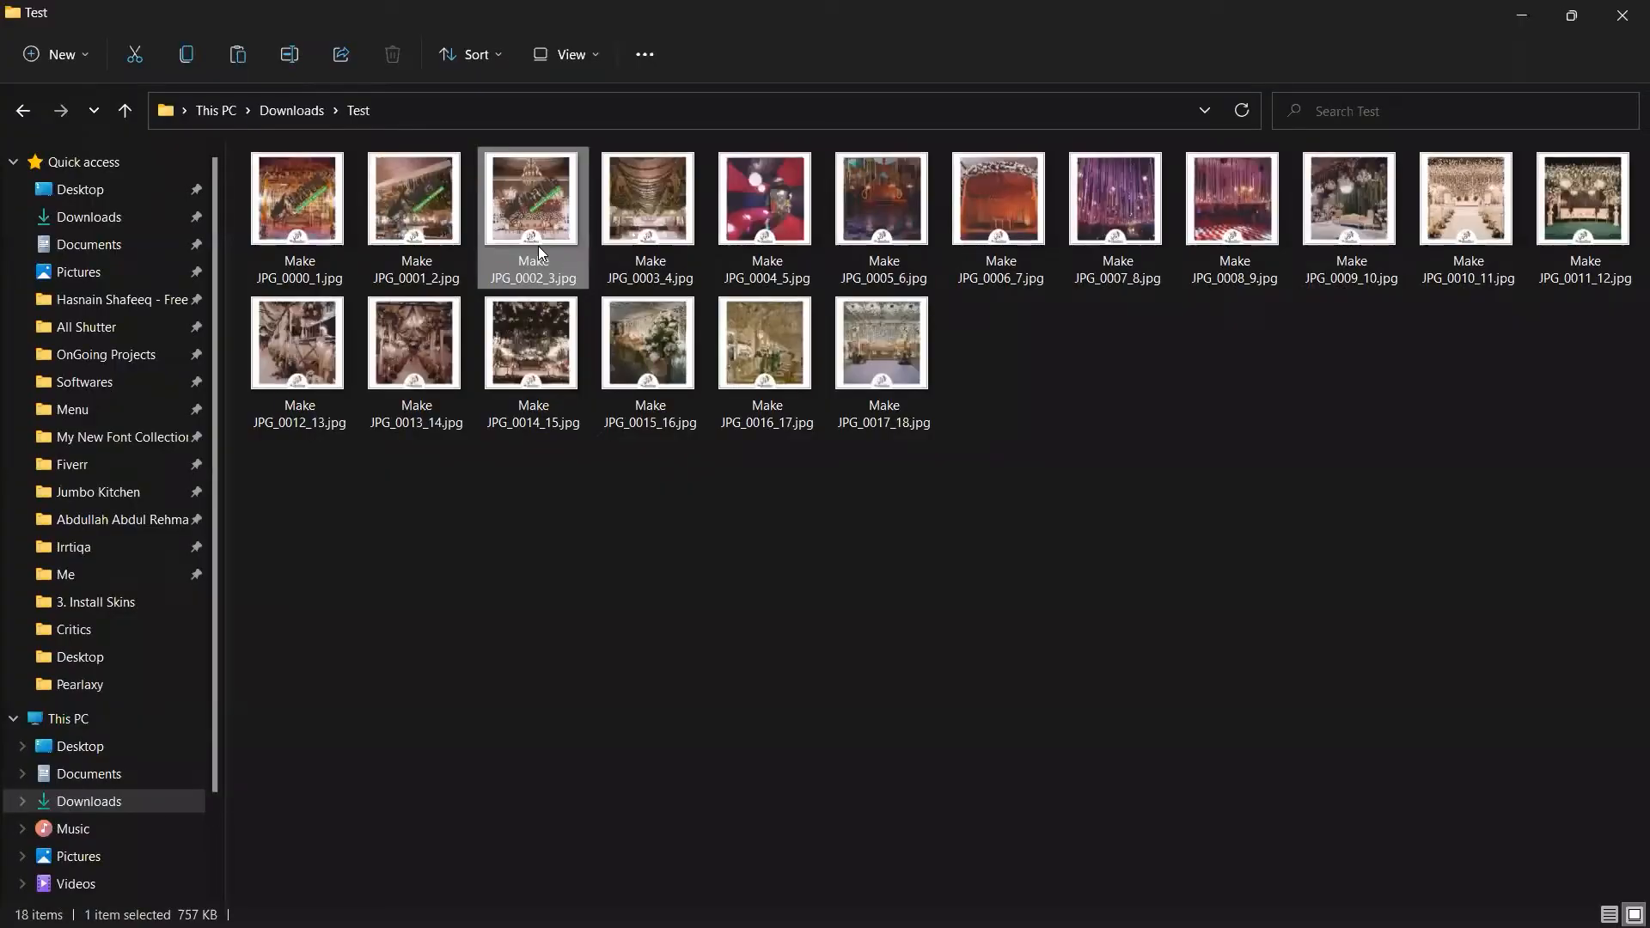
pyautogui.doubleClick(540, 252)
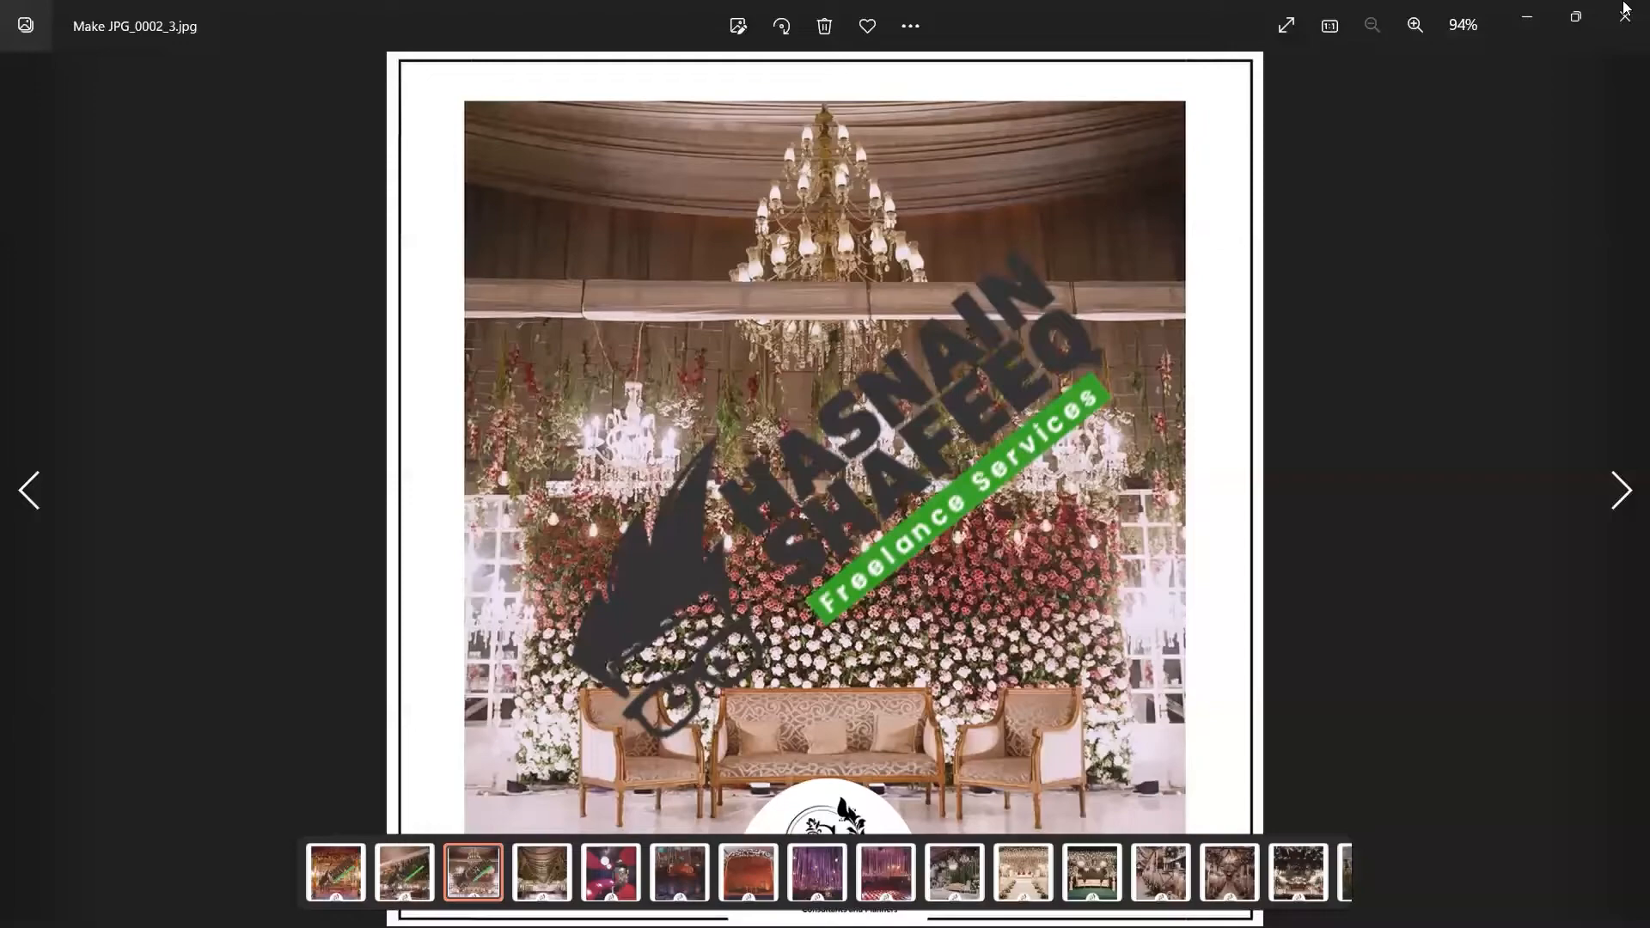
pyautogui.click(1625, 13)
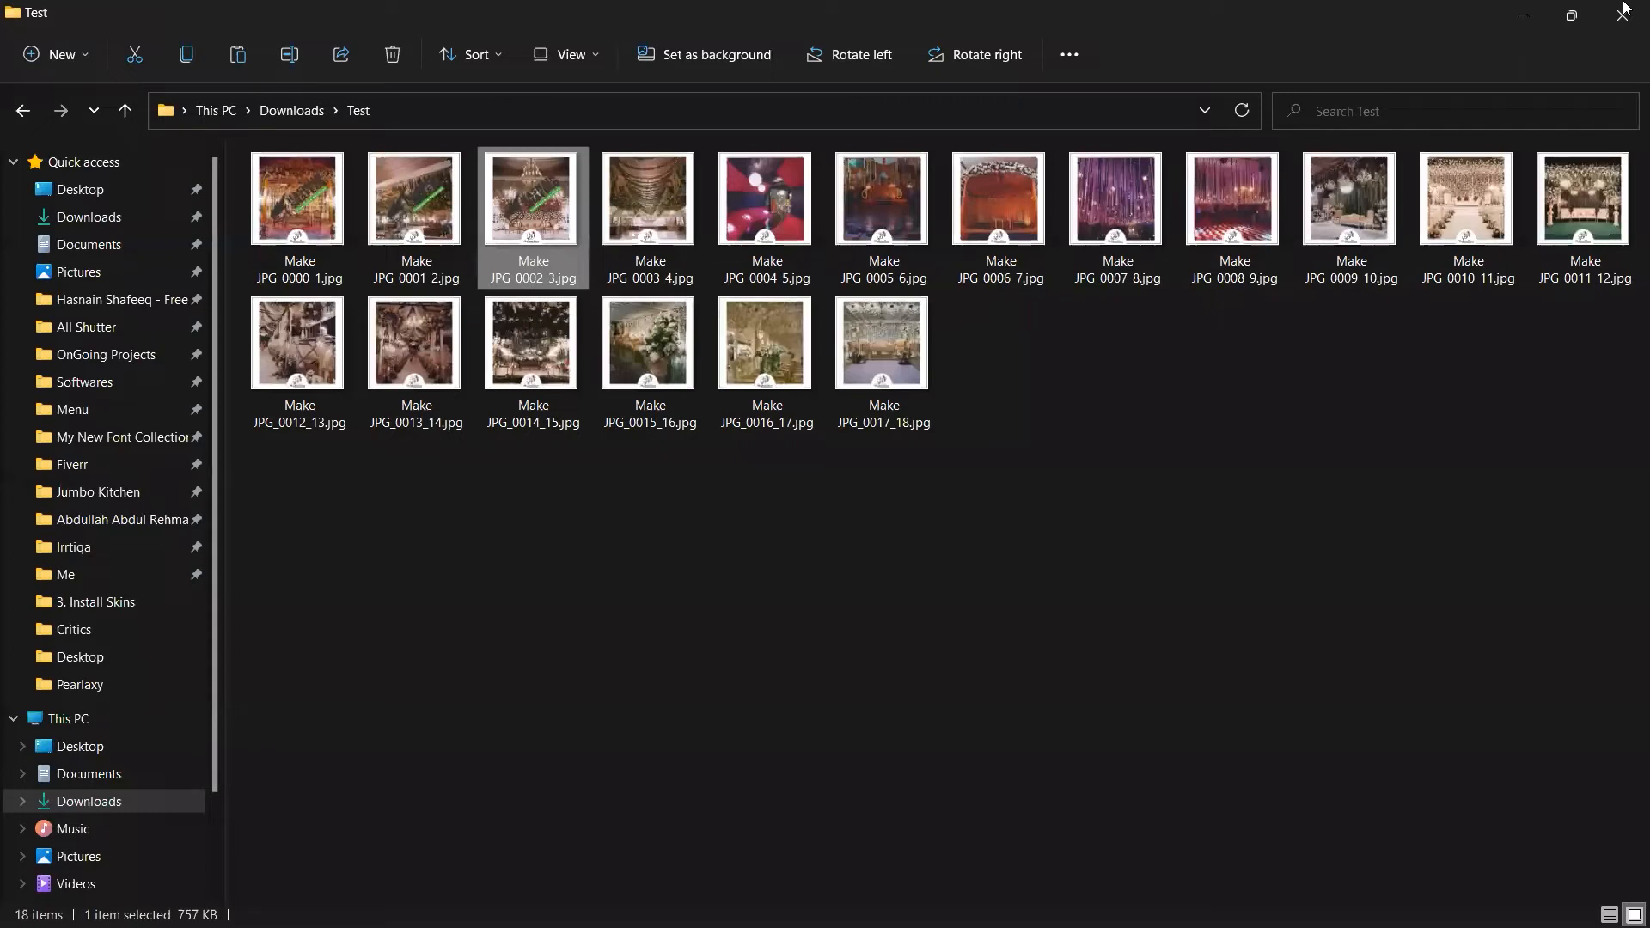
pyautogui.click(890, 622)
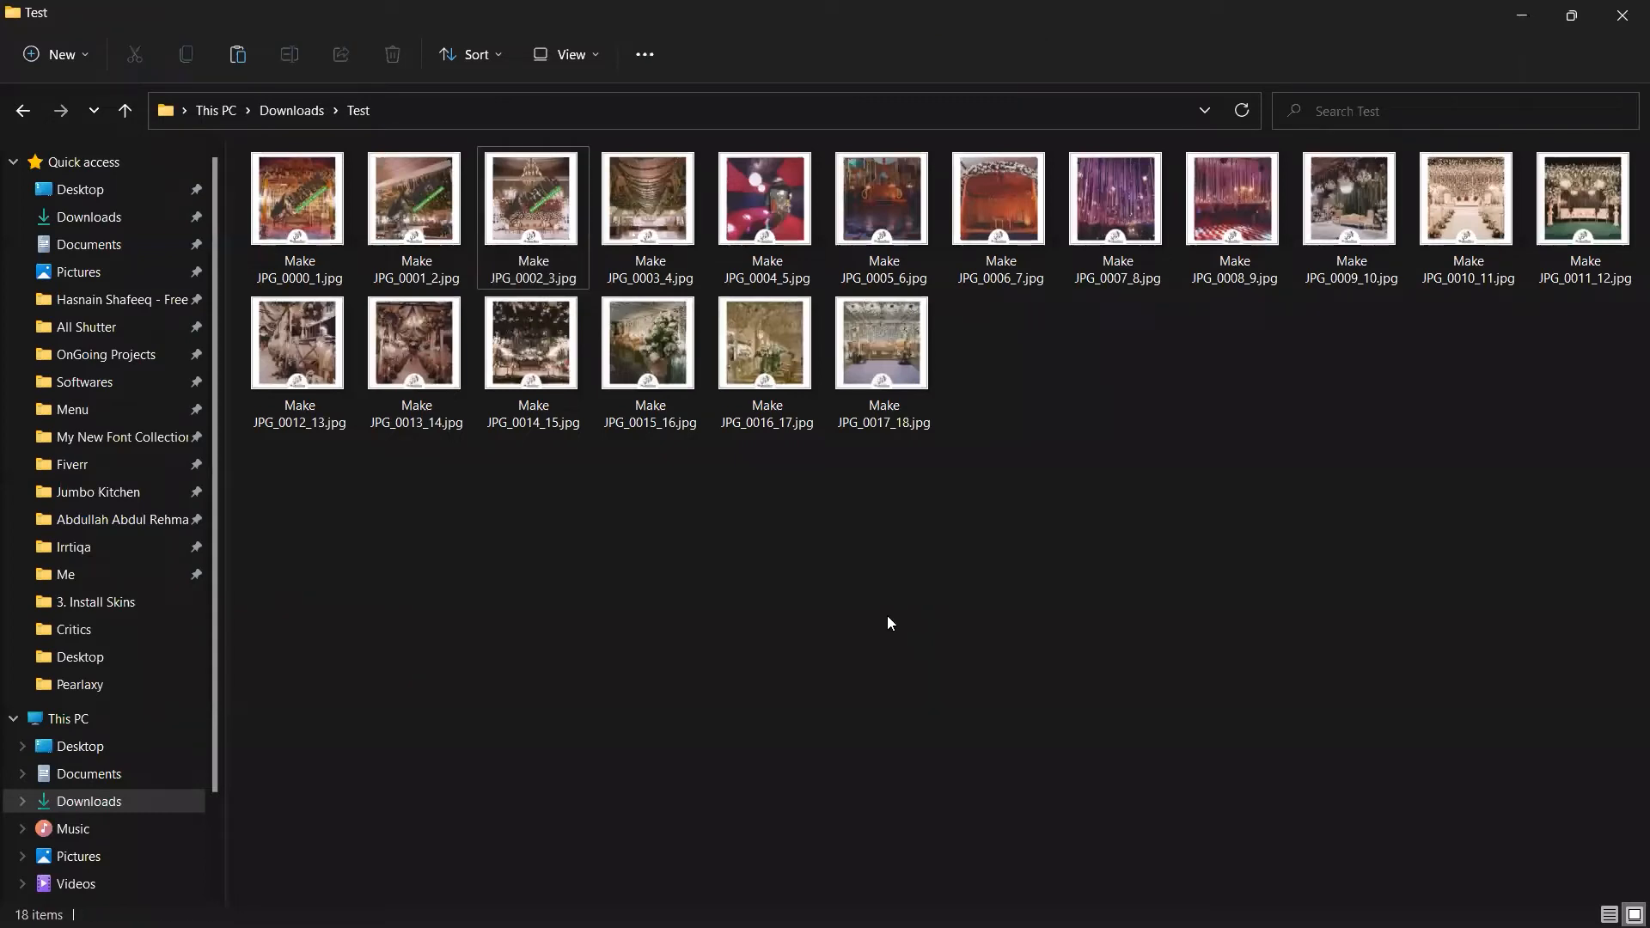
# Switch to Photoshop and create a new 1080 × 1080 px RGB document at 72 ppi with a white background
pyautogui.hotkey('alt', 'Tab')
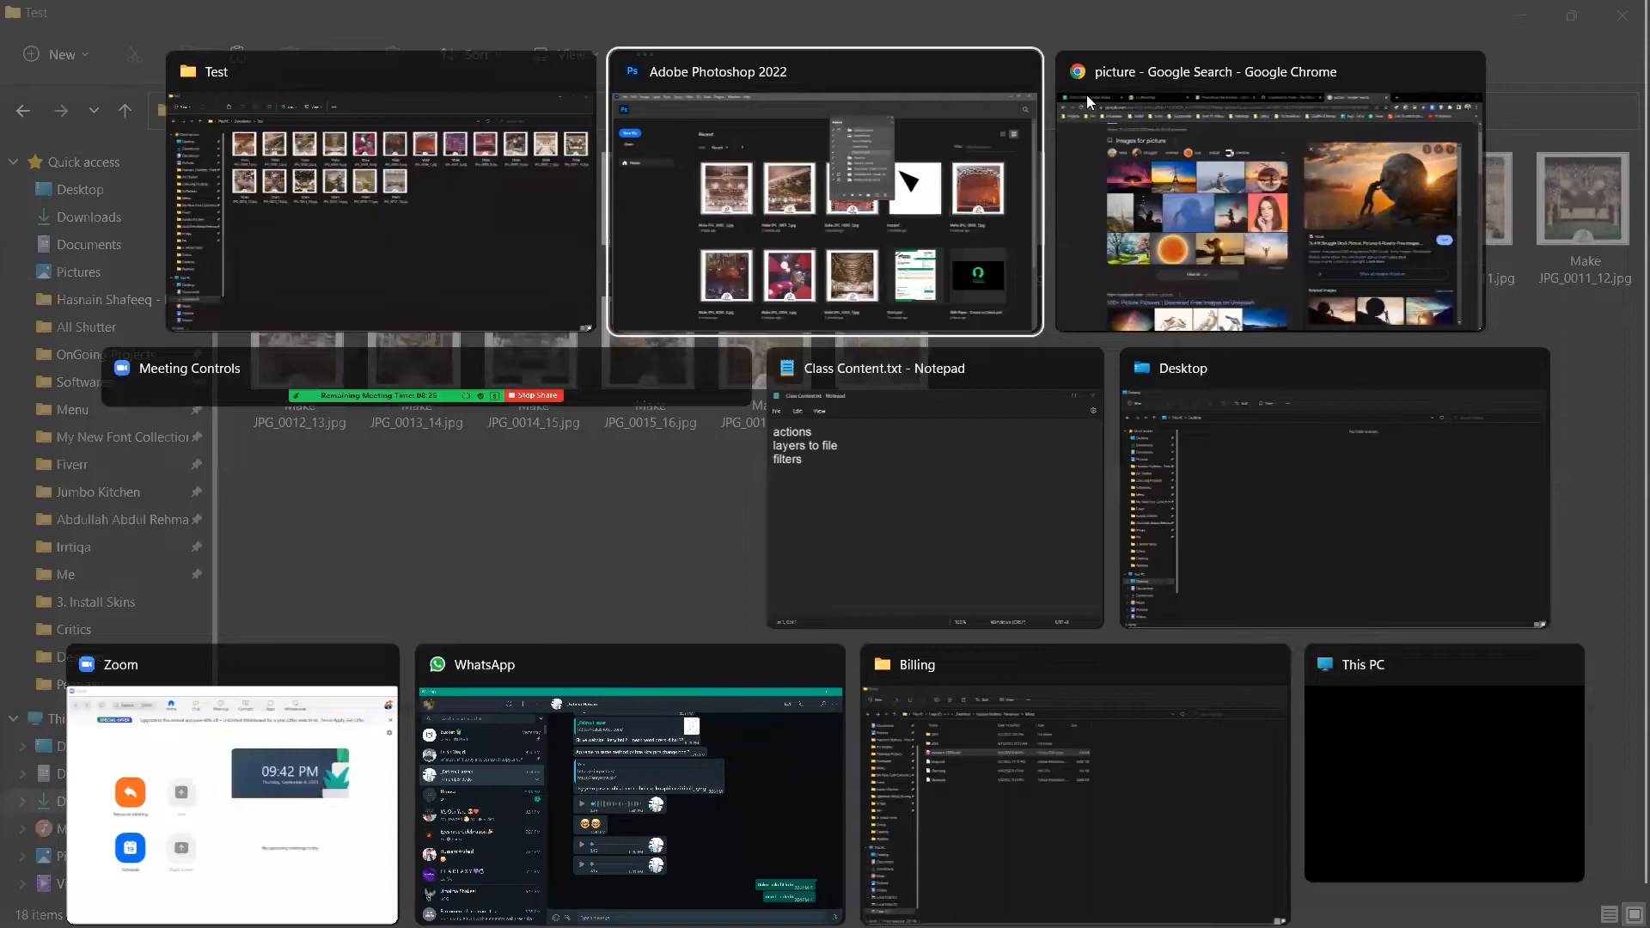
pyautogui.press('Return')
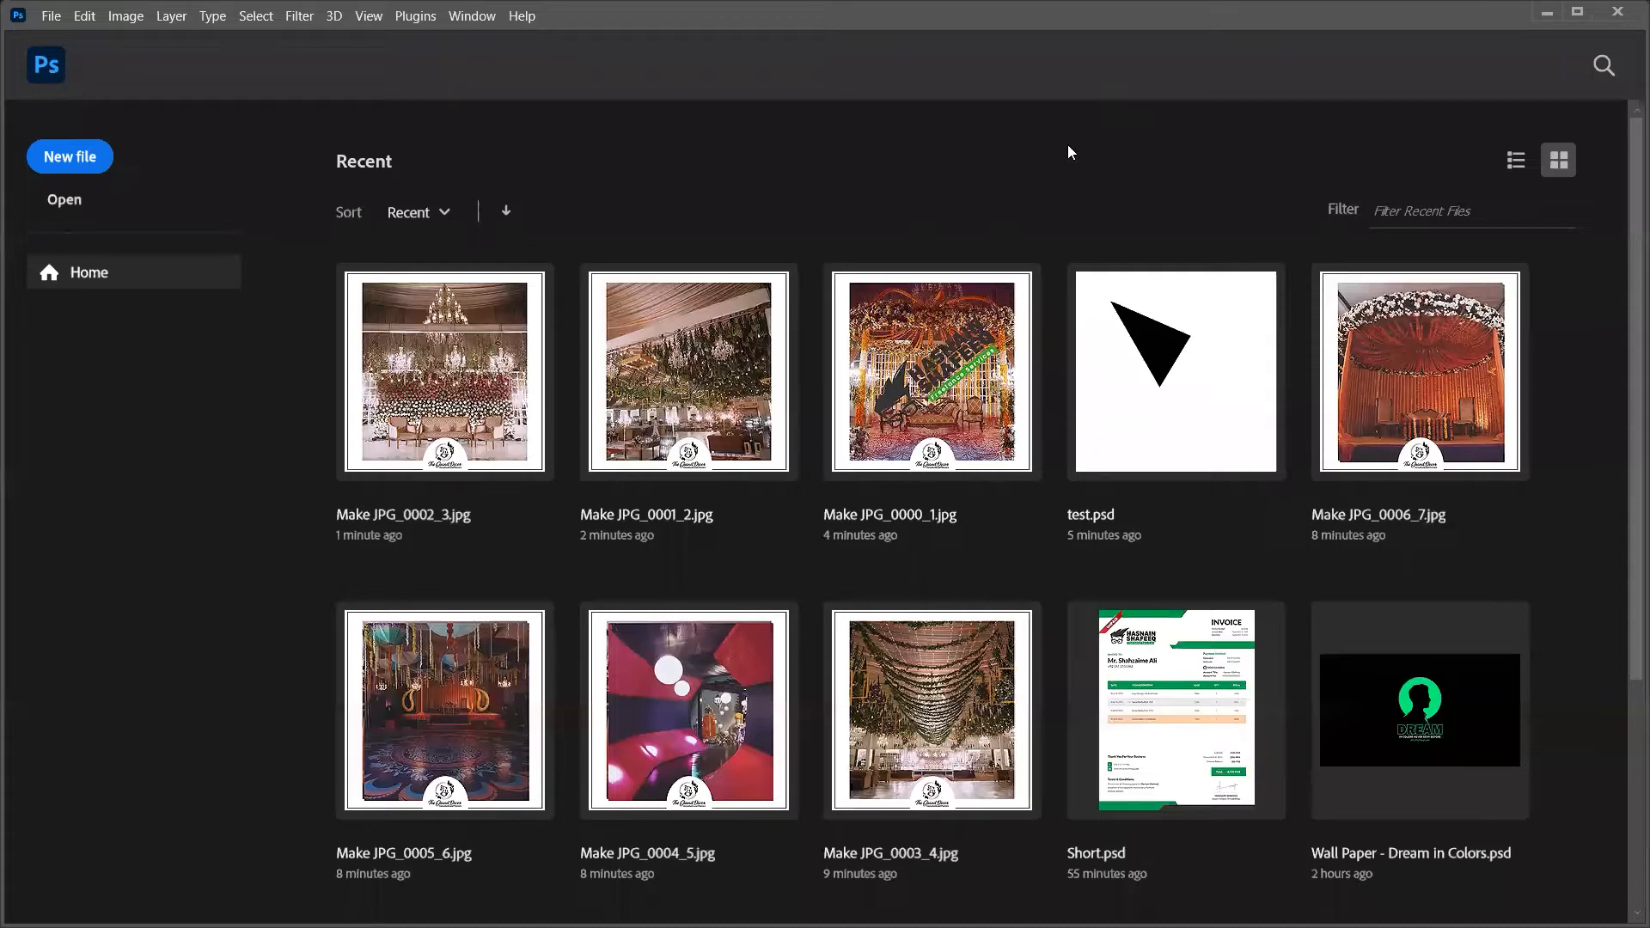
pyautogui.hotkey('ctrl', 'n')
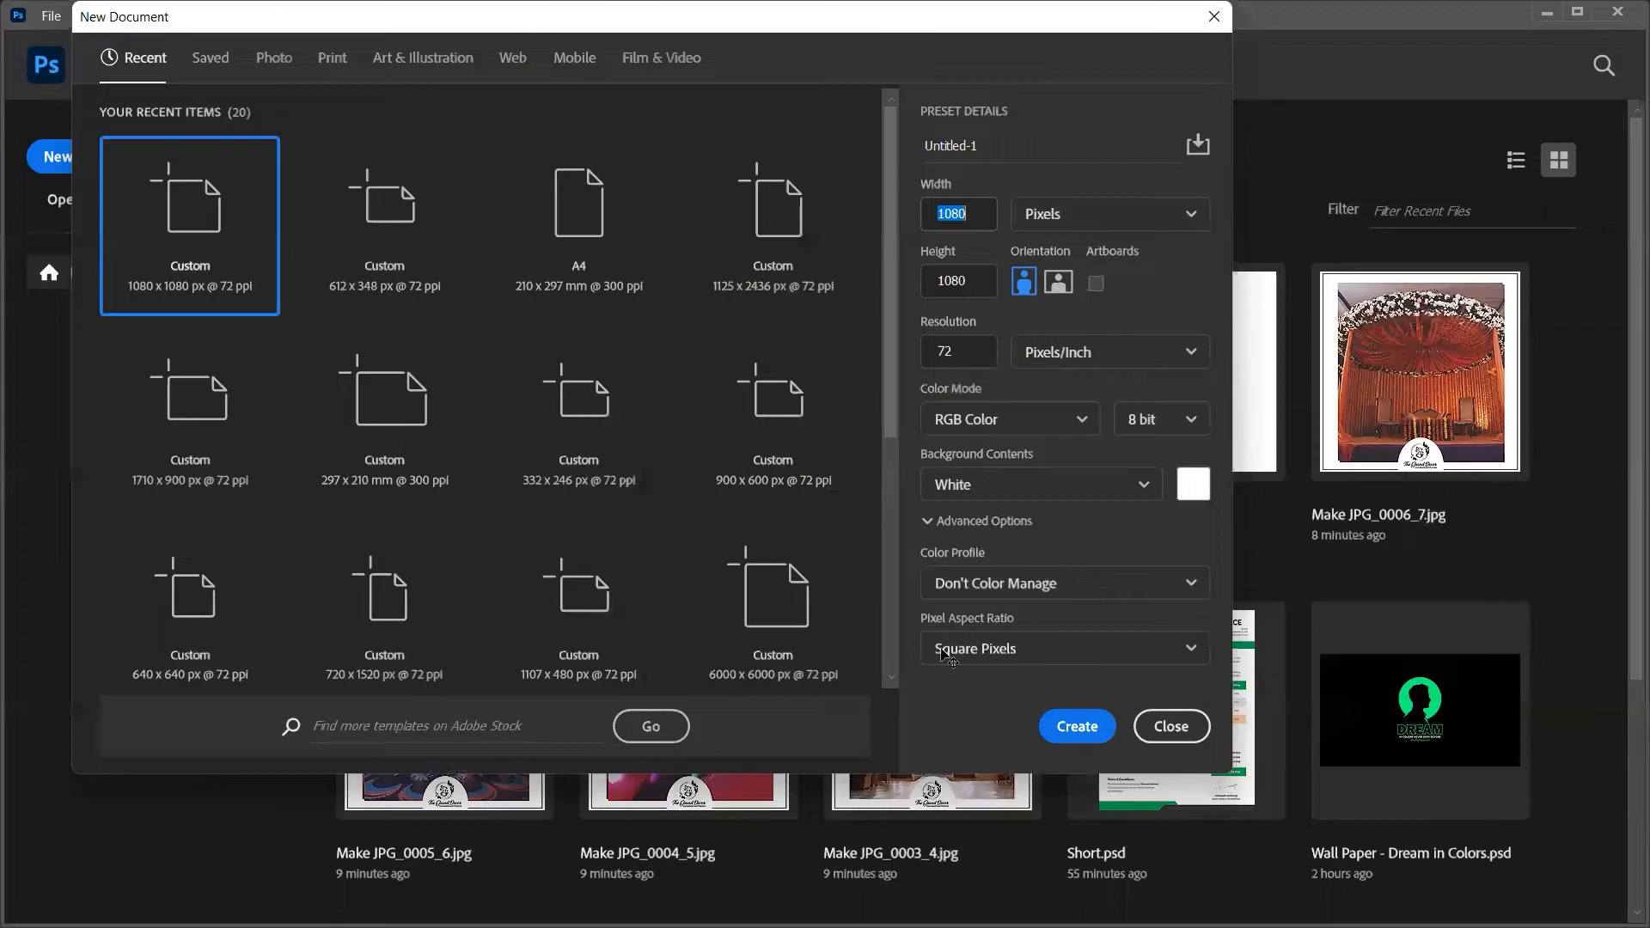
pyautogui.click(1077, 726)
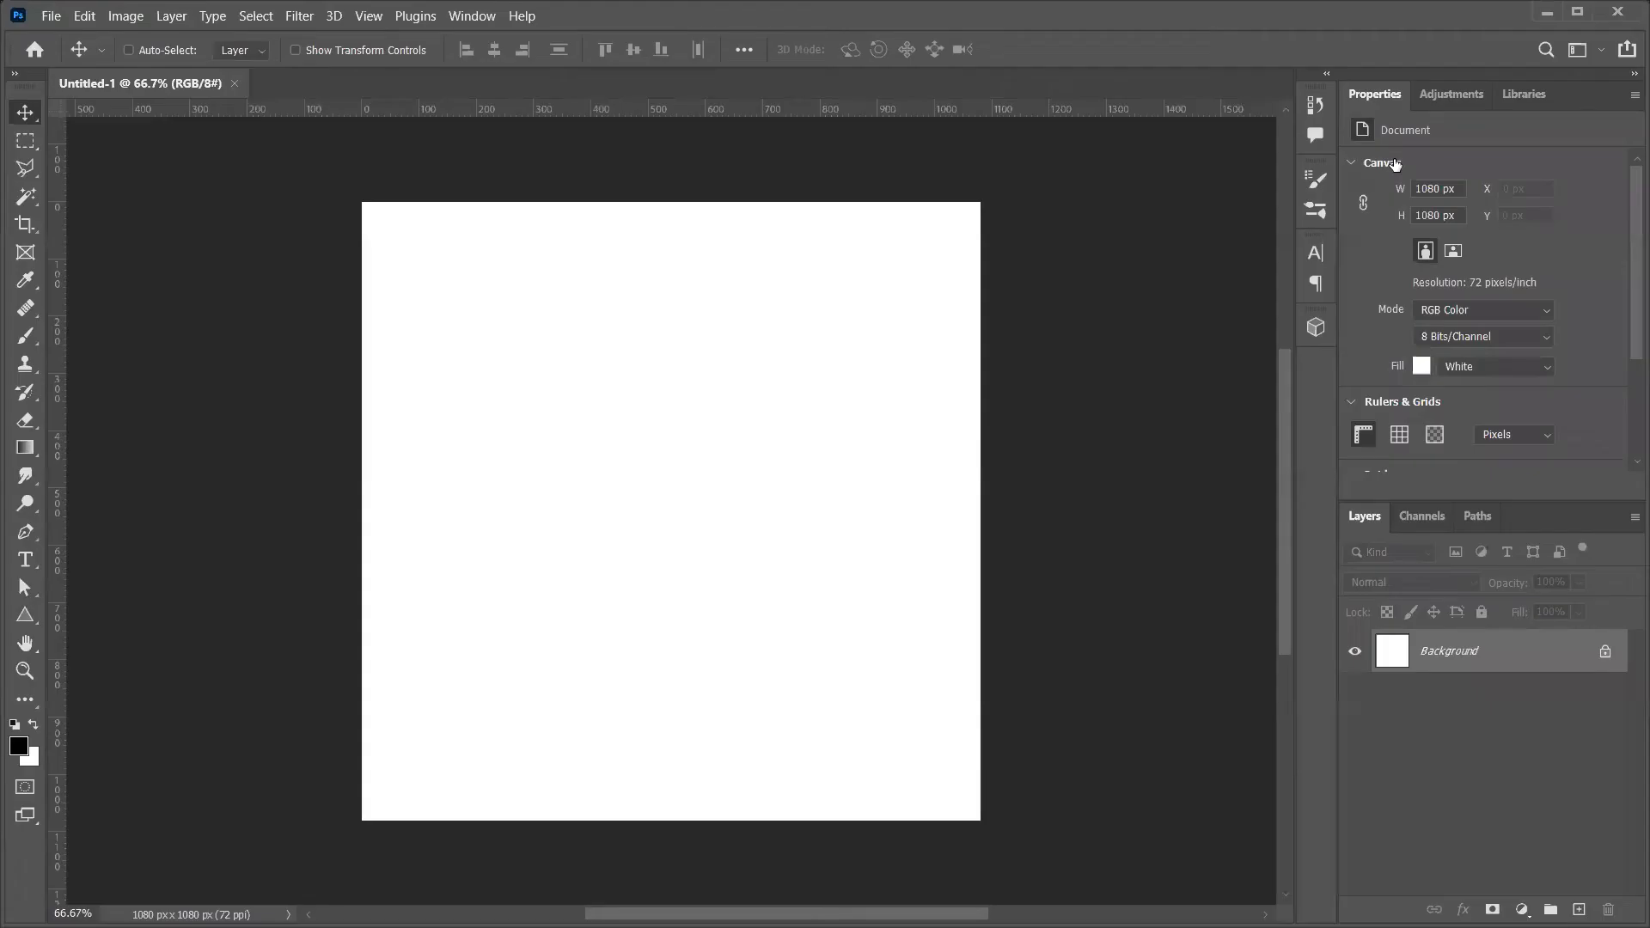
# Delete the three logo-stamped photos from the Test folder and place Make JPG_0003_4.jpg in the new document
pyautogui.hotkey('alt', 'Tab')
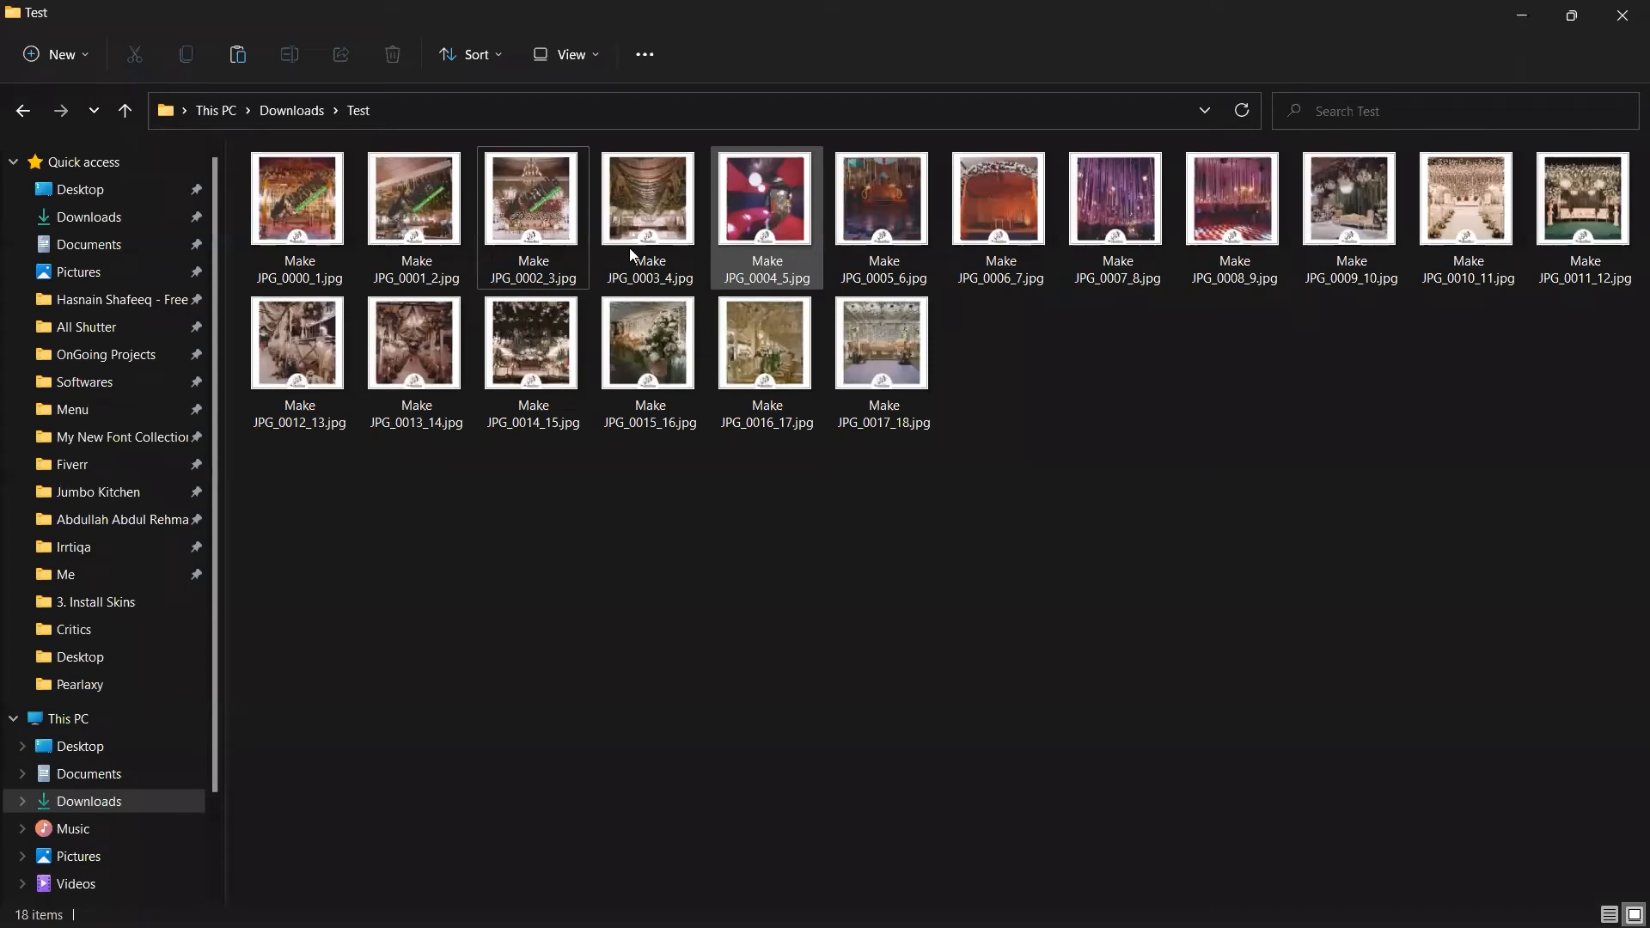
pyautogui.press('Home')
pyautogui.hotkey('shift', 'Right')
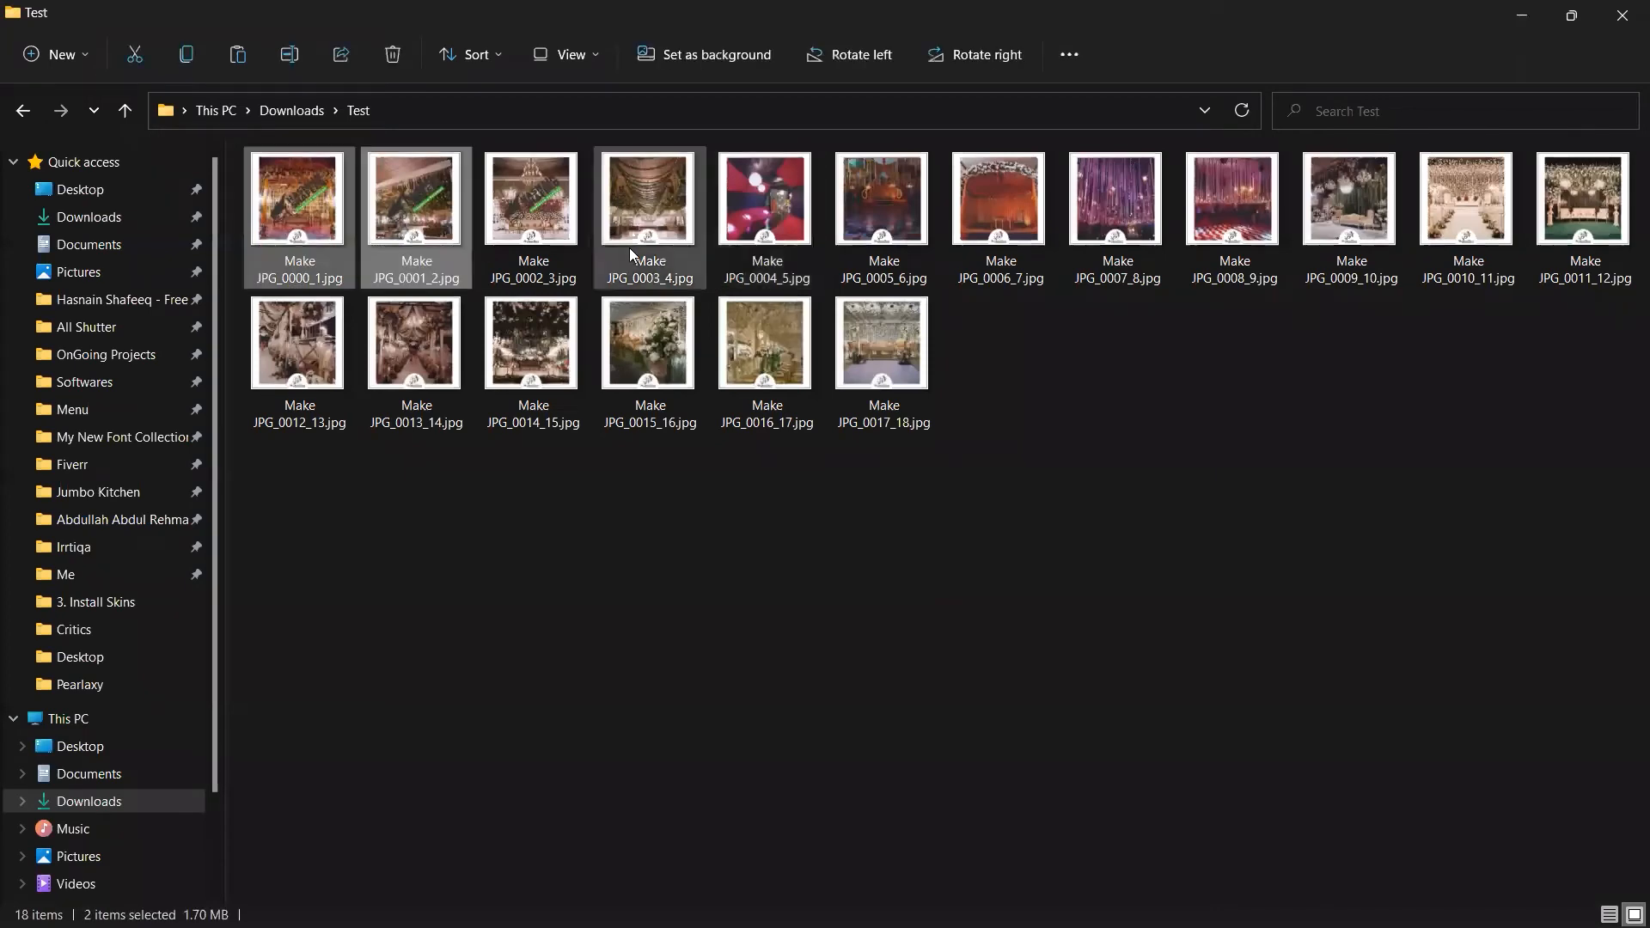
pyautogui.hotkey('shift', 'Right')
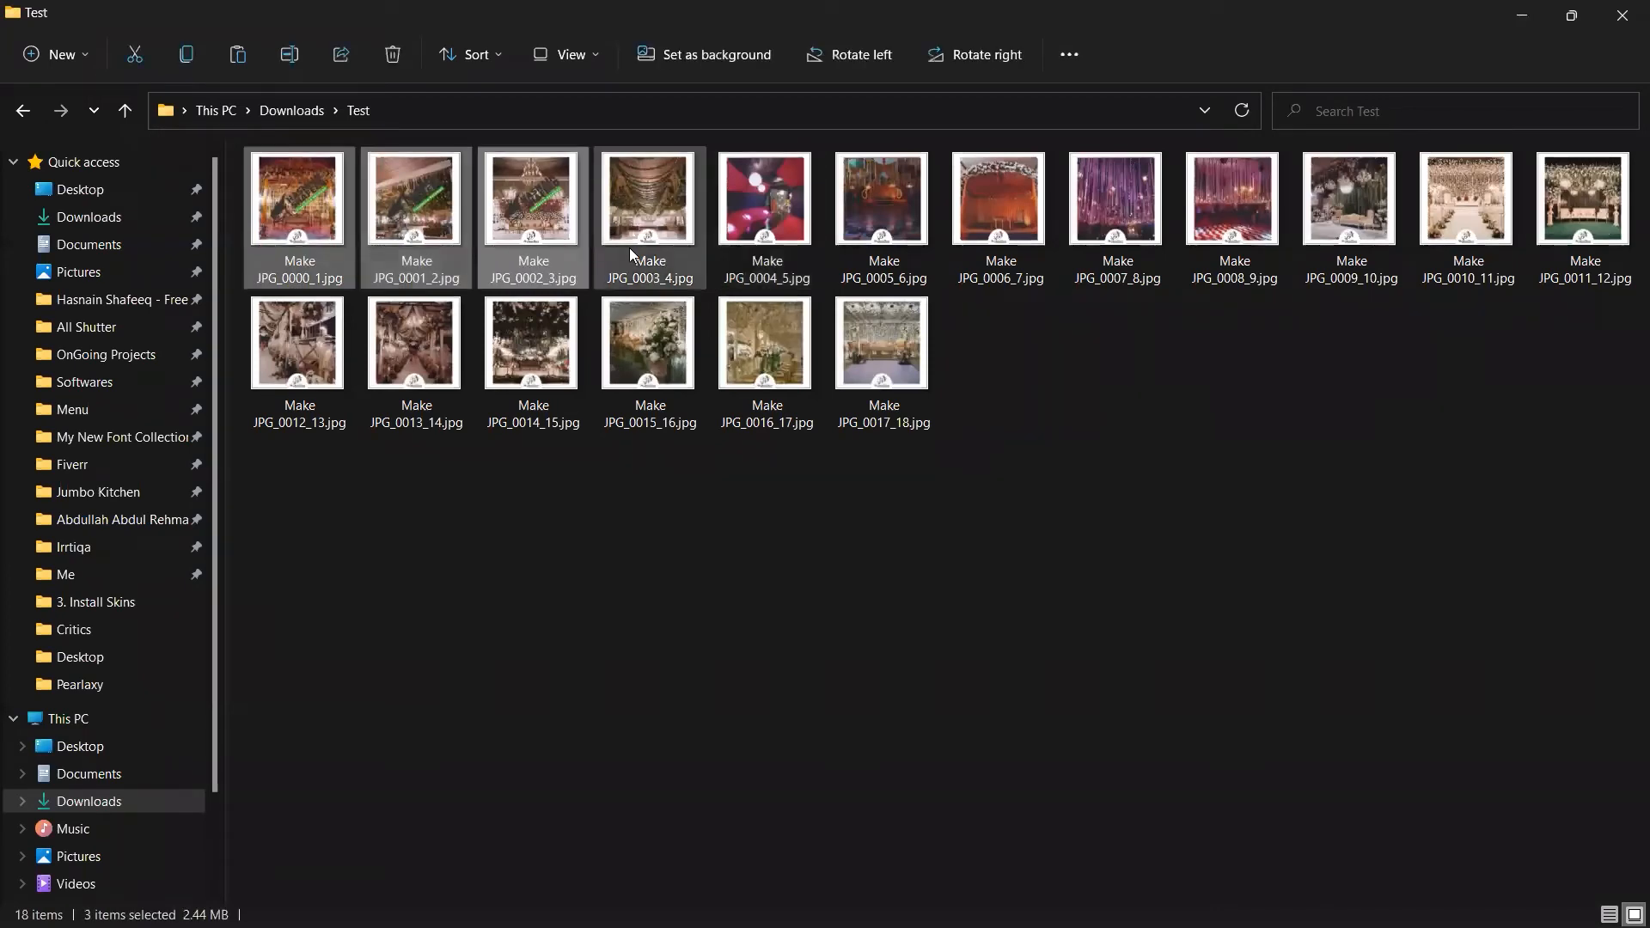
pyautogui.press('Delete')
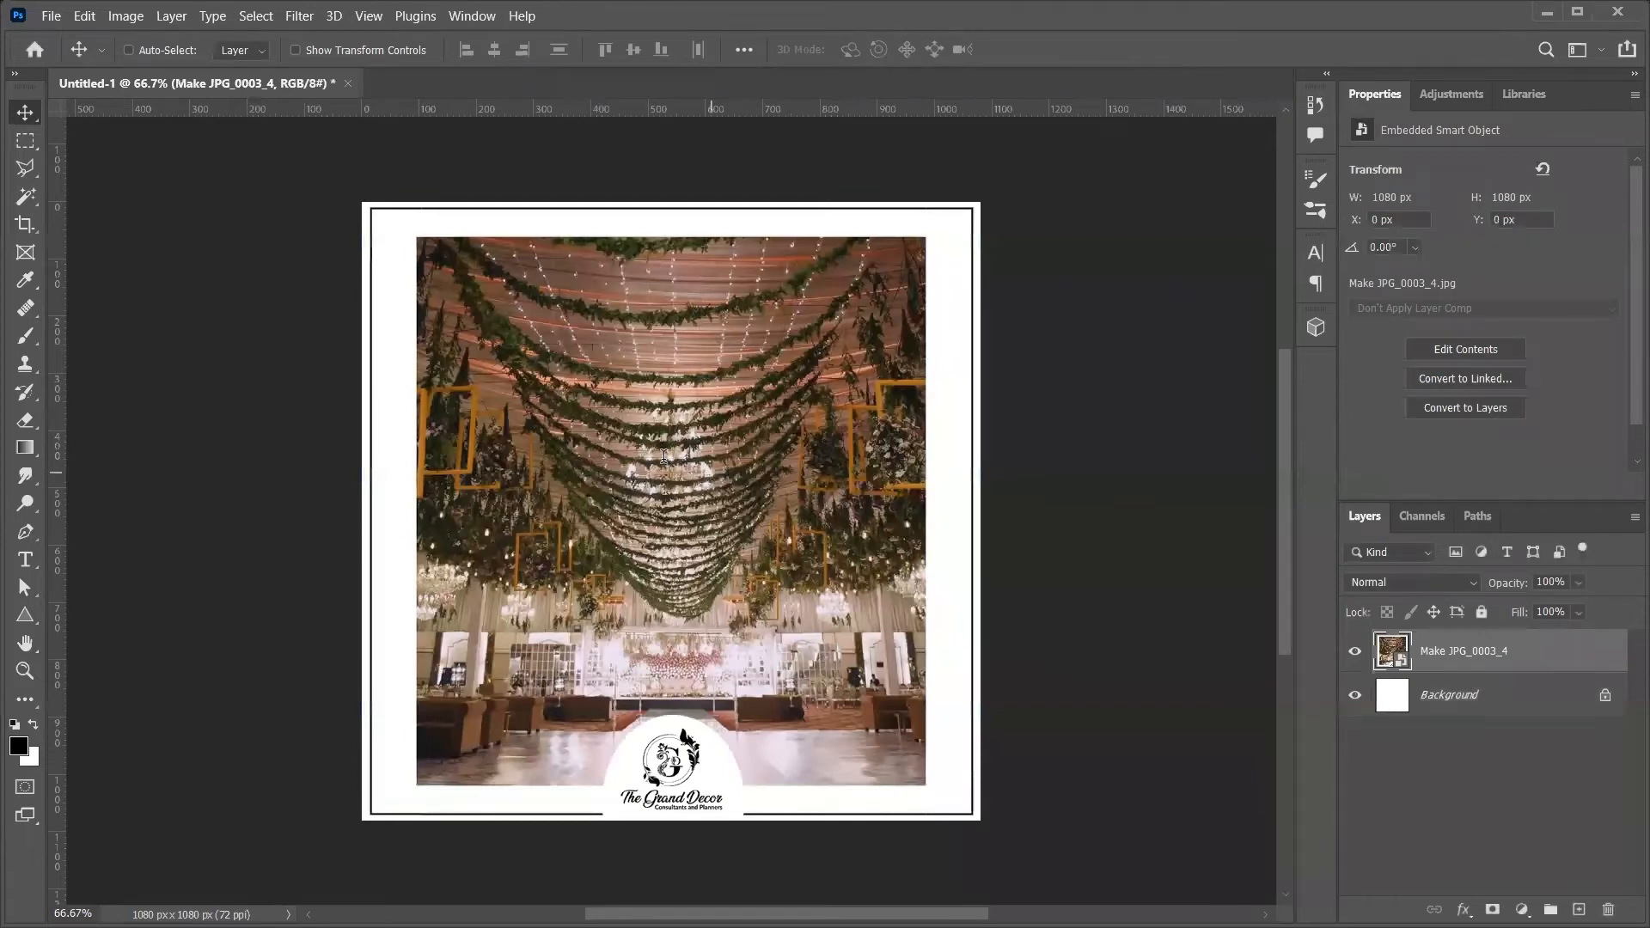
# Add a text layer reading HELLO over the middle of the placed photo
pyautogui.press('t')
pyautogui.click(664, 456)
pyautogui.write('HELLO')
pyautogui.press('Return')
pyautogui.write('v')
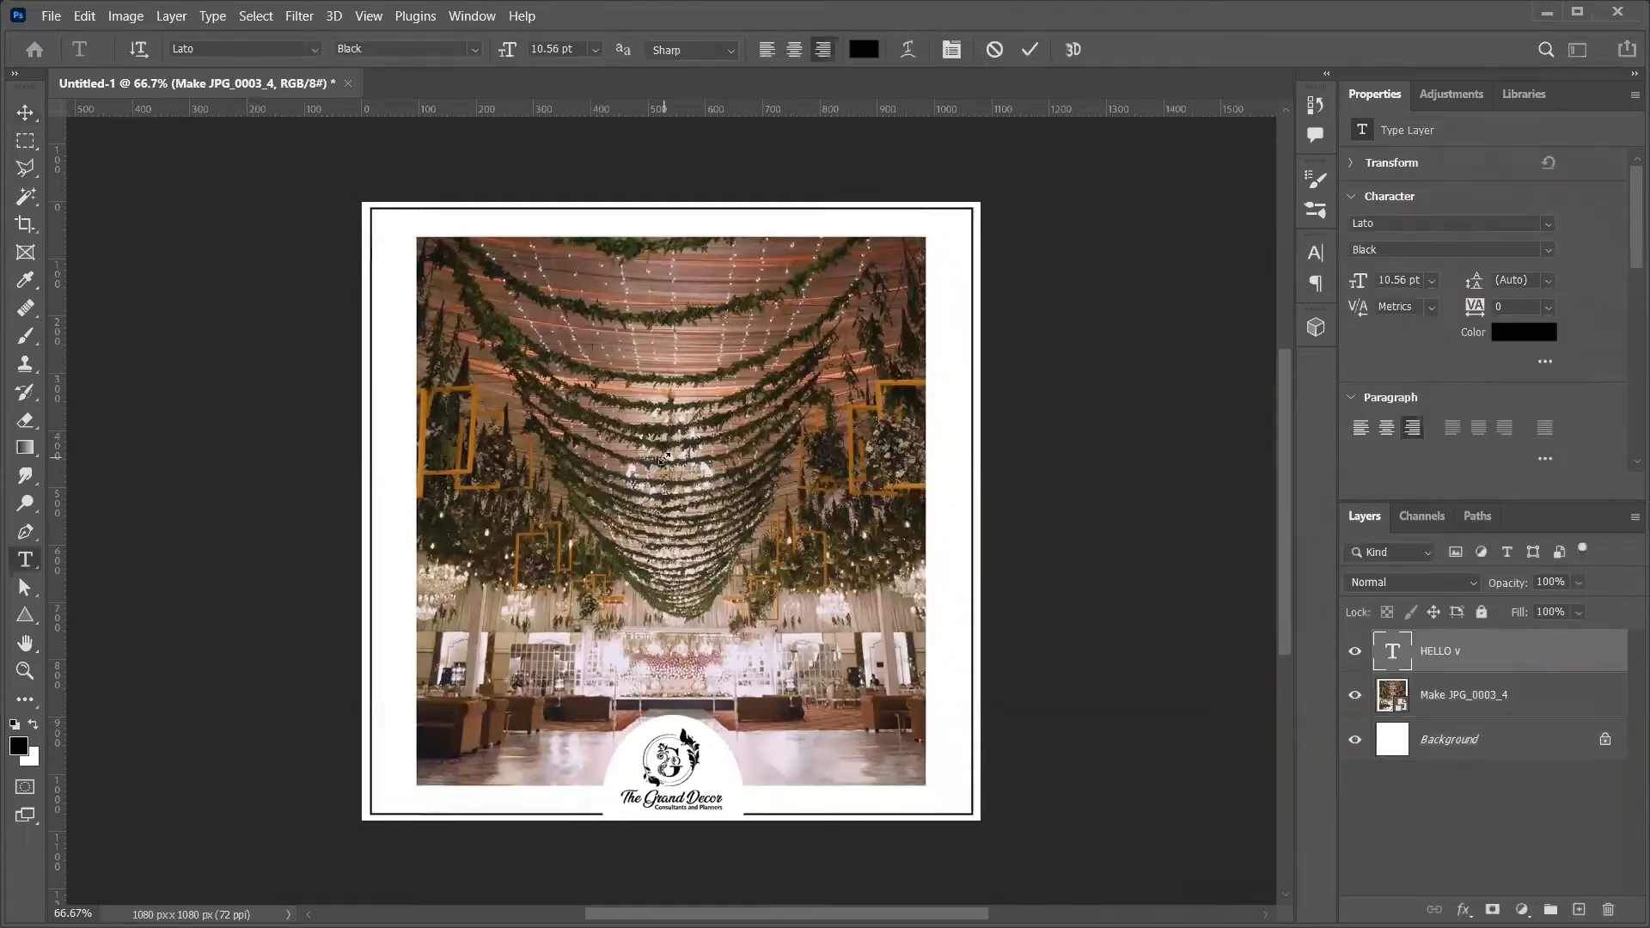
# Enlarge the HELLO text to about 236 pt across the upper part of the photo and delete the stray v below it
pyautogui.hotkey('ctrl', 't')
pyautogui.moveTo(665, 455); pyautogui.dragTo(905, 351)
pyautogui.press('Return')
pyautogui.doubleClick(860, 510)
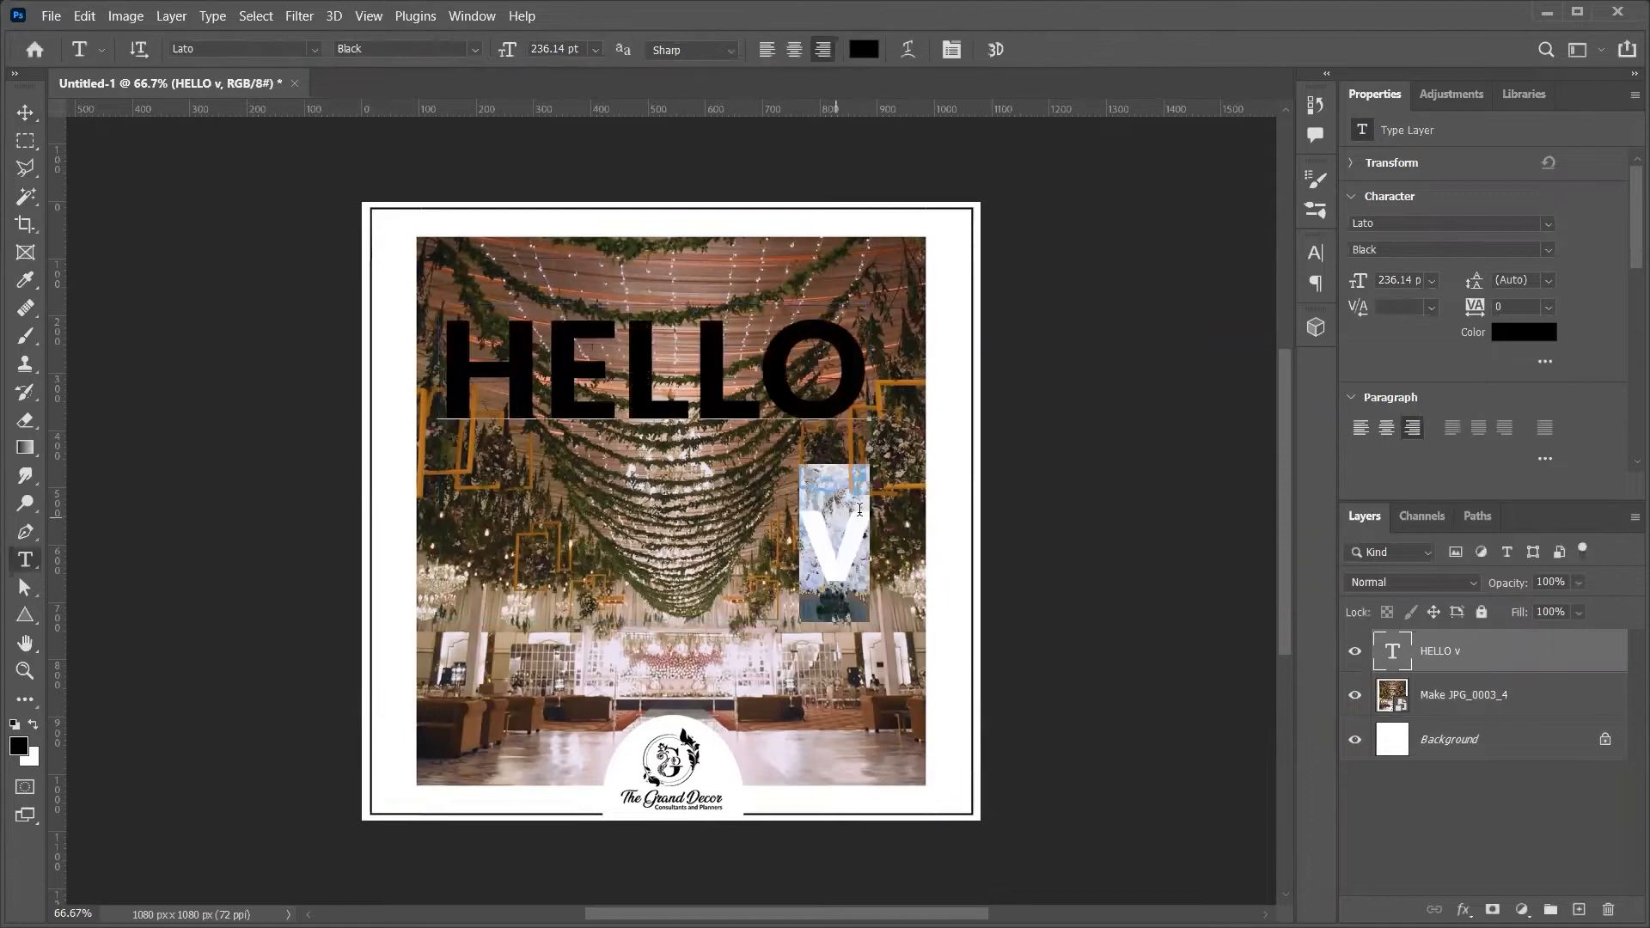
pyautogui.press('BackSpace')
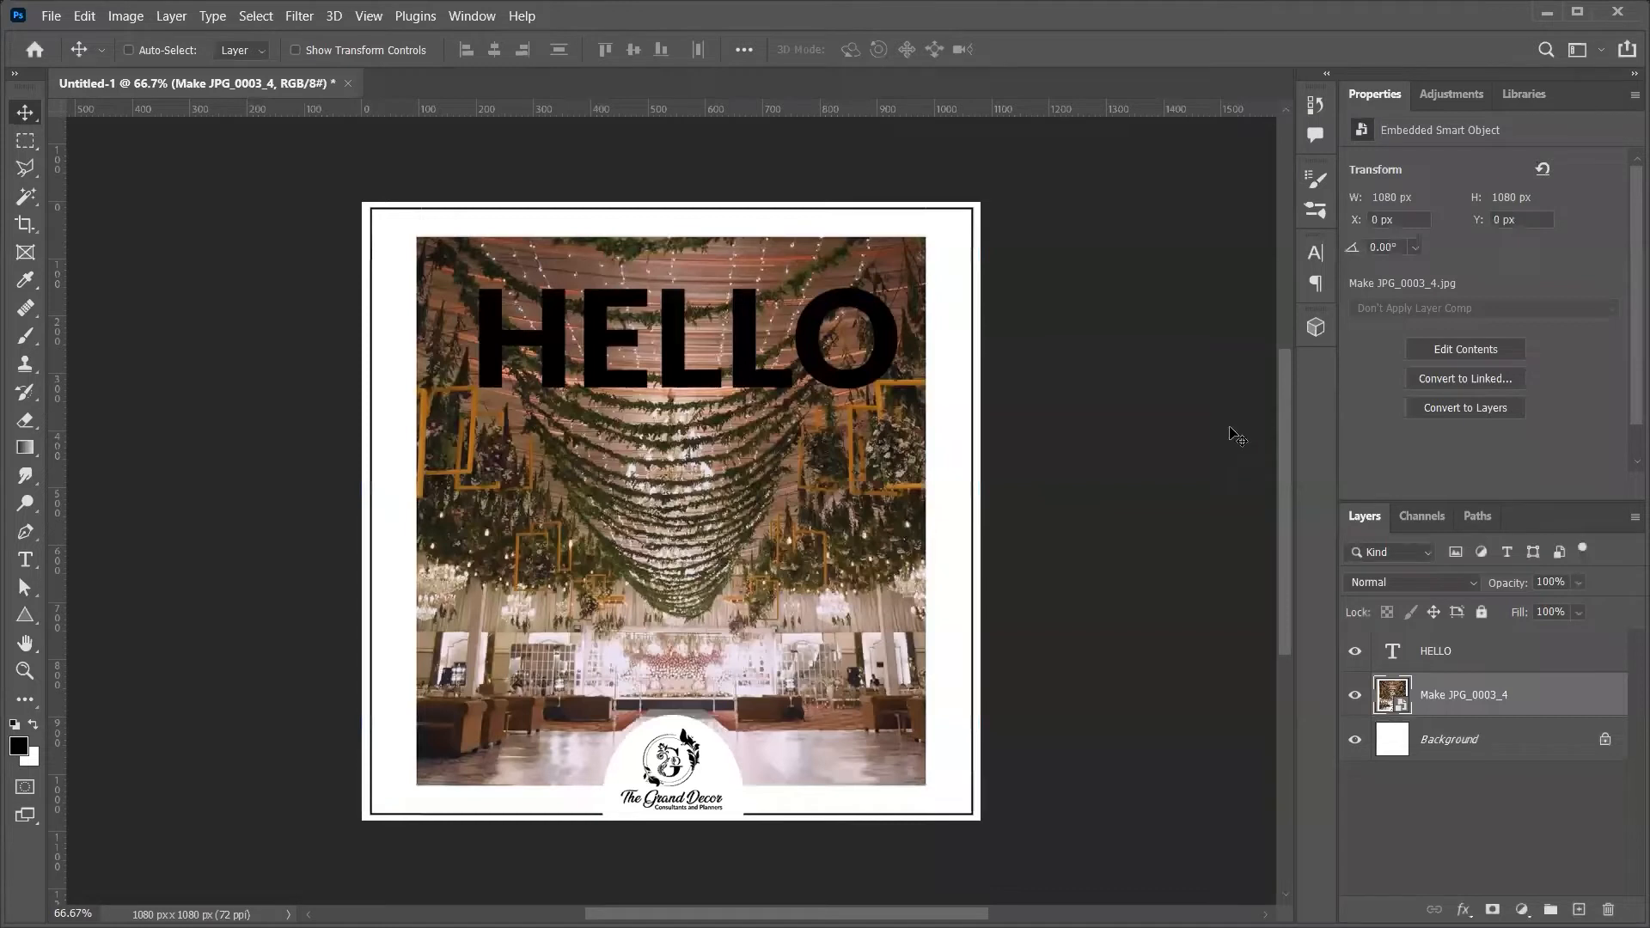
# Duplicate the HELLO text layer, then group the original HELLO with Make JPG_0003_4 and hide that group
pyautogui.keyDown('shift'); pyautogui.click(1500, 662); pyautogui.keyUp('shift')
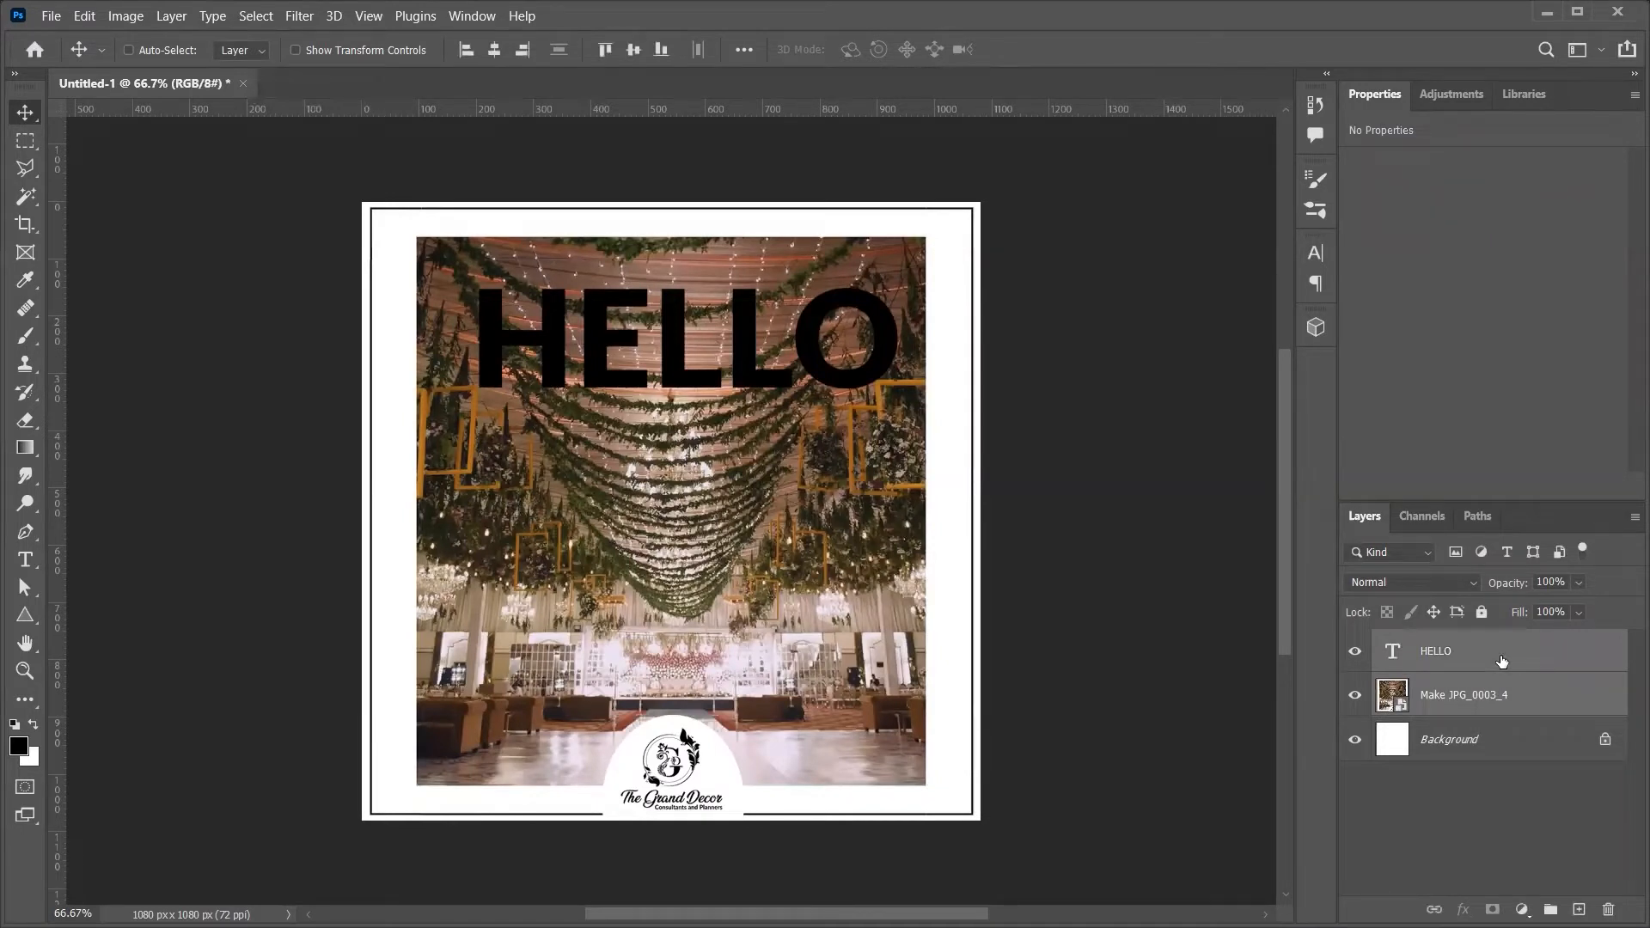
pyautogui.click(1502, 661)
pyautogui.hotkey('ctrl', 'j')
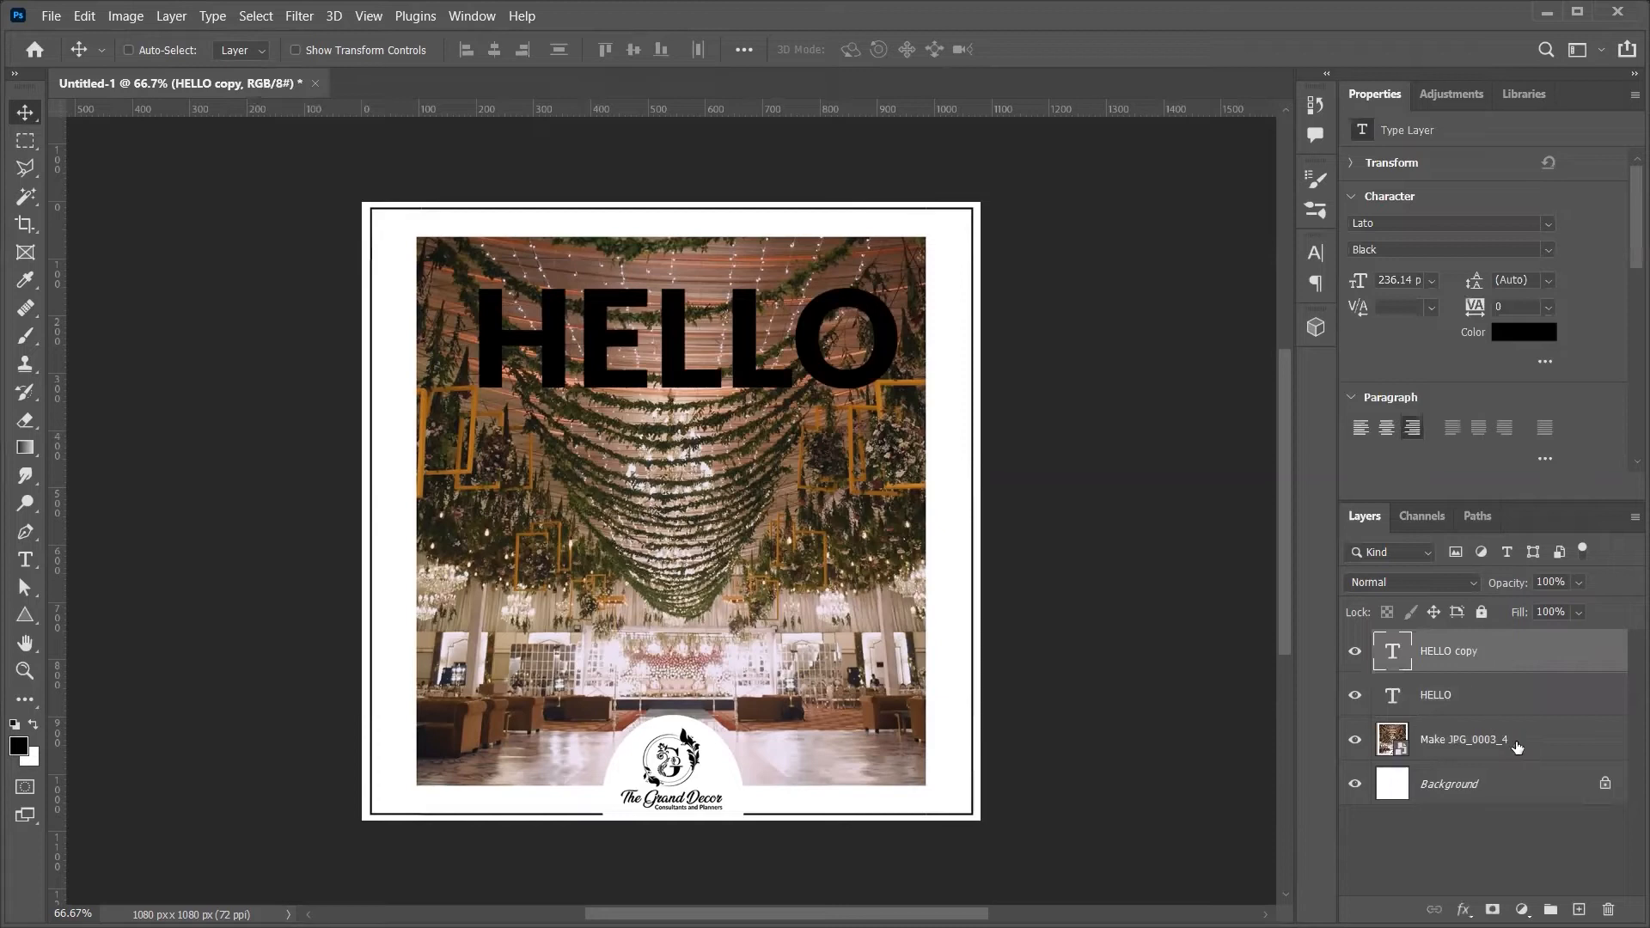
pyautogui.hotkey('alt', '[')
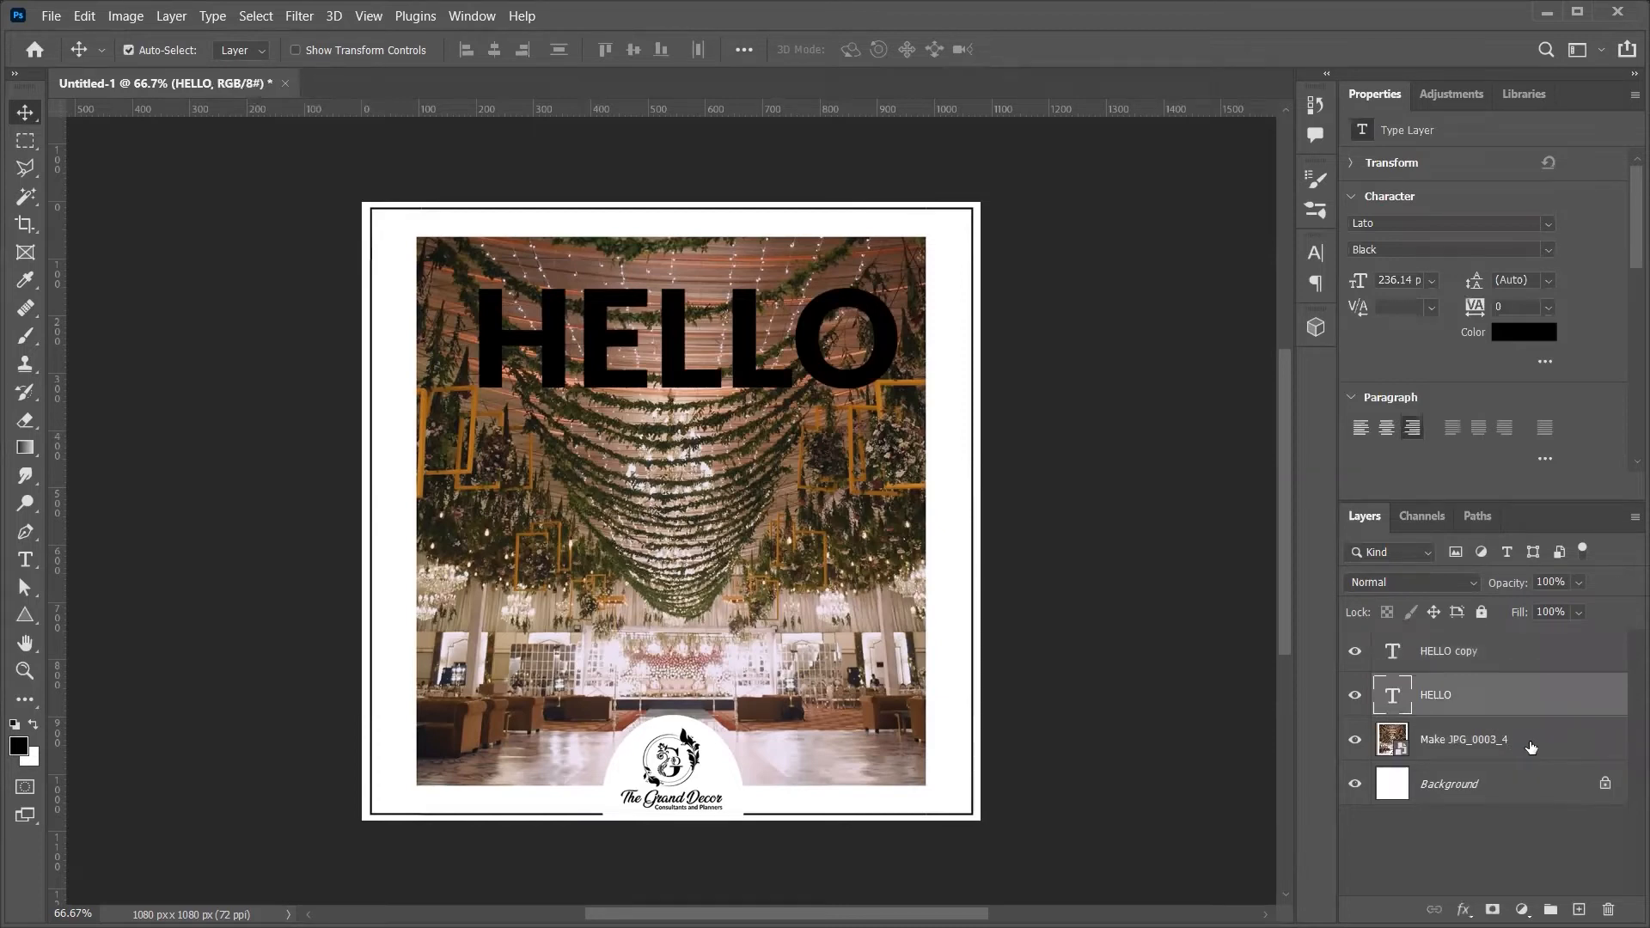
pyautogui.keyDown('ctrl'); pyautogui.click(1531, 747); pyautogui.keyUp('ctrl')
pyautogui.hotkey('ctrl', 'g')
pyautogui.click(1360, 689)
# Place Make JPG_0004_5.jpg from the Test folder, duplicate the HELLO text, and group the lower text copy with the photo
pyautogui.hotkey('alt', 'Tab')
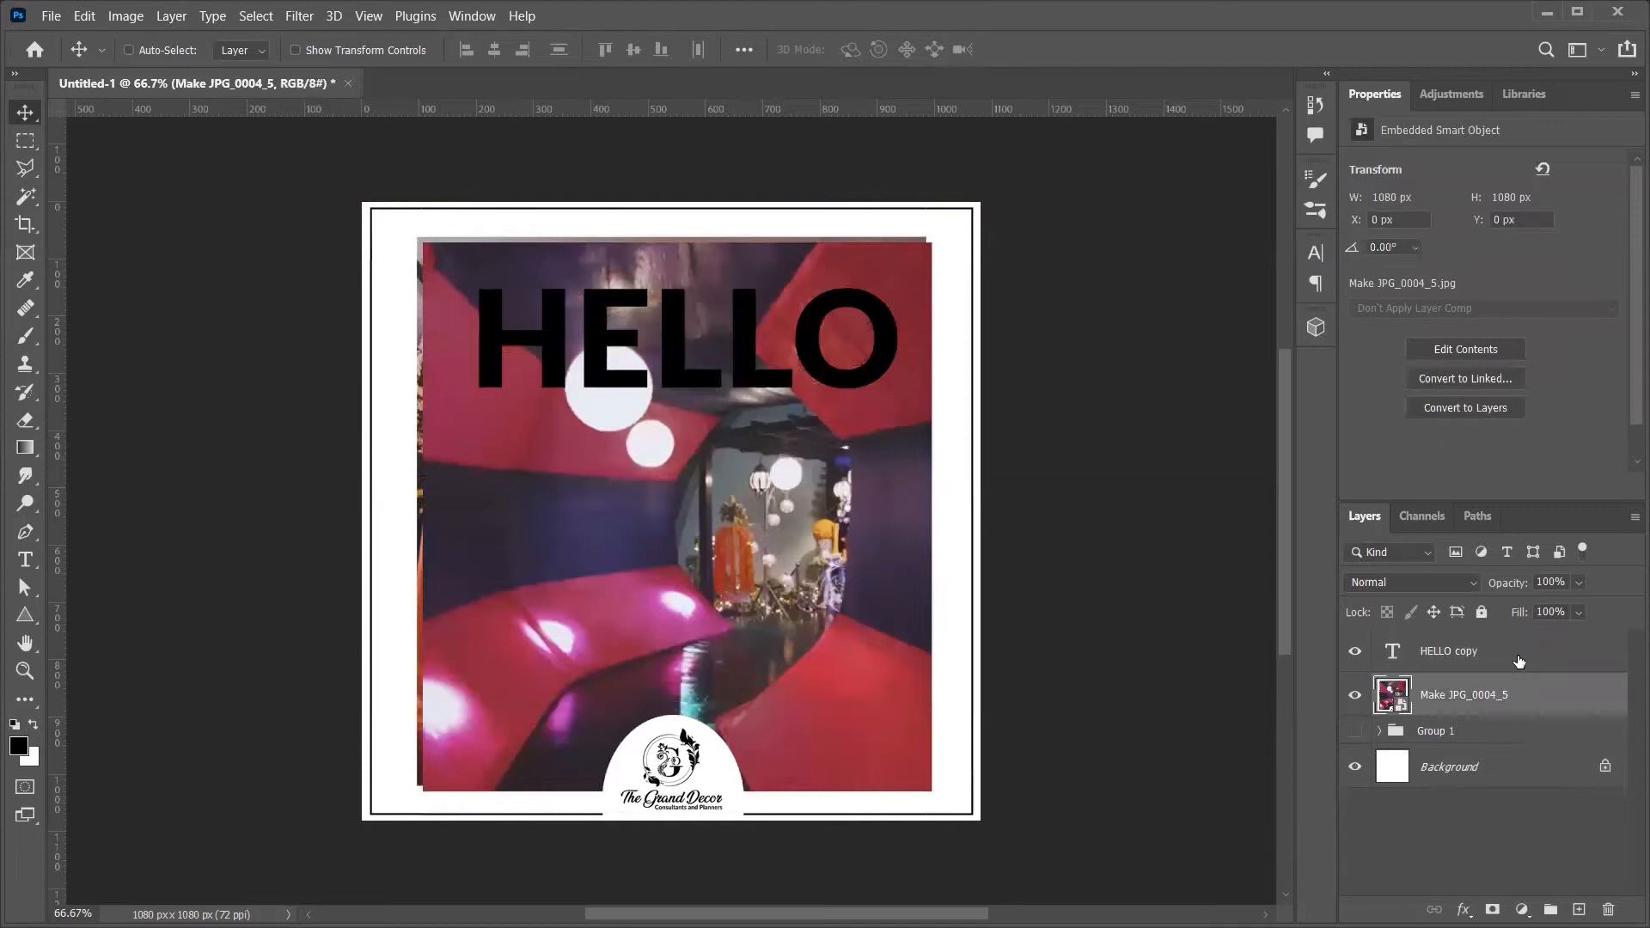
pyautogui.click(1519, 662)
pyautogui.hotkey('ctrl', 'j')
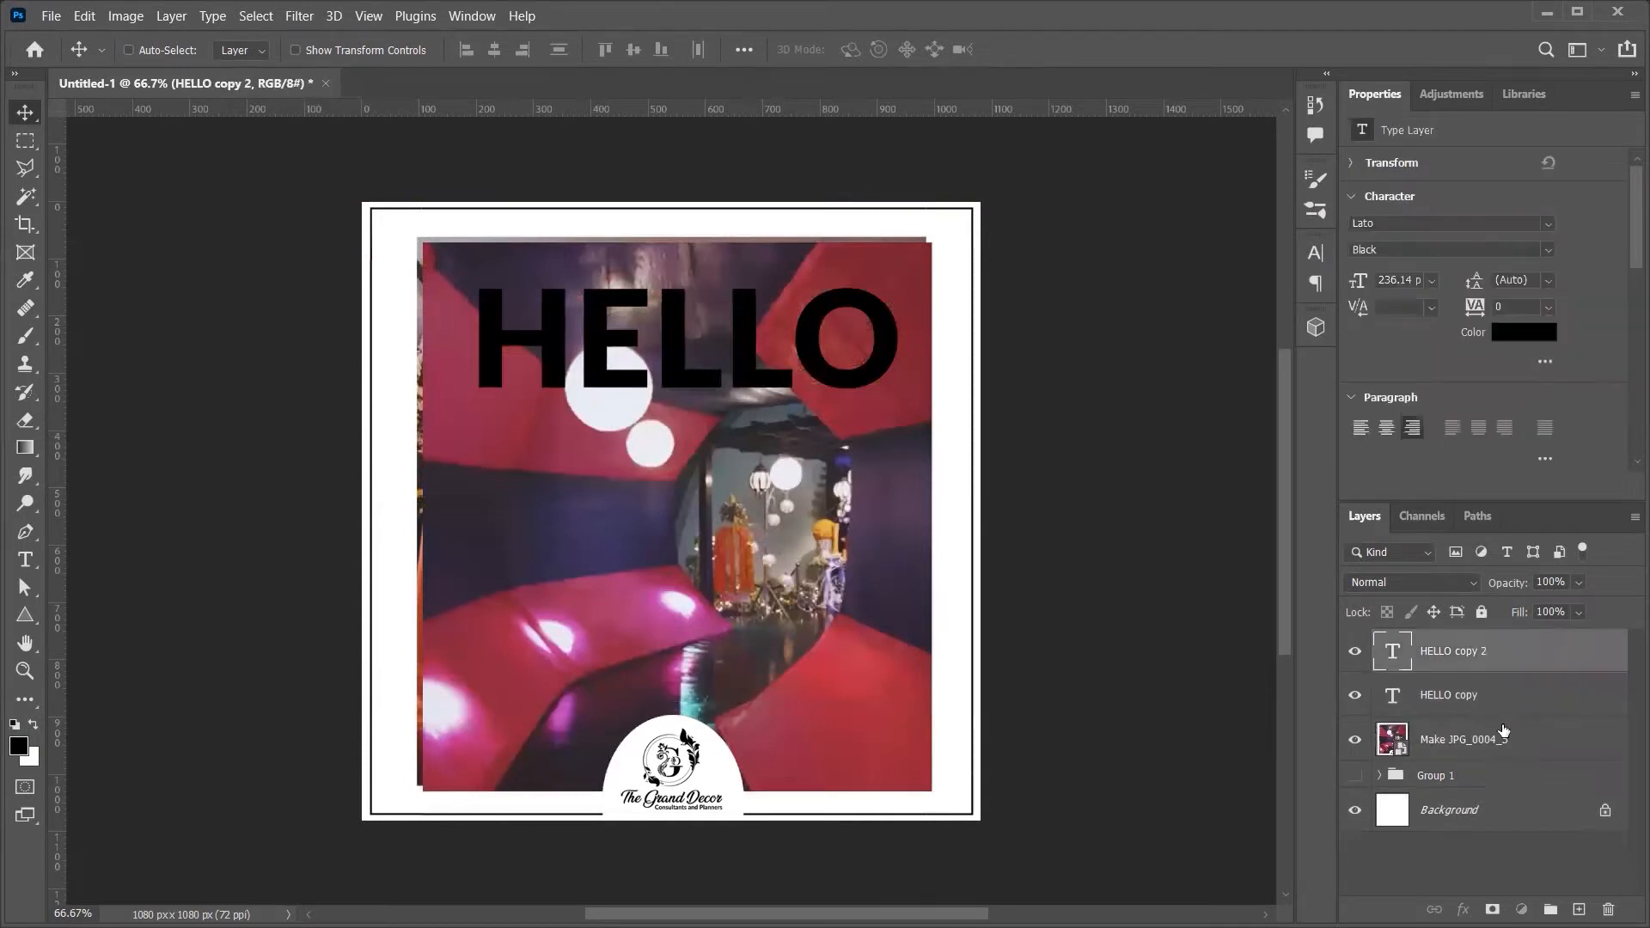
pyautogui.click(1513, 710)
pyautogui.keyDown('shift'); pyautogui.click(1527, 747); pyautogui.keyUp('shift')
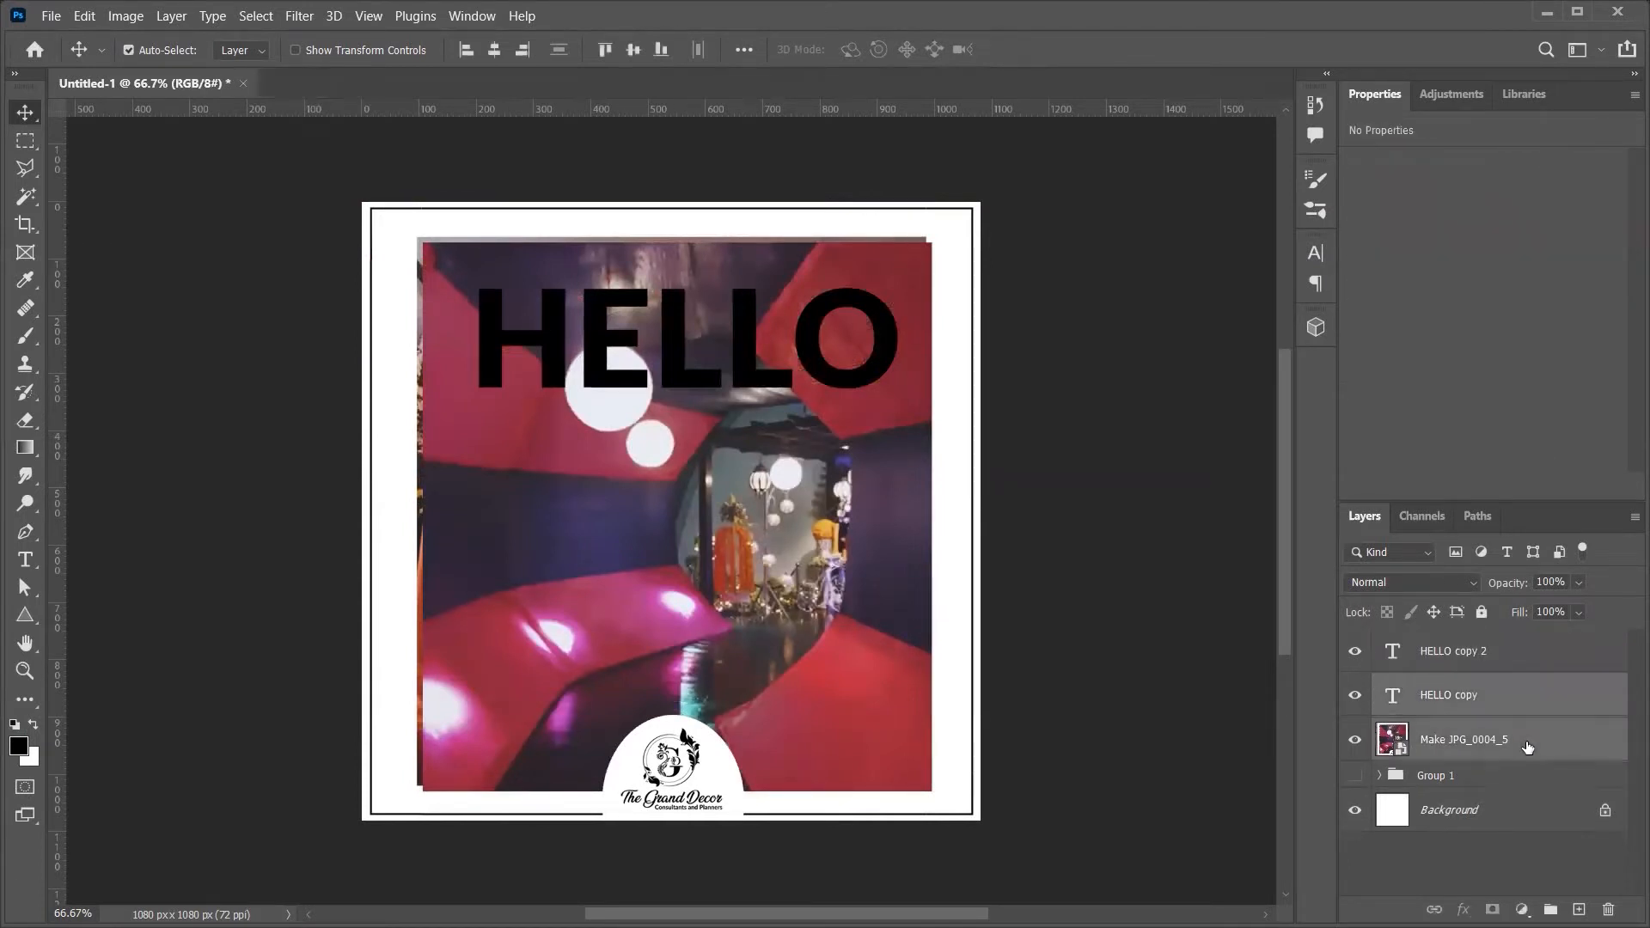
pyautogui.hotkey('ctrl', 'g')
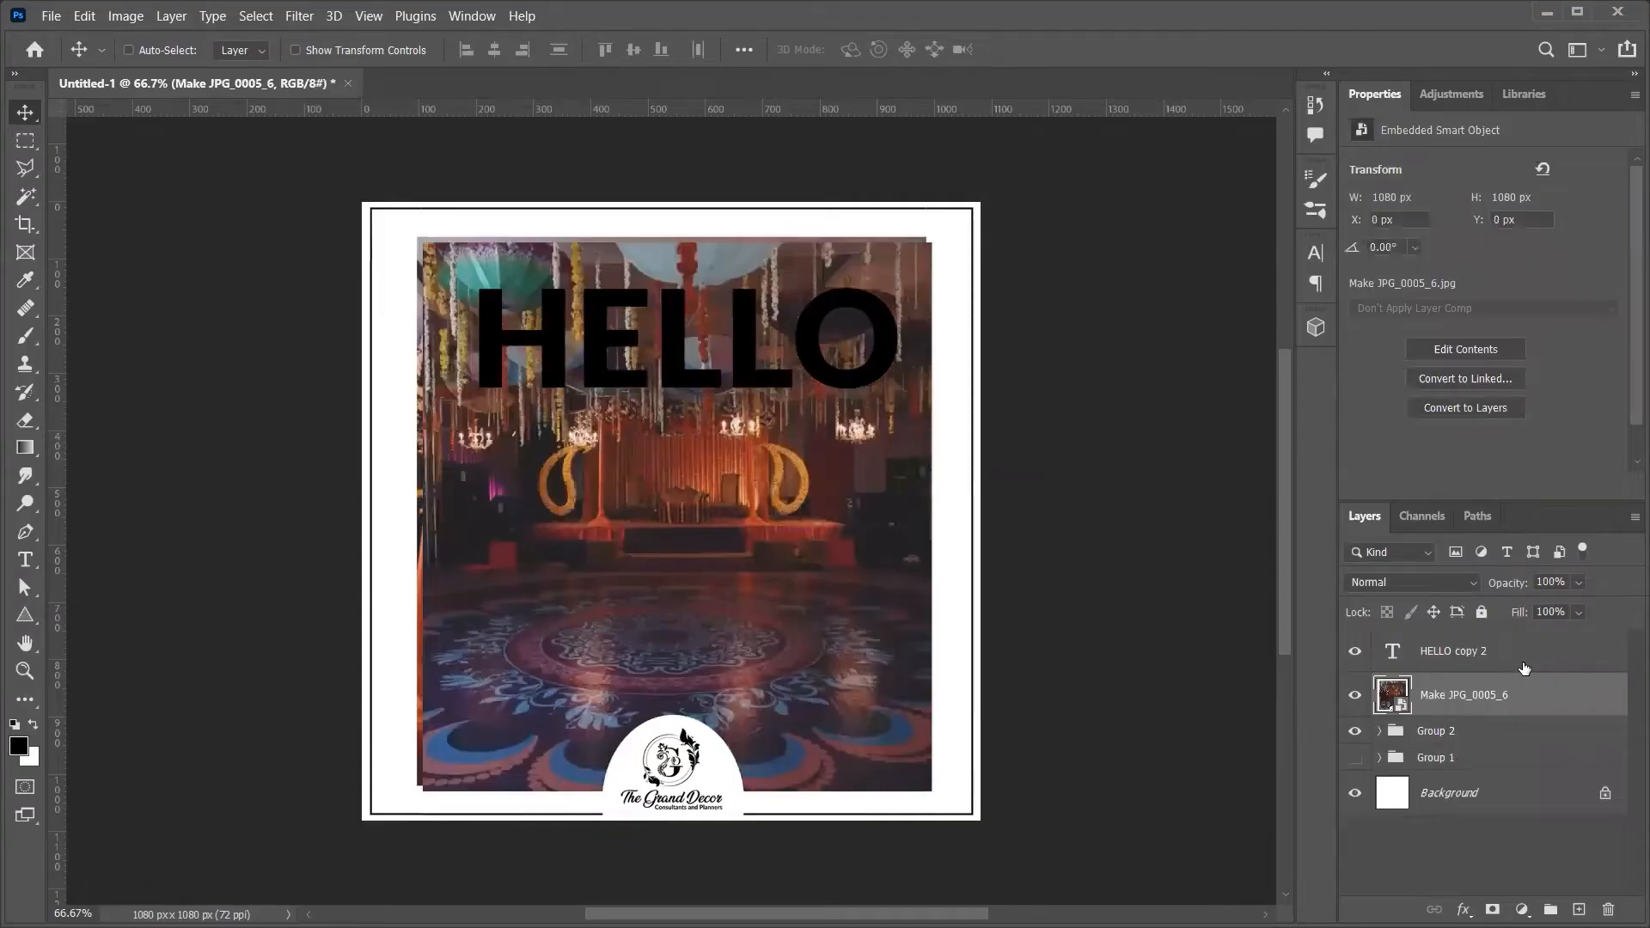
# Duplicate the HELLO text above Make JPG_0005_6 and group one text copy with that photo
pyautogui.click(1525, 669)
pyautogui.hotkey('ctrl', 'j')
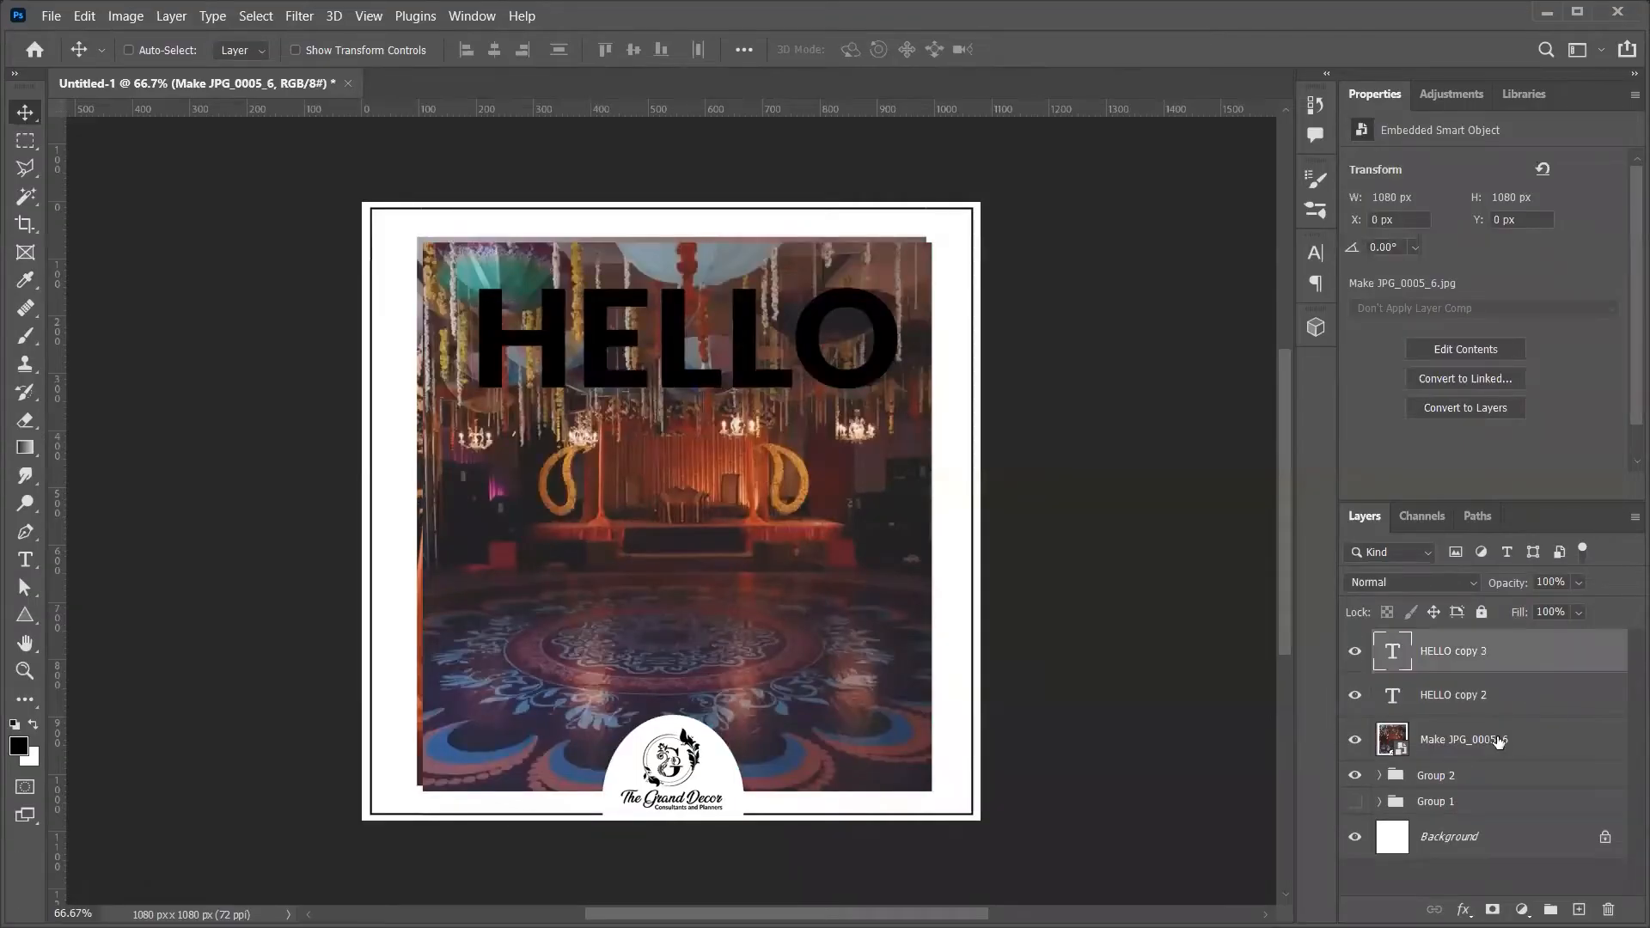
pyautogui.keyDown('ctrl'); pyautogui.click(1586, 748); pyautogui.keyUp('ctrl')
pyautogui.hotkey('ctrl', 'g')
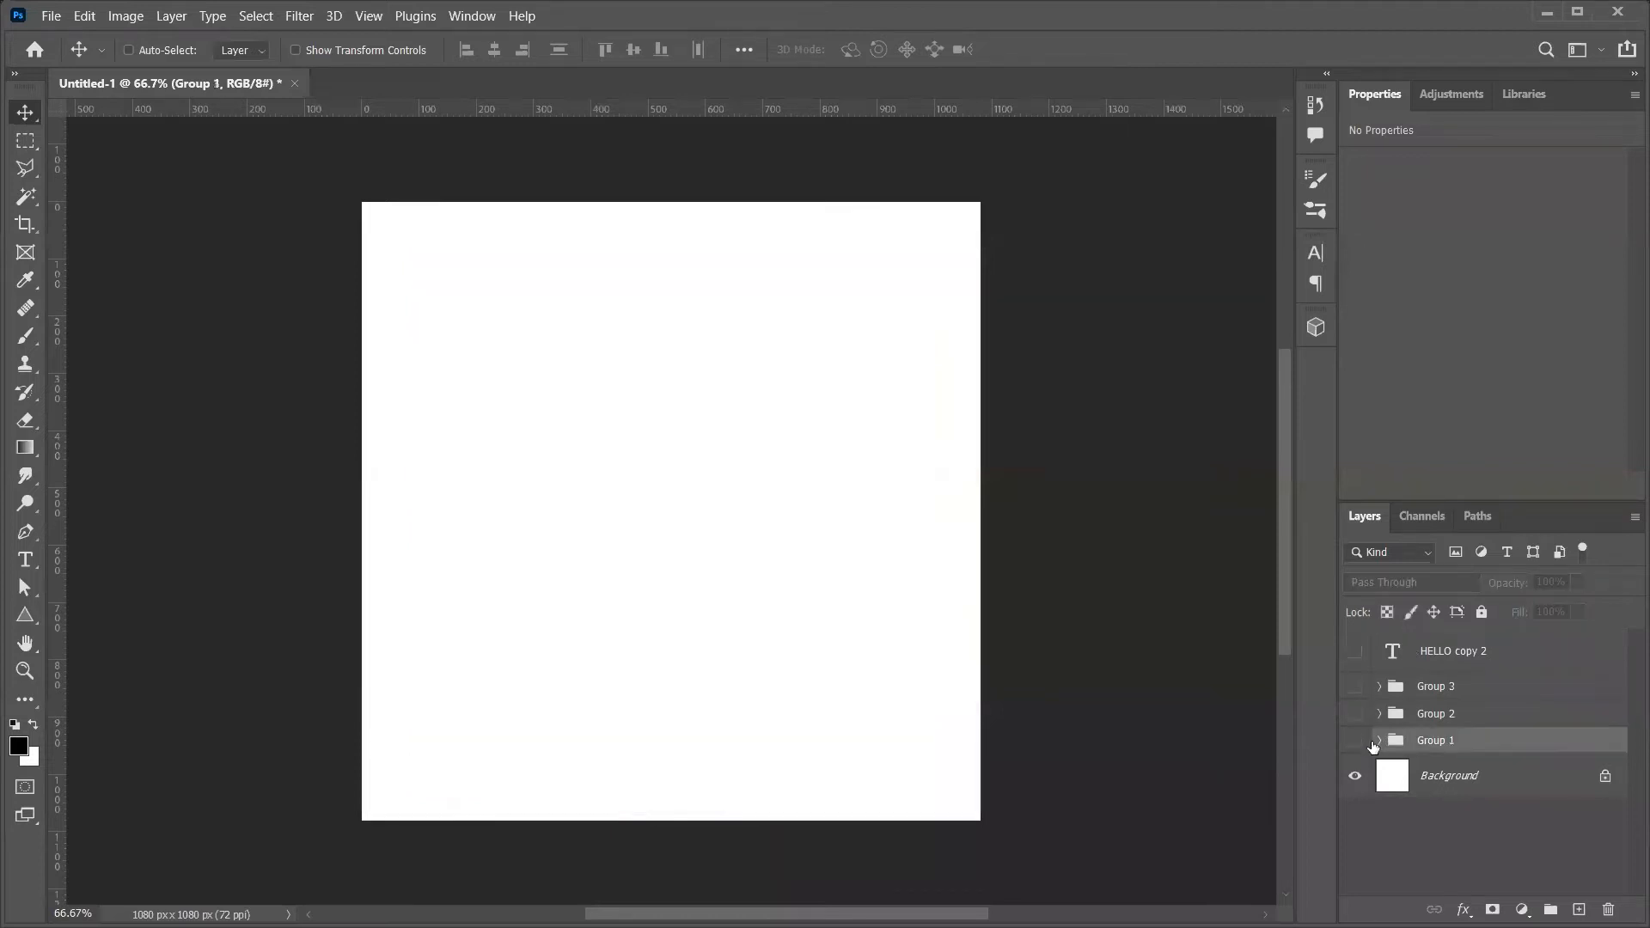
# Preview the photo groups individually by switching the visibility of Group 1 and Group 3
pyautogui.click(1356, 740)
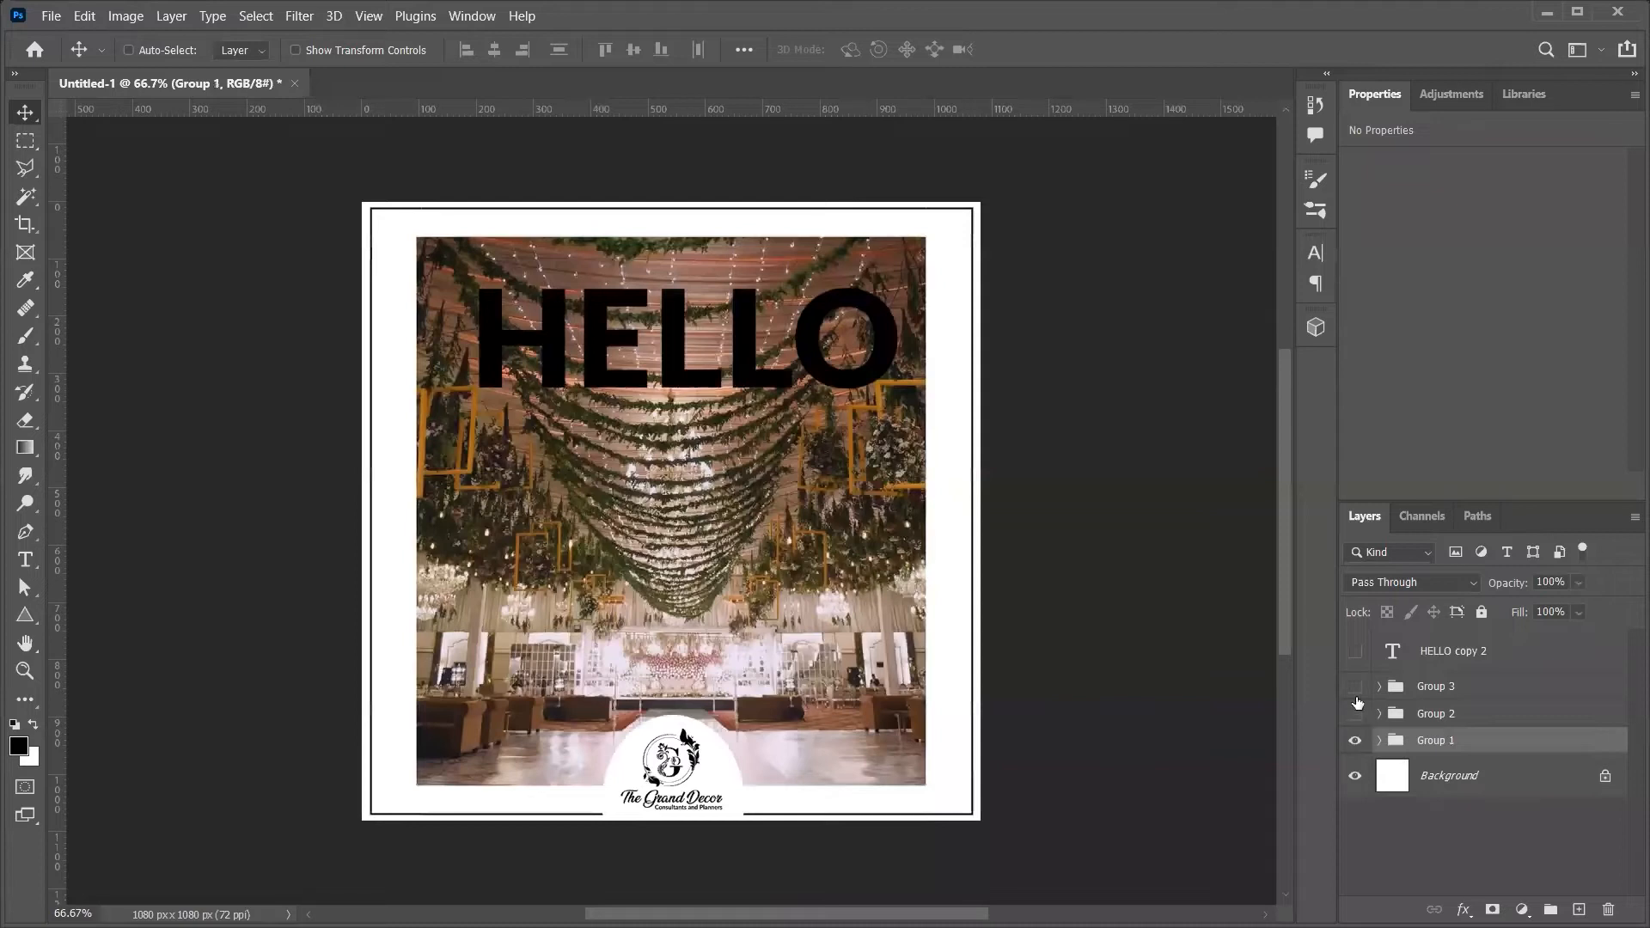
pyautogui.click(1357, 696)
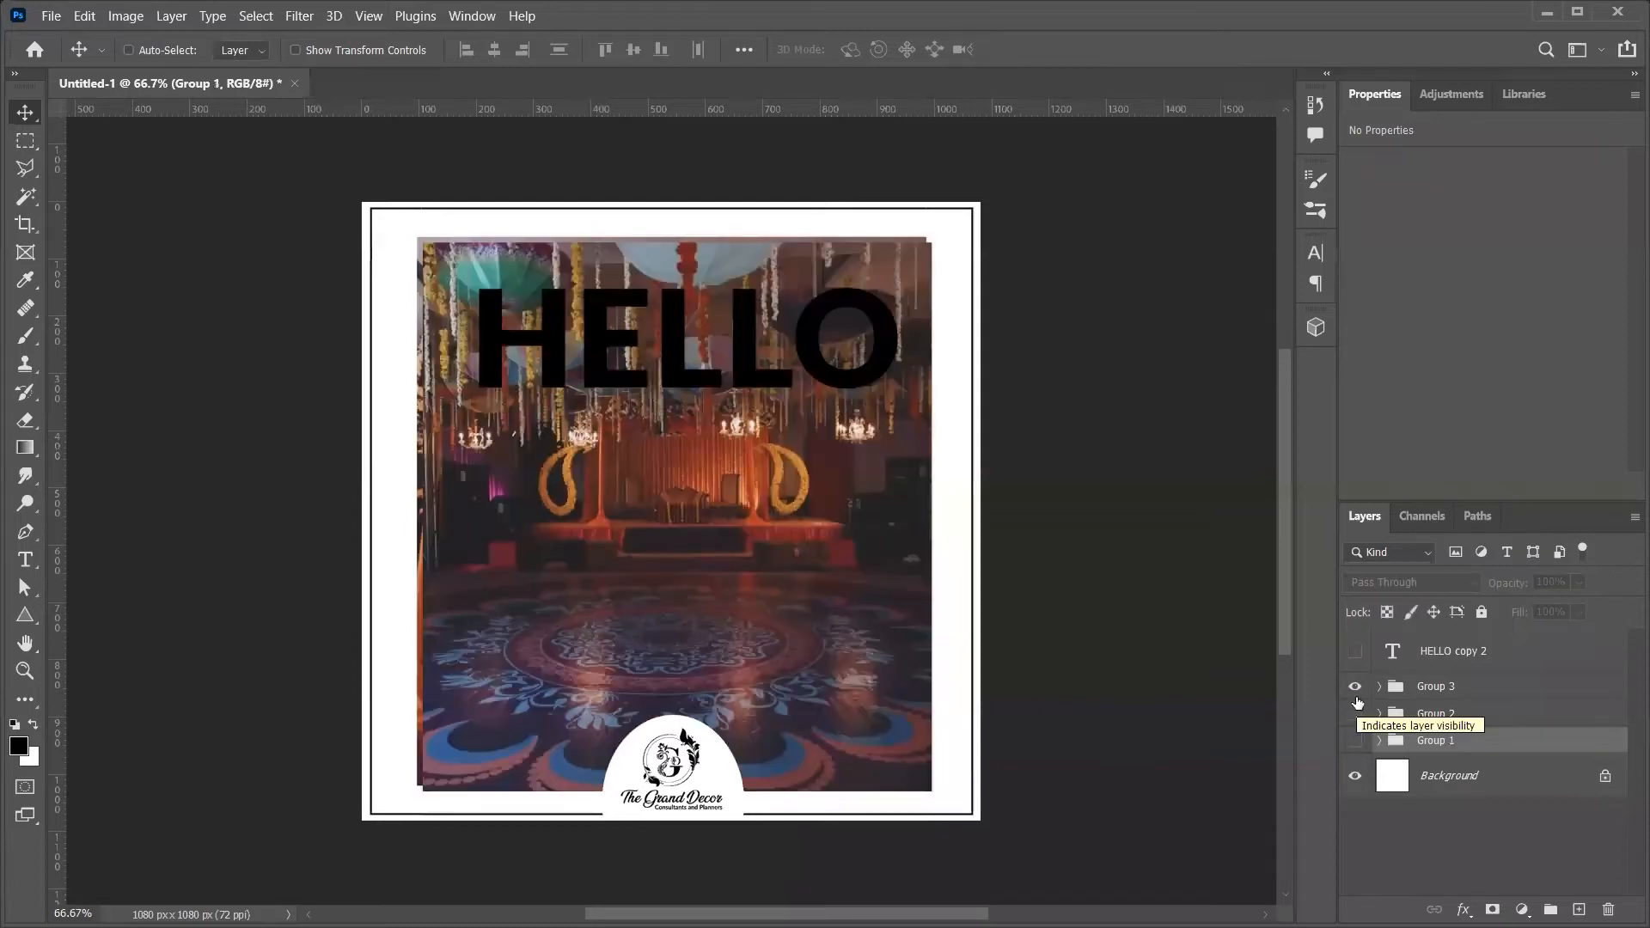
pyautogui.click(1355, 686)
# Show the remaining HELLO text, move Make JPG_0006_7 directly beneath it above the other groups, and group the two layers
pyautogui.click(1355, 651)
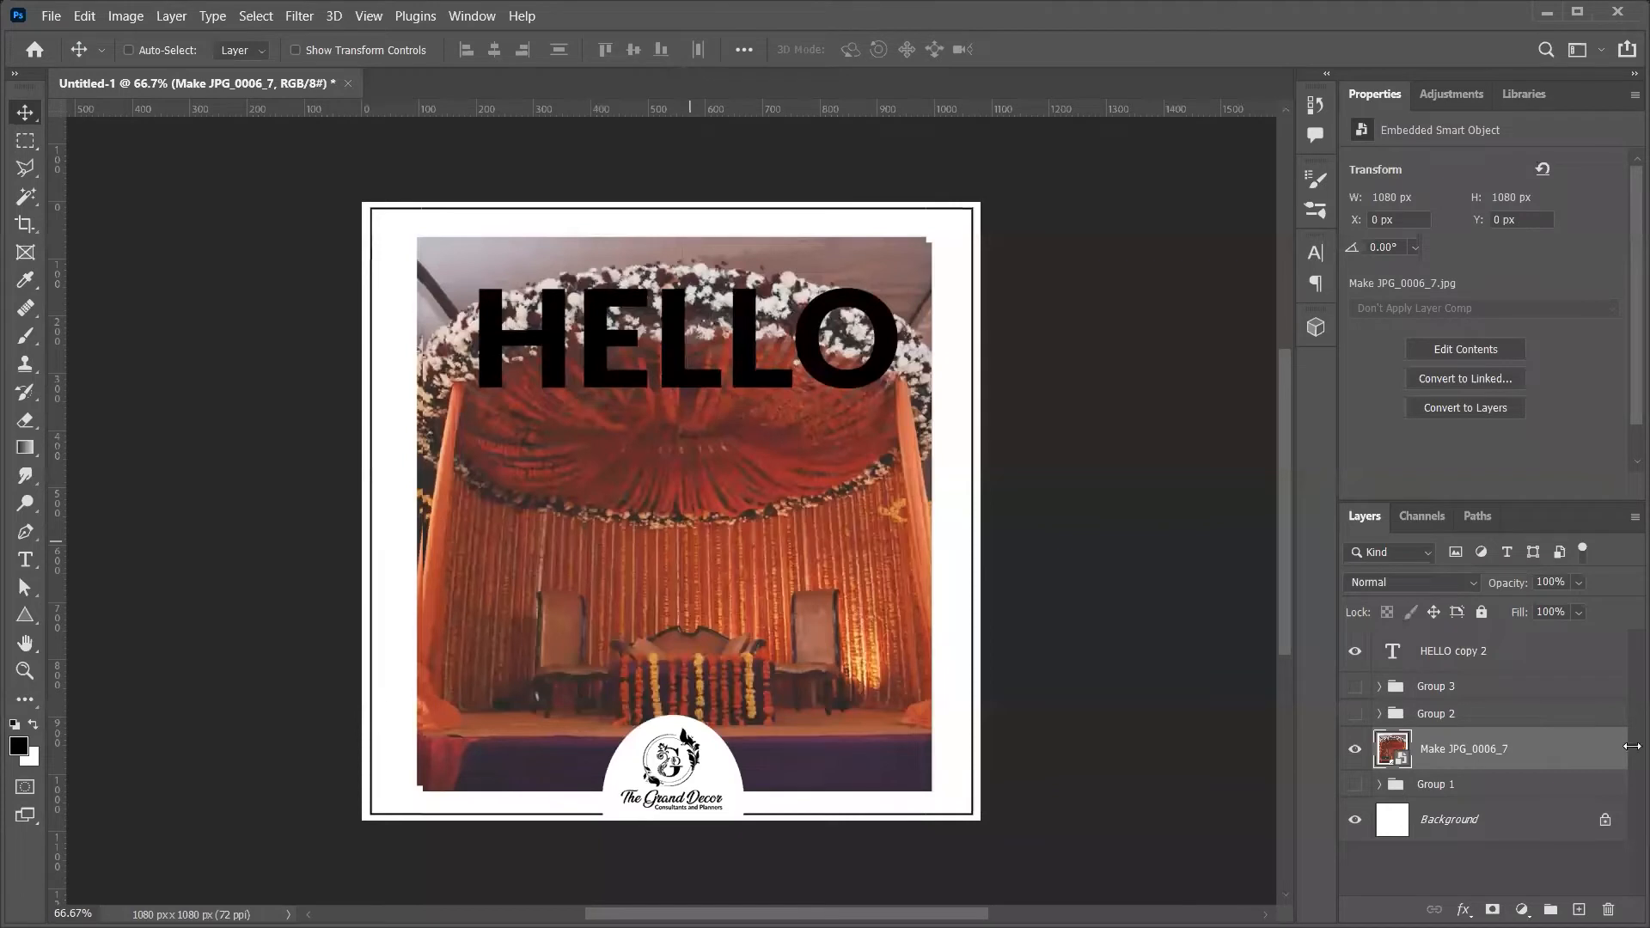
pyautogui.moveTo(1464, 749); pyautogui.dragTo(1519, 667)
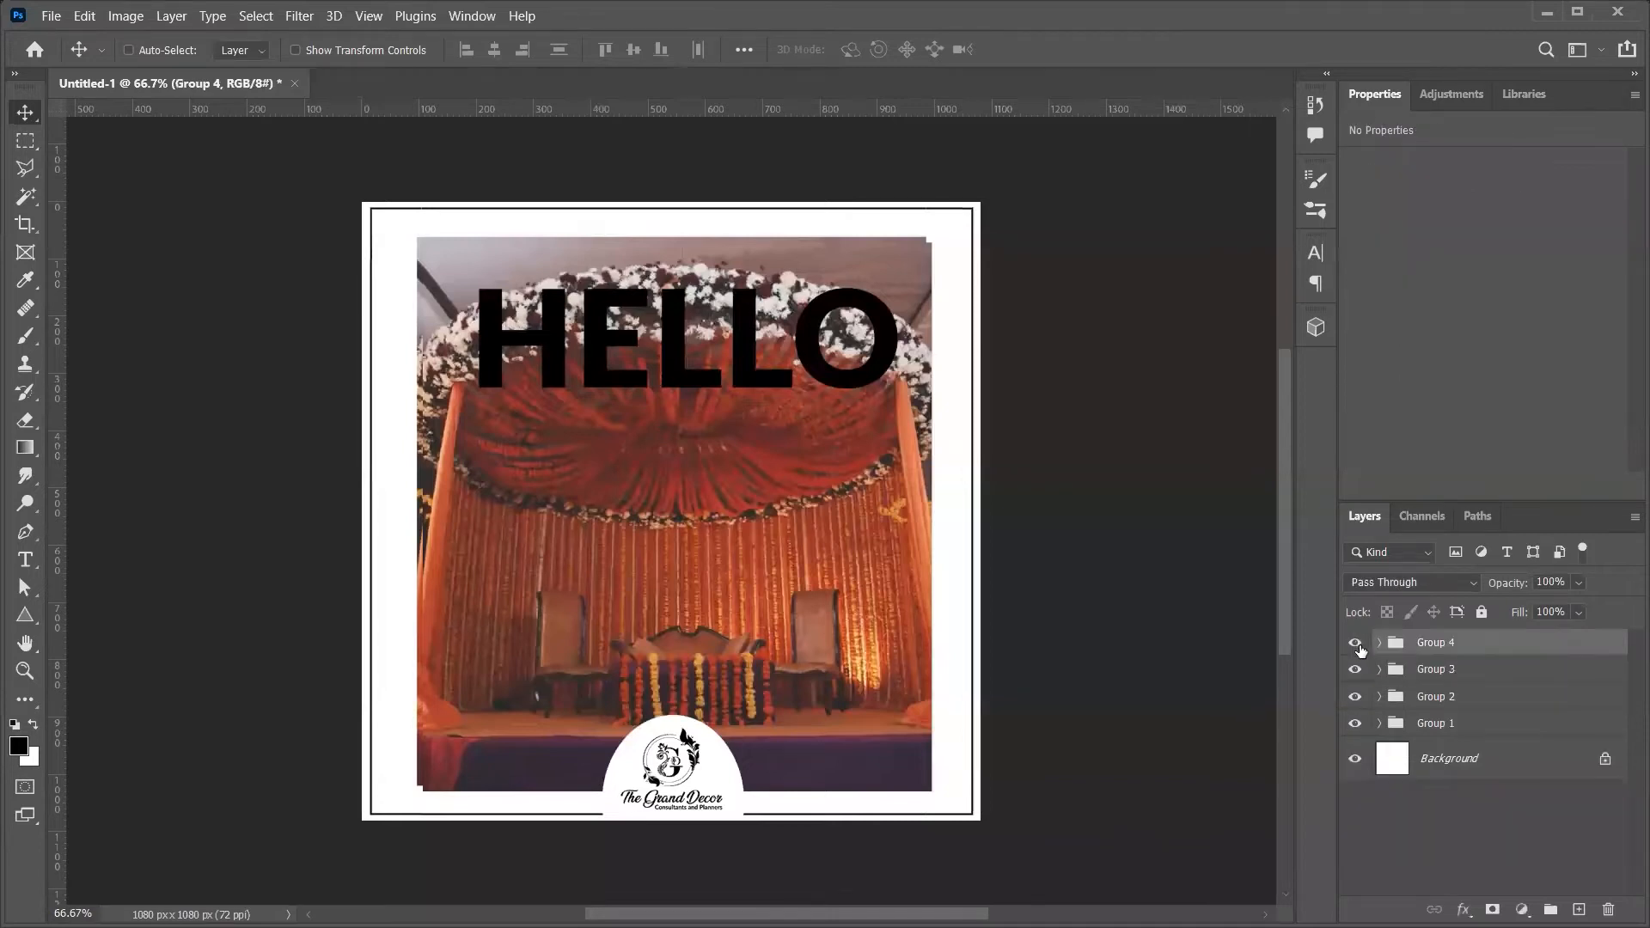
# Temporarily hide Group 4 and Group 3 to check the groups underneath, and show both again
pyautogui.click(1357, 644)
pyautogui.click(1356, 669)
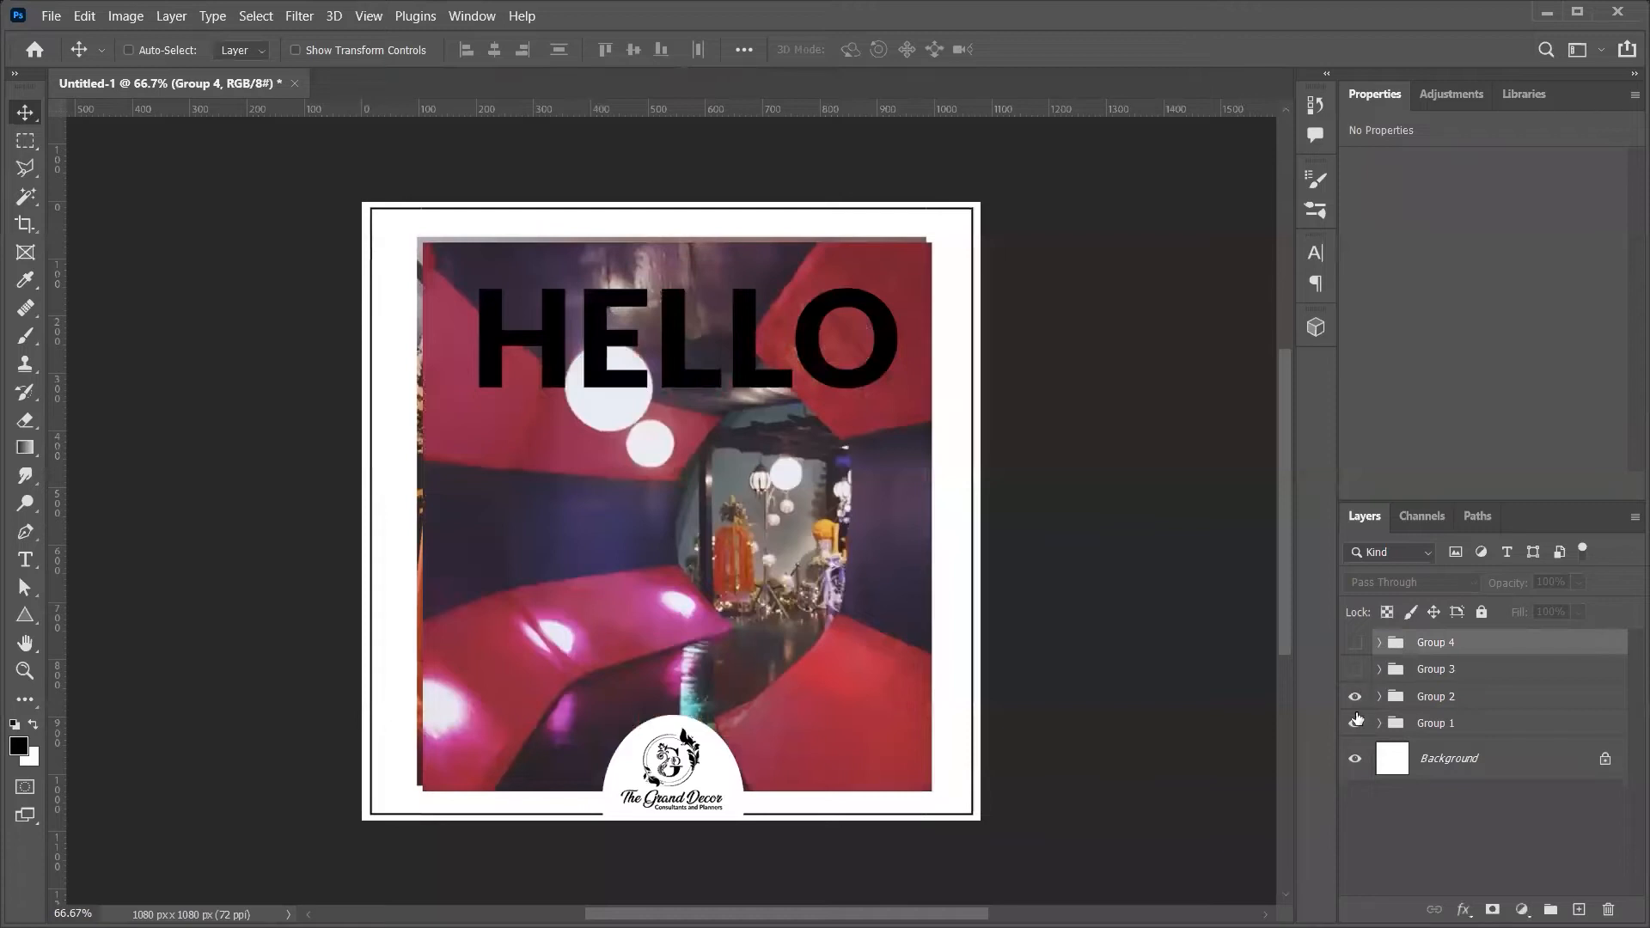
pyautogui.click(1356, 644)
pyautogui.click(1357, 670)
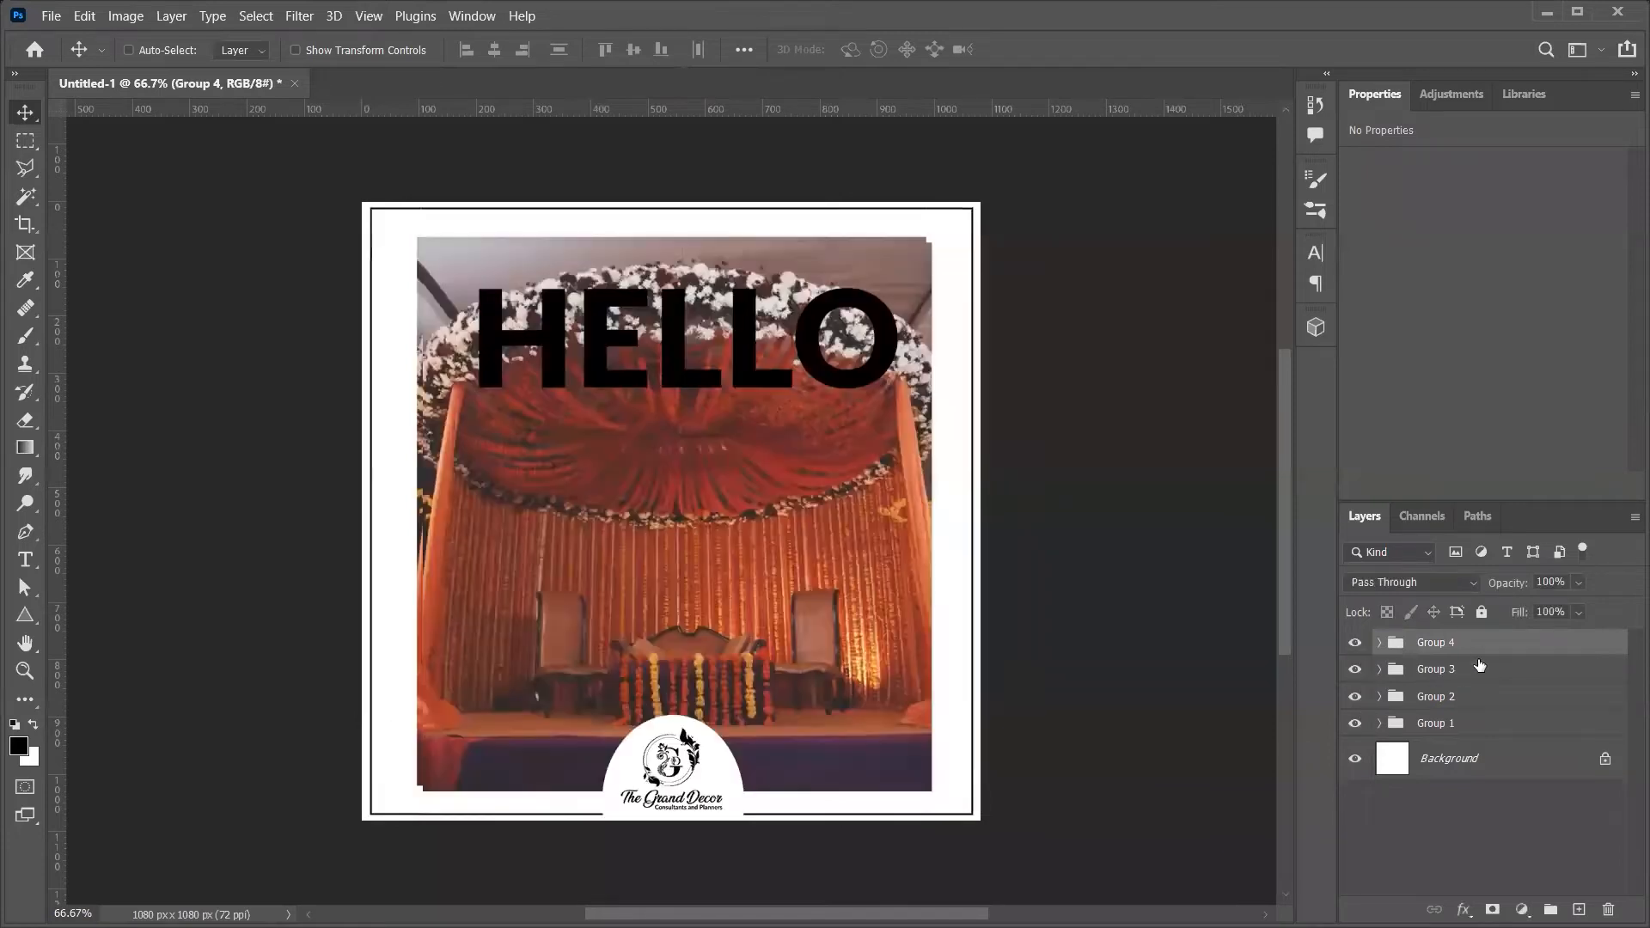
# Convert Group 1, Group 2, Group 3 and Group 4 each into a separate smart object
pyautogui.click(1471, 728)
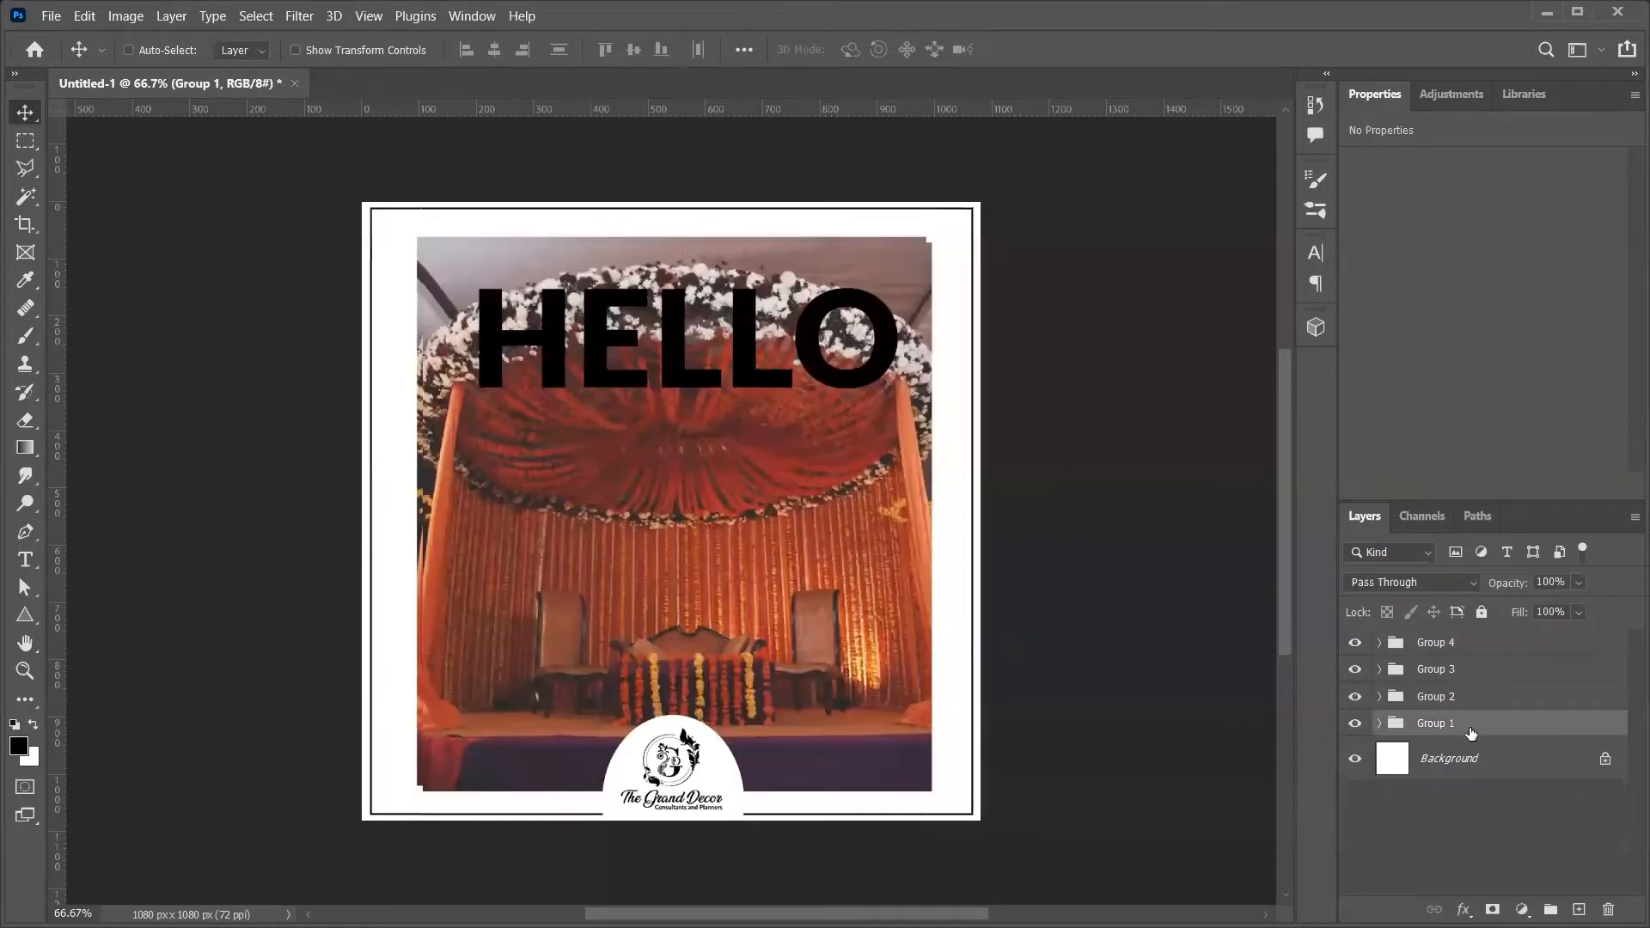
pyautogui.rightClick(1472, 734)
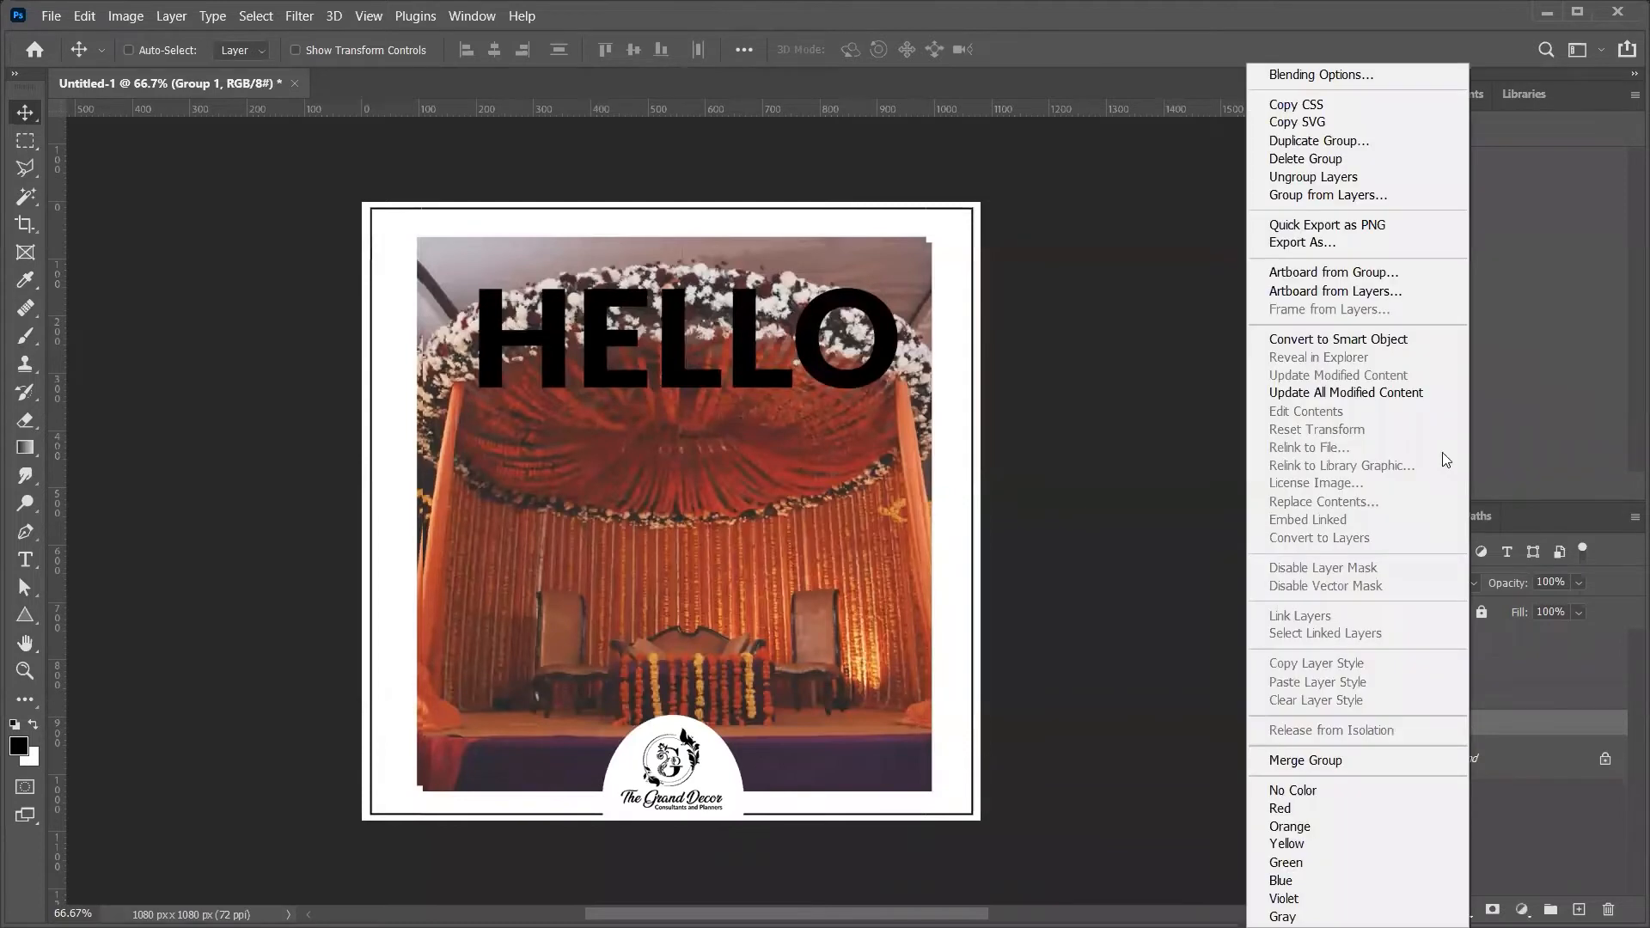
pyautogui.click(1403, 342)
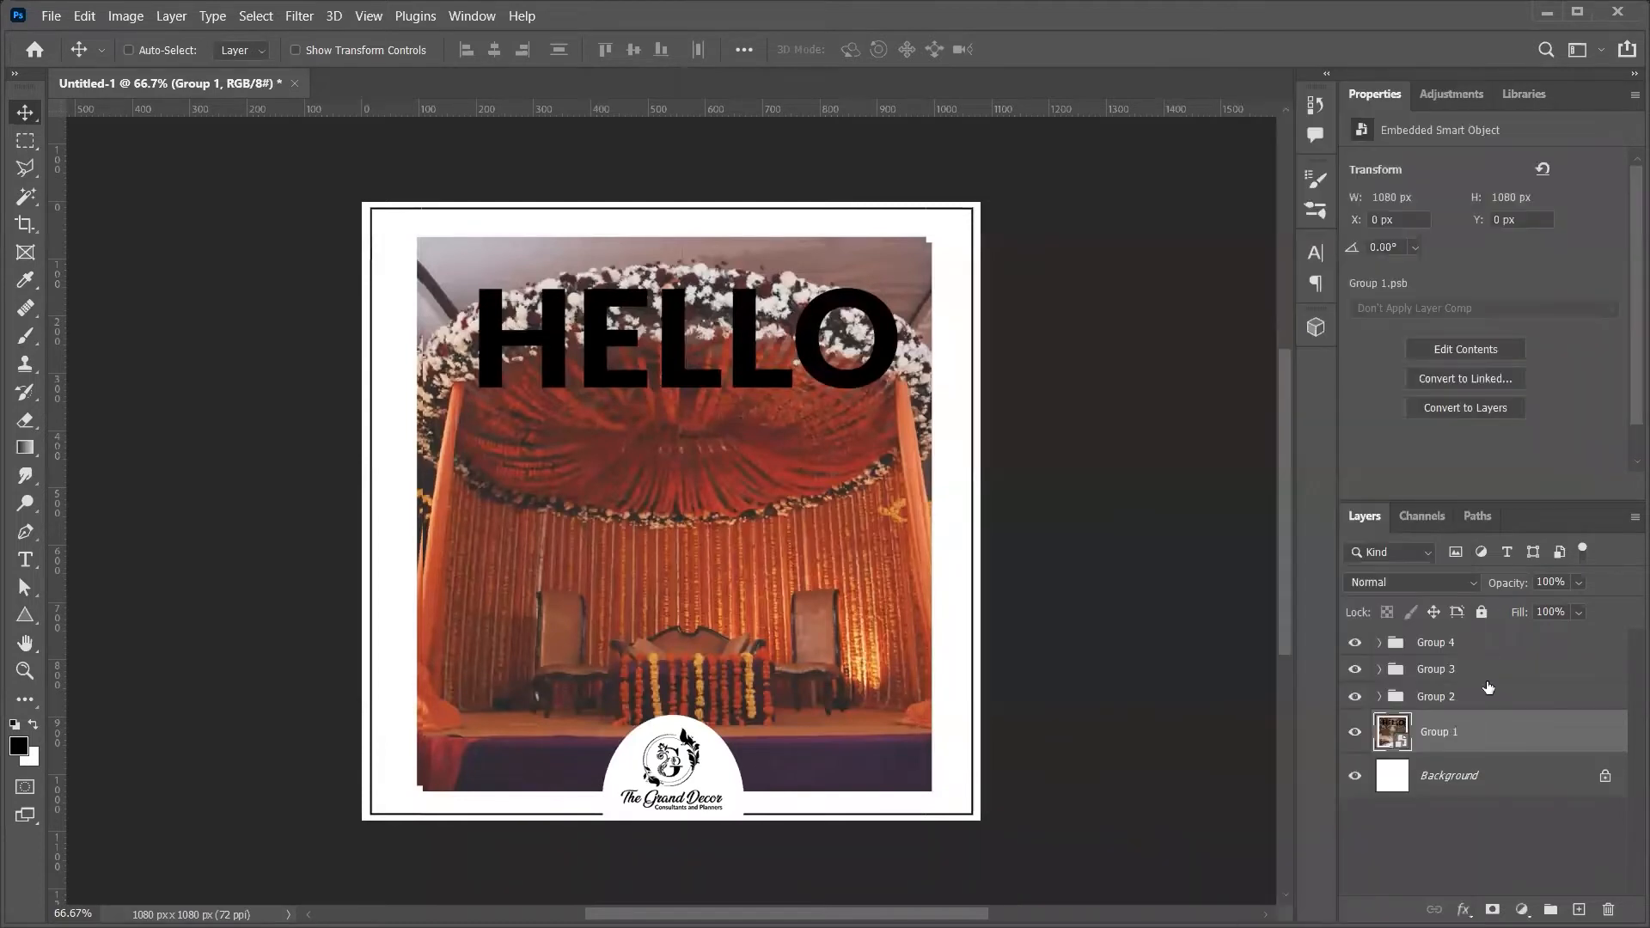
pyautogui.click(1475, 704)
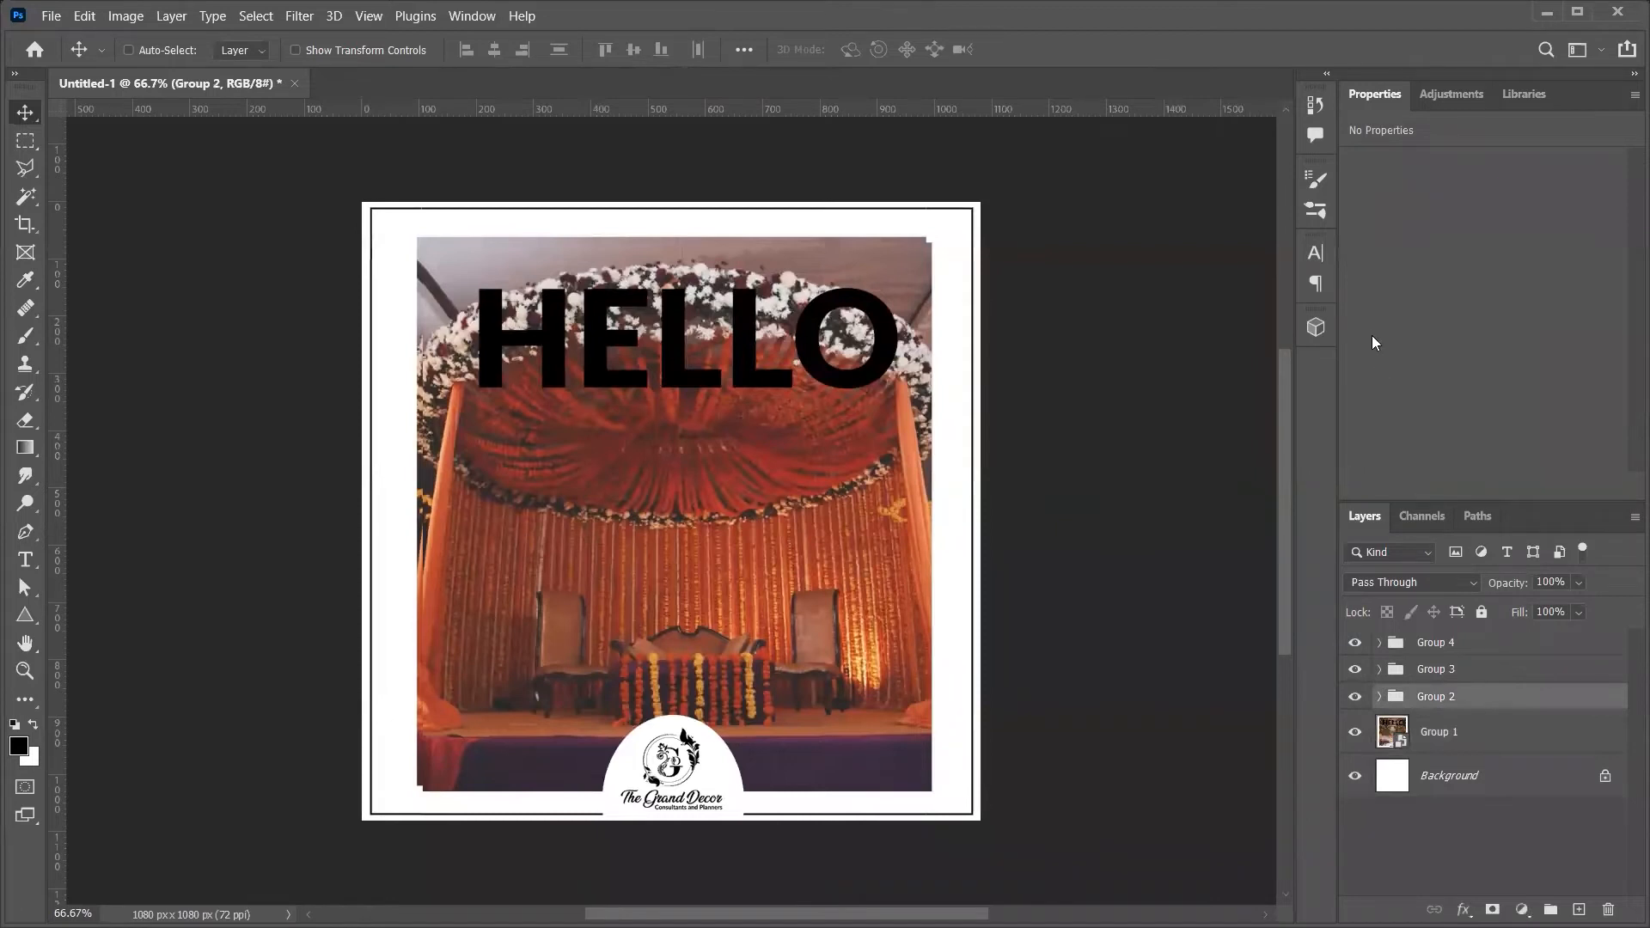
pyautogui.rightClick(1475, 704)
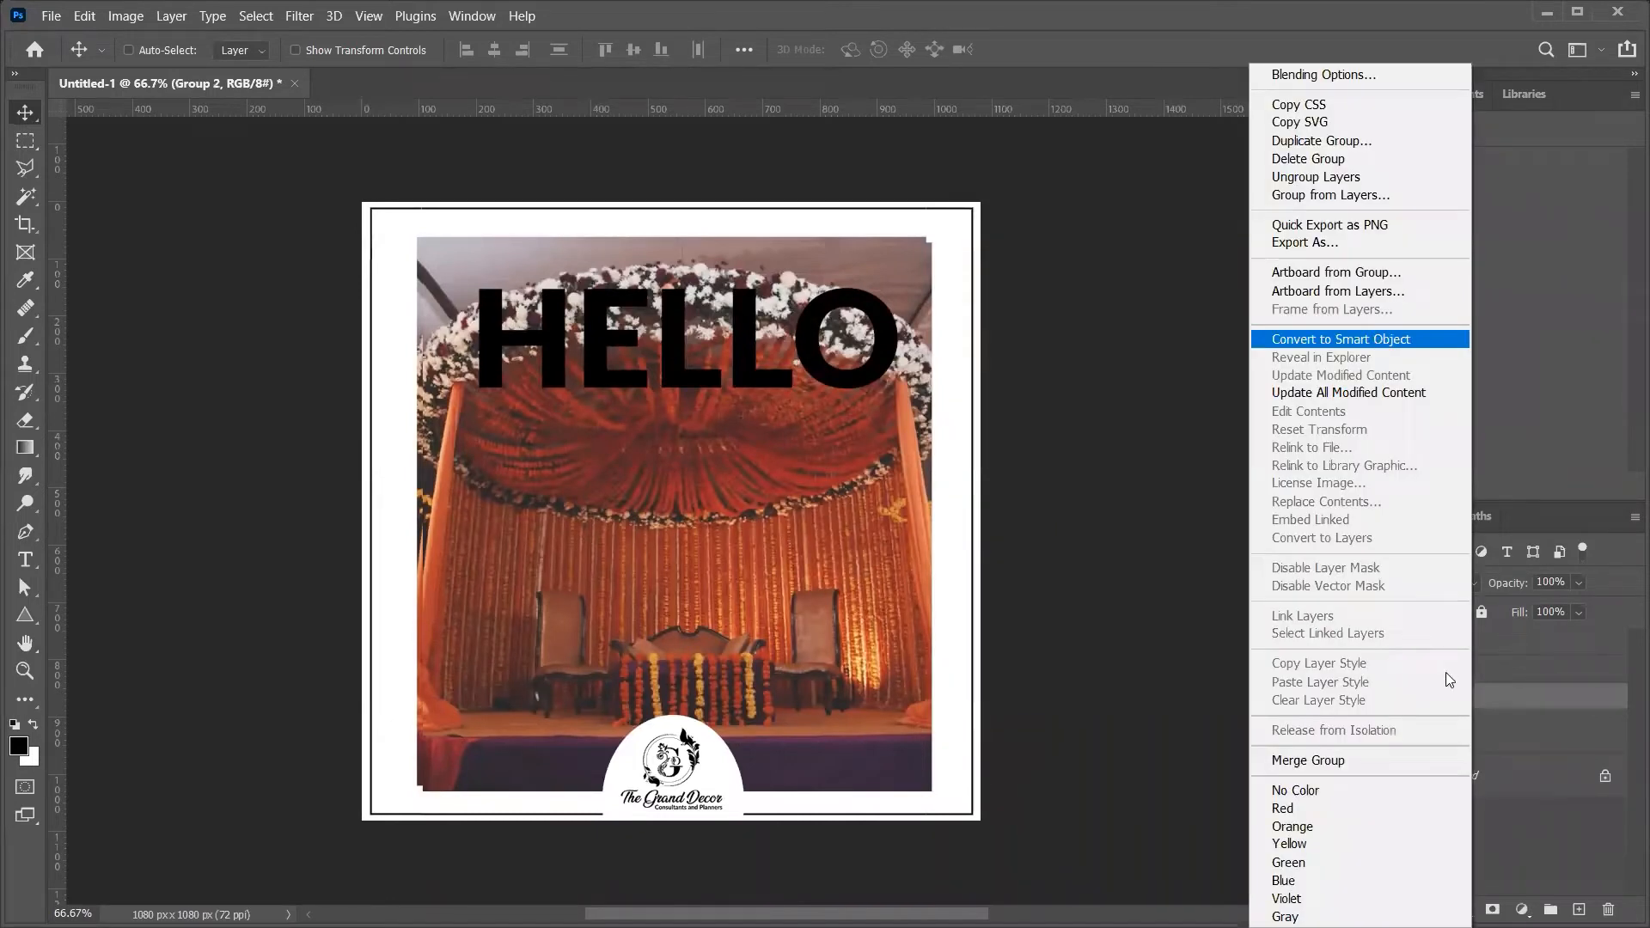
pyautogui.click(1376, 342)
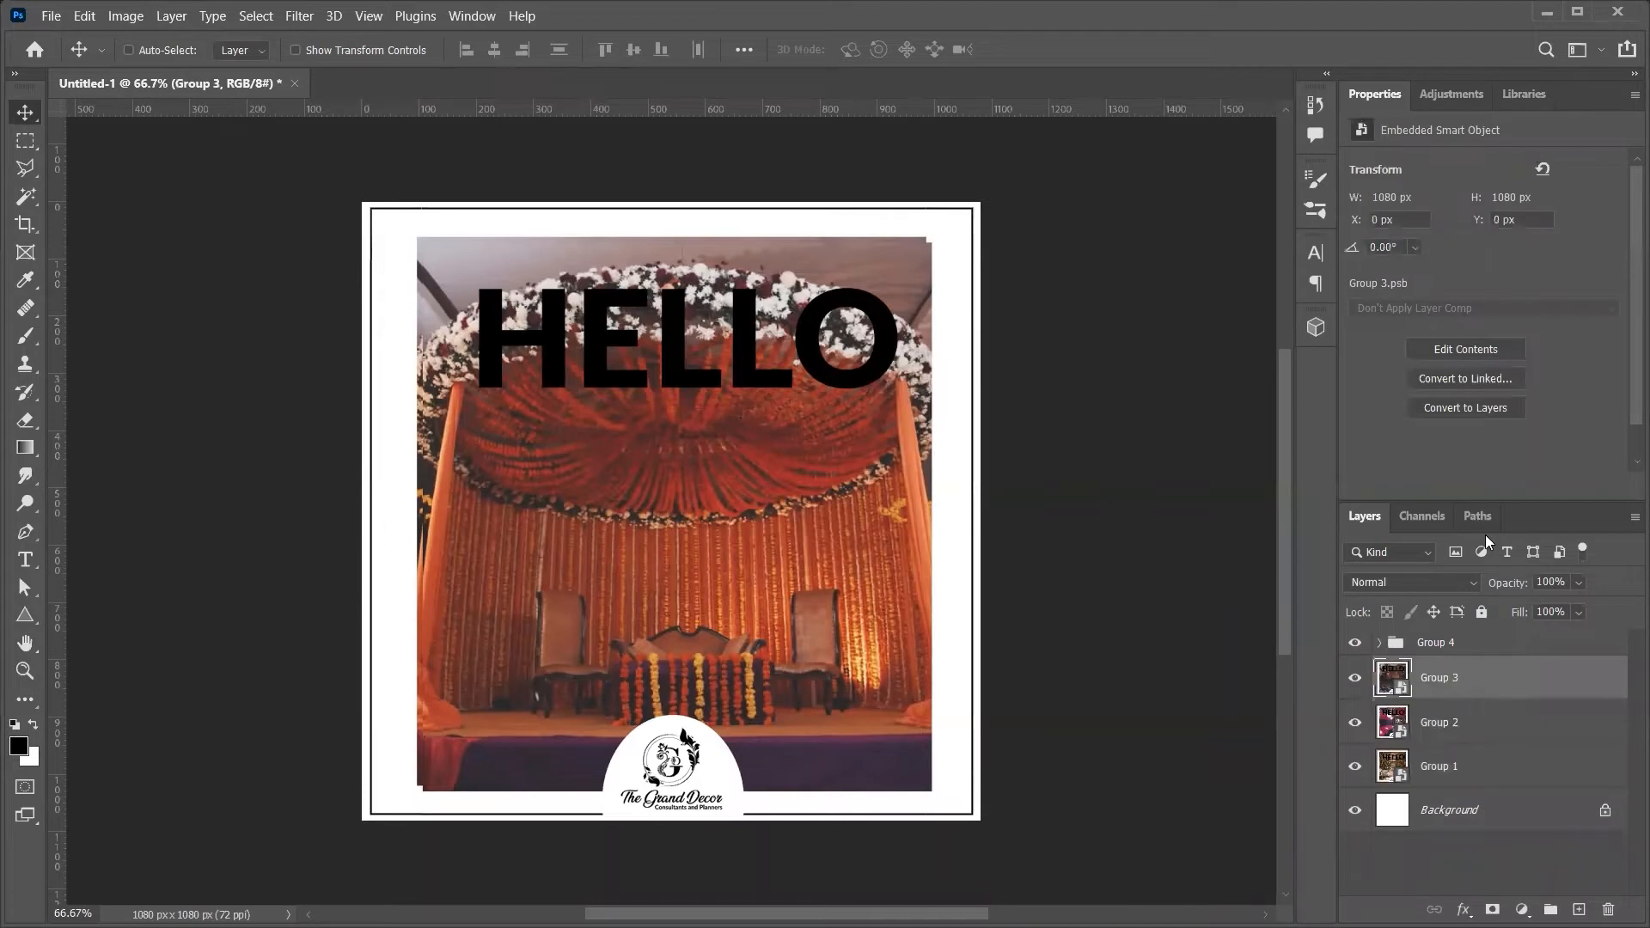
pyautogui.click(1452, 643)
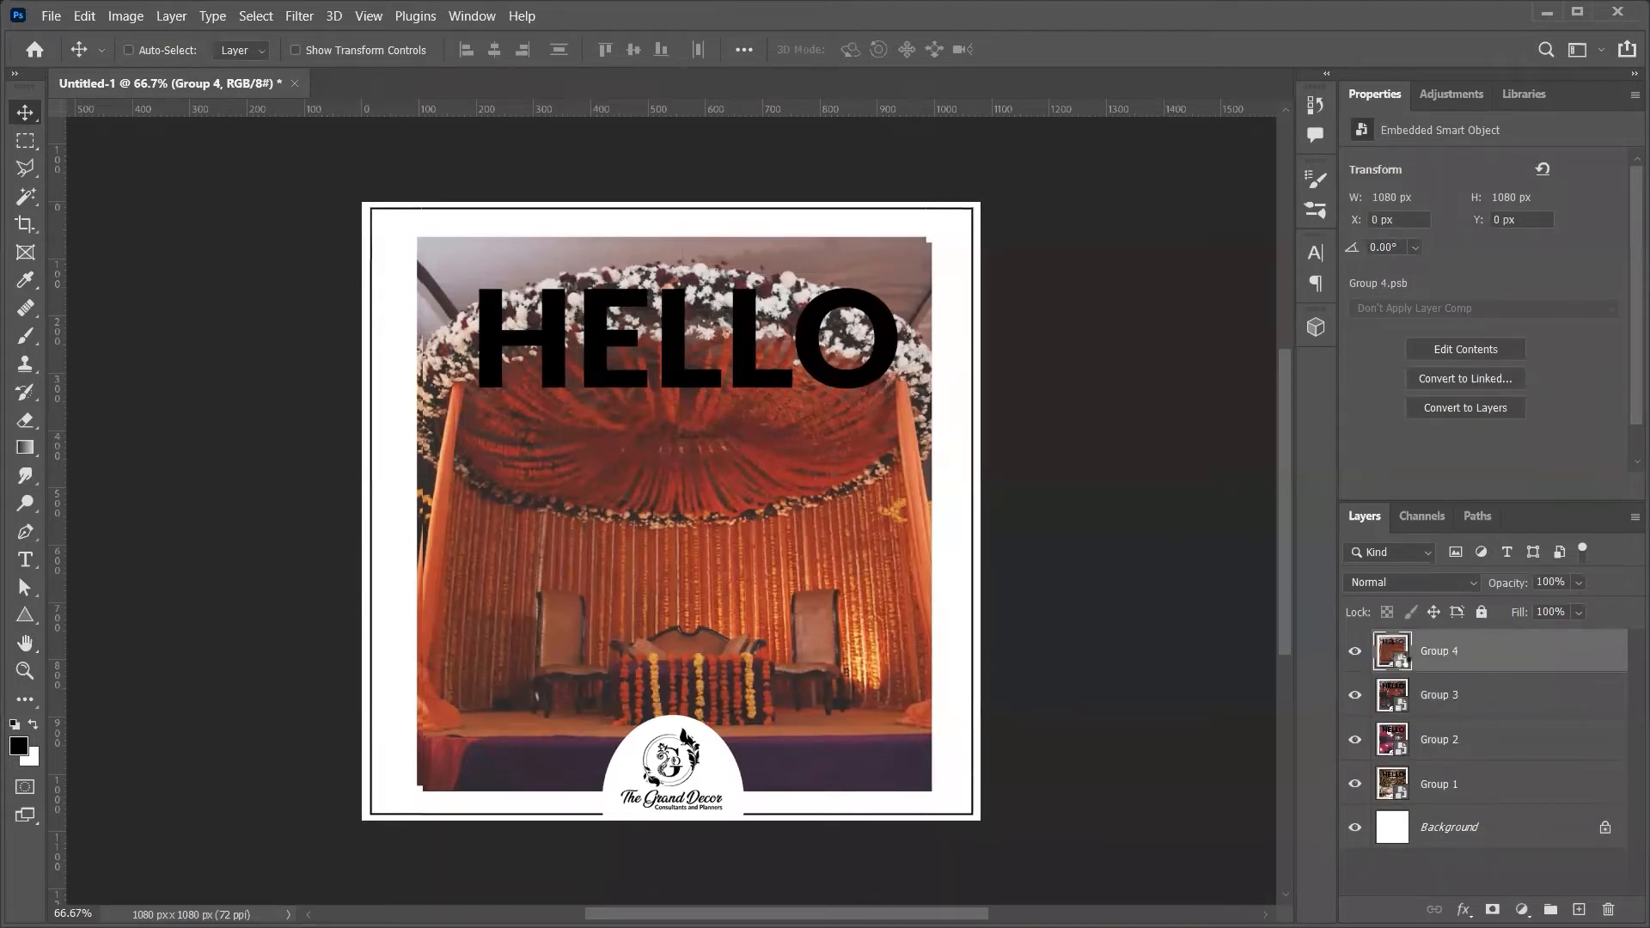
# Open the contents of the Group 4 smart object and ungroup its text and photo layers
pyautogui.doubleClick(1405, 663)
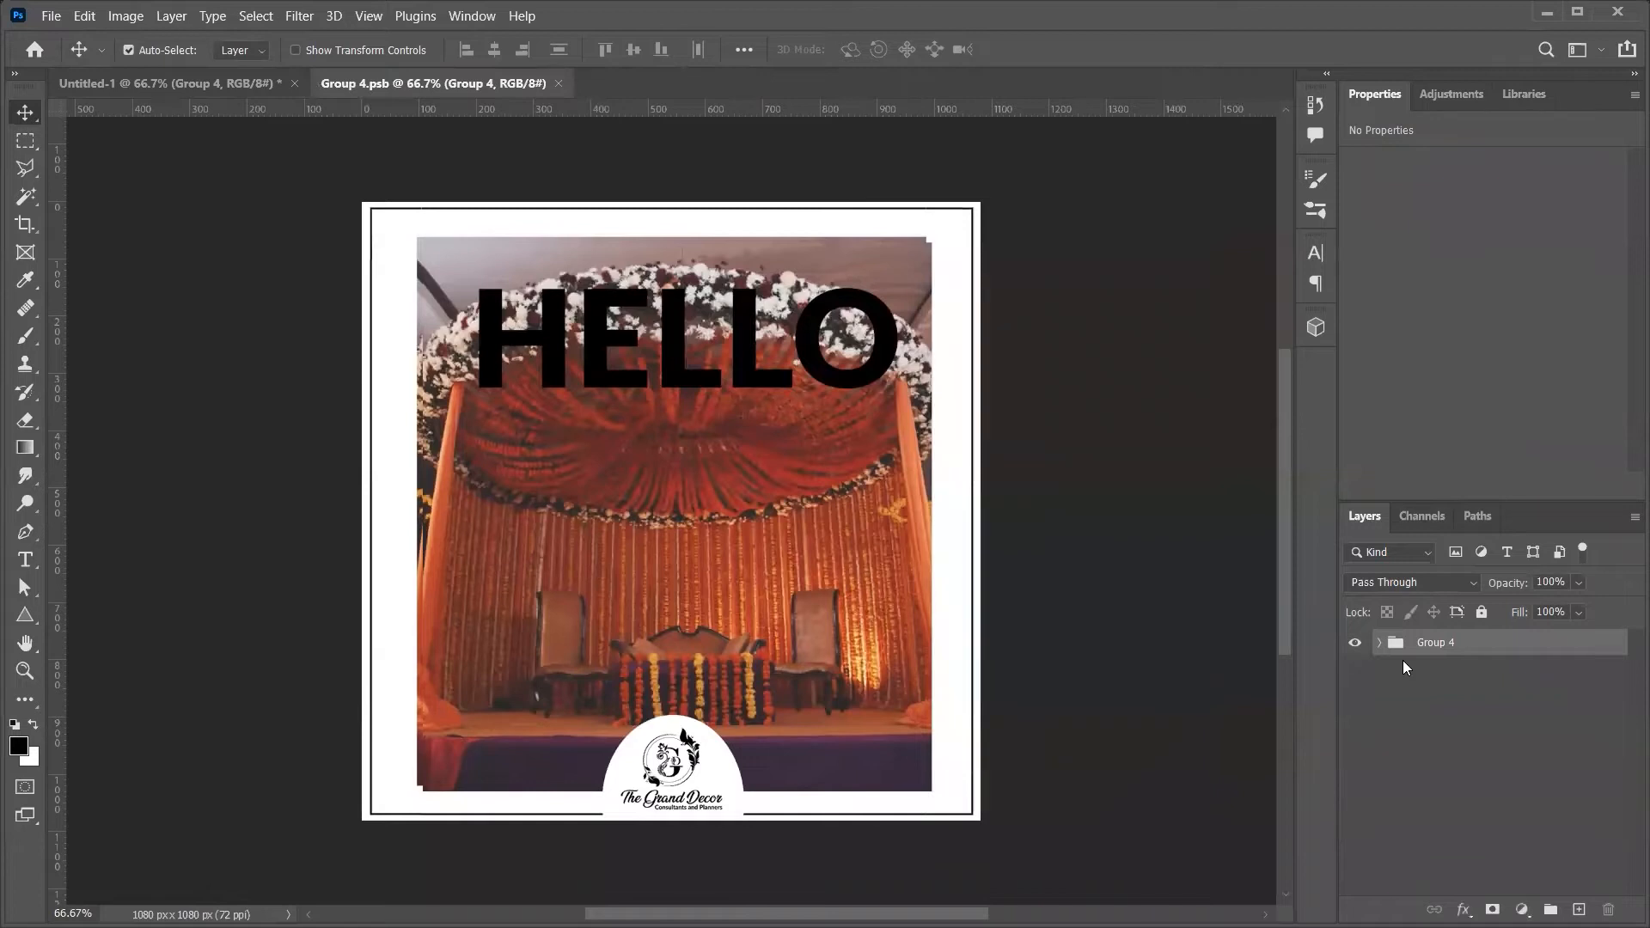
pyautogui.hotkey('ctrl', 'shift', 'g')
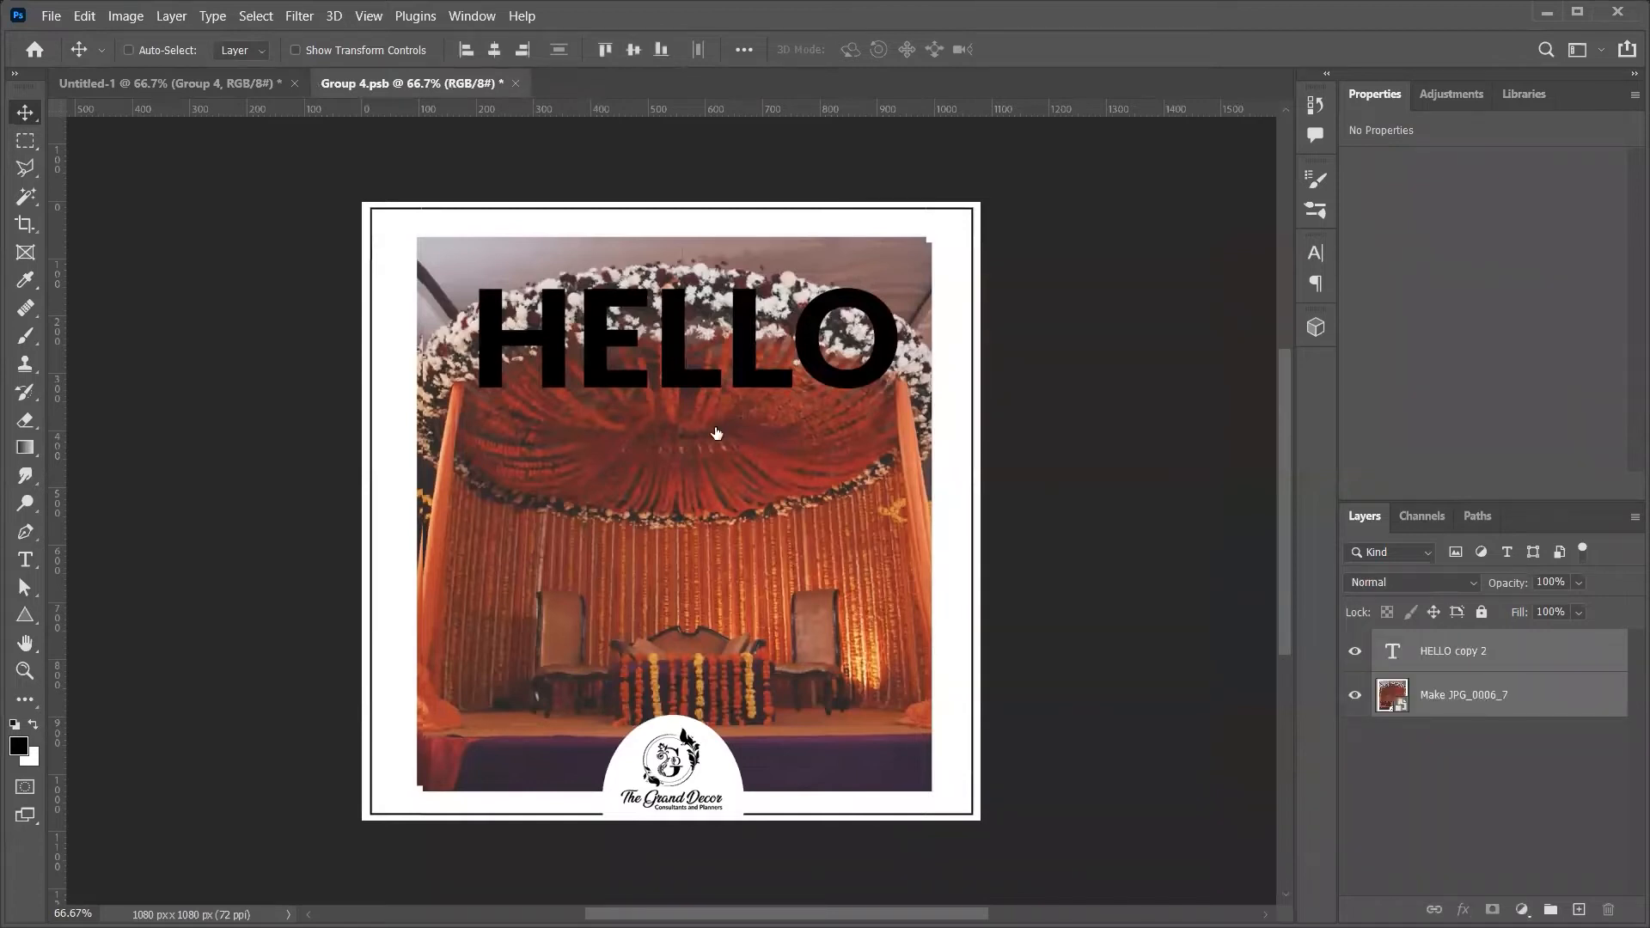
# Close the Group 4 smart object contents and delete the white Background layer from the main document
pyautogui.keyDown('ctrl'); pyautogui.click(705, 368); pyautogui.keyUp('ctrl')
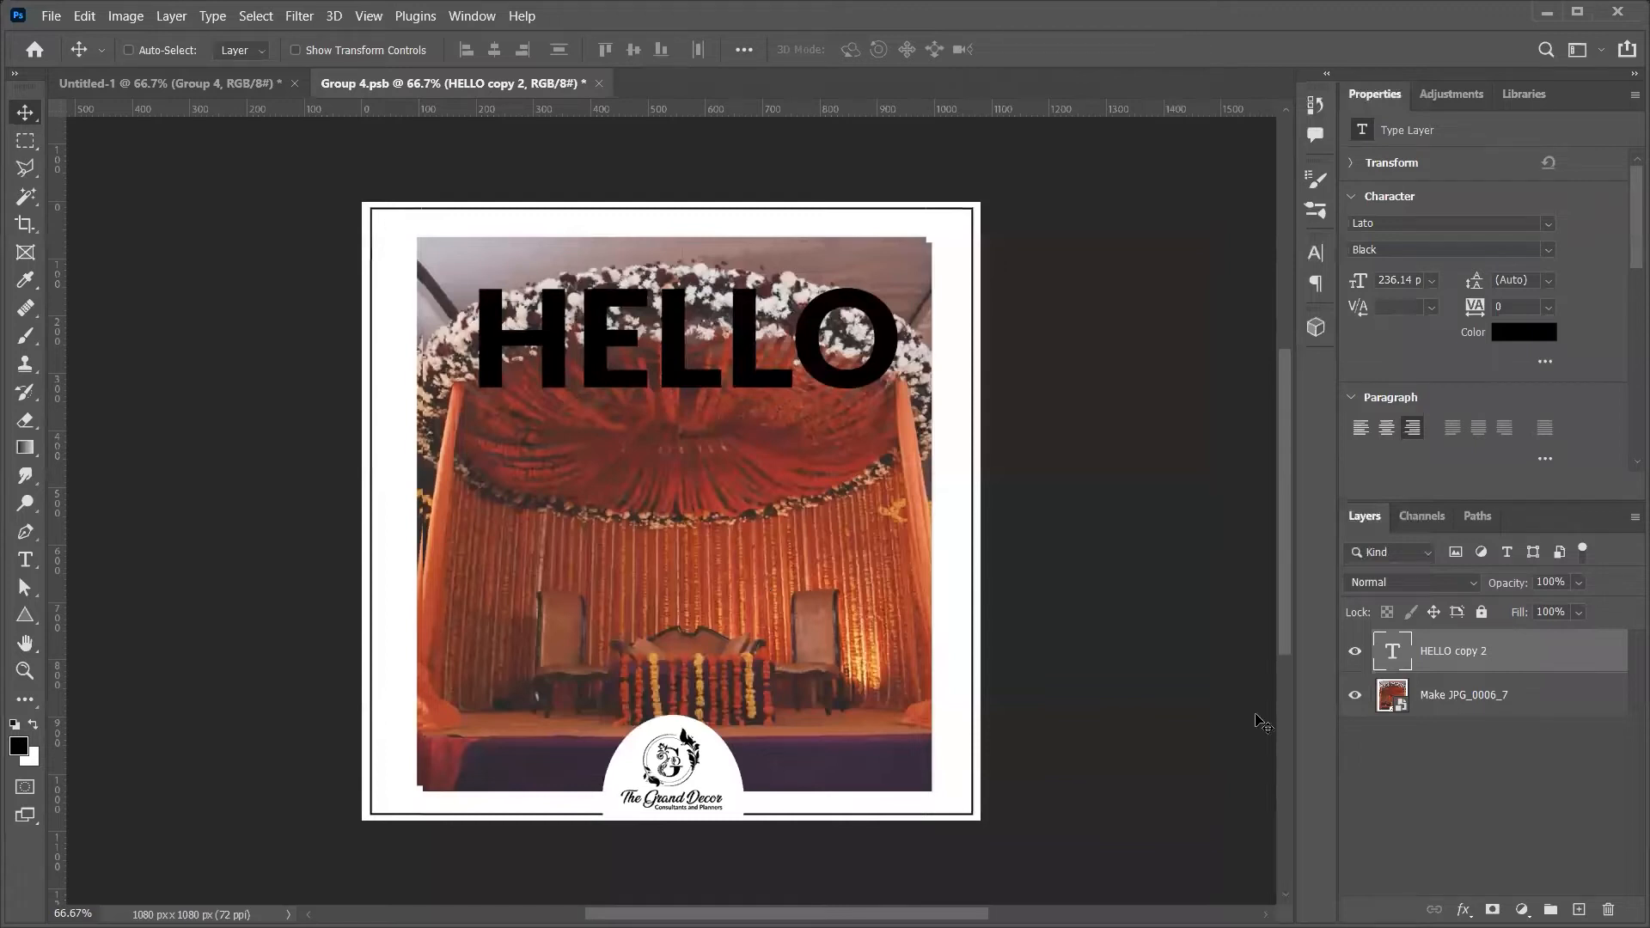
pyautogui.hotkey('ctrl', 'w')
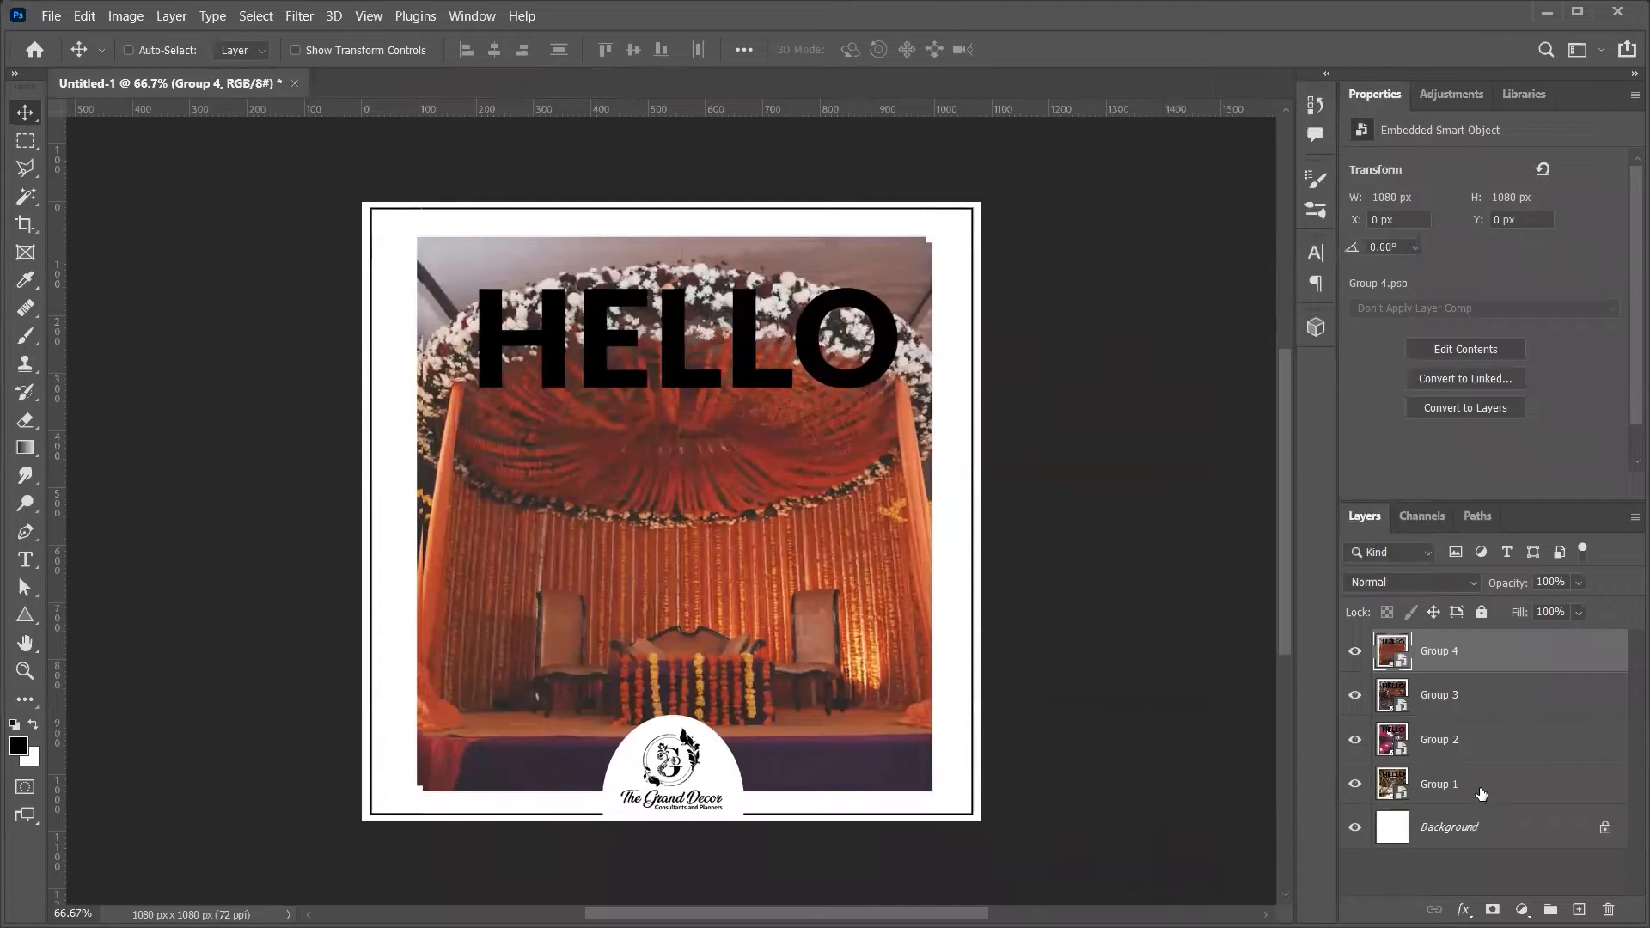
pyautogui.click(1471, 840)
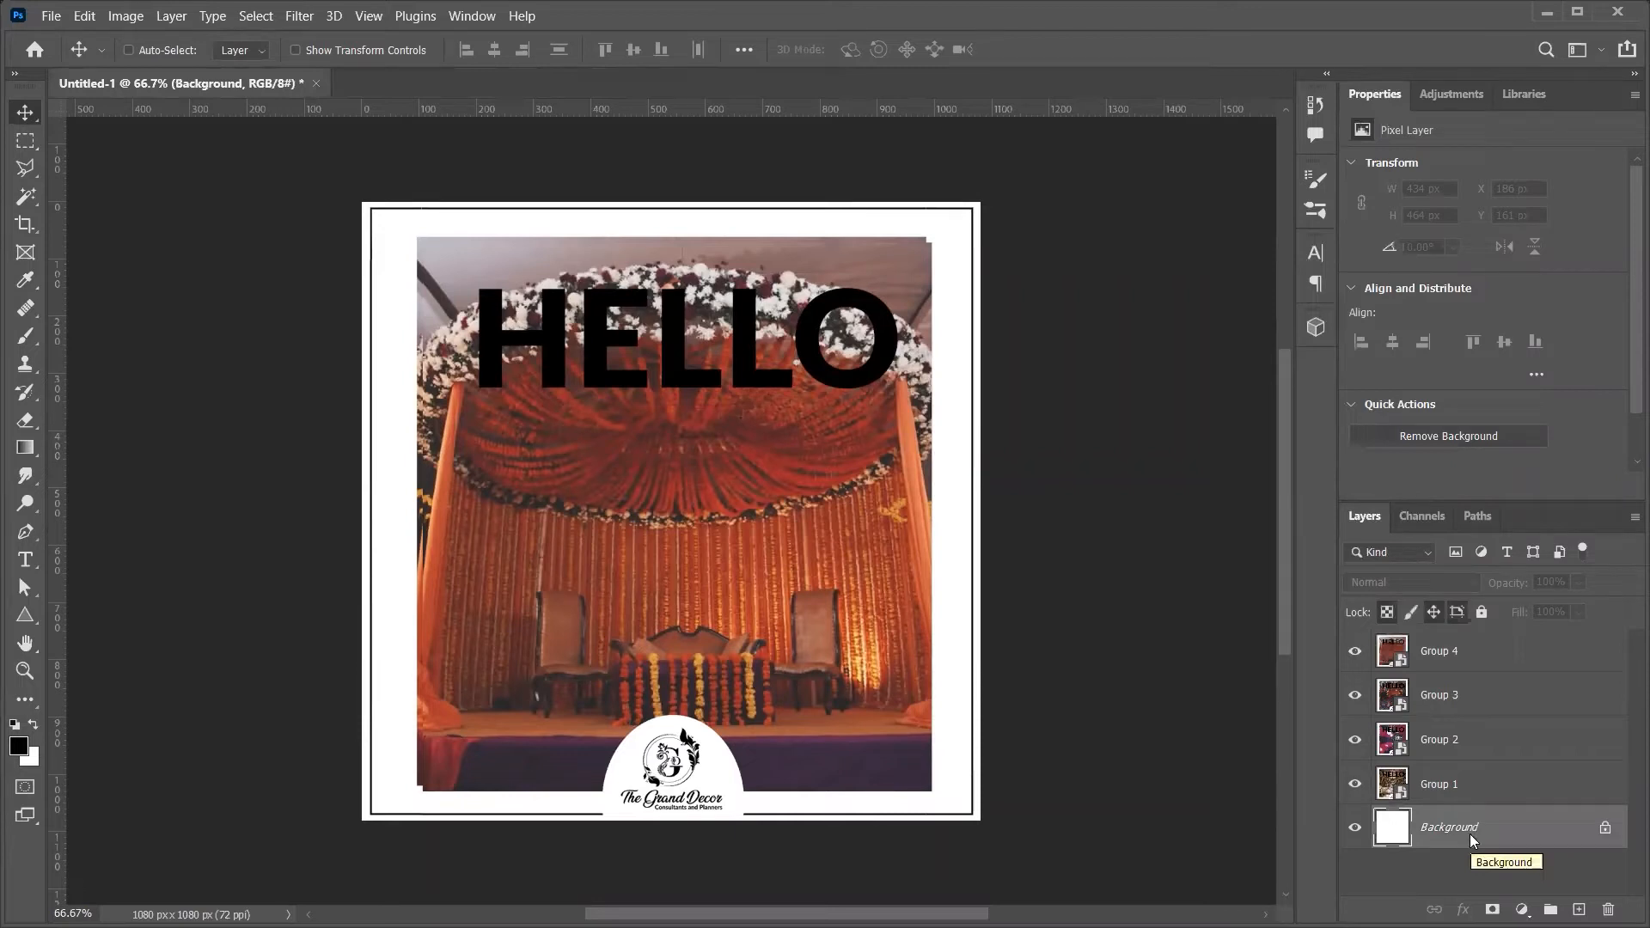
pyautogui.press('Delete')
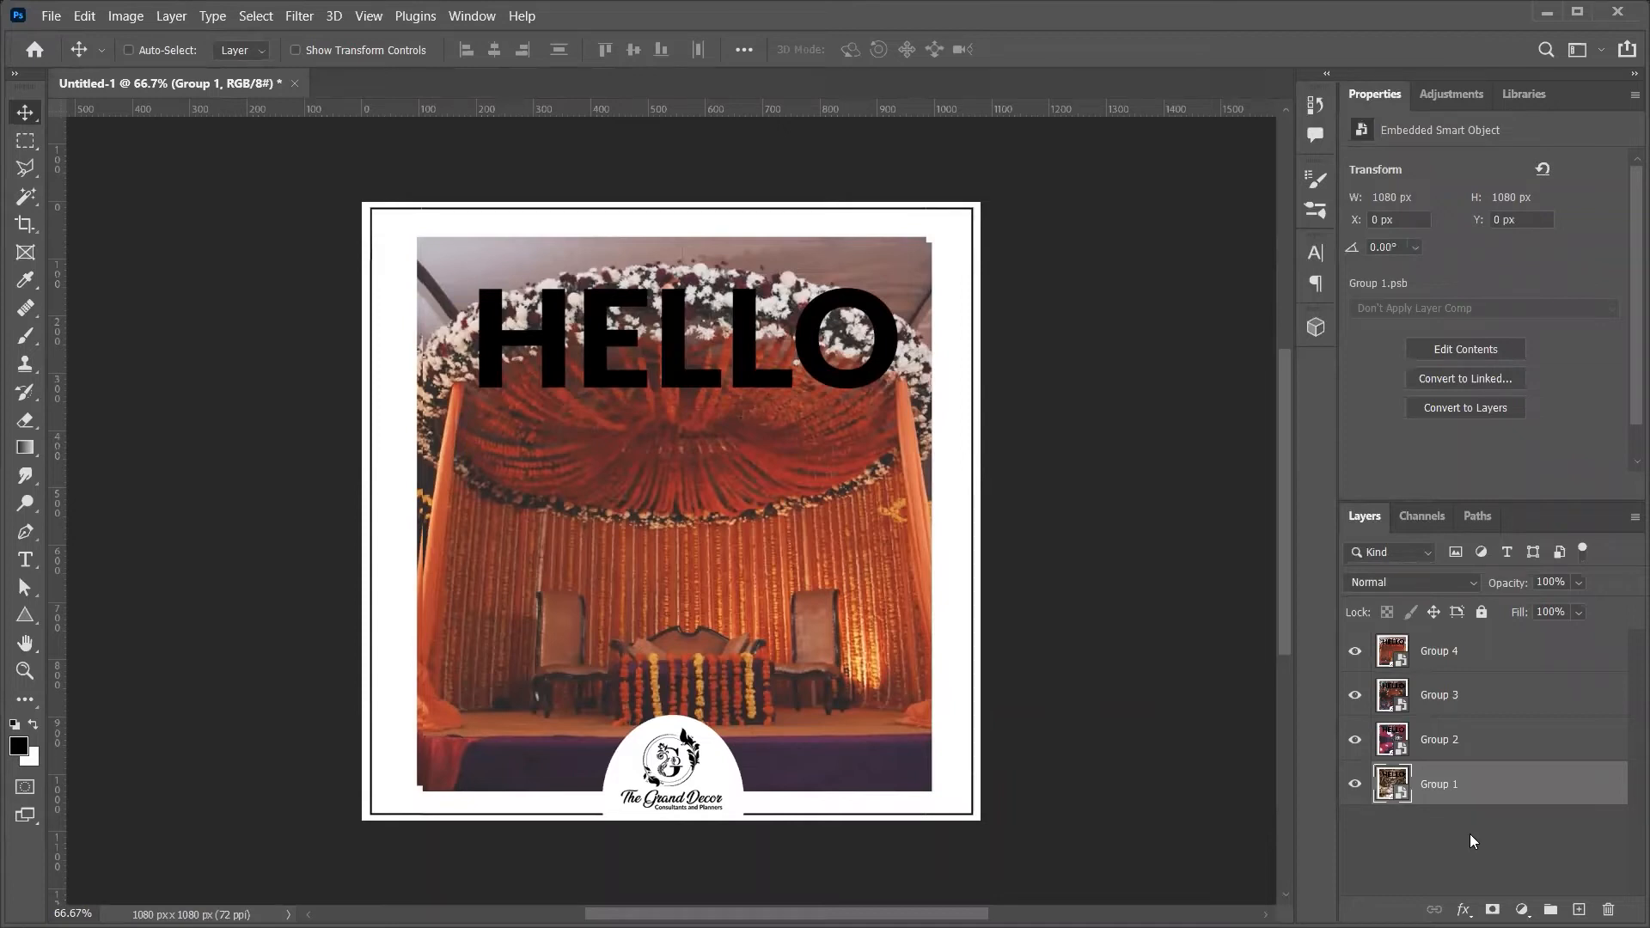
# Export the composition with Group 4 on top as a PNG named 1 into the Downloads folder
pyautogui.hotkey('ctrl', 's')
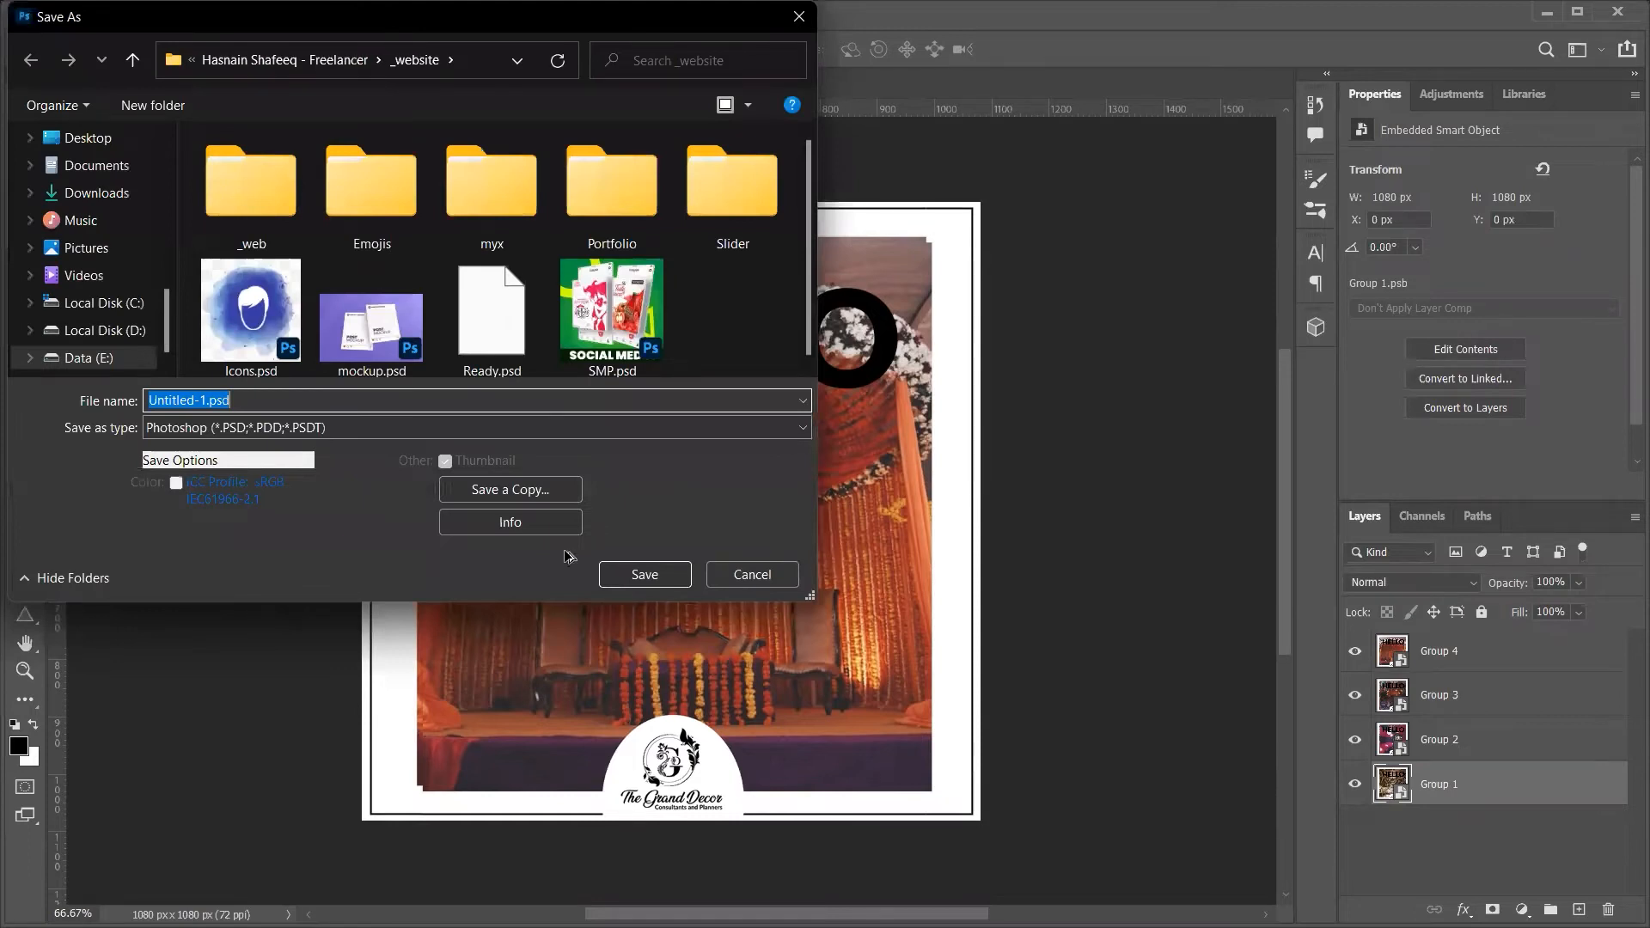
pyautogui.press('Escape')
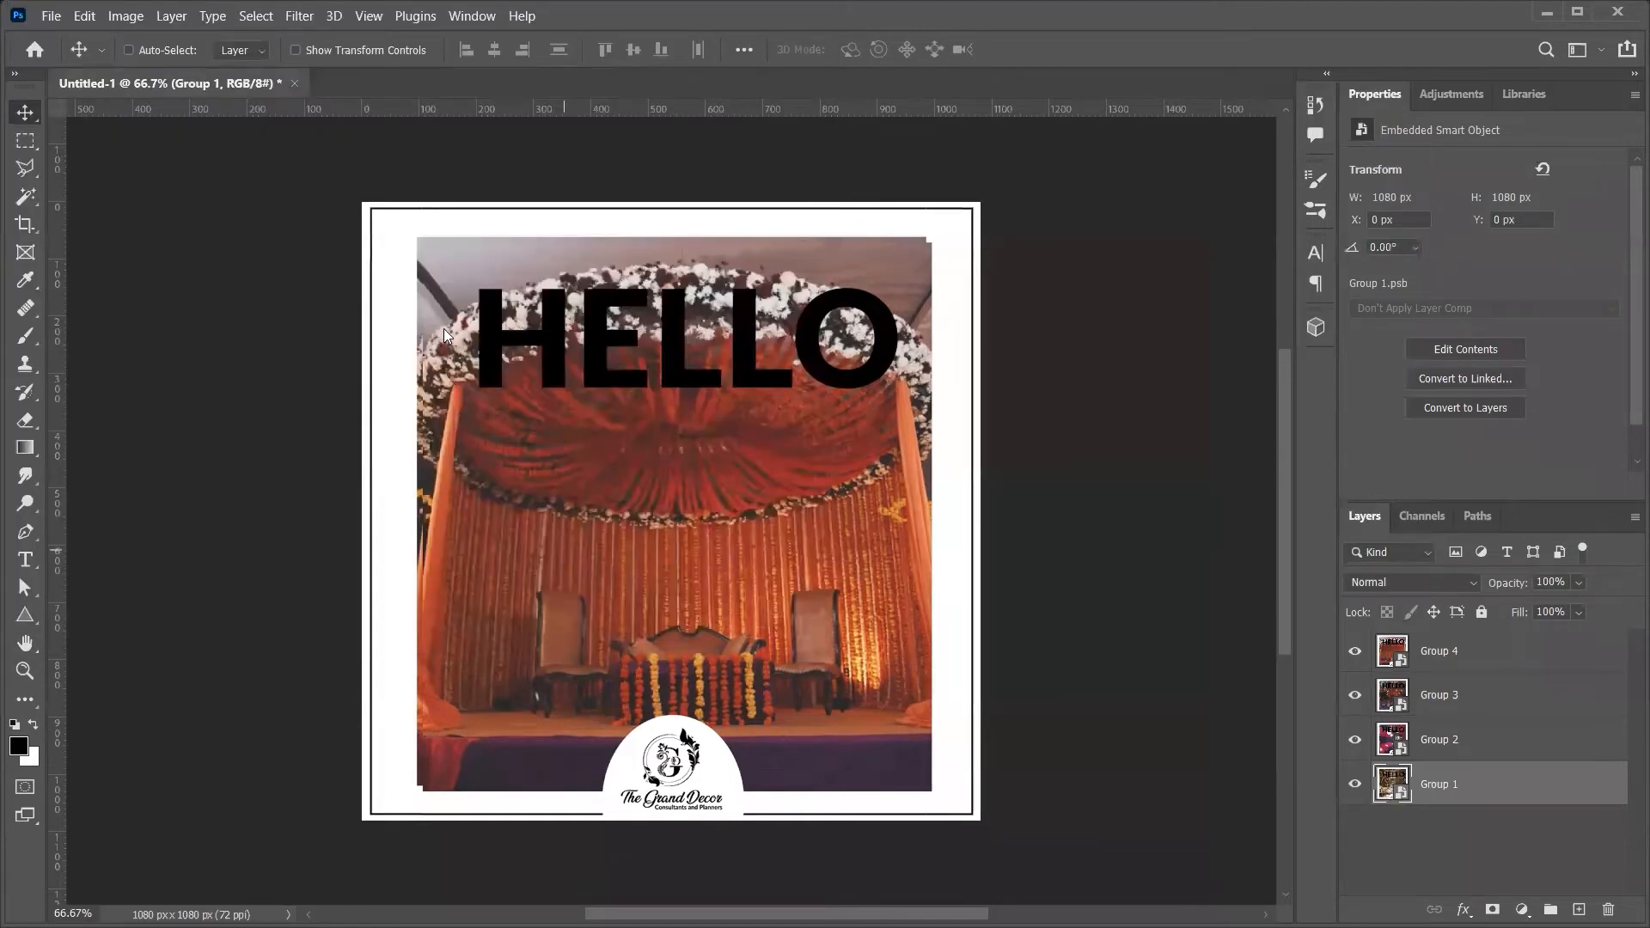
pyautogui.hotkey('ctrl', 'shift', 's')
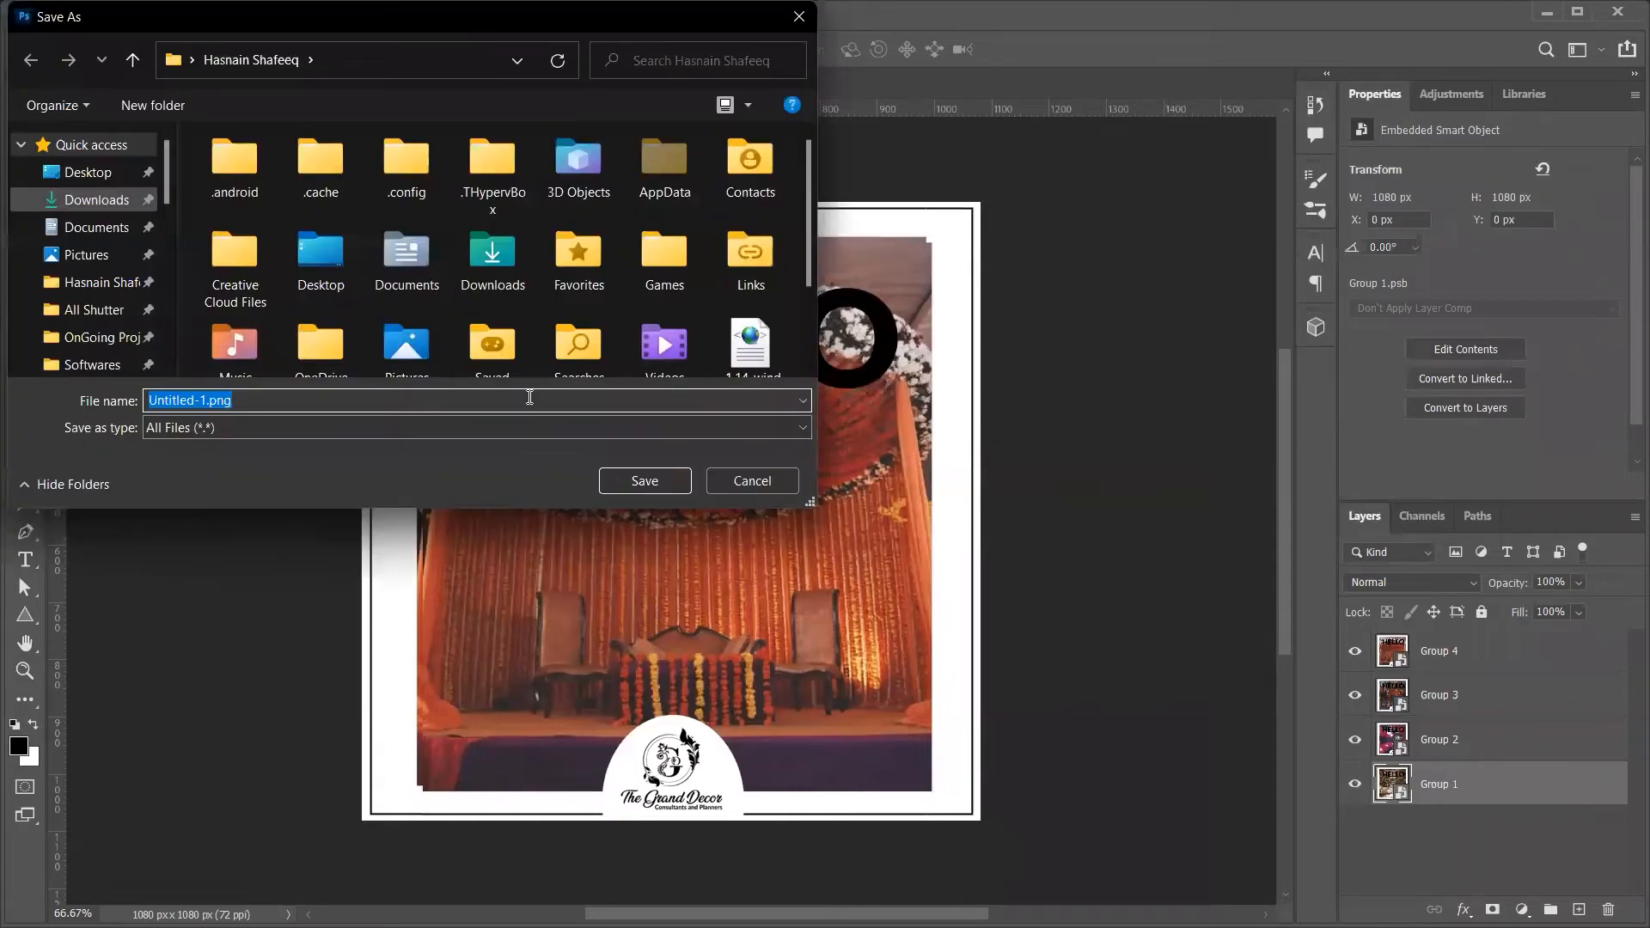
pyautogui.write('1')
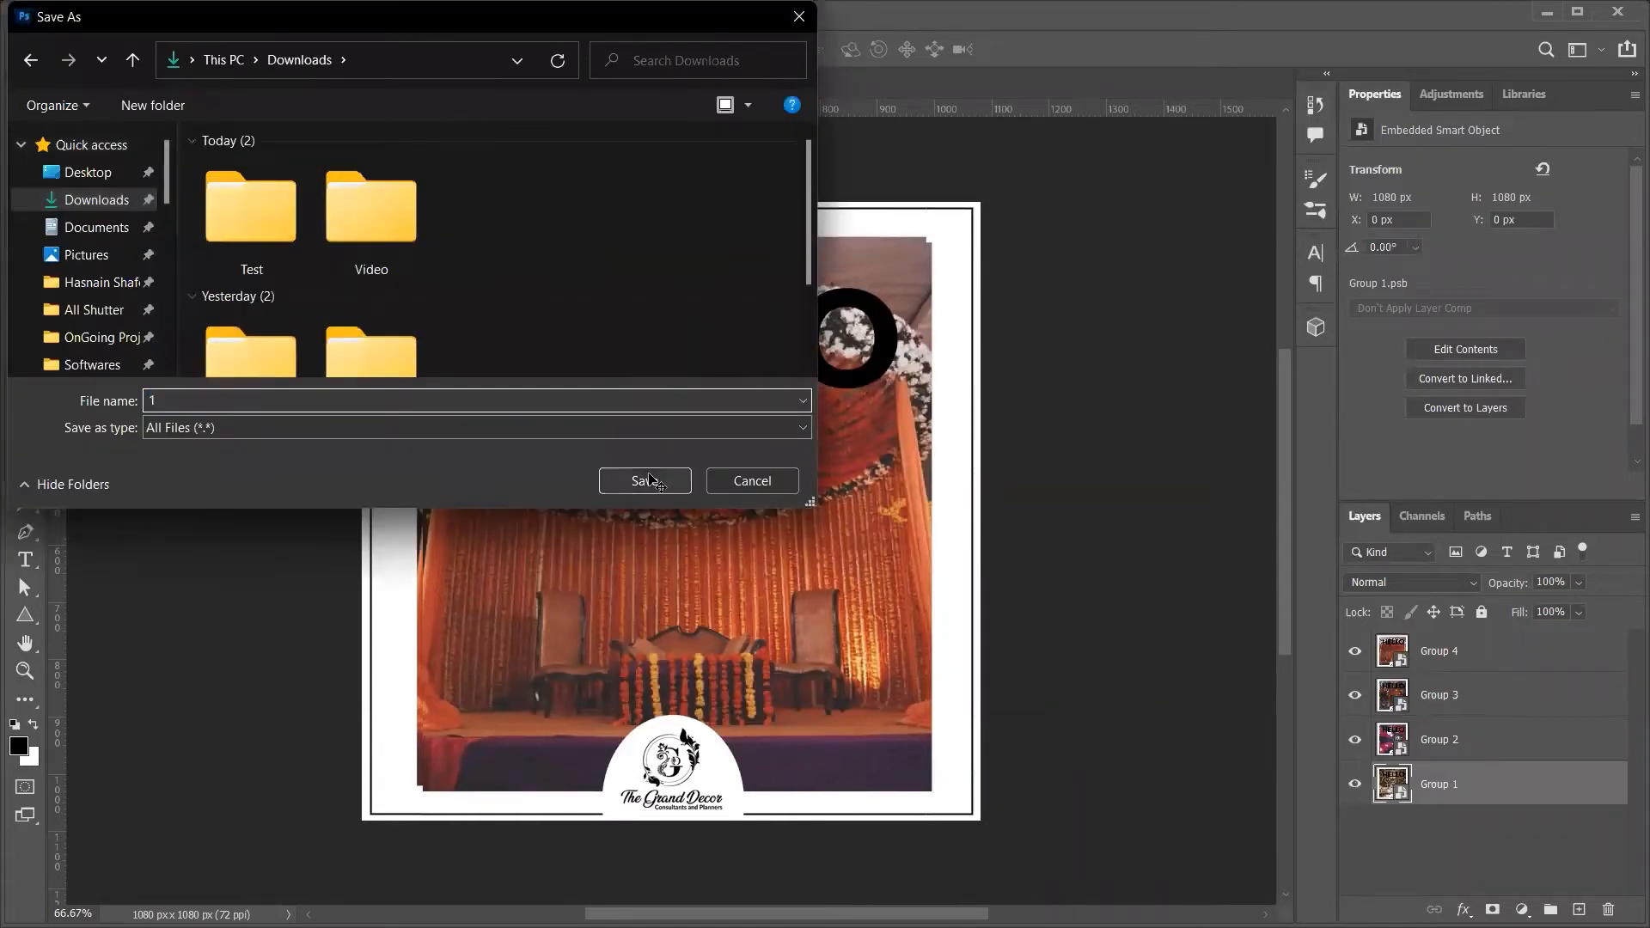
pyautogui.click(647, 481)
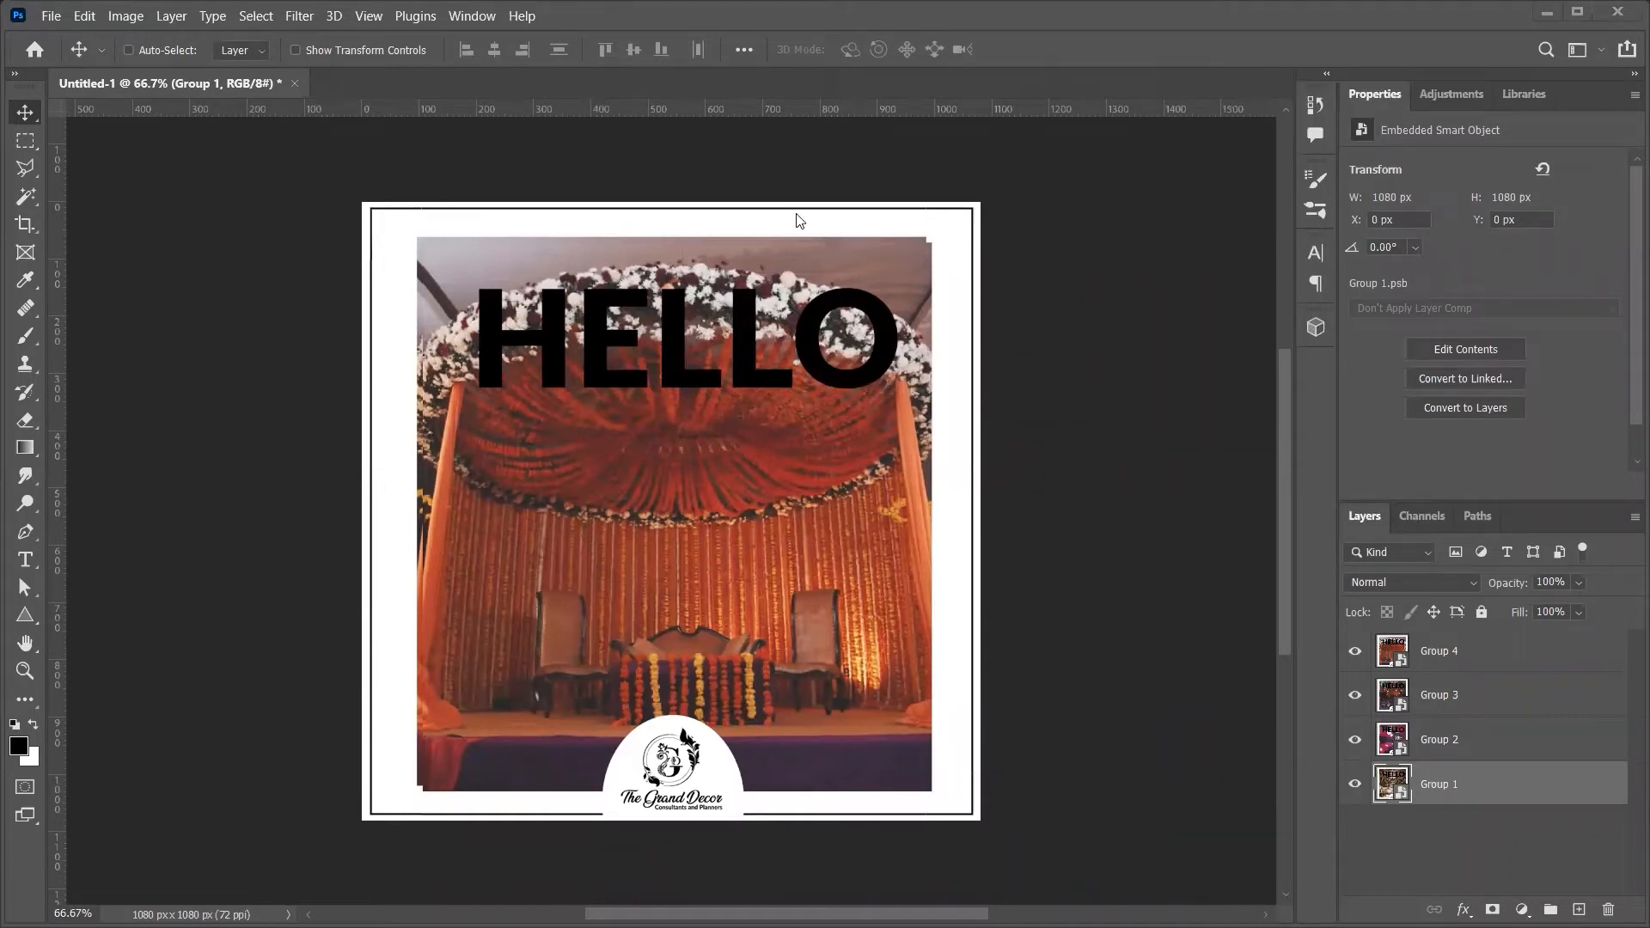
# Hide Group 4, Group 3 and Group 2 in turn, exporting each newly exposed group to Downloads as 2.png, 3.png and Untitled-1.png
pyautogui.press('super+e')
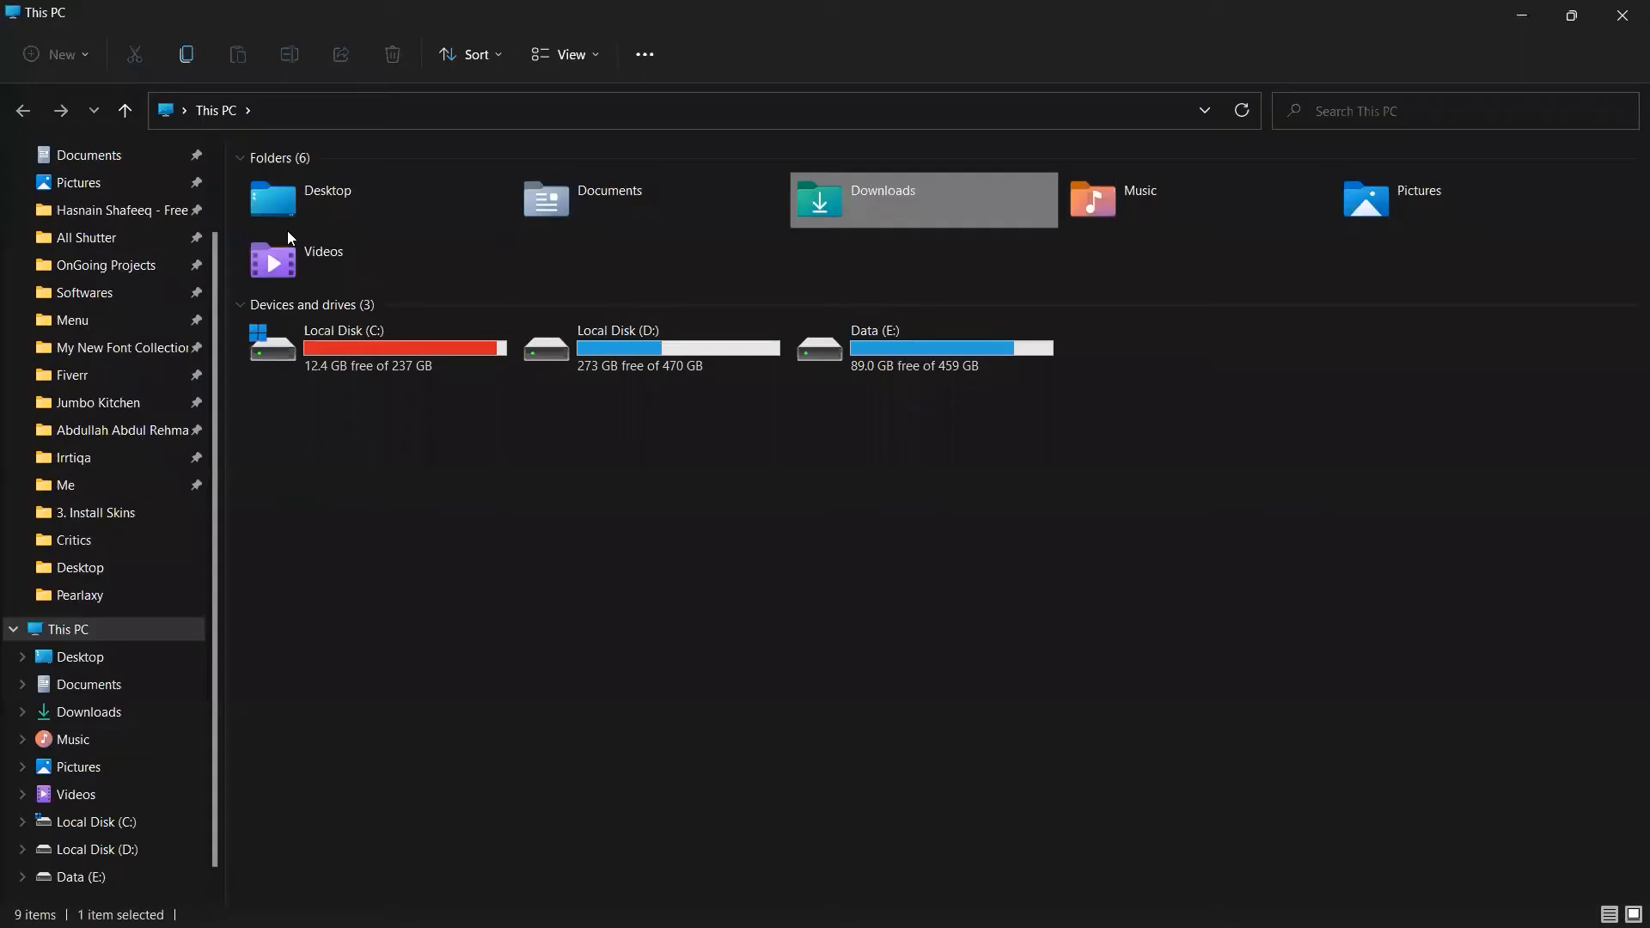
pyautogui.press('Return')
pyautogui.hotkey('alt', 'Tab')
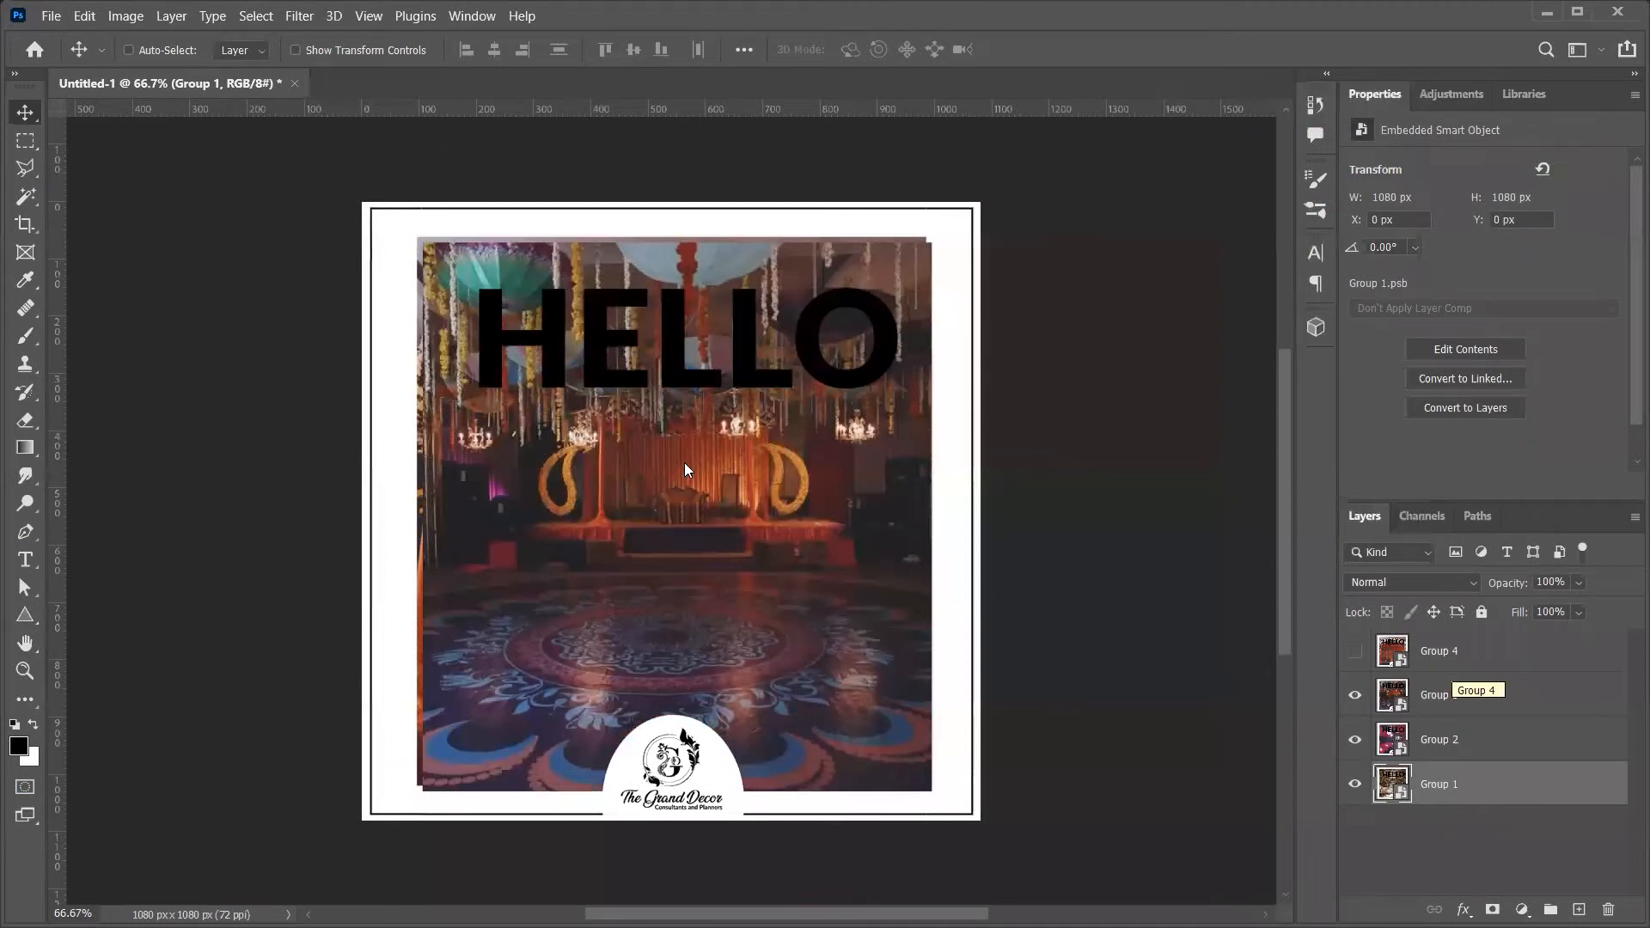
pyautogui.hotkey('alt', 'Tab')
pyautogui.hotkey('alt', 'Tab')
pyautogui.click(1355, 694)
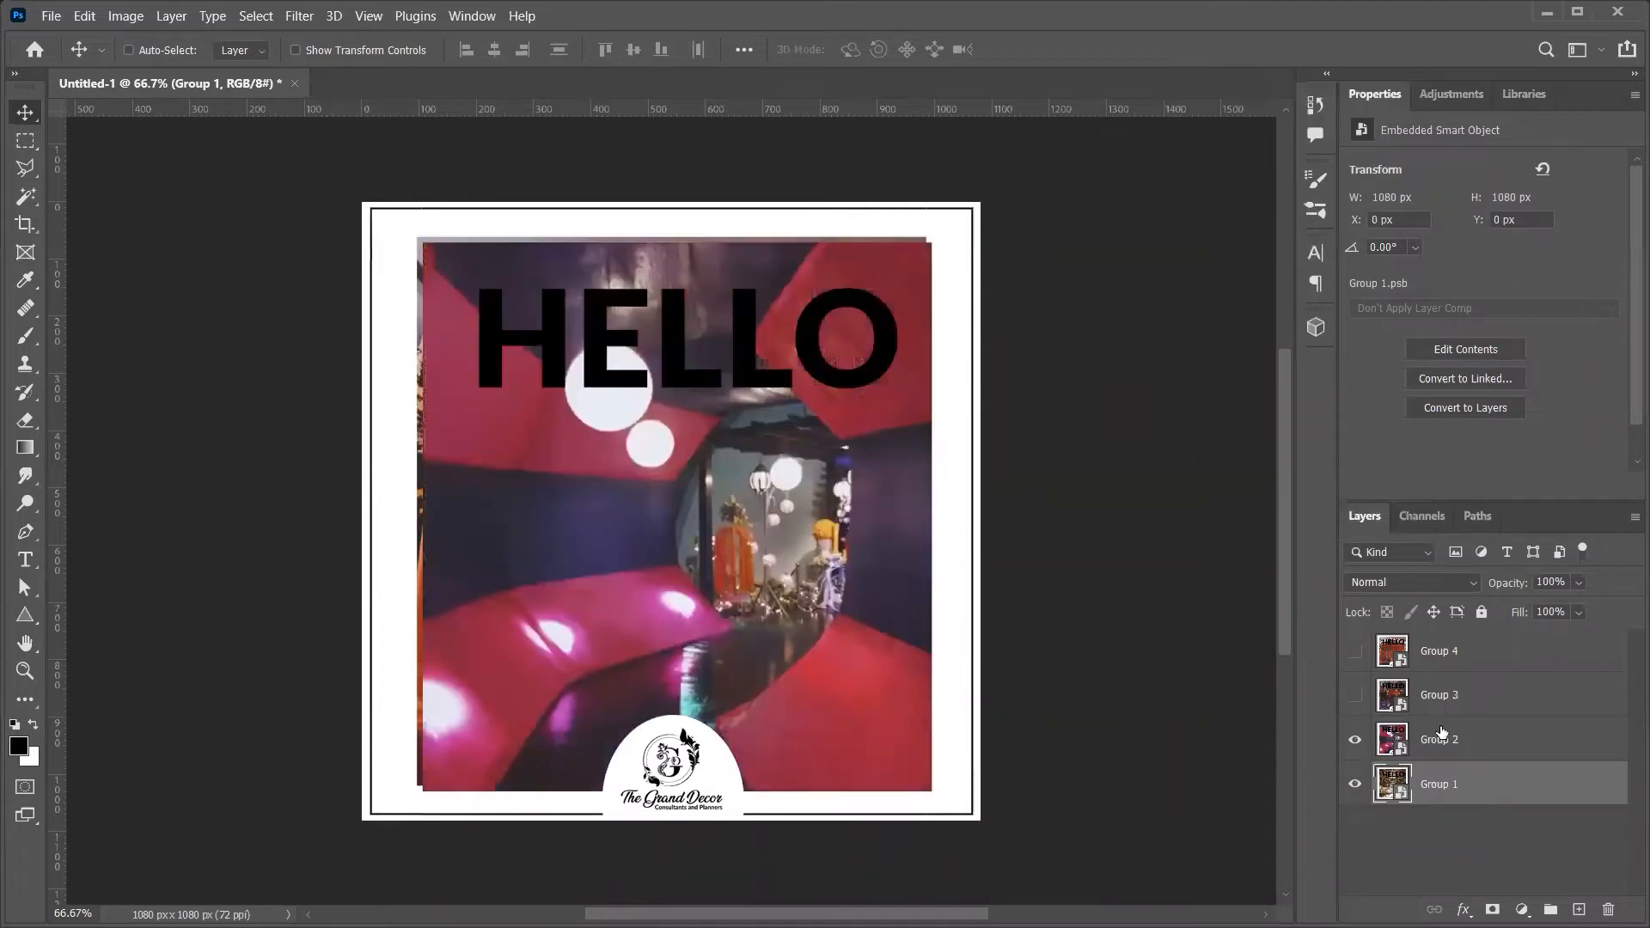
pyautogui.hotkey('ctrl', 'shift', 's')
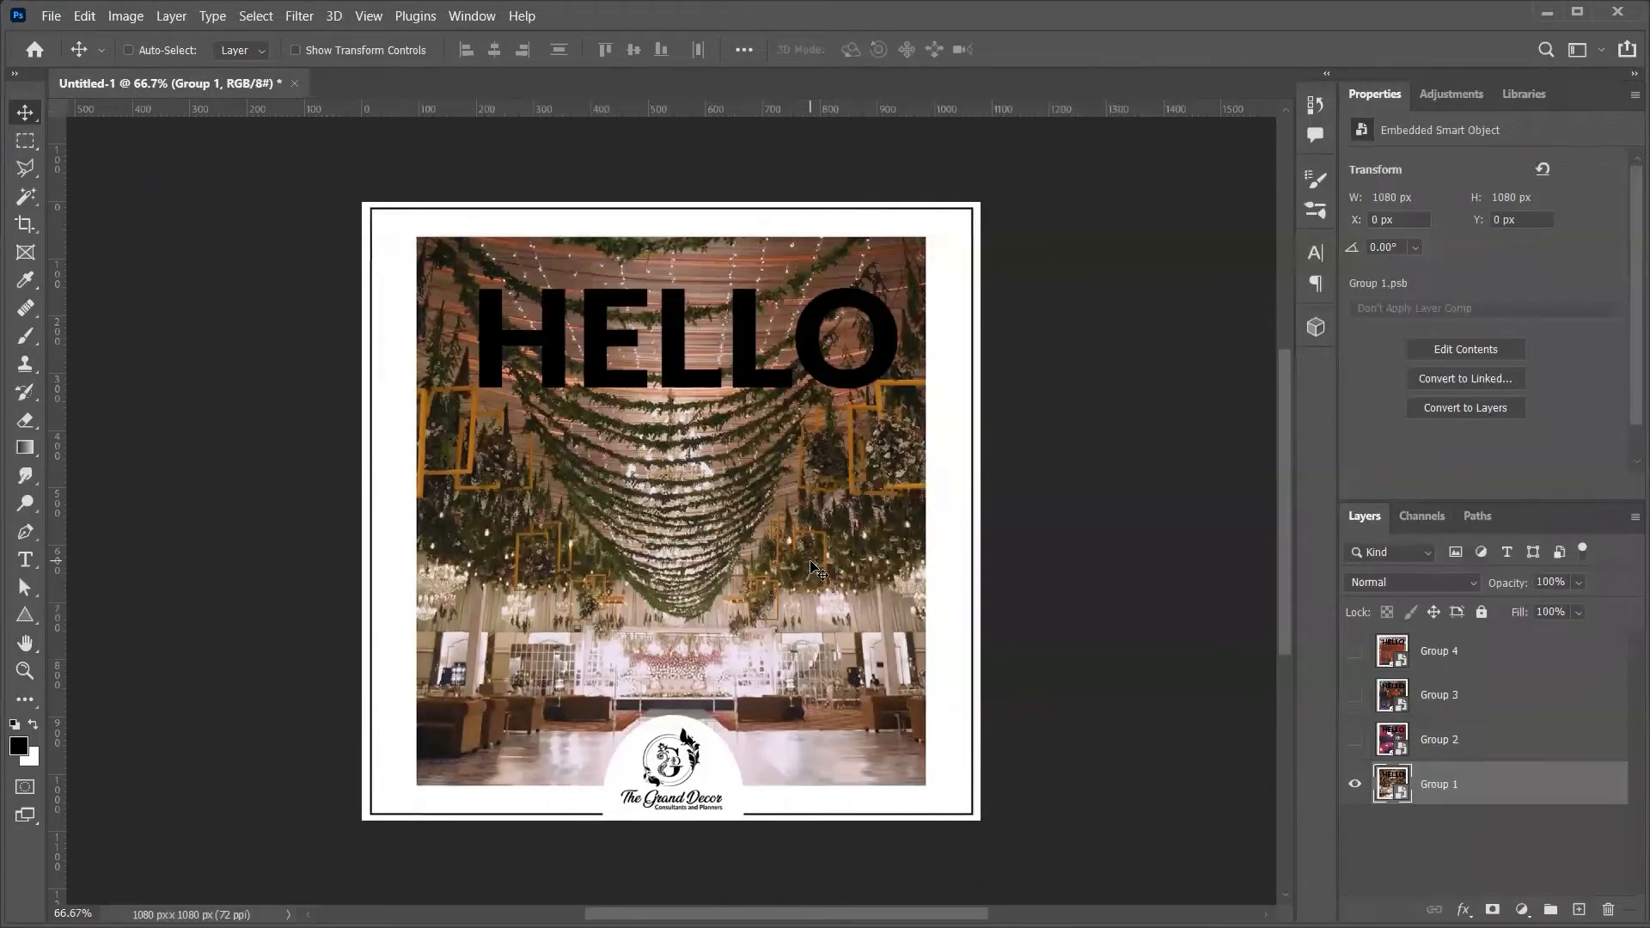
# Show all groups again and set up Export Layers To Files with the Downloads folder as destination and Picture as file name prefix
pyautogui.click(1358, 653)
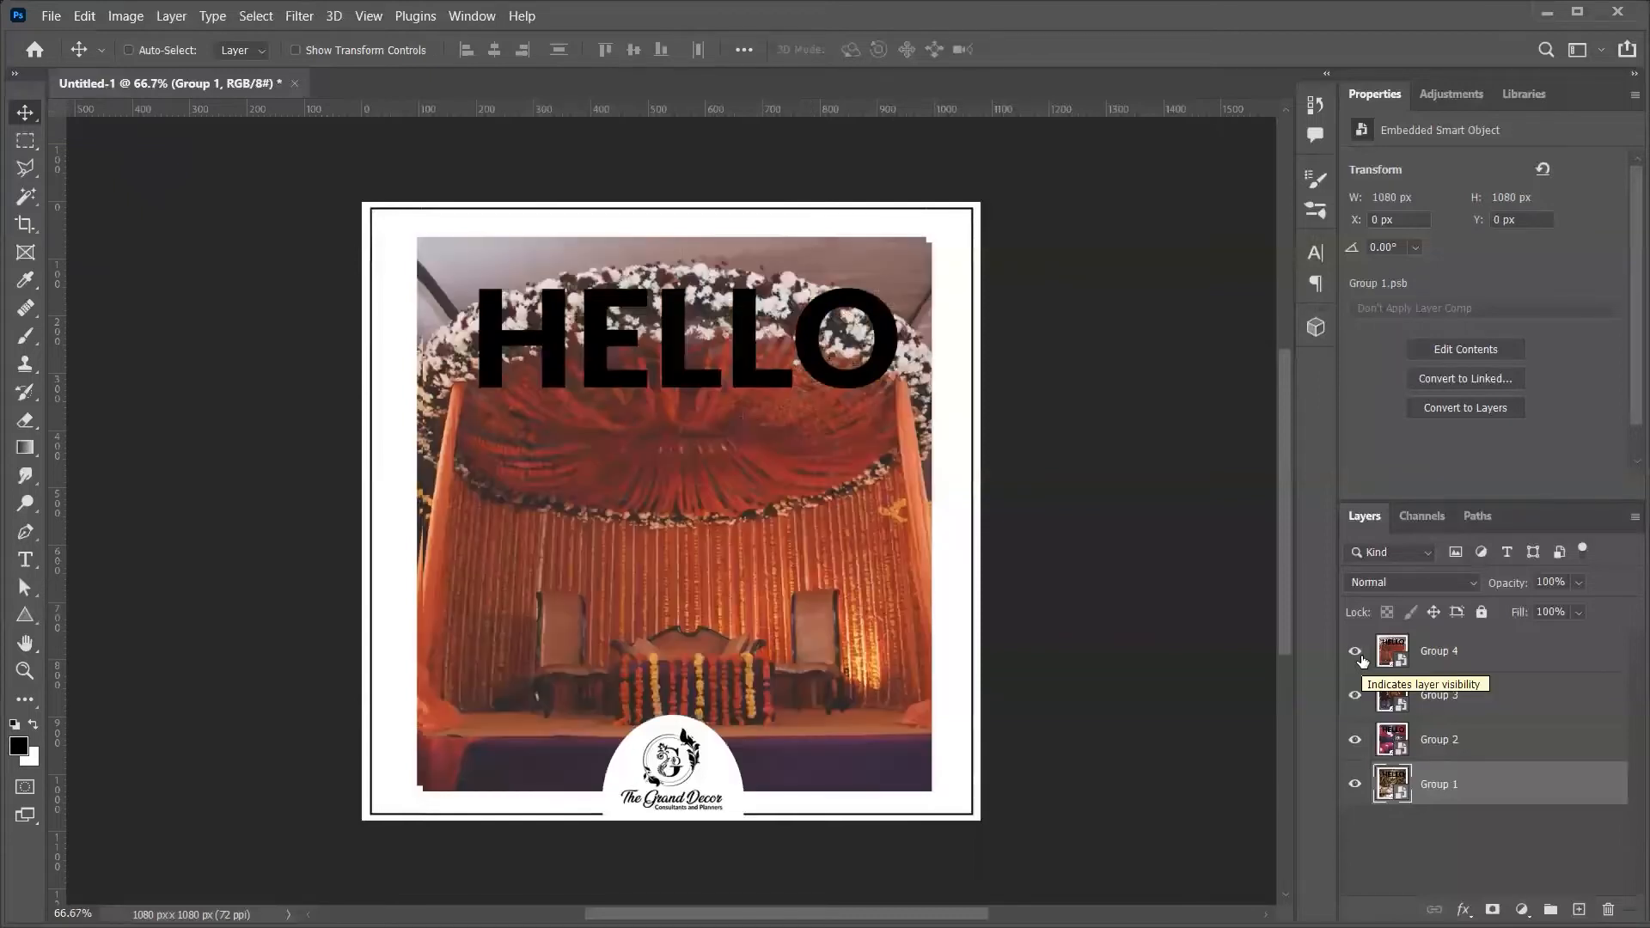
pyautogui.click(1503, 678)
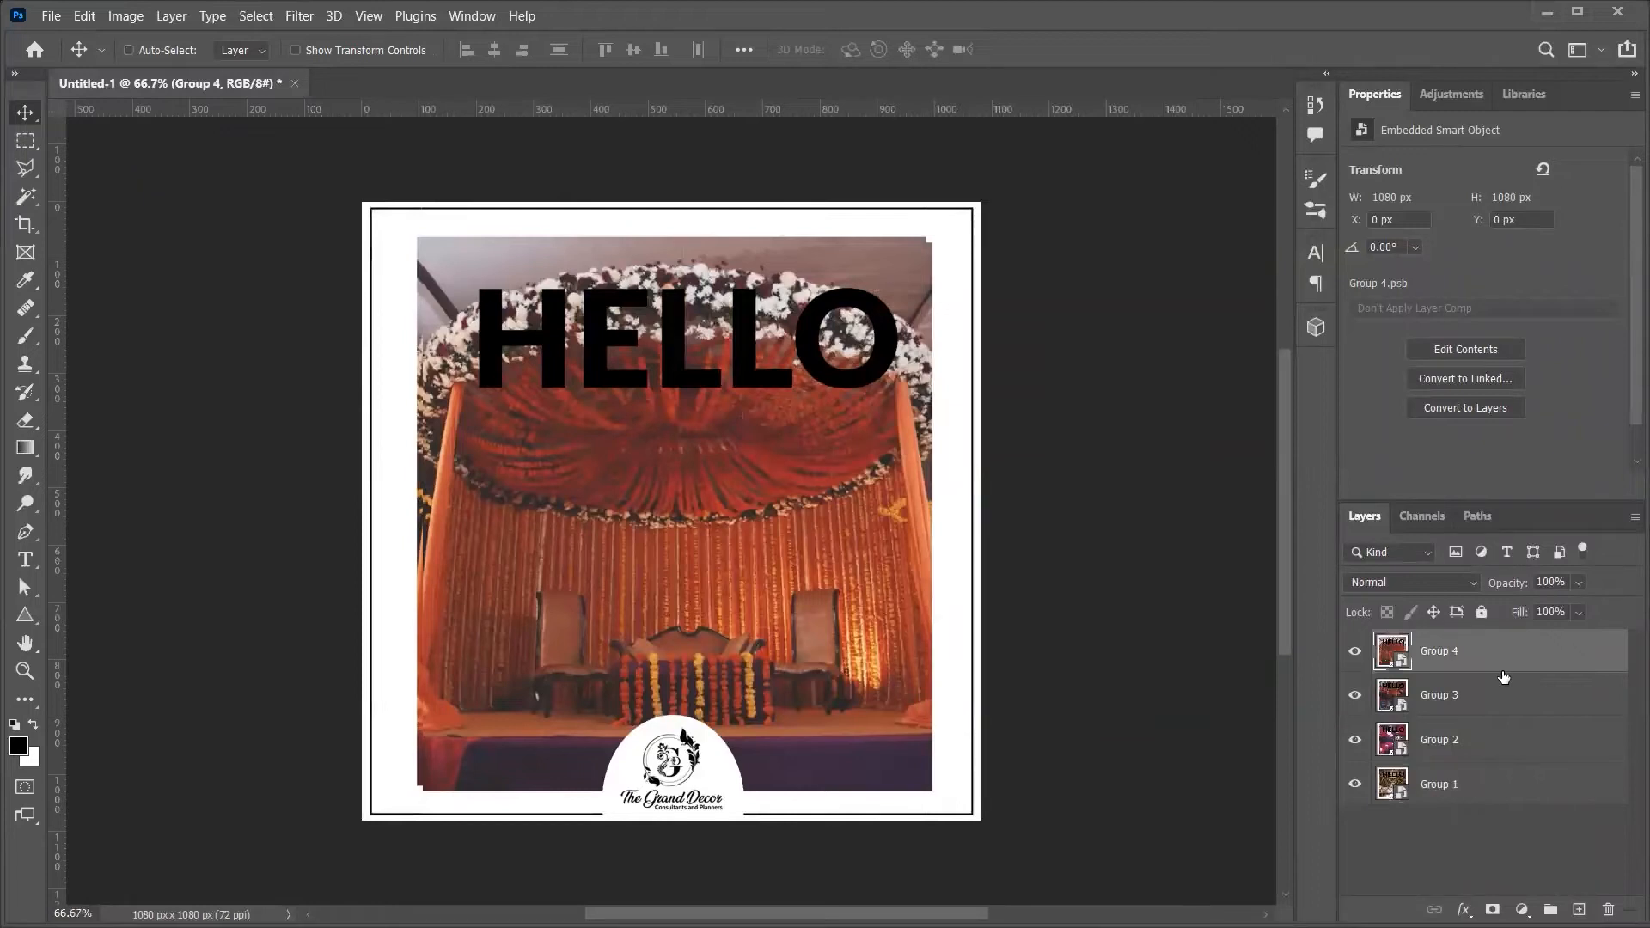
pyautogui.click(53, 16)
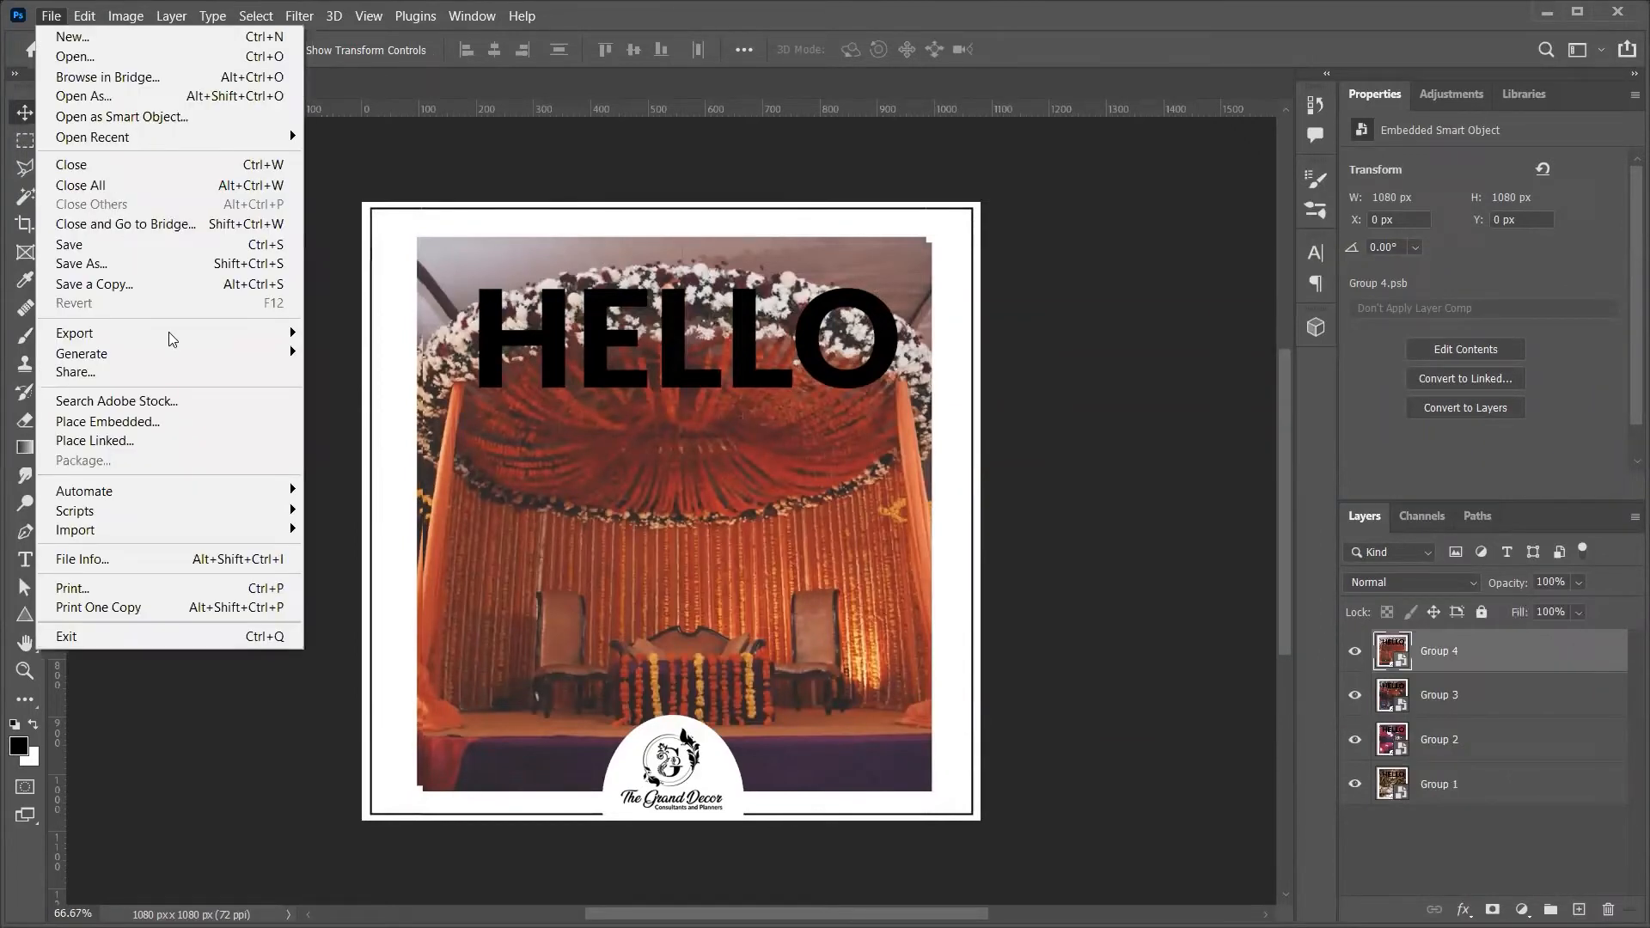
pyautogui.moveTo(169, 333)
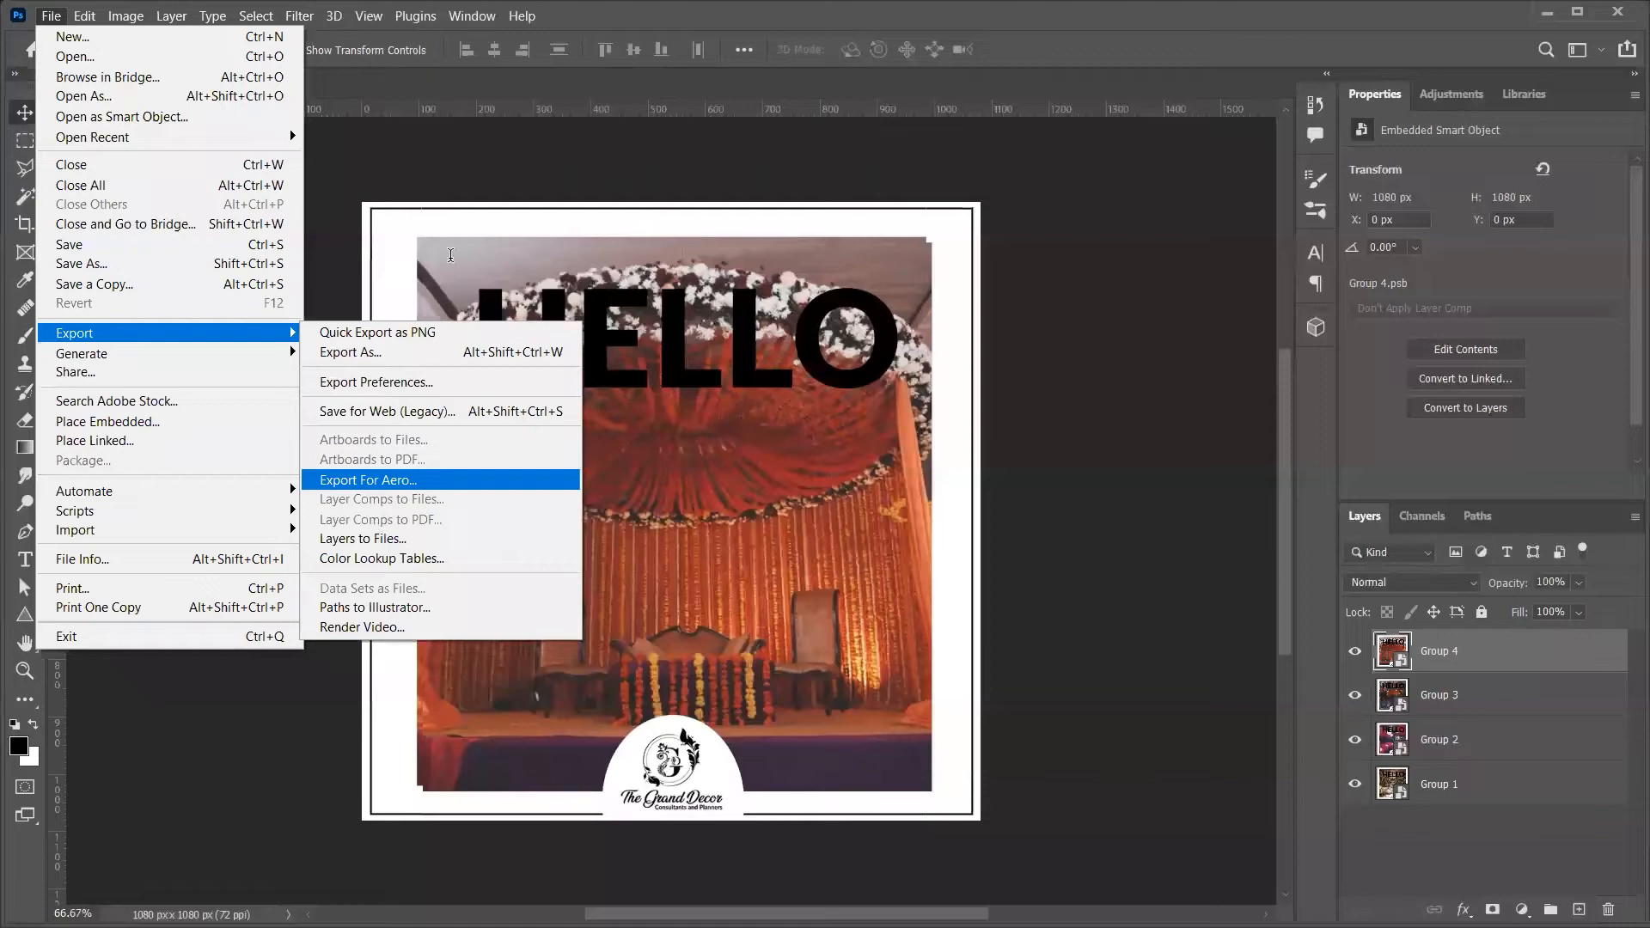
pyautogui.click(566, 268)
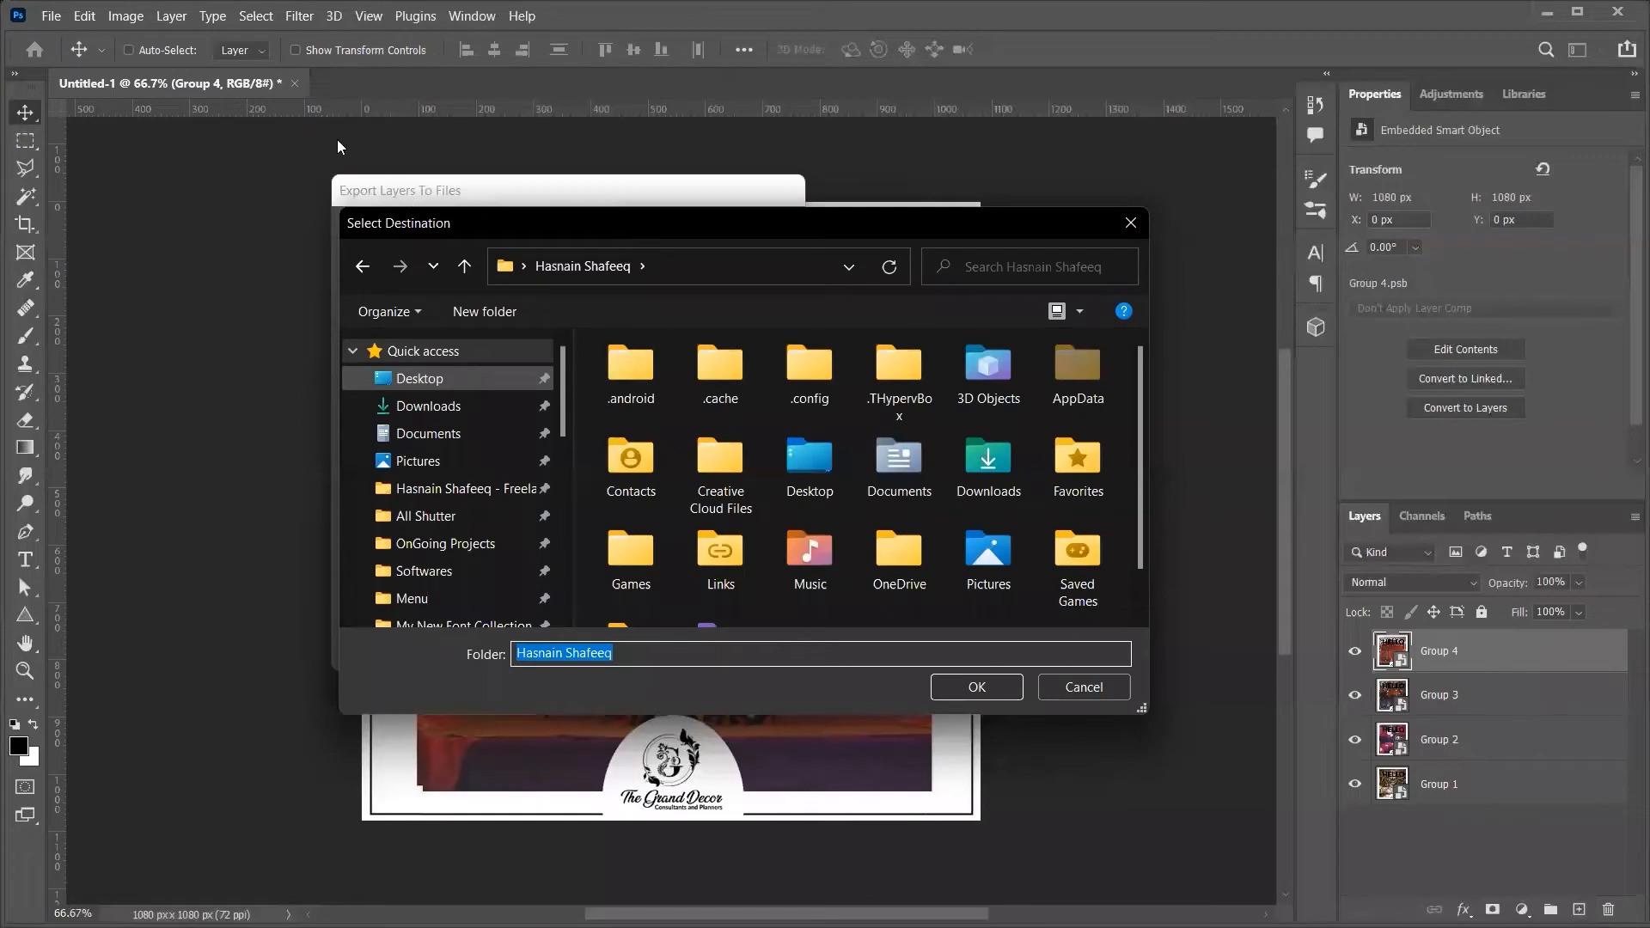
pyautogui.press('Escape')
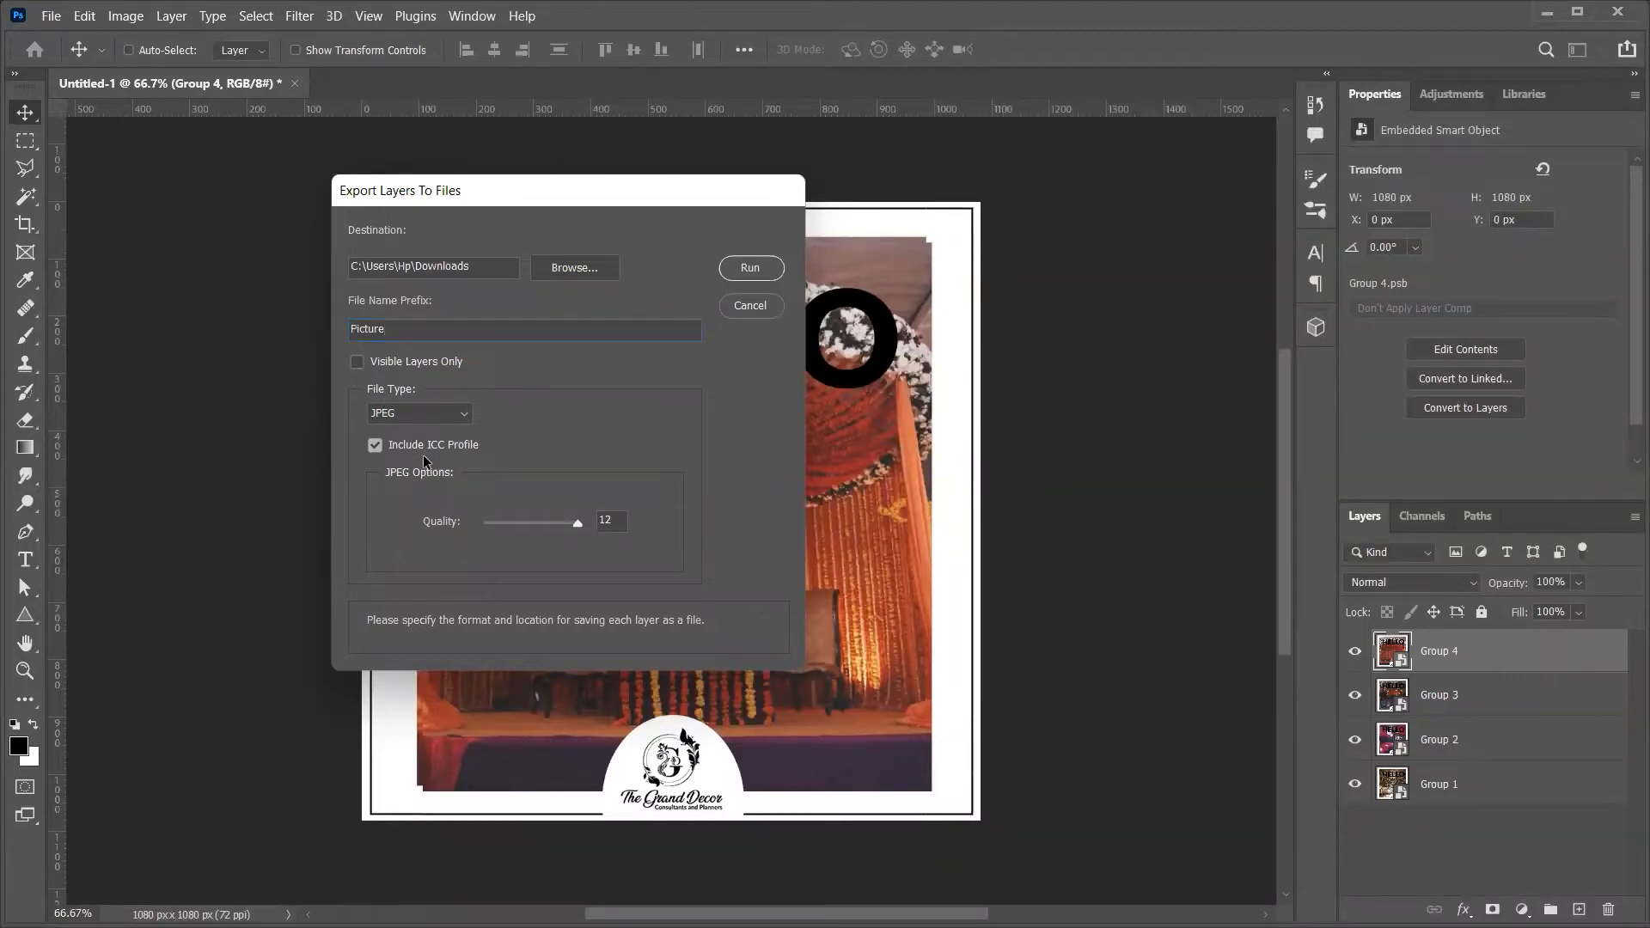
# Set the layer export's file type to PNG-24 and run it
pyautogui.click(419, 413)
pyautogui.press('Down')
pyautogui.press('Down')
pyautogui.press('Down')
pyautogui.press('Down')
pyautogui.press('Down')
pyautogui.press('Down')
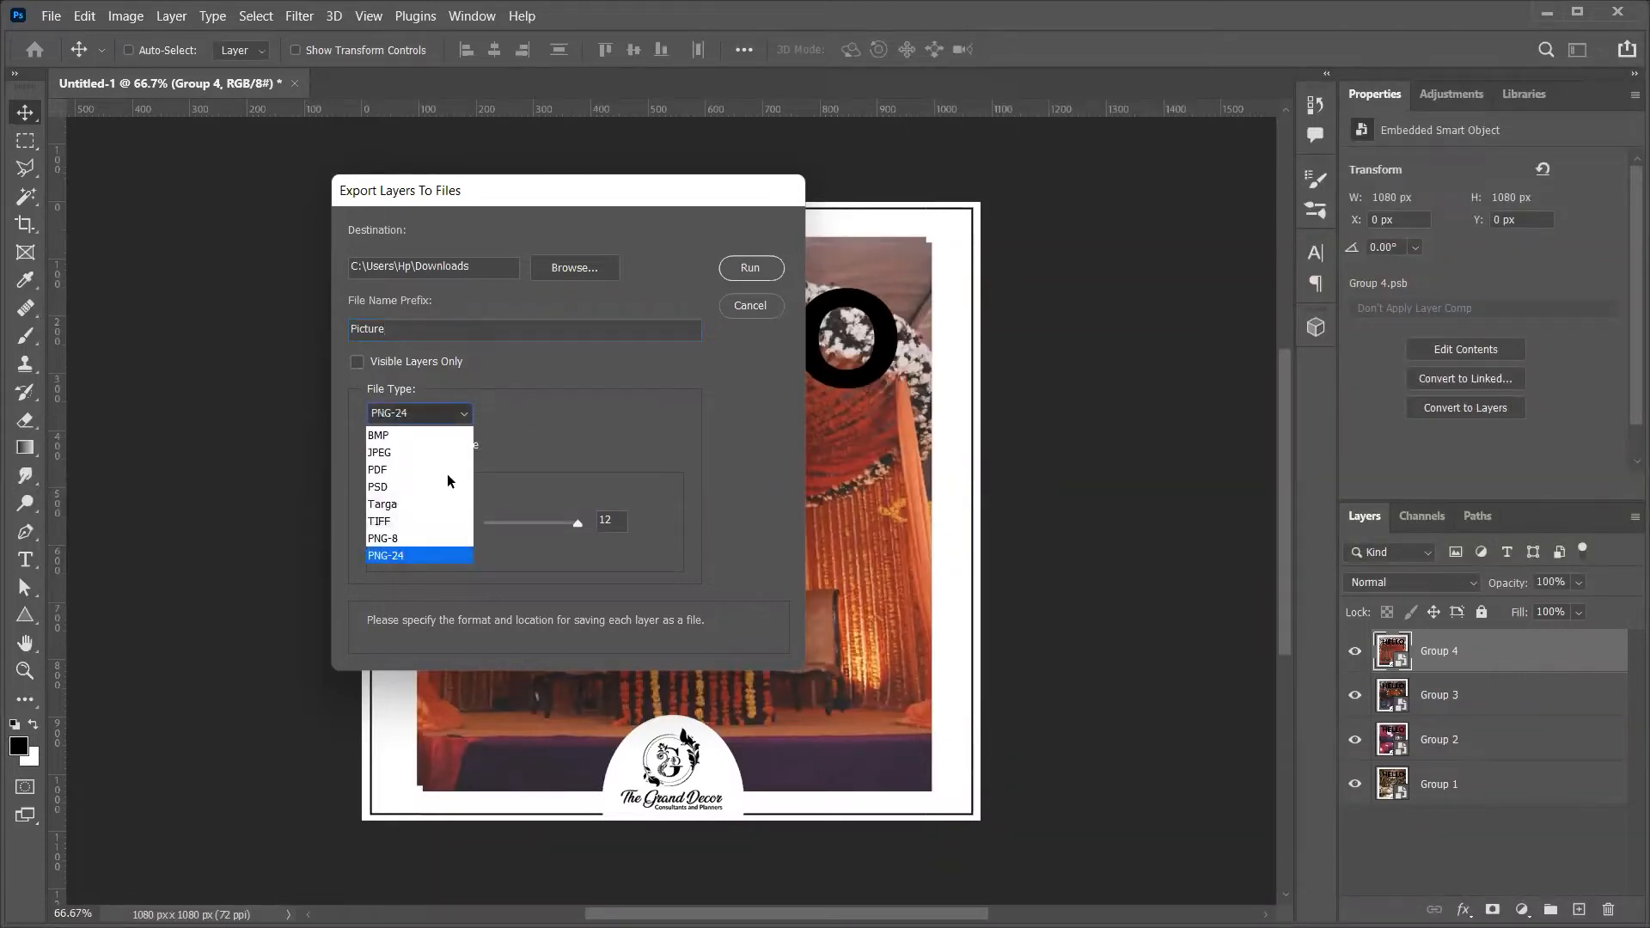
pyautogui.press('Return')
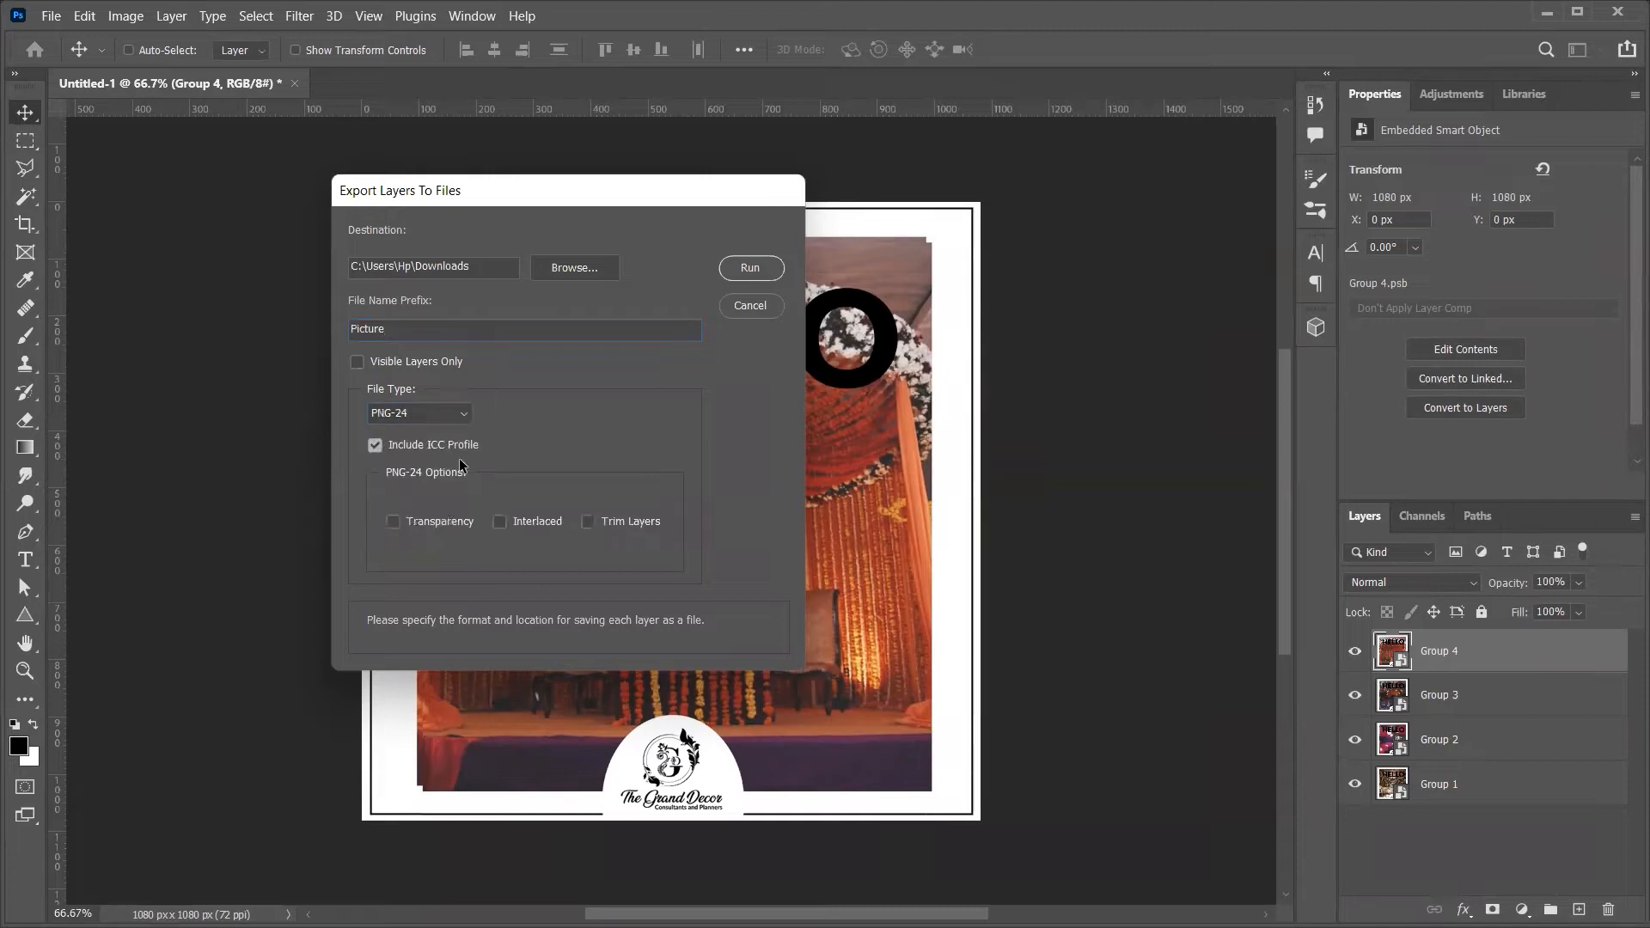
pyautogui.click(751, 268)
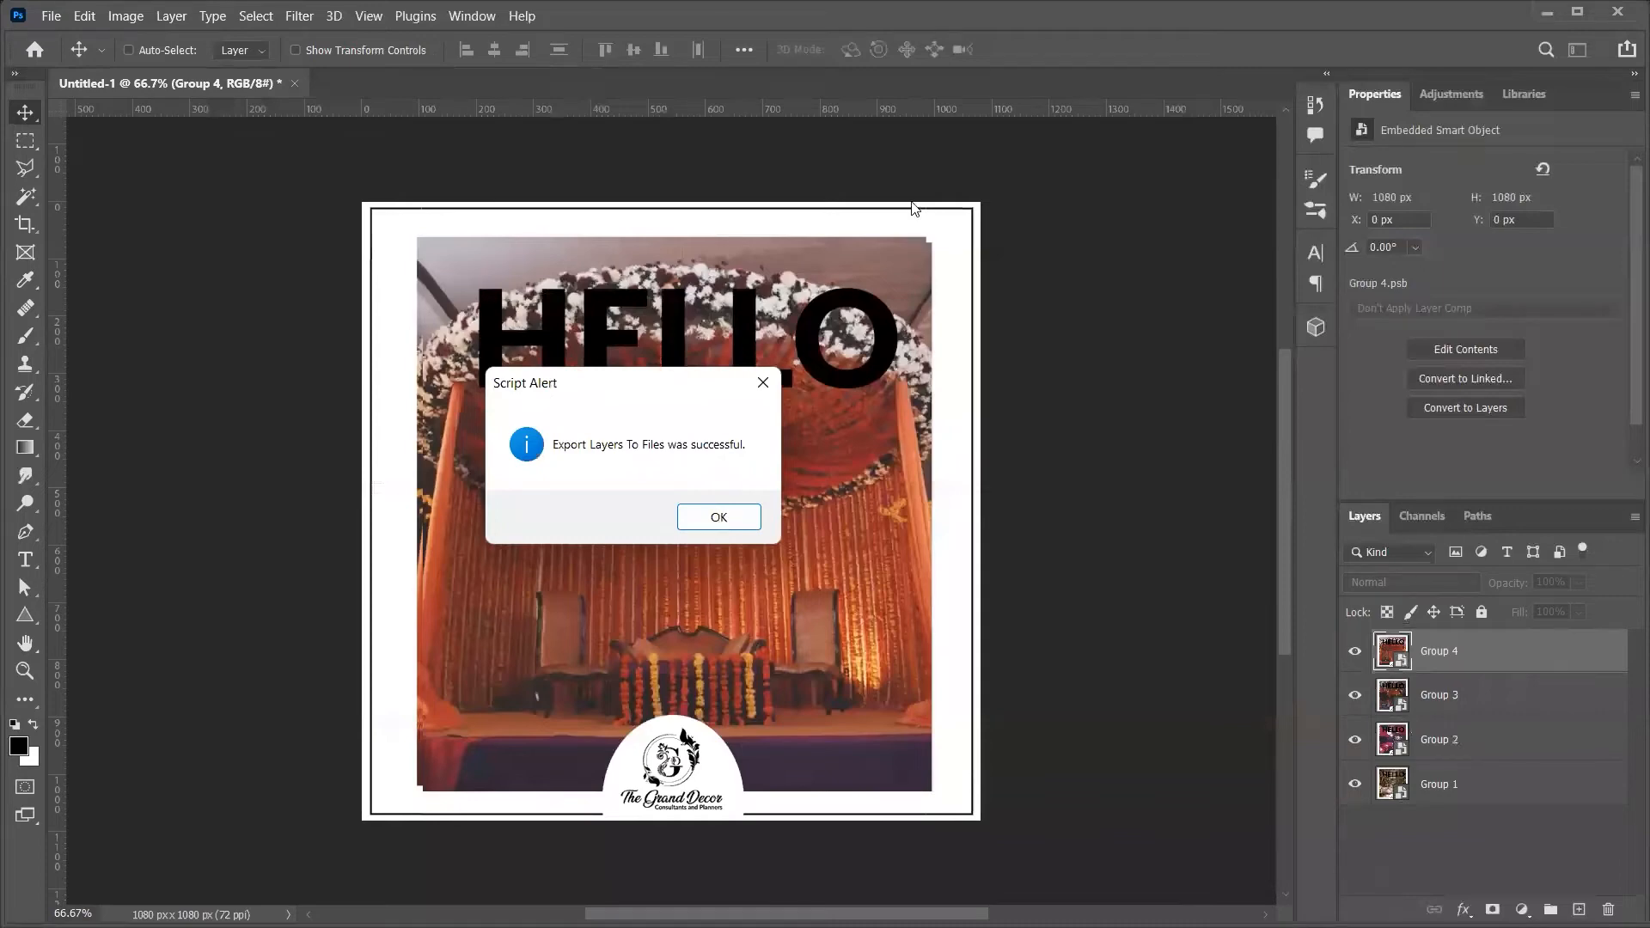
# Switch to the Downloads folder in File Explorer and examine the four exported PNG files with the Picture prefix
pyautogui.hotkey('alt', 'Tab')
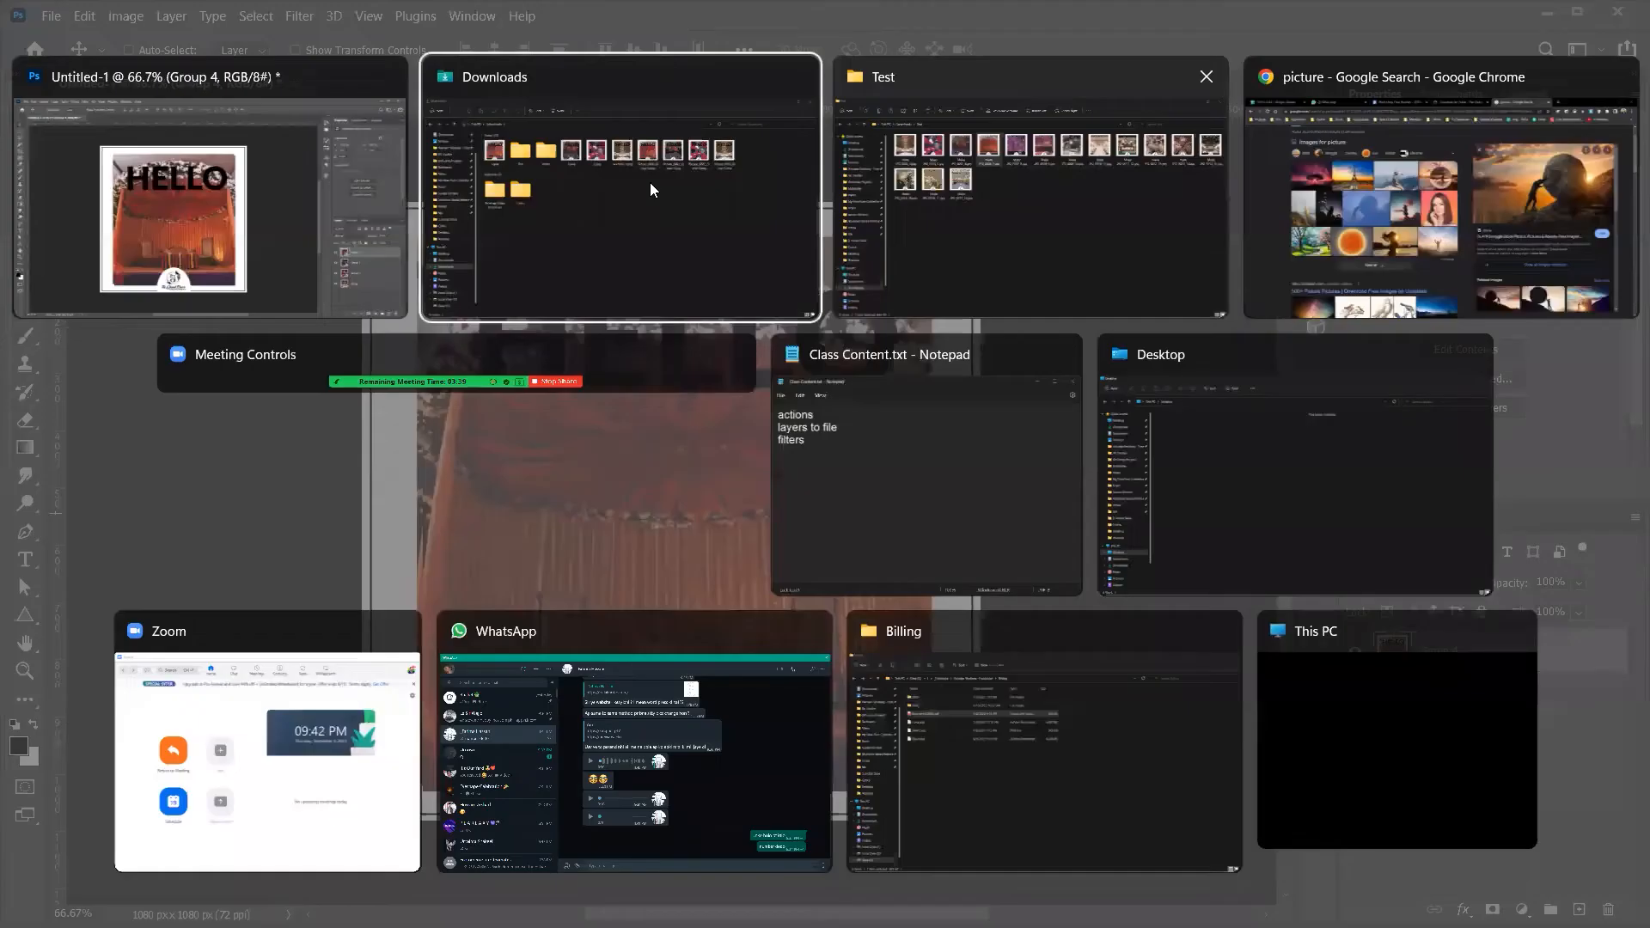
pyautogui.click(746, 232)
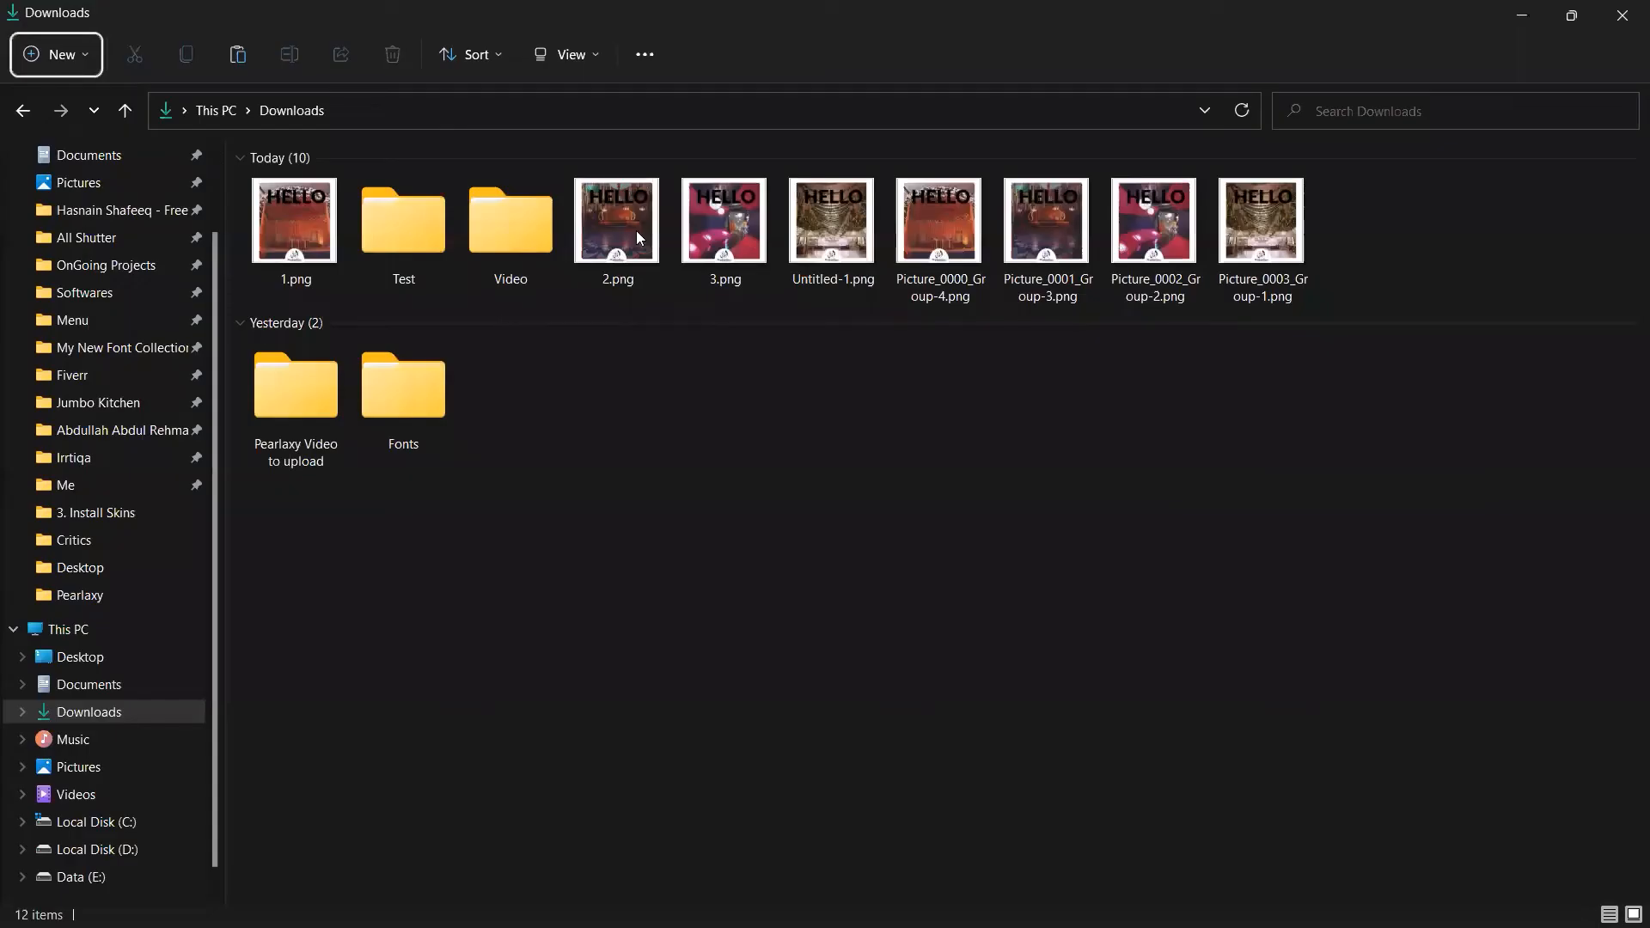
pyautogui.click(784, 239)
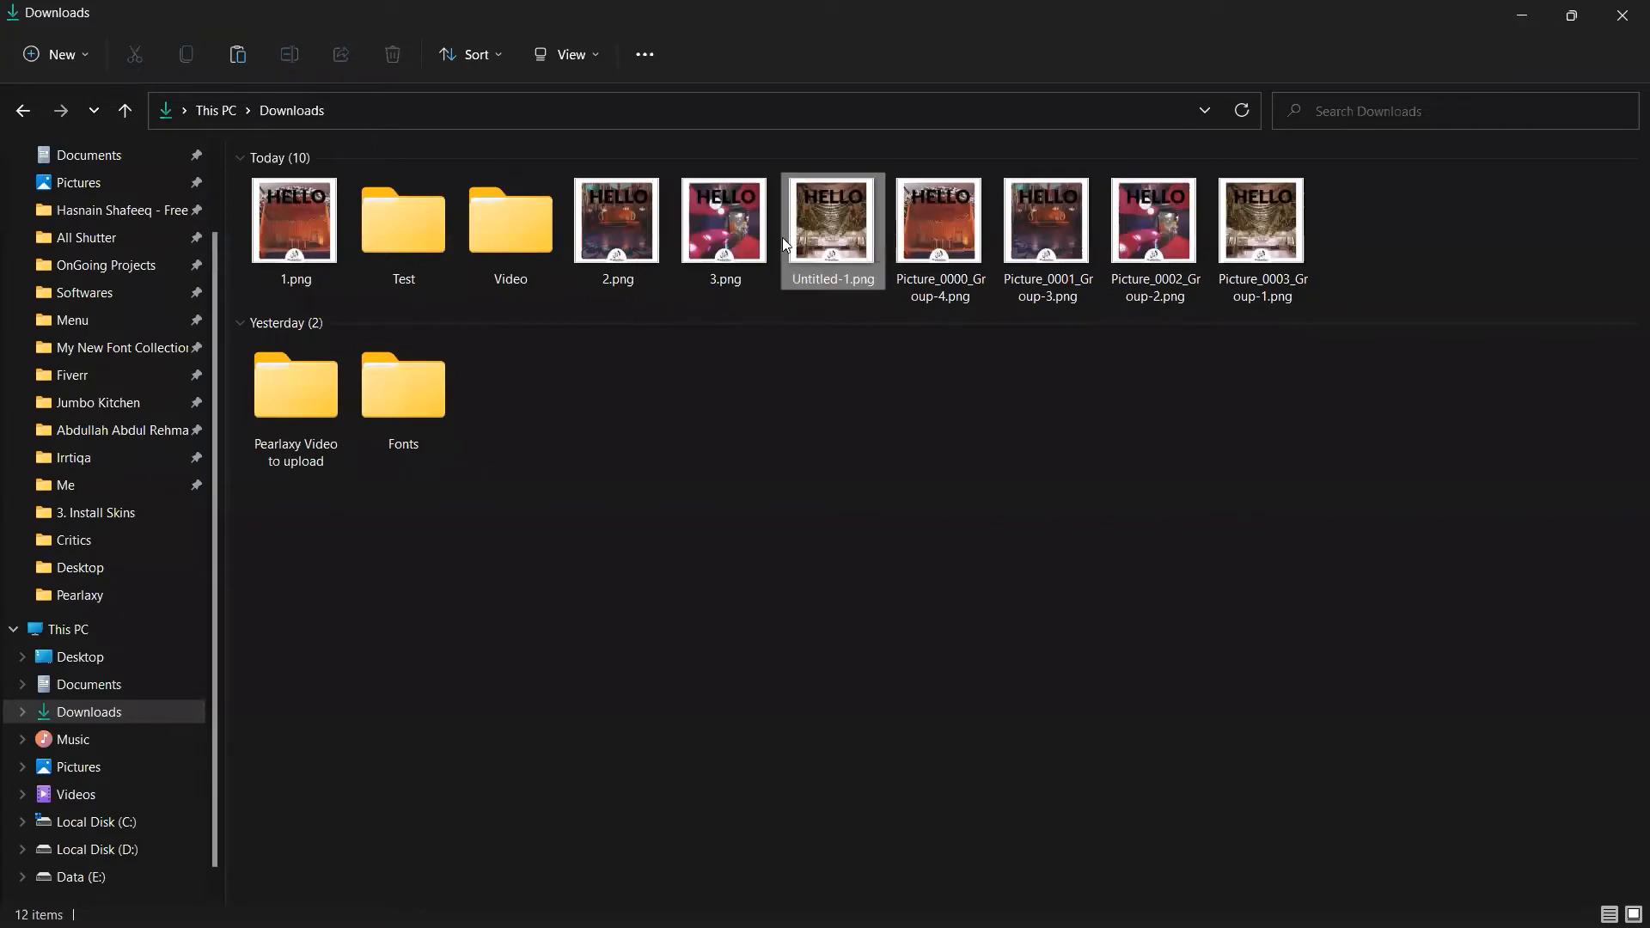
pyautogui.click(908, 243)
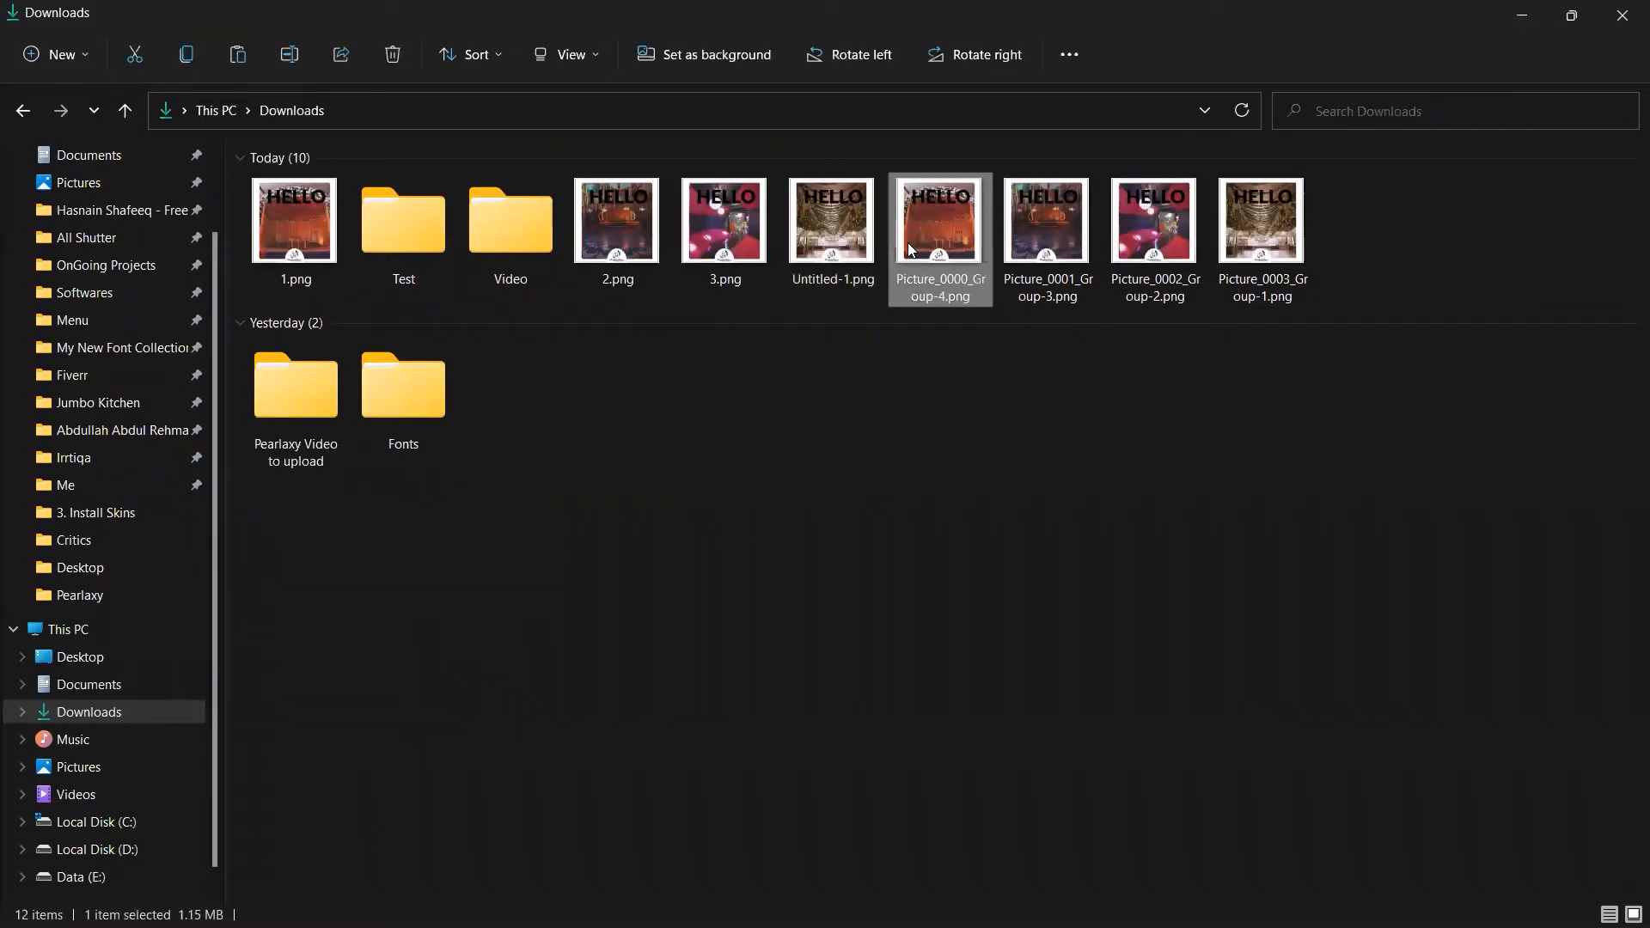
pyautogui.hotkey('shift', 'Right')
pyautogui.hotkey('shift', 'Right')
pyautogui.hotkey('shift', 'Right')
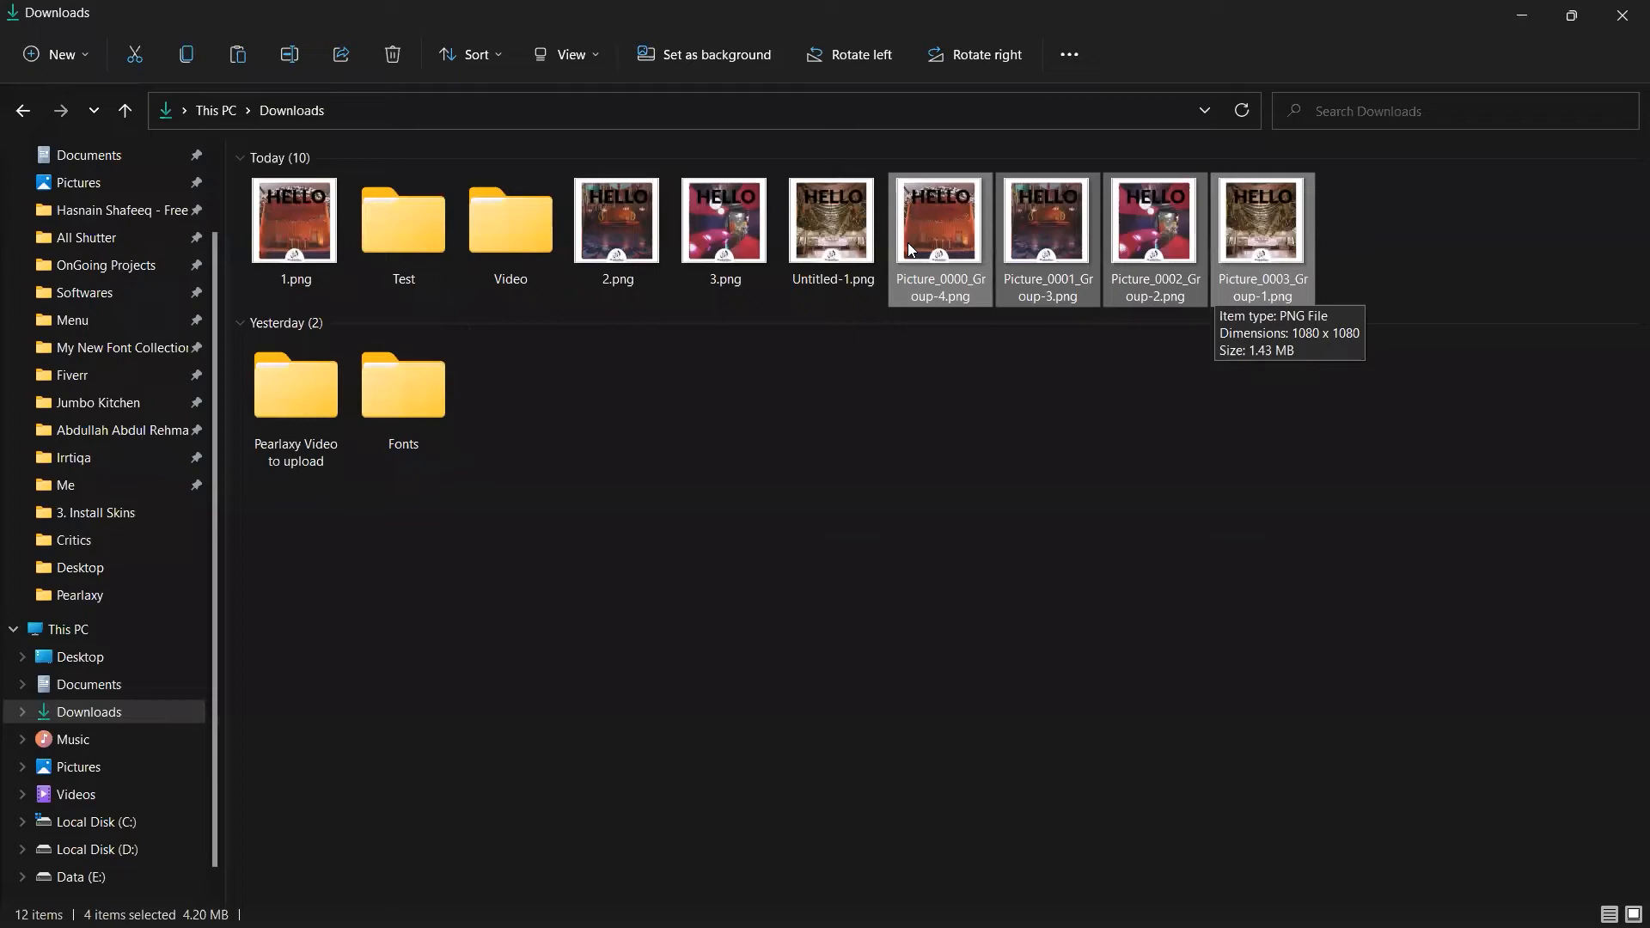
# Open the Test folder inside Downloads and examine its source JPG photos
pyautogui.click(425, 212)
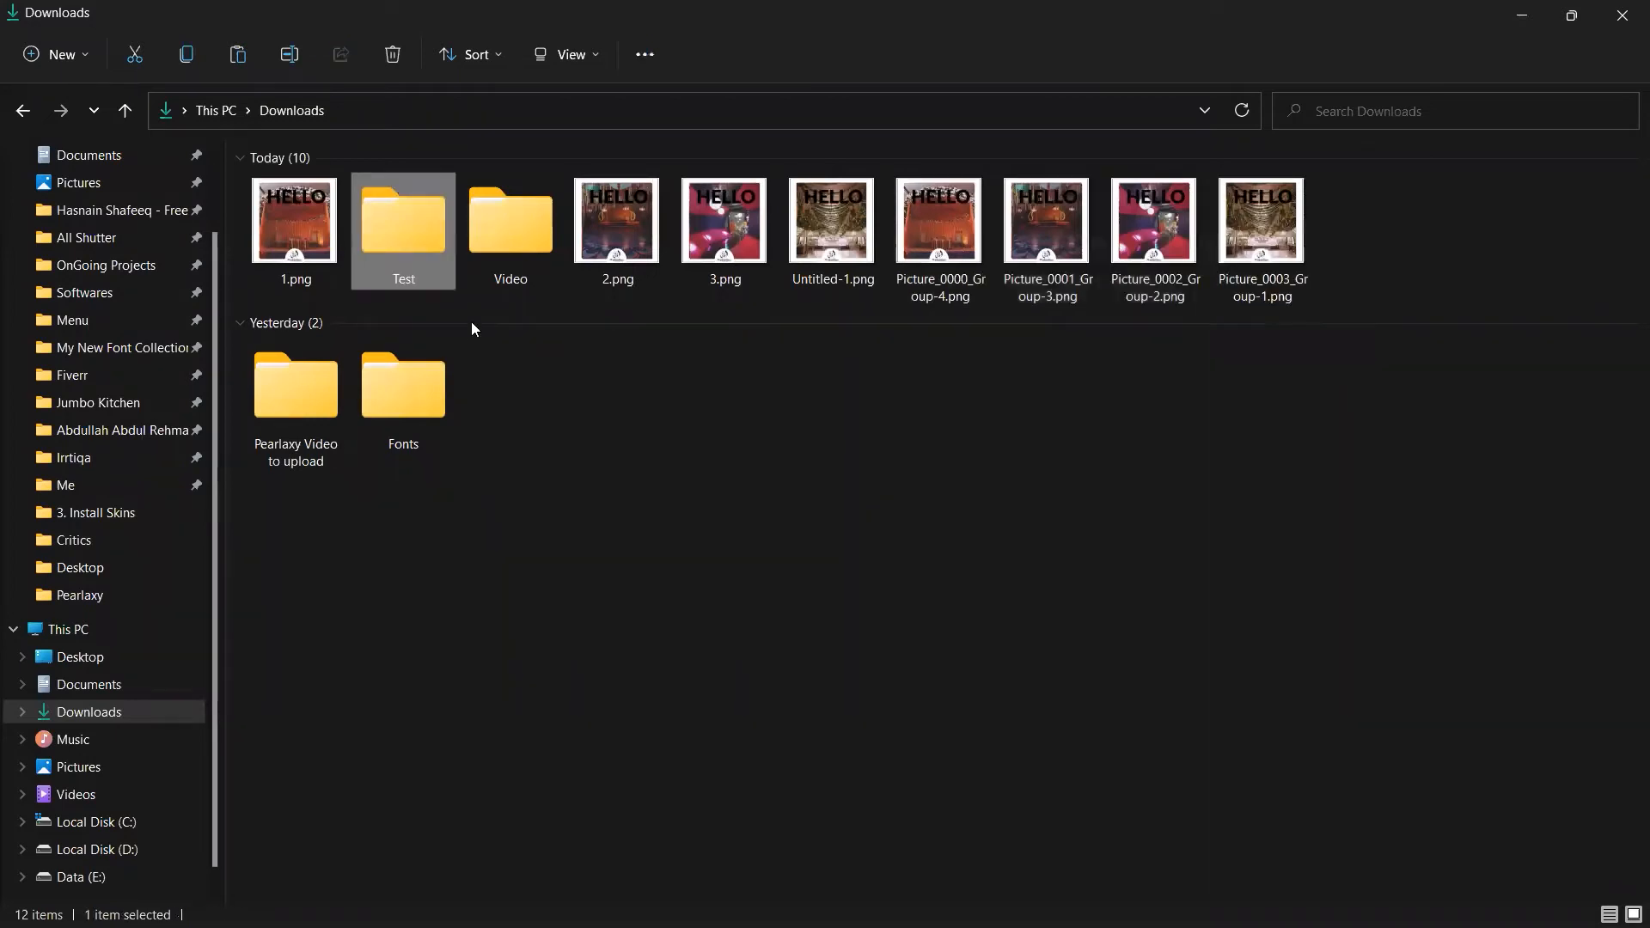
pyautogui.press('Return')
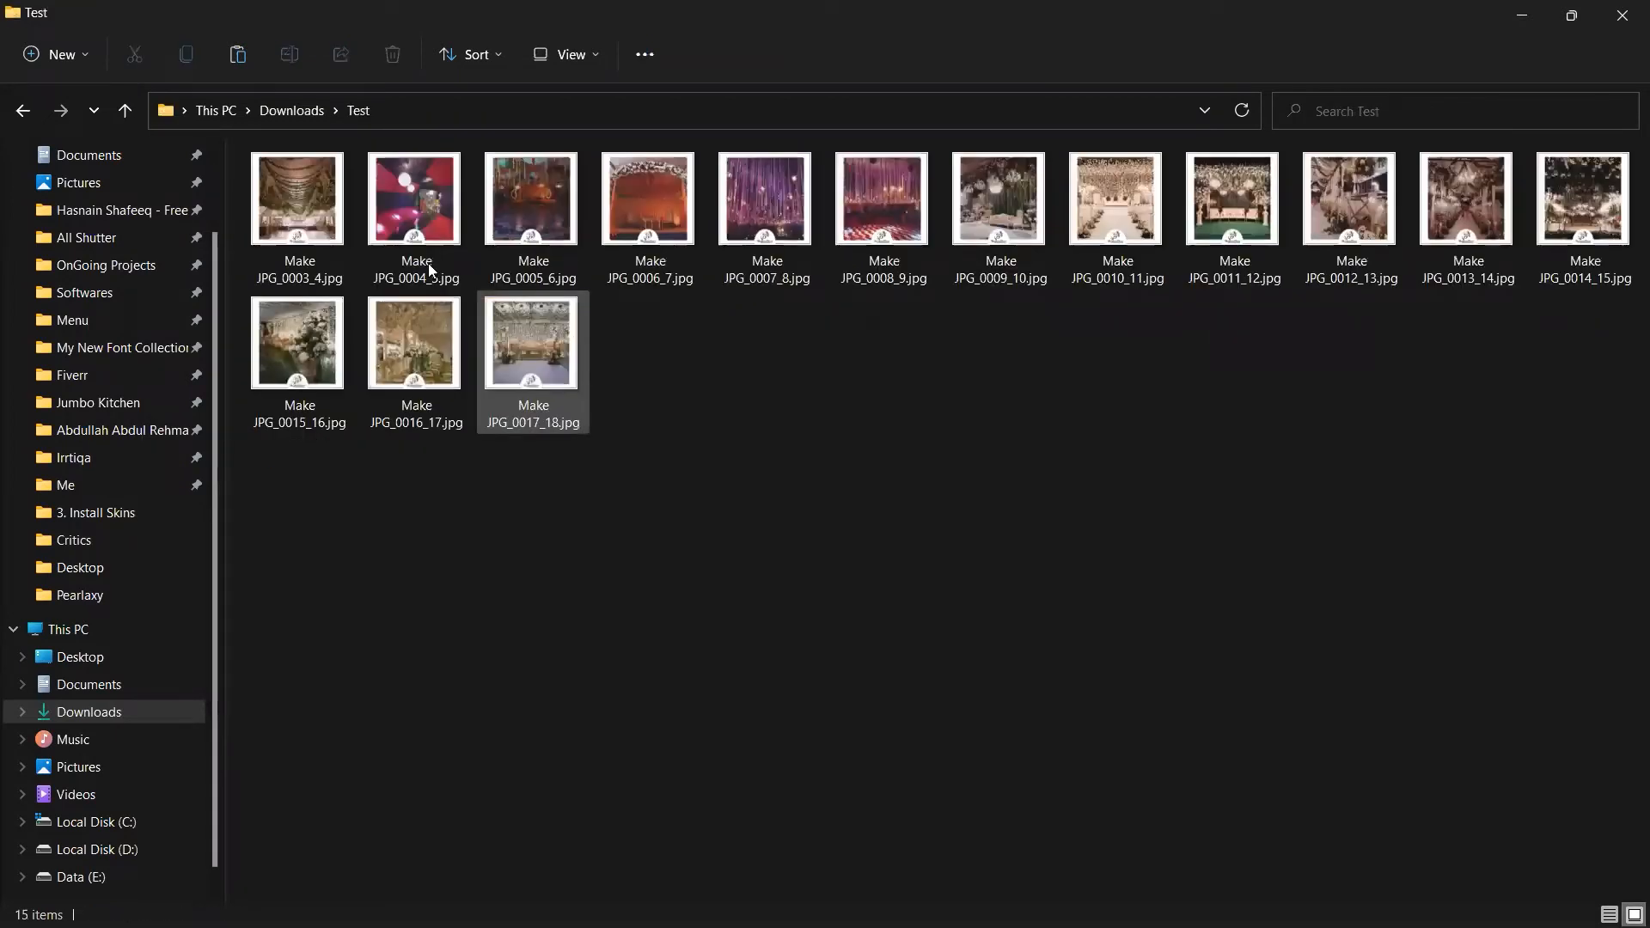
pyautogui.moveTo(705, 434); pyautogui.dragTo(296, 258)
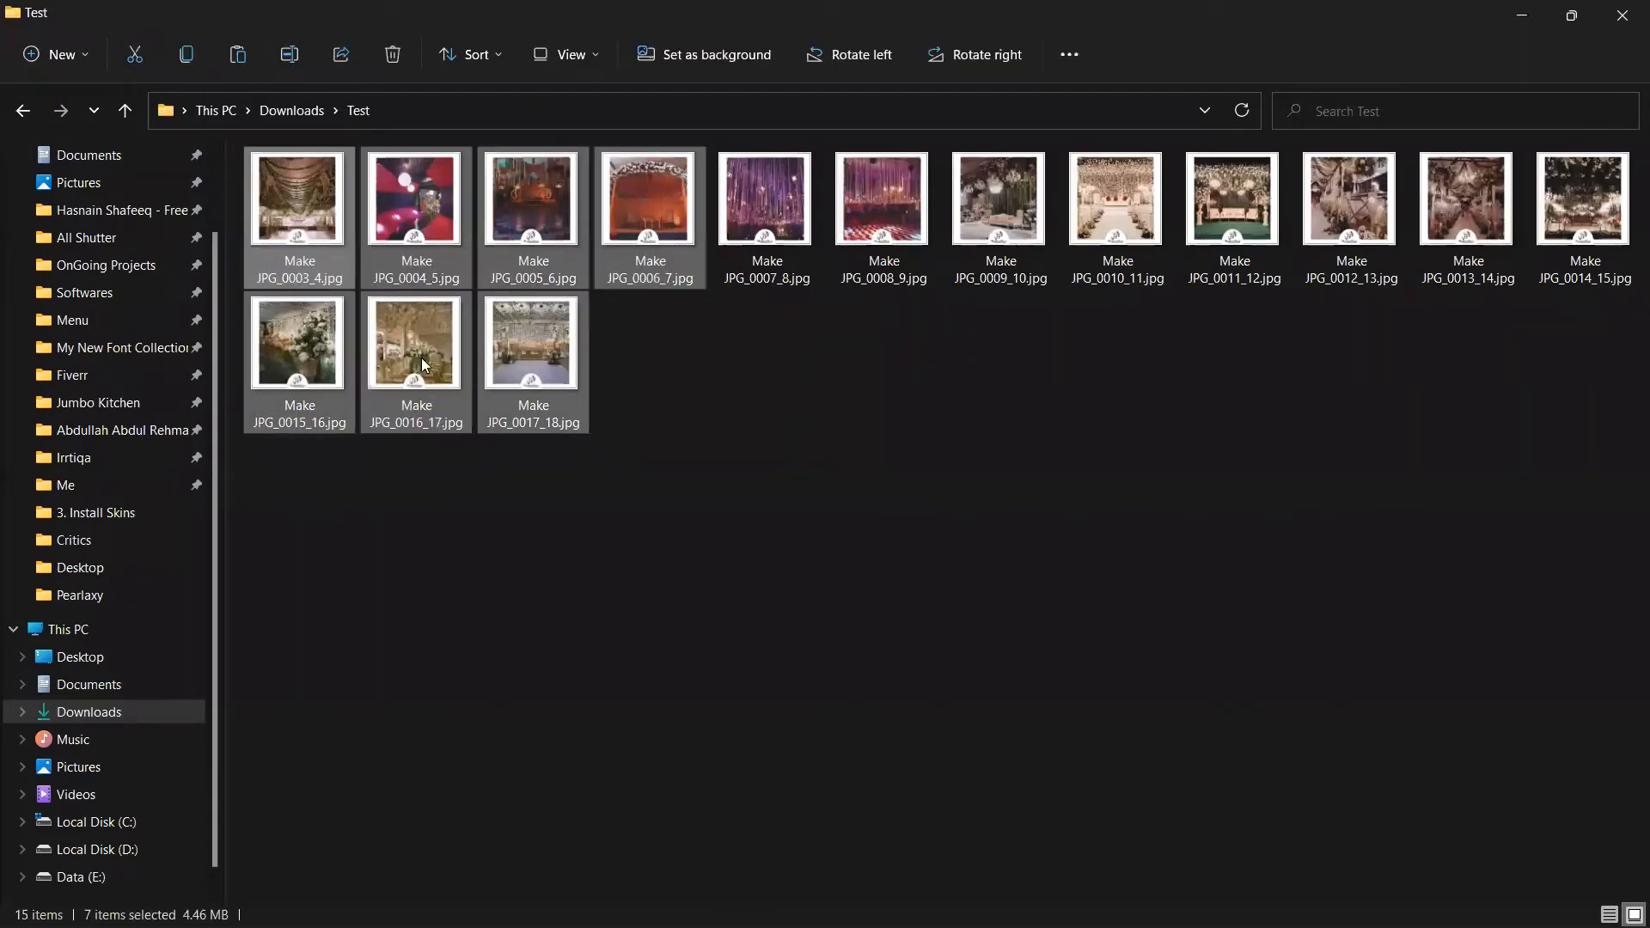
pyautogui.click(172, 213)
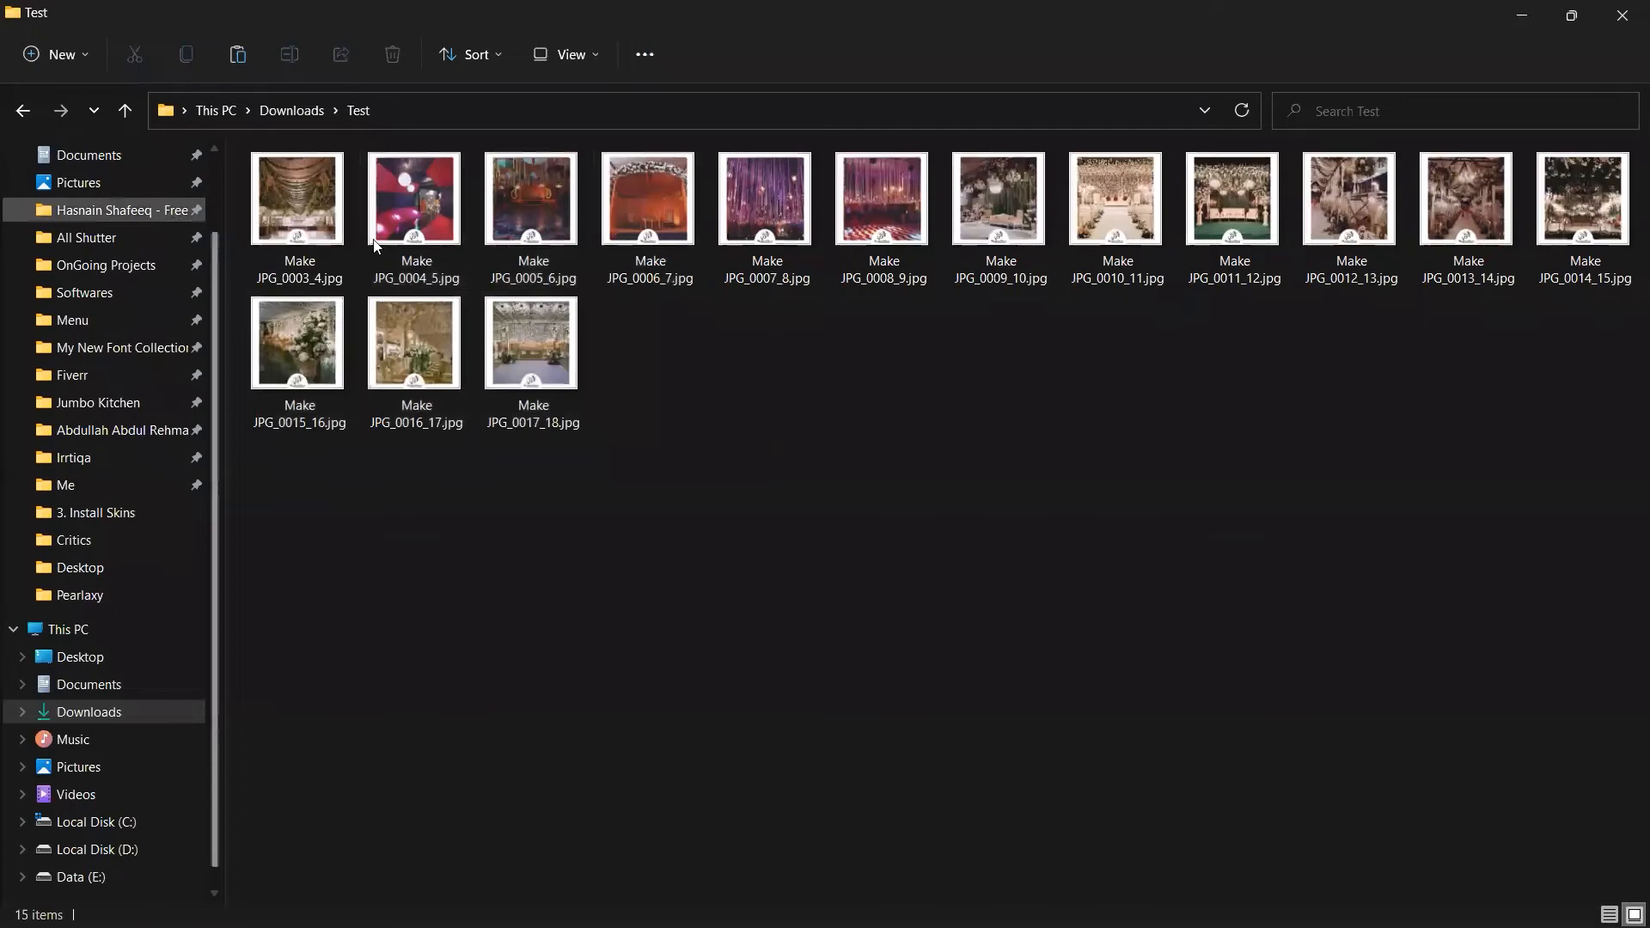
pyautogui.doubleClick(335, 406)
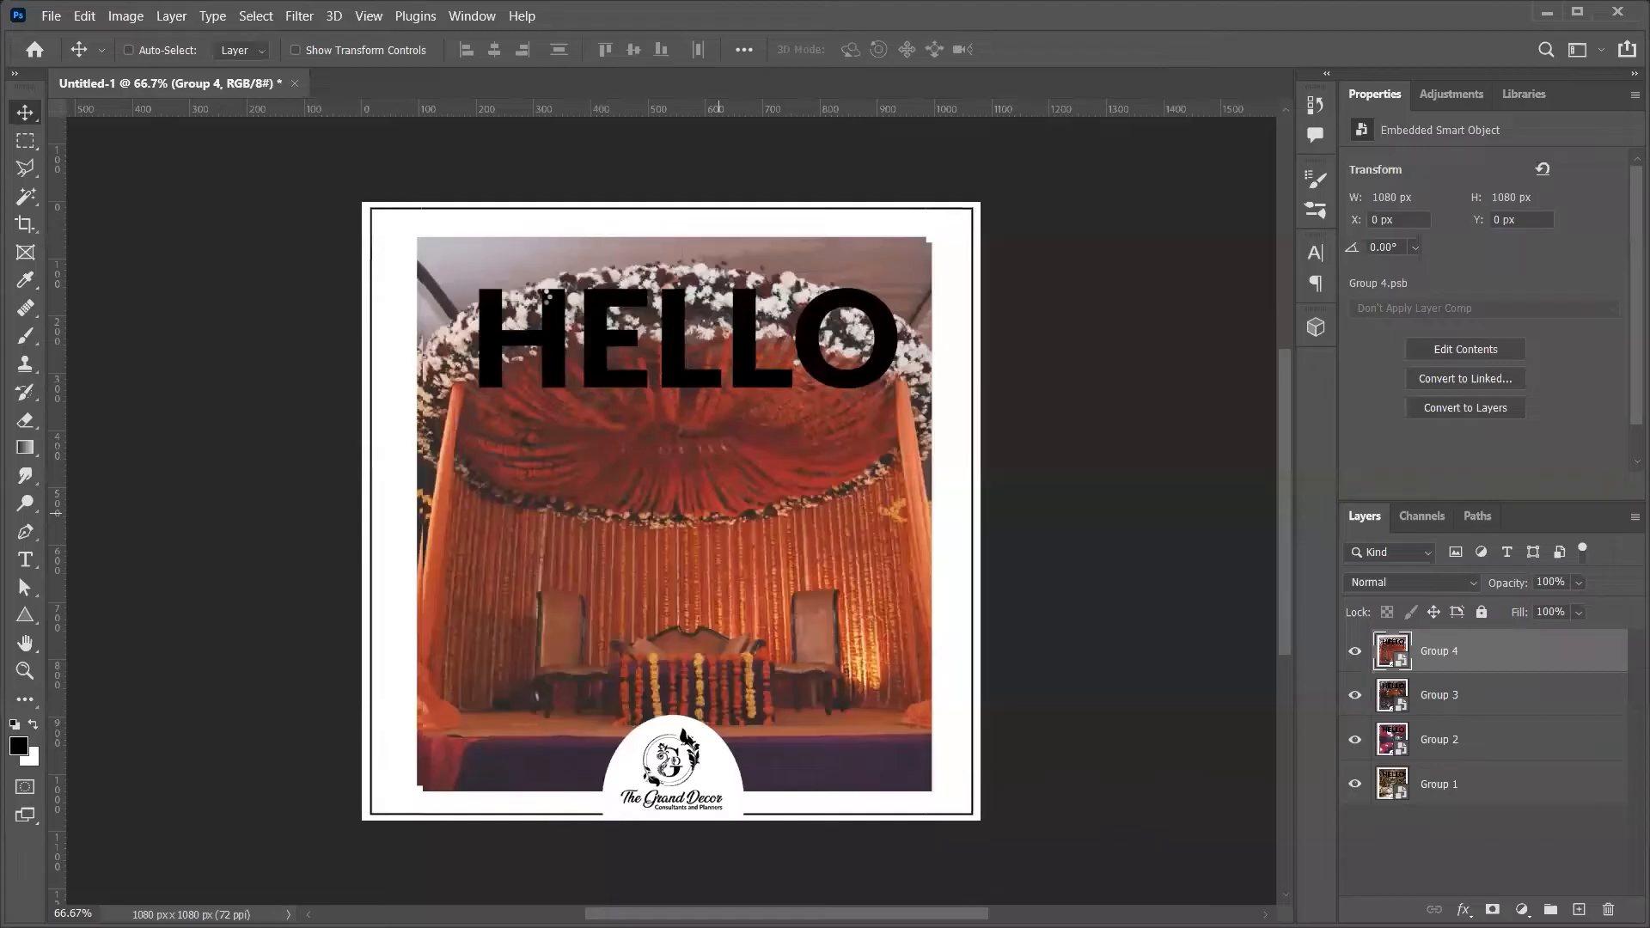
# Open Editable.psd in Photoshop, look through its numbered layers, and toggle the visibility of the Setup group and its Vector Smart Object
pyautogui.click(545, 296)
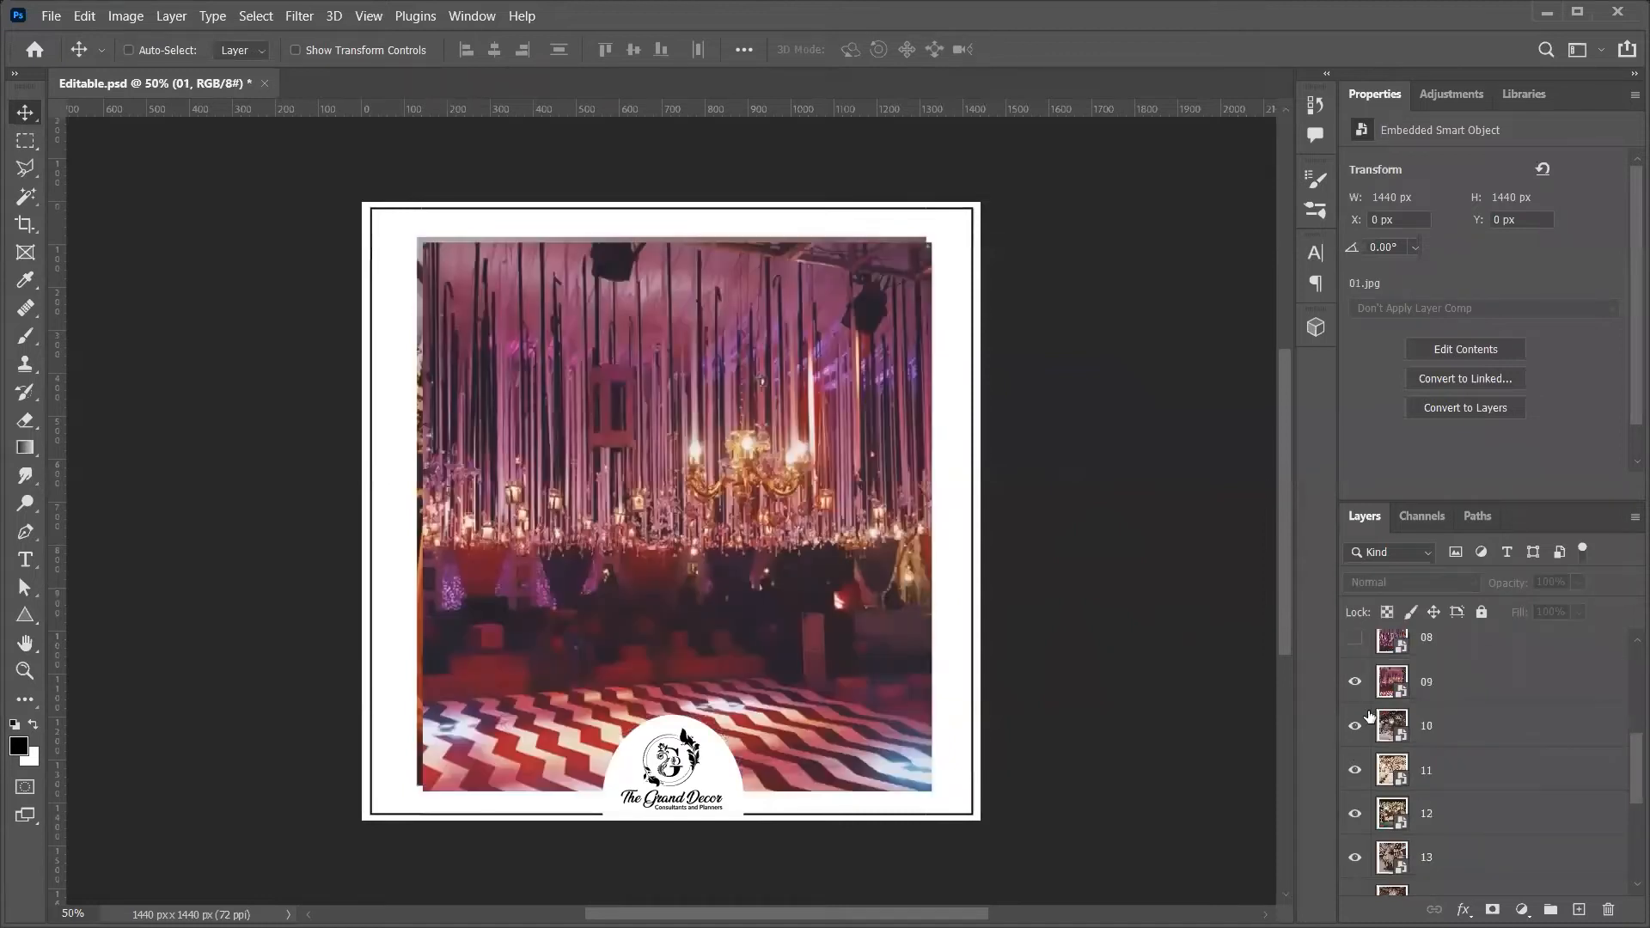
pyautogui.scroll(-3, 1370, 716)
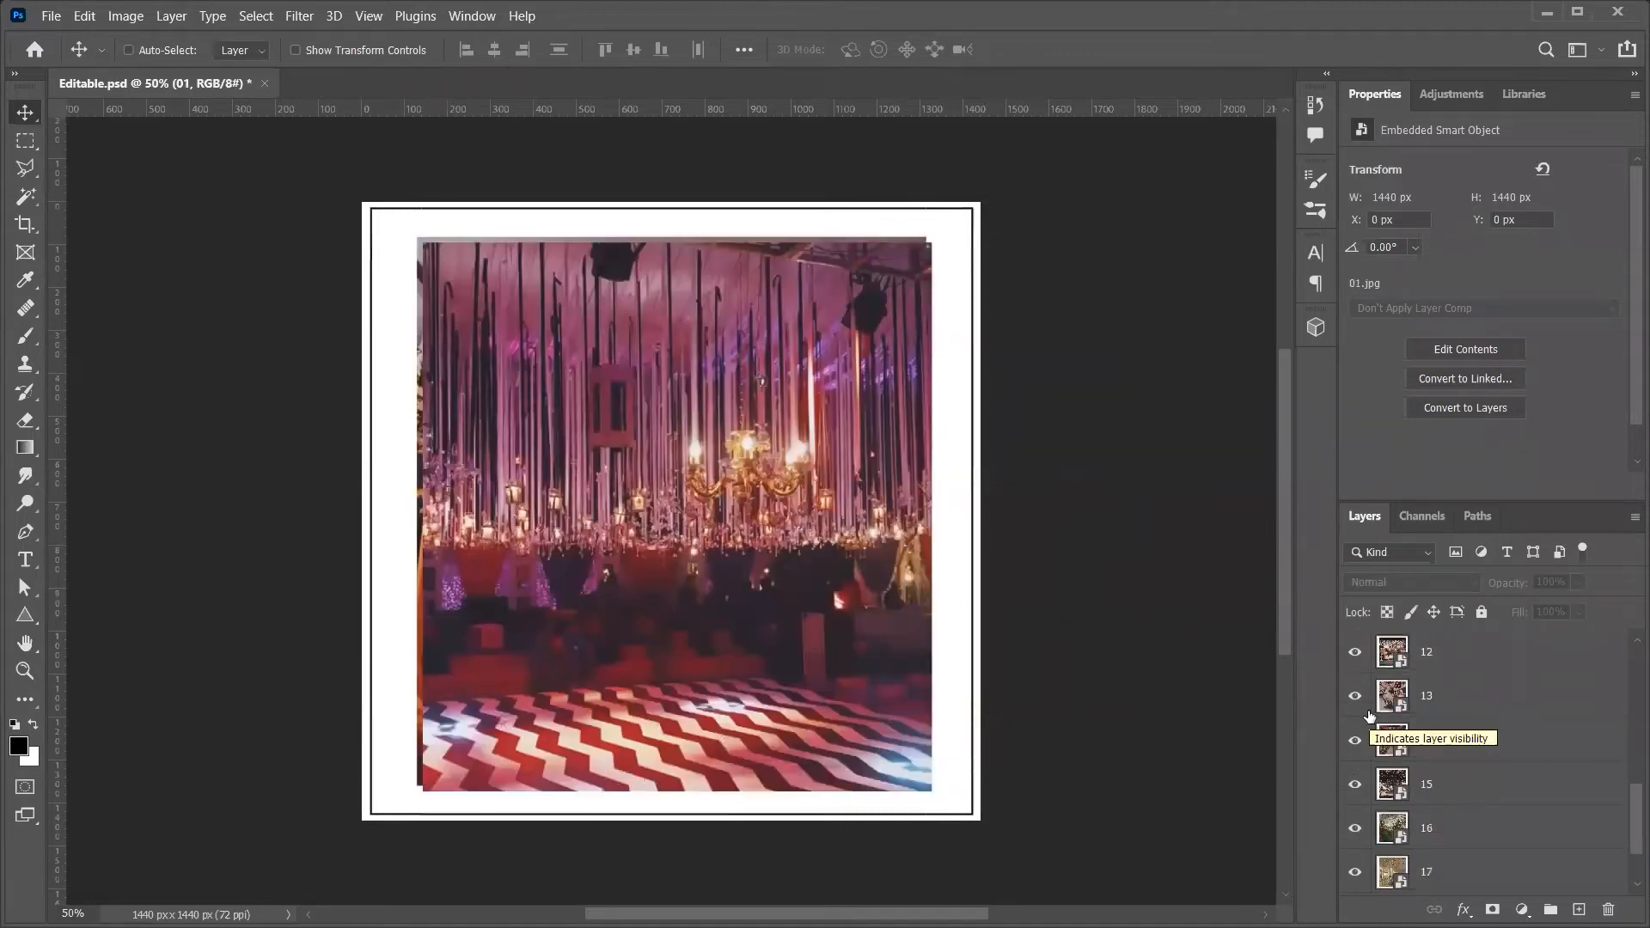
pyautogui.scroll(10, 1369, 677)
pyautogui.click(1355, 645)
pyautogui.click(1357, 679)
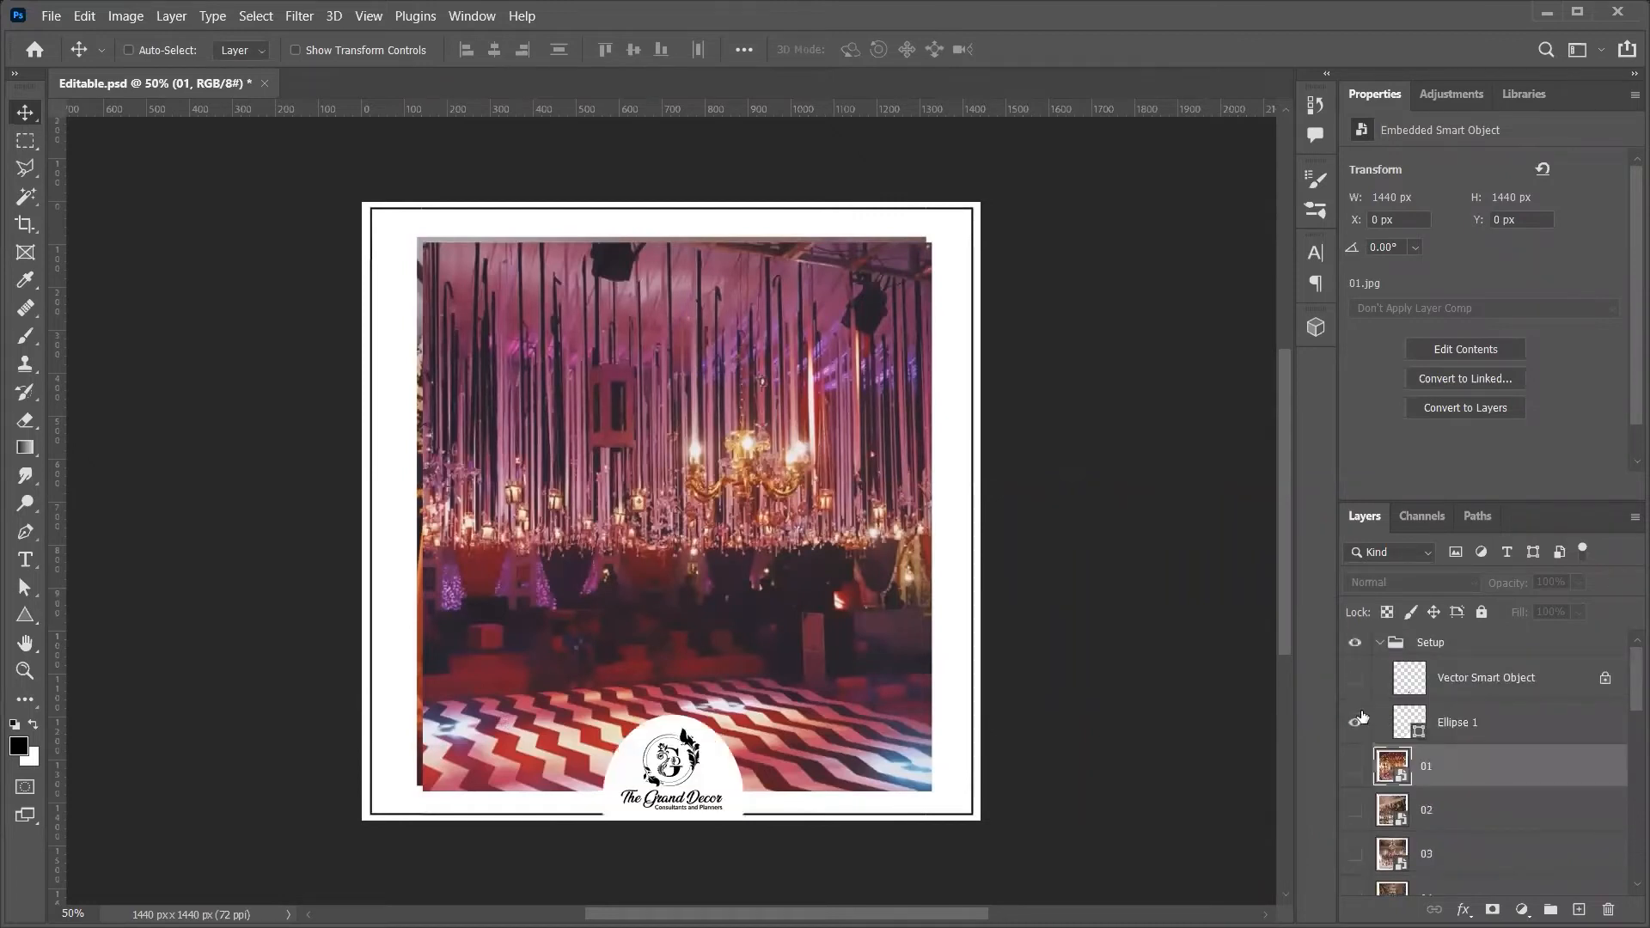
# Toggle the visibility of the Ellipse 1 and Vector Smart Object layers inside the Setup group of Editable.psd
pyautogui.click(1358, 722)
pyautogui.click(1358, 722)
pyautogui.click(1380, 643)
pyautogui.click(1355, 679)
pyautogui.click(1356, 722)
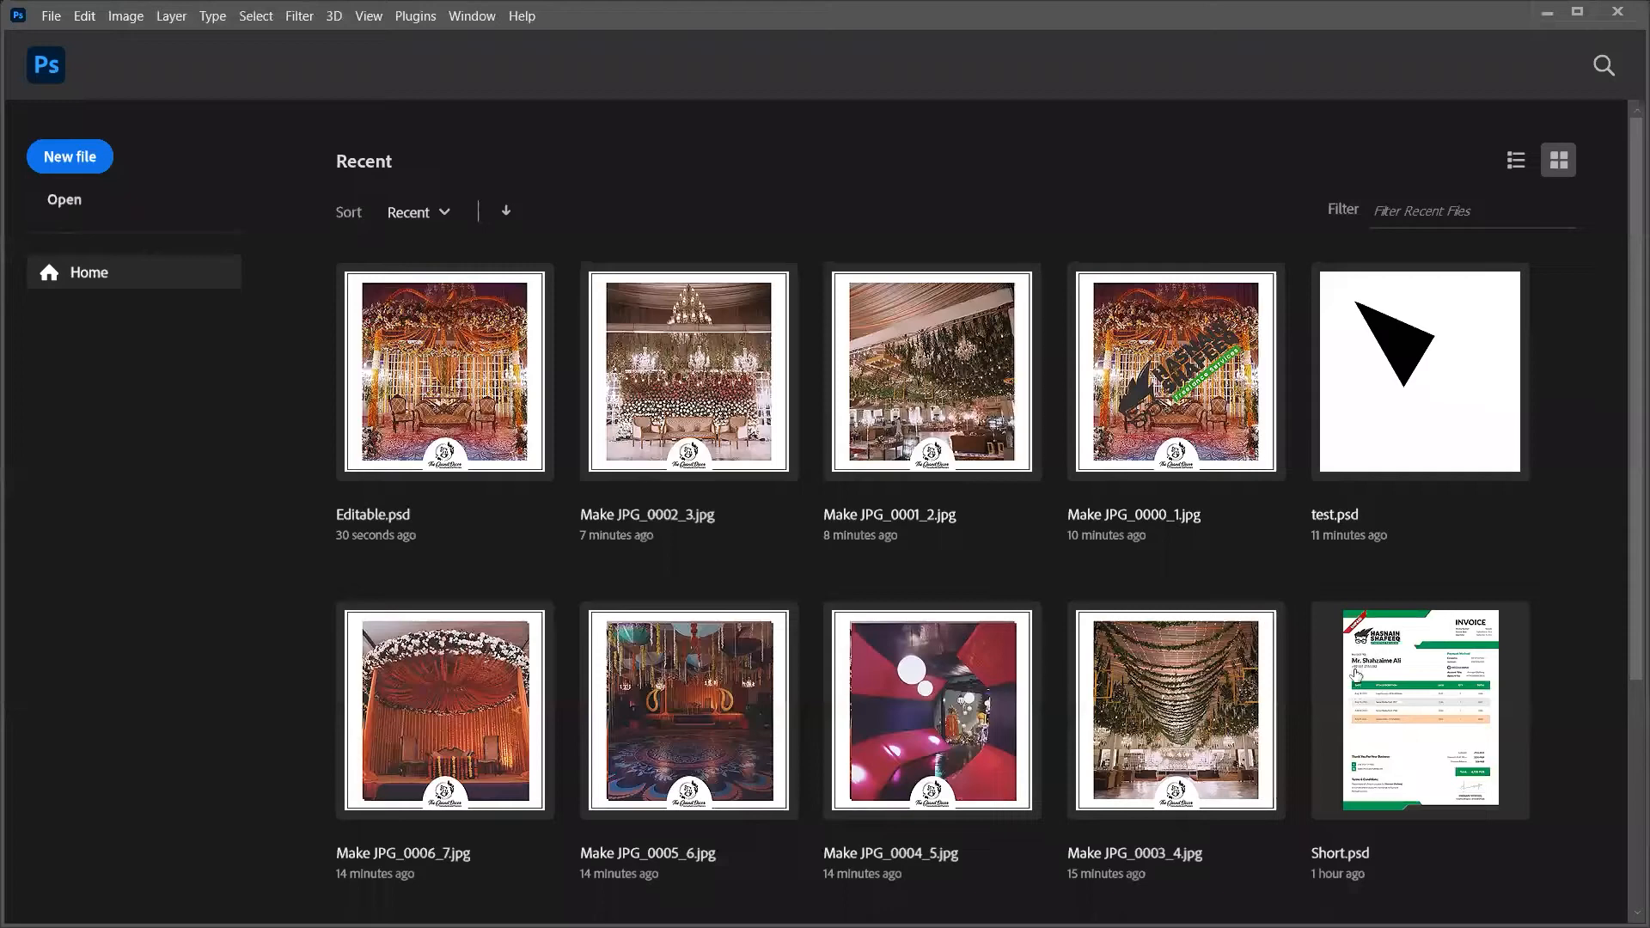
pyautogui.press('Escape')
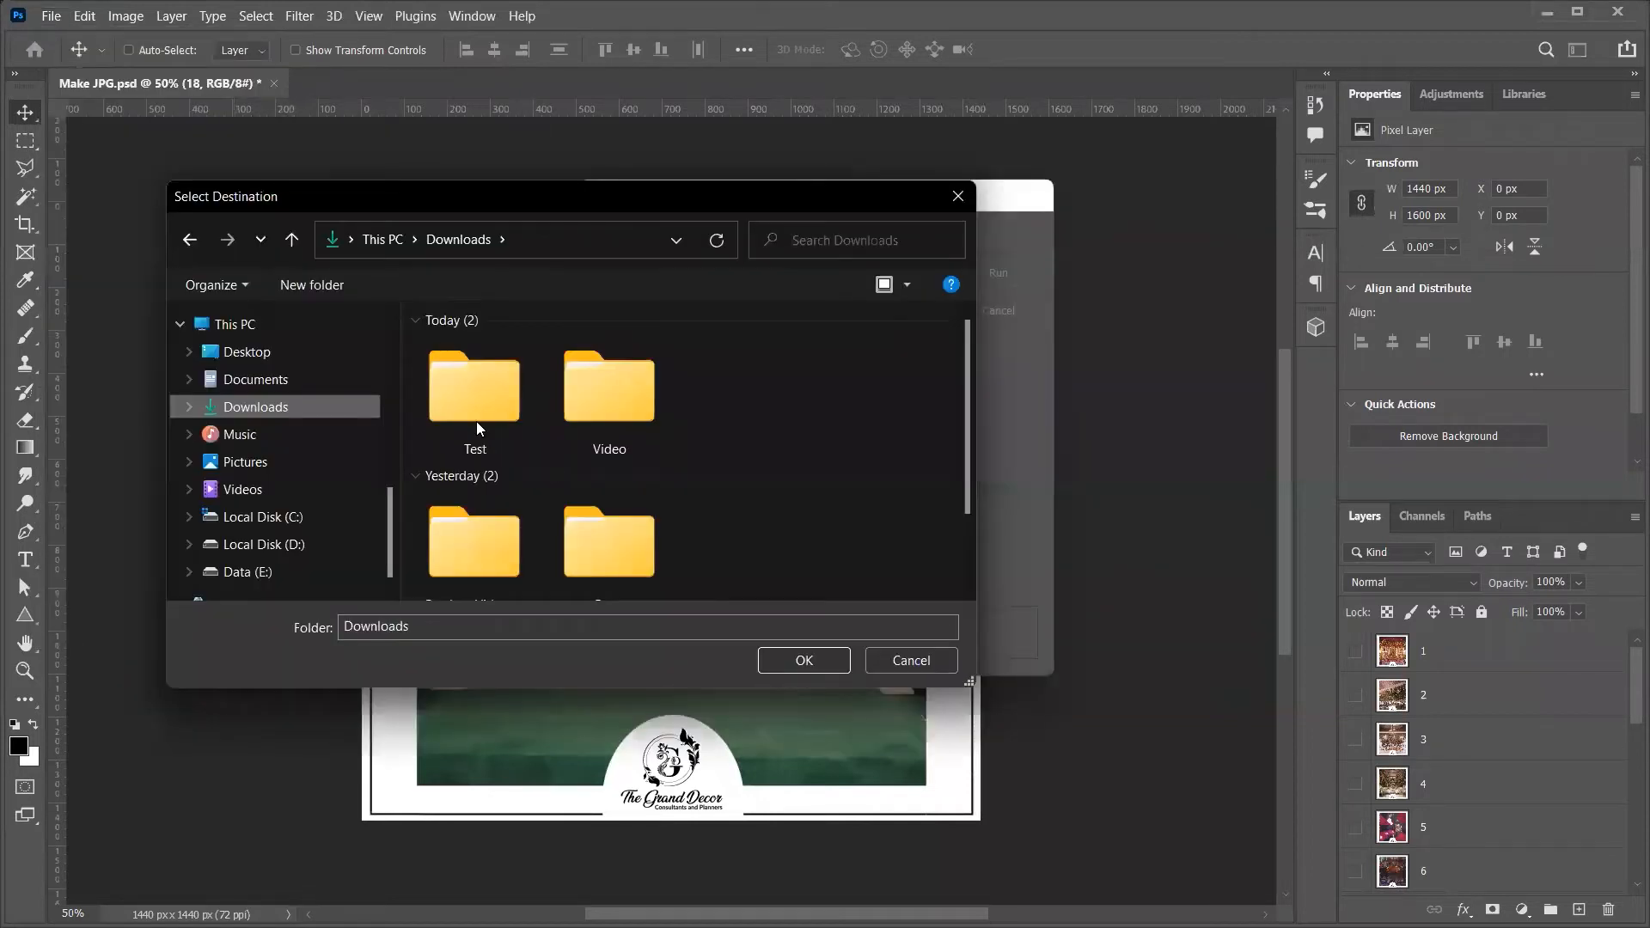
# Export all layers of Make JPG.psd as JPEG files at quality 12 into New folder inside Downloads\Test
pyautogui.doubleClick(475, 386)
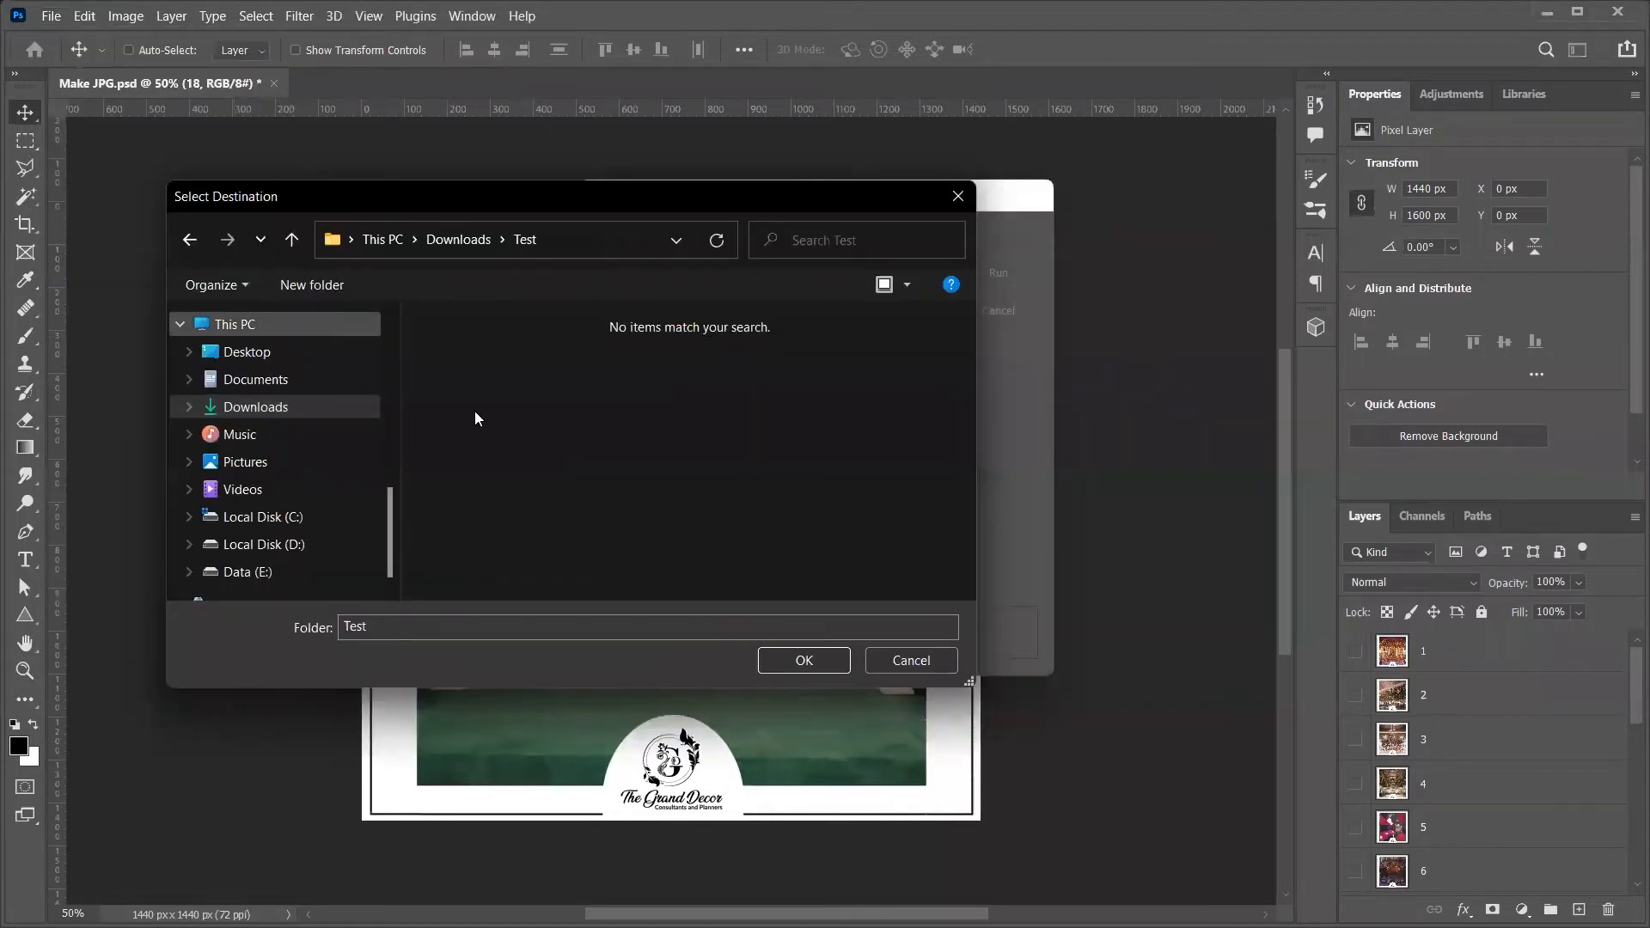
pyautogui.click(486, 389)
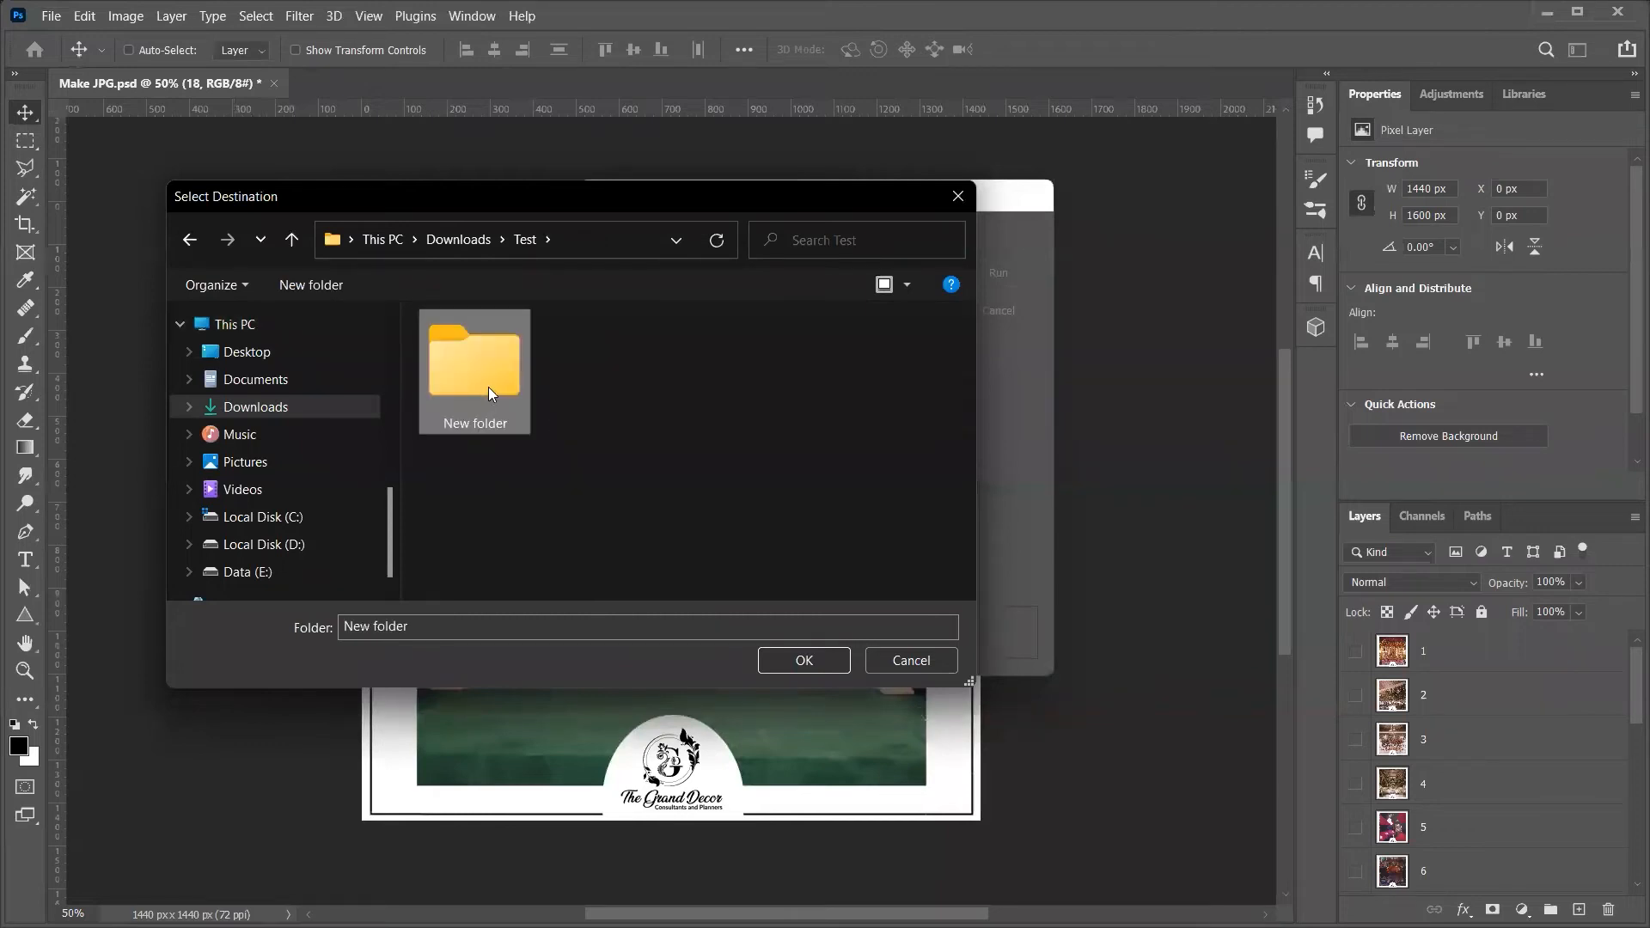
pyautogui.click(803, 662)
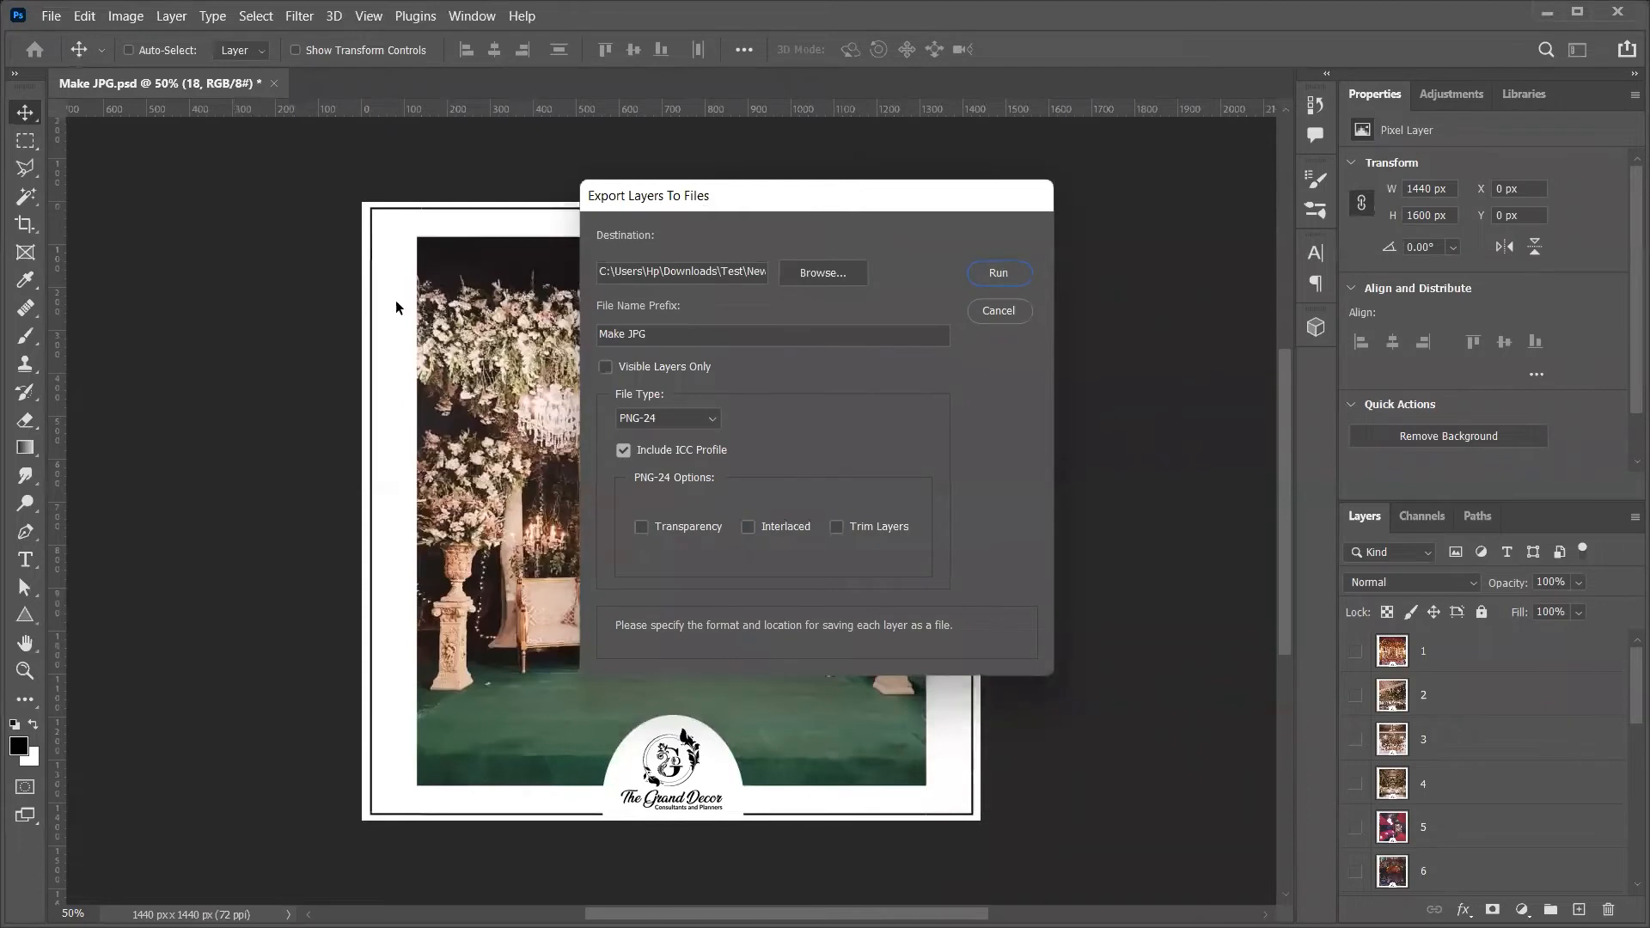
pyautogui.click(361, 461)
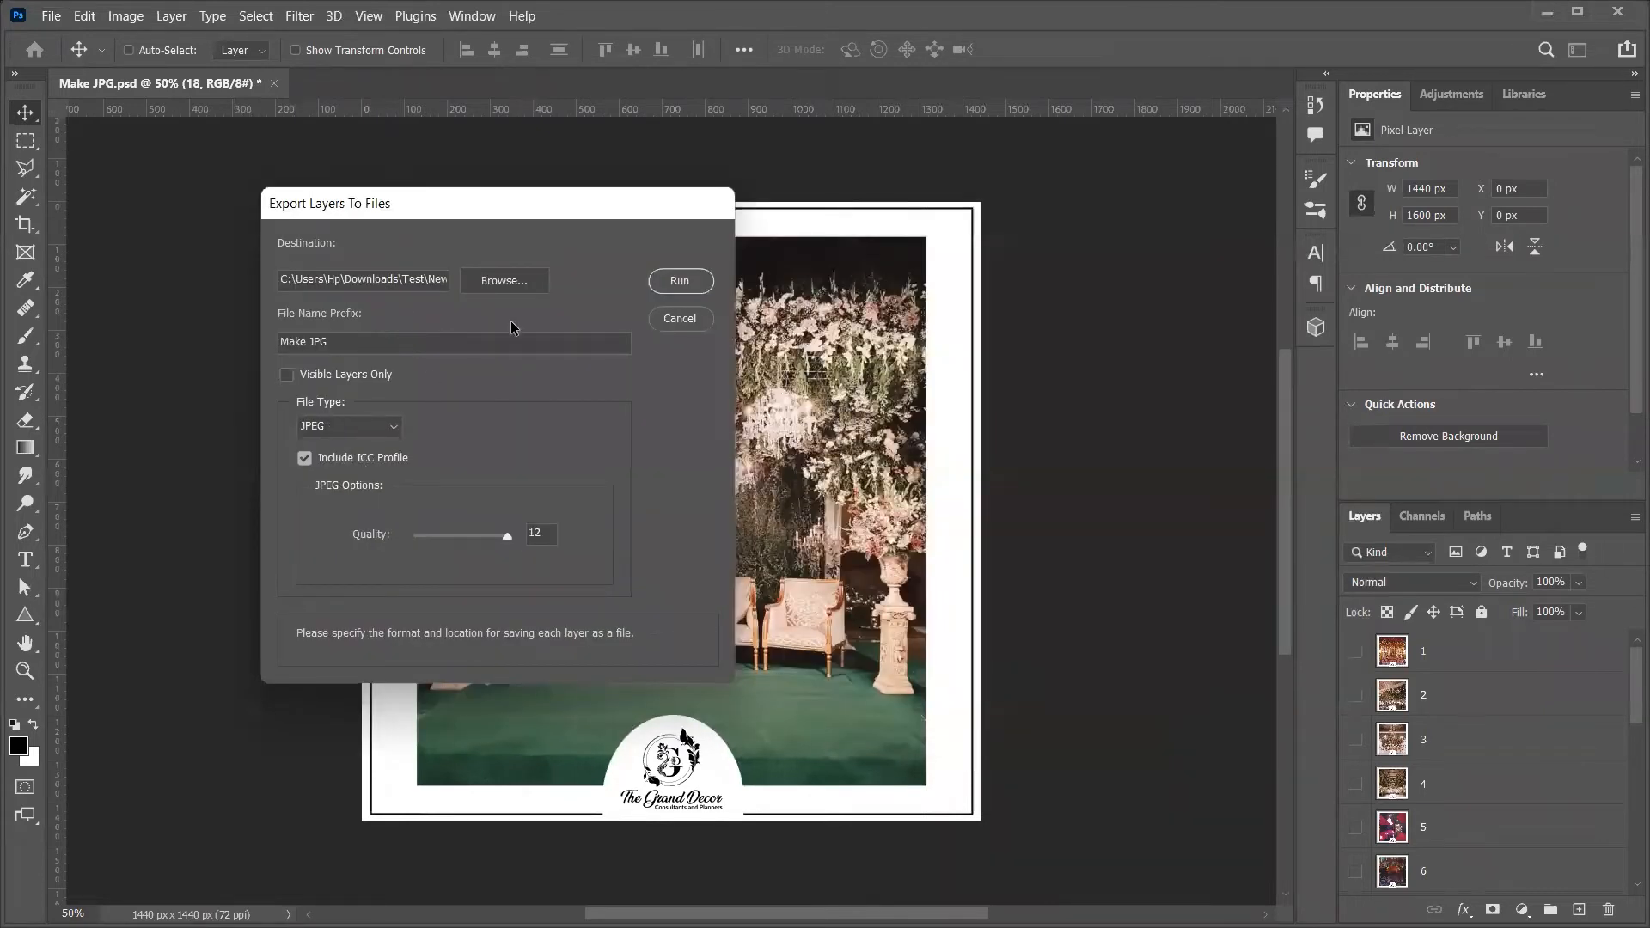
pyautogui.click(665, 278)
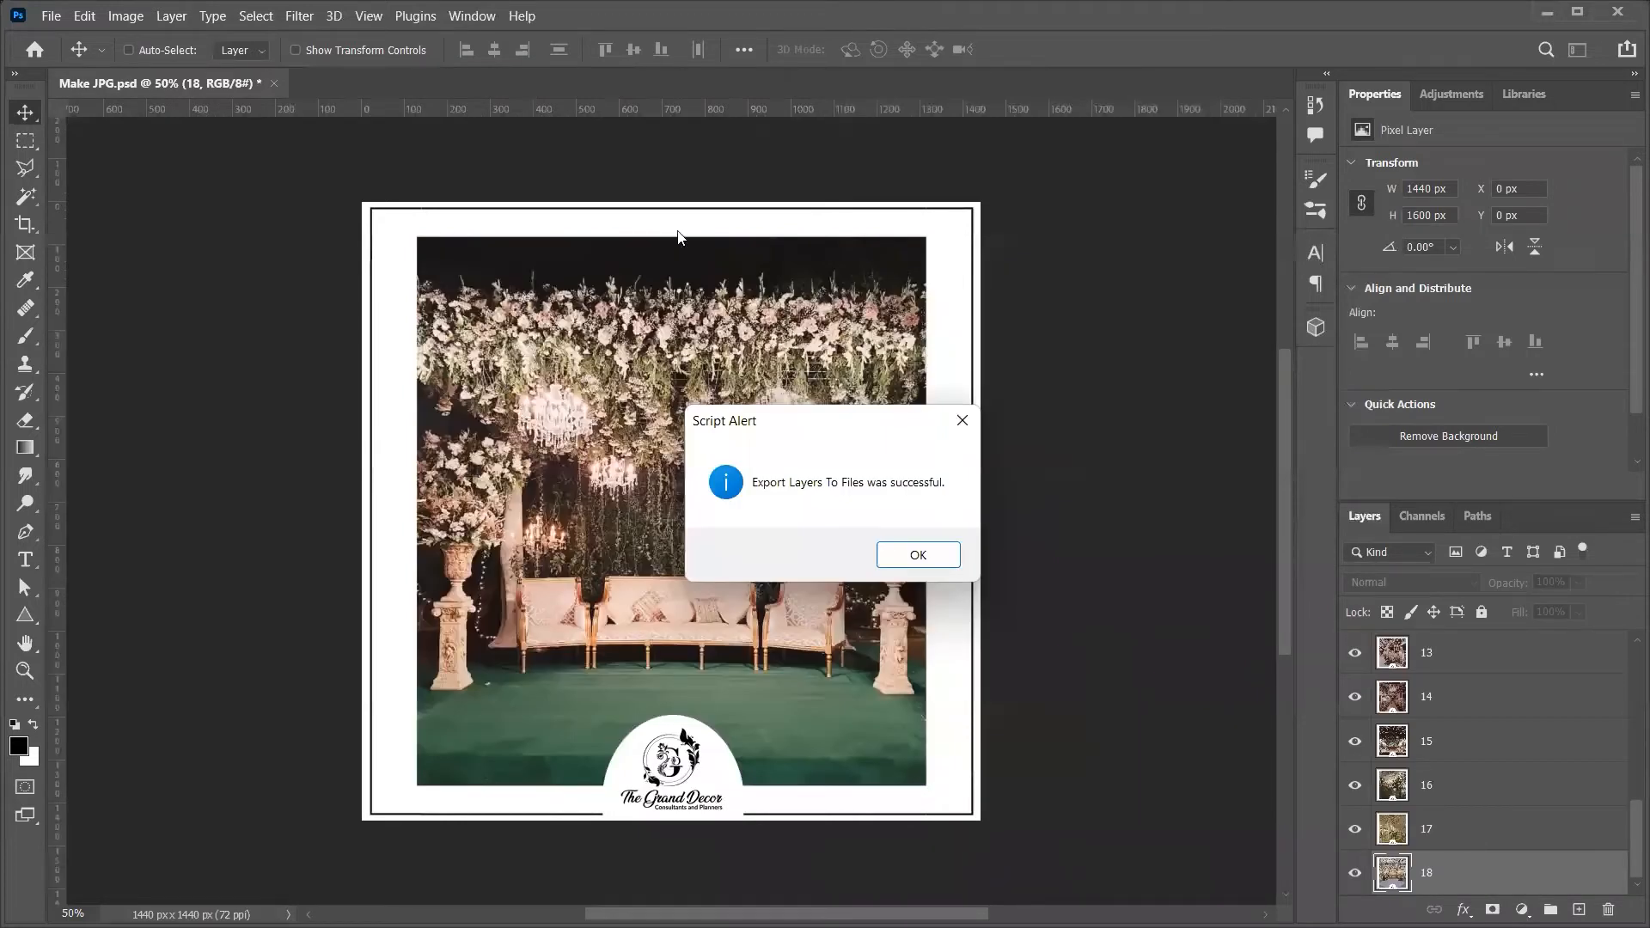
# Switch to File Explorer and examine the exported Make JPG files in New folder
pyautogui.hotkey('alt', 'Tab')
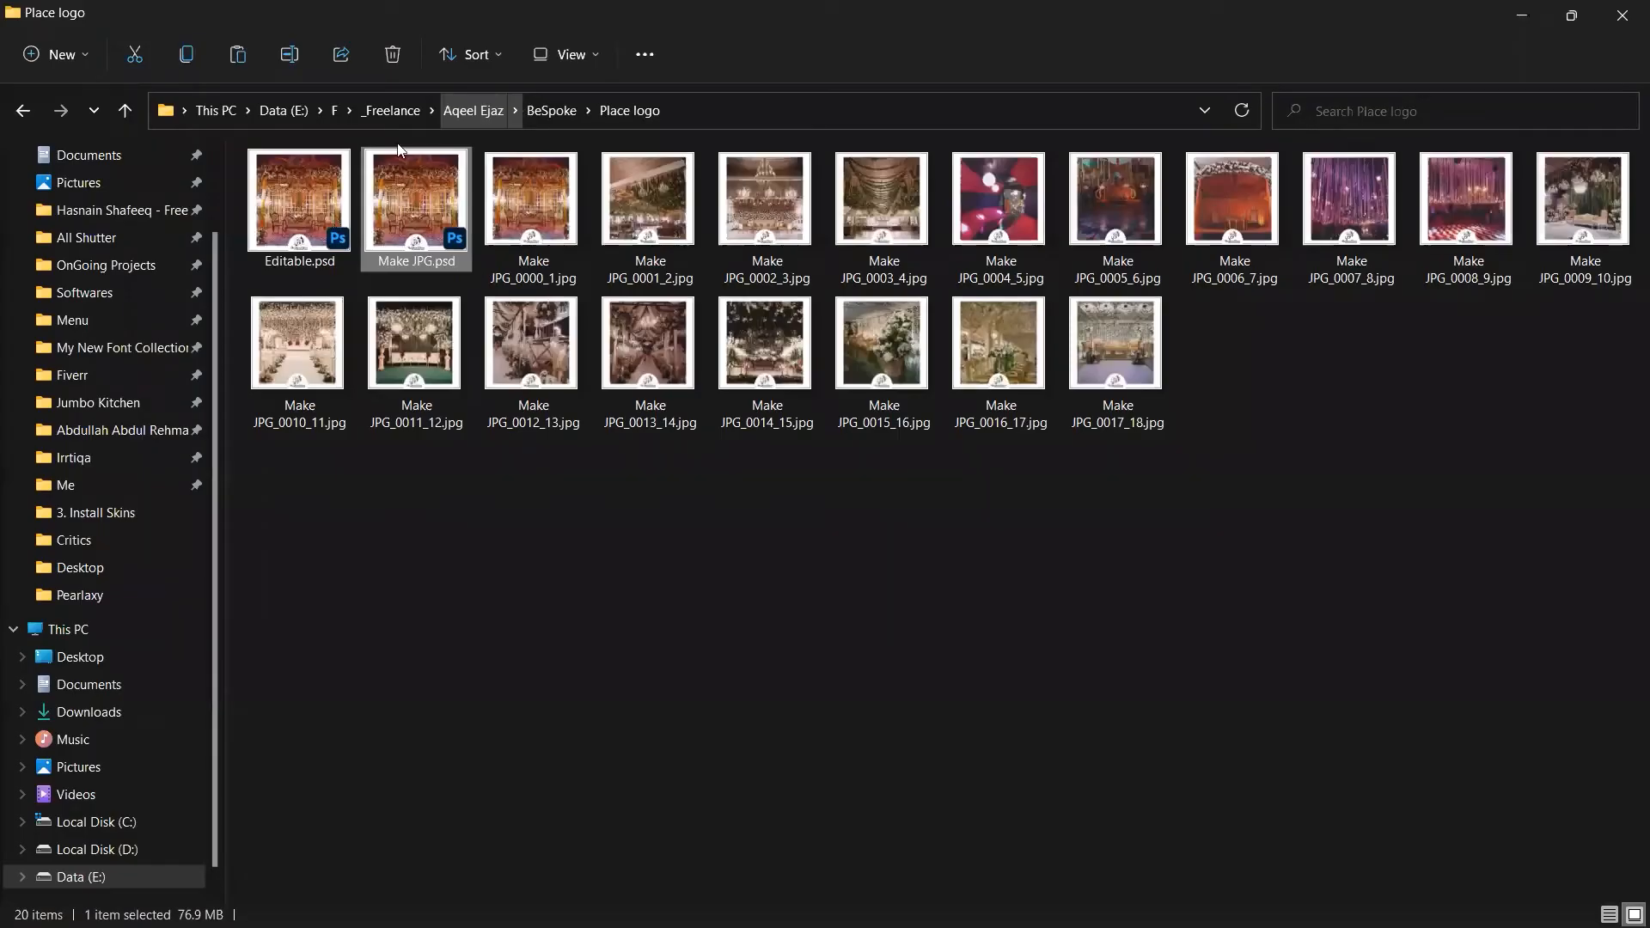
pyautogui.hotkey('alt', 'Tab')
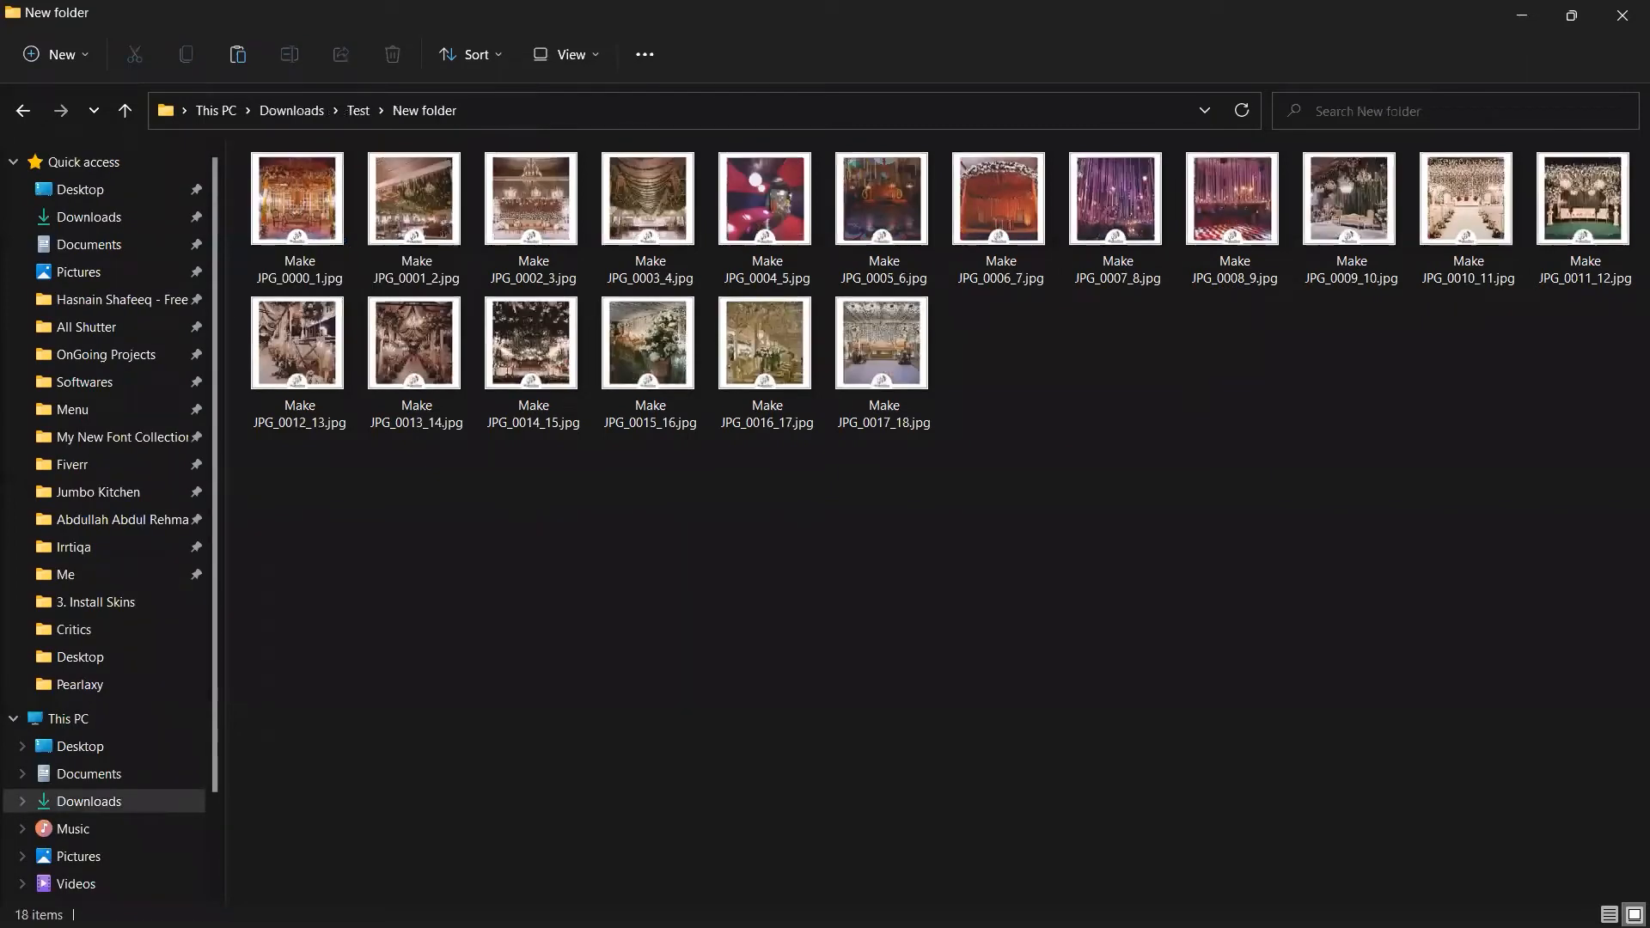
pyautogui.press('super')
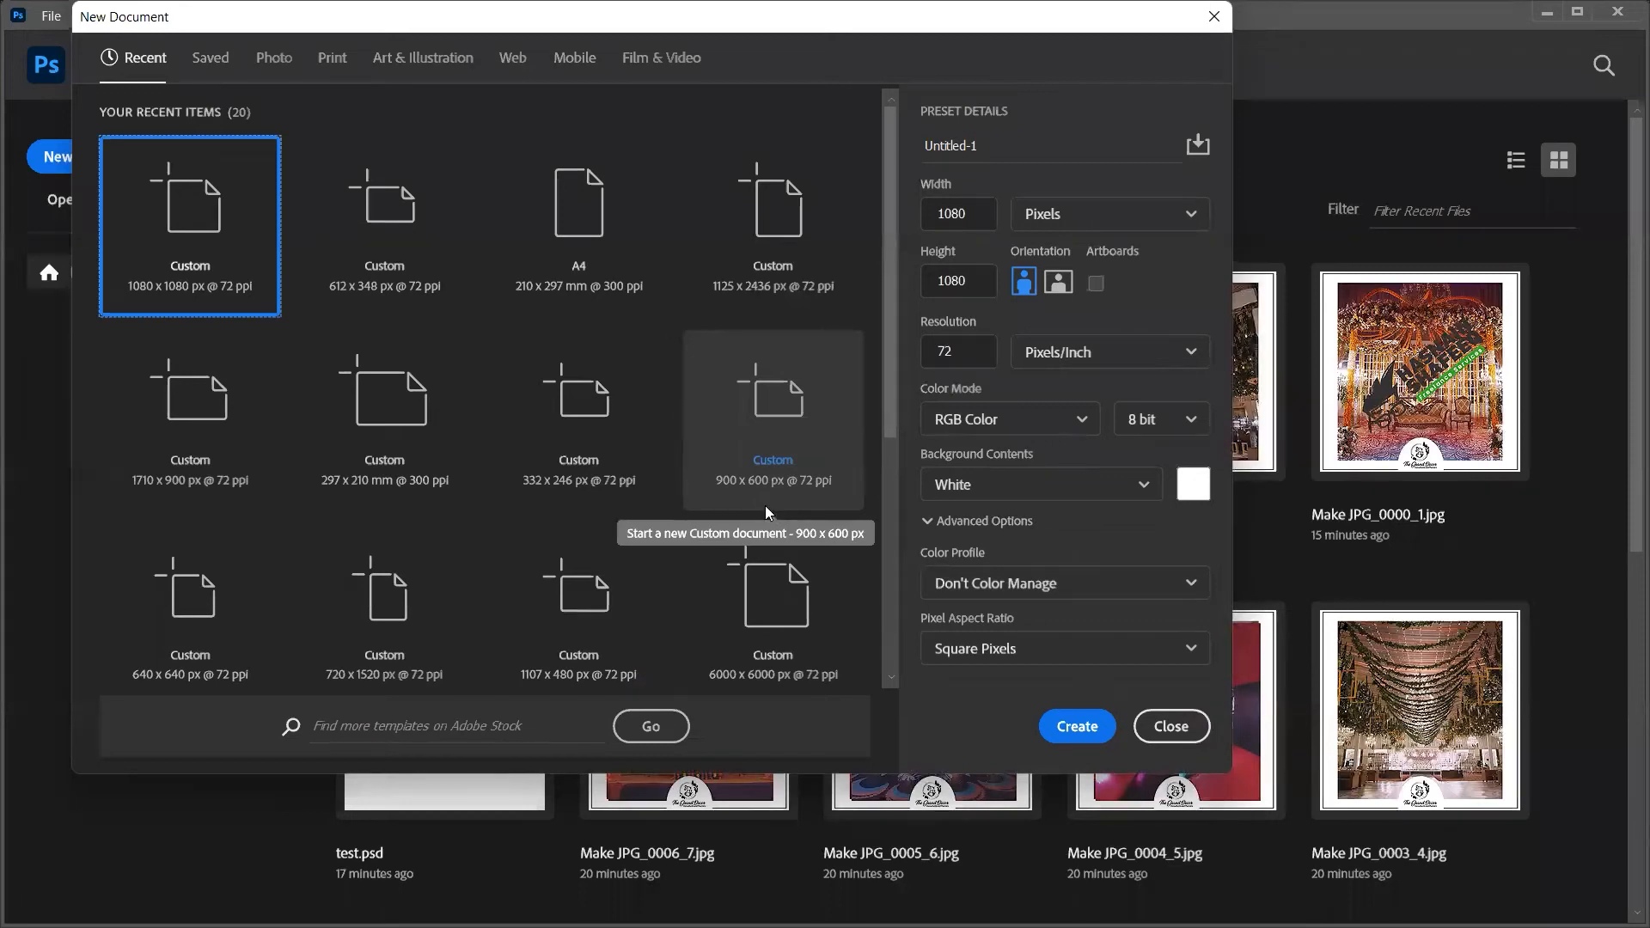
# Switch to Chrome and browse the Google results for "picture" to find a photo
pyautogui.press('Return')
pyautogui.press('super+Tab')
pyautogui.click(1159, 477)
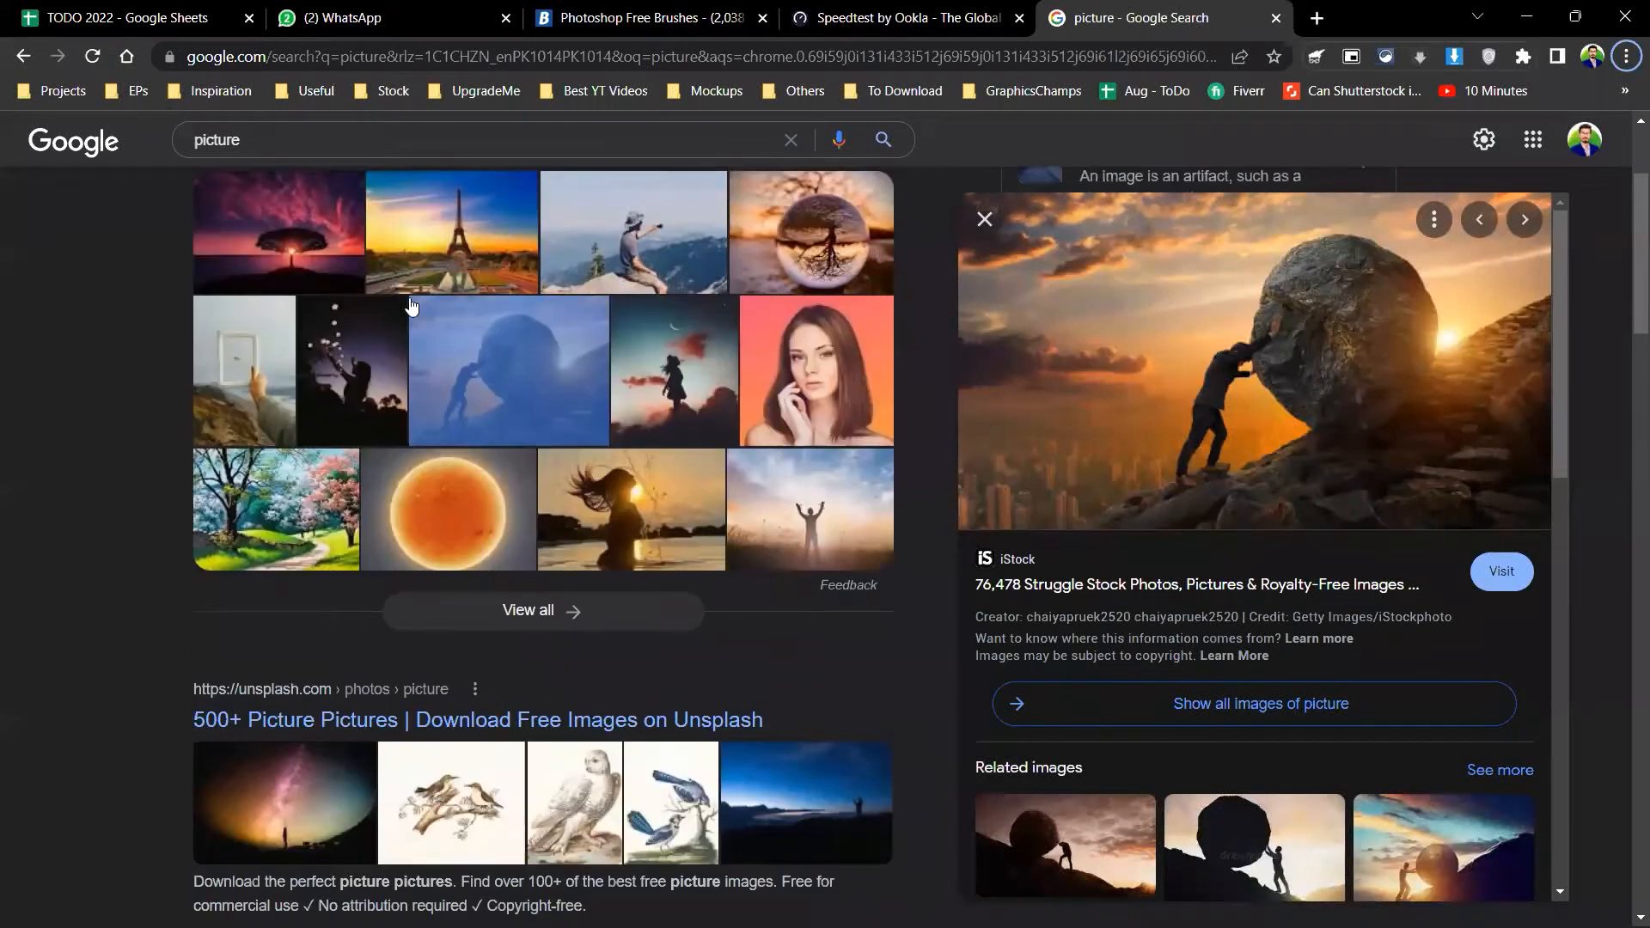
pyautogui.scroll(5, 818, 478)
pyautogui.click(301, 230)
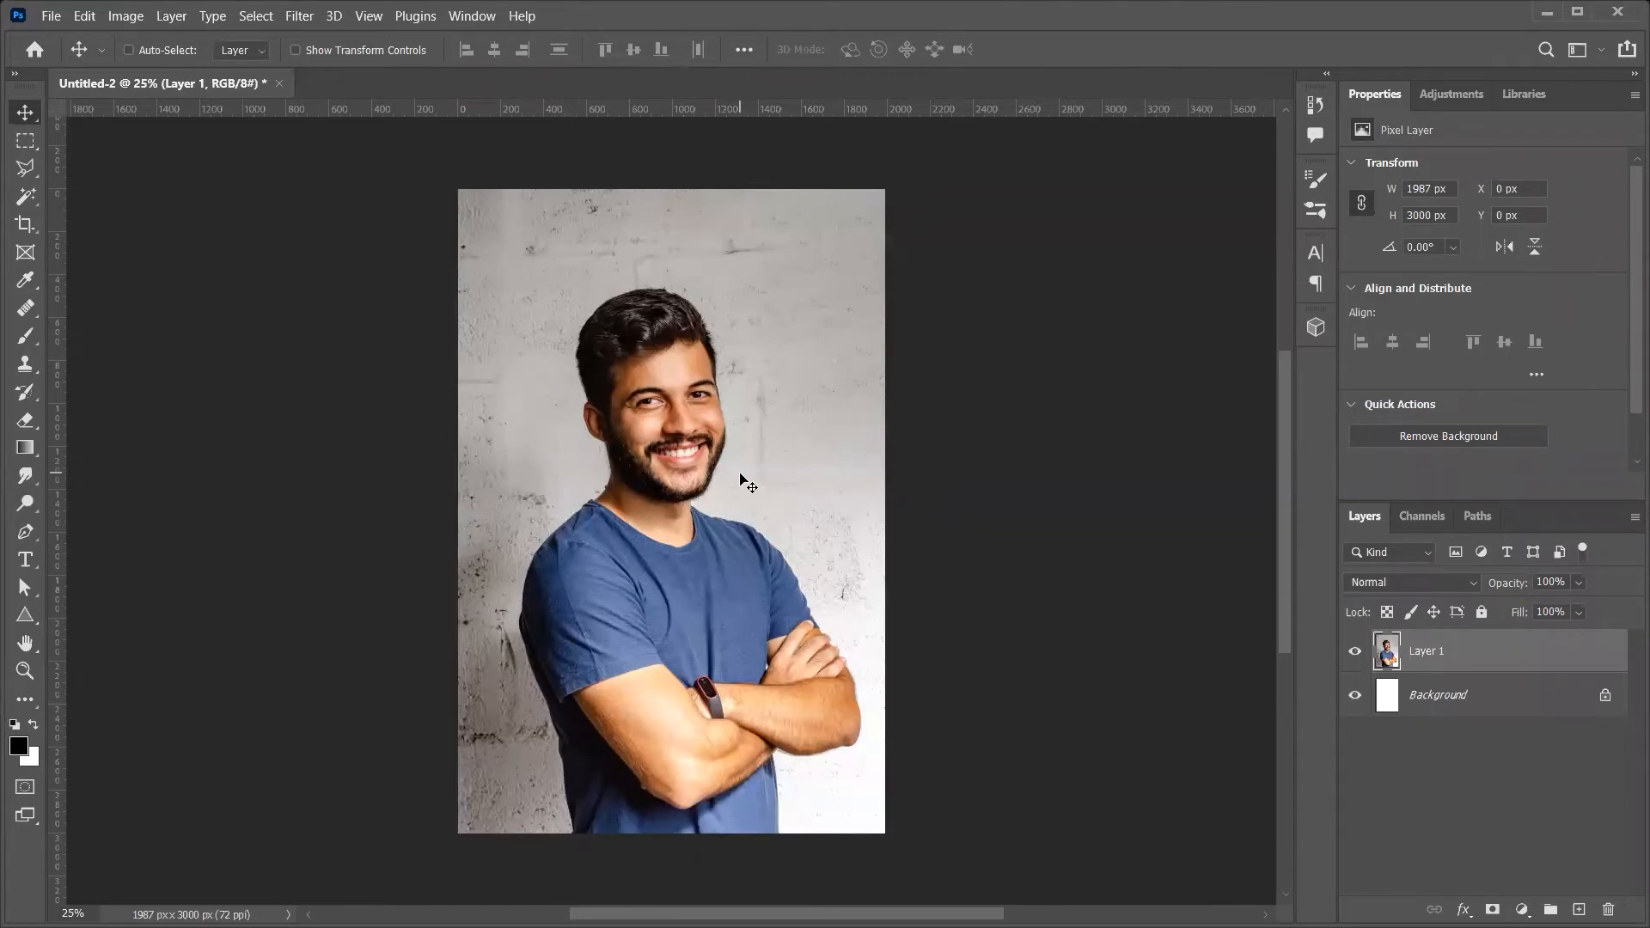
# Open the Filter Gallery for the portrait on Layer 1, bring the head into the preview, and collapse the Sketch filters
pyautogui.hotkey('alt', 't')
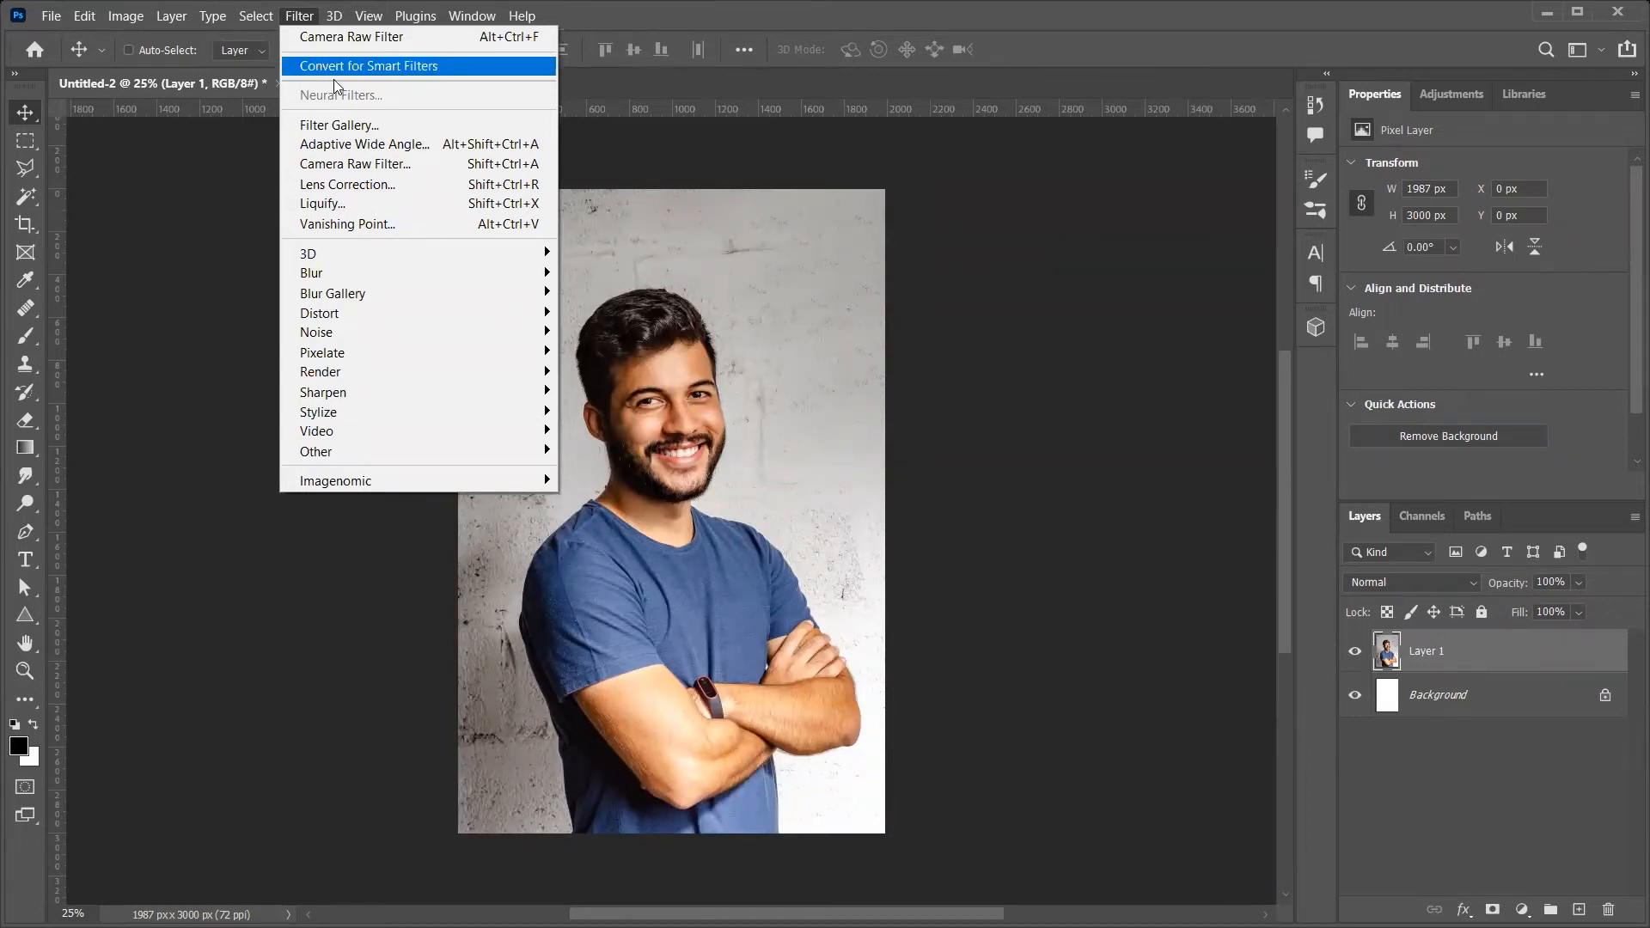
pyautogui.click(355, 123)
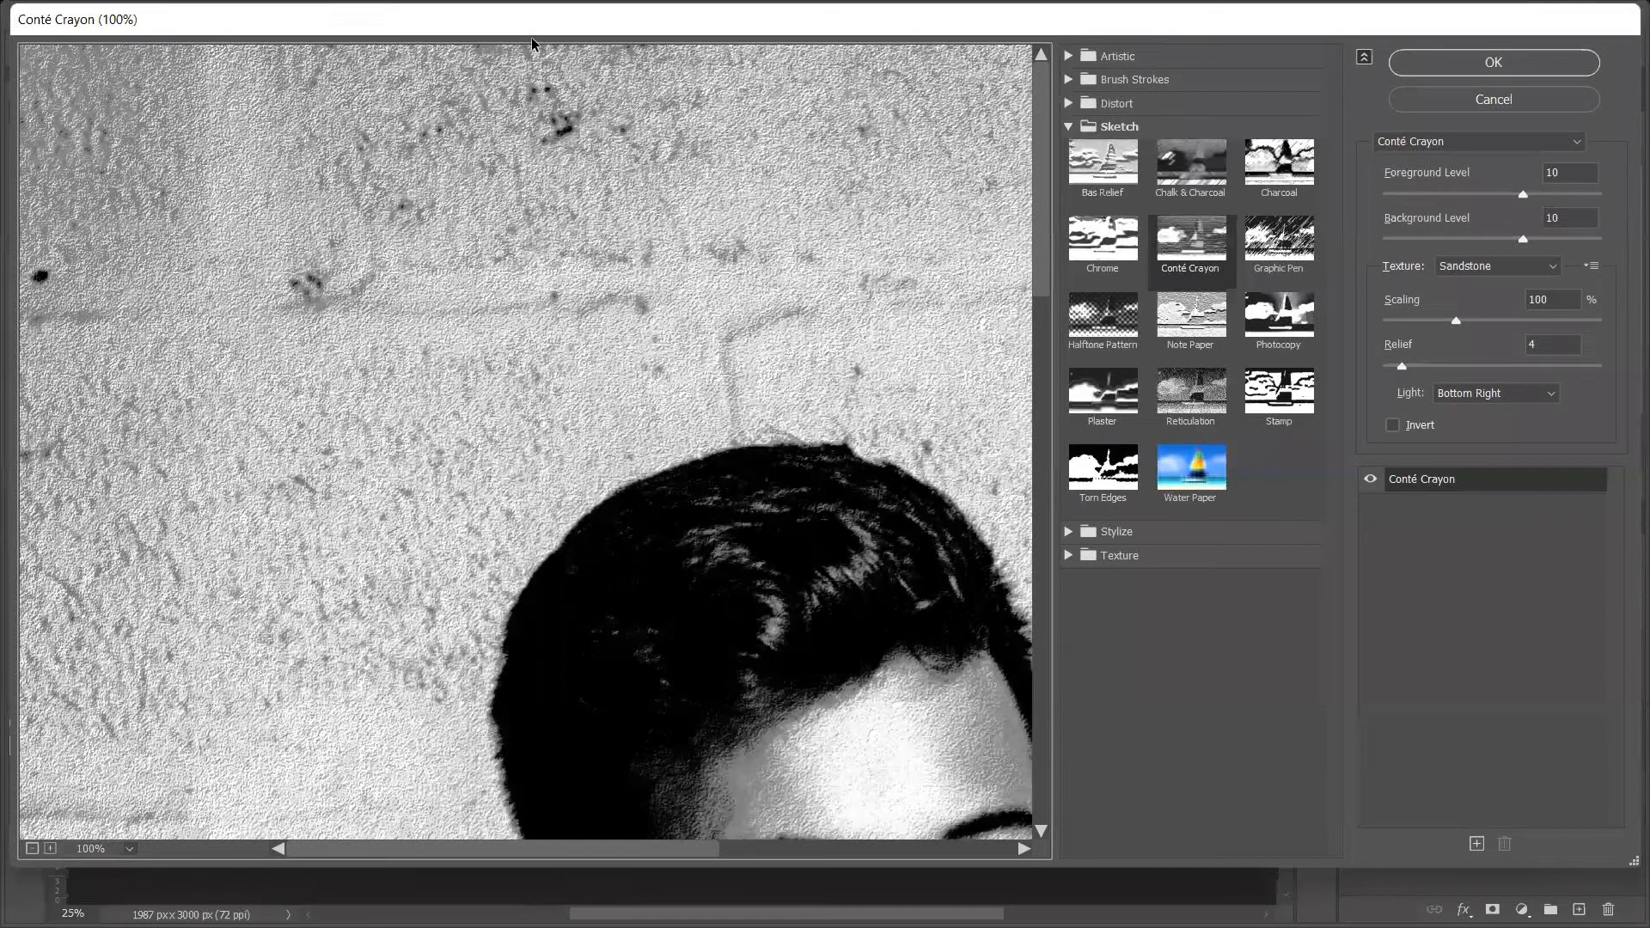
pyautogui.moveTo(530, 24); pyautogui.dragTo(532, 38)
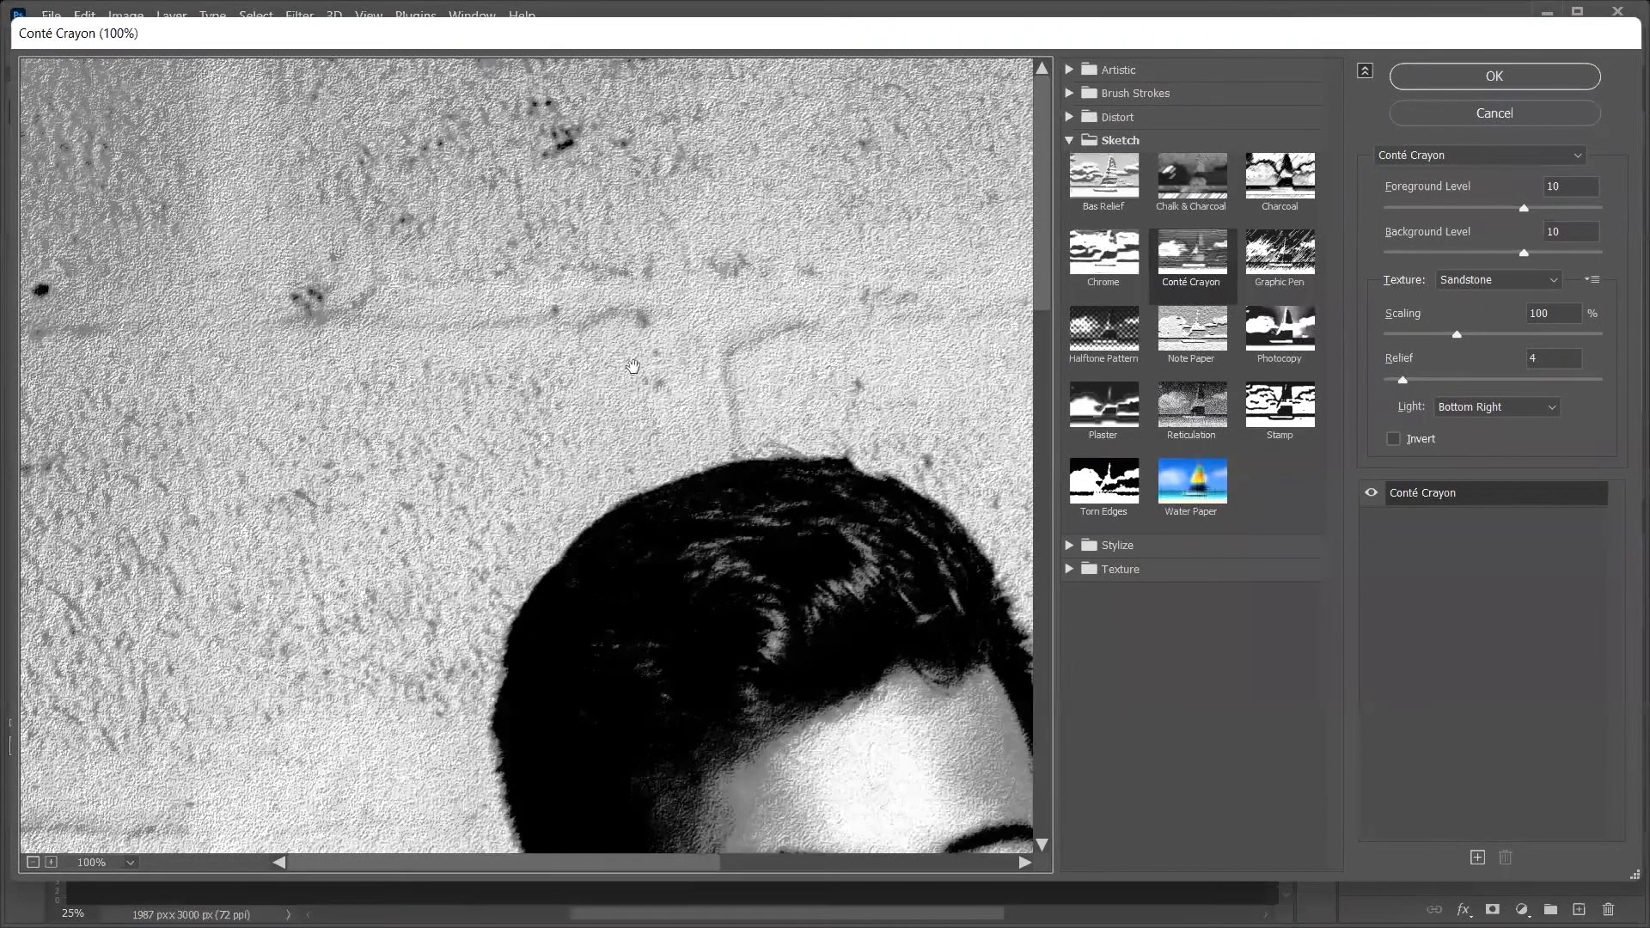
pyautogui.moveTo(657, 332); pyautogui.dragTo(506, 126)
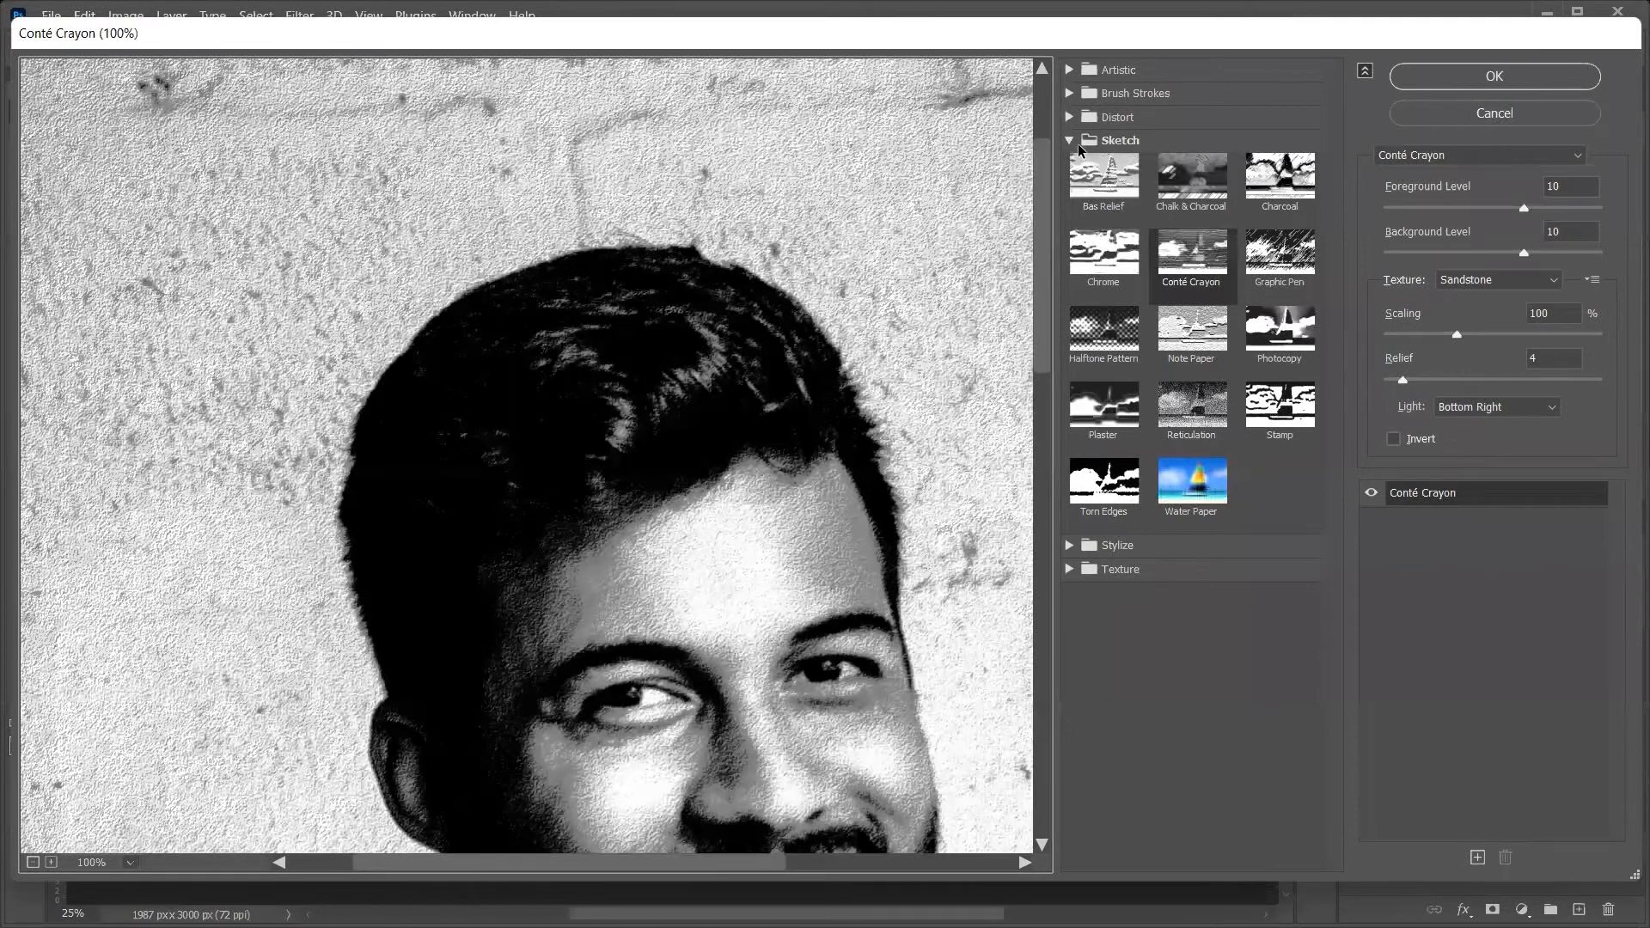
pyautogui.click(1070, 141)
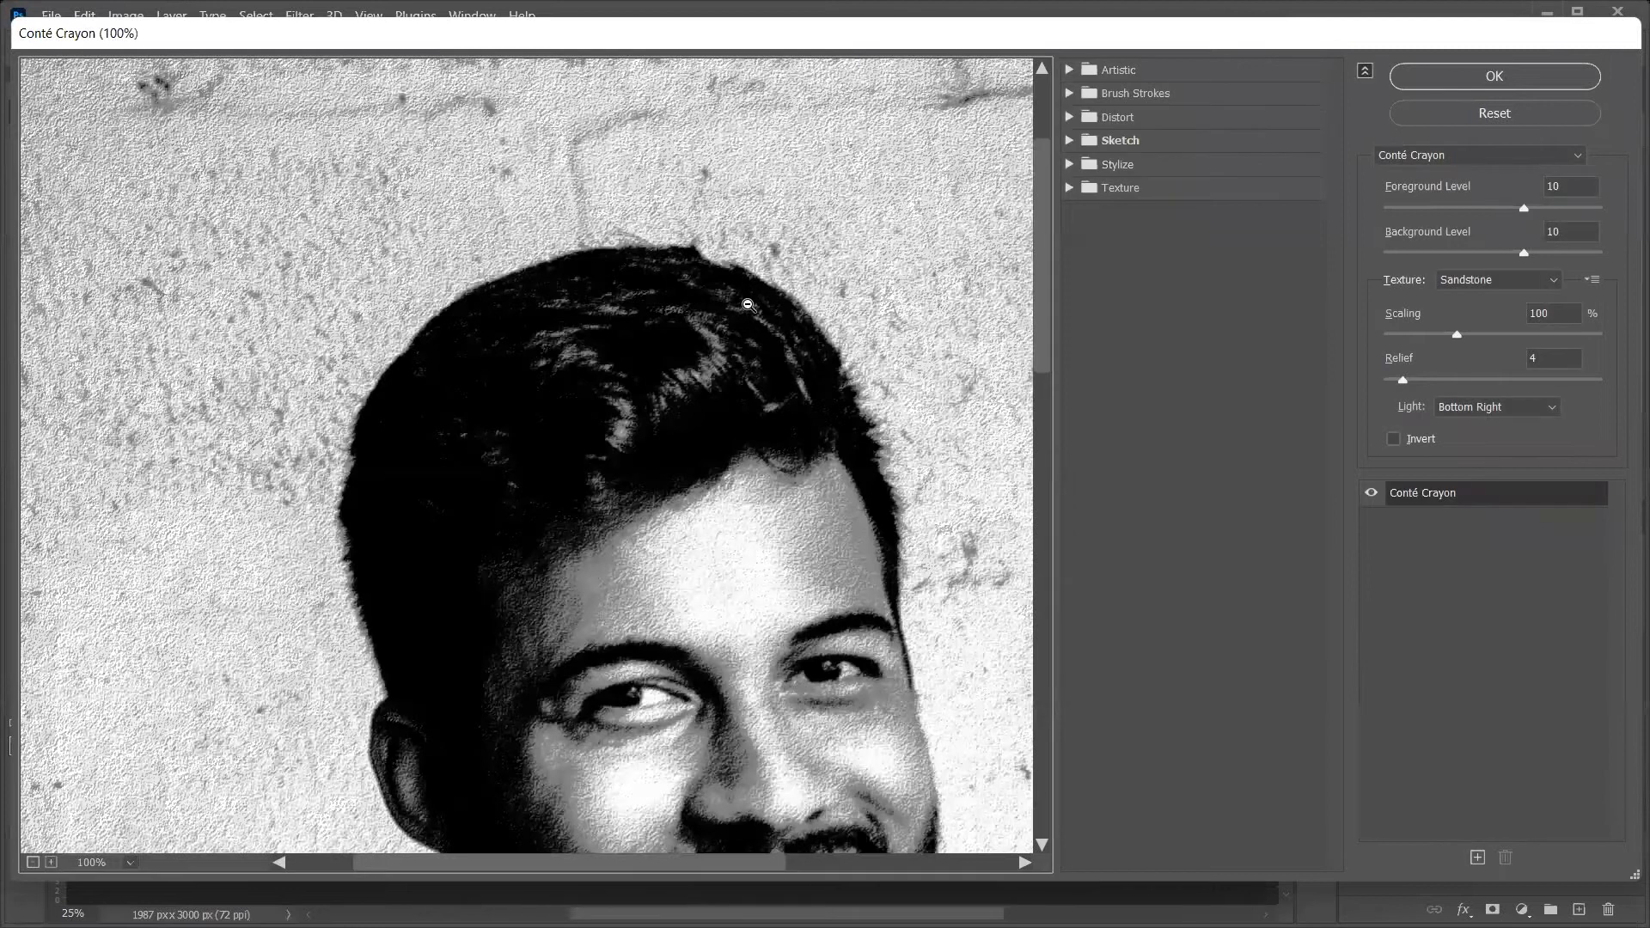
# Examine the Conté Crayon effect on the portrait at zoom levels between 25% and 66.7%
pyautogui.keyDown('alt'); pyautogui.click(743, 356); pyautogui.keyUp('alt')
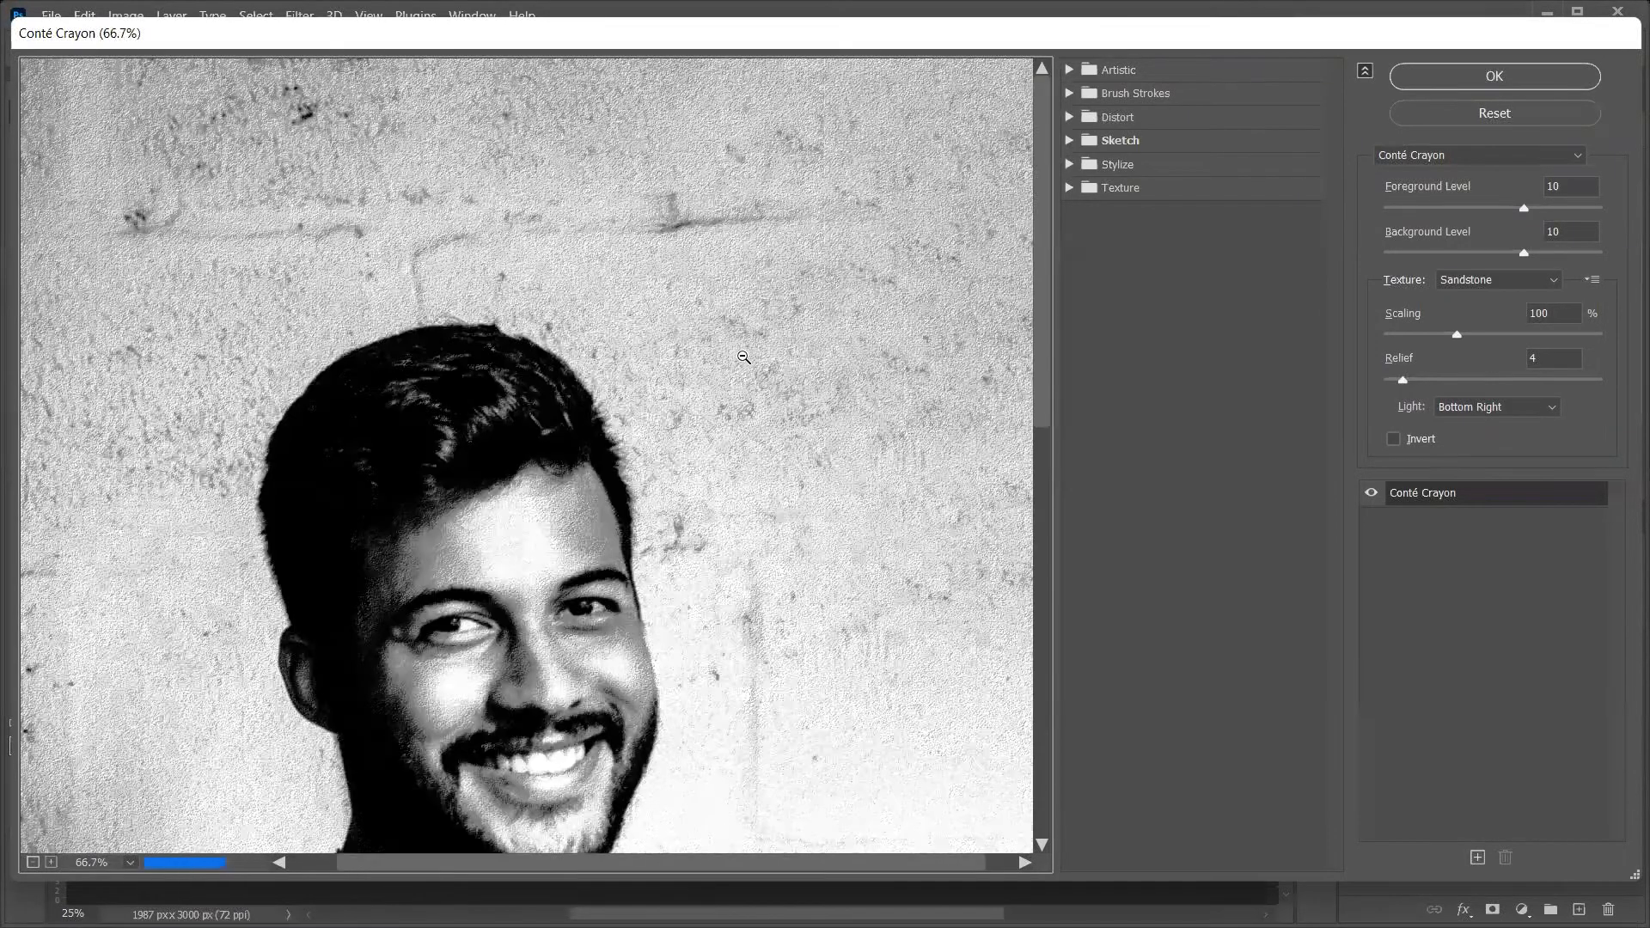
pyautogui.keyDown('alt'); pyautogui.click(461, 601); pyautogui.keyUp('alt')
pyautogui.keyDown('alt'); pyautogui.click(478, 552); pyautogui.keyUp('alt')
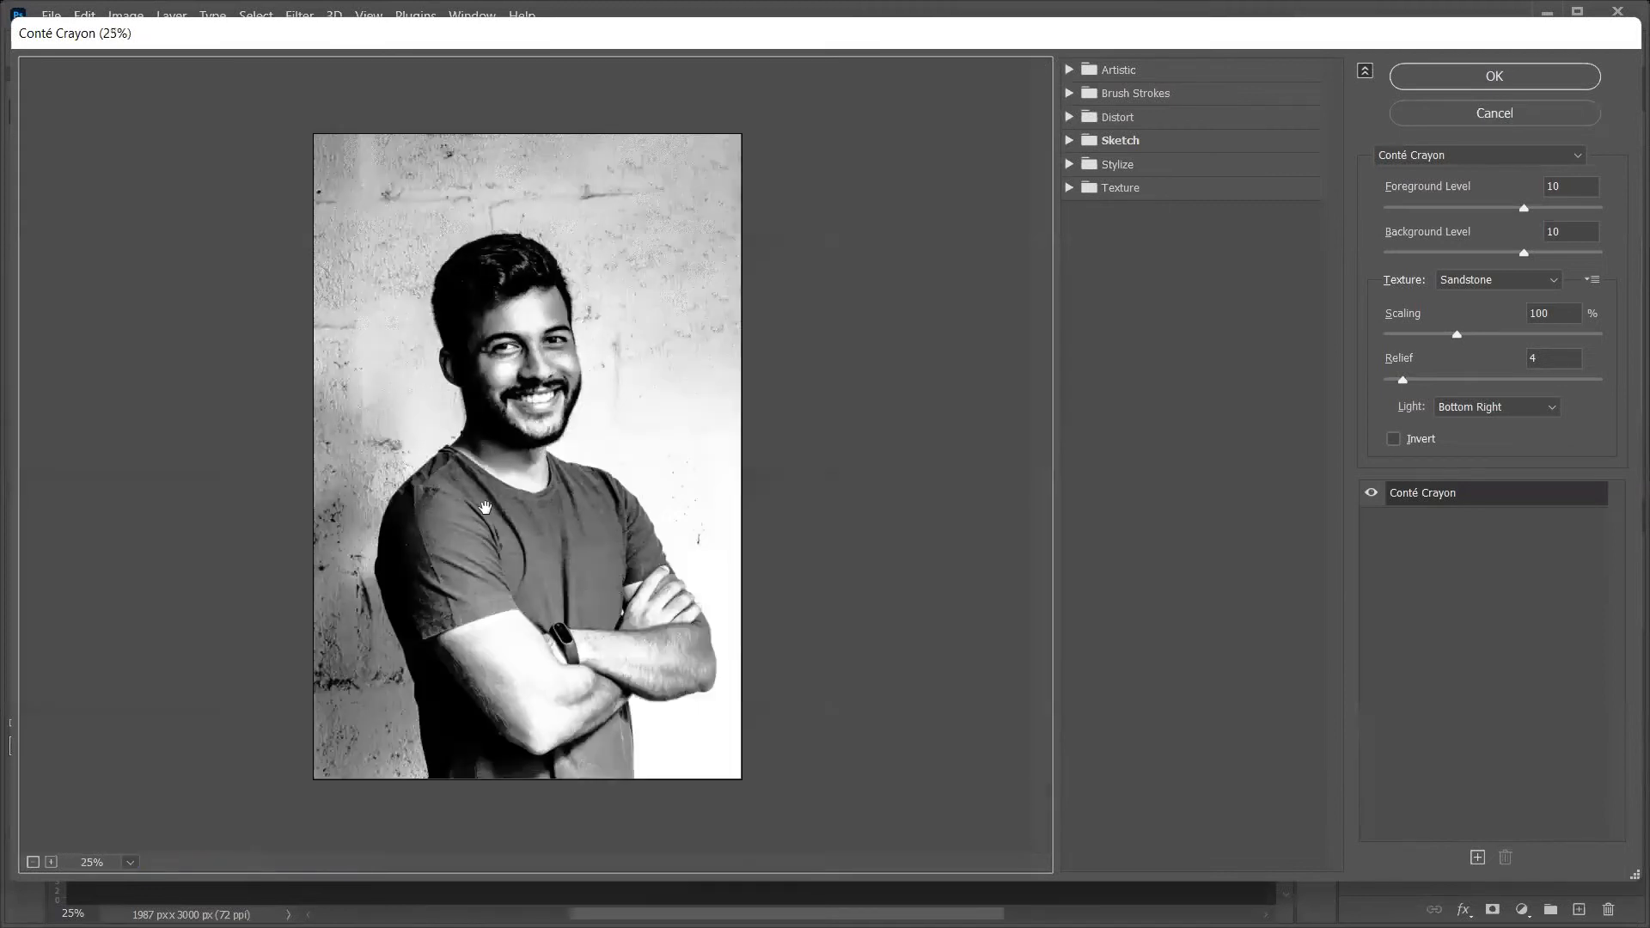
pyautogui.press('ctrl')
pyautogui.keyDown('ctrl'); pyautogui.click(529, 495); pyautogui.keyUp('ctrl')
pyautogui.keyDown('ctrl'); pyautogui.click(527, 490); pyautogui.keyUp('ctrl')
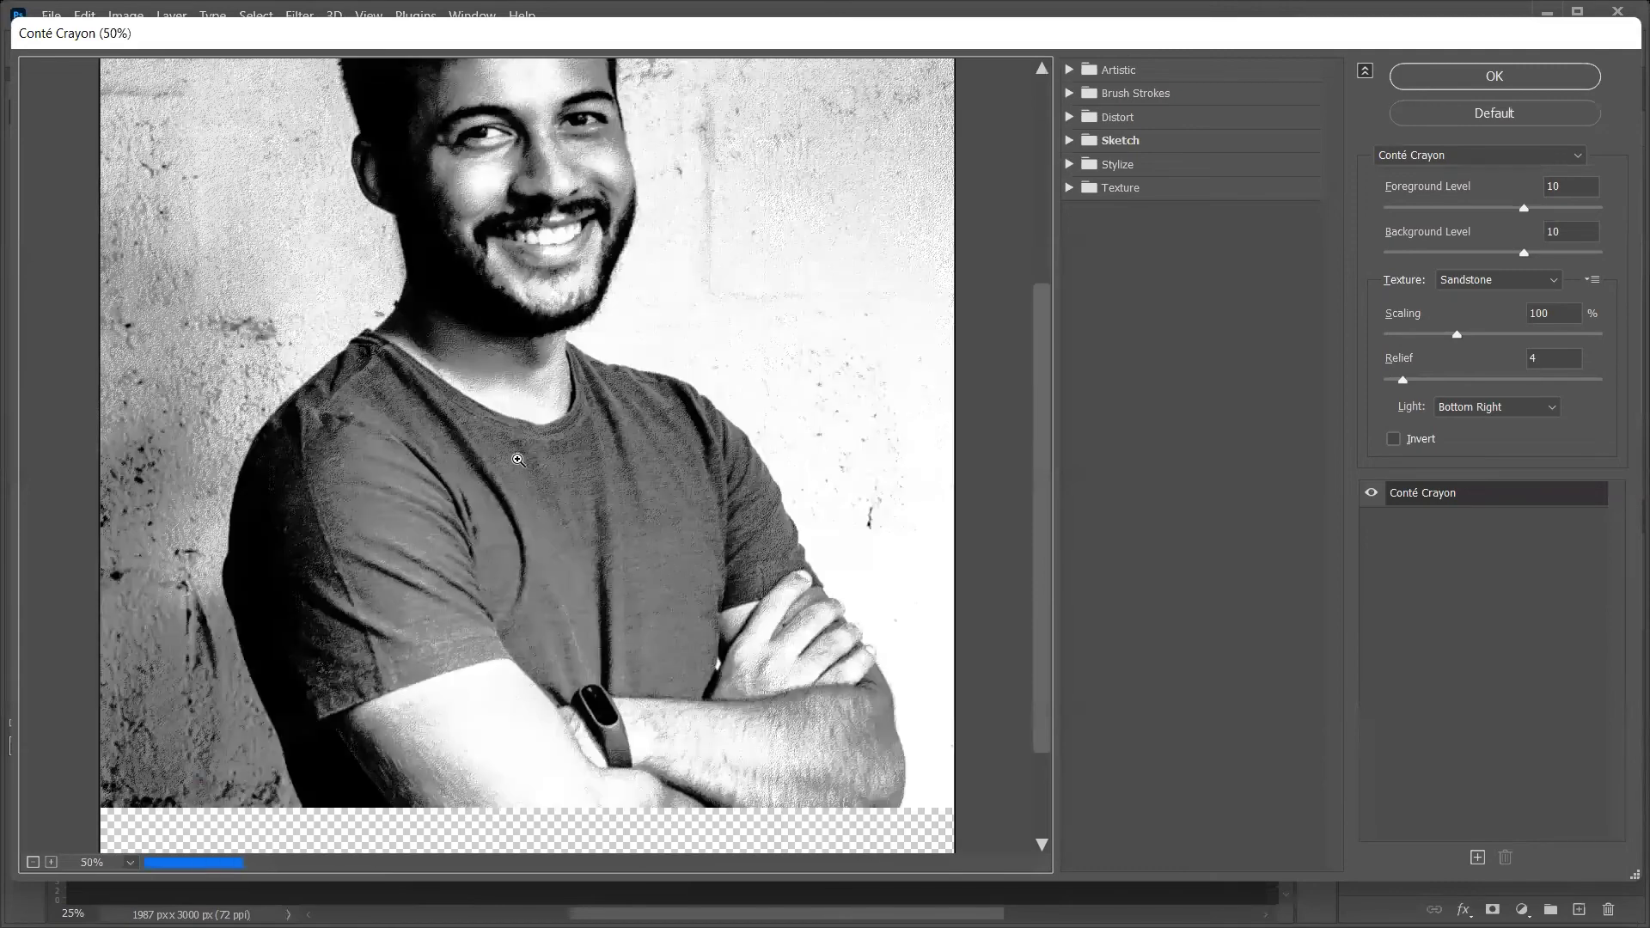
pyautogui.keyDown('ctrl'); pyautogui.click(517, 455); pyautogui.keyUp('ctrl')
pyautogui.press('alt')
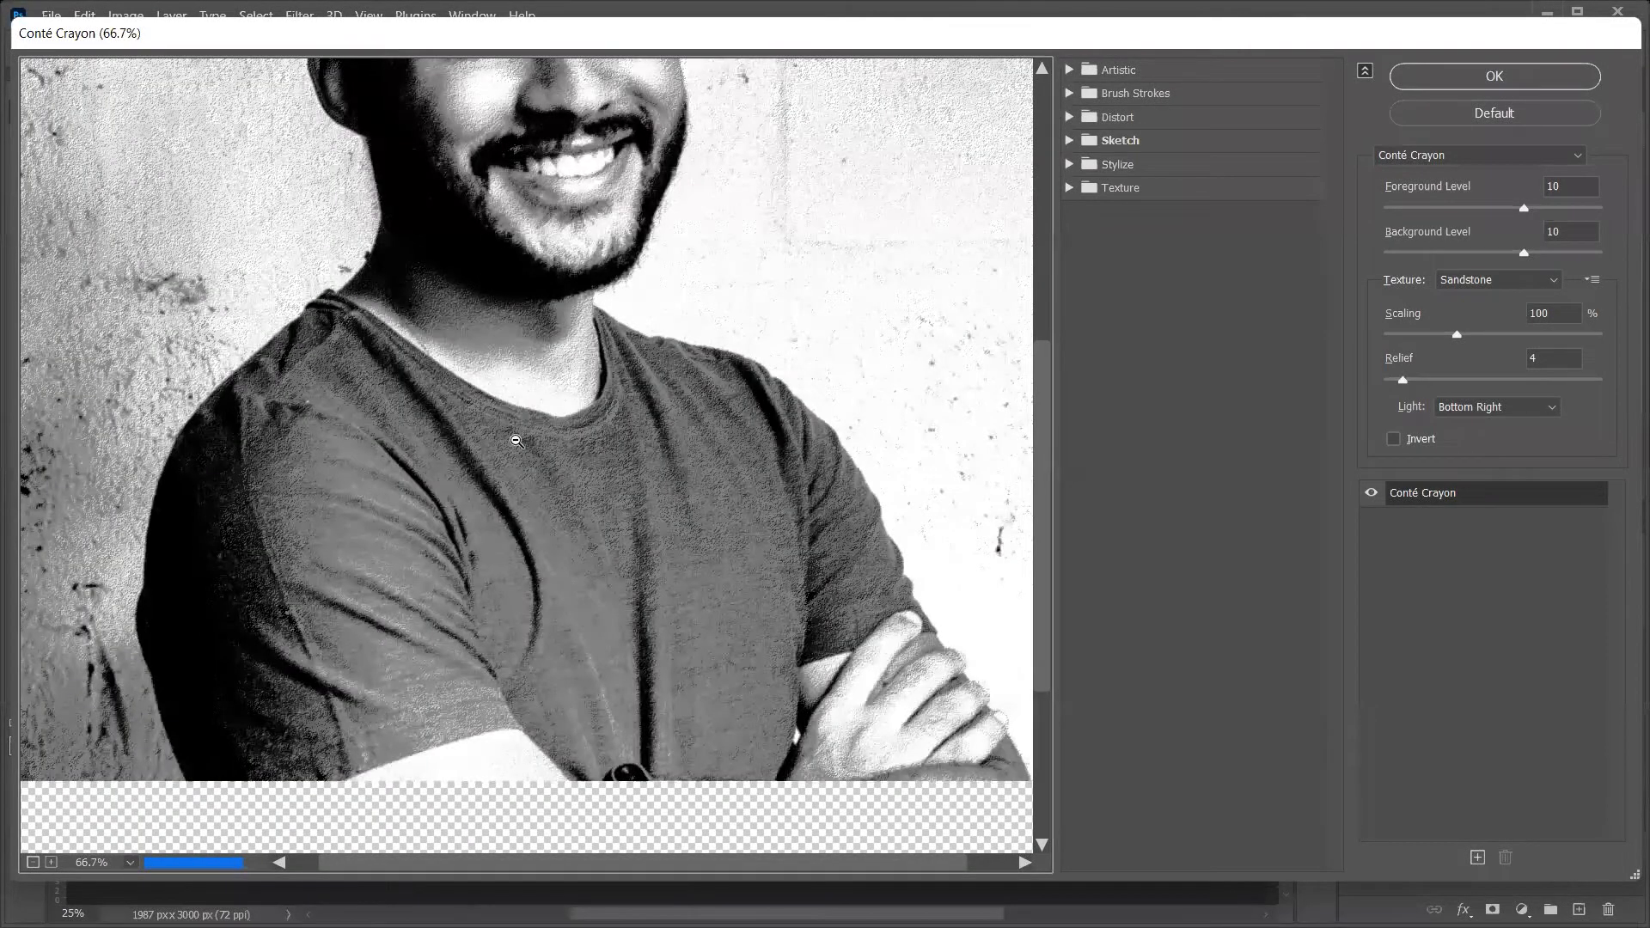
pyautogui.keyDown('alt'); pyautogui.click(513, 431); pyautogui.keyUp('alt')
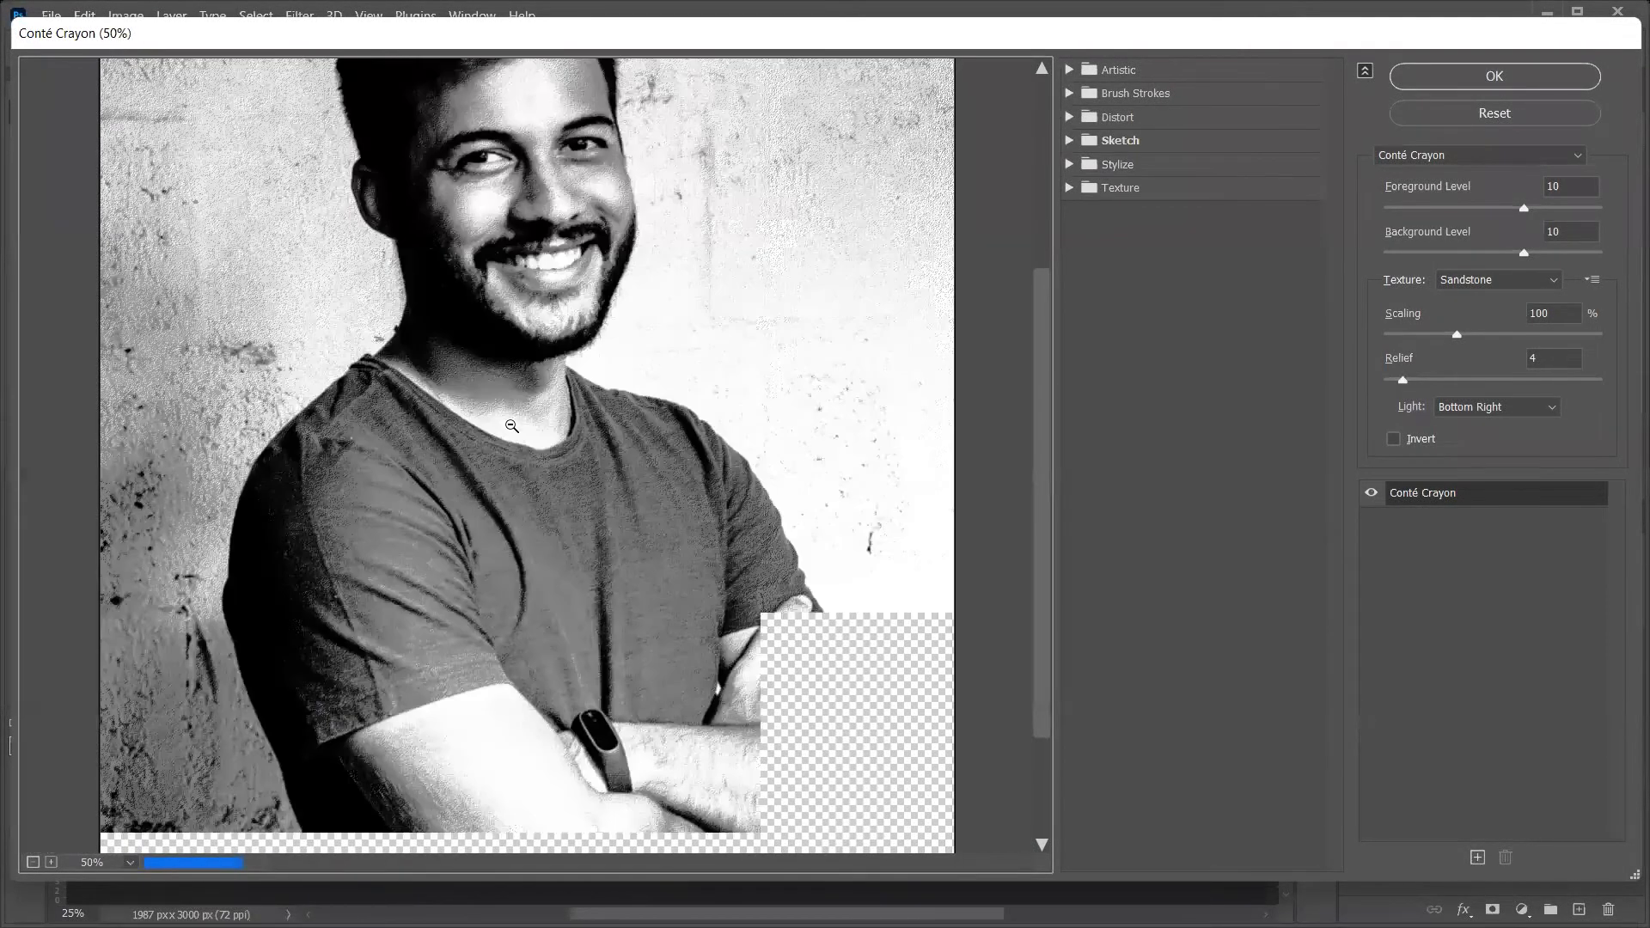
pyautogui.keyDown('alt'); pyautogui.click(512, 426); pyautogui.keyUp('alt')
pyautogui.keyDown('ctrl'); pyautogui.click(512, 427); pyautogui.keyUp('ctrl')
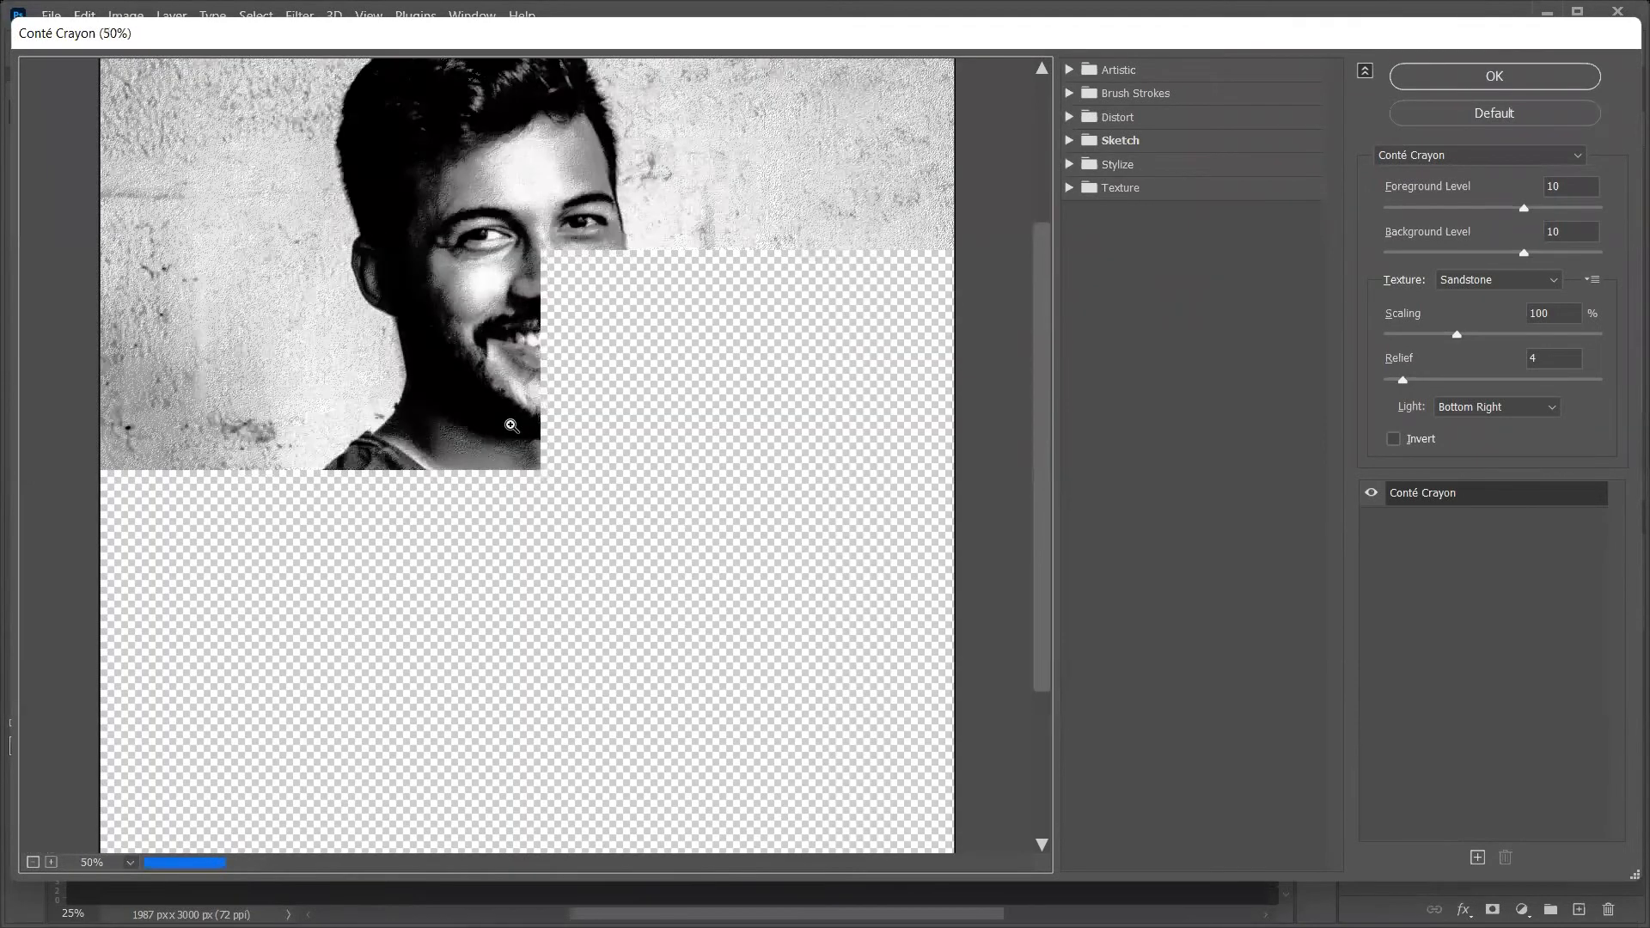
pyautogui.scroll(5, 512, 427)
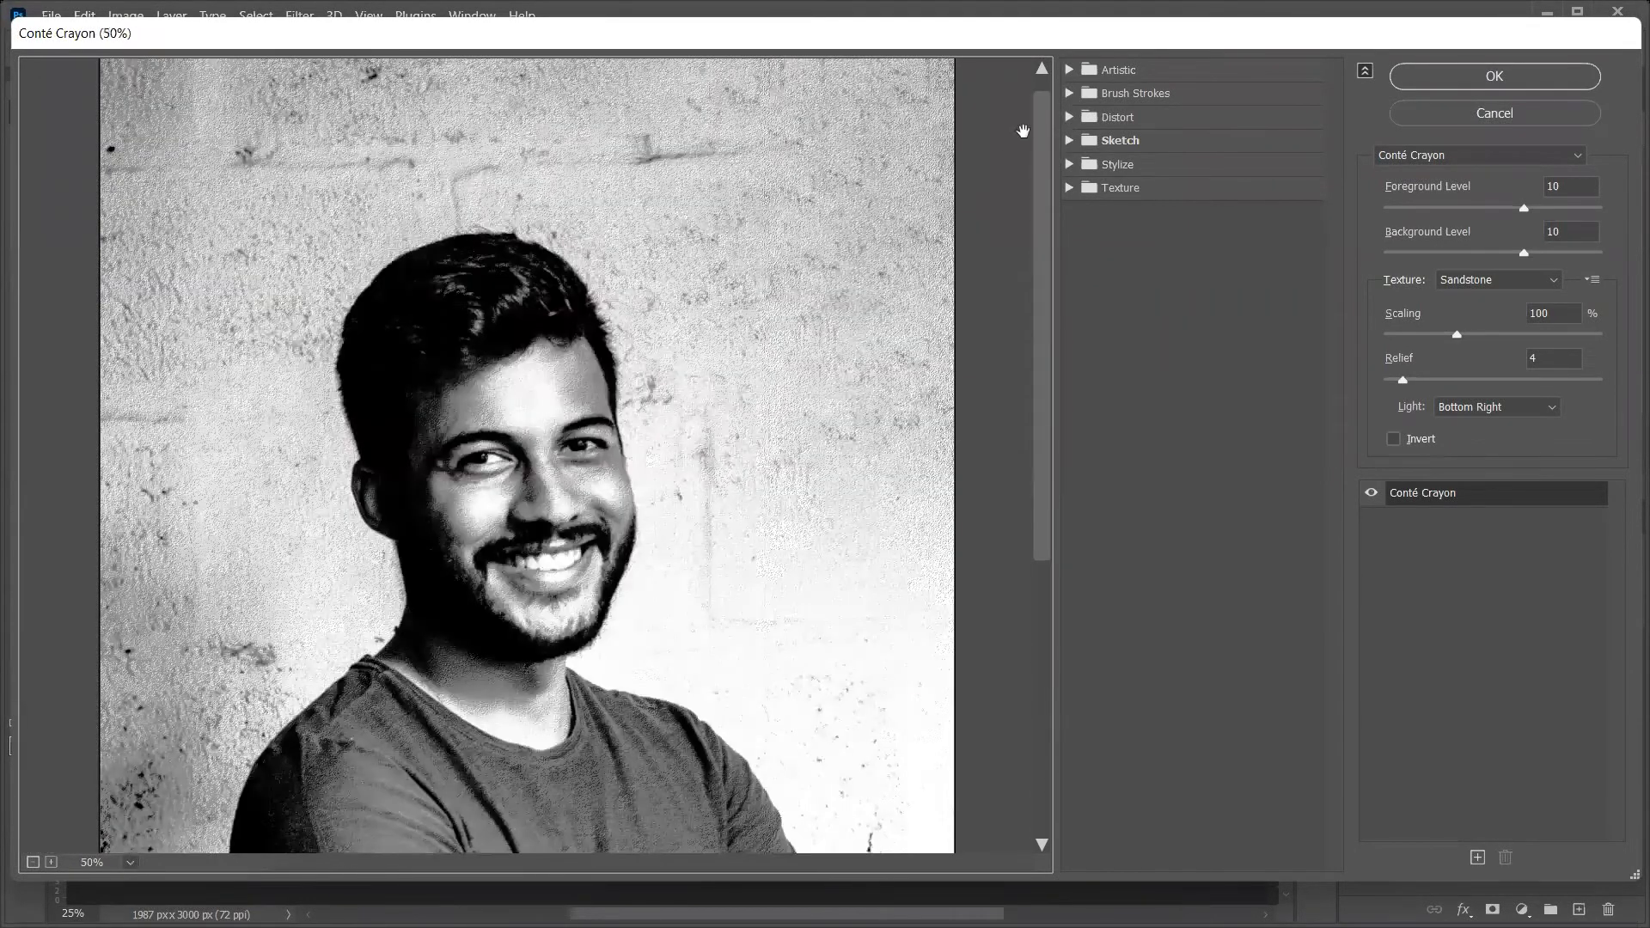
pyautogui.scroll(-2, 1024, 131)
# Choose the Colored Pencil artistic filter for the portrait and set its pencil width to 3
pyautogui.click(1070, 70)
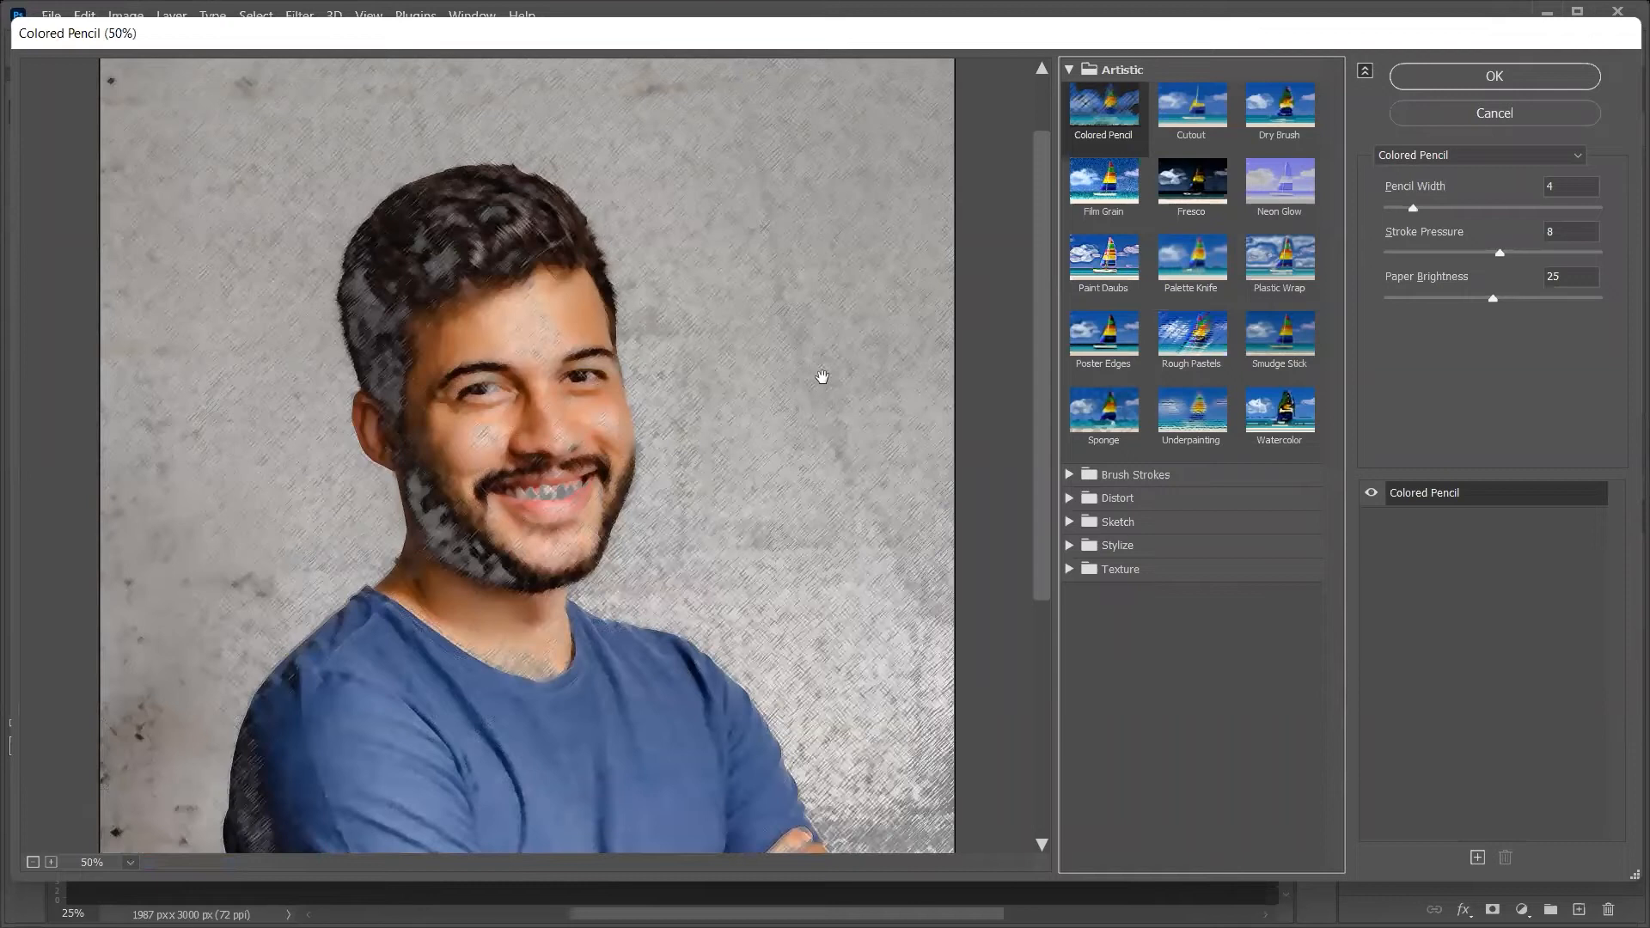
pyautogui.moveTo(1413, 209); pyautogui.dragTo(1419, 209)
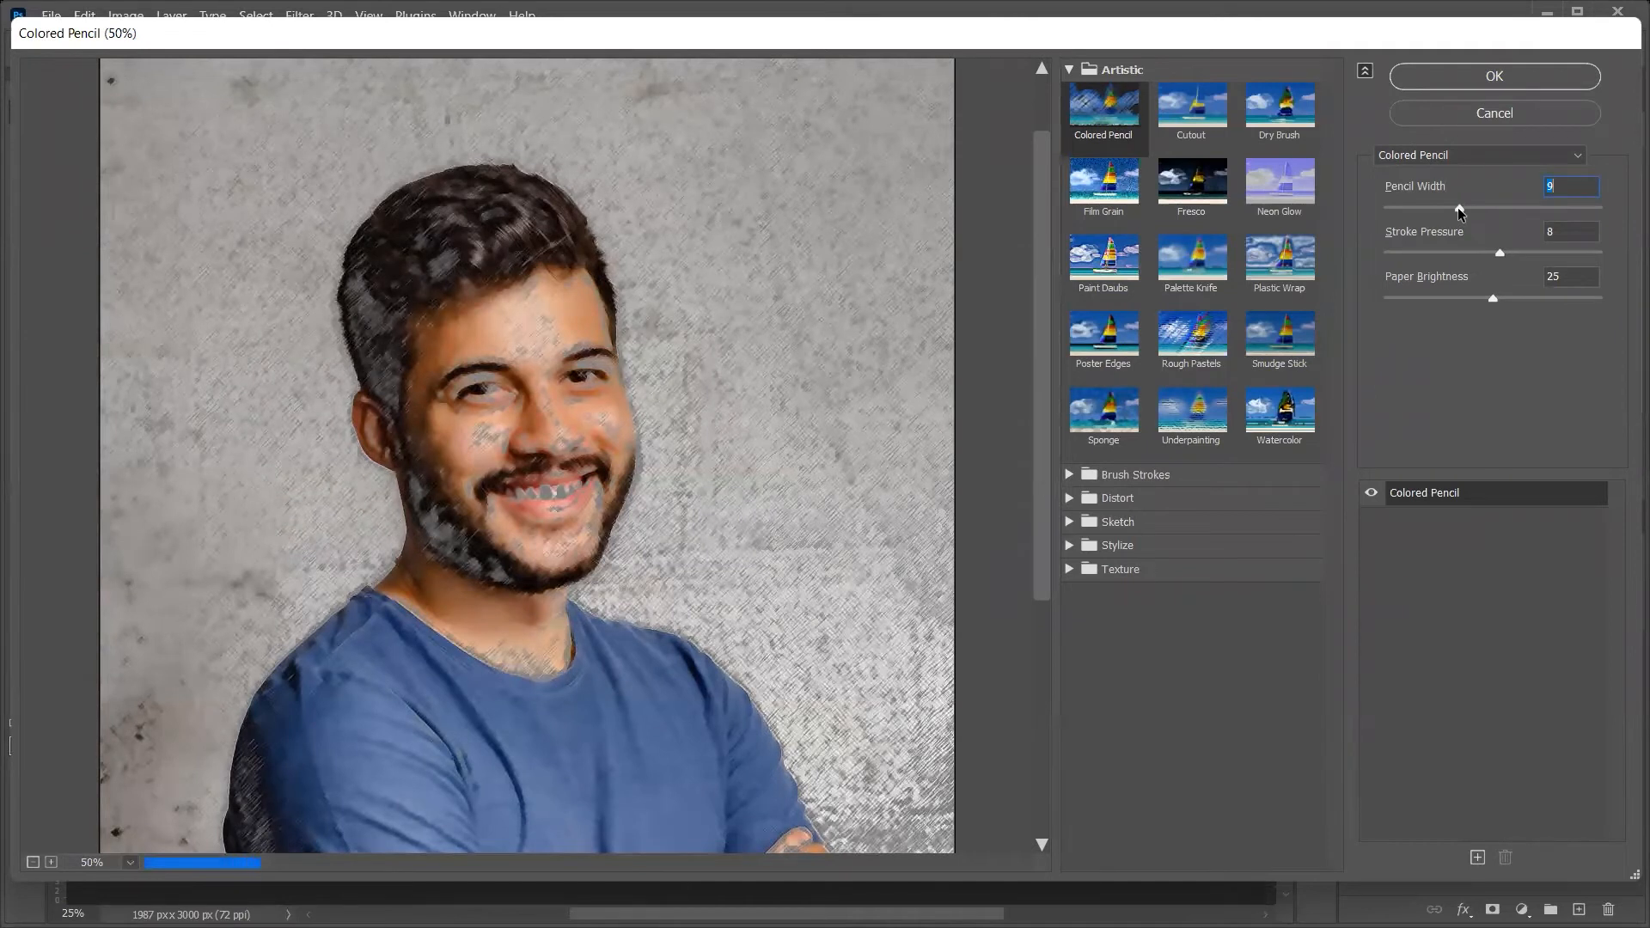
pyautogui.moveTo(1459, 209); pyautogui.dragTo(1401, 209)
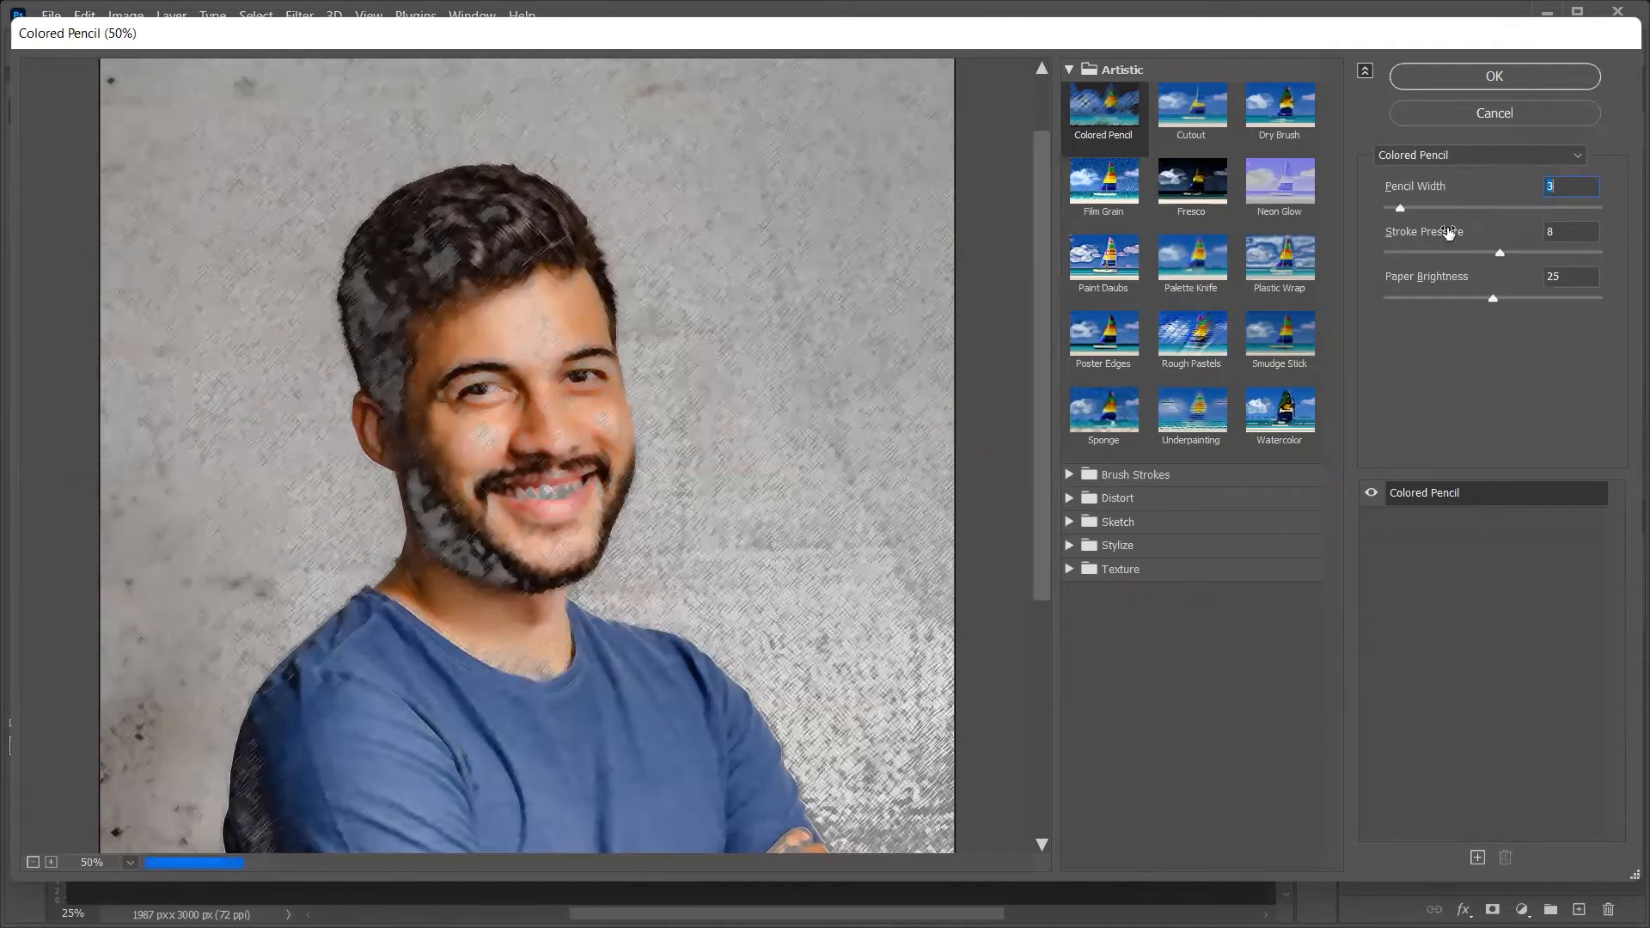
# Try Colored Pencil stroke pressures of 15, 0 and 3, and settle on 9
pyautogui.moveTo(1498, 254)
pyautogui.mouseDown()
pyautogui.moveTo(1588, 238)
pyautogui.moveTo(1627, 250)
pyautogui.mouseUp()
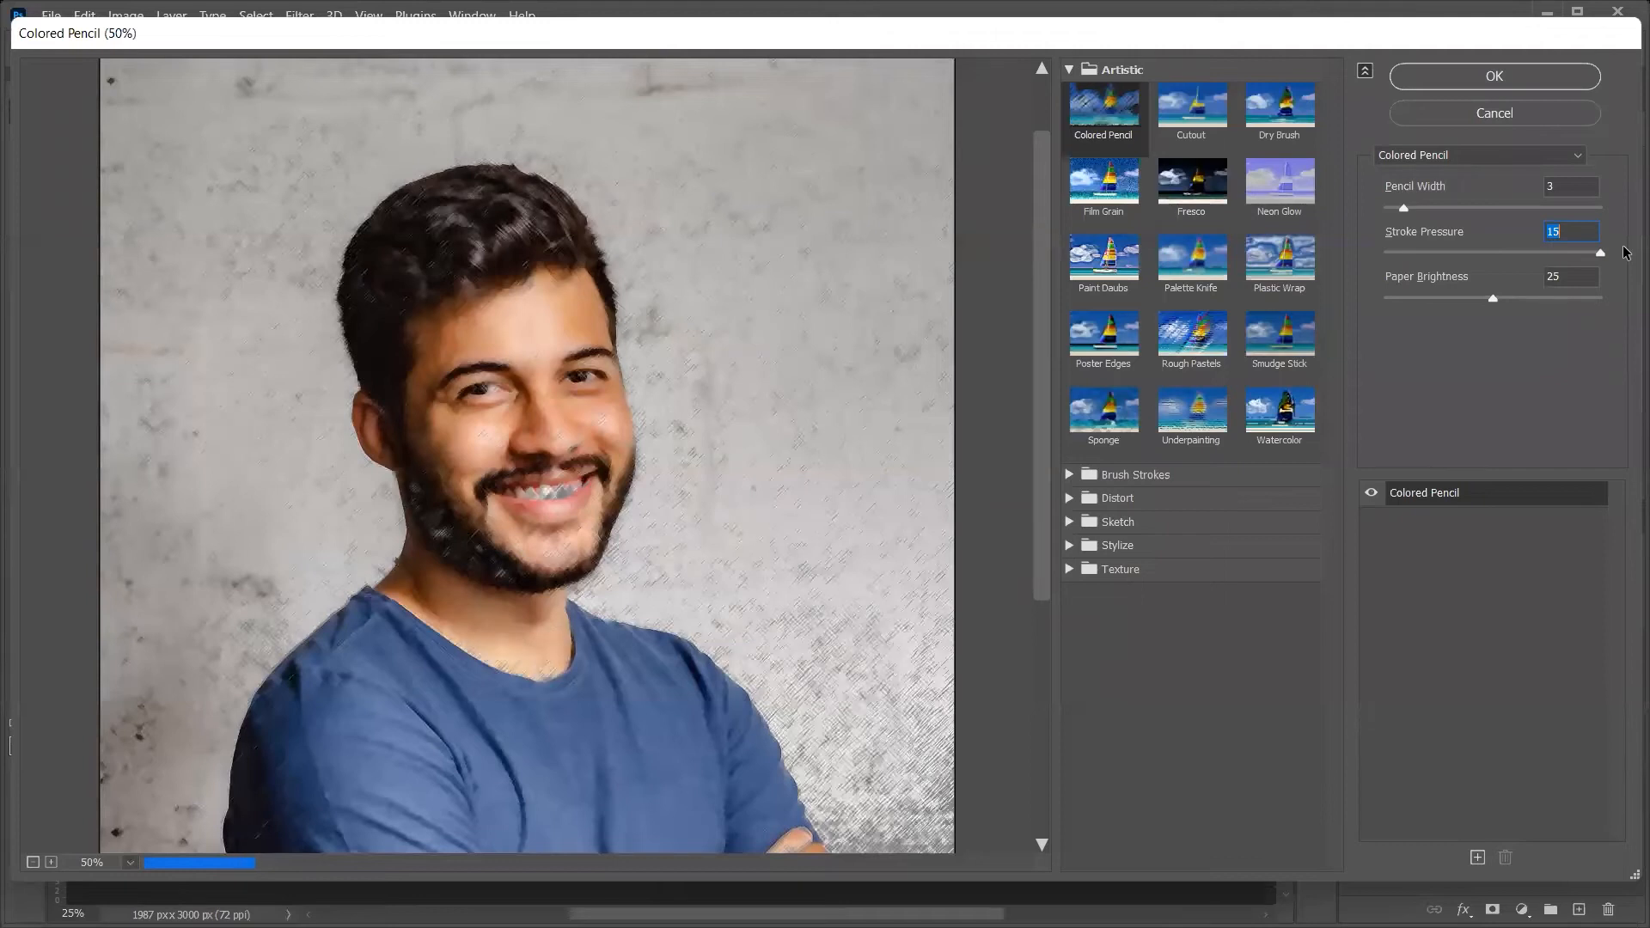
pyautogui.moveTo(1601, 253); pyautogui.dragTo(1323, 260)
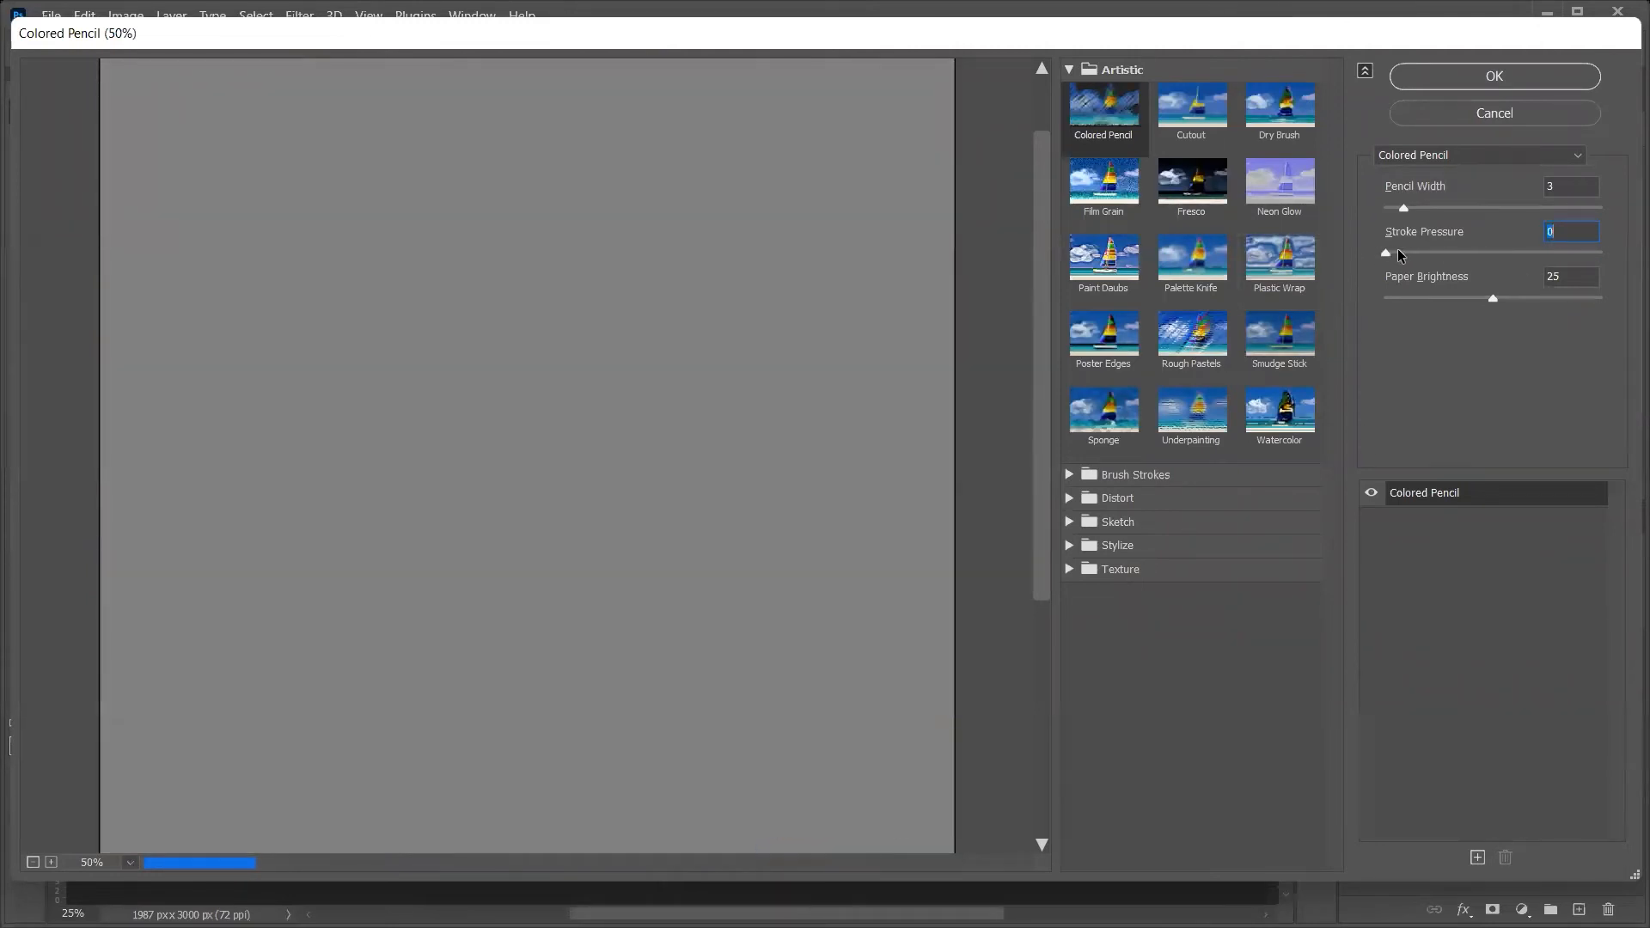
pyautogui.moveTo(1389, 254); pyautogui.dragTo(1427, 255)
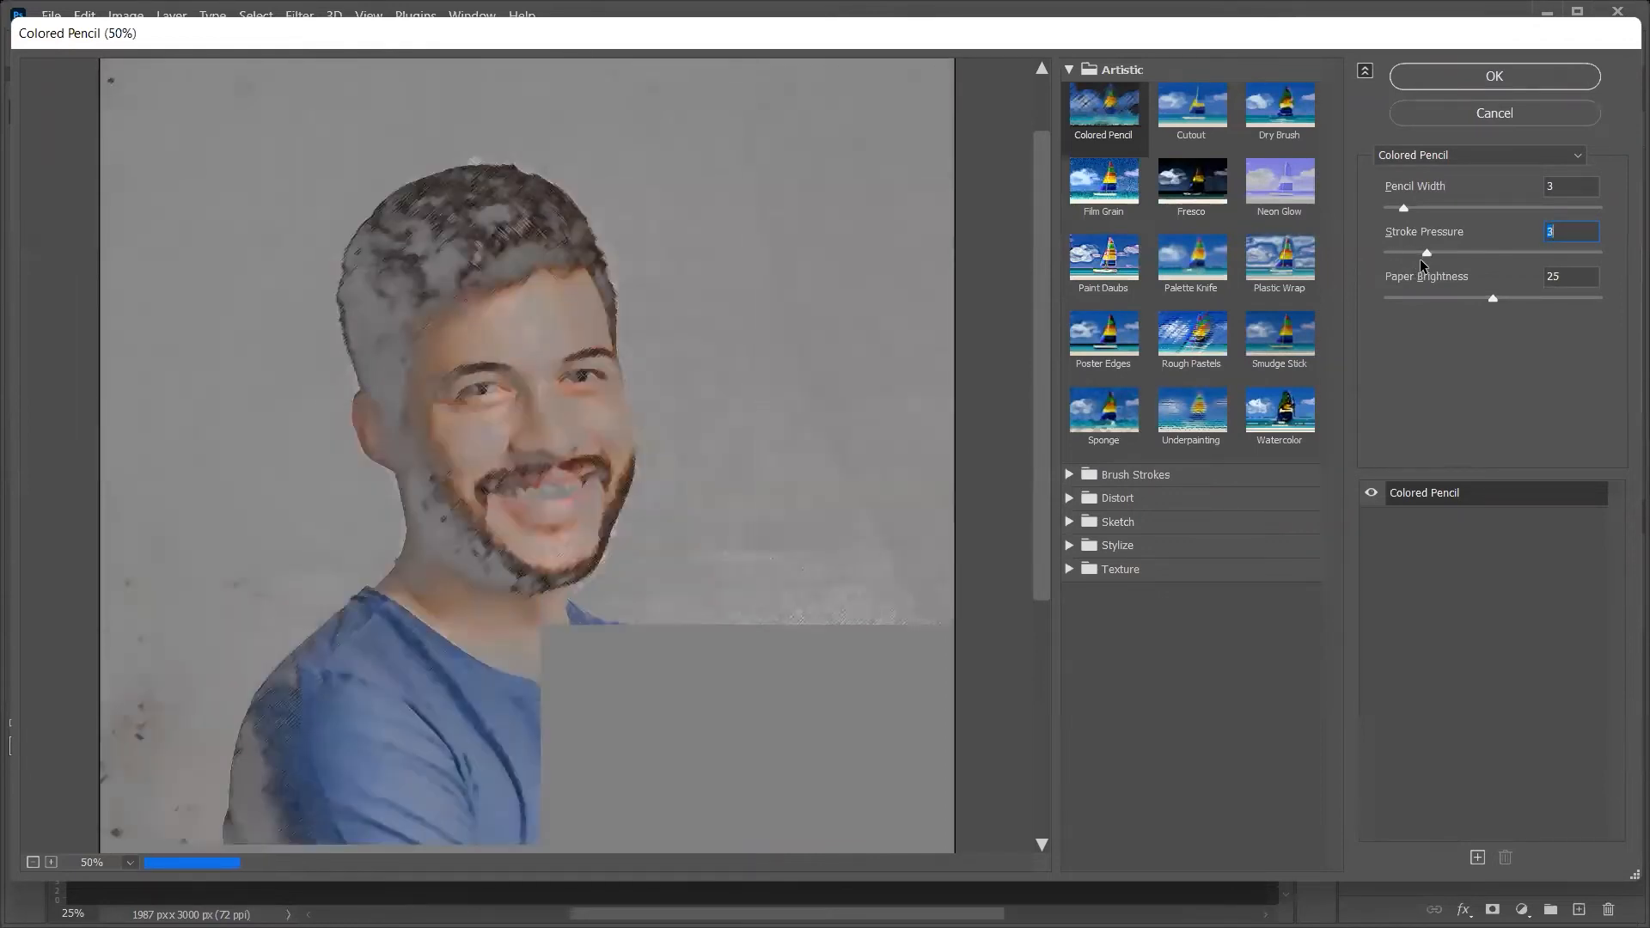
pyautogui.moveTo(1423, 257); pyautogui.dragTo(1512, 251)
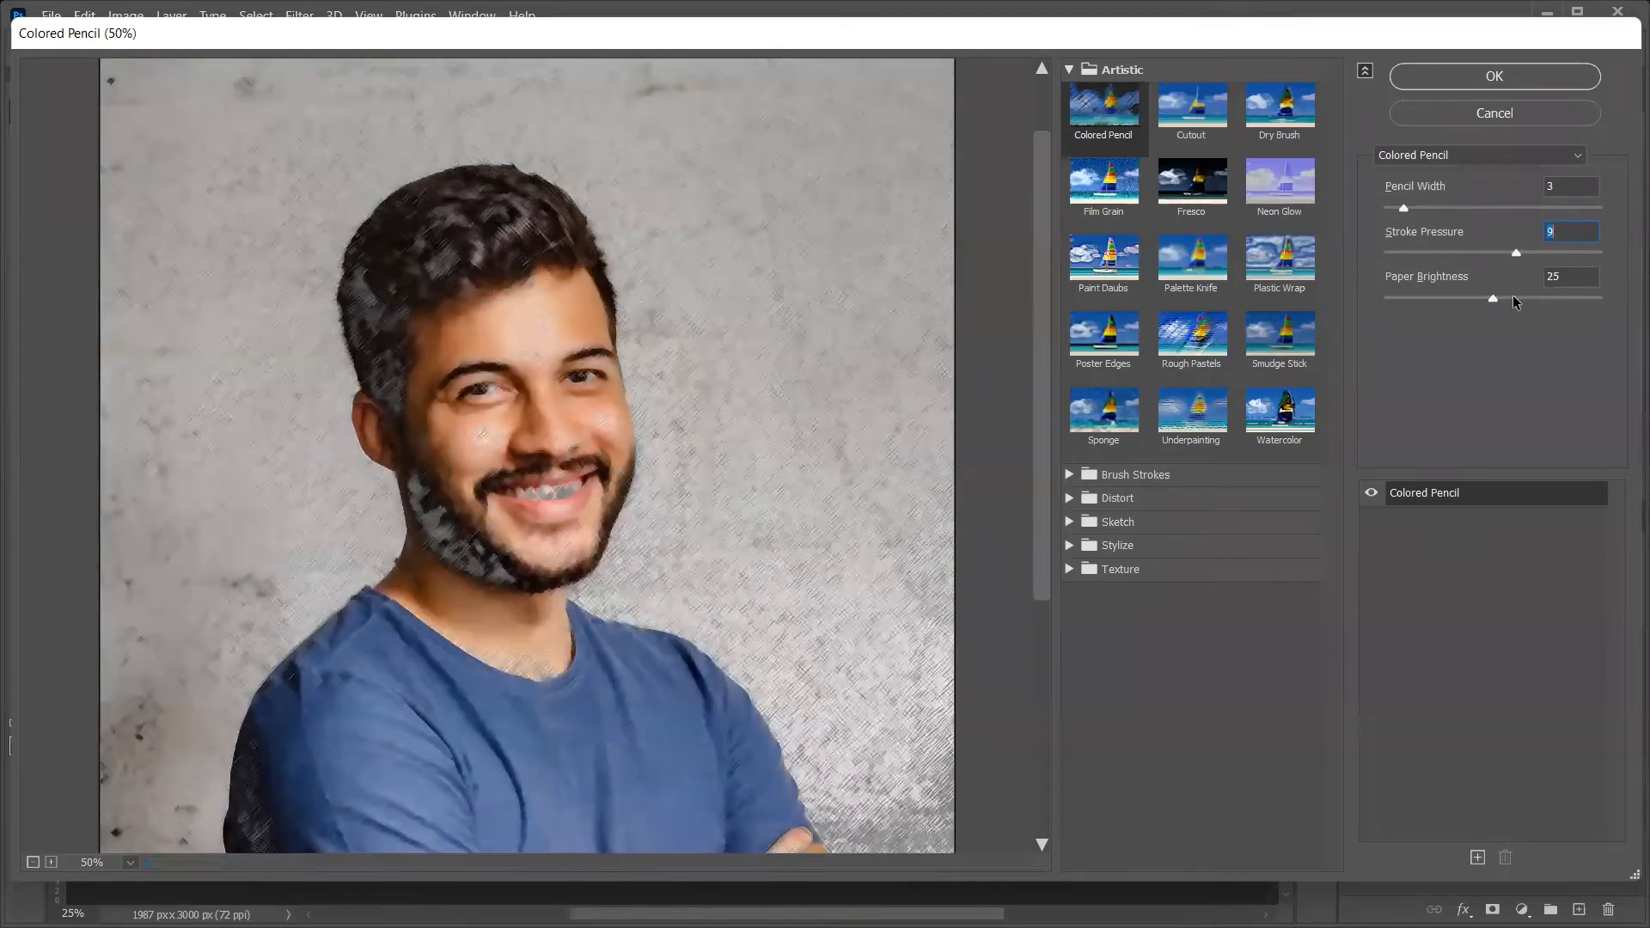
# Set the Colored Pencil paper brightness to 8, apply the filter to Layer 1, and undo it
pyautogui.moveTo(1494, 299); pyautogui.dragTo(1523, 305)
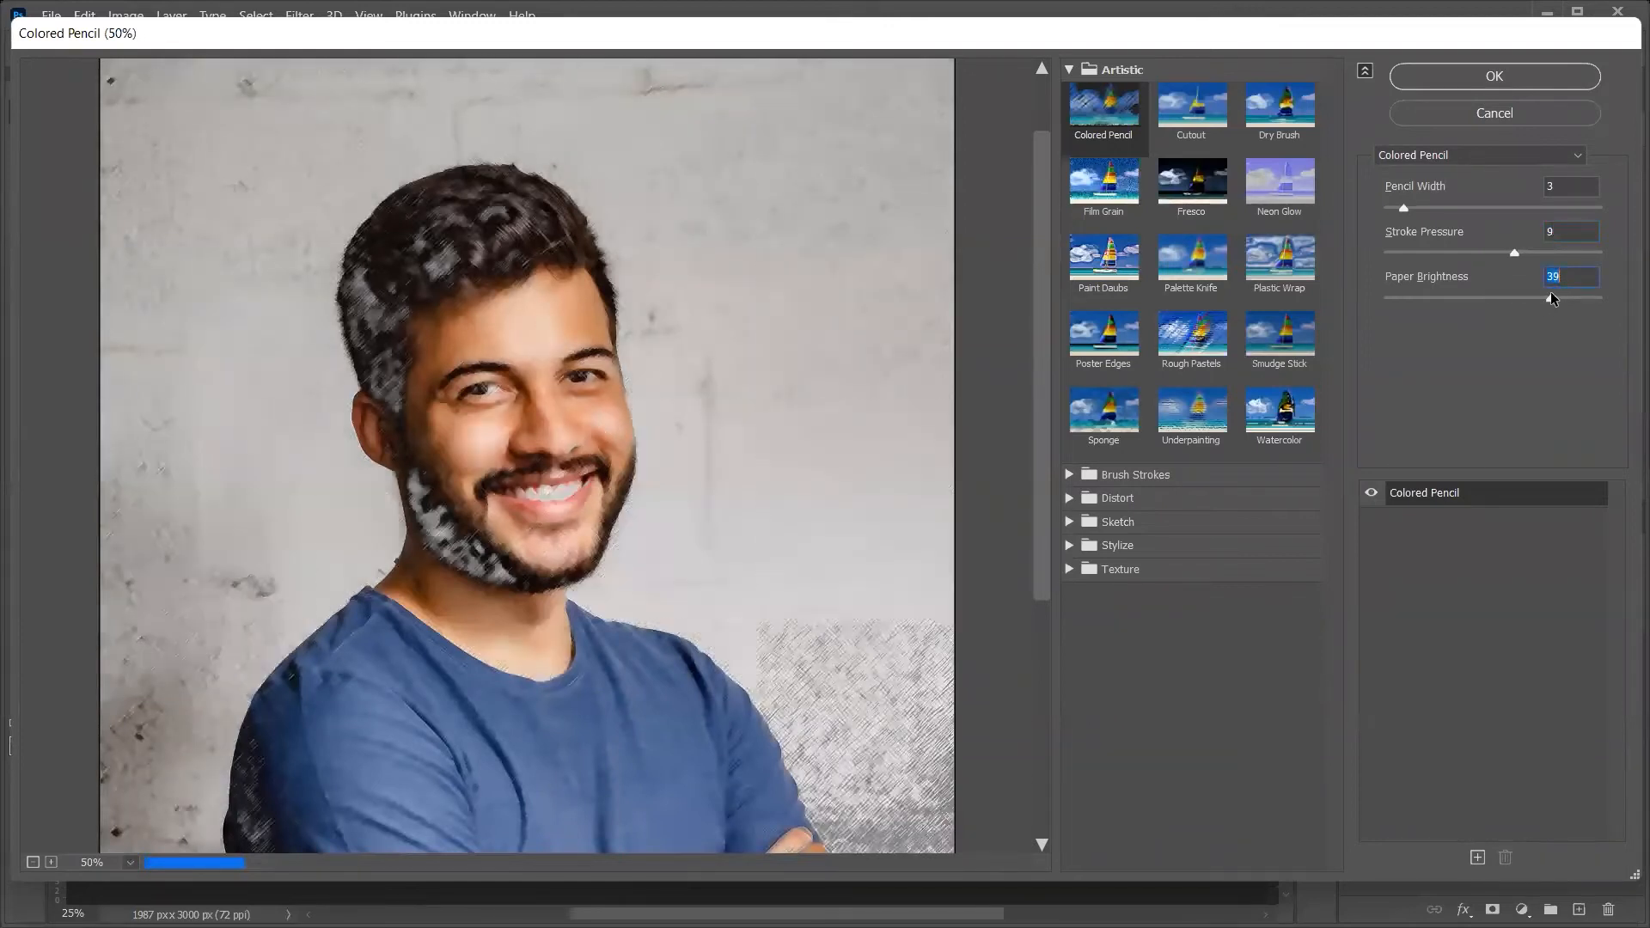
pyautogui.moveTo(1551, 296); pyautogui.dragTo(1415, 293)
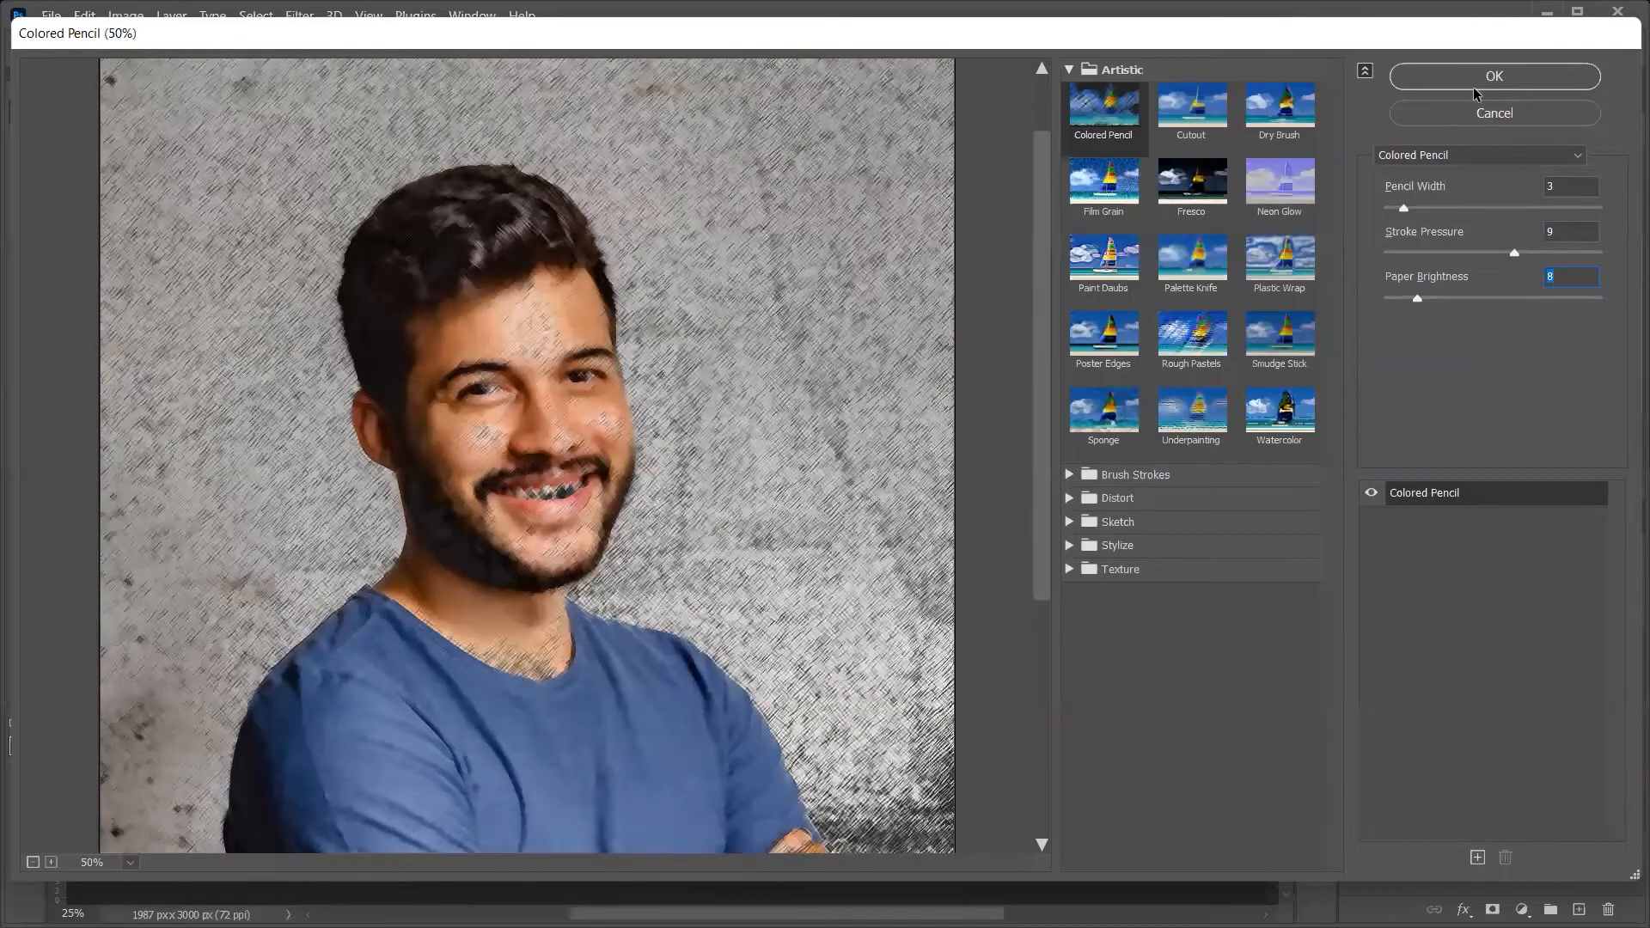
pyautogui.click(1473, 86)
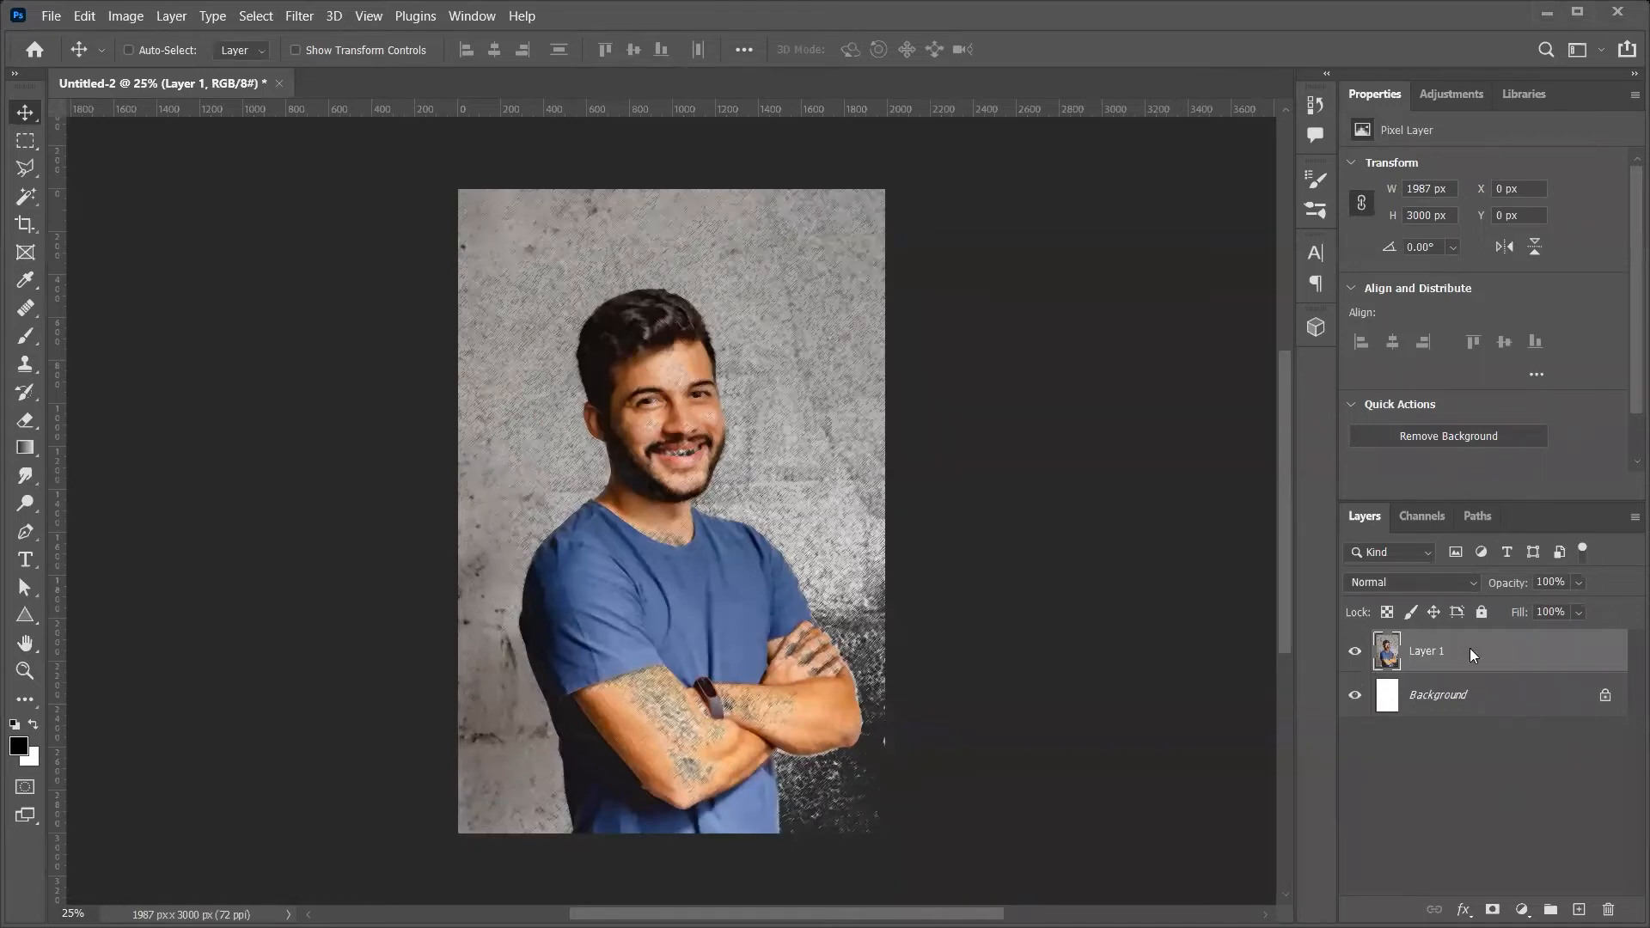
pyautogui.hotkey('ctrl', 'z')
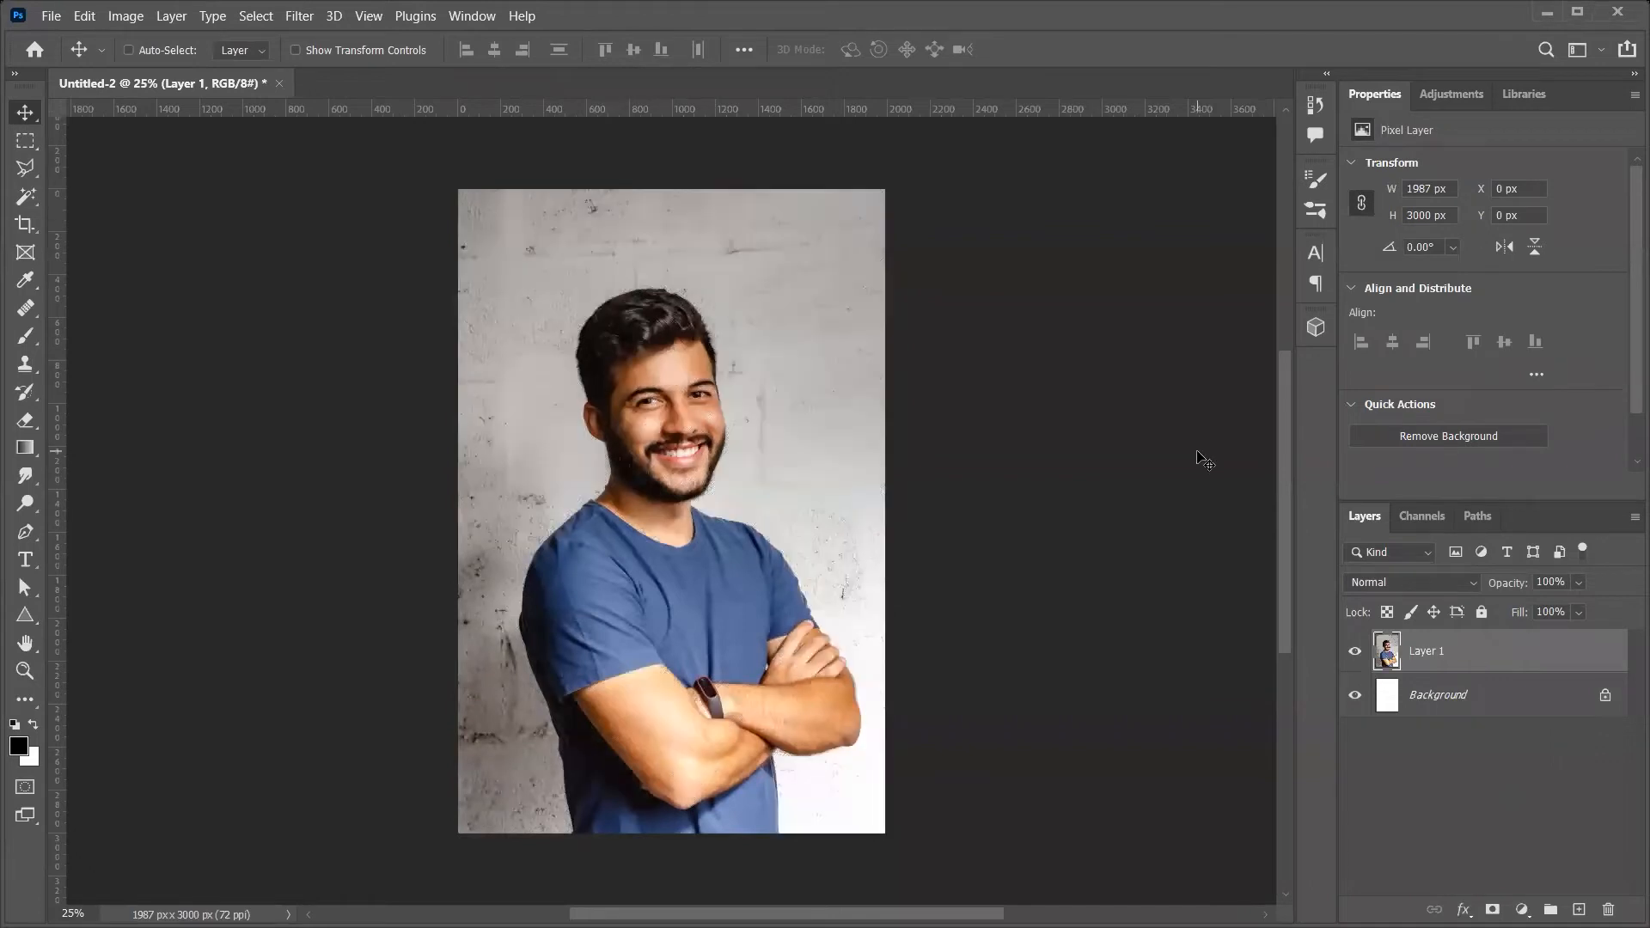
# Reopen the Filter Gallery for Layer 1 and try the Cutout artistic filter on the whole portrait
pyautogui.hotkey('alt', 't')
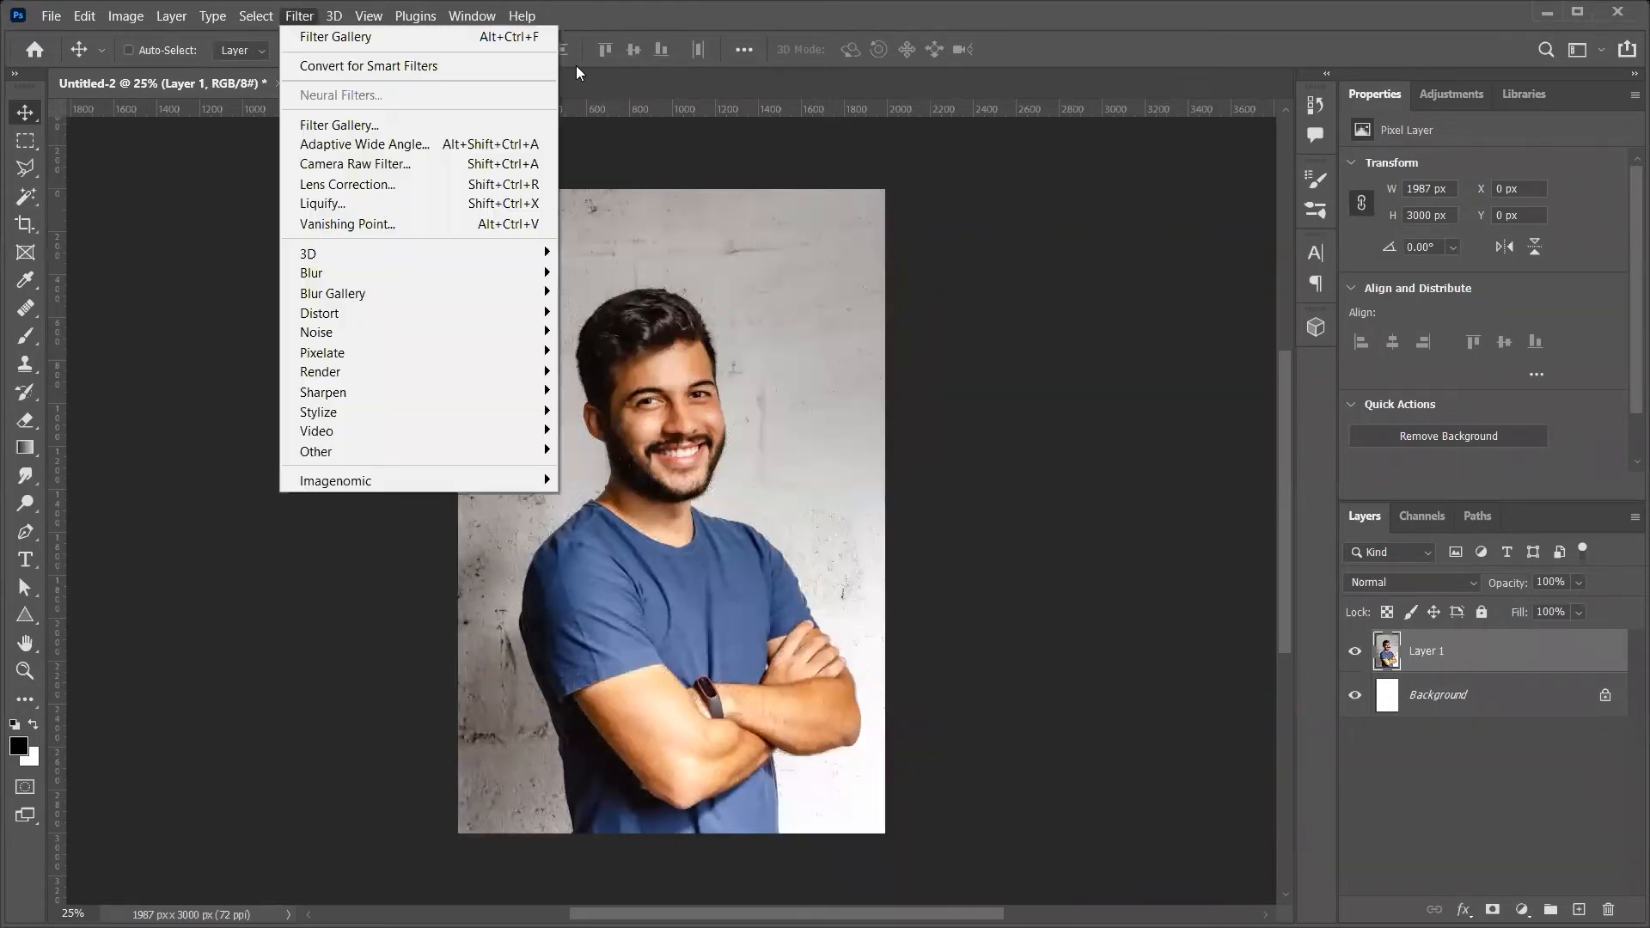
pyautogui.click(369, 125)
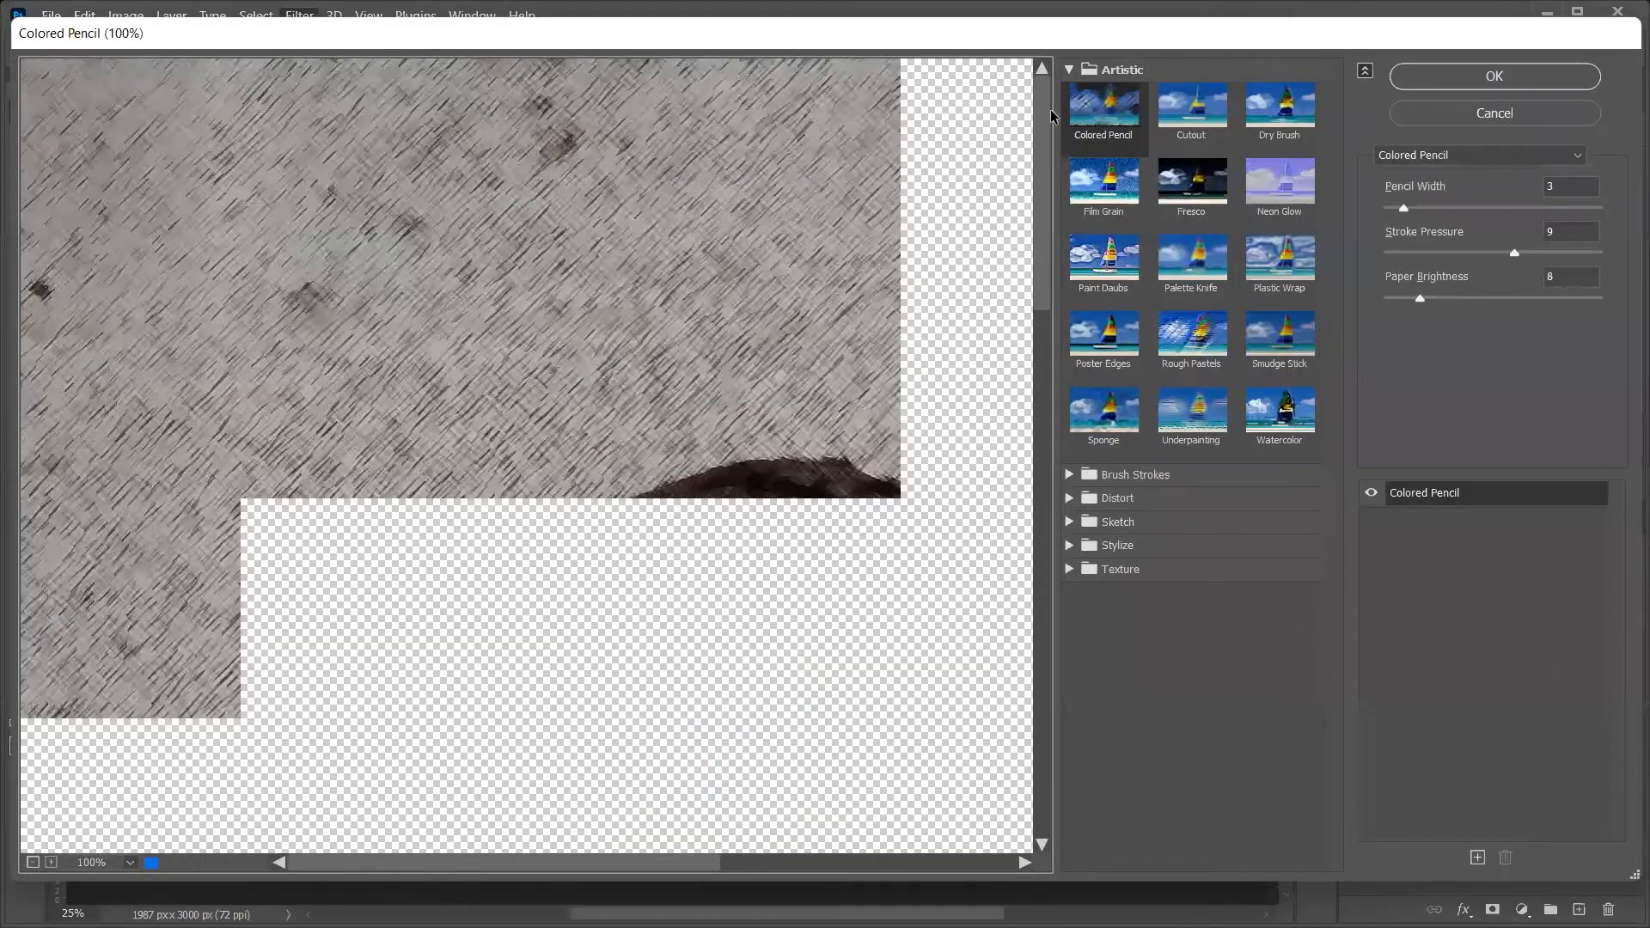
pyautogui.click(1212, 123)
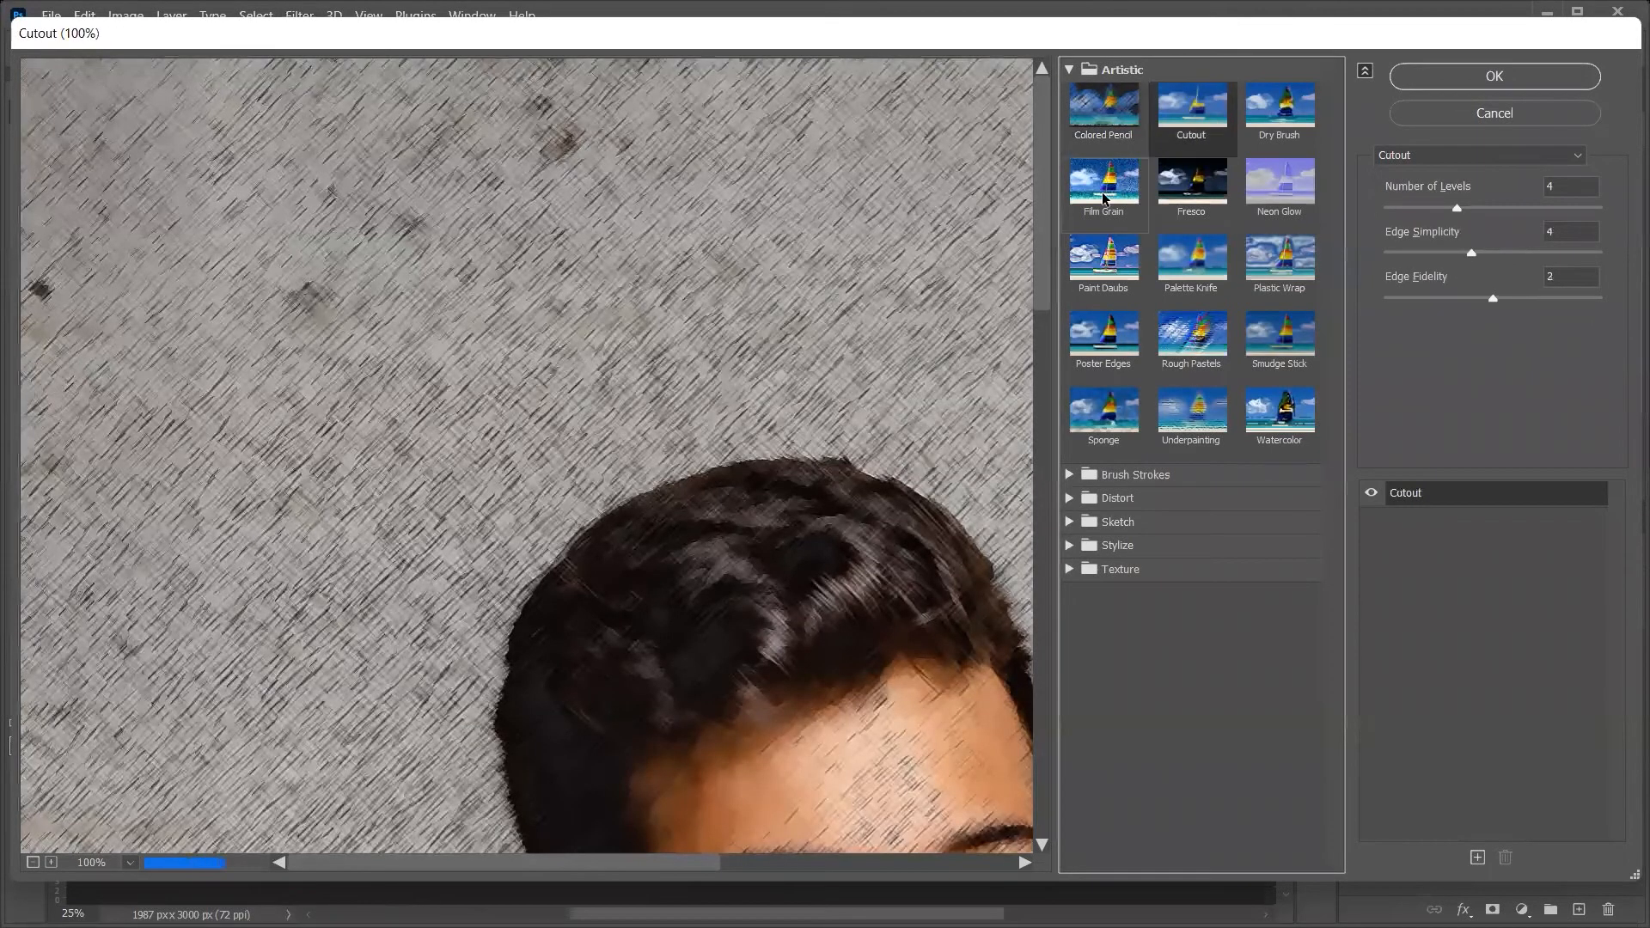
pyautogui.keyDown('alt'); pyautogui.click(826, 368); pyautogui.keyUp('alt')
pyautogui.keyDown('alt'); pyautogui.click(766, 368); pyautogui.keyUp('alt')
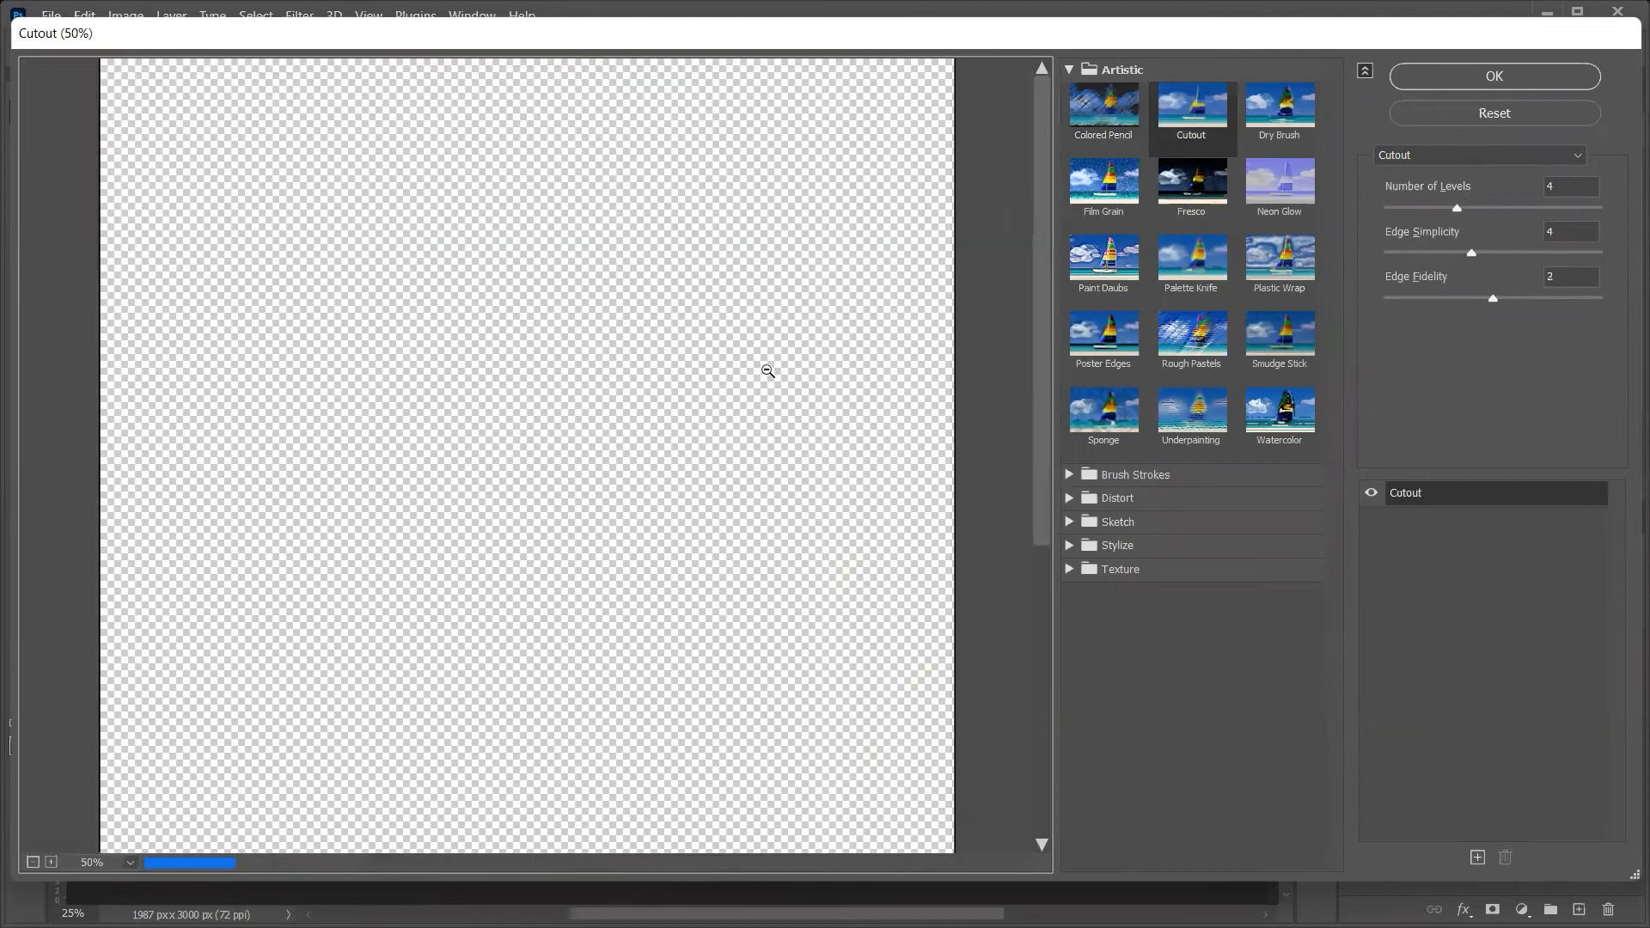
pyautogui.keyDown('alt'); pyautogui.click(682, 350); pyautogui.keyUp('alt')
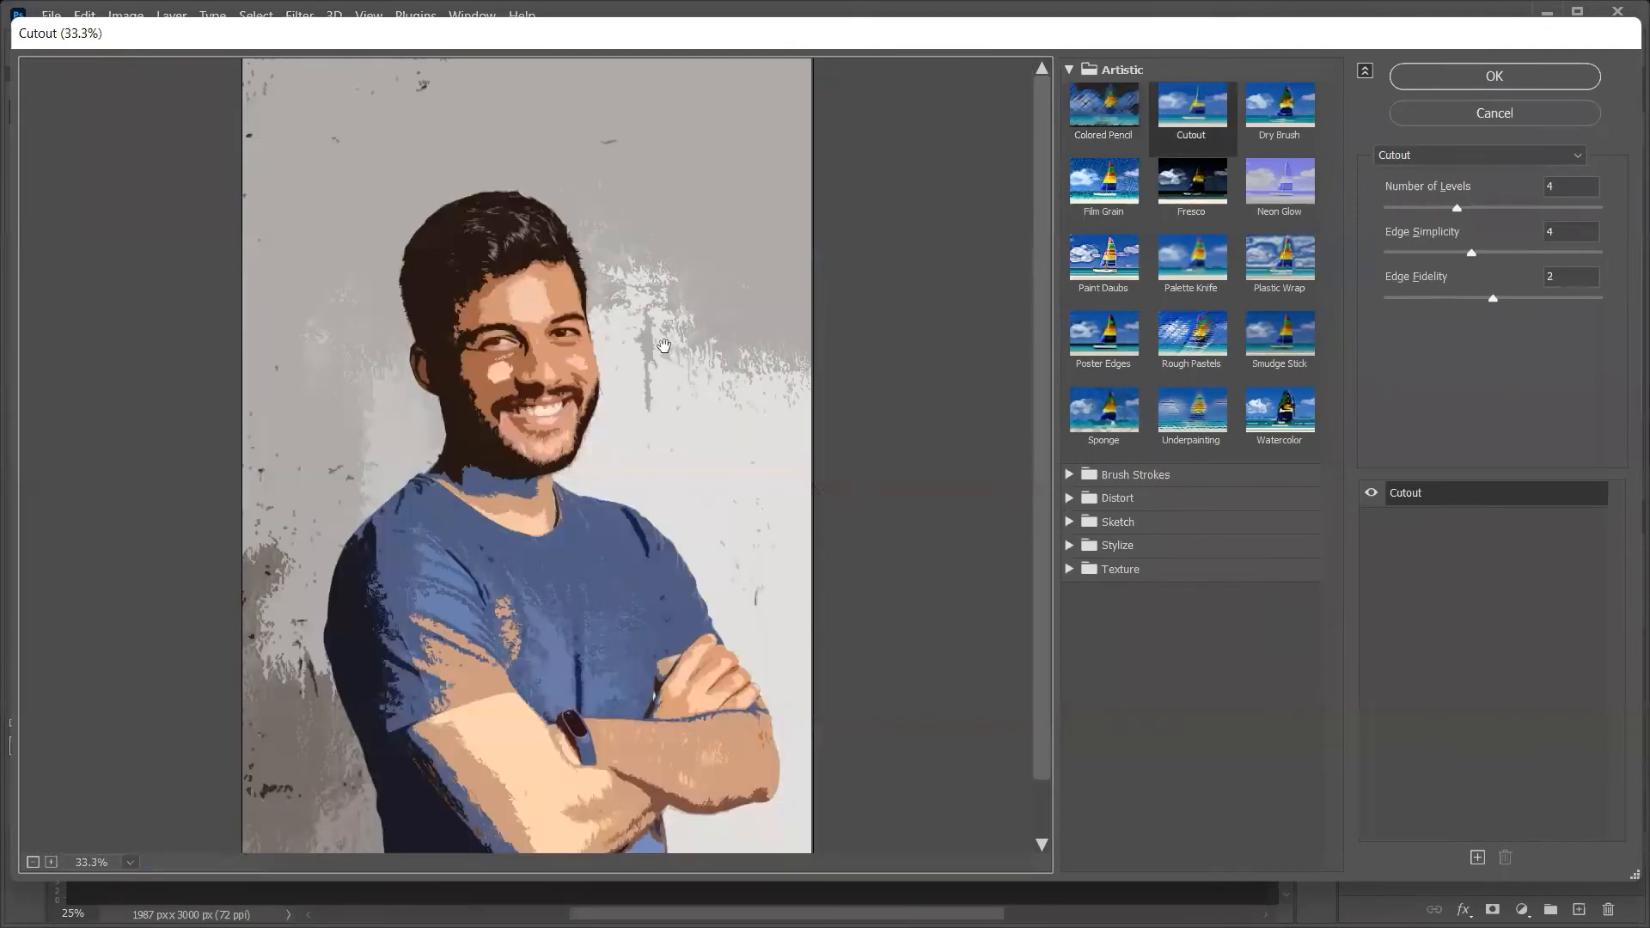
# Try Cutout levels of 3 and 6, settle on 7 levels with edge fidelity 3, and apply the filter to Layer 1
pyautogui.moveTo(1451, 201); pyautogui.dragTo(1418, 214)
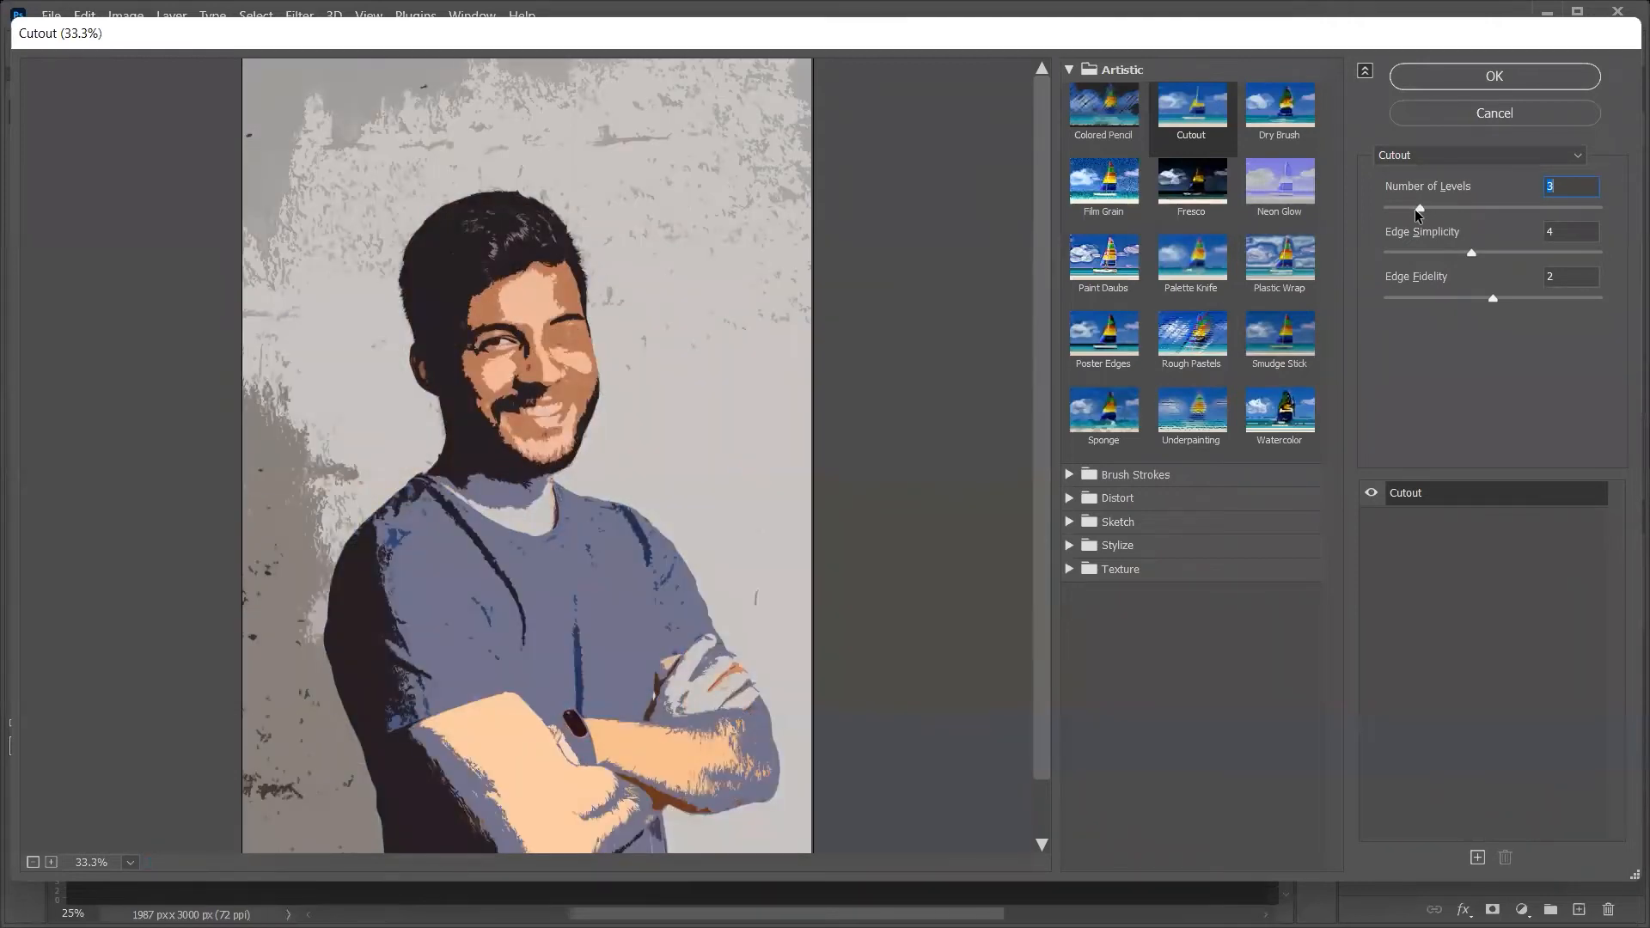
pyautogui.press('Up')
pyautogui.click(1529, 208)
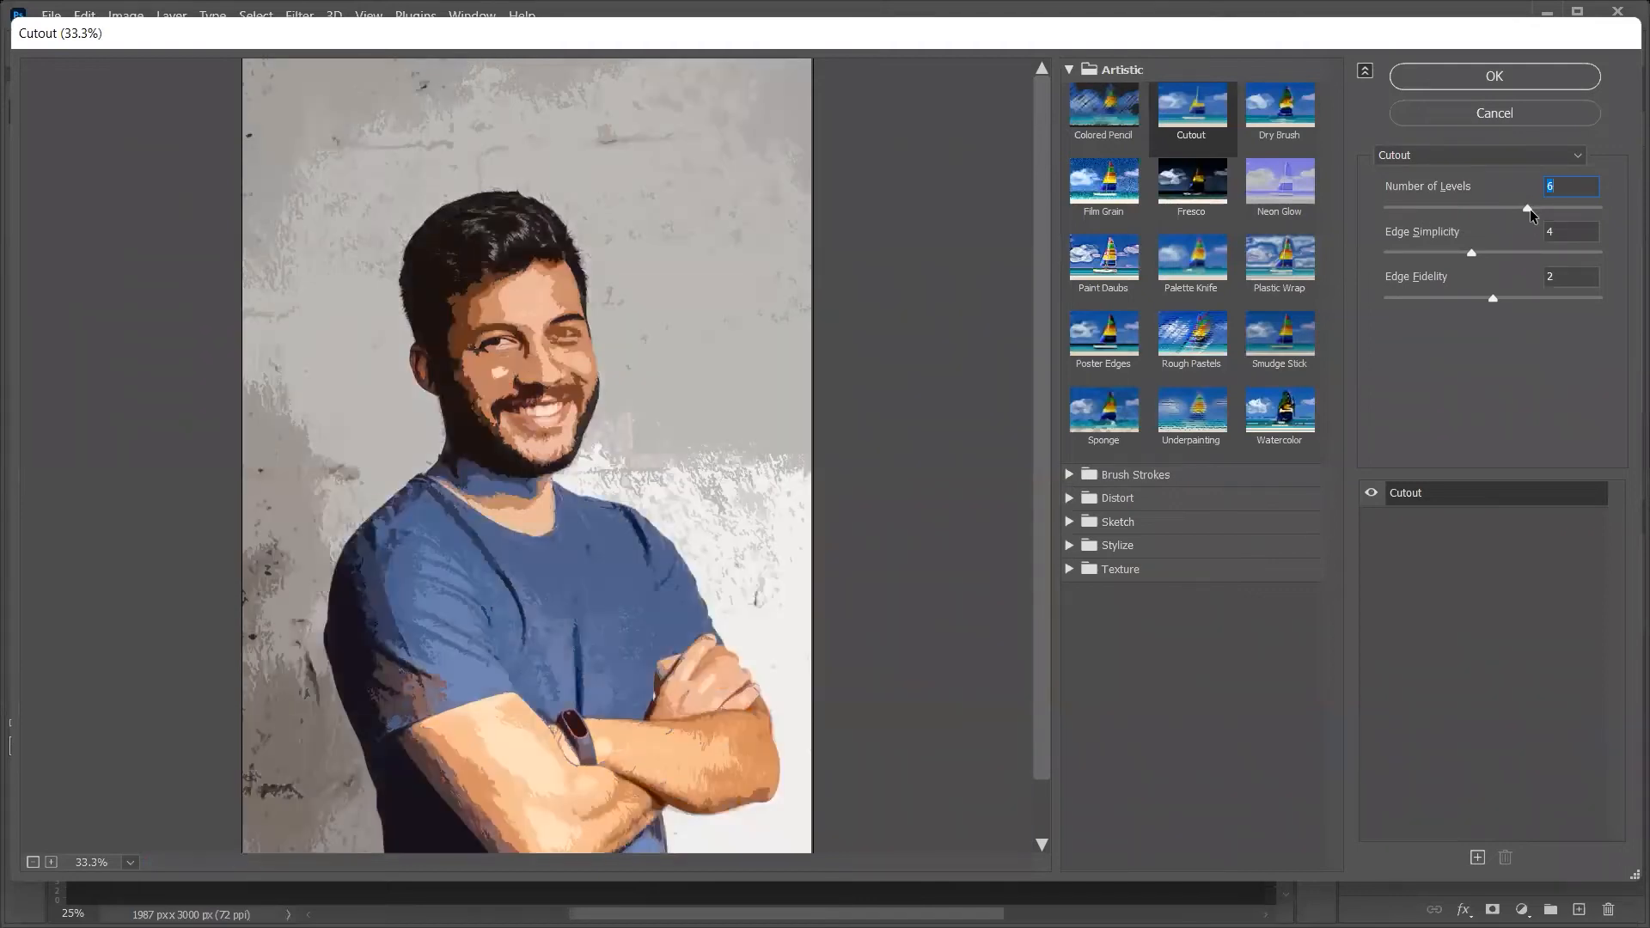
pyautogui.press('Up')
pyautogui.click(1561, 297)
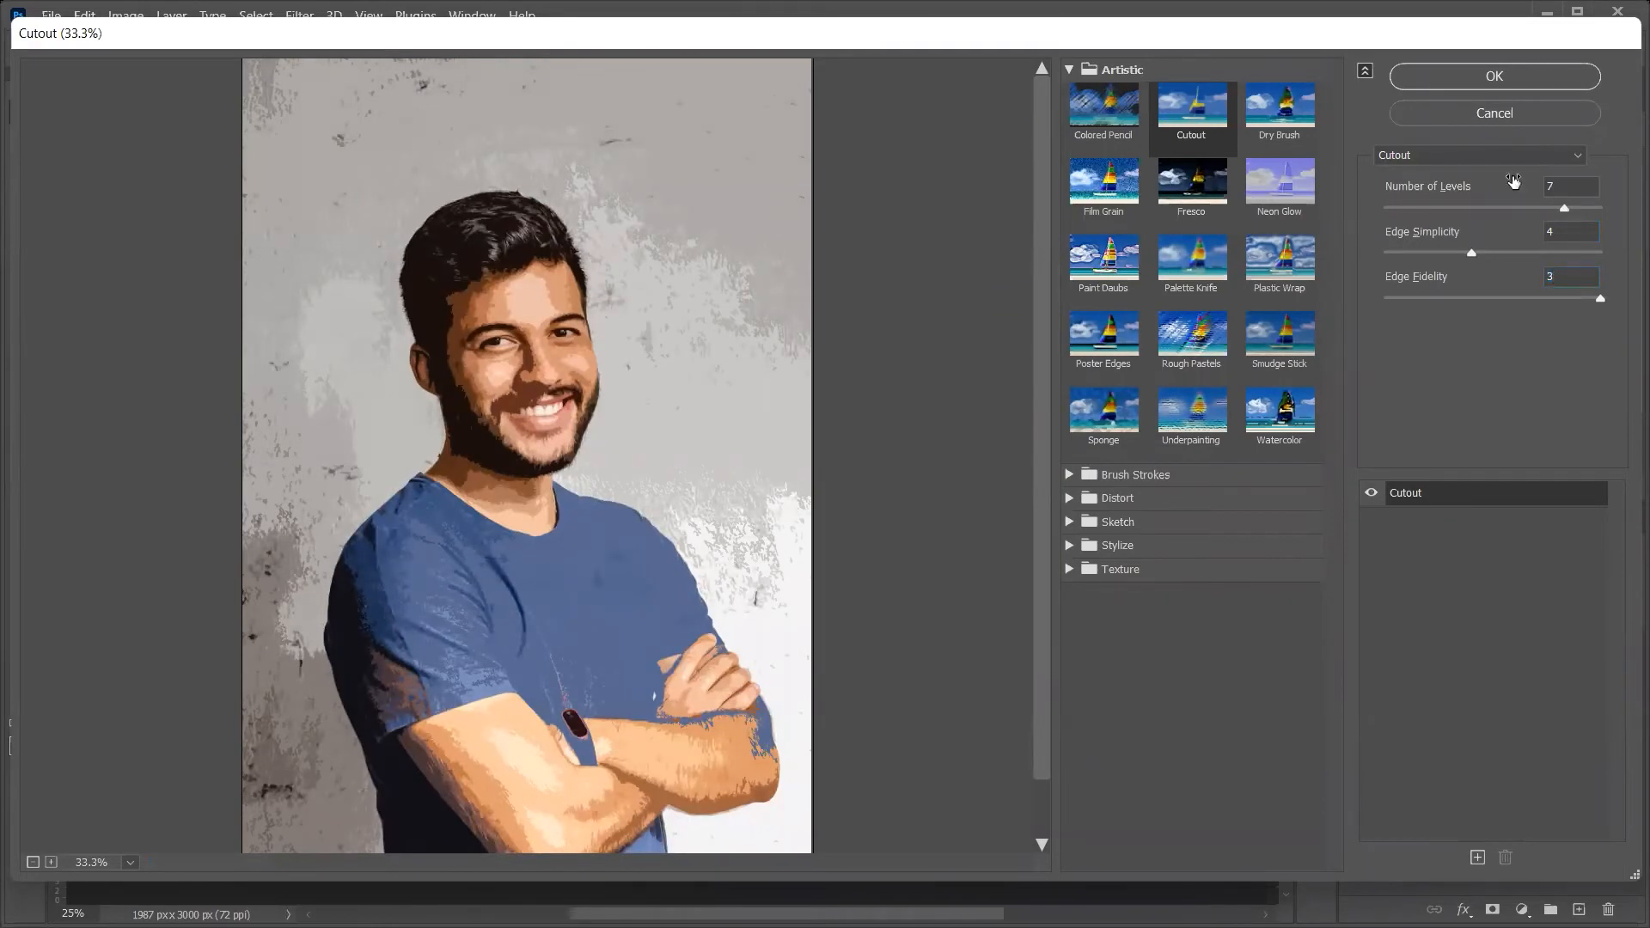
pyautogui.click(1494, 76)
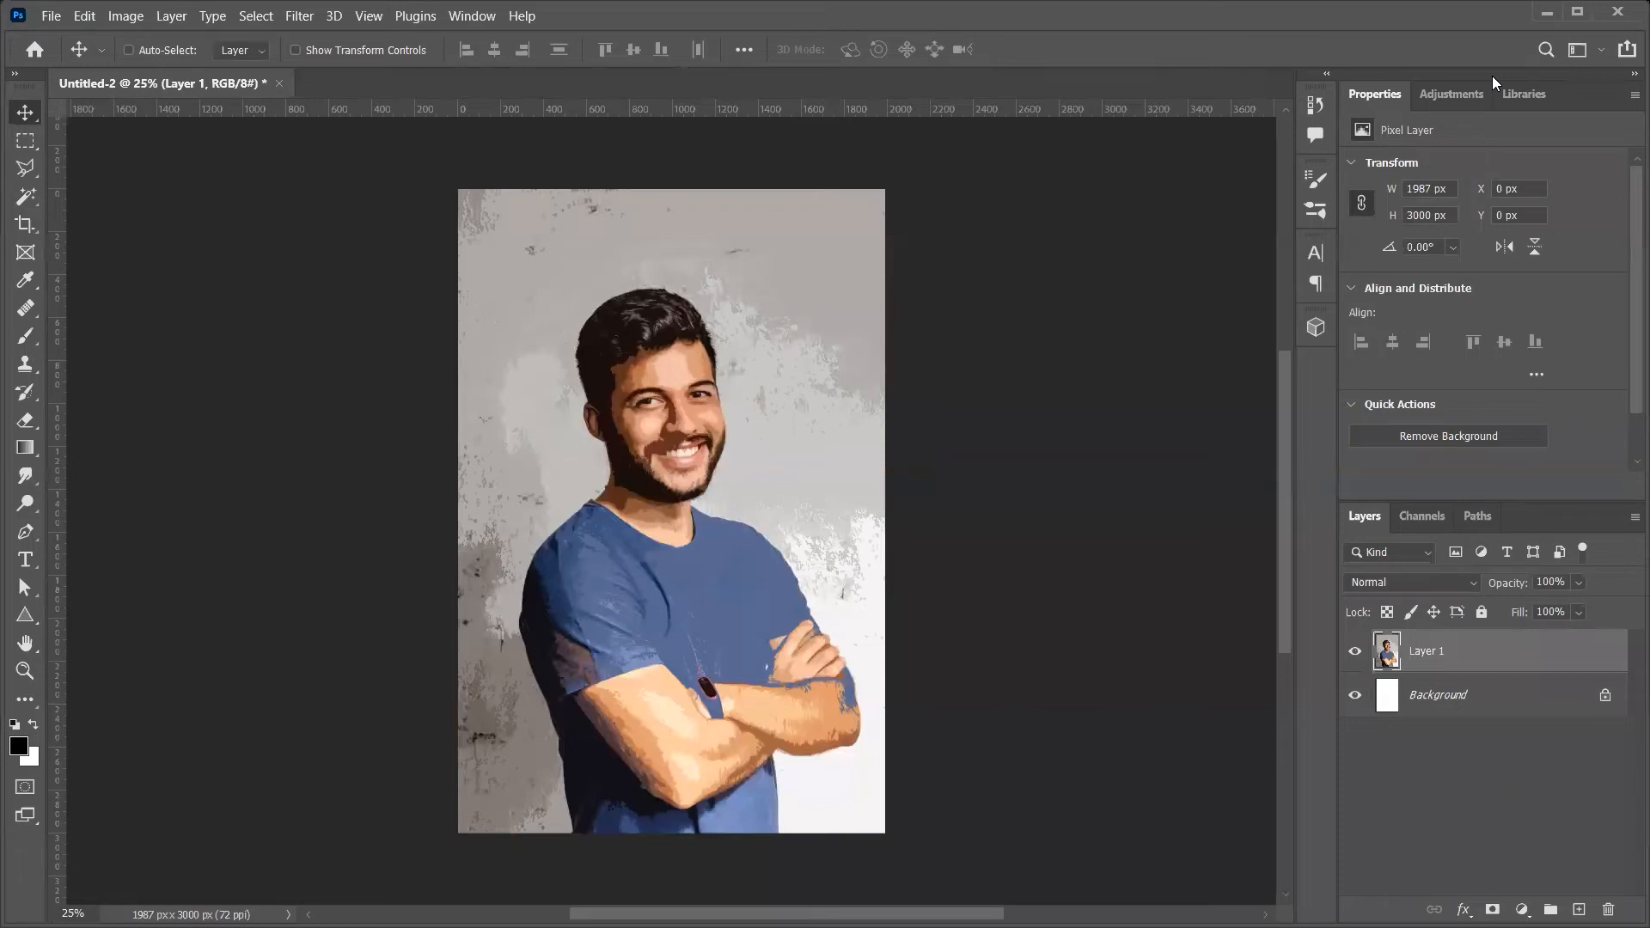
# Duplicate the Cutout-filtered Layer 1 and try blend modes such as Multiply, Color Burn and Lighten on the copy
pyautogui.hotkey('ctrl', 'j')
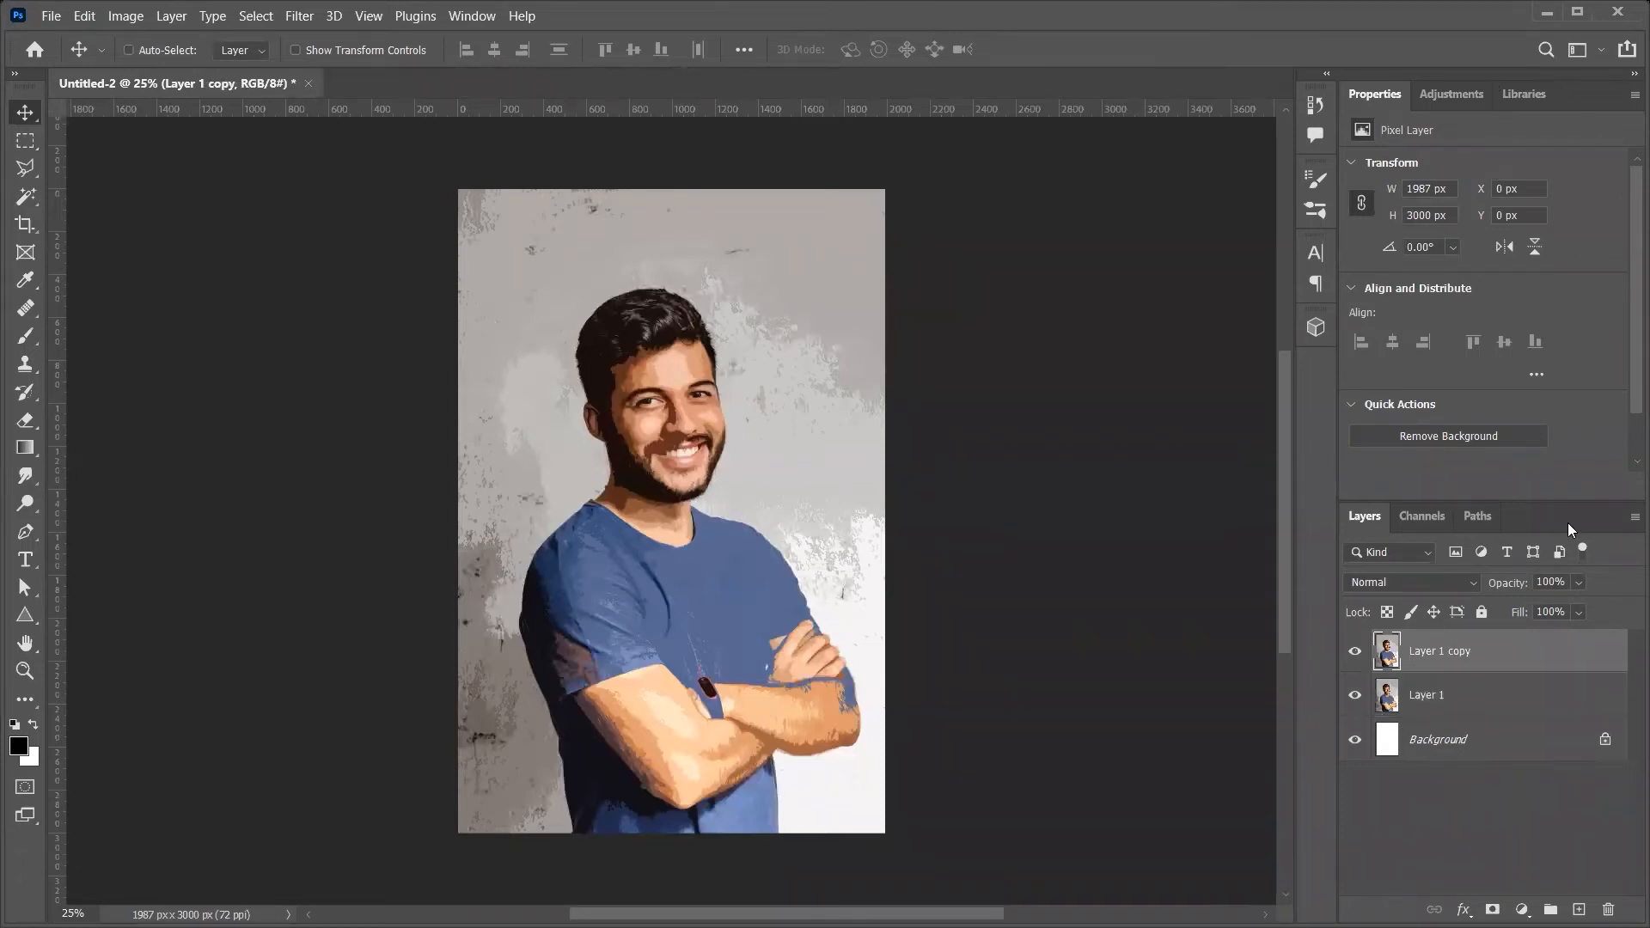
pyautogui.click(1446, 583)
pyautogui.click(1388, 423)
pyautogui.hotkey('shift', '+')
pyautogui.hotkey('shift', '+')
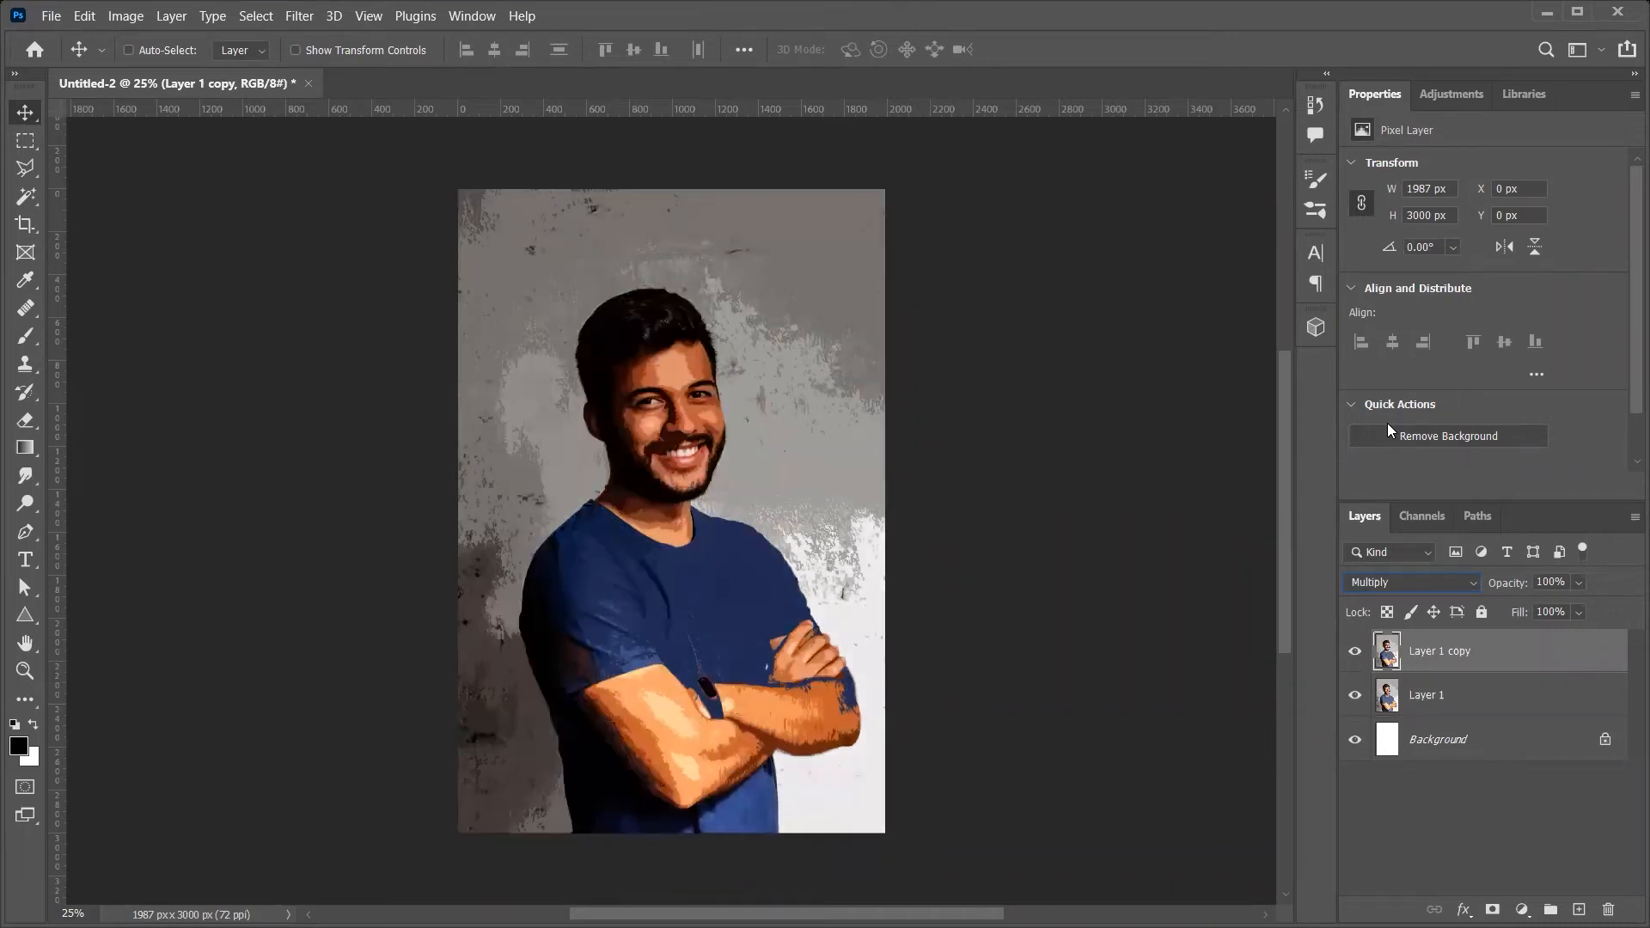
pyautogui.hotkey('shift', '+')
pyautogui.hotkey('shift', '+')
pyautogui.hotkey('shift', '+')
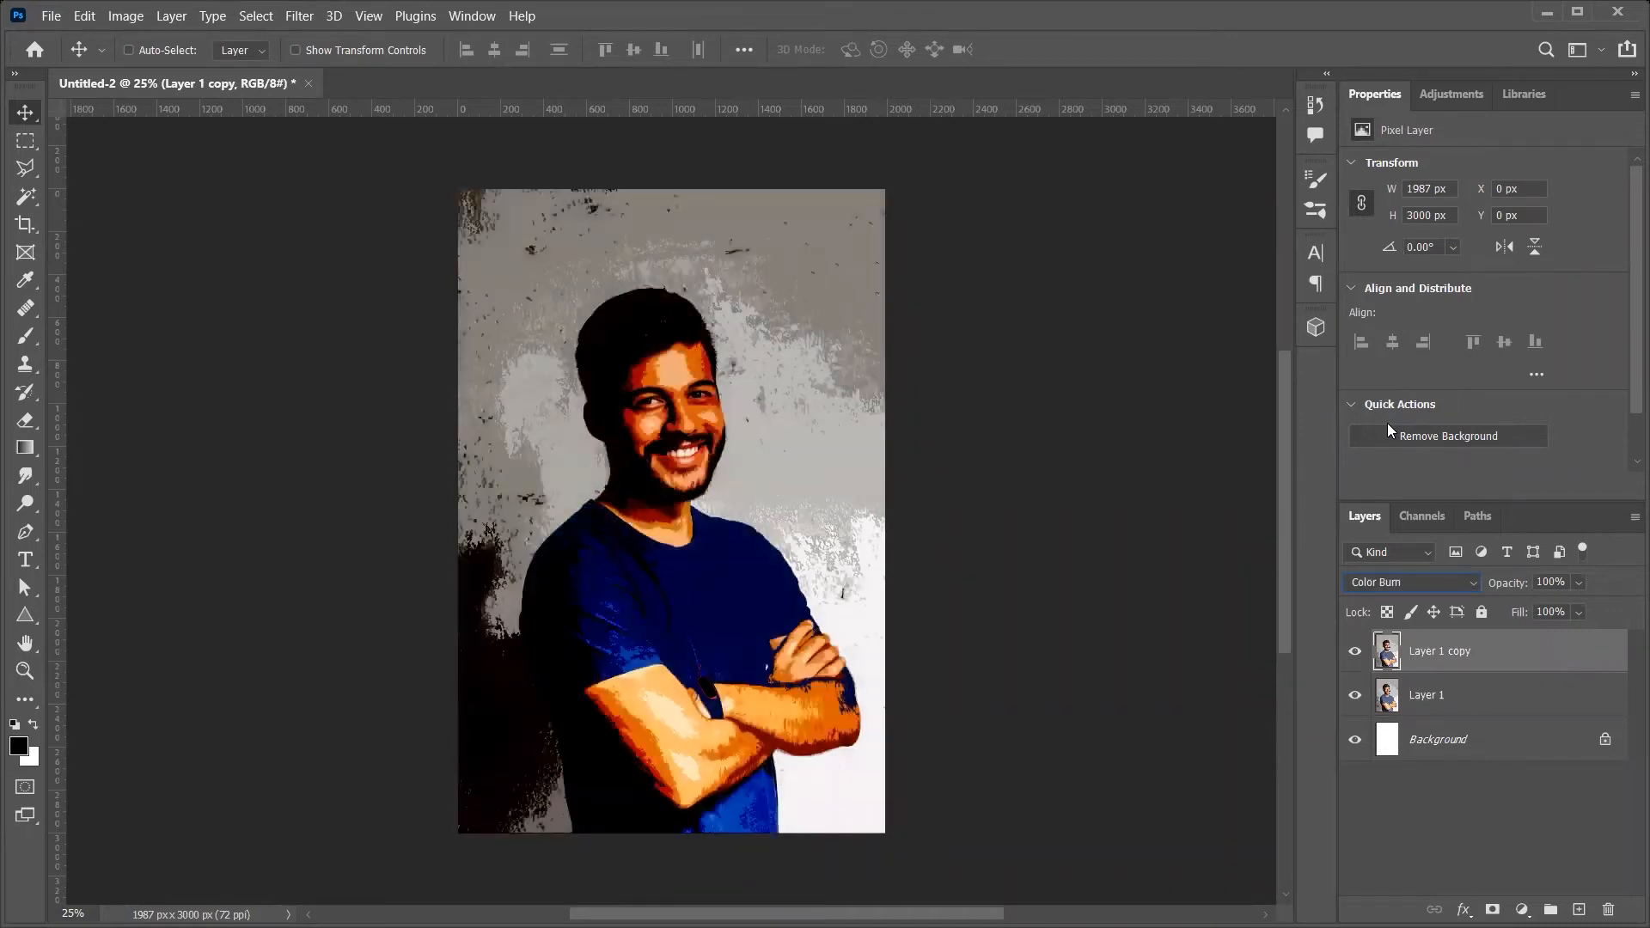
pyautogui.hotkey('shift', '+')
pyautogui.hotkey('shift', '+')
pyautogui.hotkey('shift', '+')
pyautogui.hotkey('shift', '+')
pyautogui.hotkey('shift', '+')
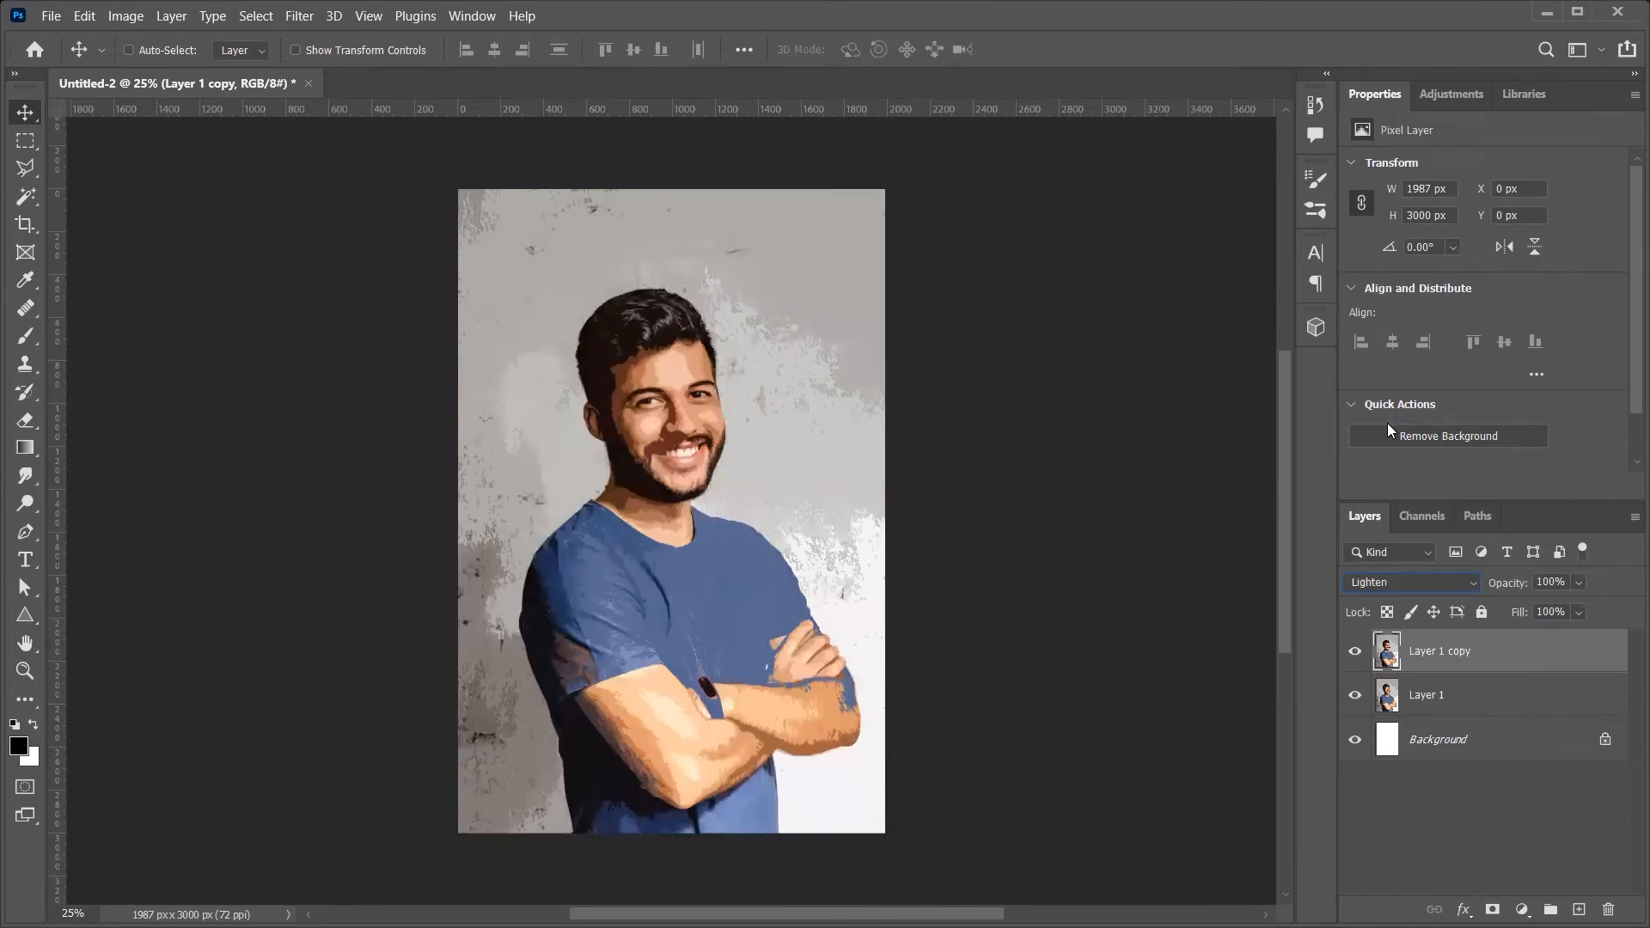
# Set the layer copy's blend mode to Soft Light, and try a second Soft Light copy before deleting it
pyautogui.hotkey('shift', '+')
pyautogui.hotkey('shift', '+')
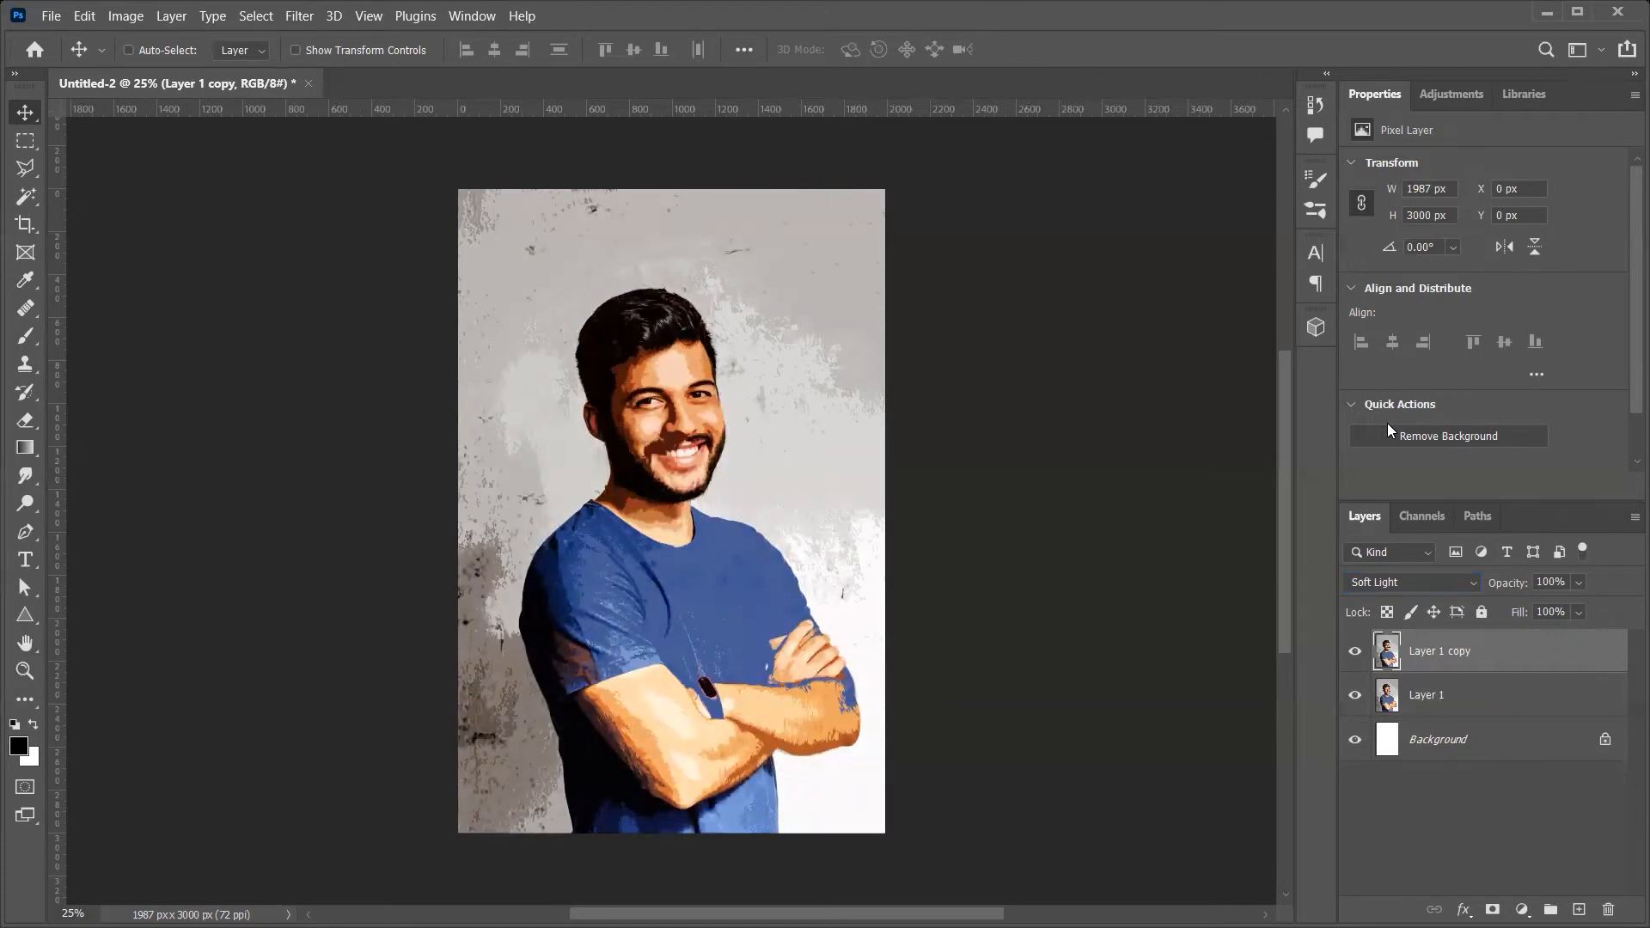
pyautogui.hotkey('ctrl', 'j')
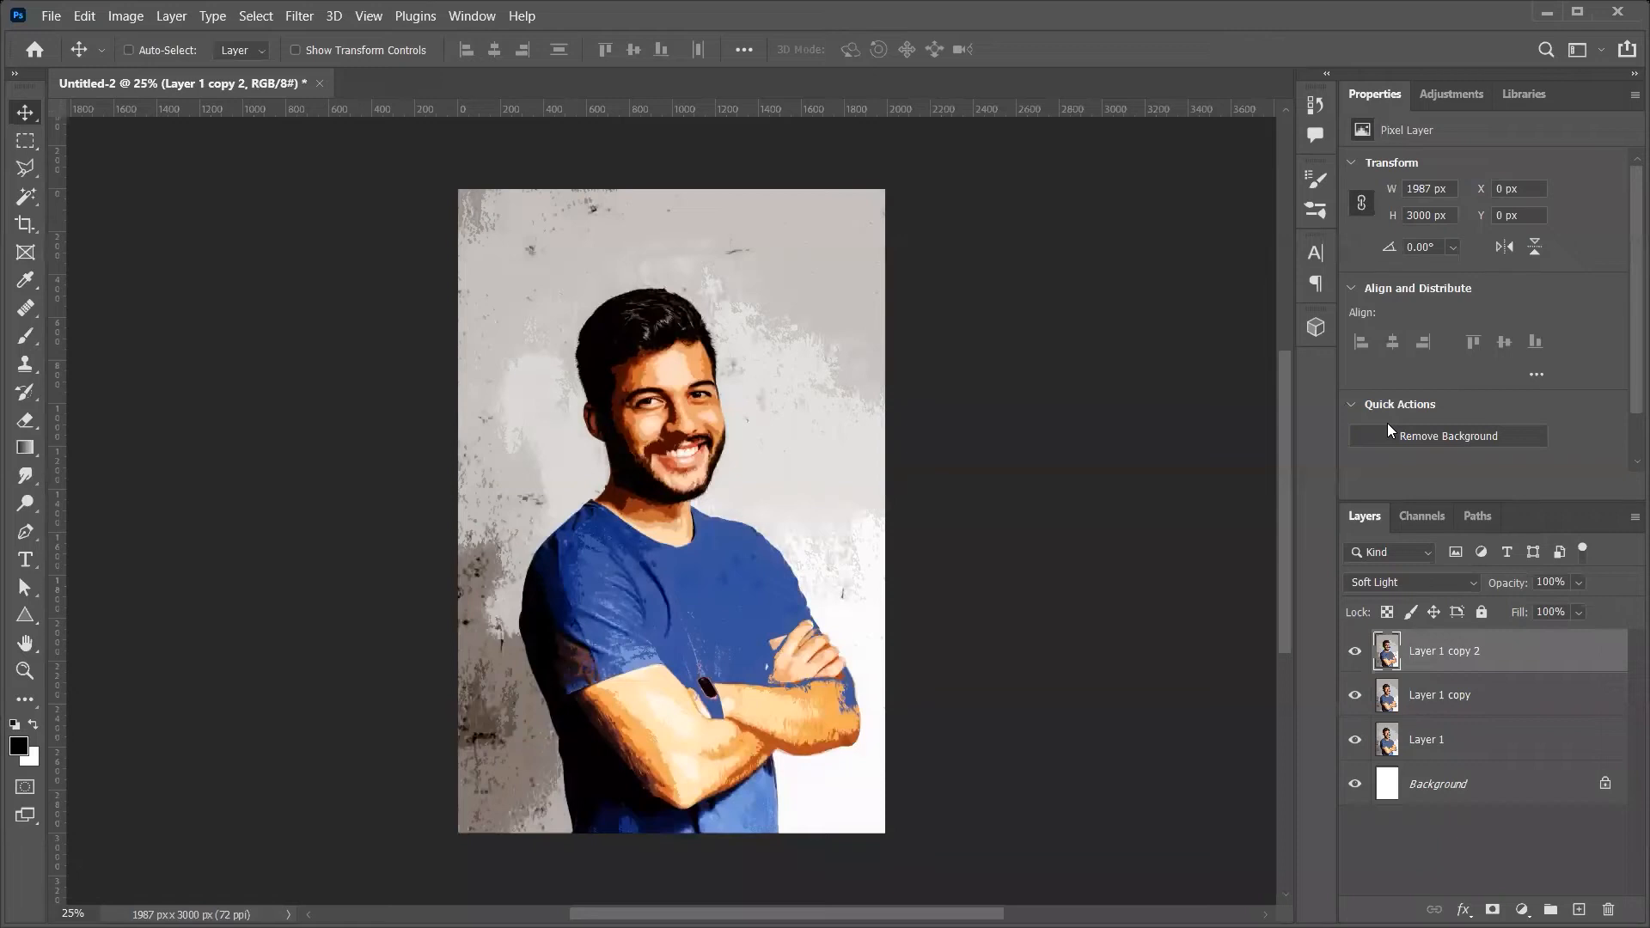
pyautogui.press('Delete')
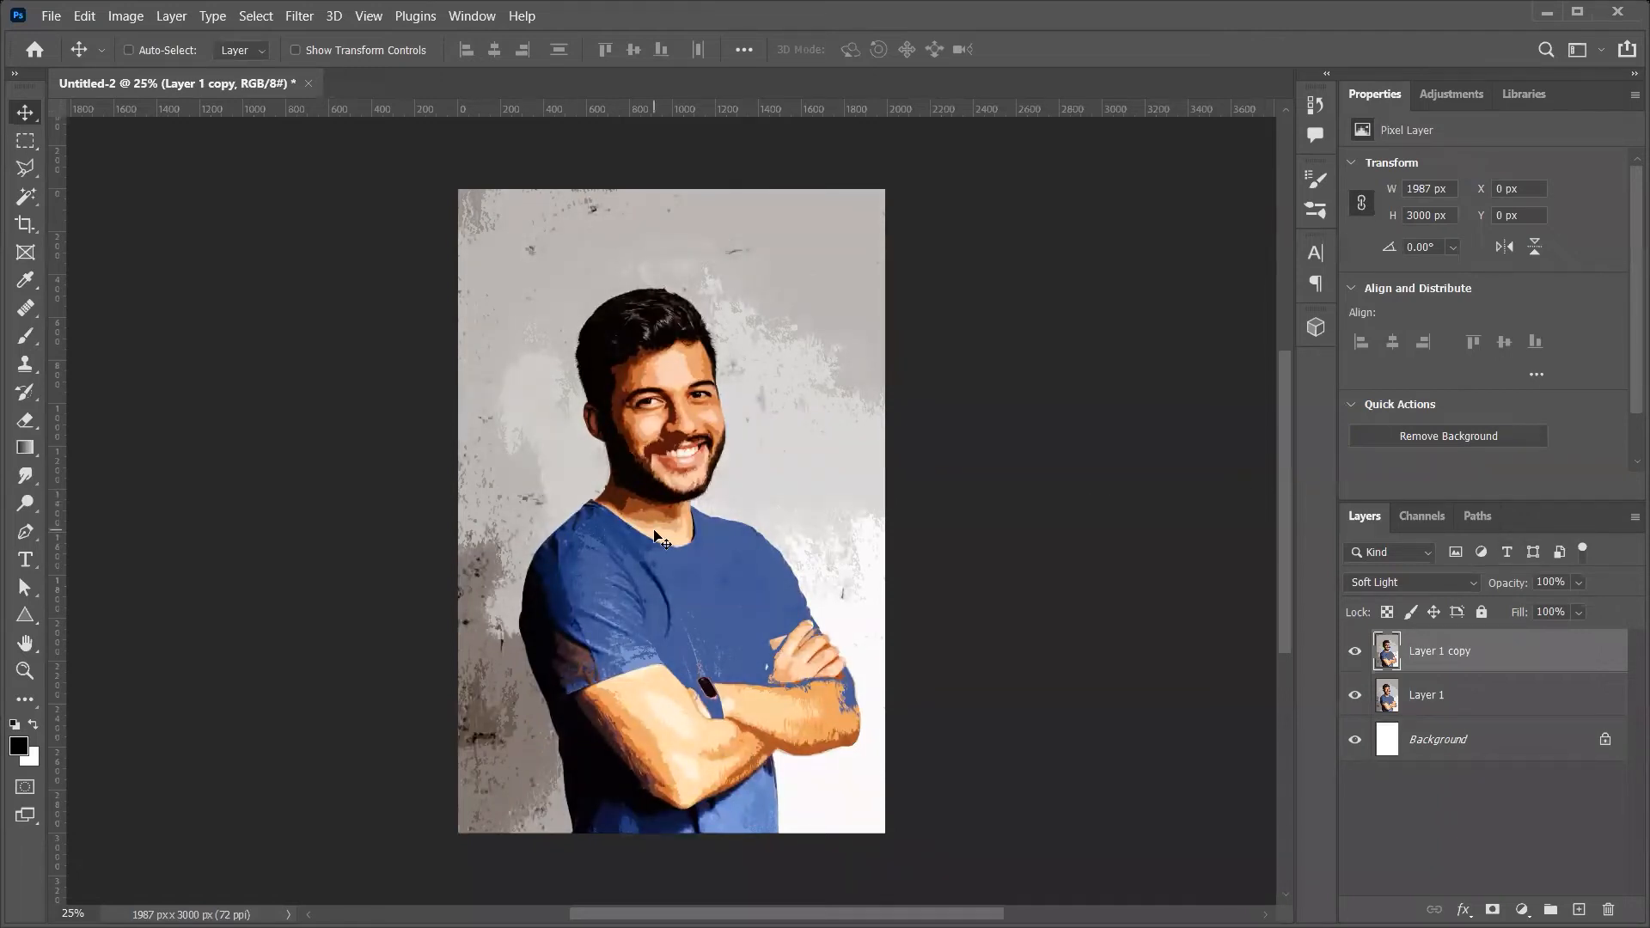
# Examine the Soft Light Cutout effect on the portrait's face, shirt and arms at about 41.8% zoom
pyautogui.press('z')
pyautogui.moveTo(644, 530); pyautogui.dragTo(669, 529)
pyautogui.scroll(-2, 670, 528)
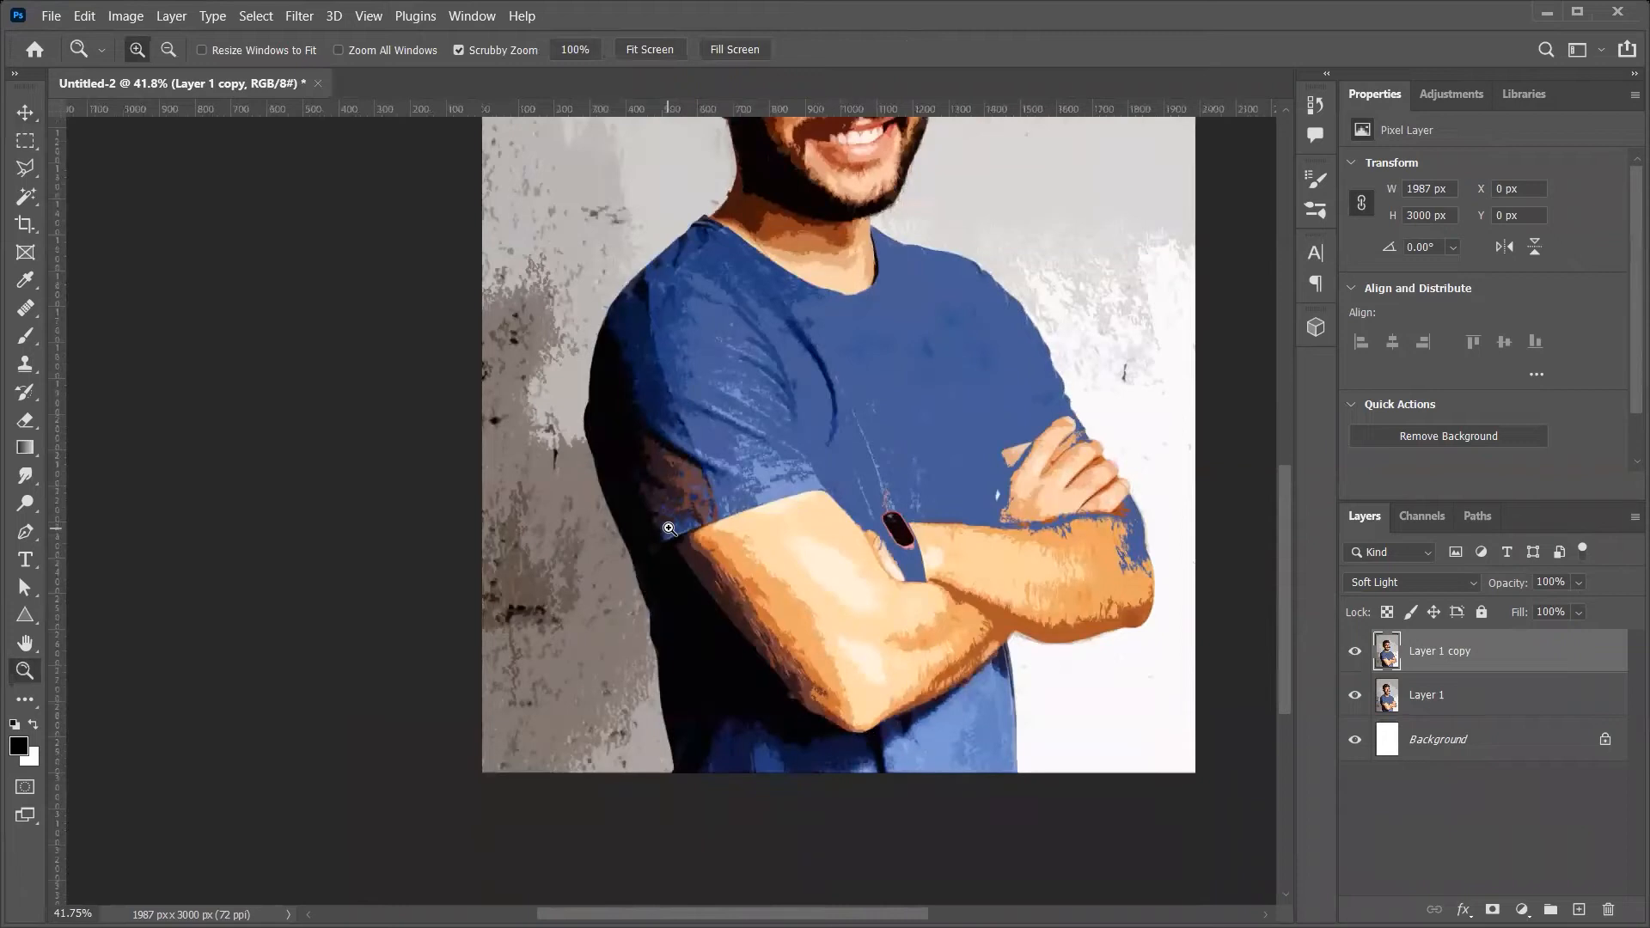
pyautogui.scroll(7, 670, 529)
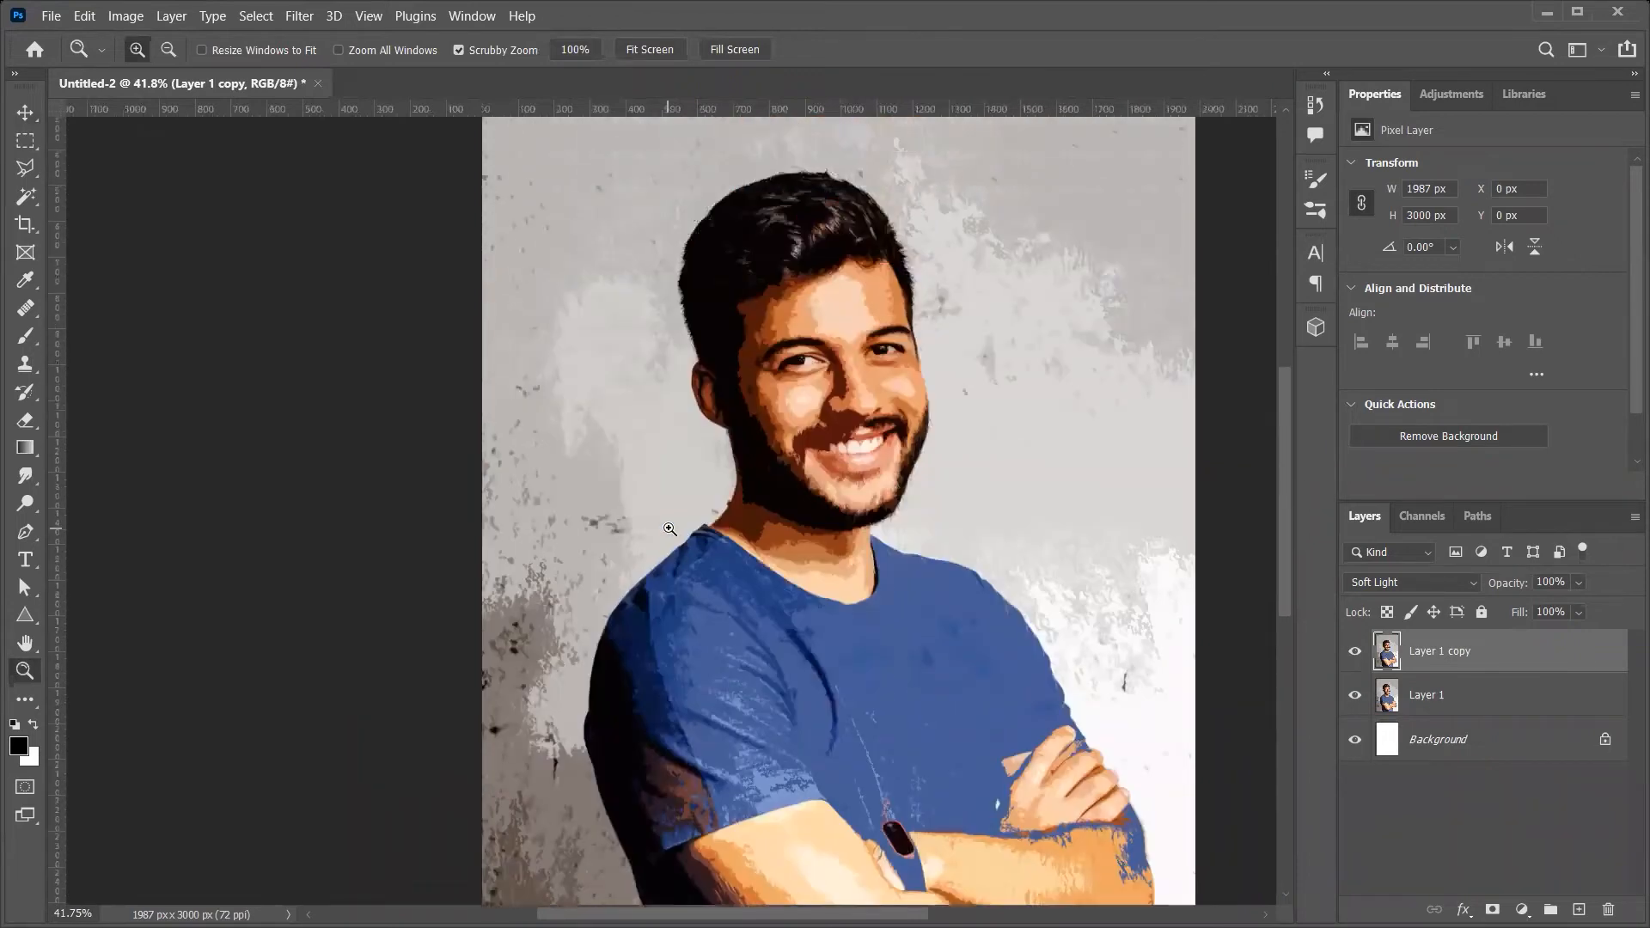
pyautogui.scroll(-8, 670, 529)
pyautogui.scroll(3, 669, 529)
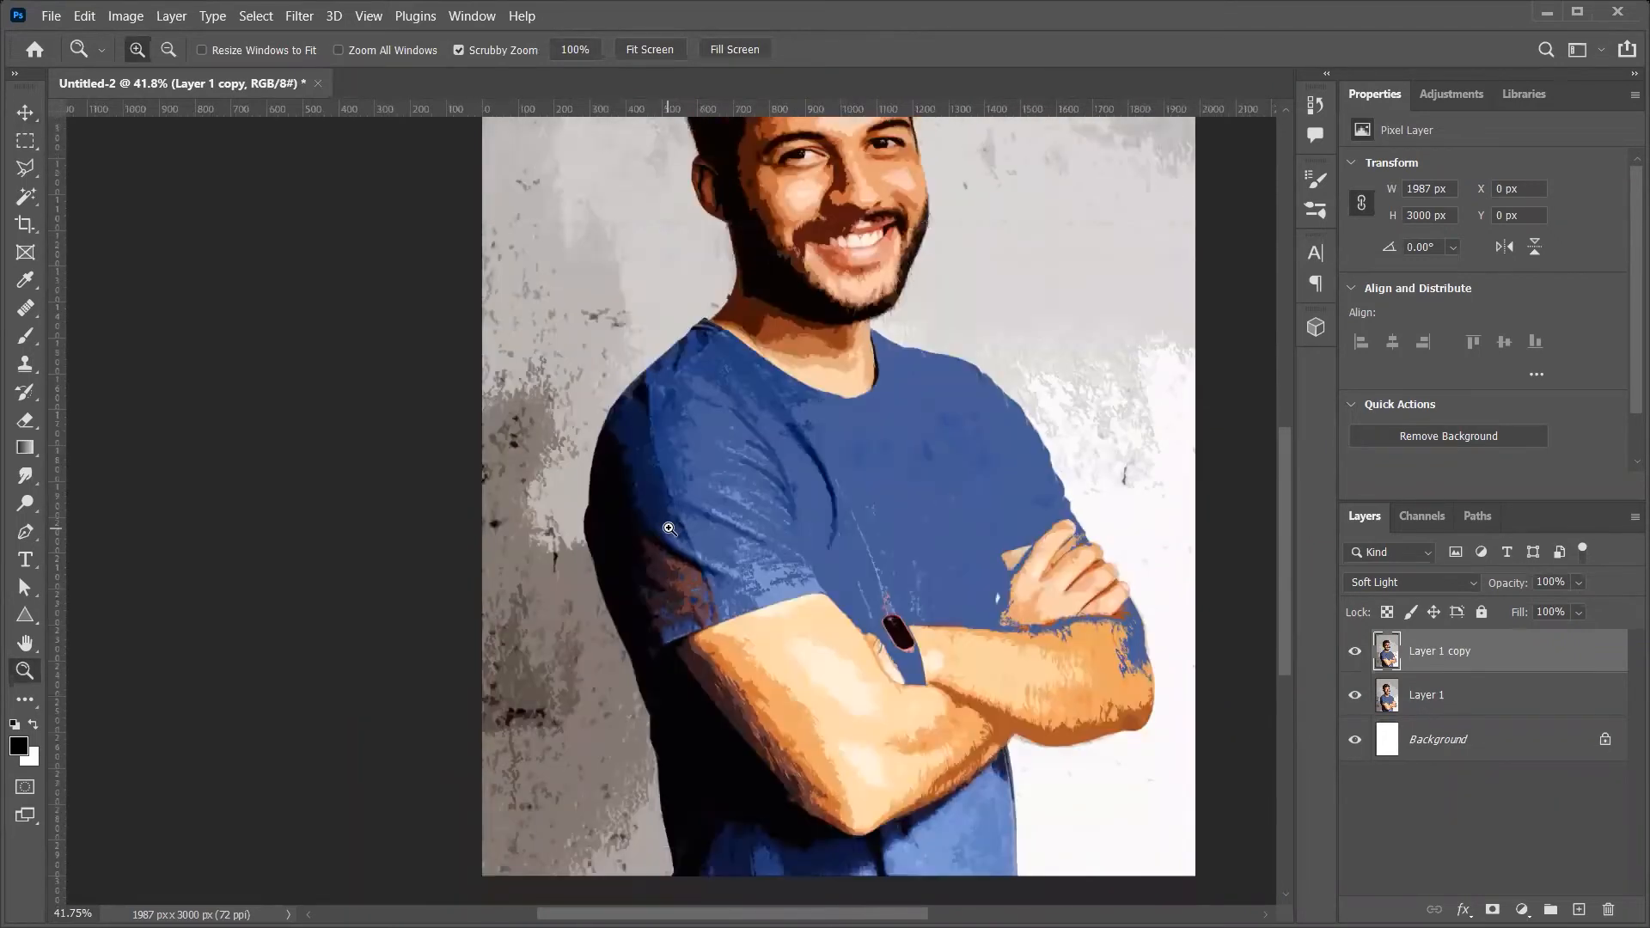
pyautogui.scroll(6, 670, 529)
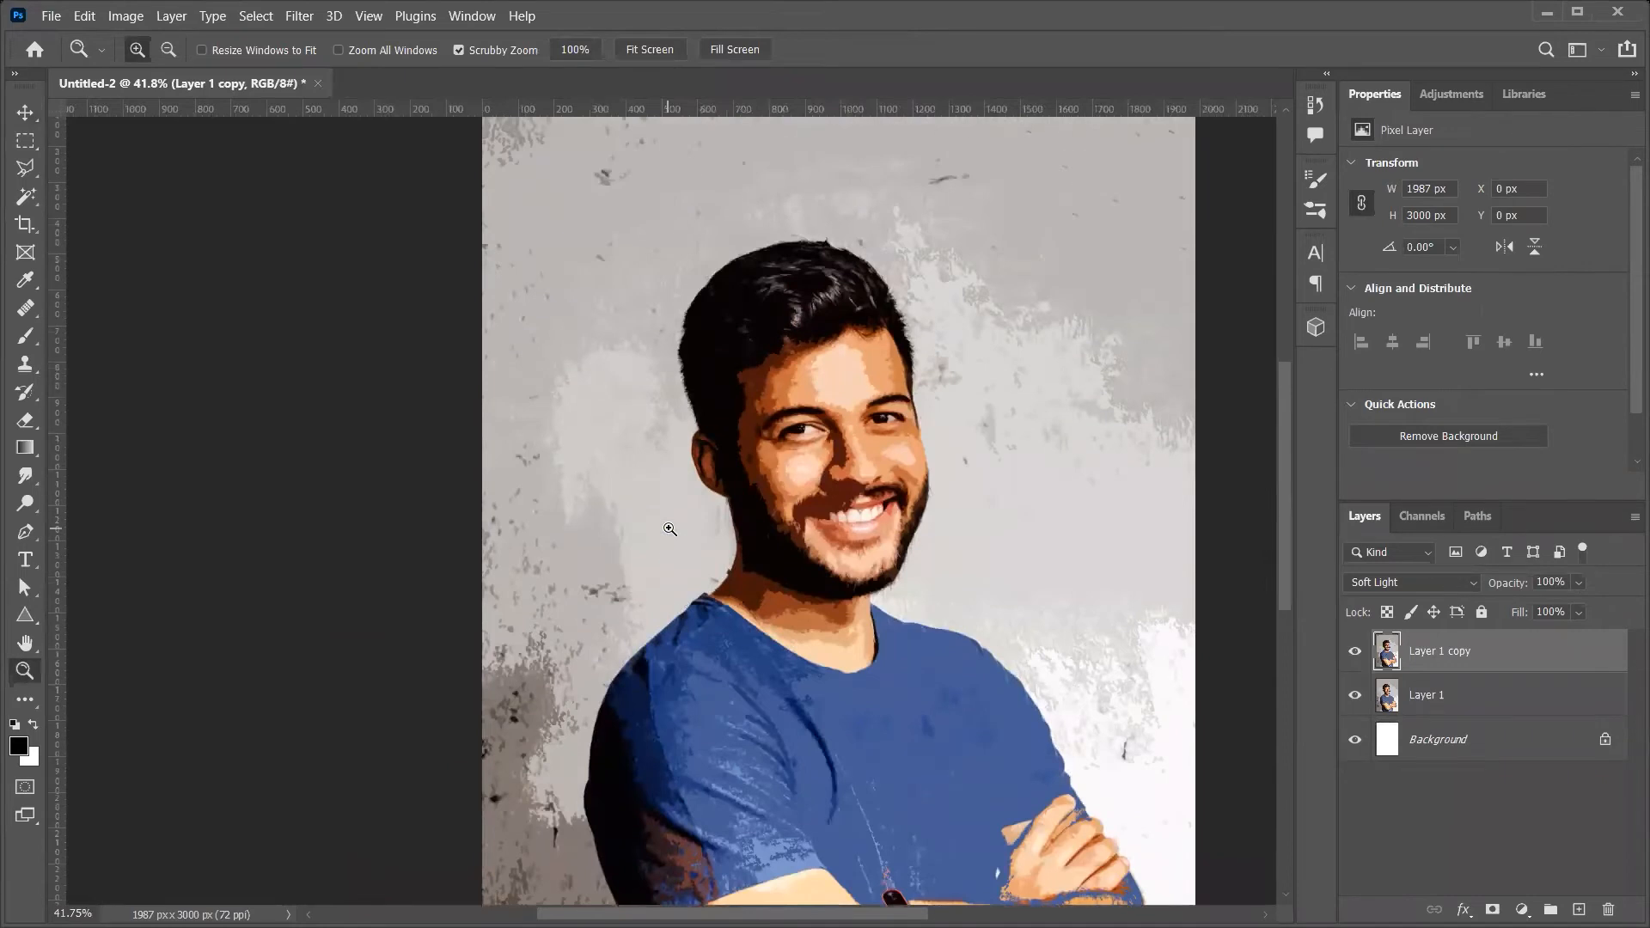
pyautogui.scroll(-9, 670, 528)
pyautogui.scroll(6, 670, 528)
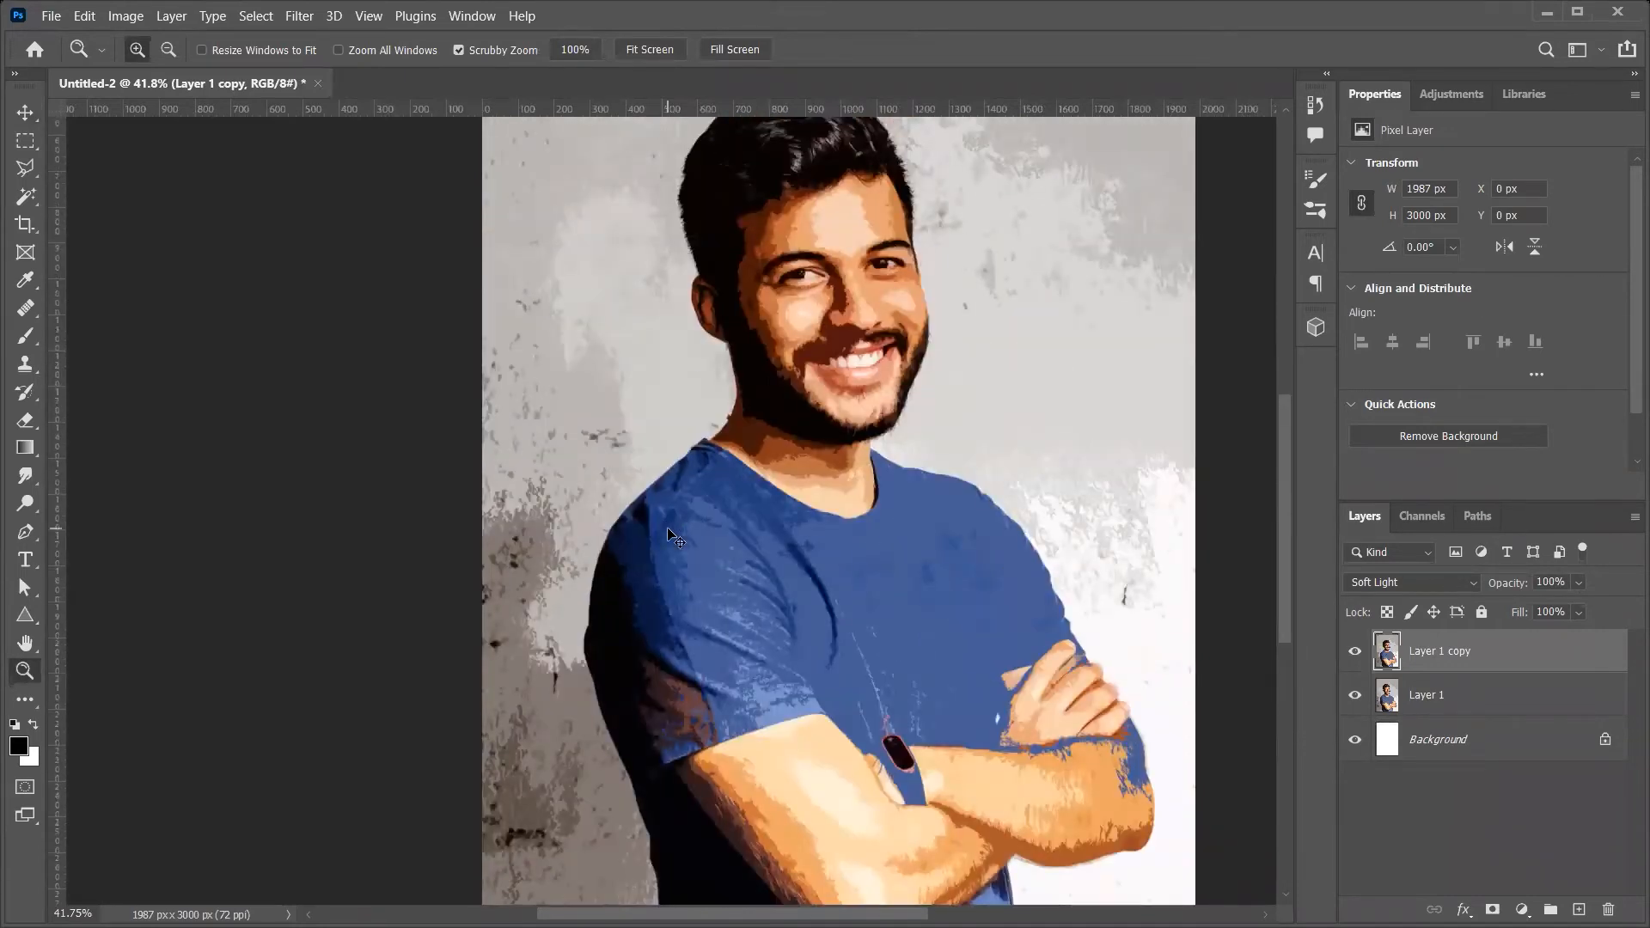
pyautogui.scroll(-2, 674, 534)
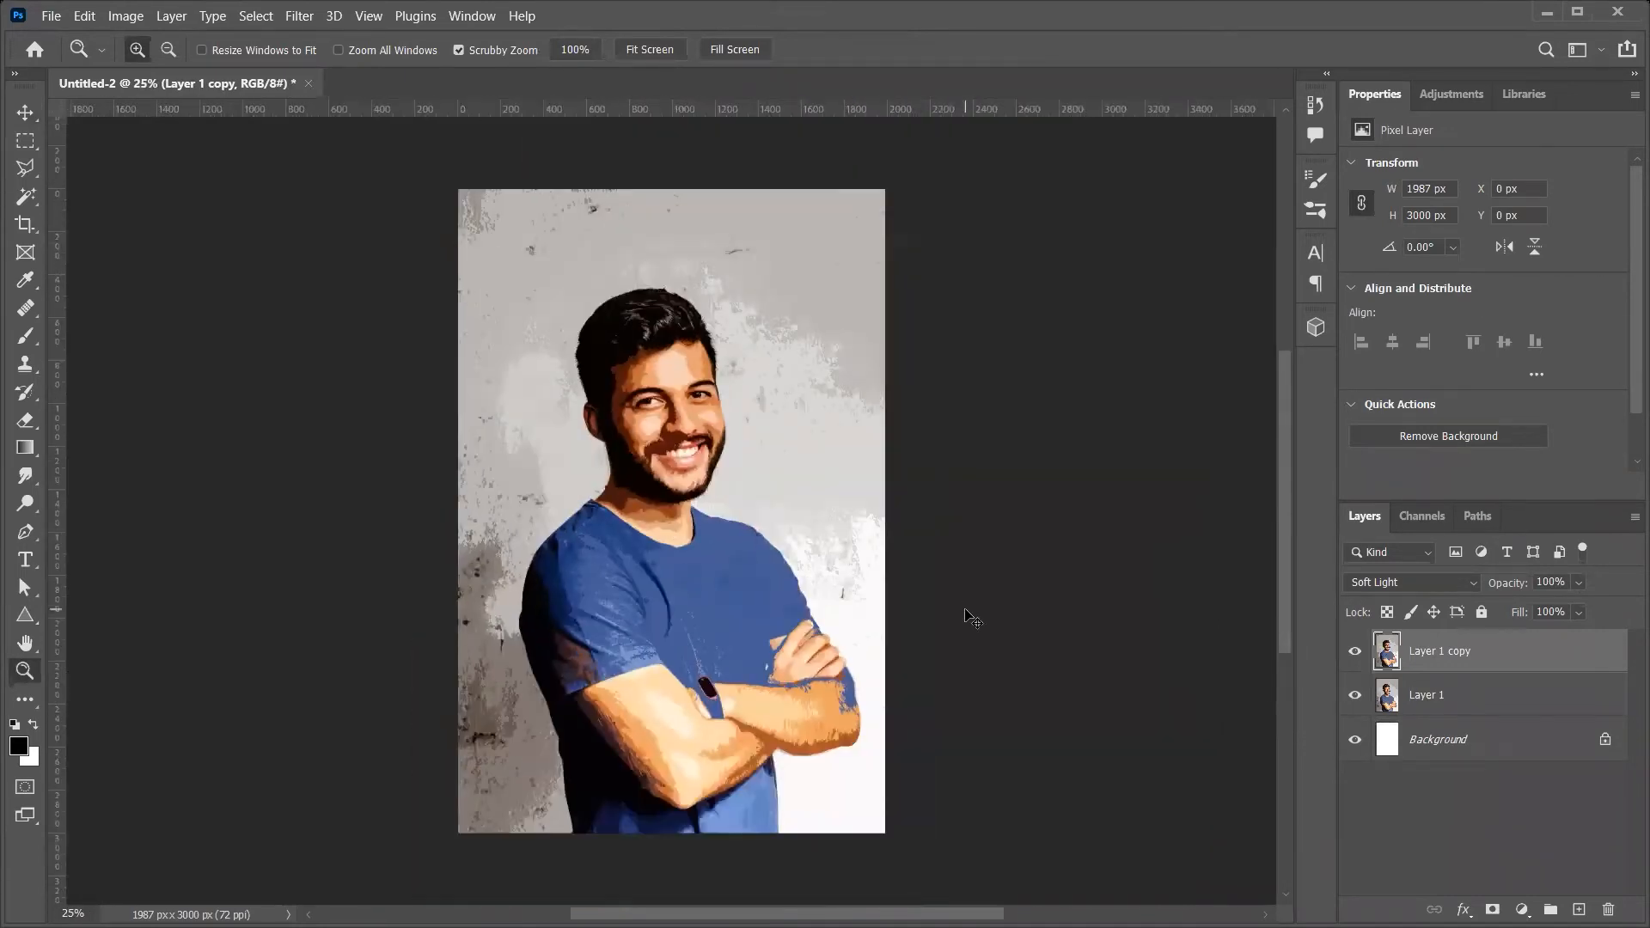
# Try other blend modes, including Screen and Multiply, on the layer copy, and remove both the copy and the Cutout effect
pyautogui.hotkey('ctrl', 'j')
pyautogui.hotkey('ctrl', 'z')
pyautogui.hotkey('shift', '+')
pyautogui.hotkey('shift', '-')
pyautogui.hotkey('shift', '-')
pyautogui.hotkey('shift', '-')
pyautogui.hotkey('shift', '-')
pyautogui.hotkey('shift', '-')
pyautogui.hotkey('shift', '-')
pyautogui.hotkey('shift', '-')
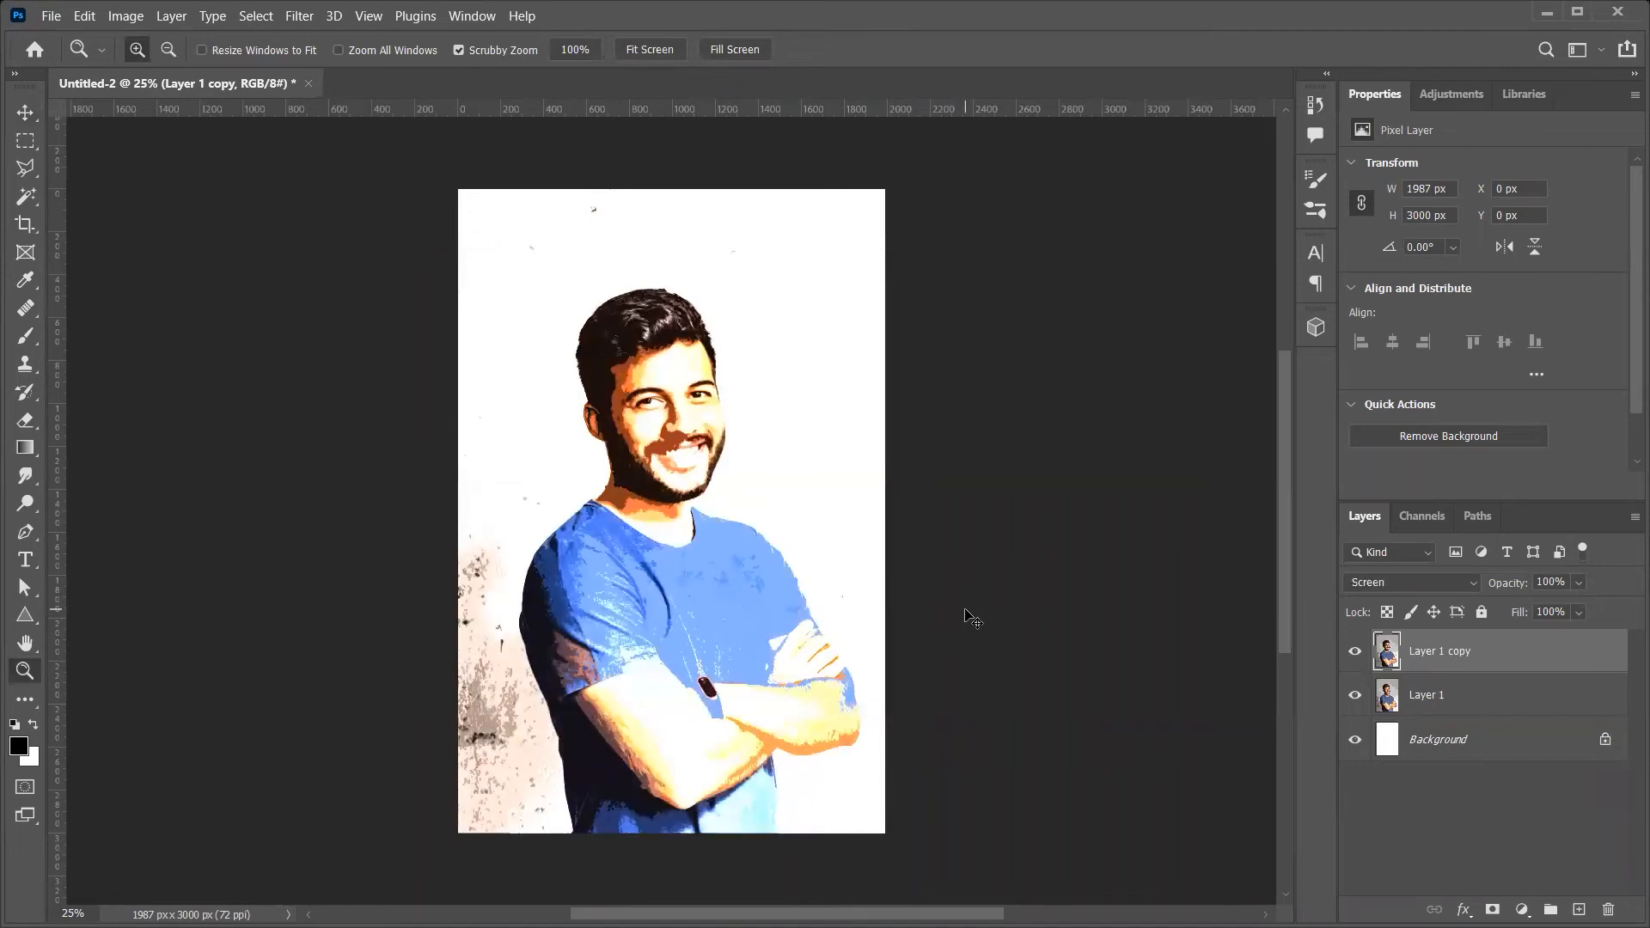
pyautogui.hotkey('shift', '-')
pyautogui.hotkey('shift', '-')
pyautogui.hotkey('shift', '-')
pyautogui.hotkey('shift', '-')
pyautogui.hotkey('shift', '-')
pyautogui.hotkey('shift', '-')
pyautogui.hotkey('shift', '-')
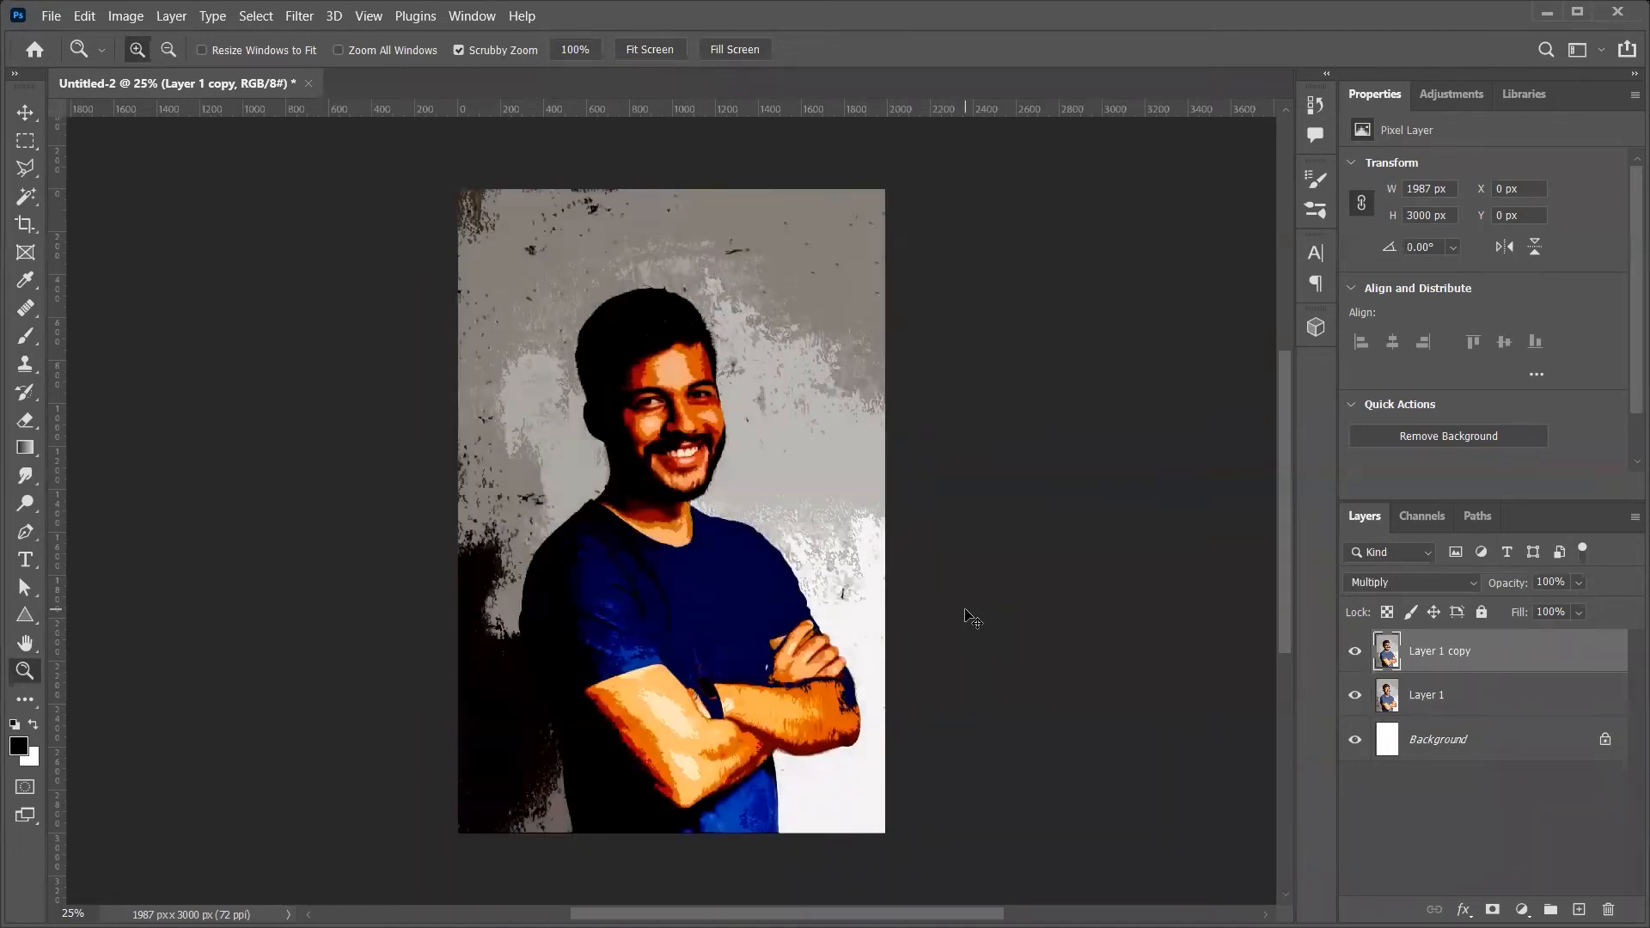
pyautogui.press('Delete')
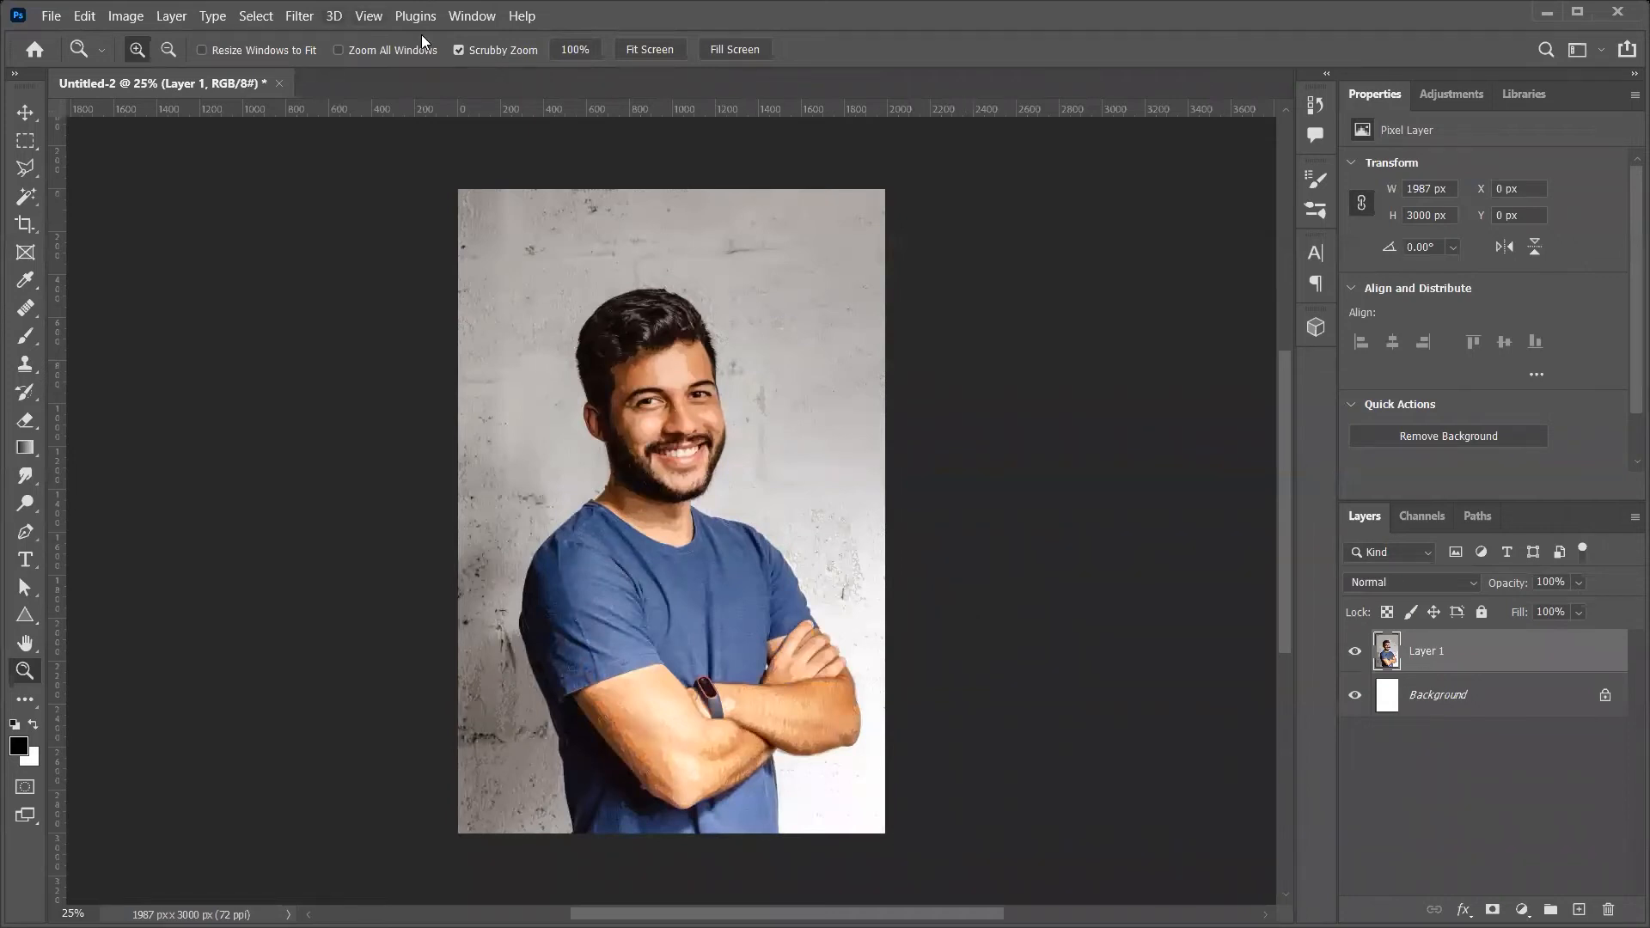
# Open the Filter Gallery for the restored portrait and preview the Dry Brush artistic filter
pyautogui.click(333, 15)
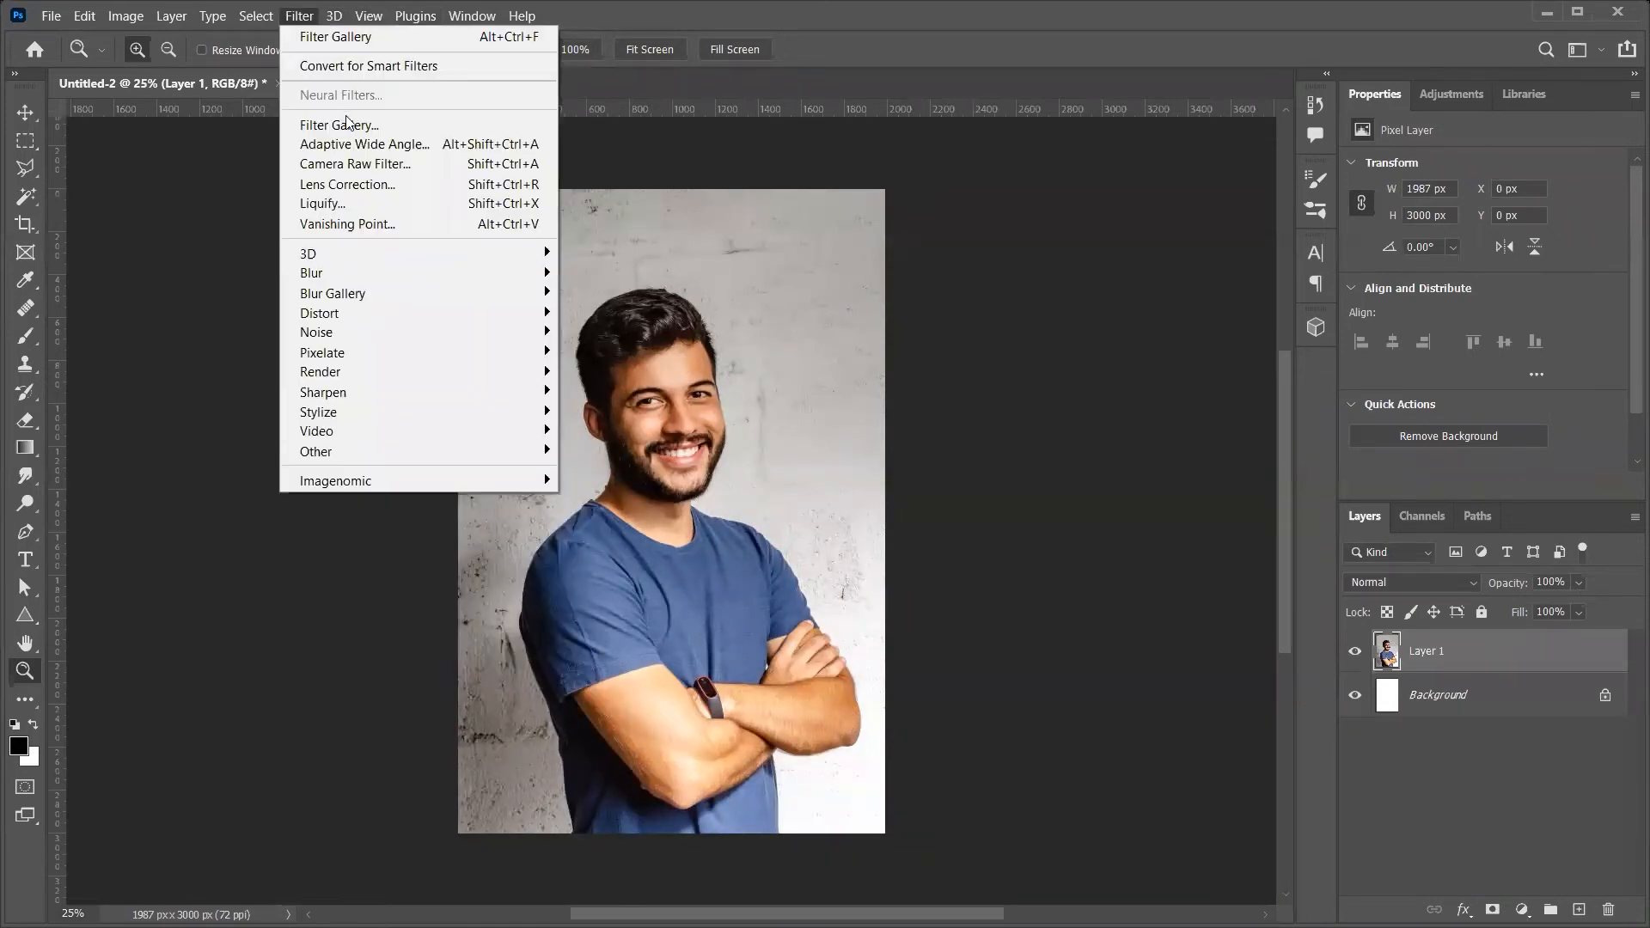
pyautogui.click(348, 125)
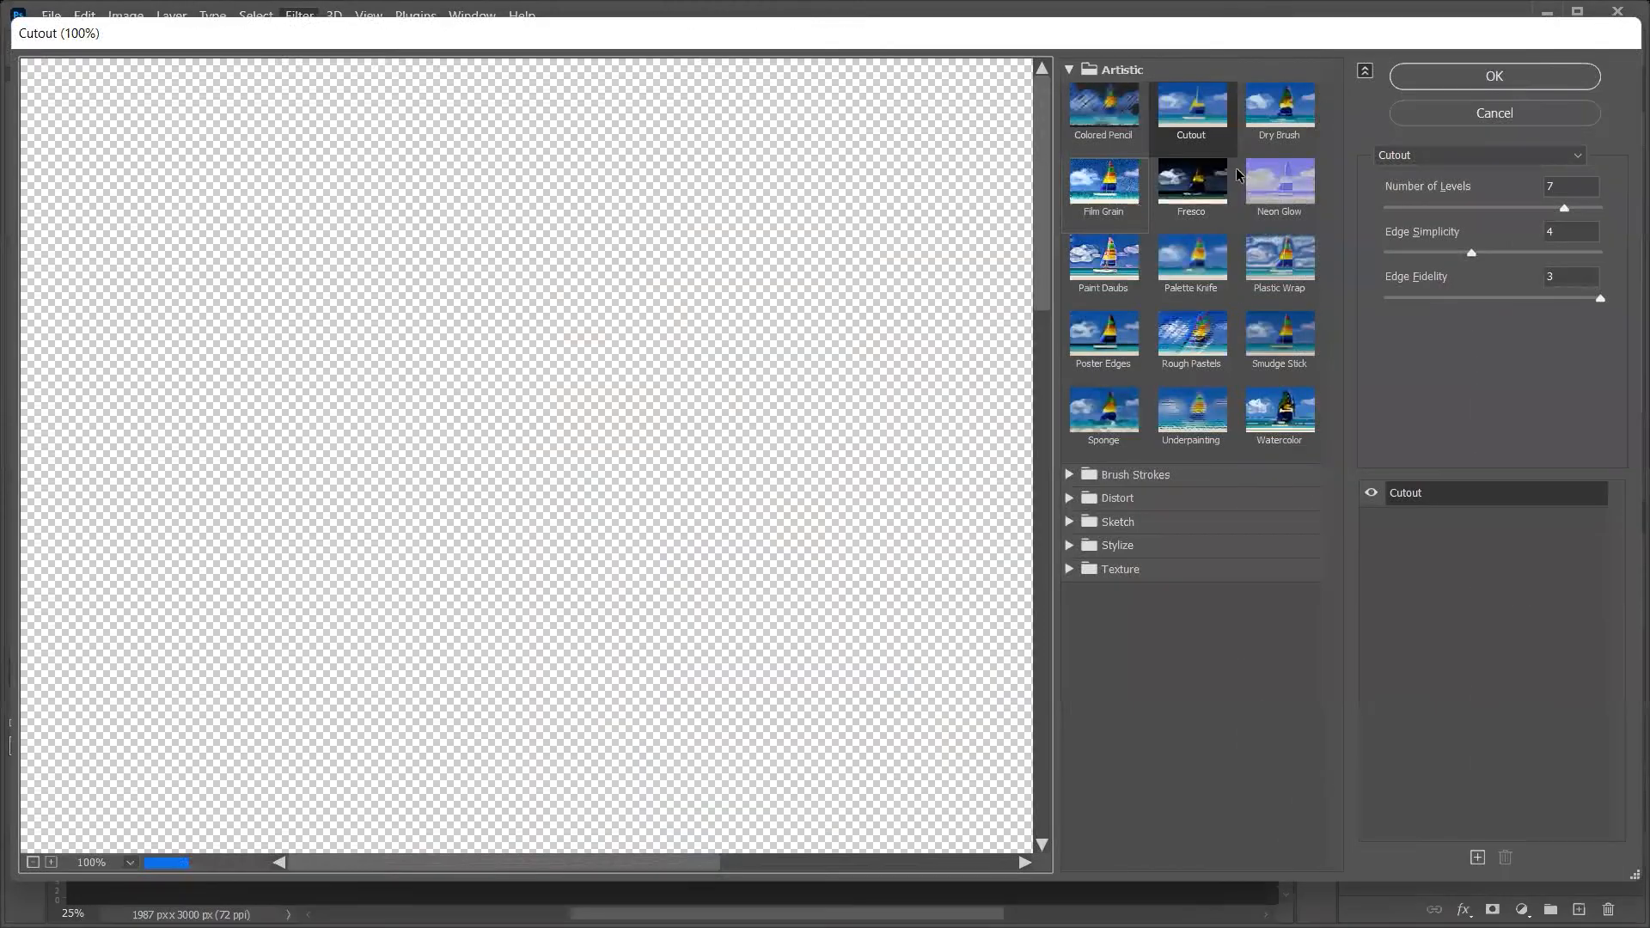
pyautogui.click(1273, 131)
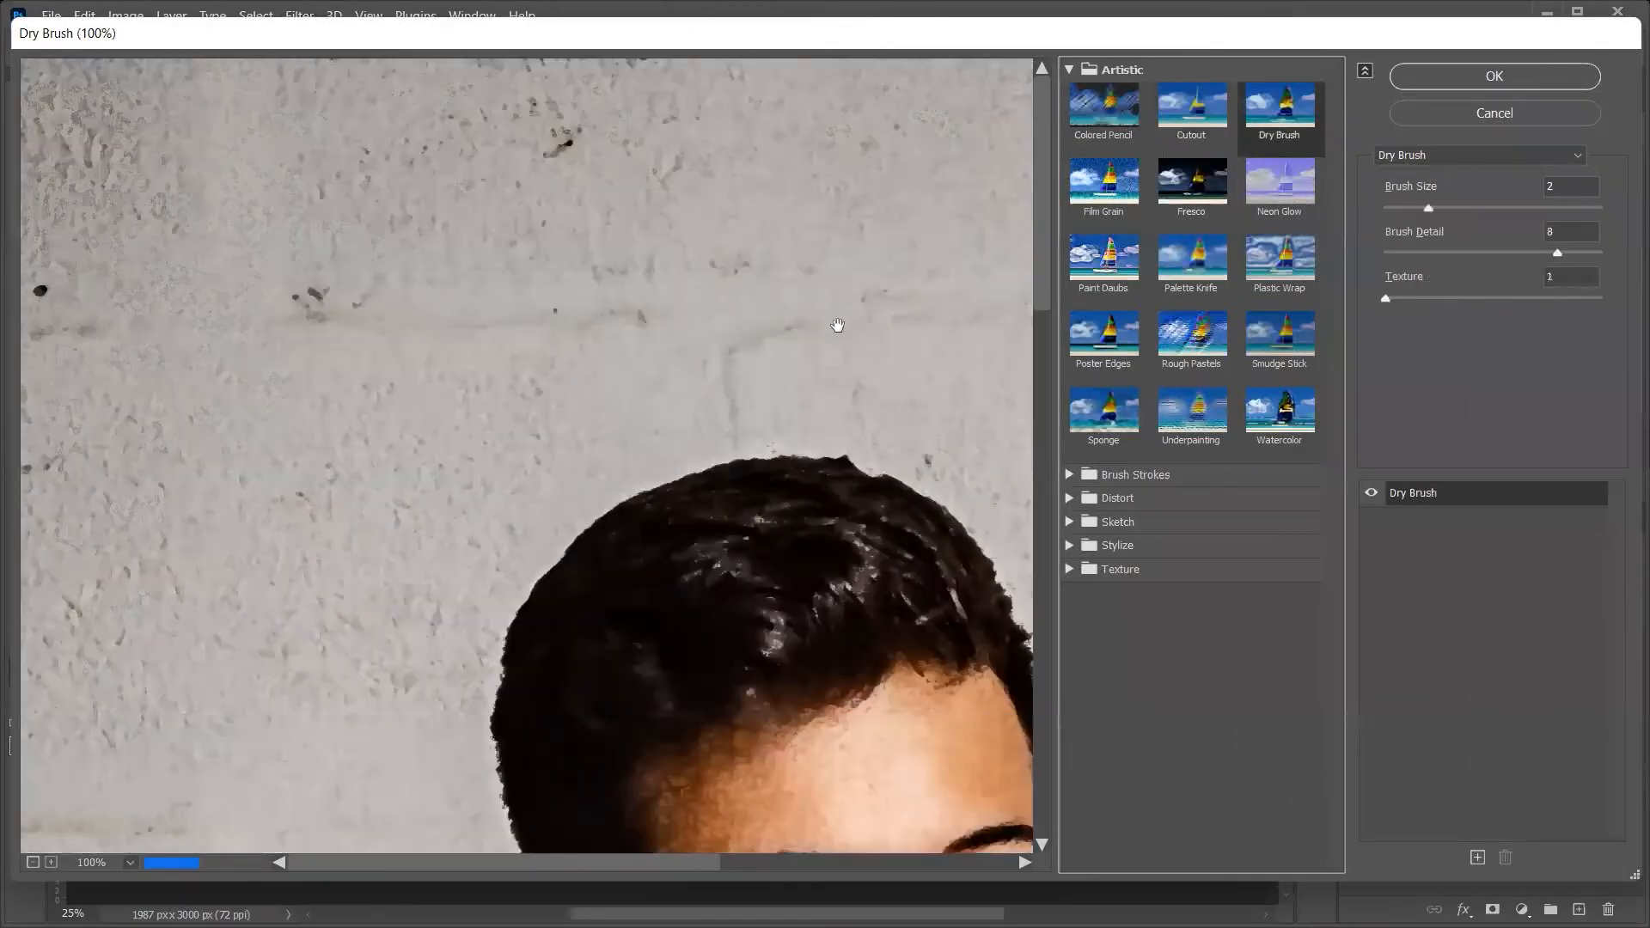
pyautogui.keyDown('alt'); pyautogui.click(840, 339); pyautogui.keyUp('alt')
pyautogui.keyDown('alt'); pyautogui.click(740, 362); pyautogui.keyUp('alt')
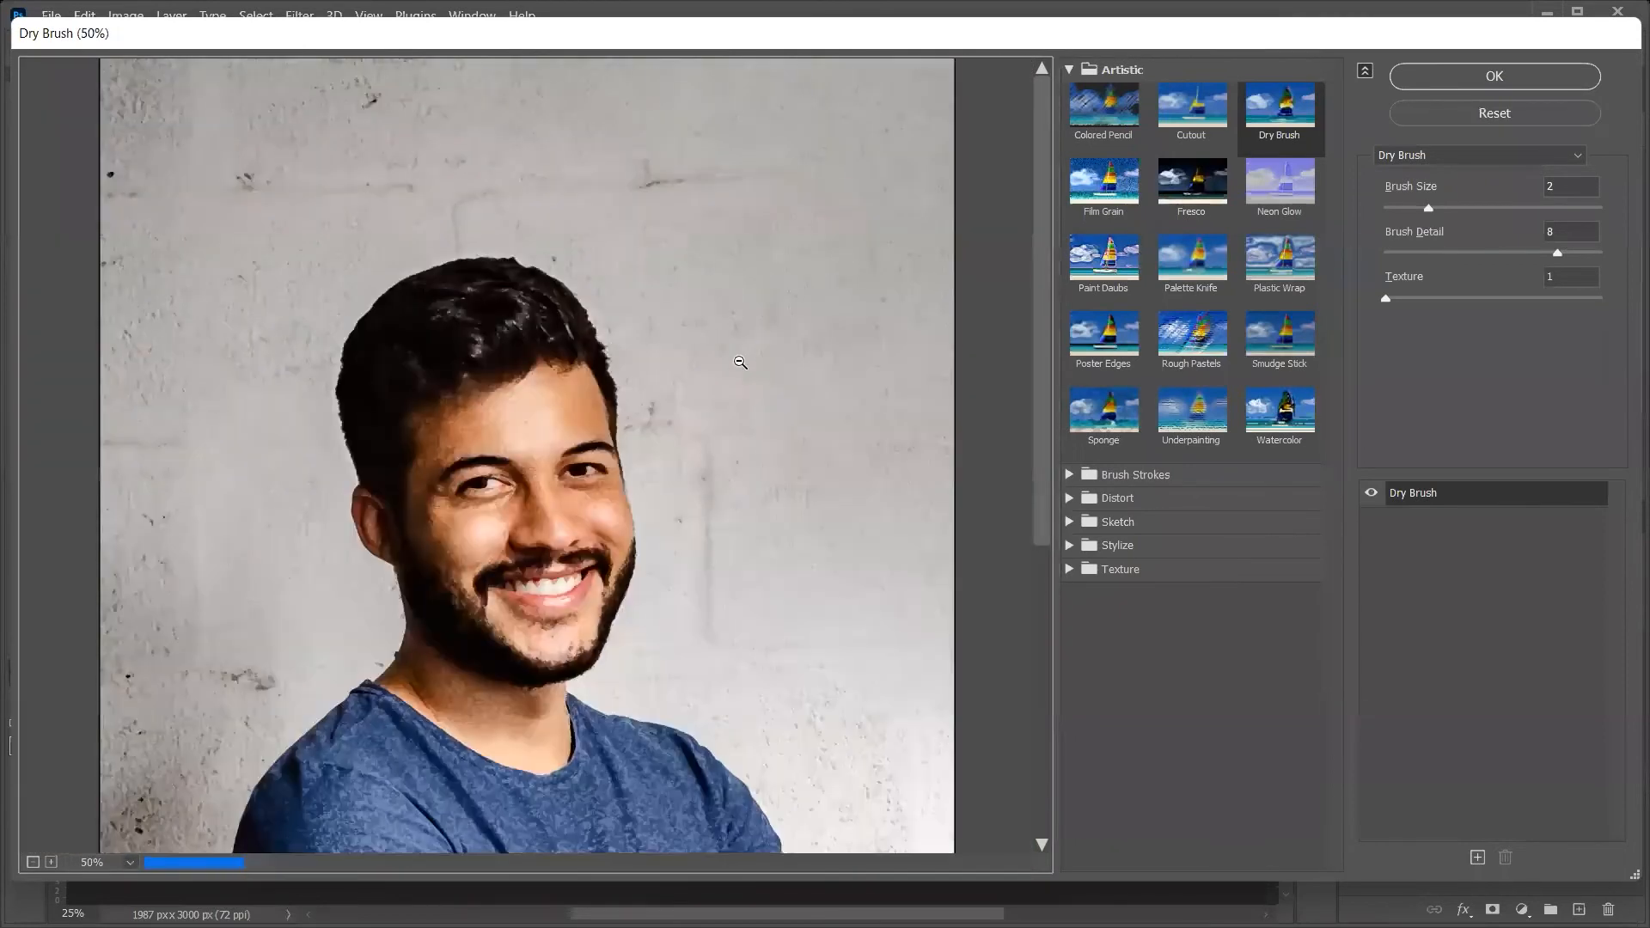
pyautogui.keyDown('alt'); pyautogui.click(670, 357); pyautogui.keyUp('alt')
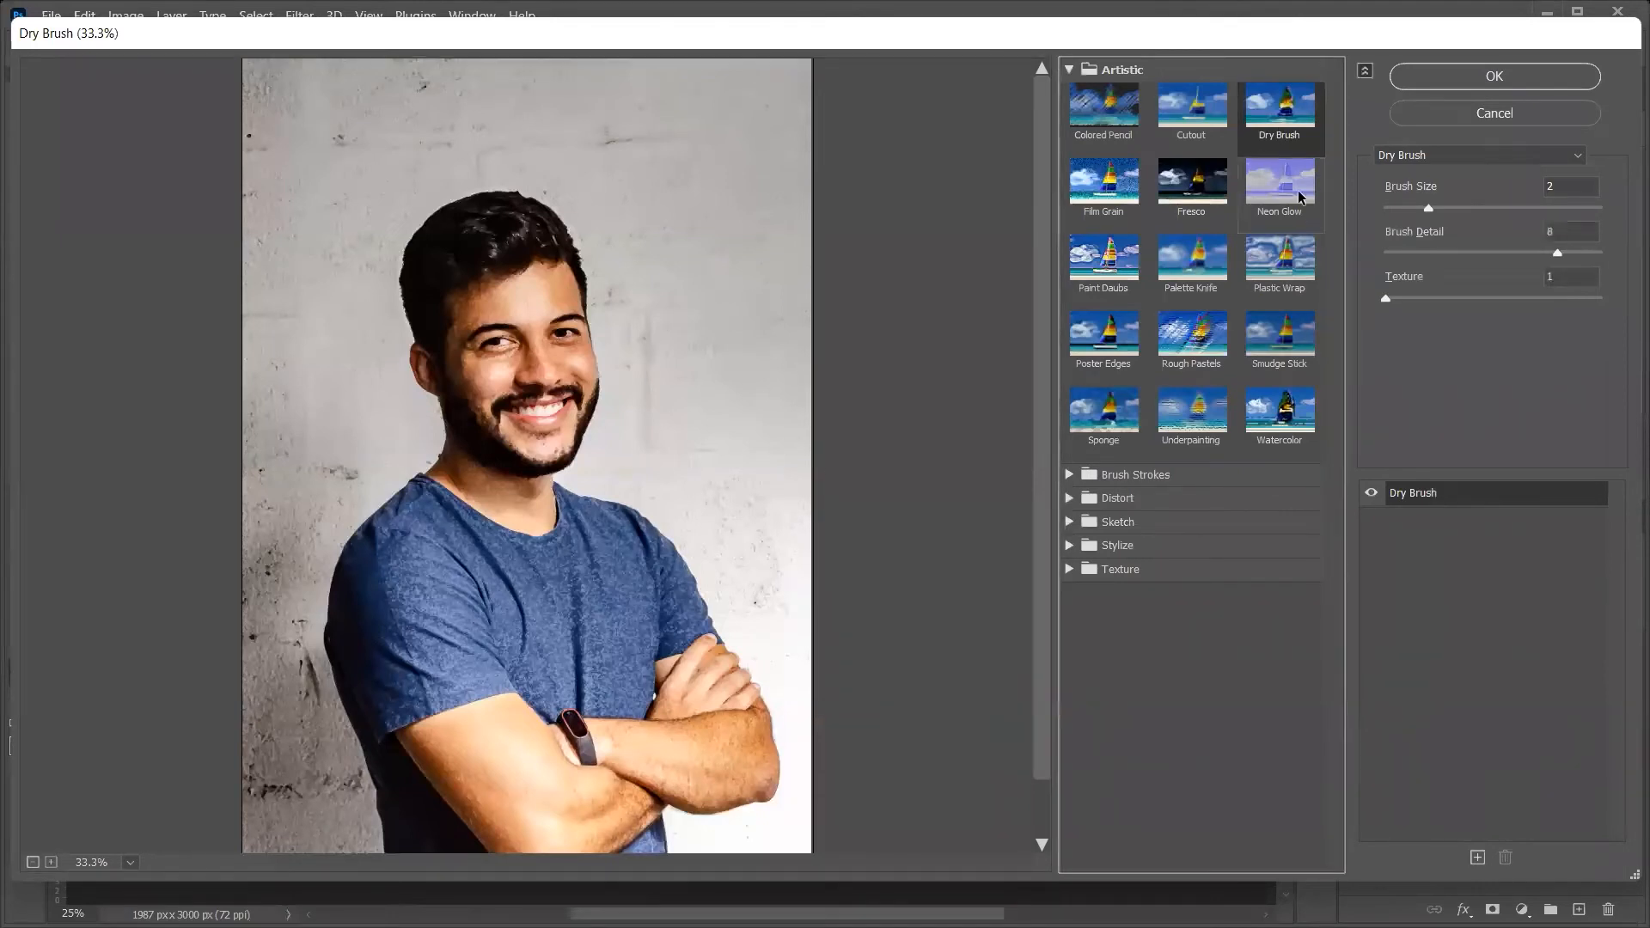
# Preview the Film Grain, Fresco, Neon Glow, Paint Daubs, Plastic Wrap and Poster Edges artistic filters on the portrait
pyautogui.click(1117, 209)
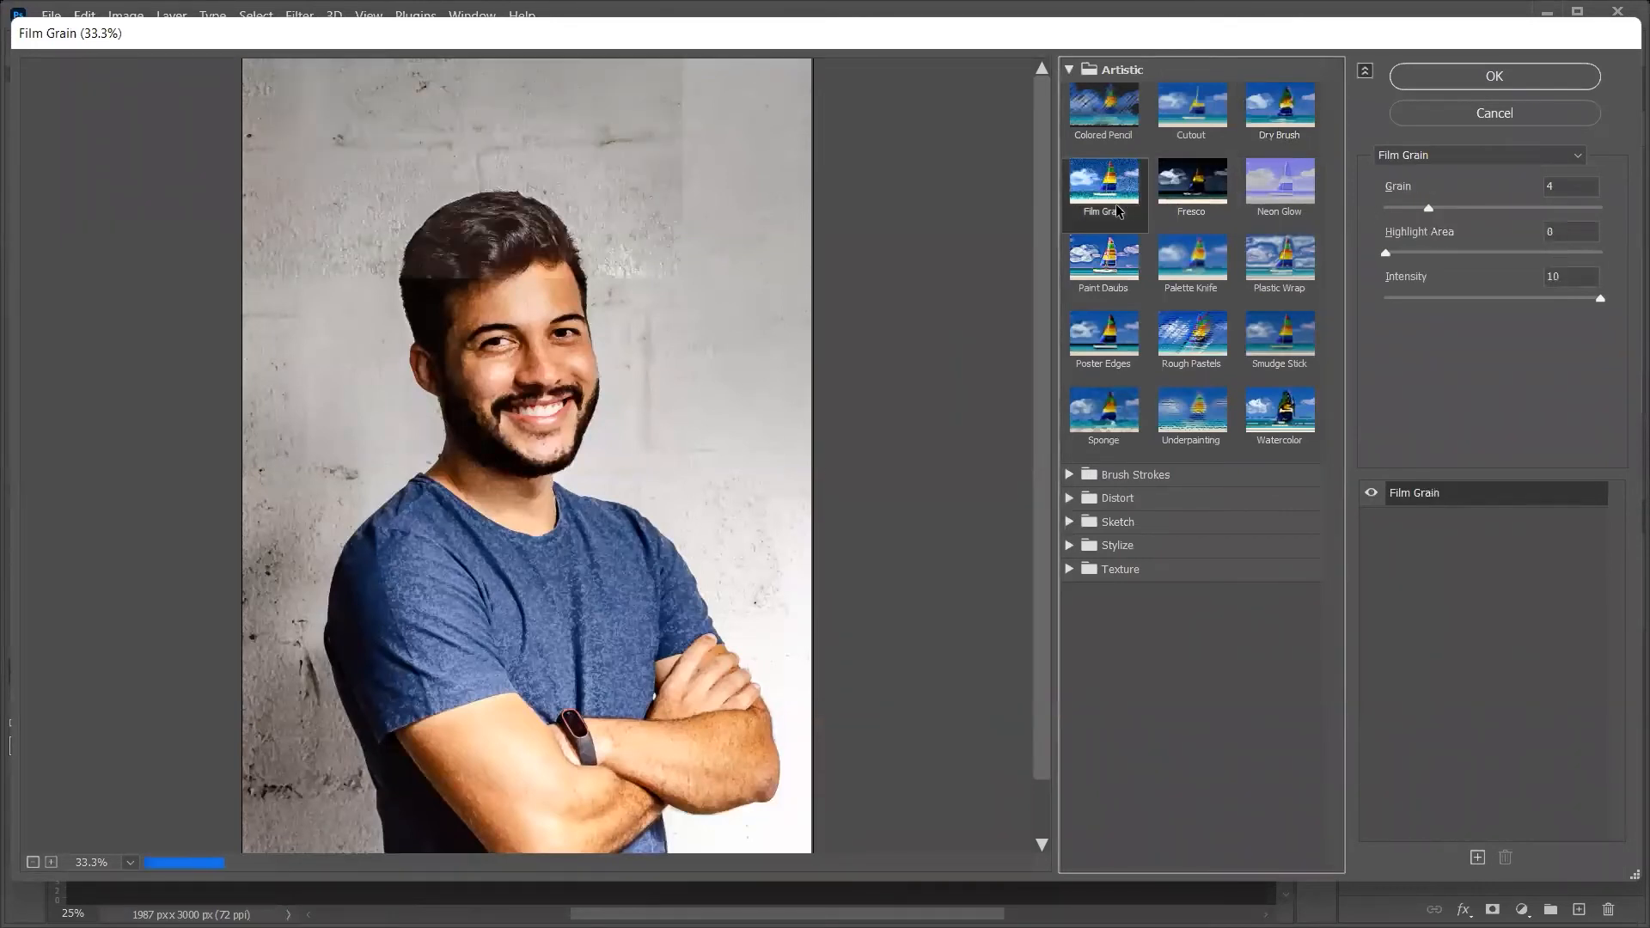
pyautogui.click(1182, 211)
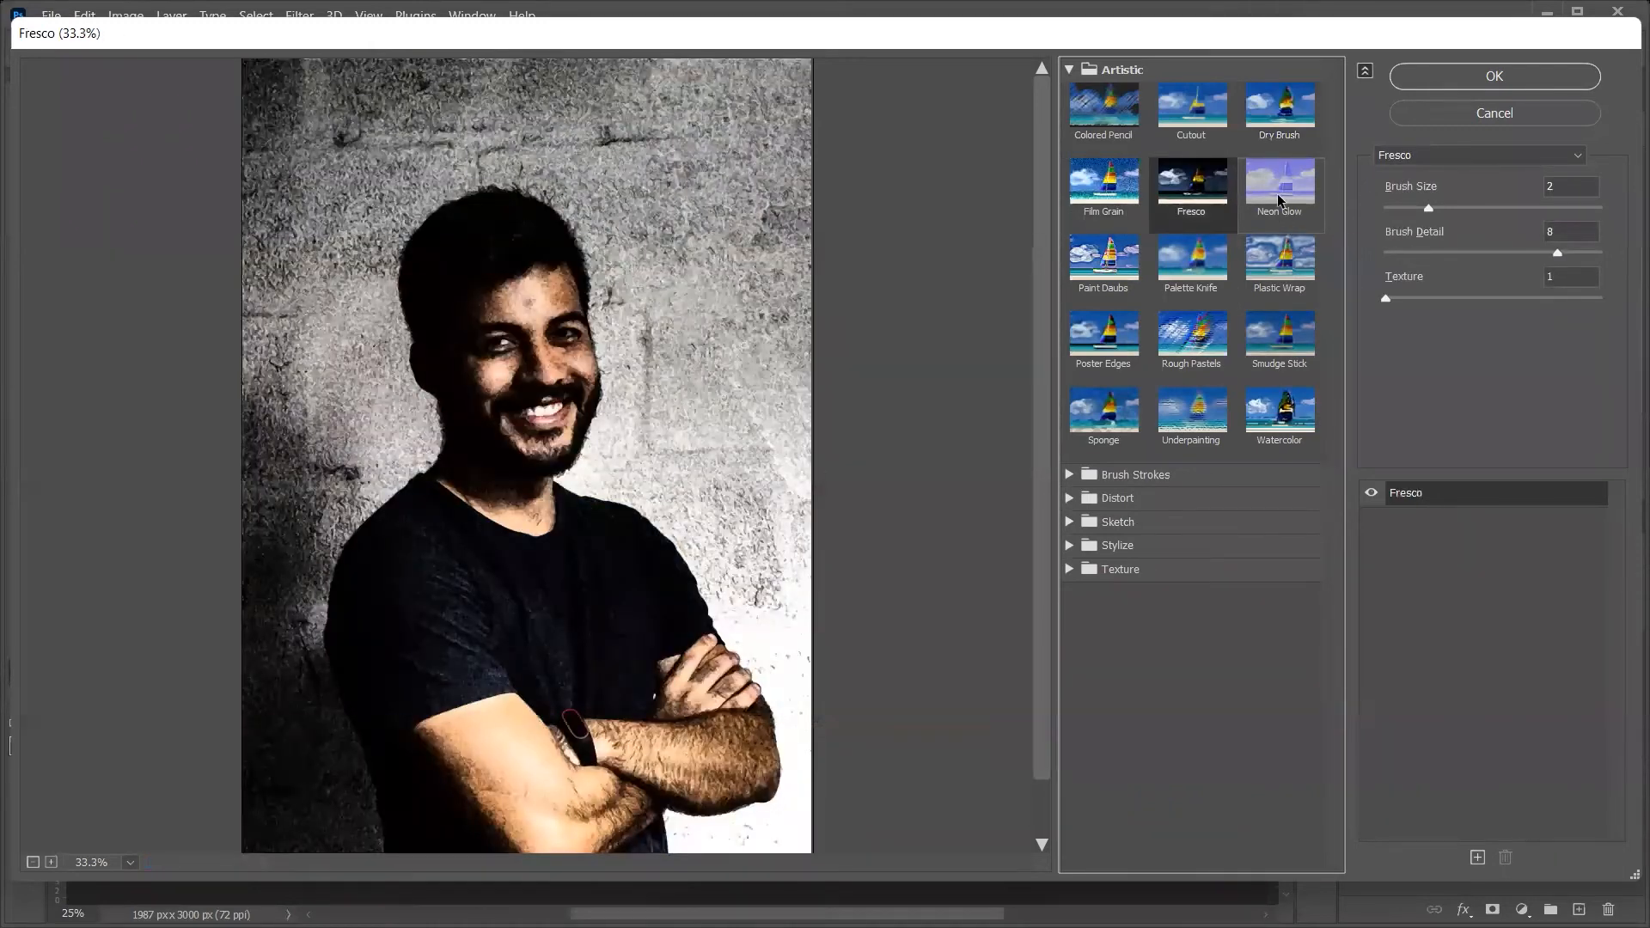
pyautogui.click(1283, 214)
pyautogui.click(1178, 269)
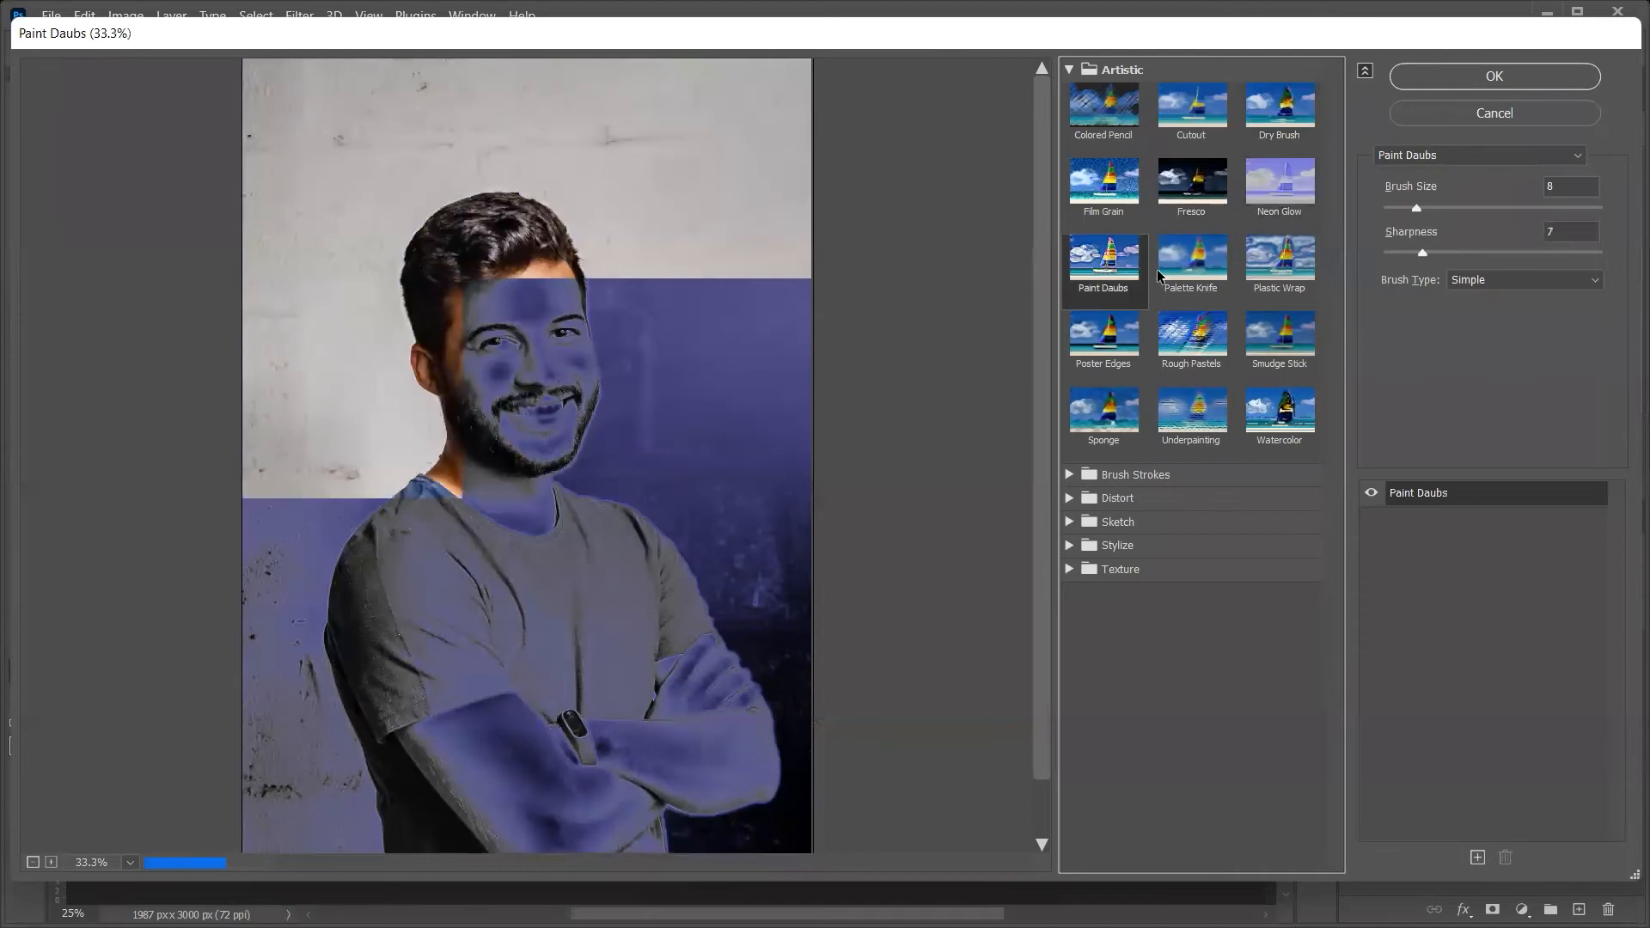
pyautogui.click(1258, 277)
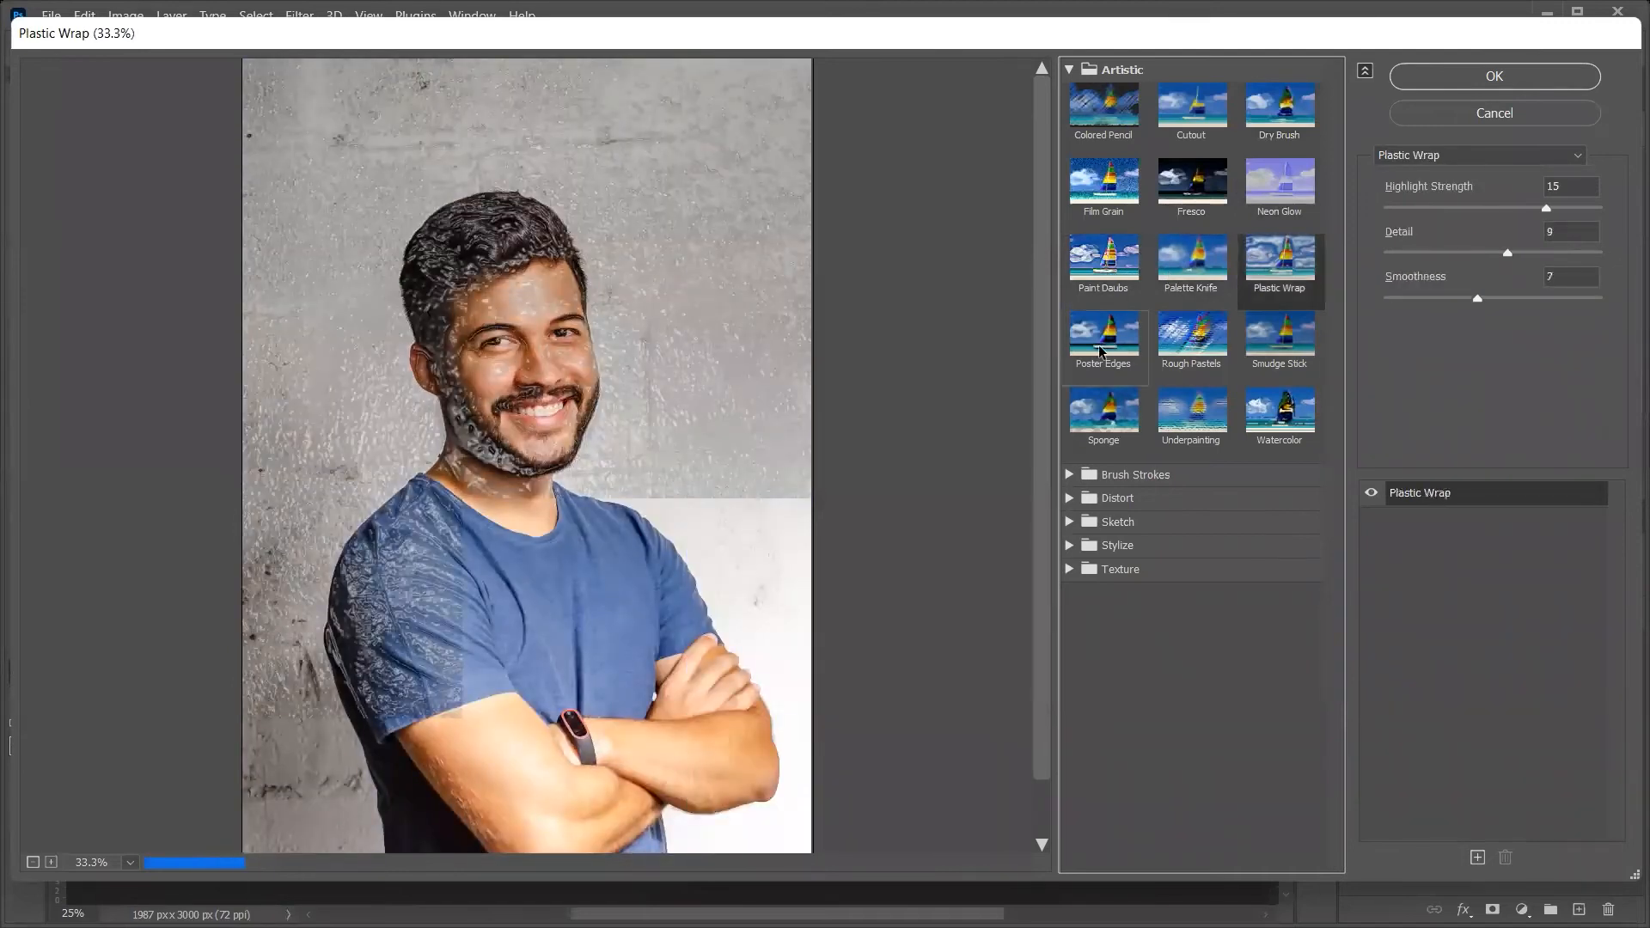
pyautogui.click(1126, 349)
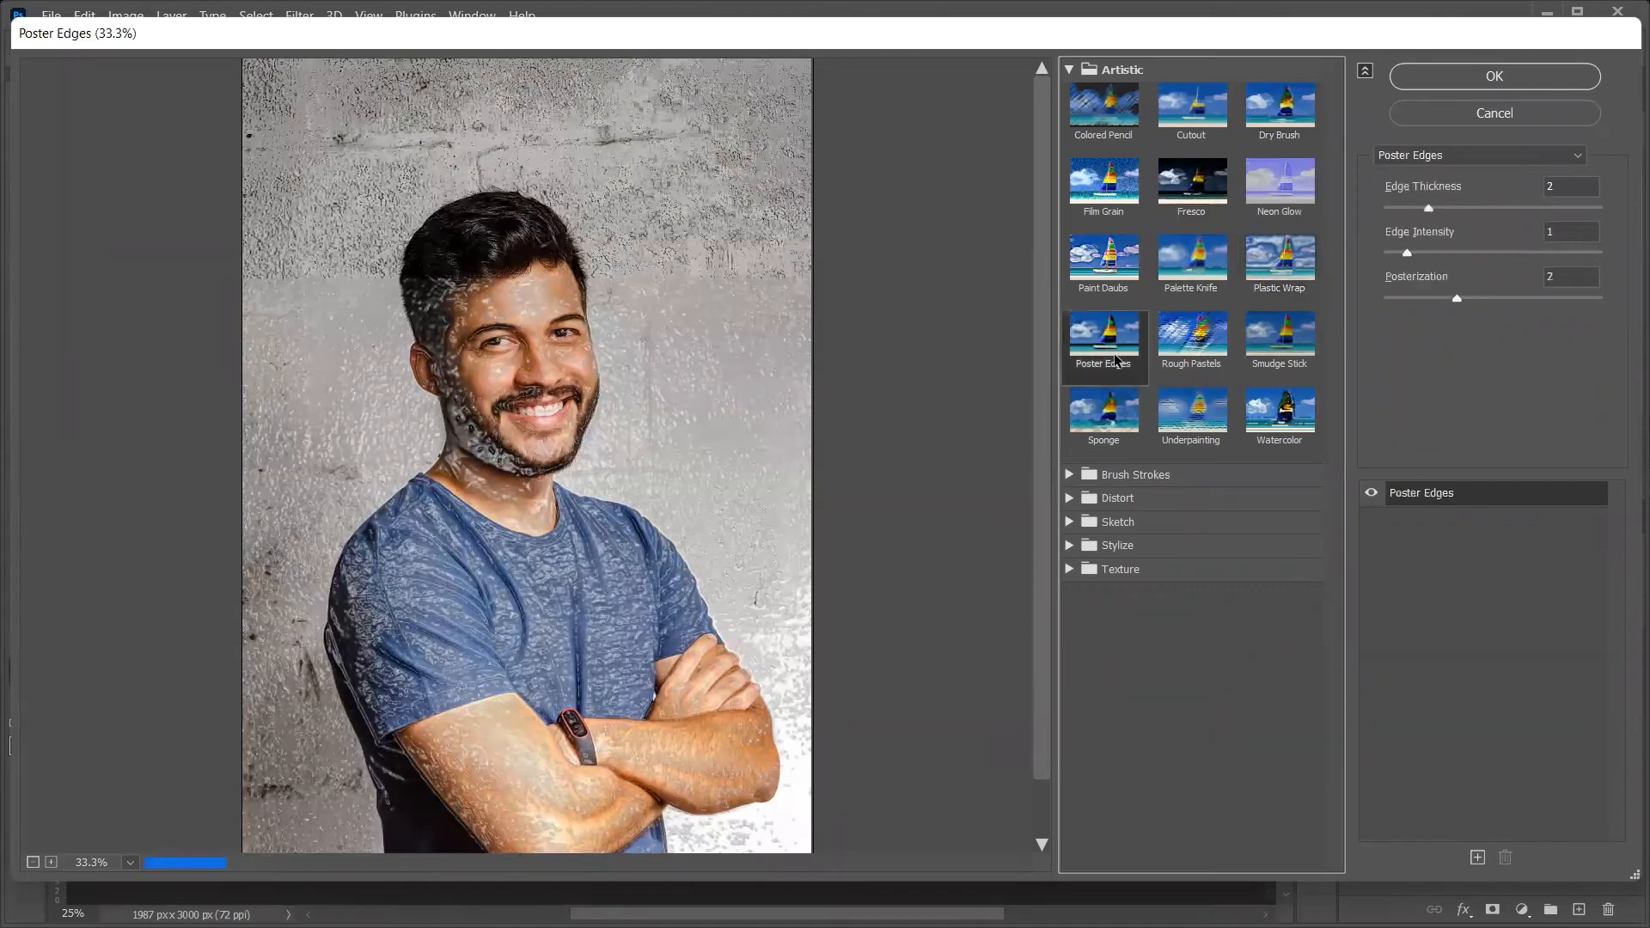
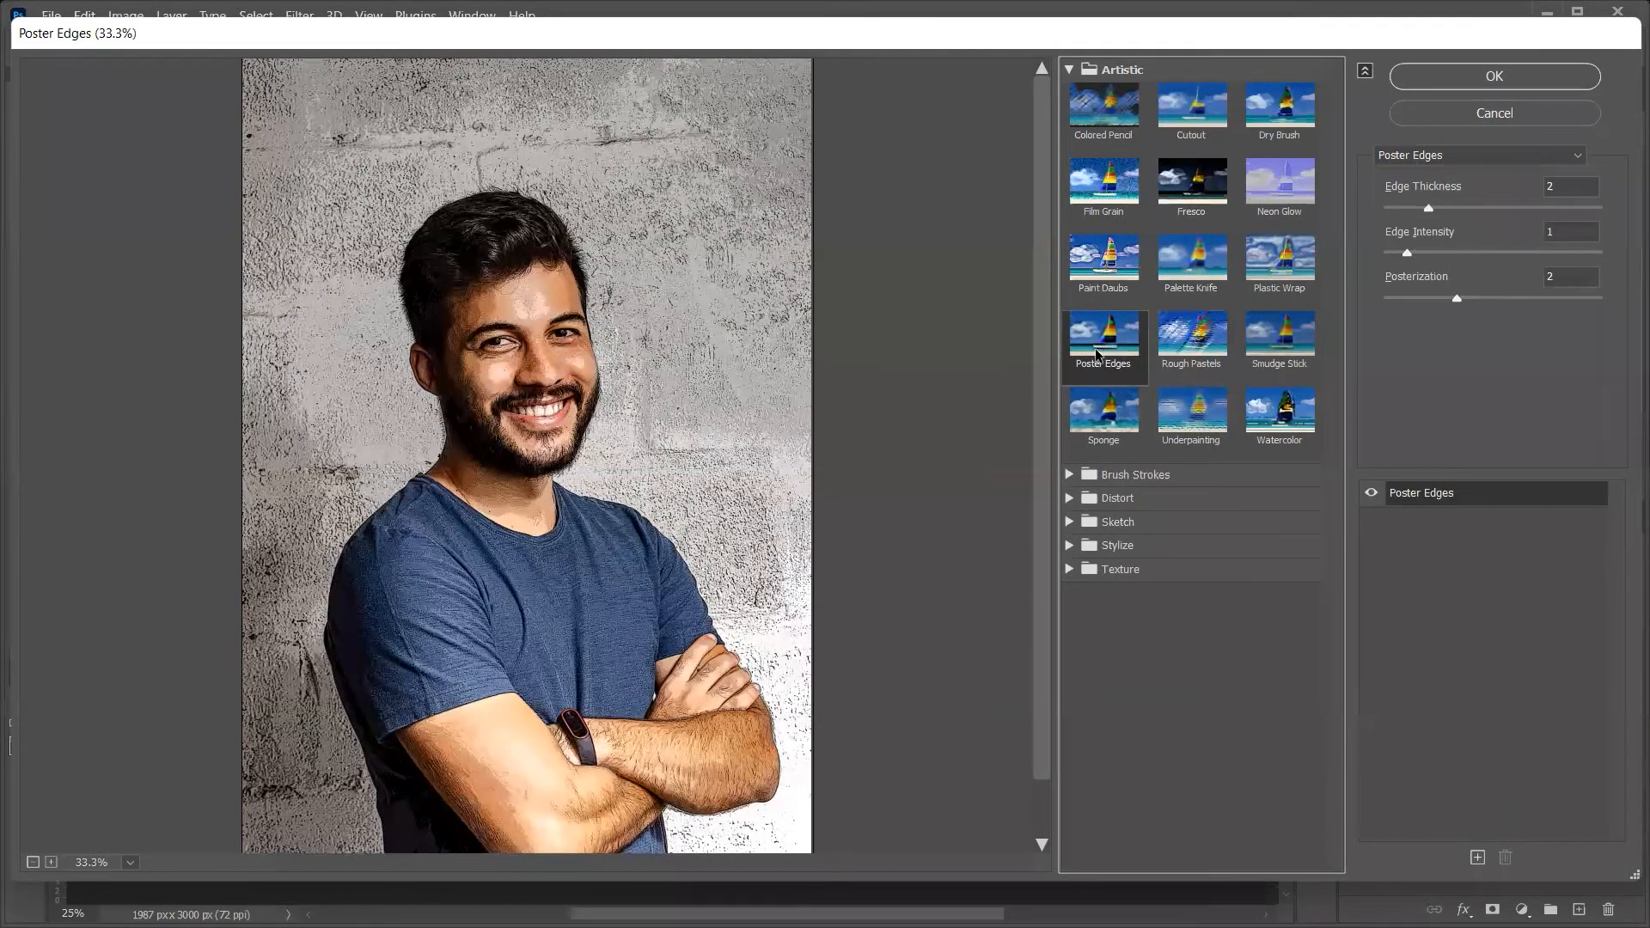
# Preview the Rough Pastels, Smudge Stick, Sponge, Underpainting and Watercolor artistic filters on the portrait
pyautogui.click(1197, 354)
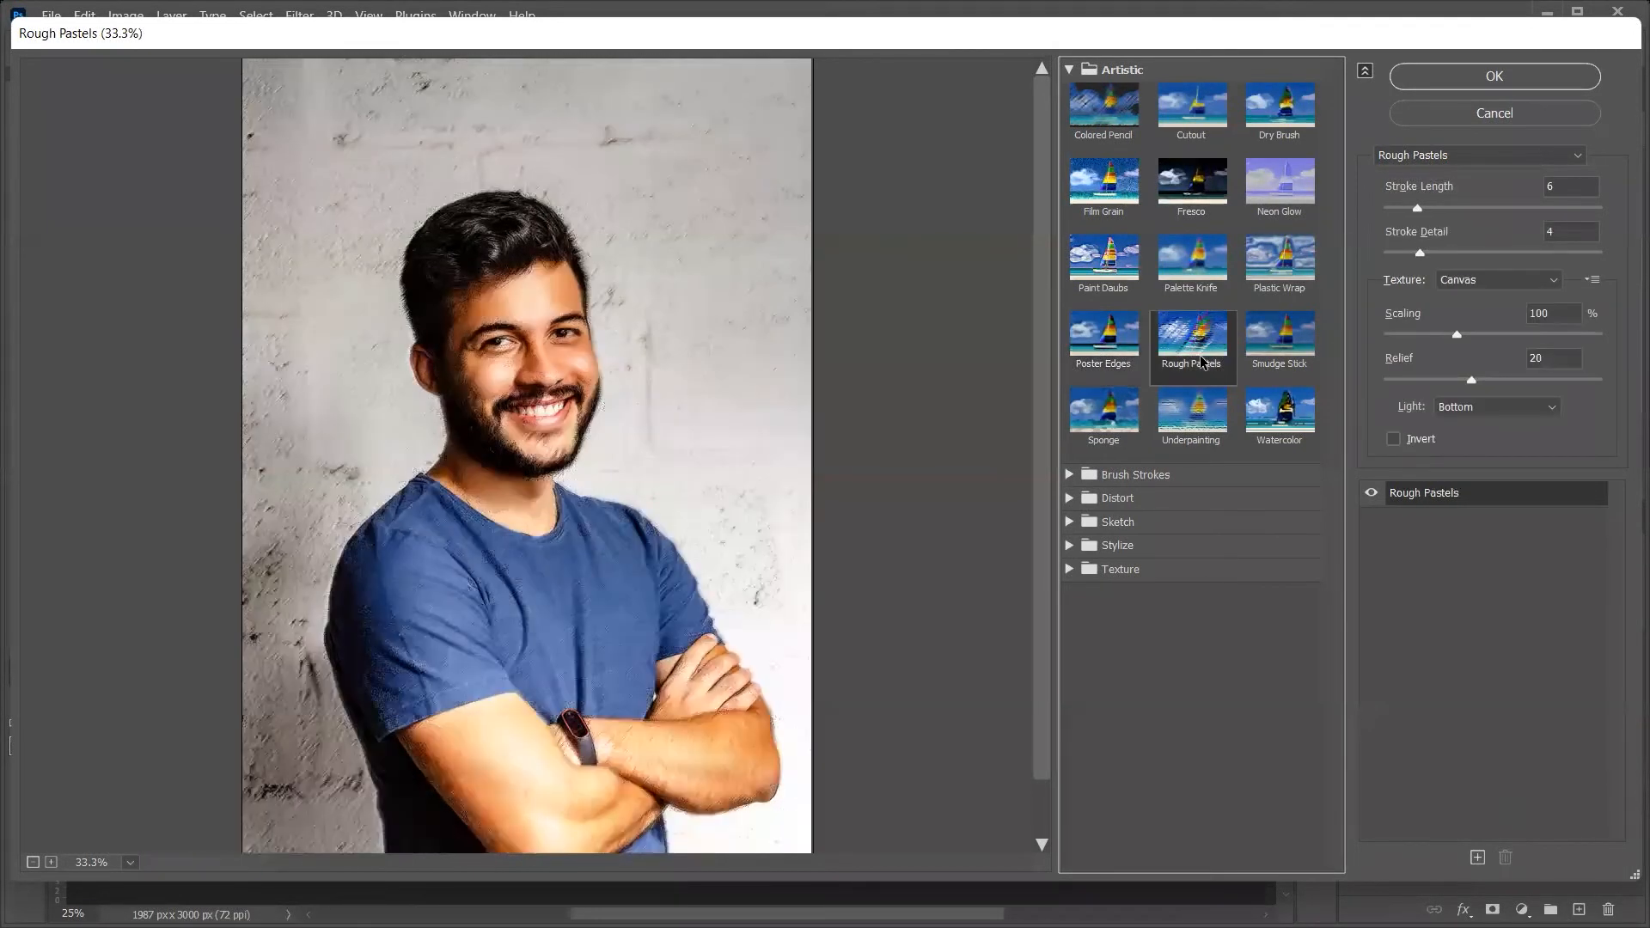
pyautogui.click(1280, 337)
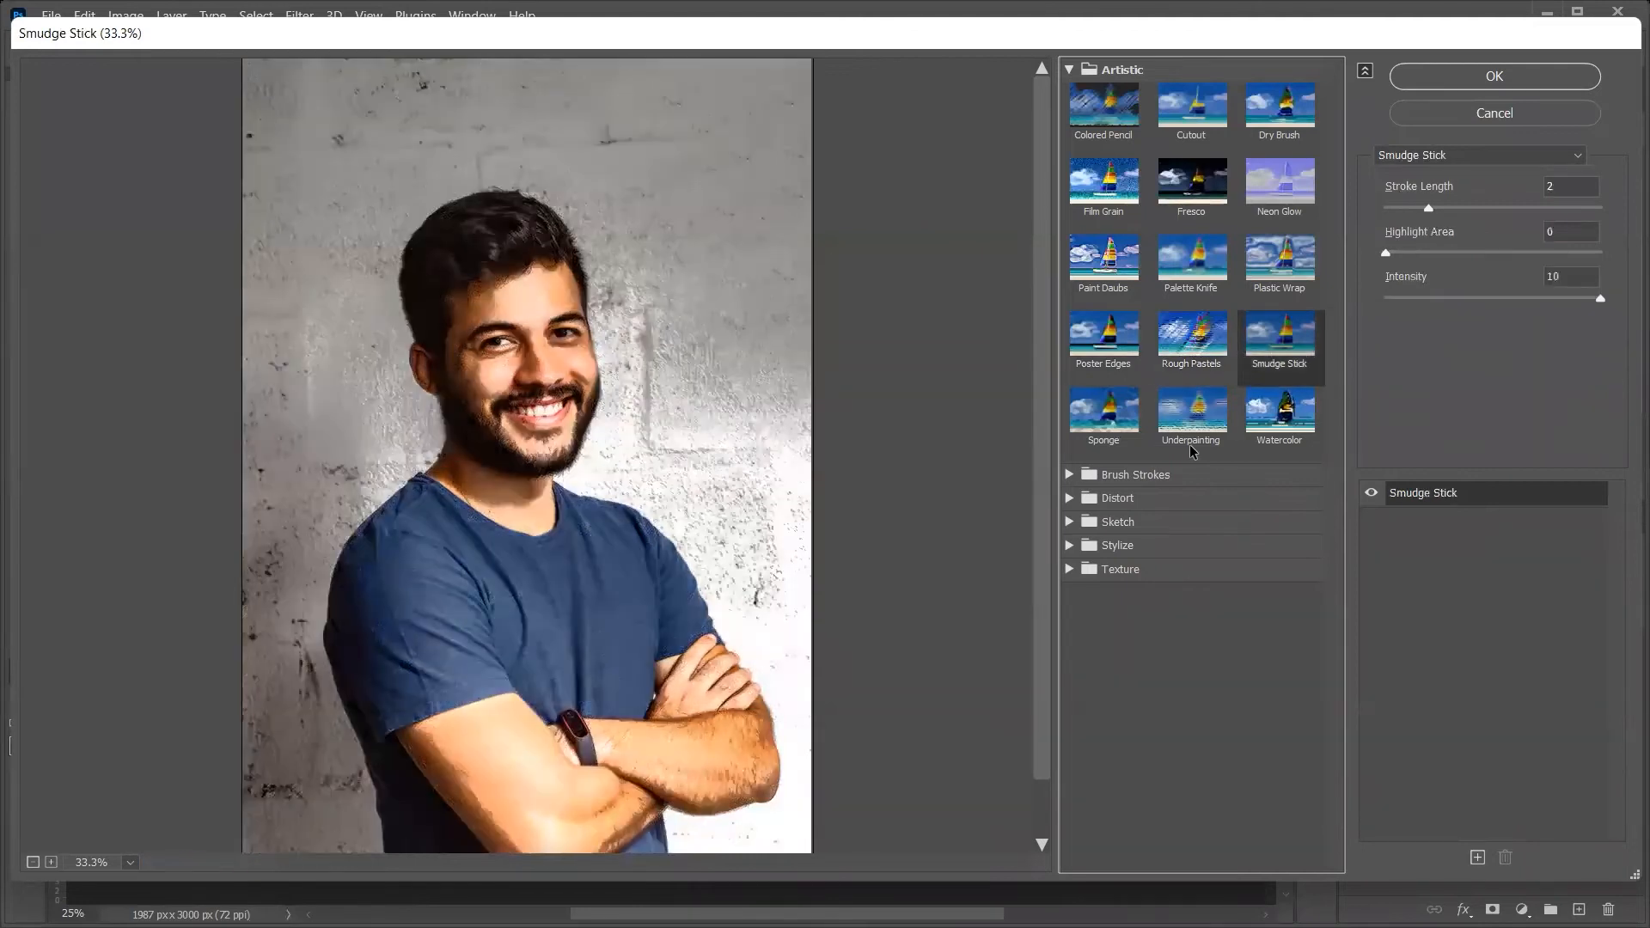
pyautogui.click(1120, 427)
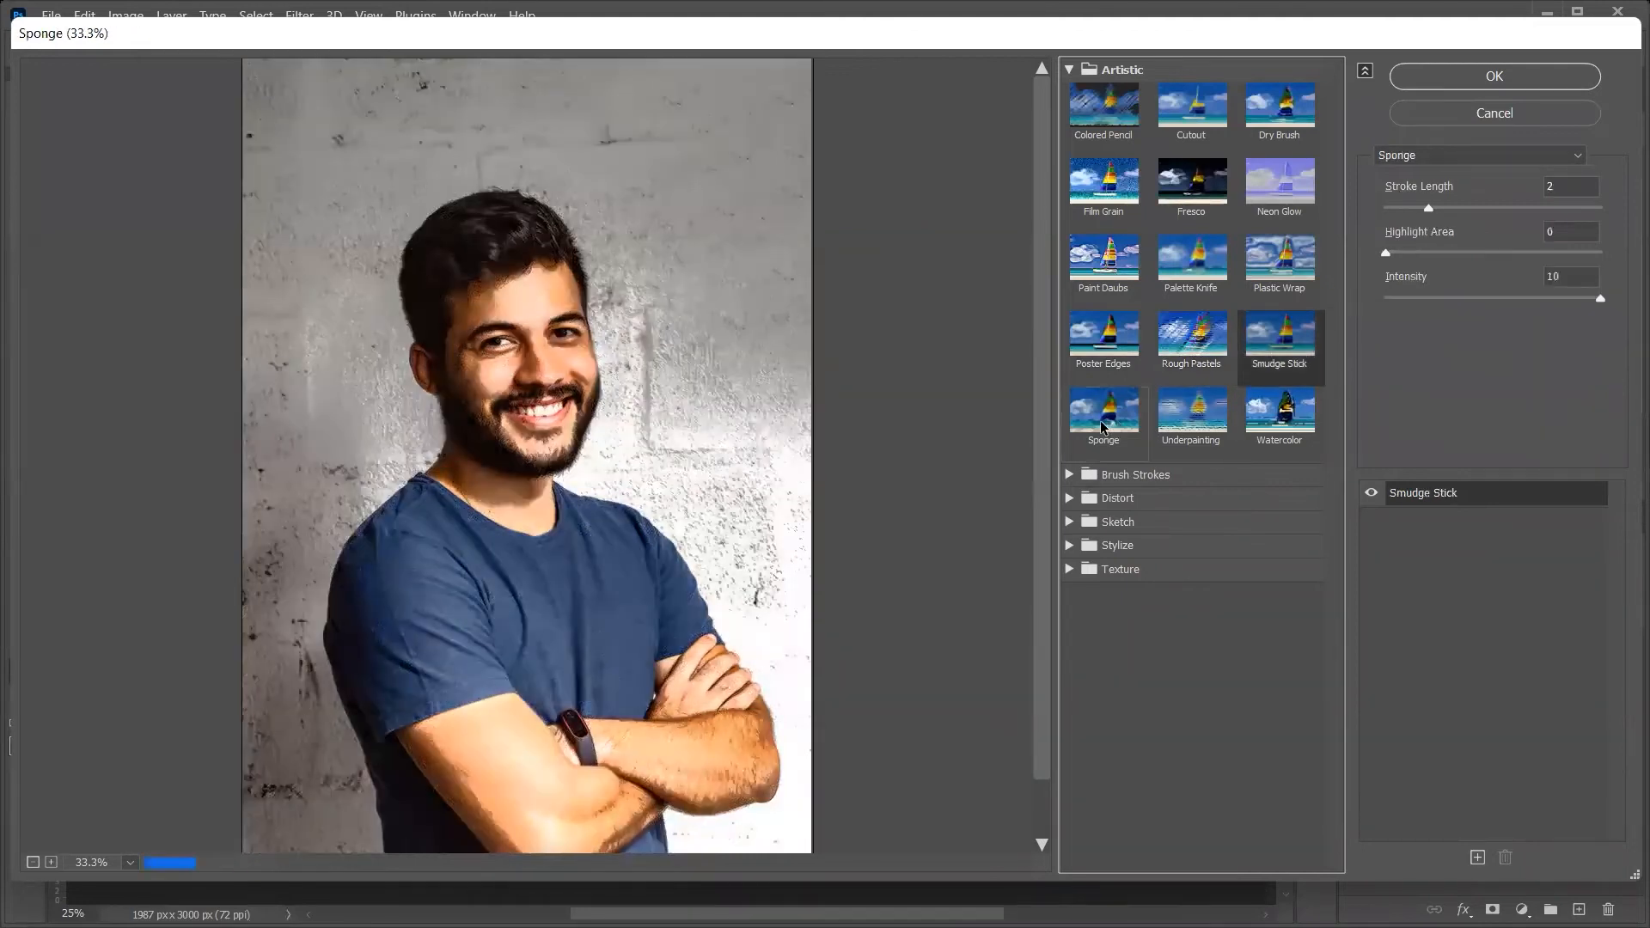
pyautogui.click(1187, 431)
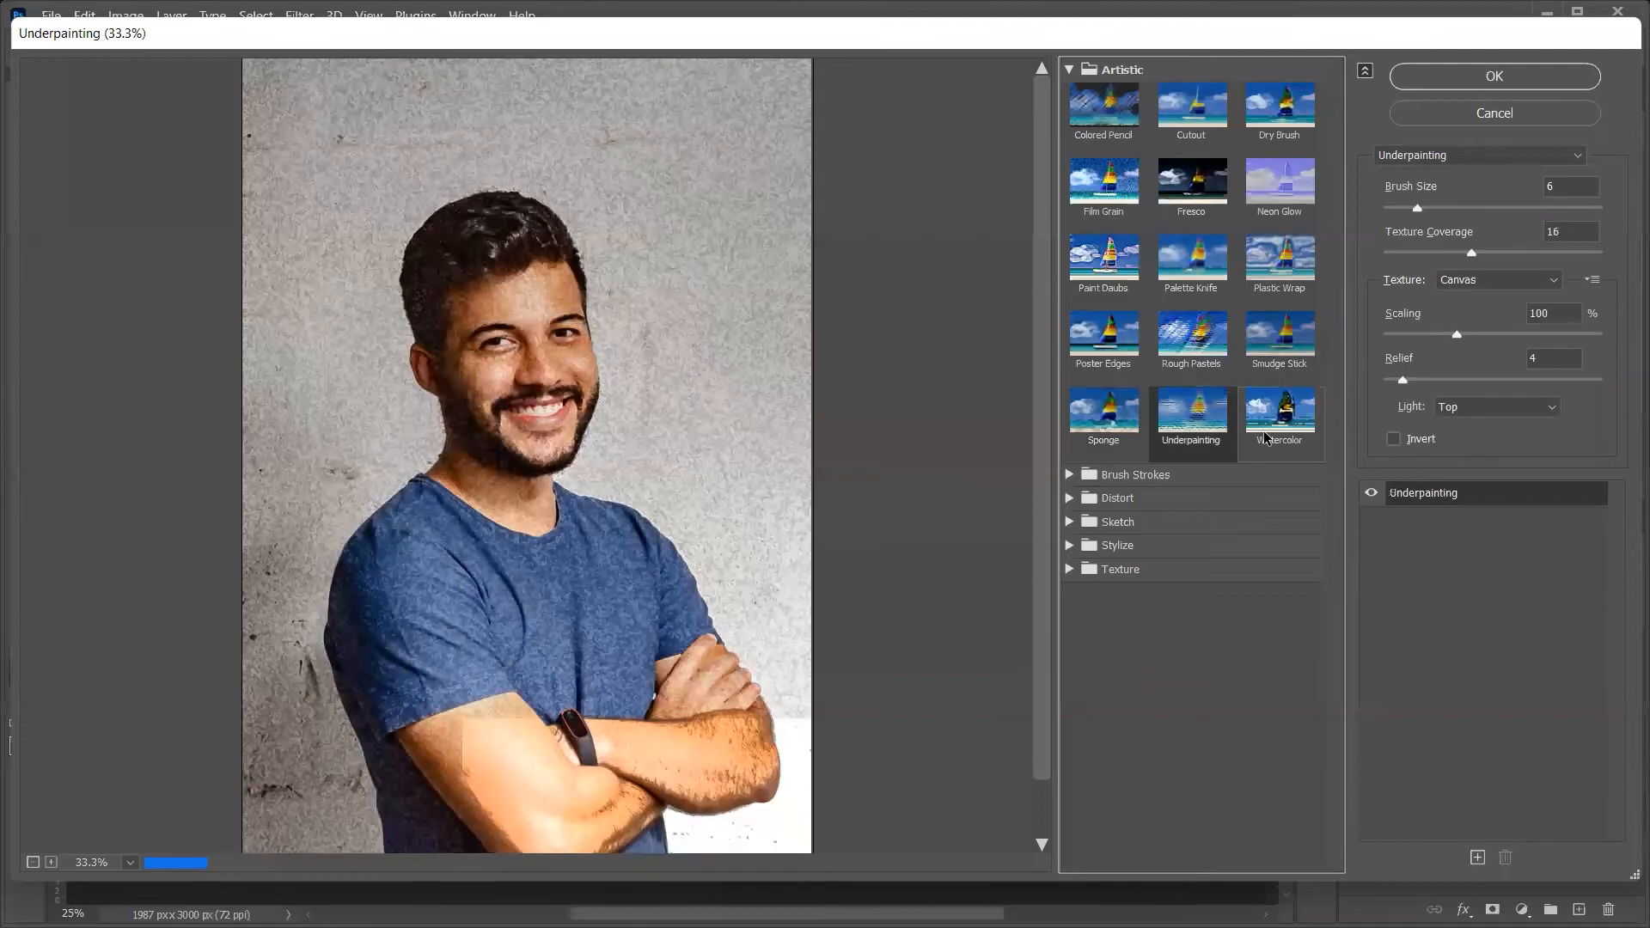
pyautogui.click(1297, 434)
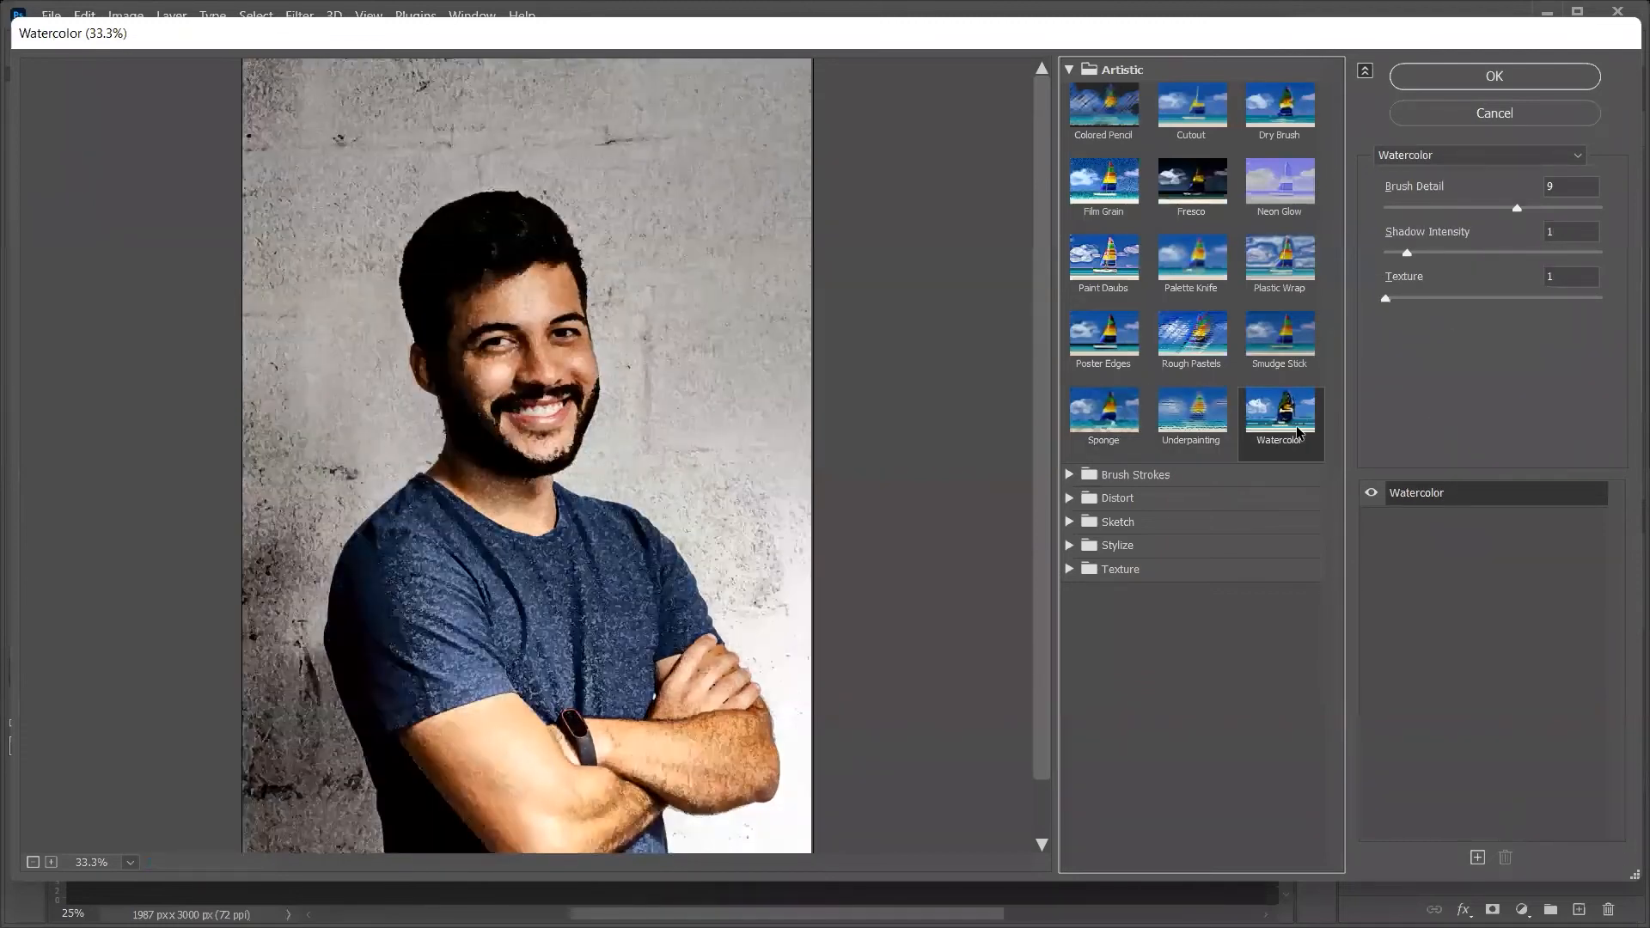
pyautogui.click(1069, 69)
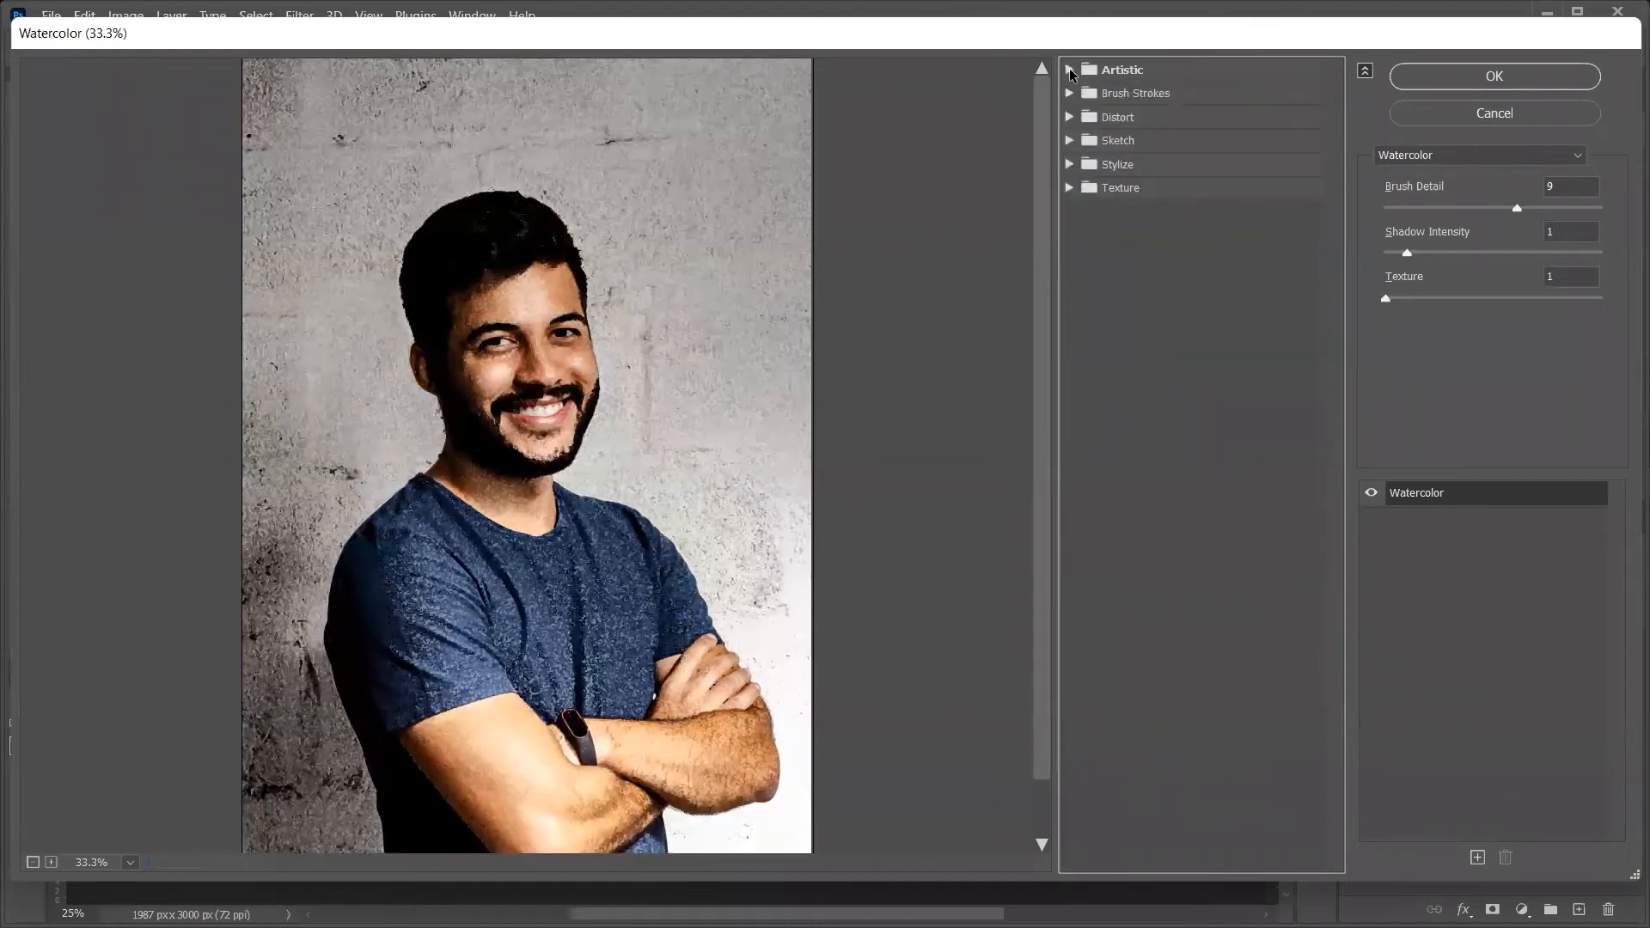
# Preview the Accented Edges, Angled Strokes, Crosshatch, Spatter and Sprayed Strokes filters from the Brush Strokes category
pyautogui.click(1069, 92)
pyautogui.click(1097, 133)
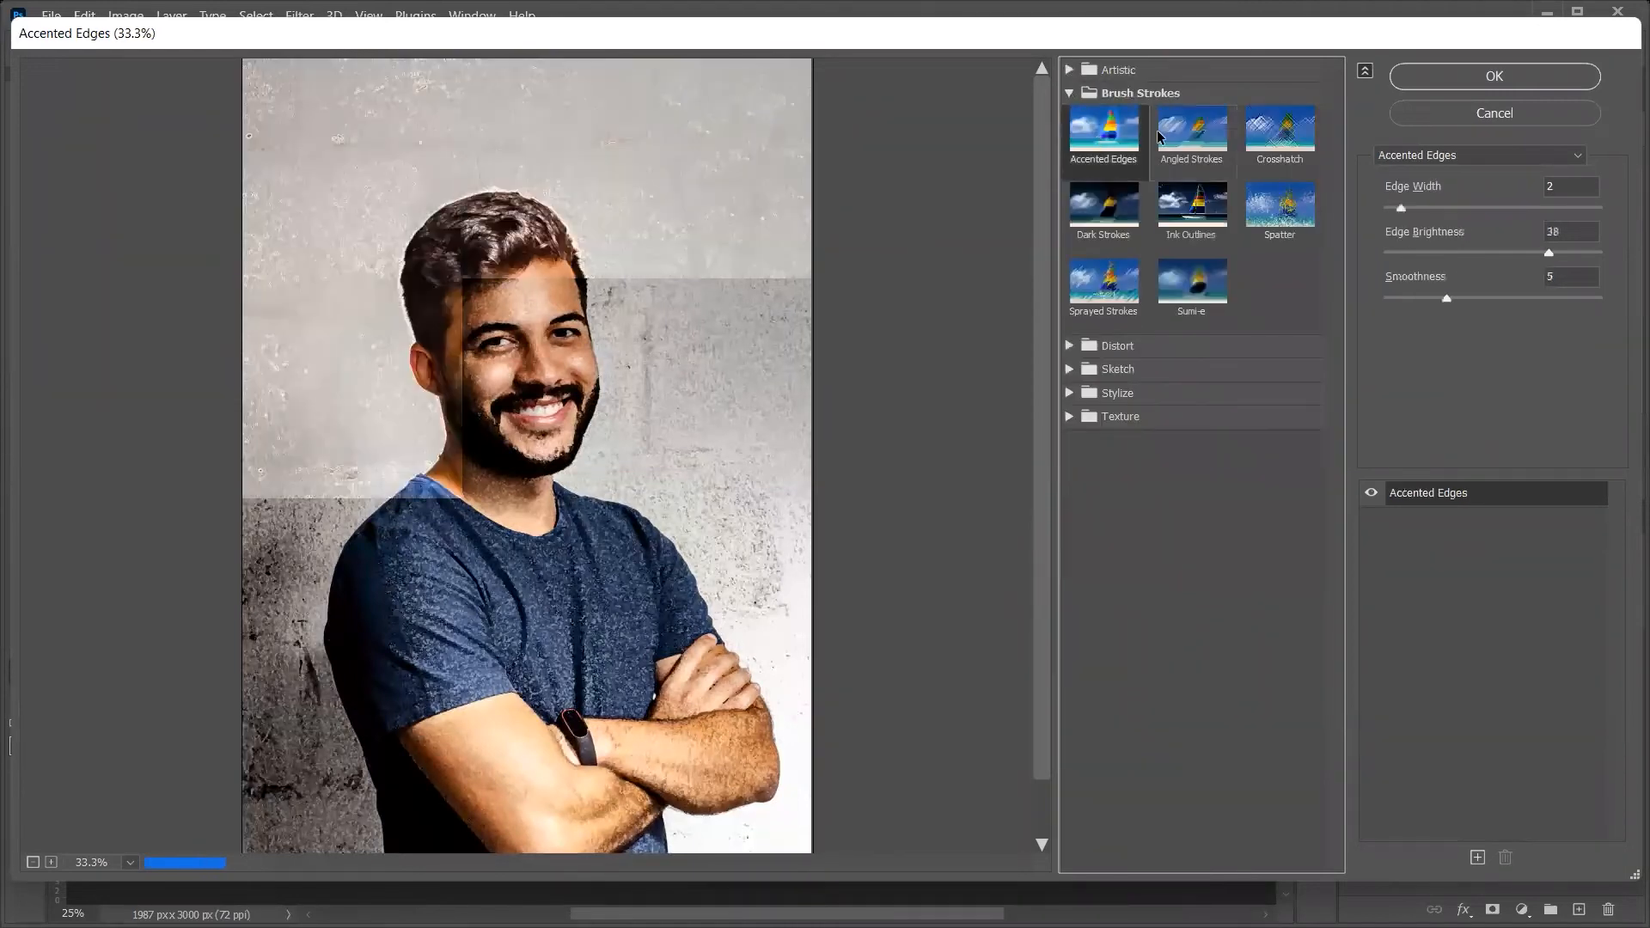
pyautogui.click(1189, 133)
pyautogui.click(1269, 146)
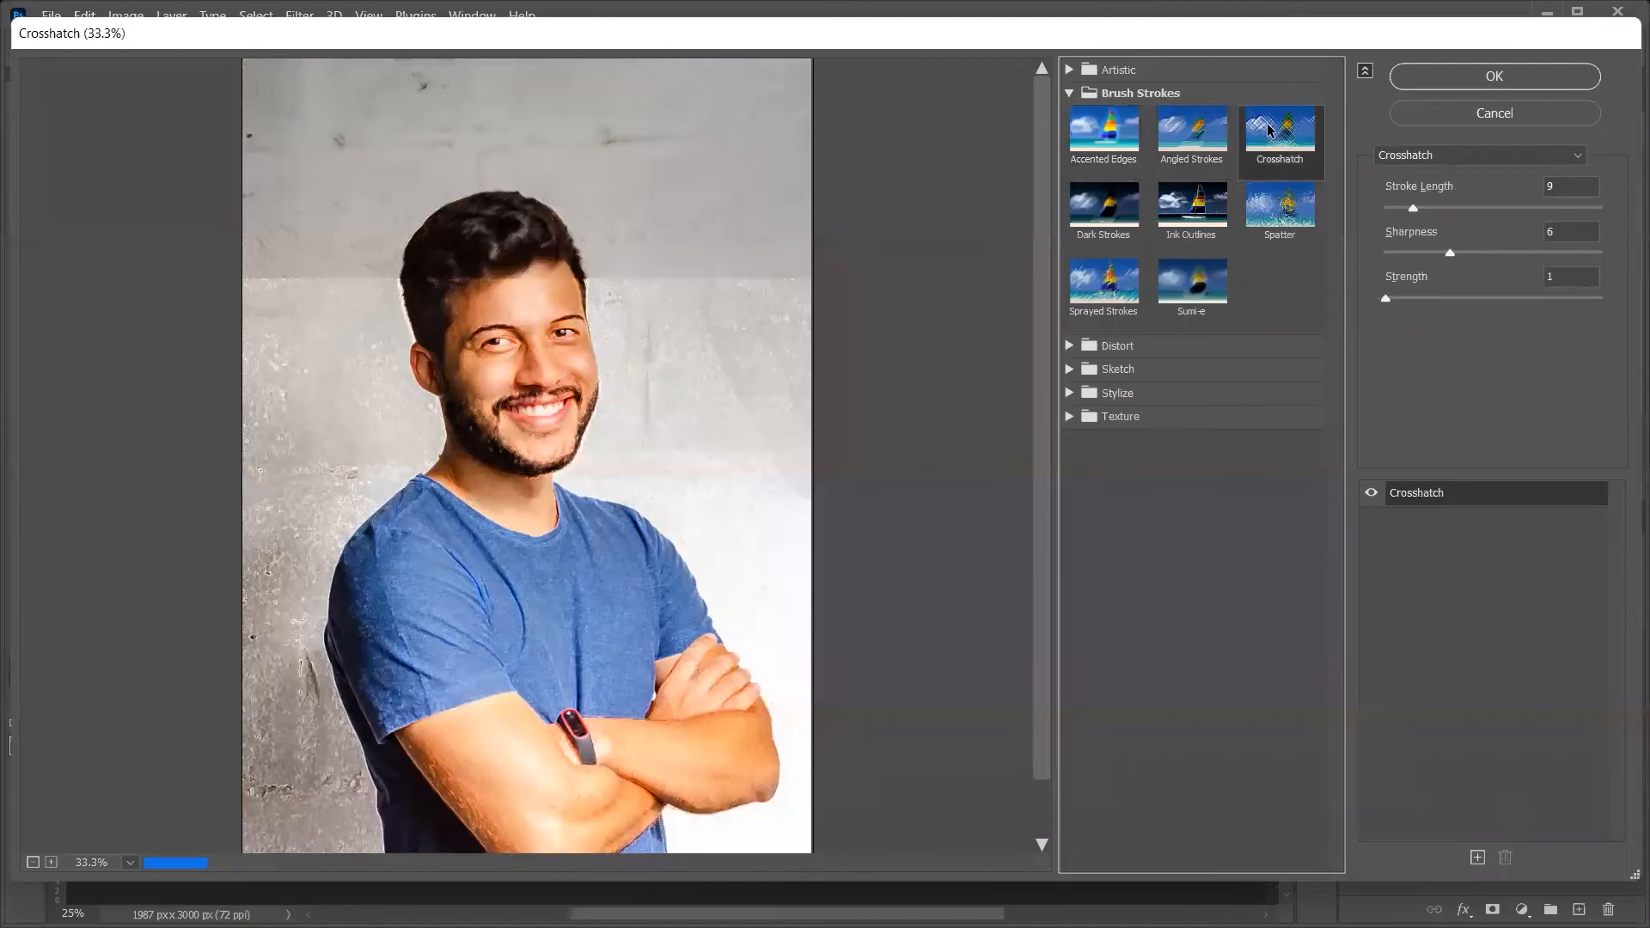
pyautogui.click(1292, 209)
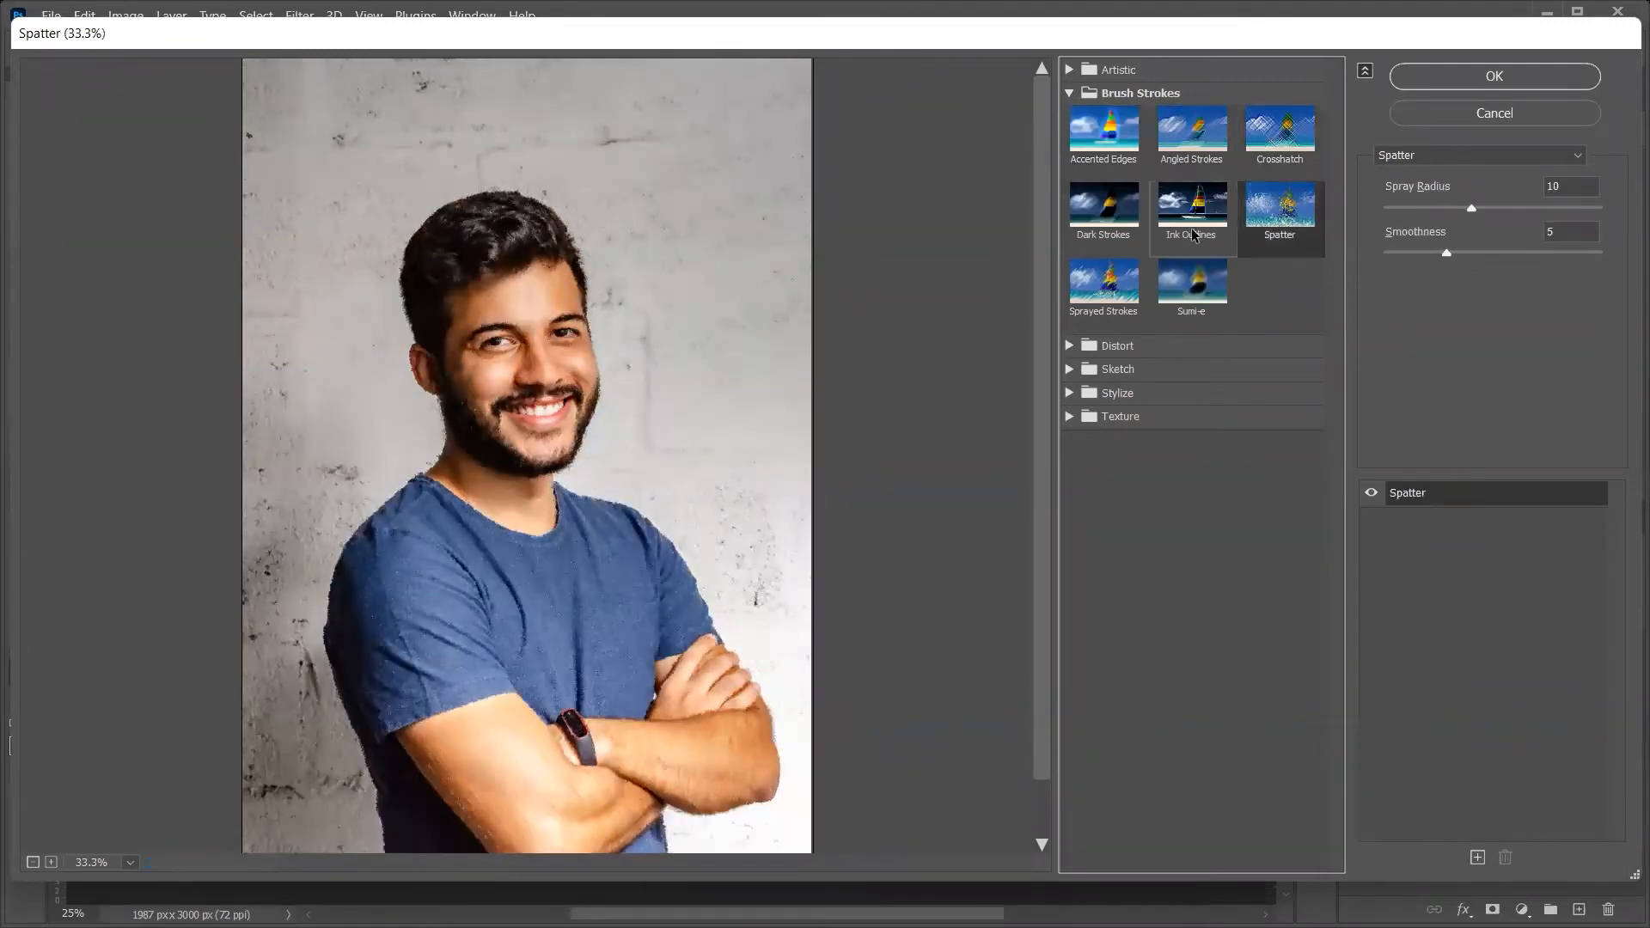
pyautogui.click(1124, 284)
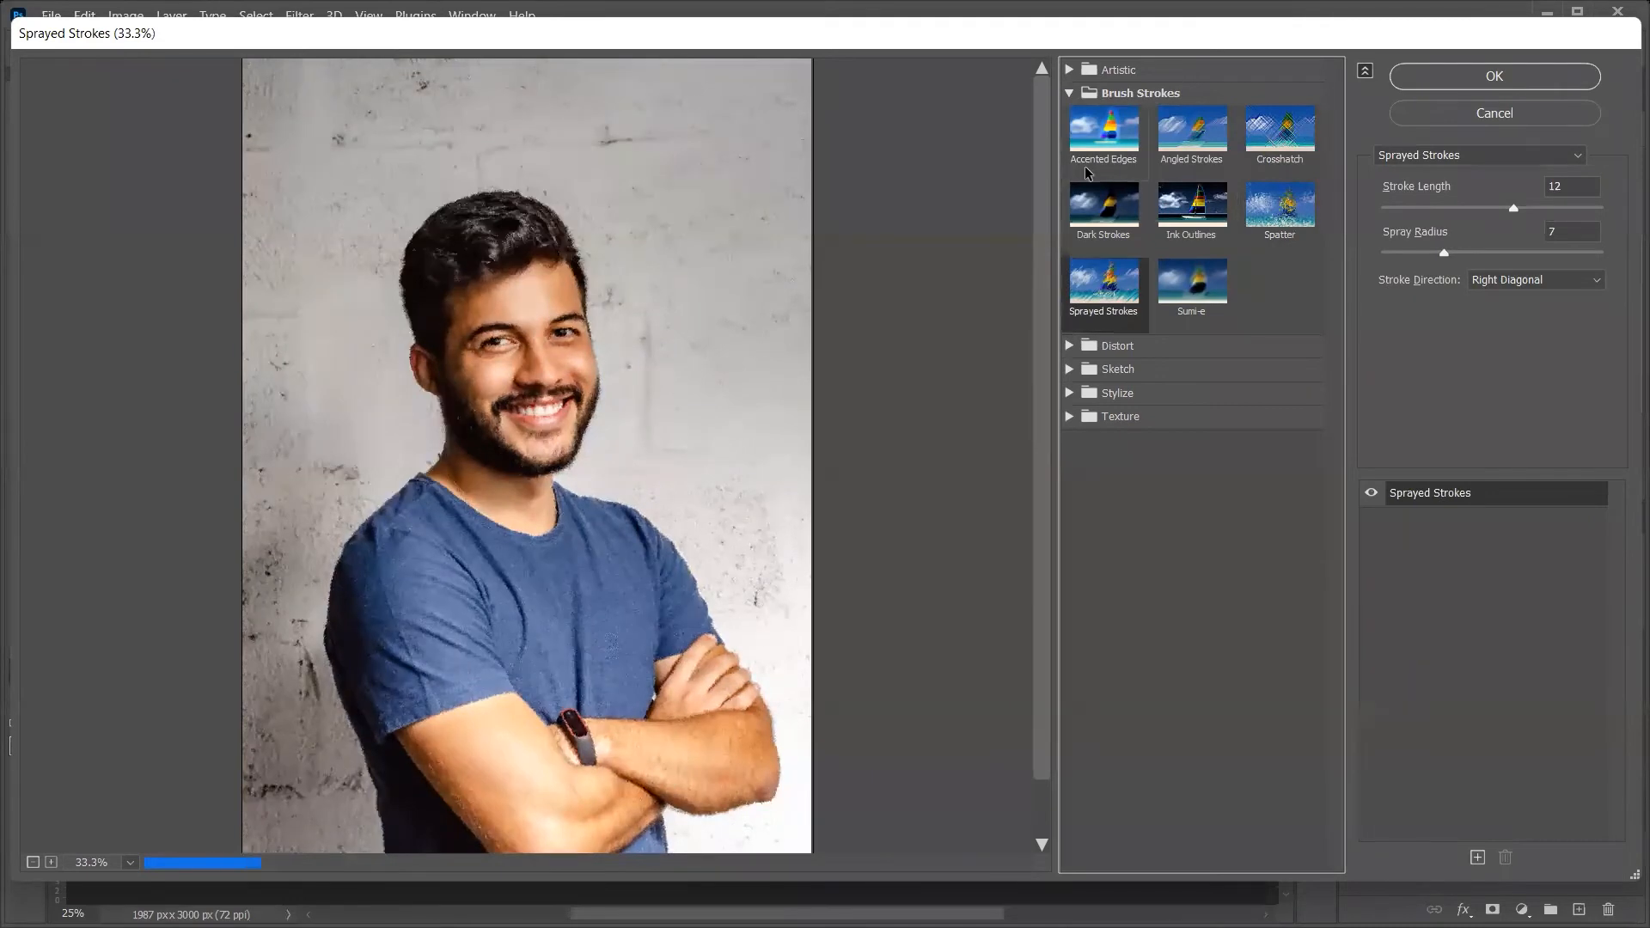
pyautogui.click(1071, 95)
# Preview the Glass, Ocean Ripple and Diffuse Glow filters from the Distort category
pyautogui.click(1070, 117)
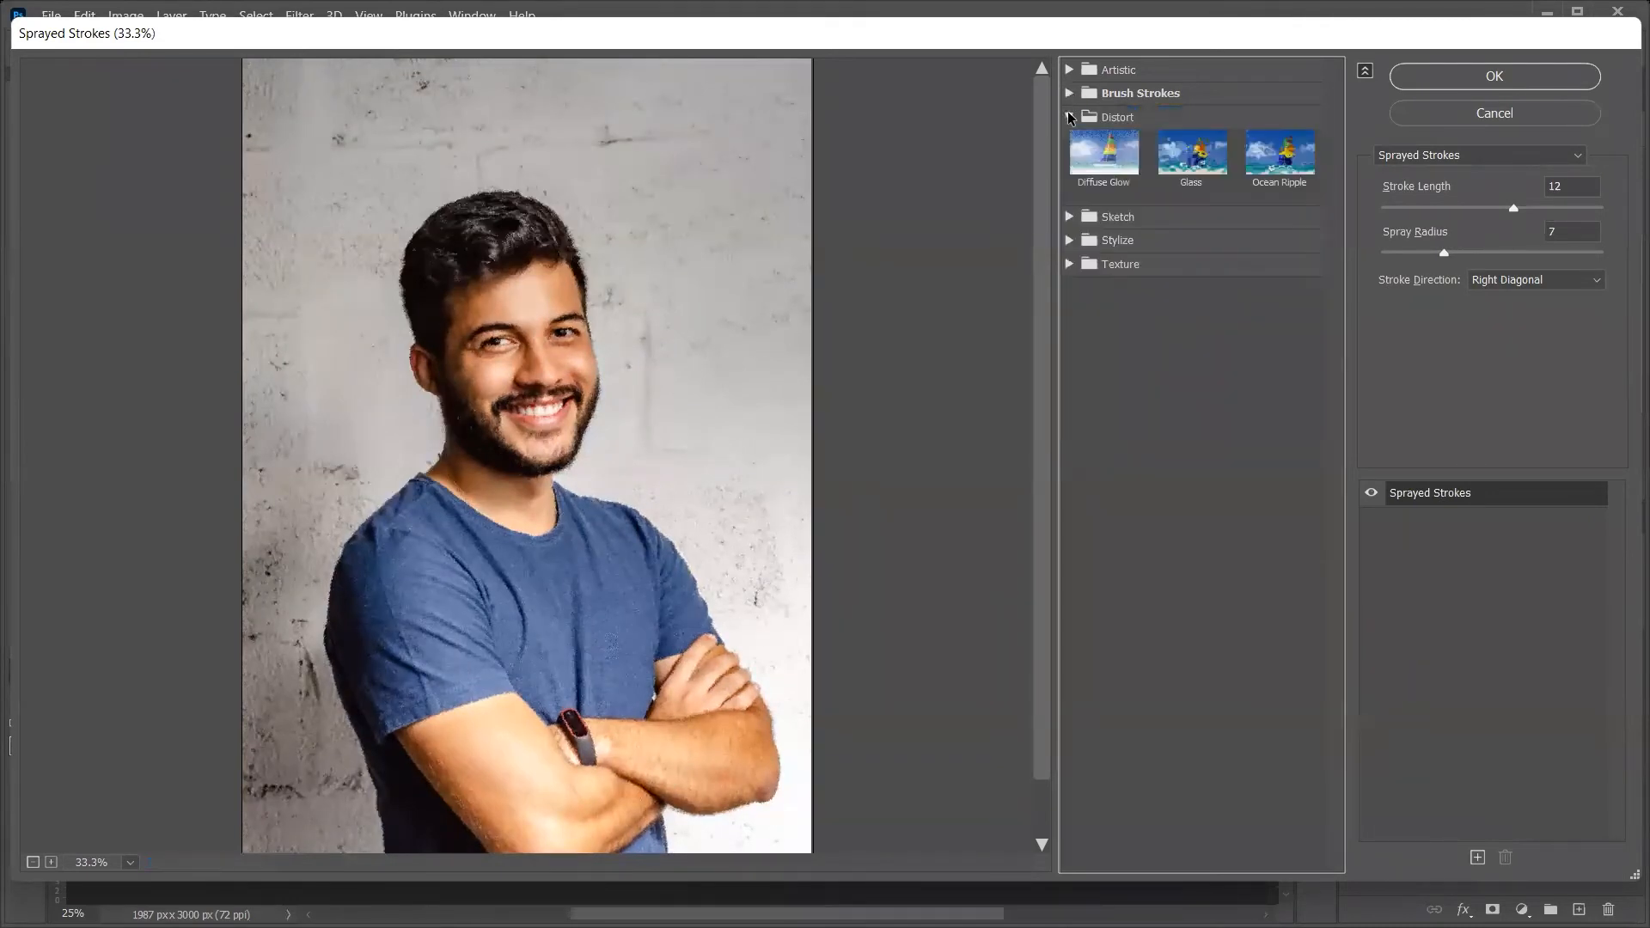
pyautogui.click(1202, 182)
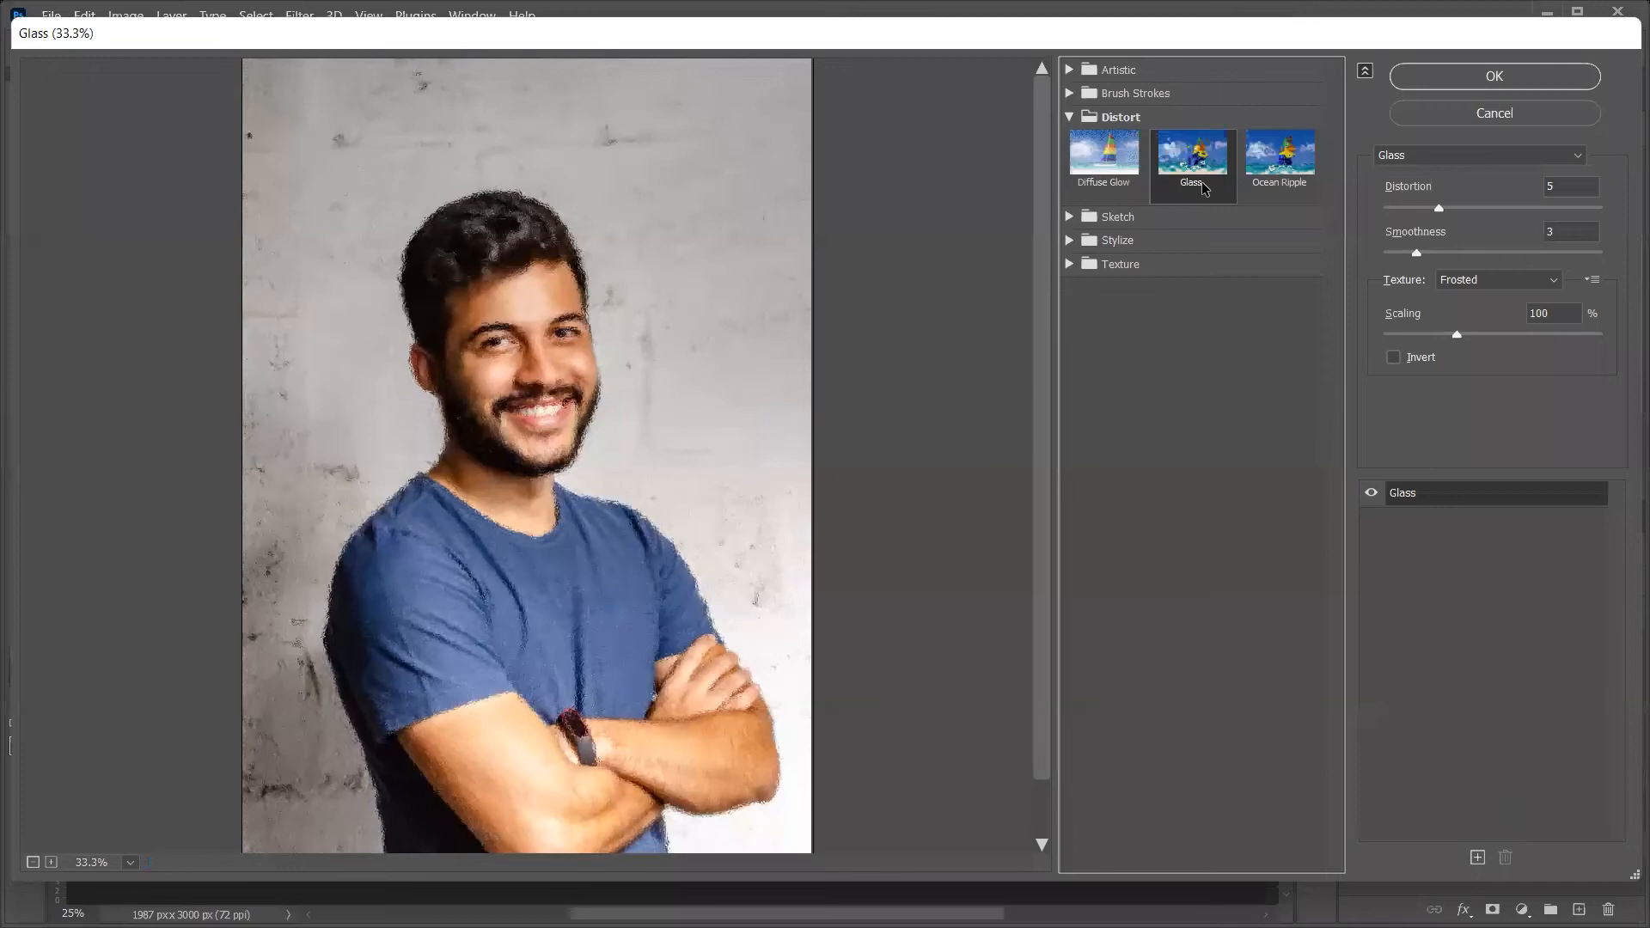
pyautogui.click(1247, 177)
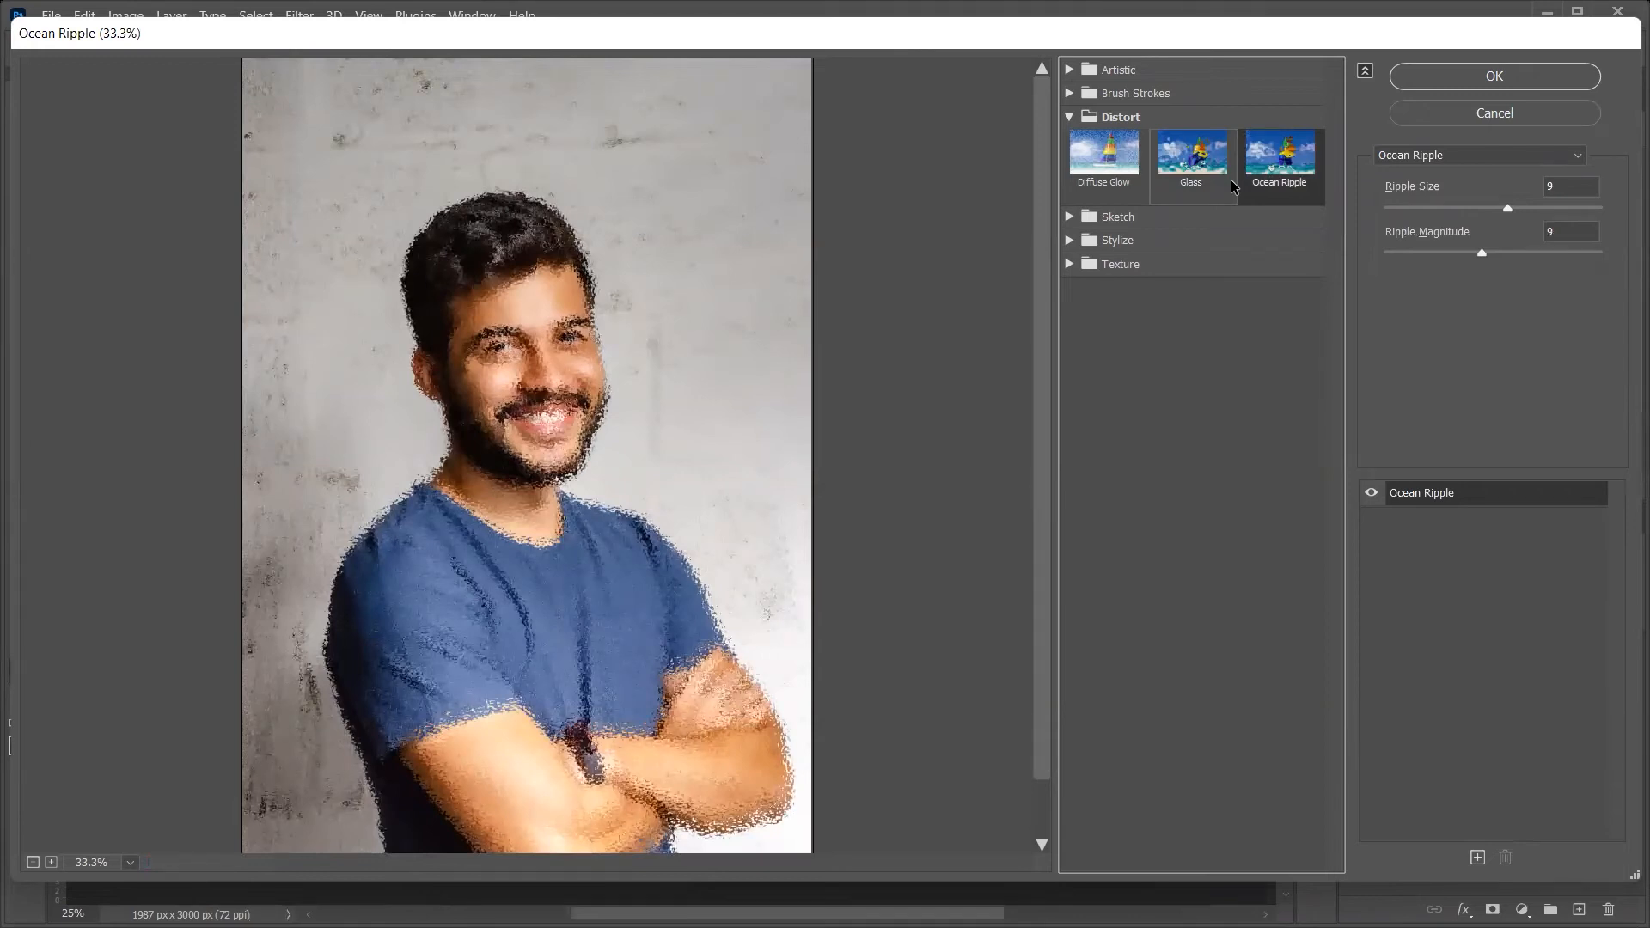
pyautogui.click(1109, 164)
pyautogui.click(1070, 117)
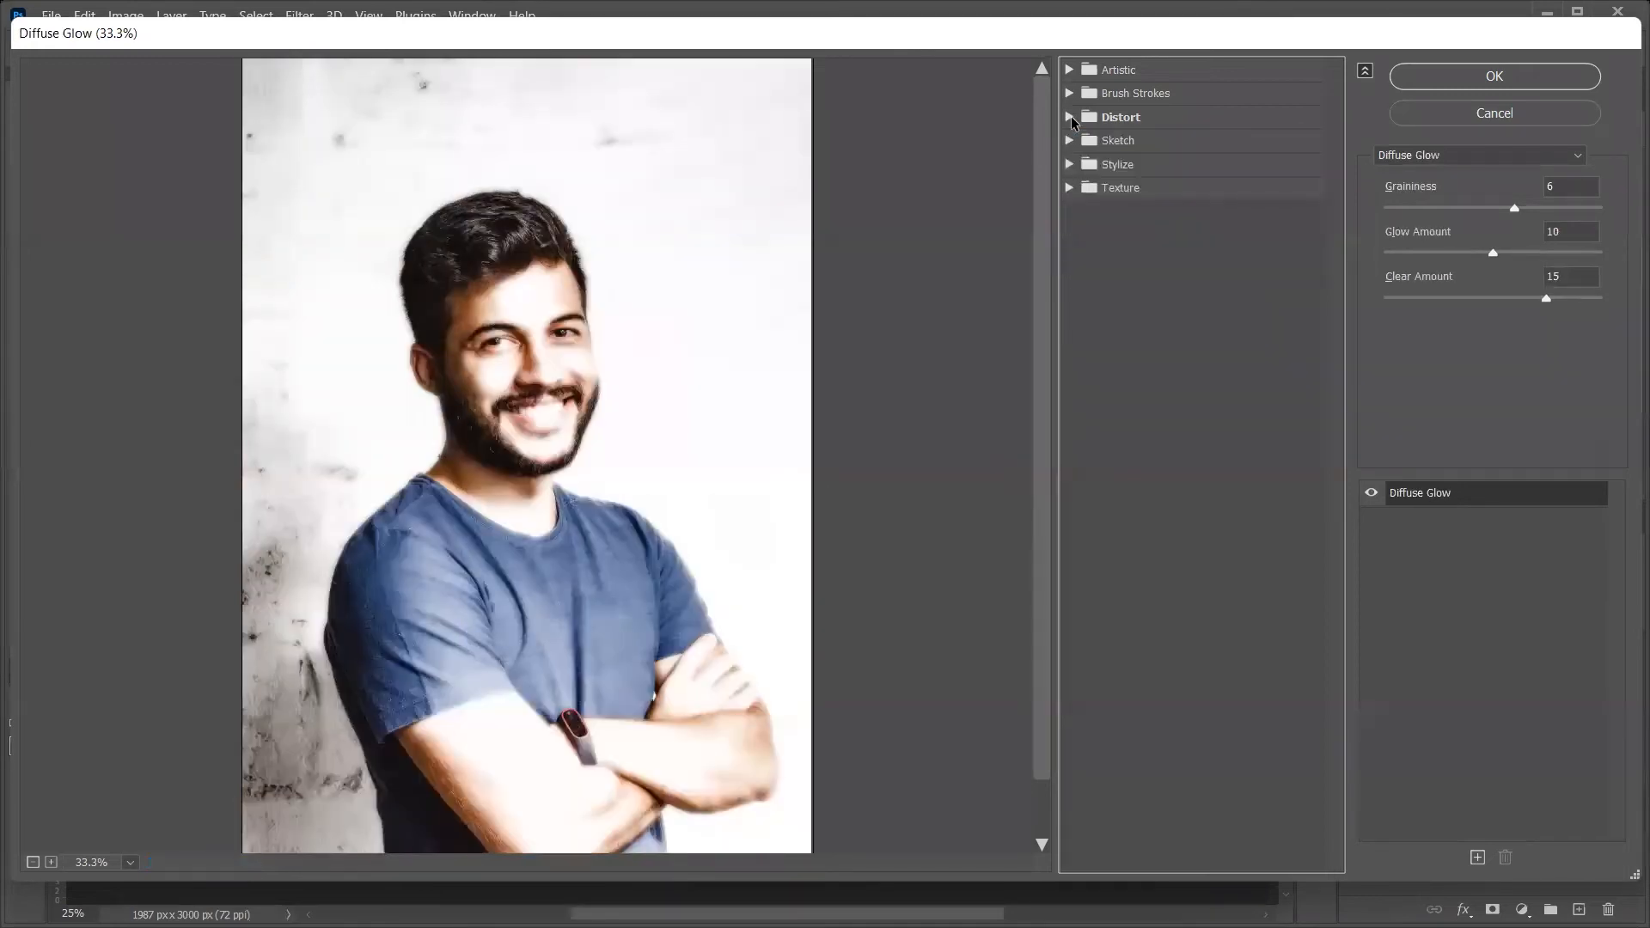
# Preview the Sketch category's Bas Relief, Chrome, Note Paper, Photocopy and Plaster filters on the portrait
pyautogui.click(1070, 141)
pyautogui.click(1113, 175)
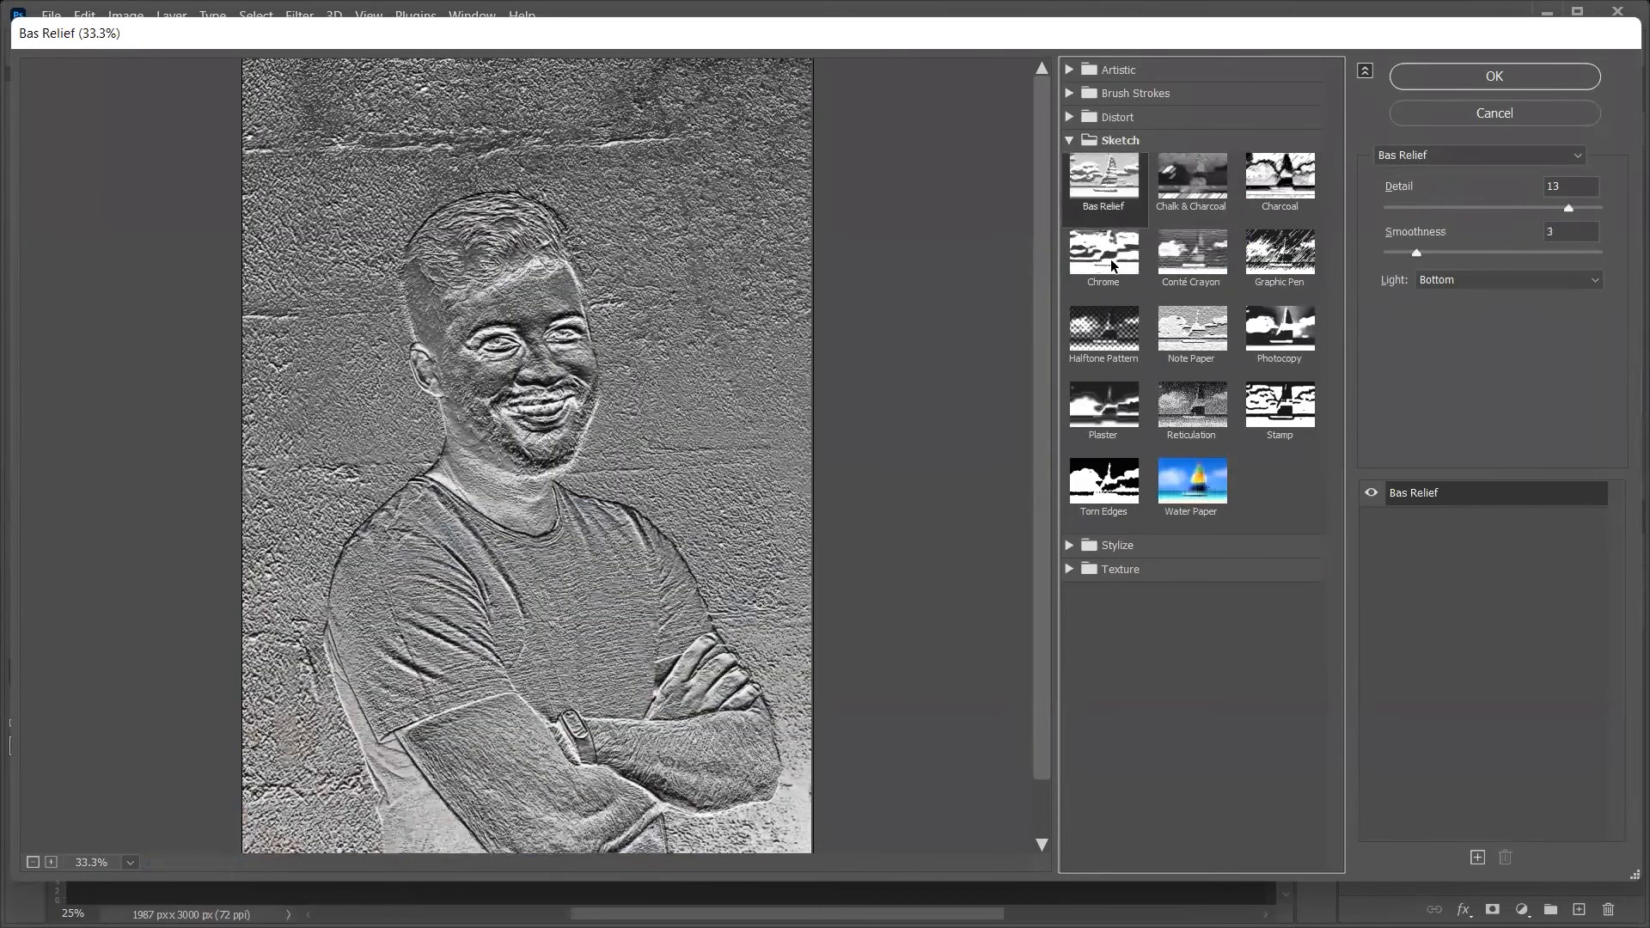
pyautogui.click(1111, 260)
pyautogui.click(1177, 373)
pyautogui.click(1271, 340)
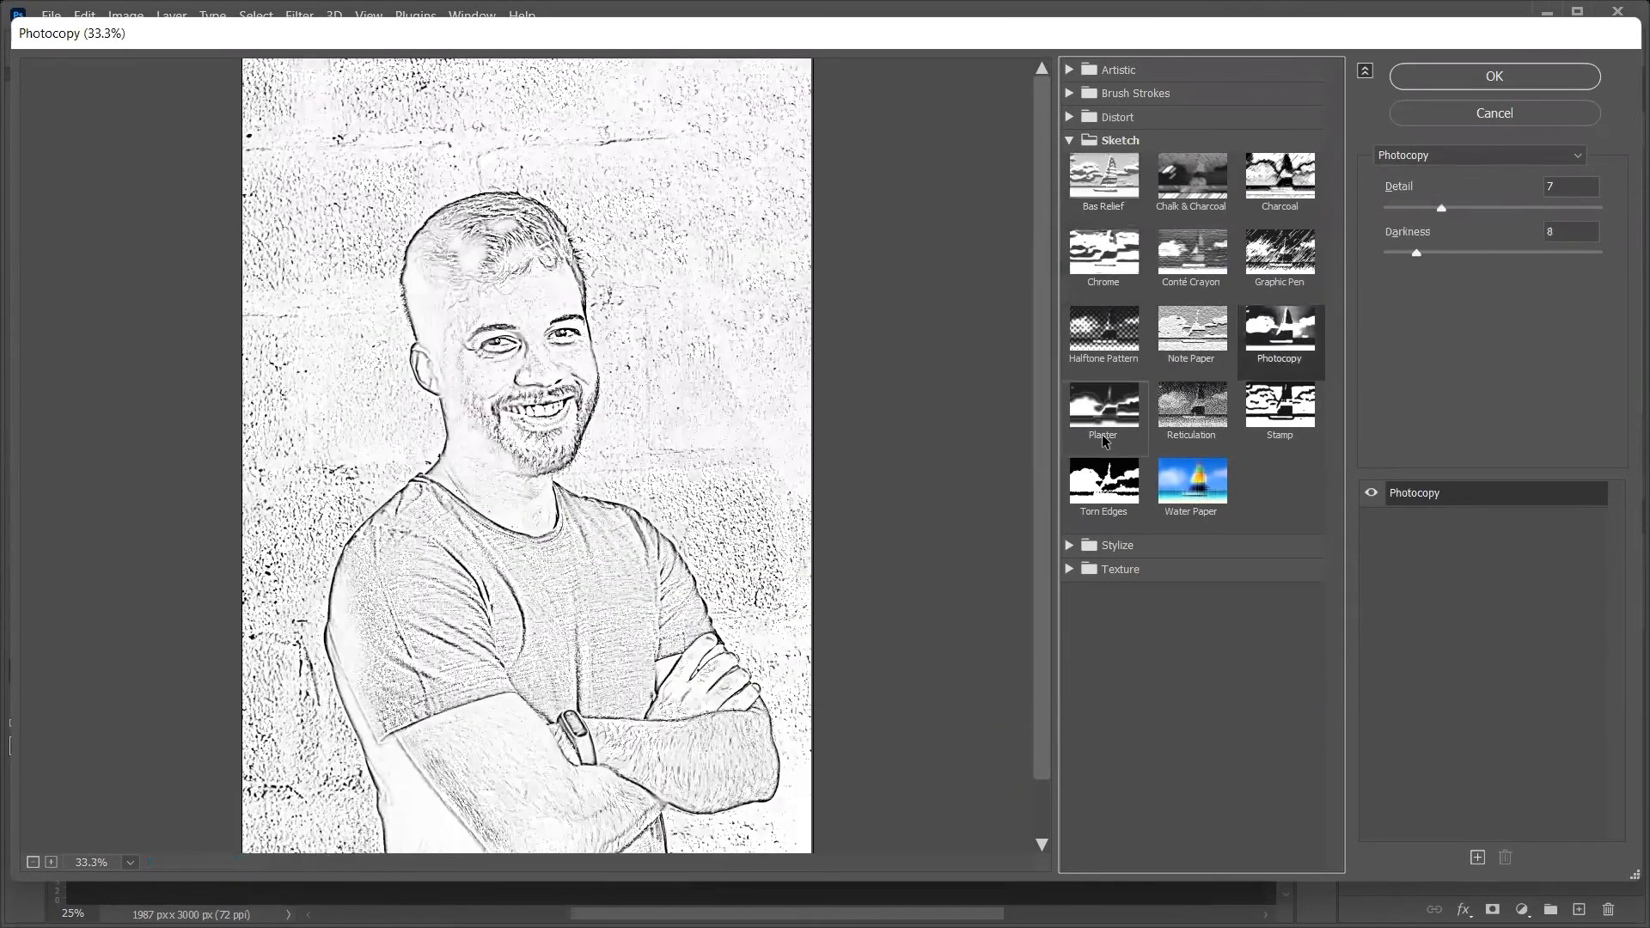
pyautogui.click(1102, 435)
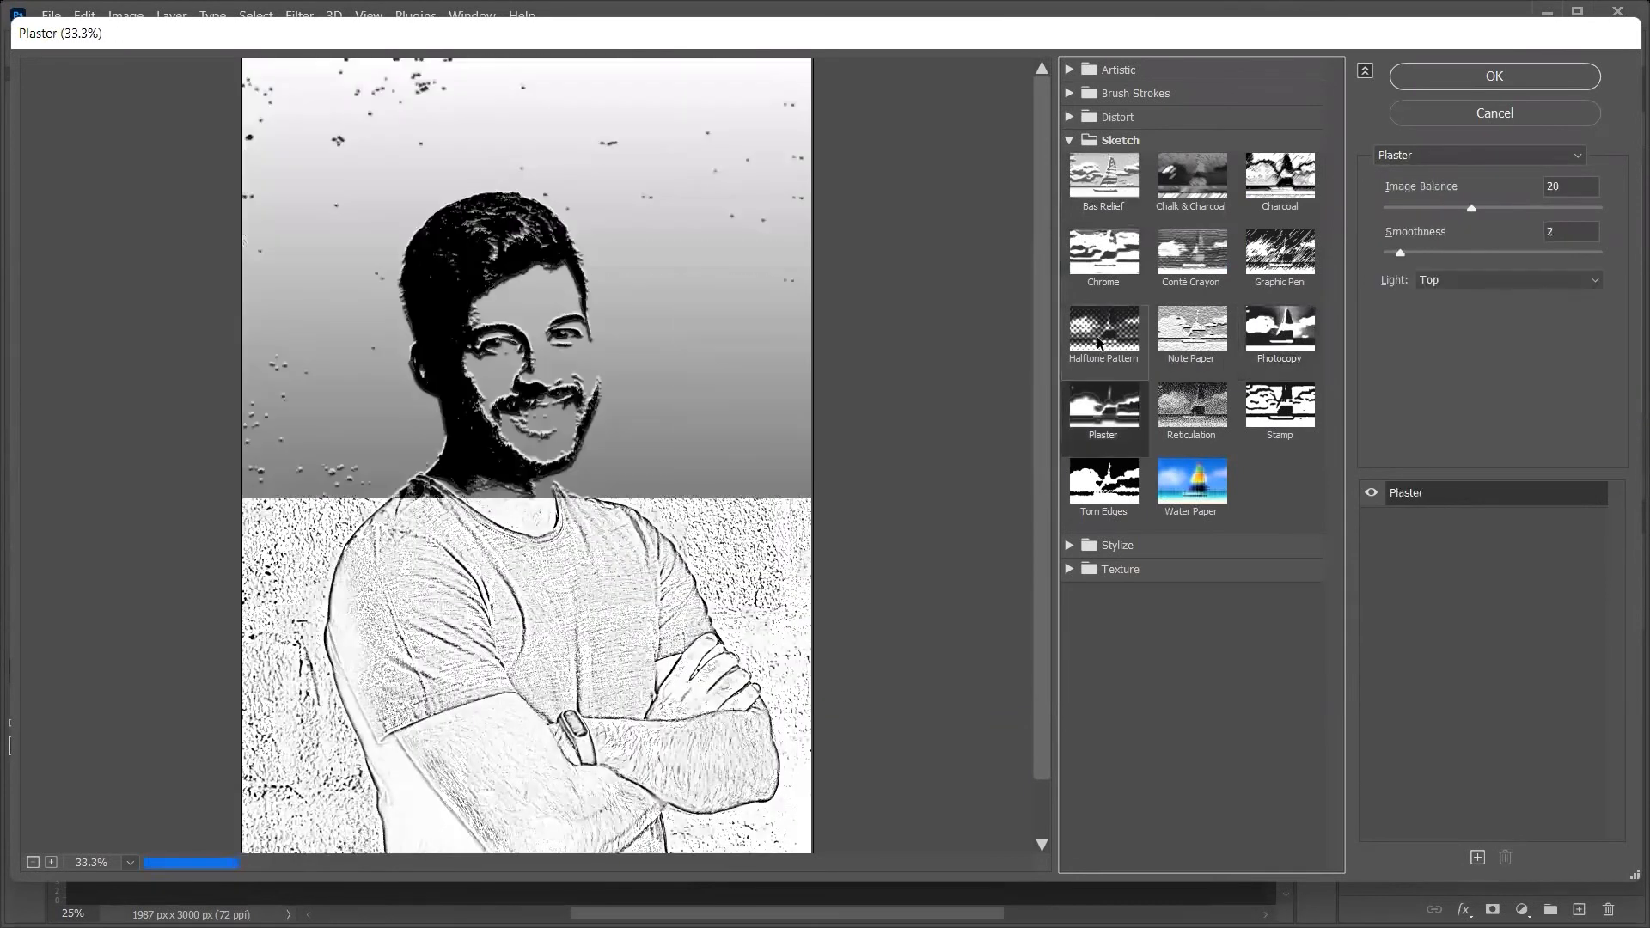
pyautogui.click(1070, 139)
# Preview the Glowing Edges filter from the Stylize category on the portrait
pyautogui.click(1072, 164)
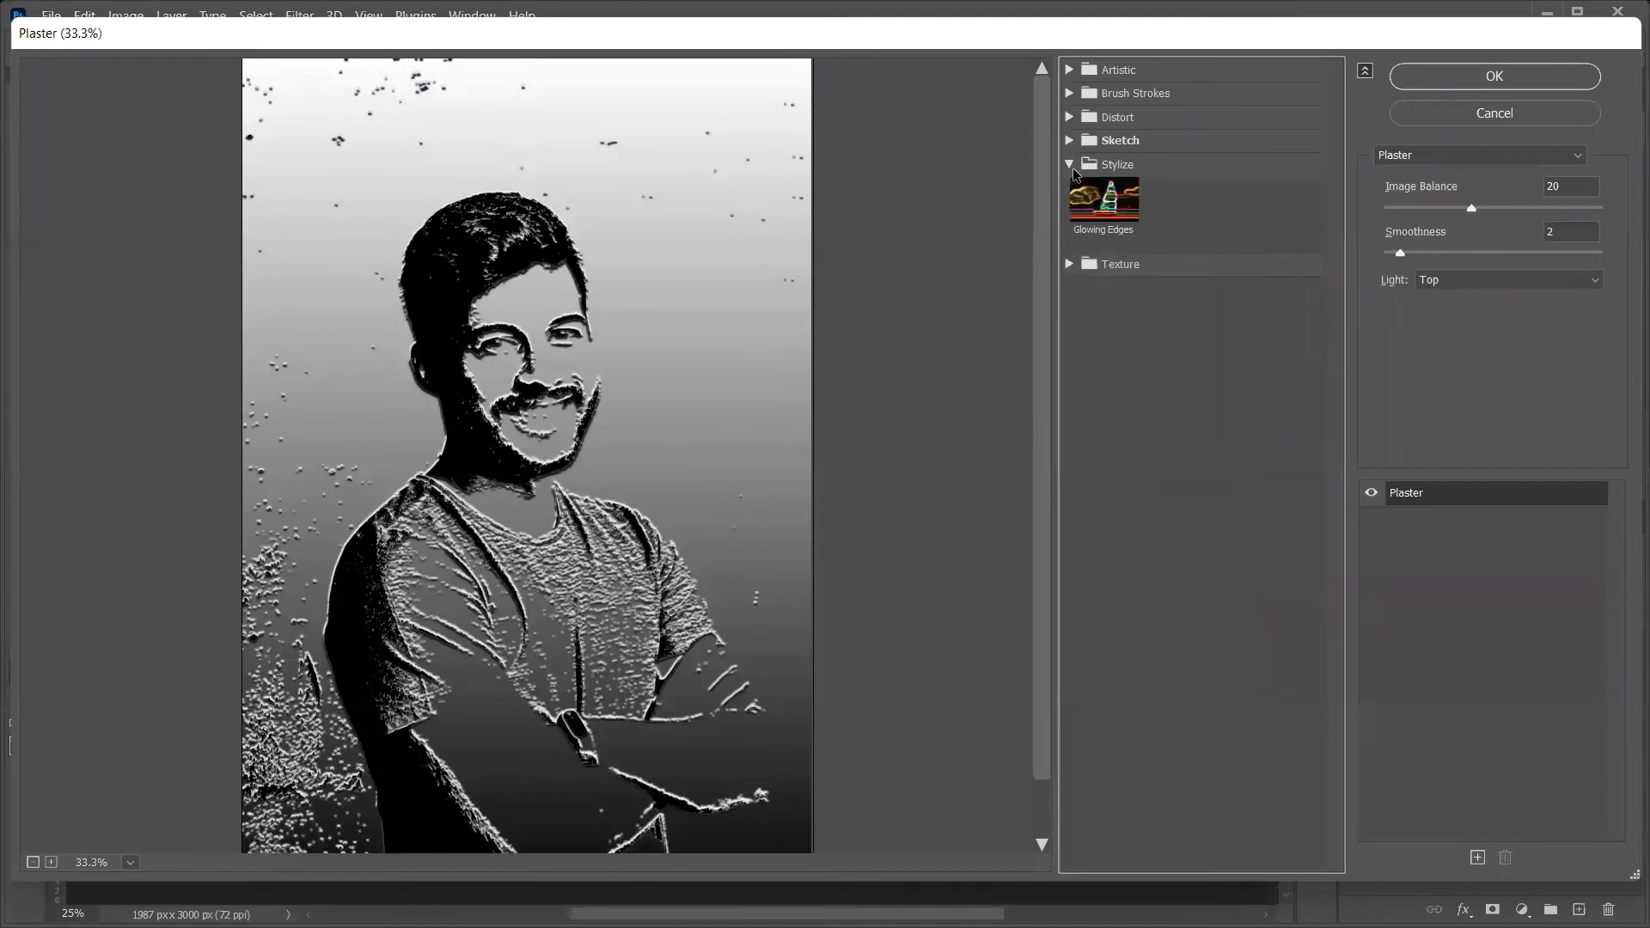
pyautogui.click(1100, 202)
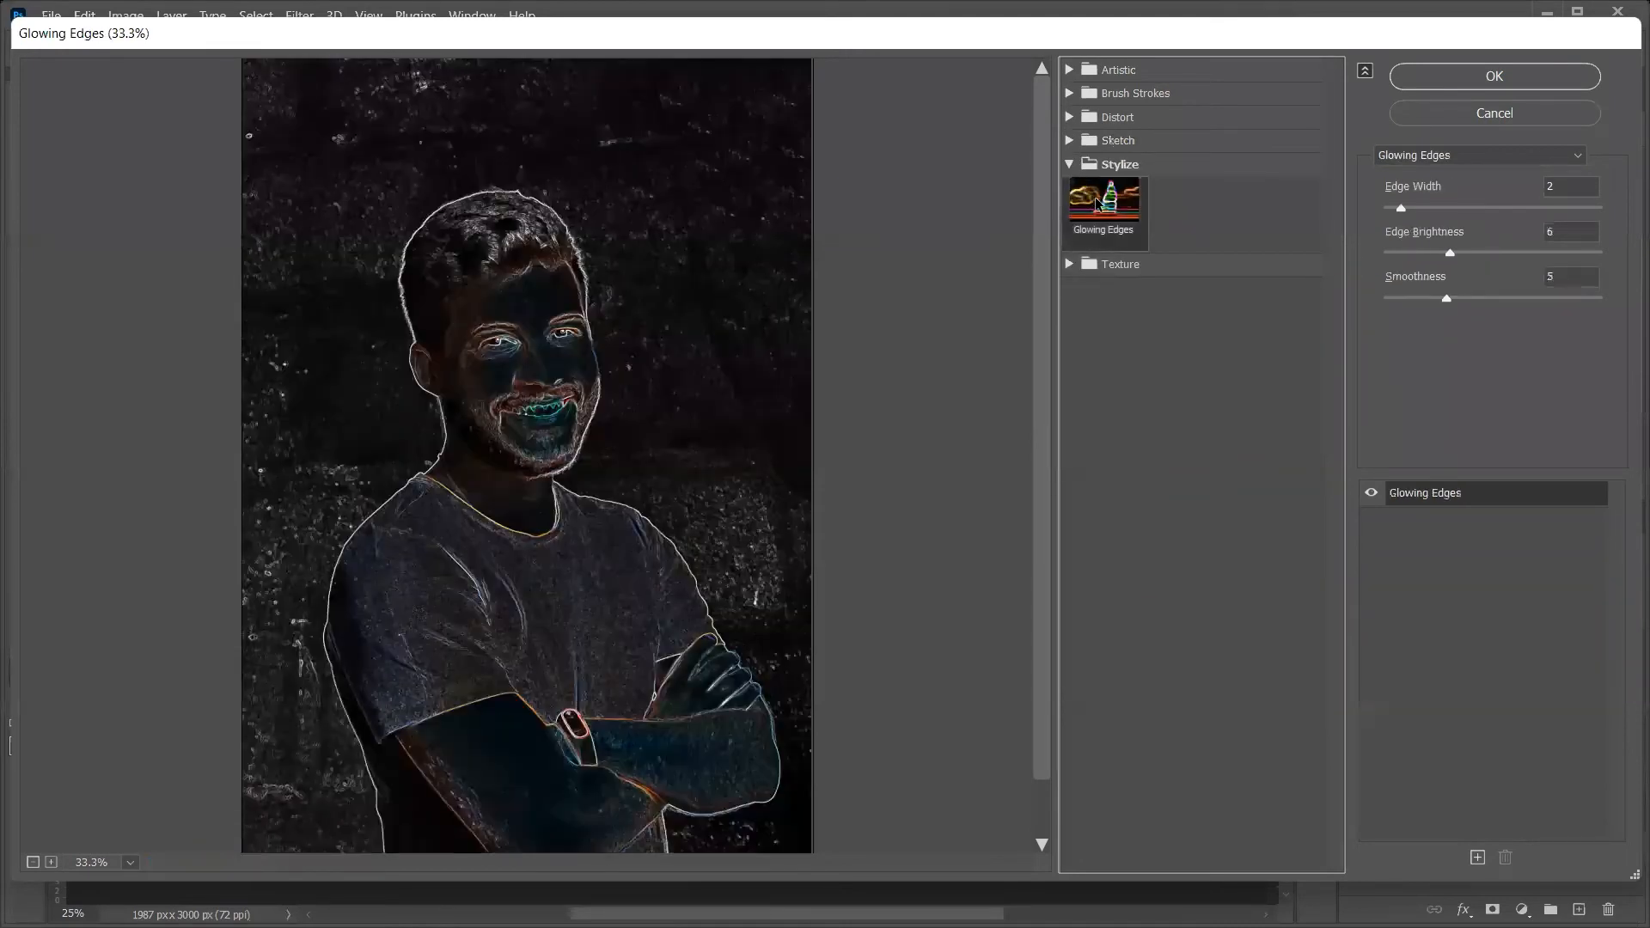
pyautogui.click(1071, 164)
# Preview the Craquelure texture filter, and try Mosaic Tiles with a tile size of 90
pyautogui.click(1070, 187)
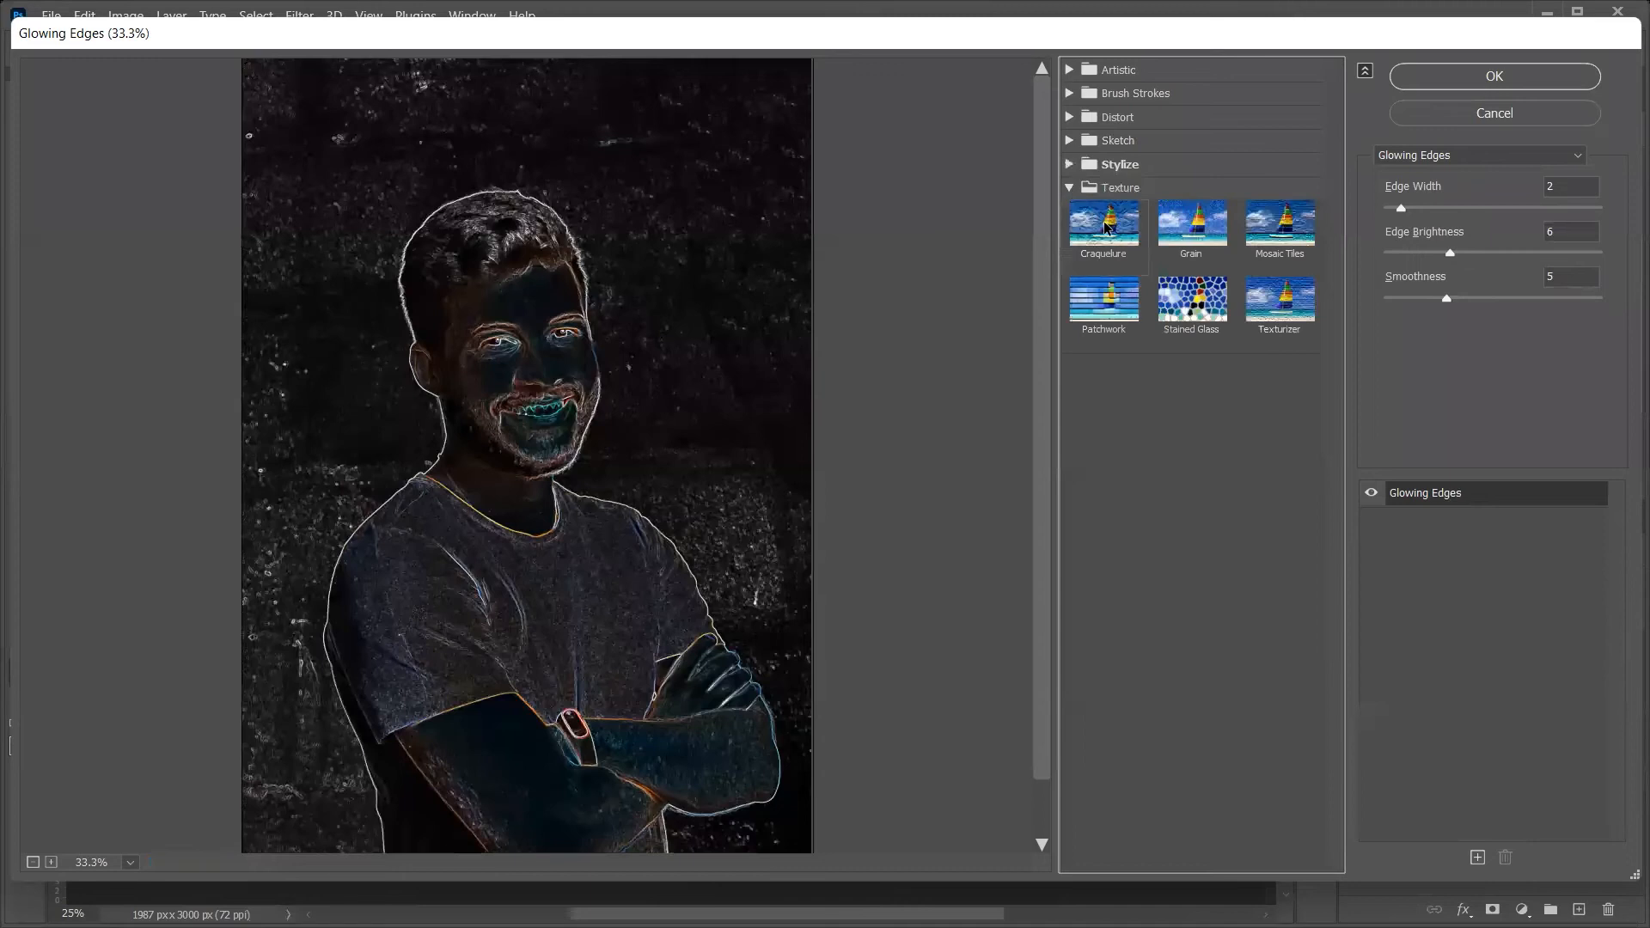
pyautogui.click(1113, 228)
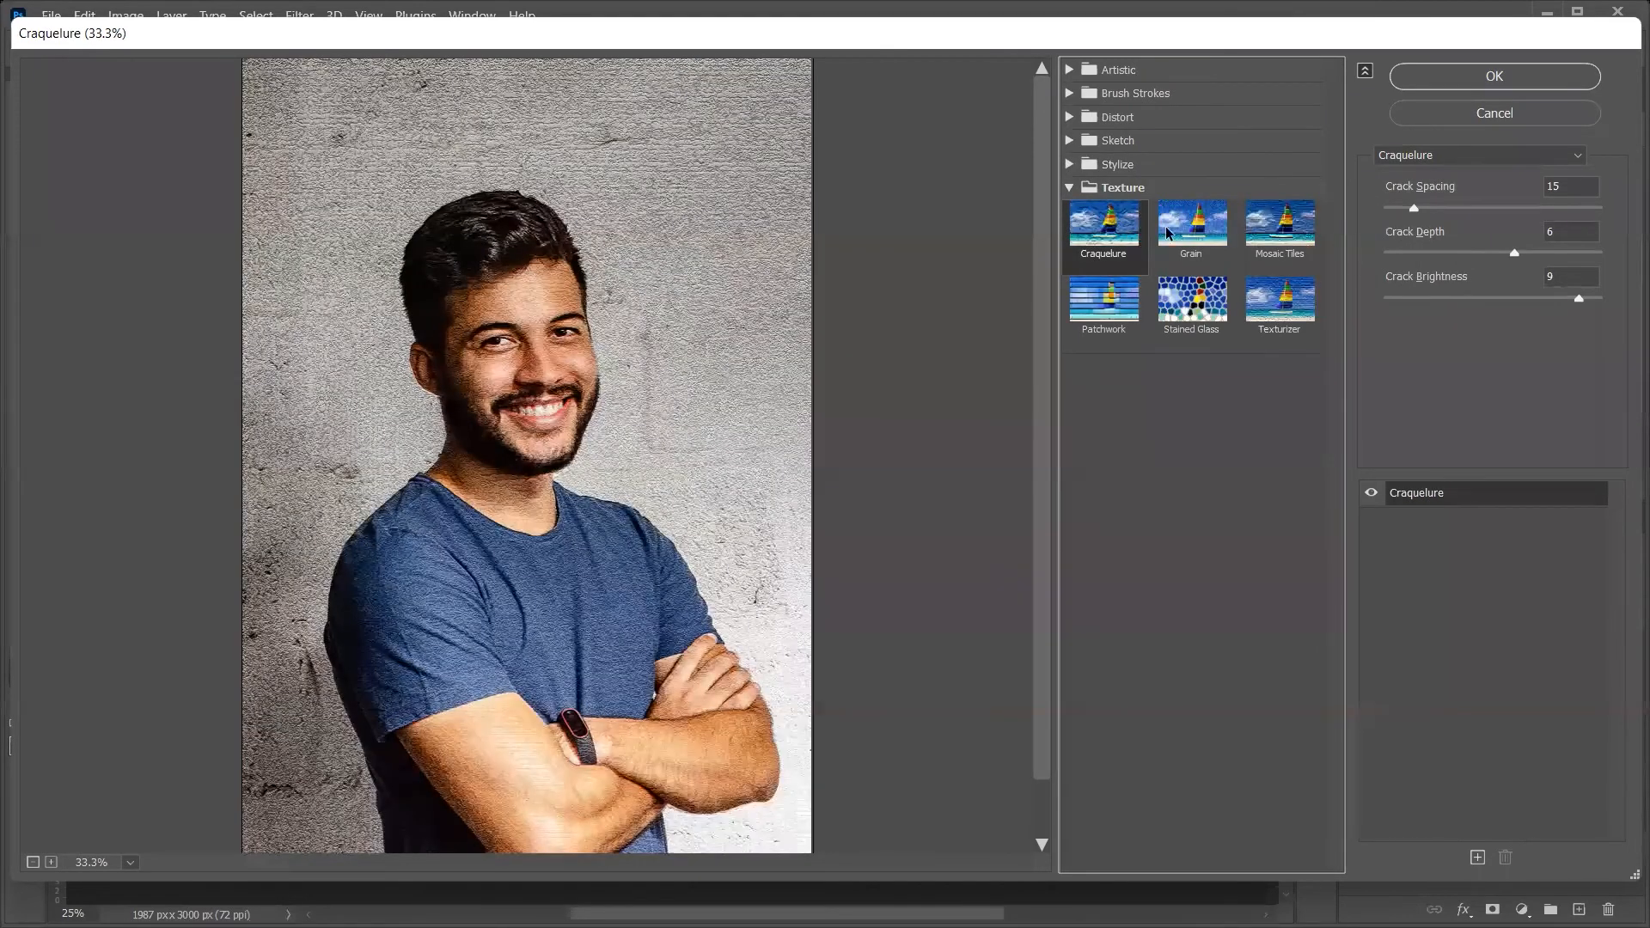
pyautogui.click(1285, 227)
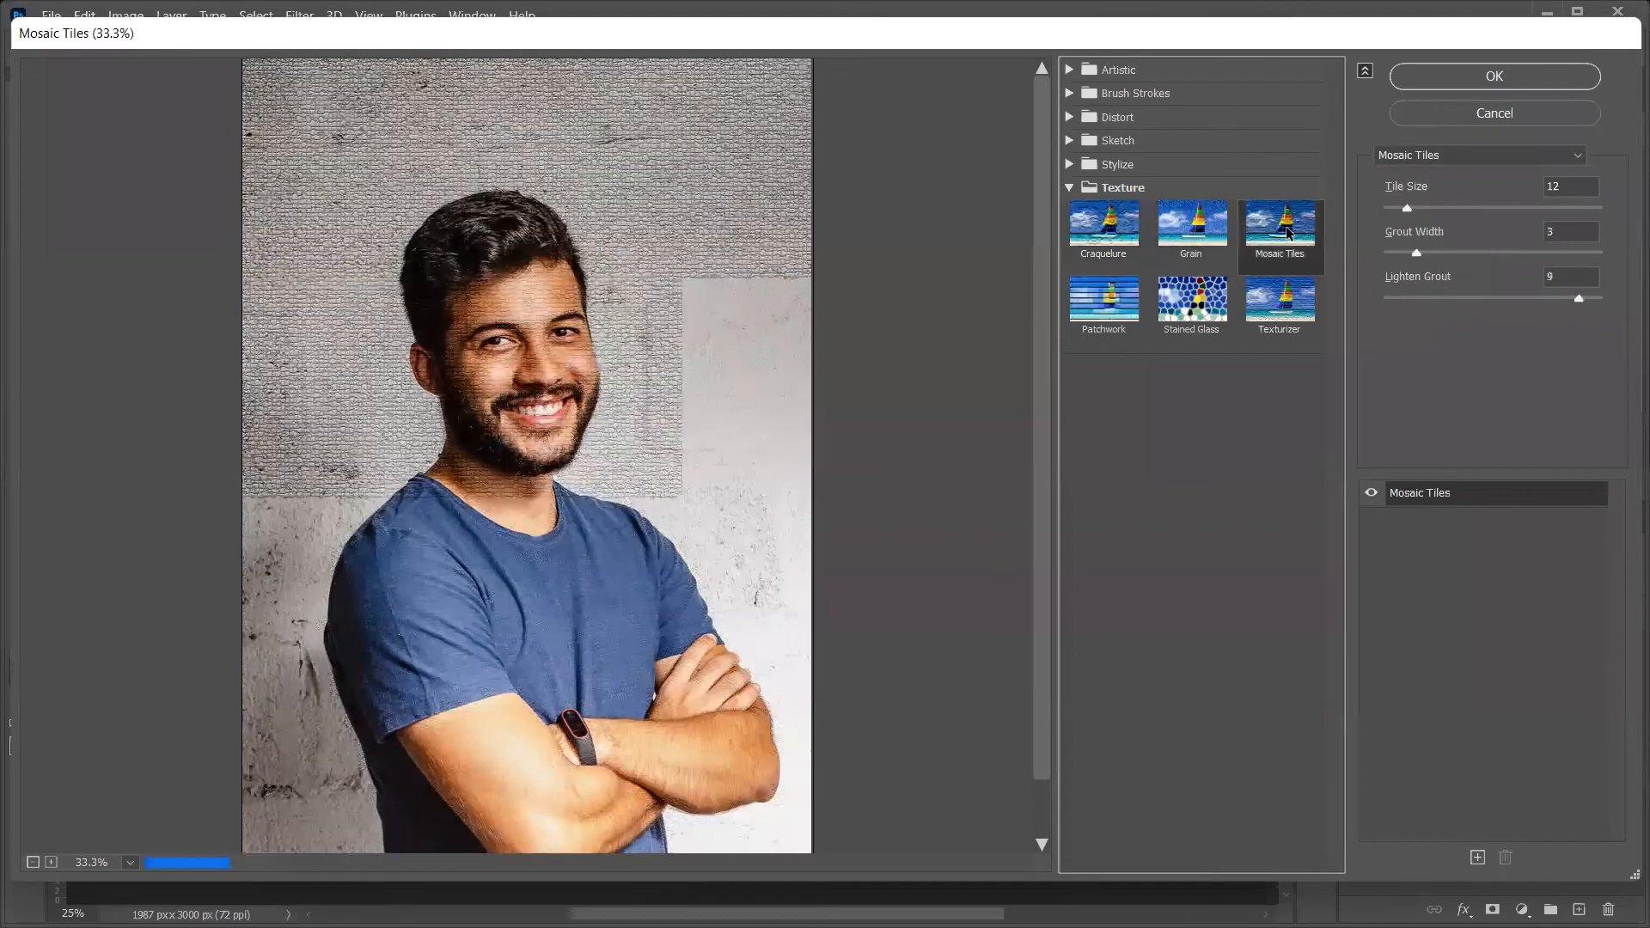
pyautogui.click(1483, 209)
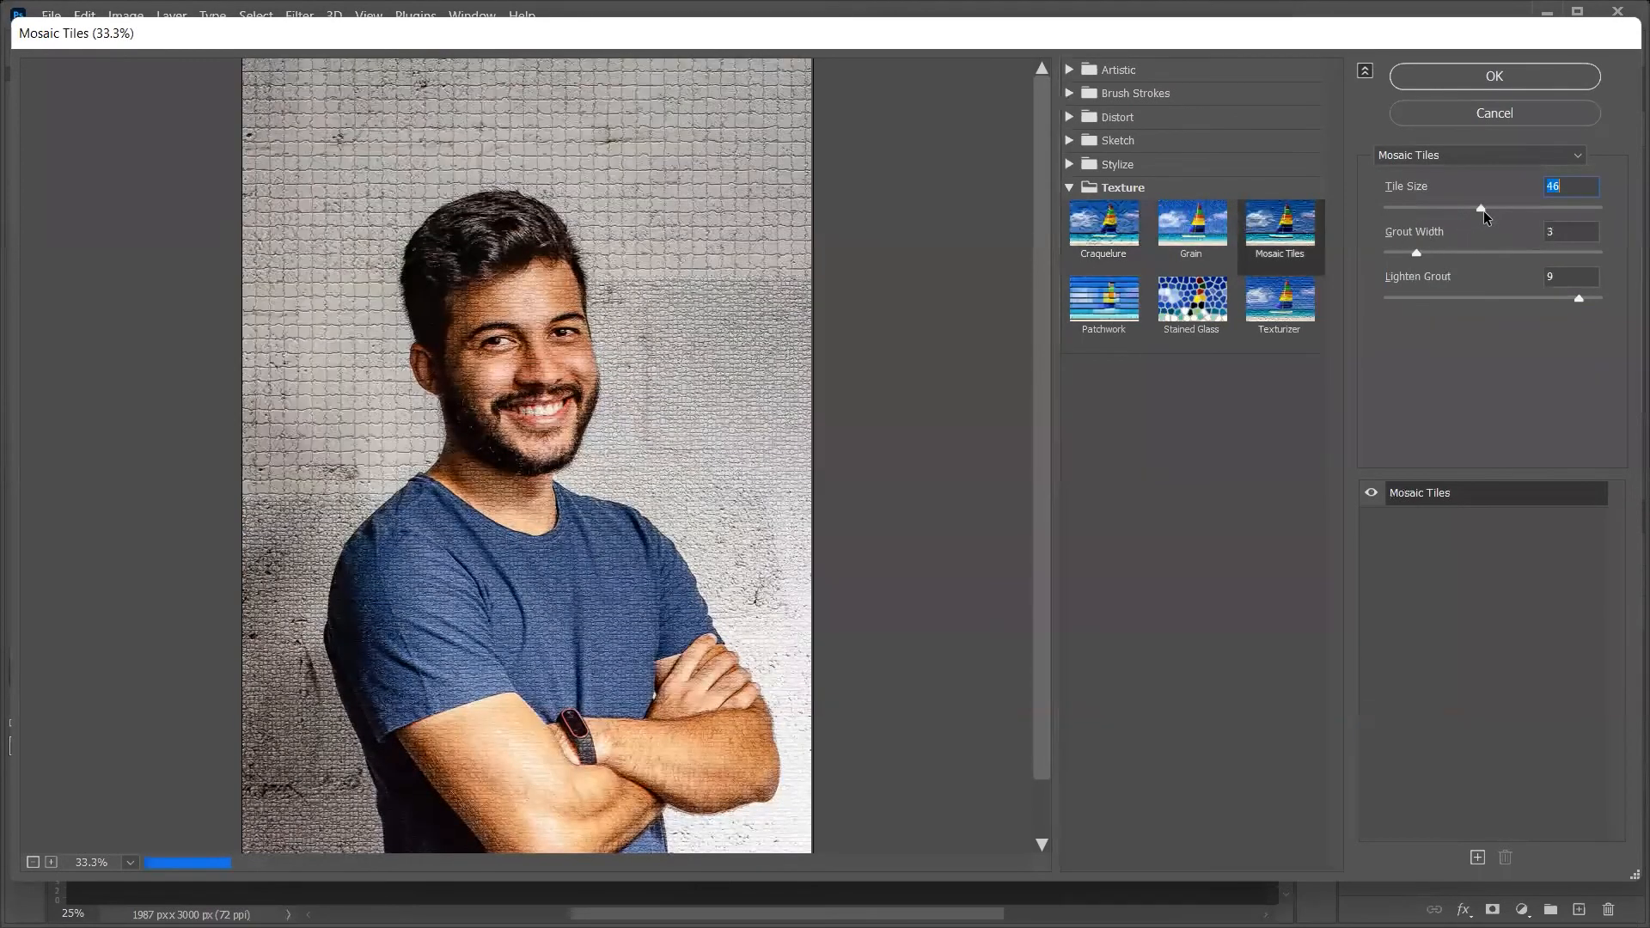
pyautogui.click(1544, 207)
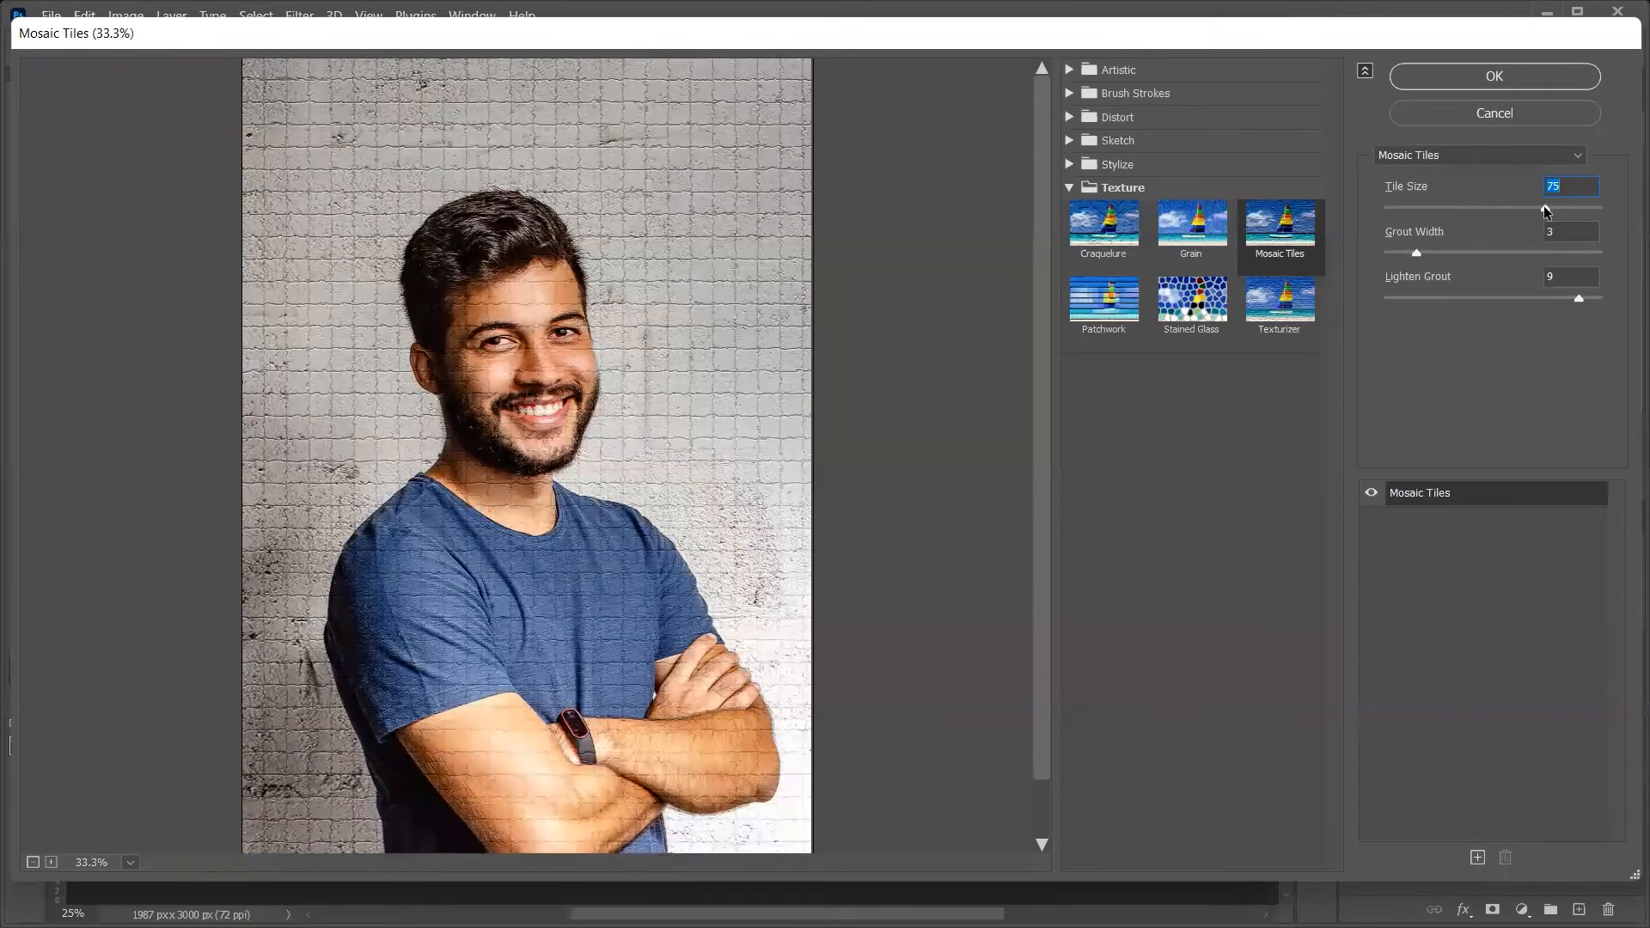
pyautogui.click(1579, 208)
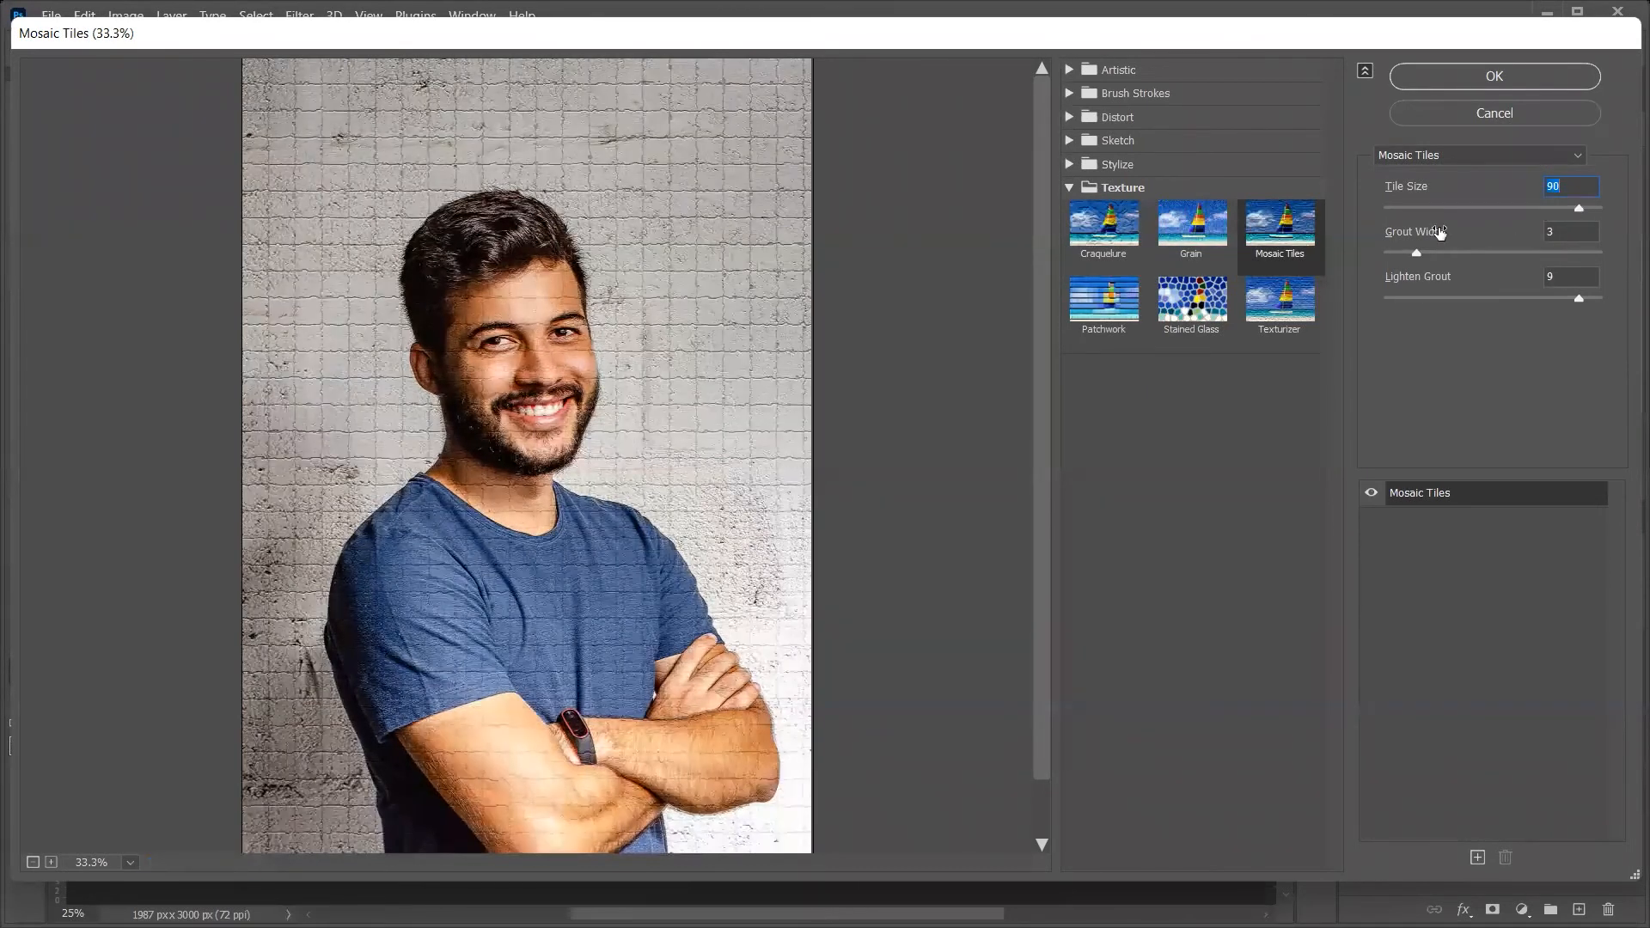
# Choose the Stained Glass texture filter, and set its cell size to 13 and border thickness to 10
pyautogui.click(1166, 301)
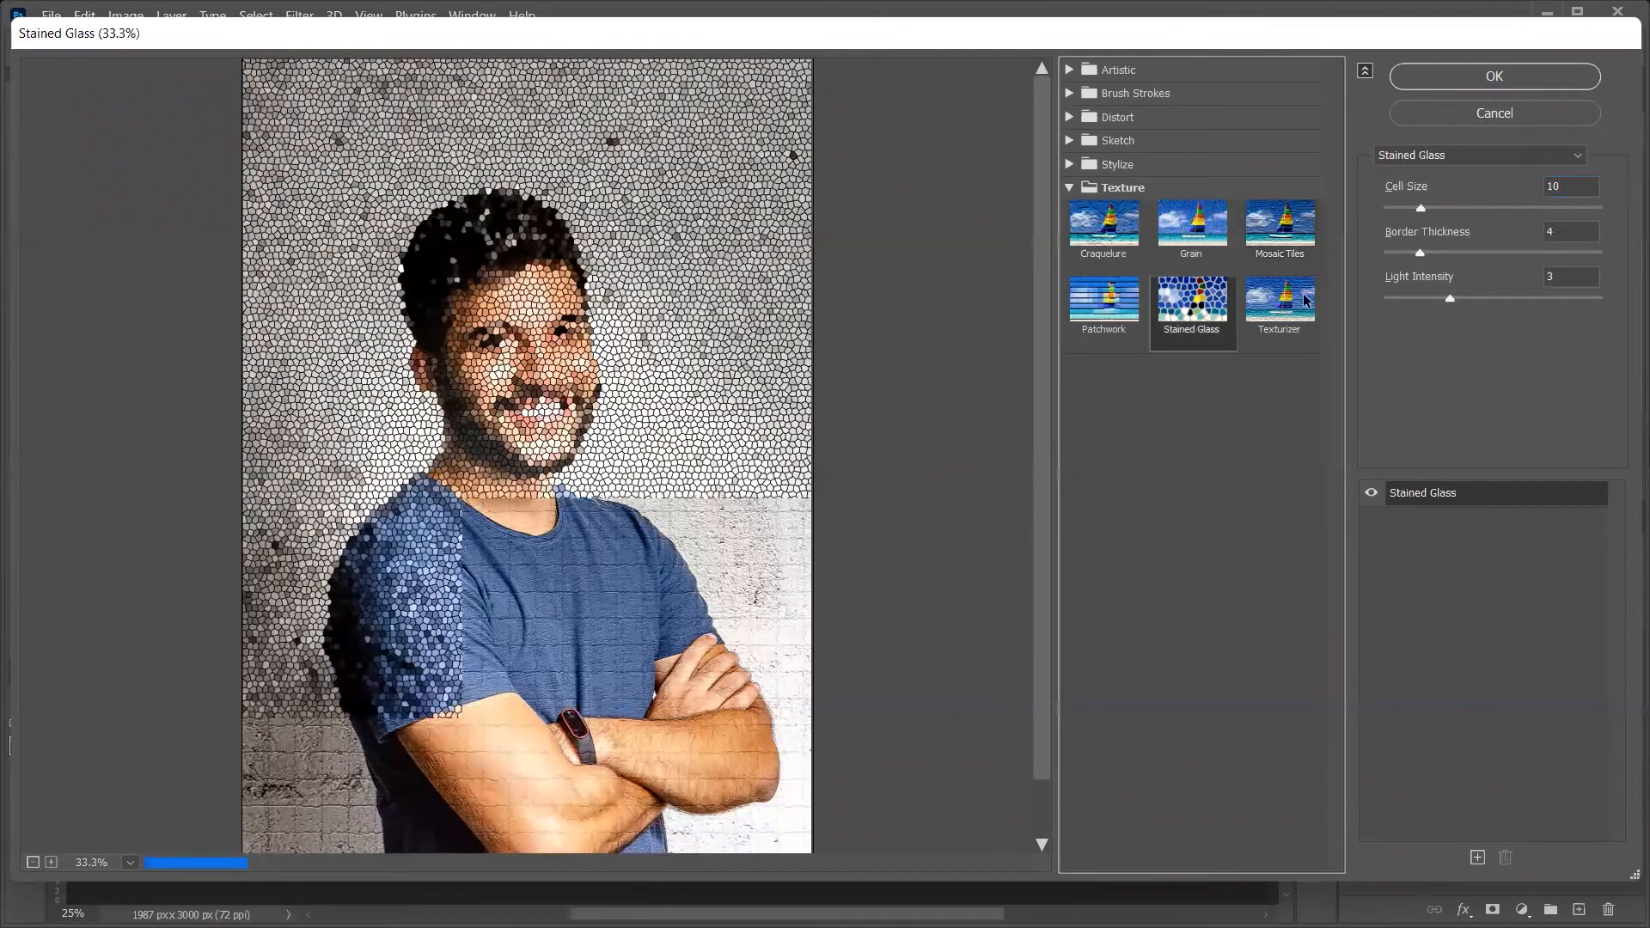
pyautogui.click(1493, 207)
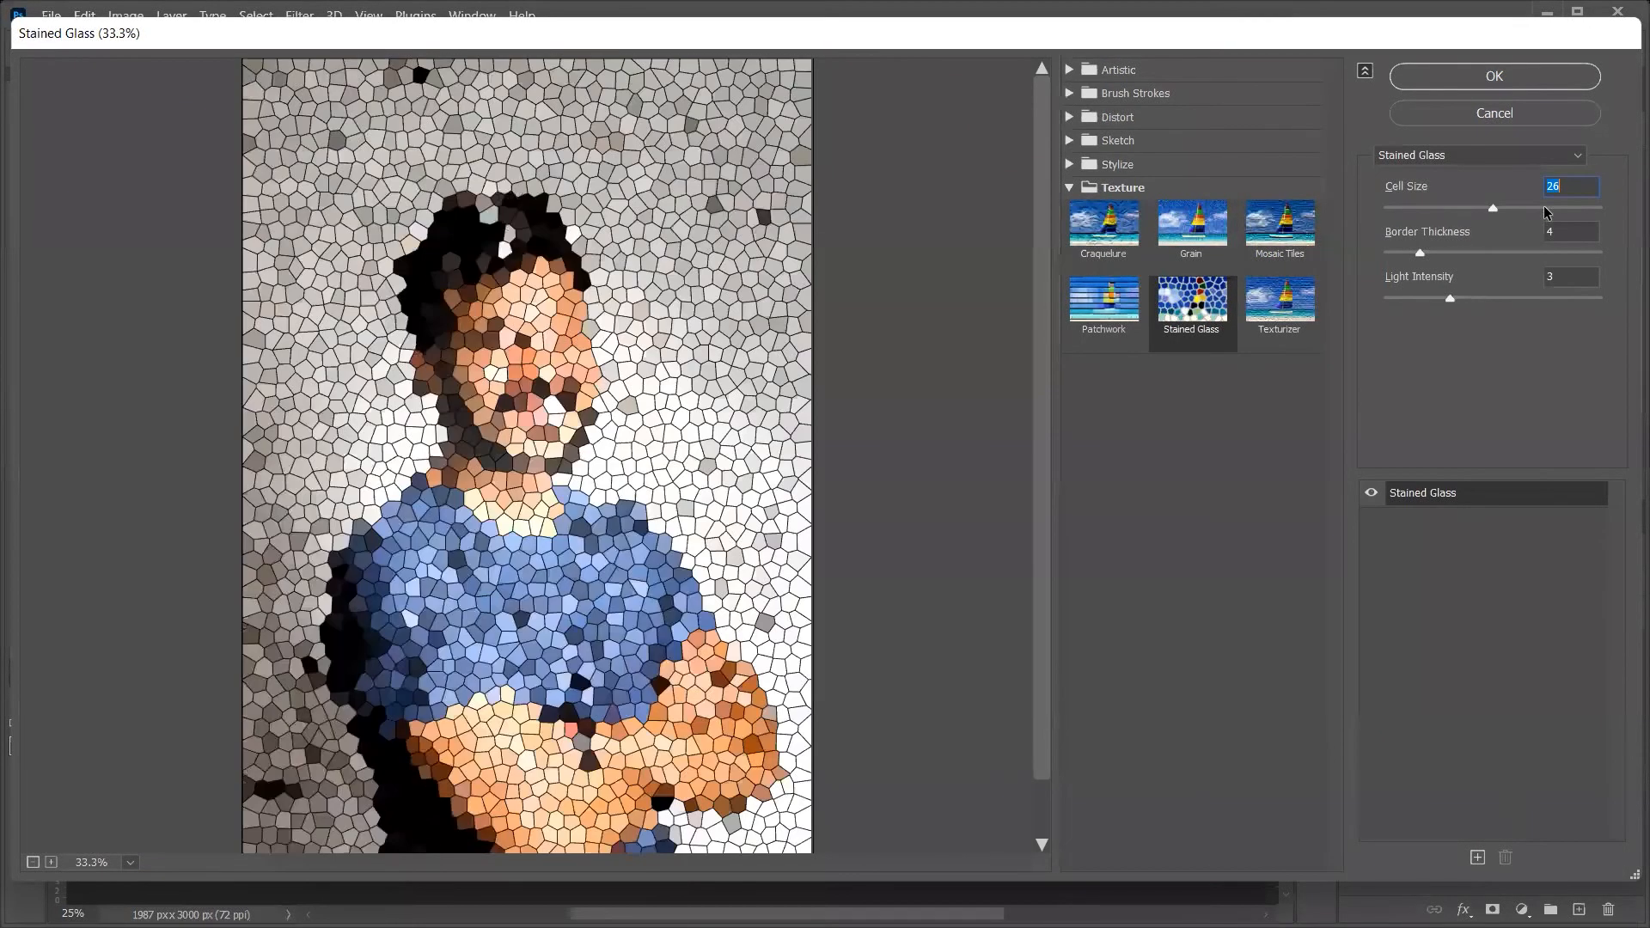
pyautogui.click(1544, 208)
pyautogui.click(1453, 207)
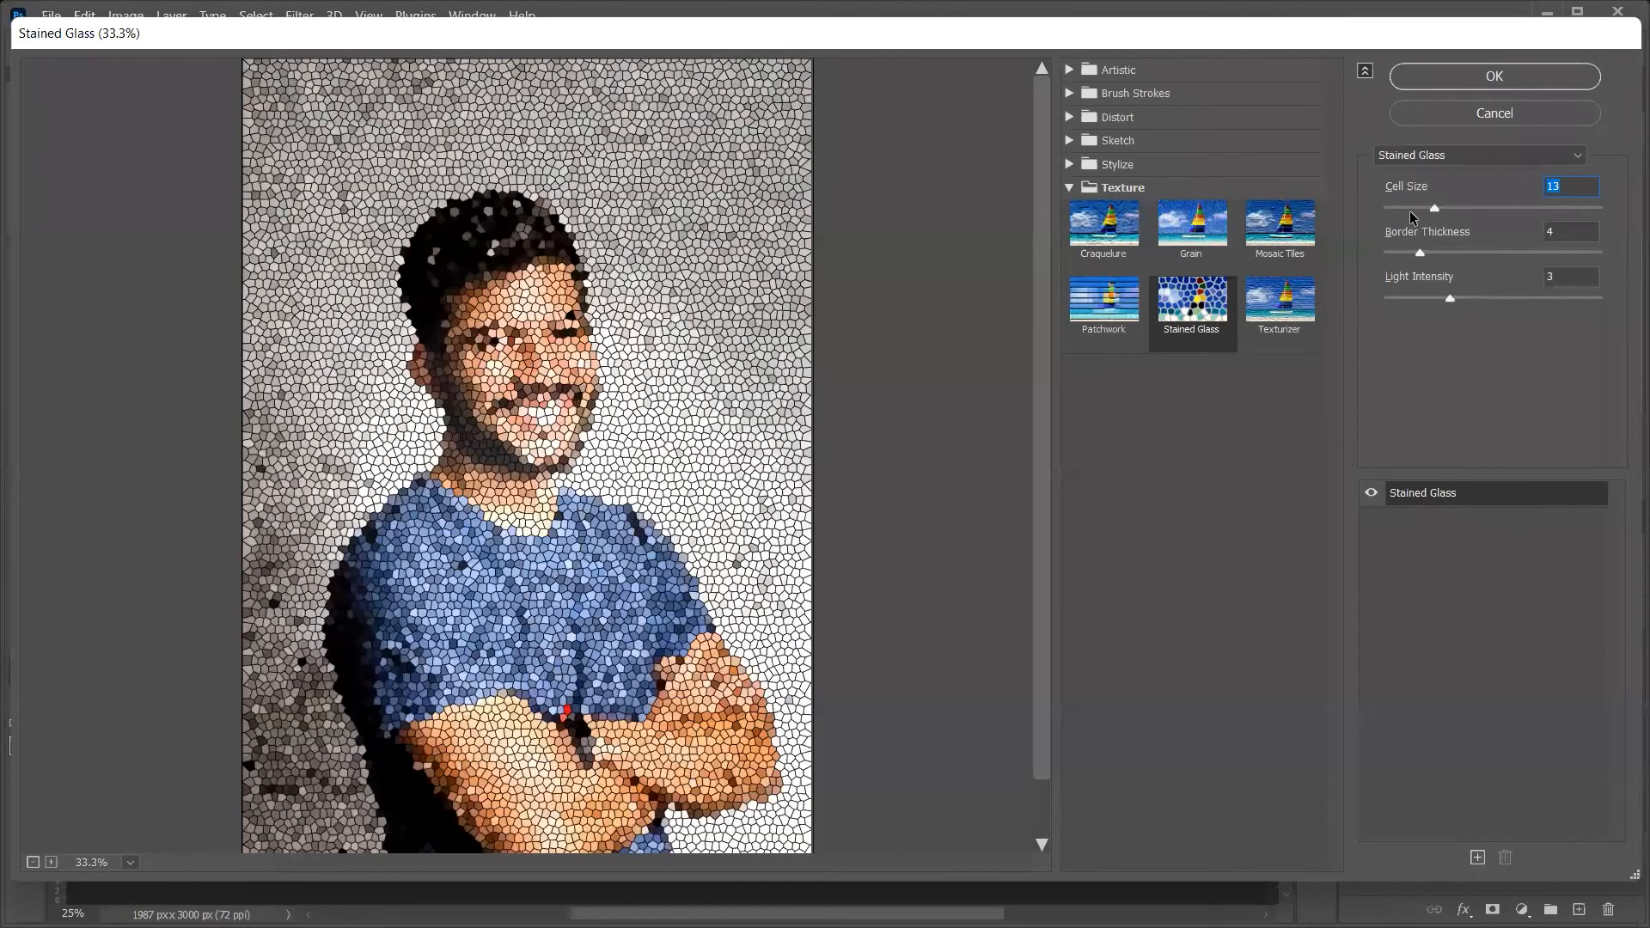
pyautogui.click(1498, 253)
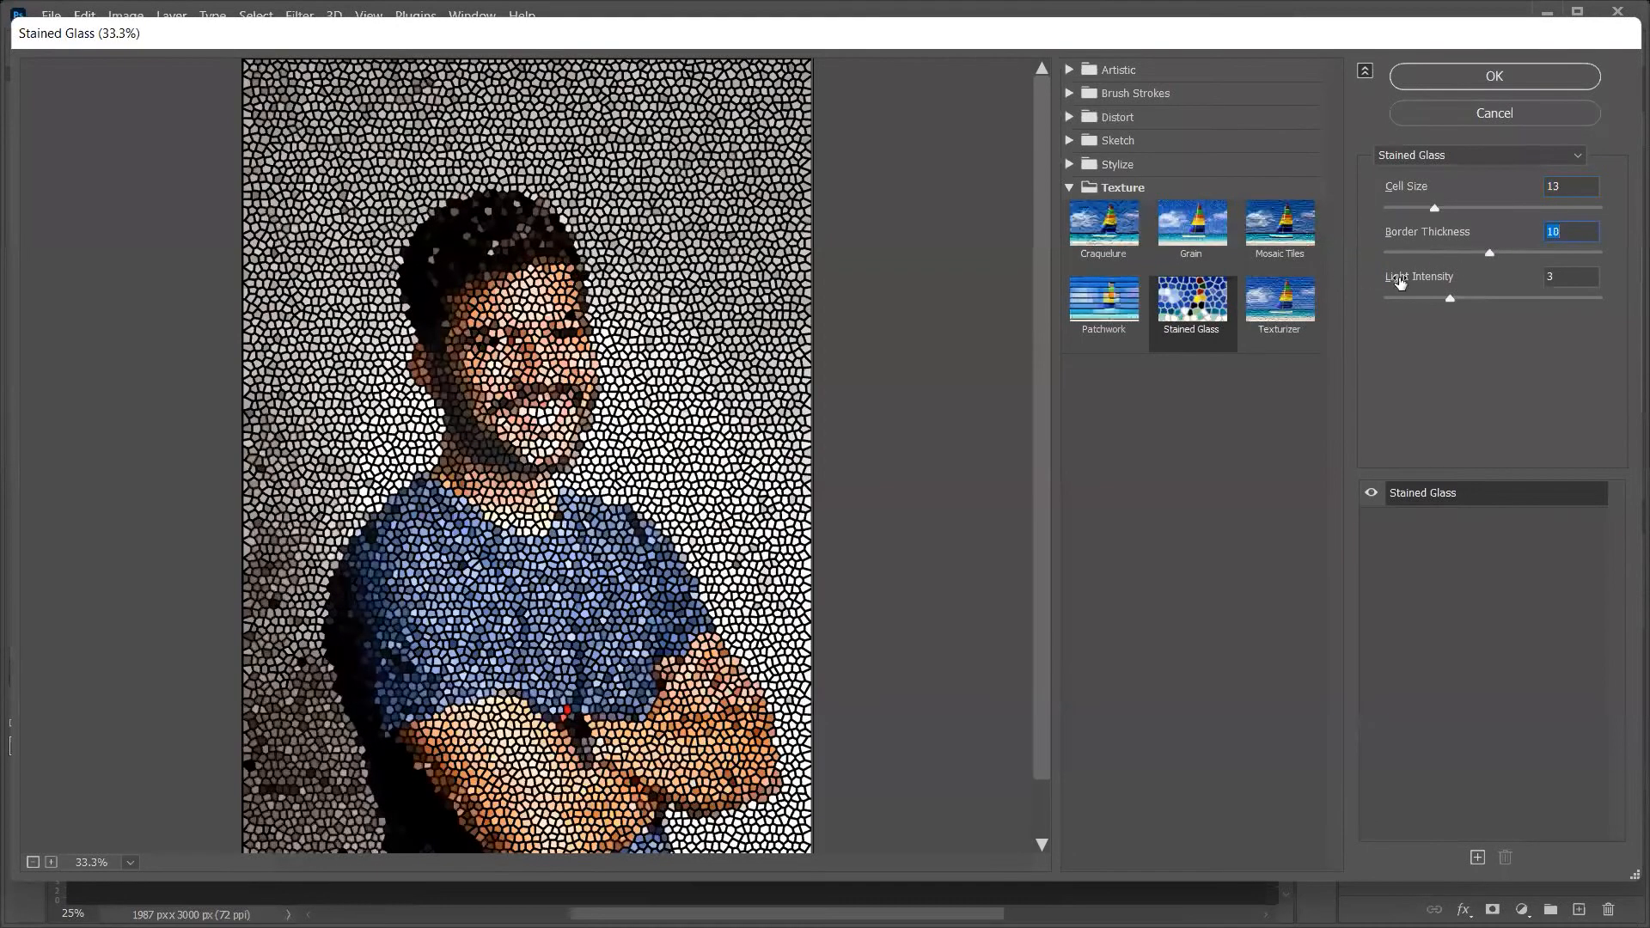
# Set the Stained Glass filter's border thickness to 1, light intensity to 1 and cell size to 22
pyautogui.write('1')
pyautogui.click(1443, 298)
pyautogui.click(1403, 300)
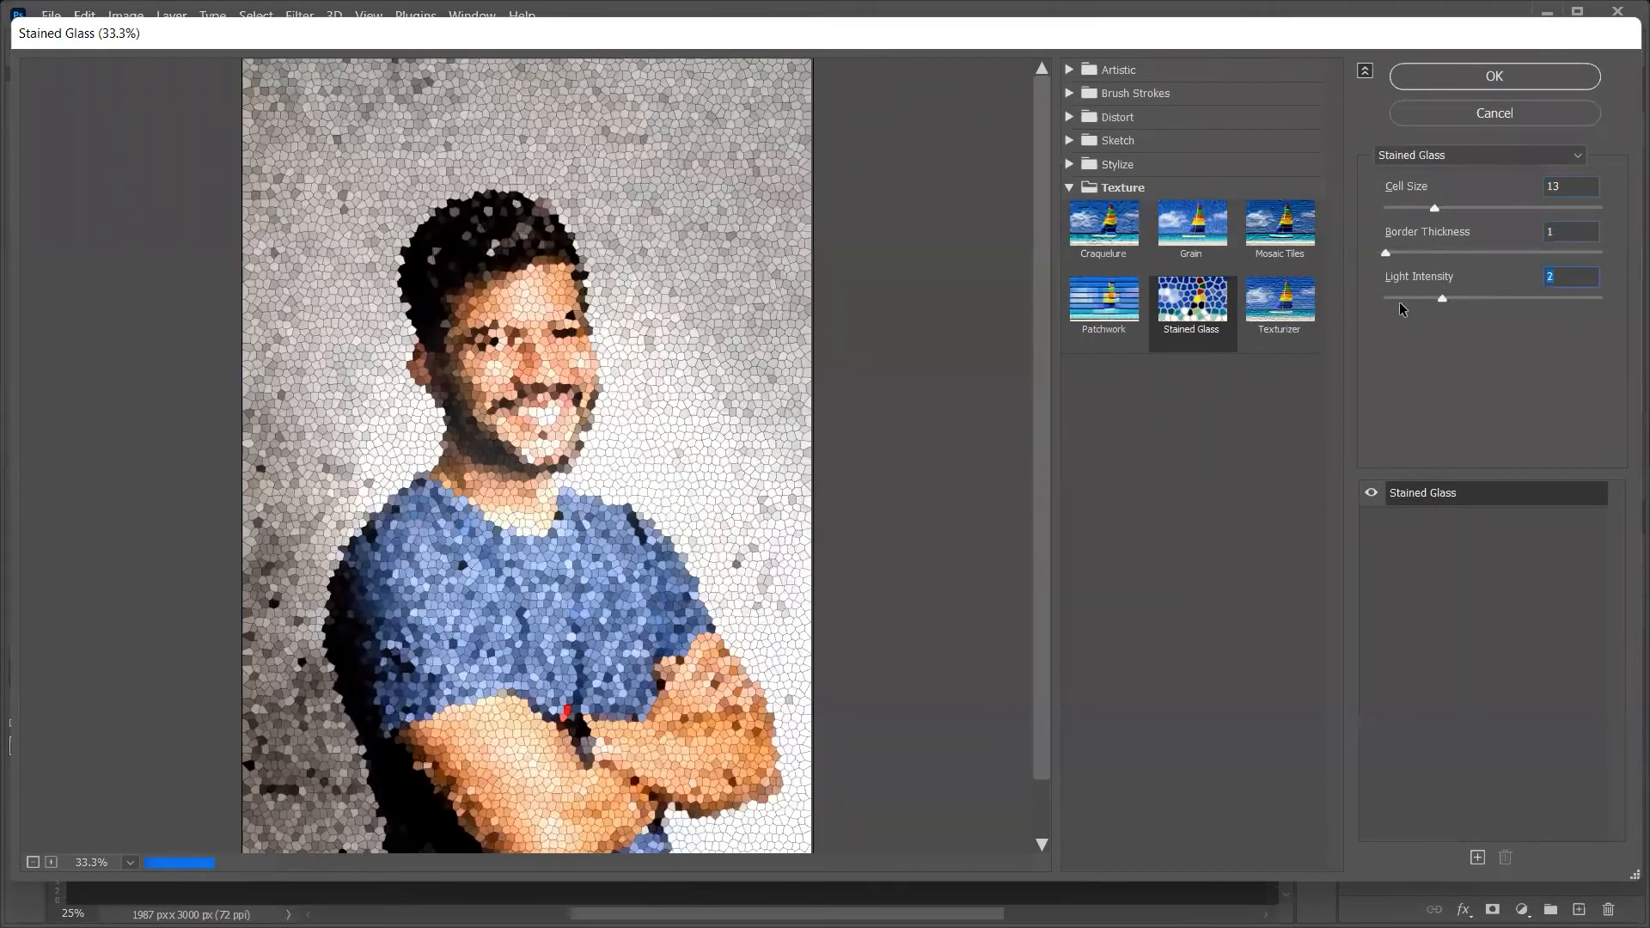
pyautogui.click(1473, 206)
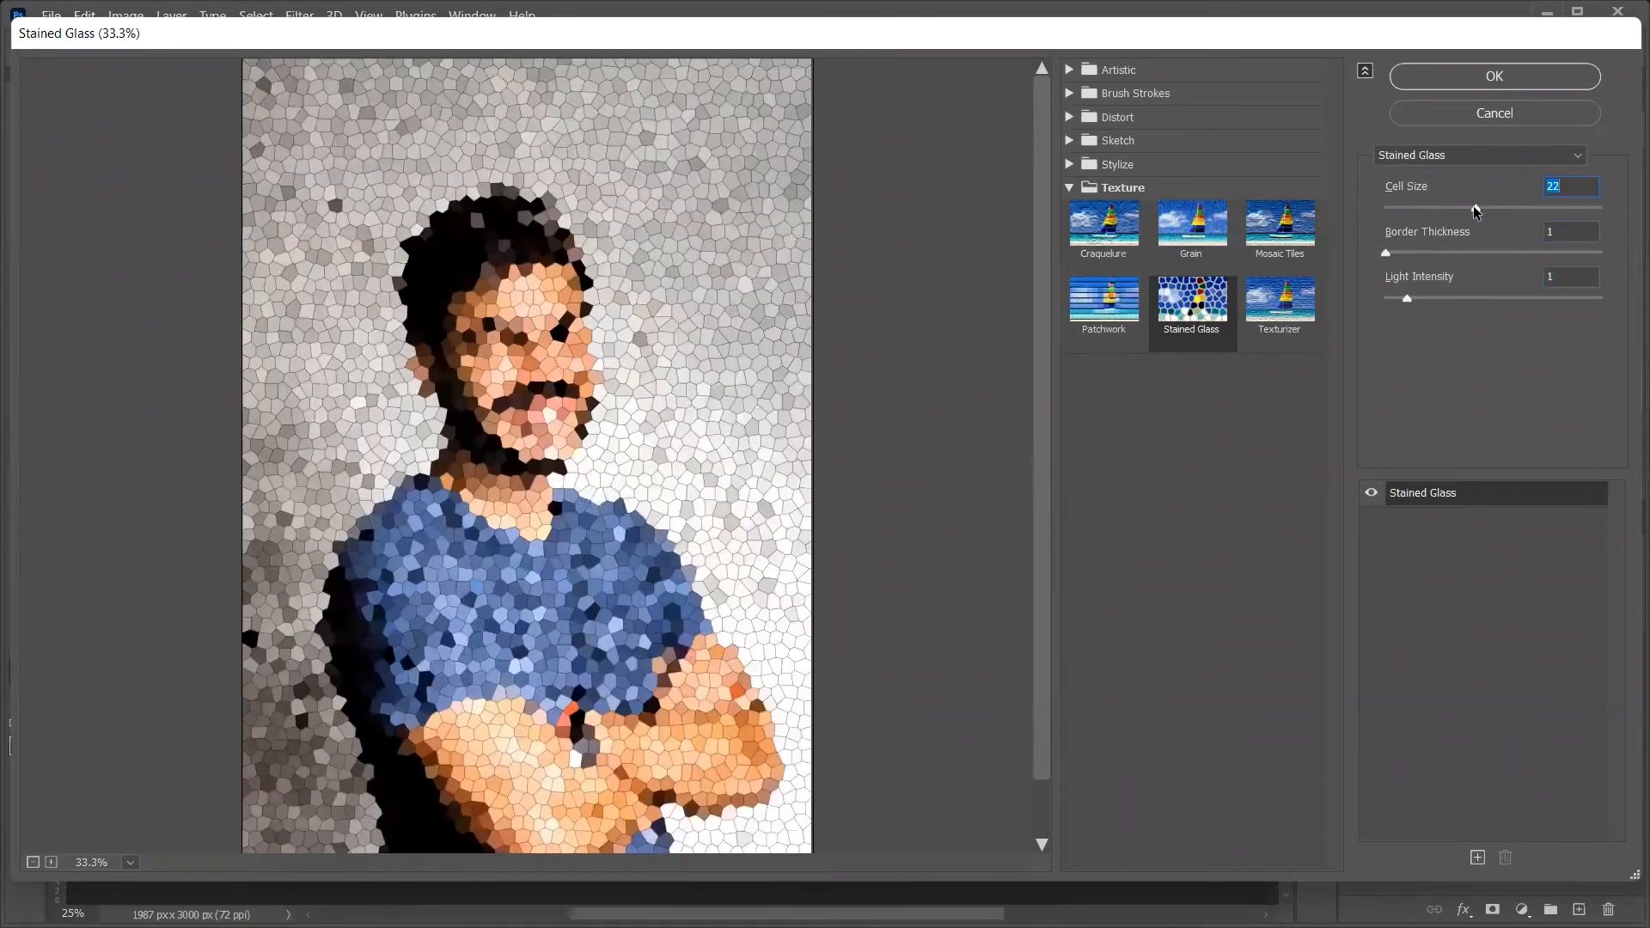
# Preview the Texturizer, Grain and Craquelure texture filters on the portrait
pyautogui.click(1293, 323)
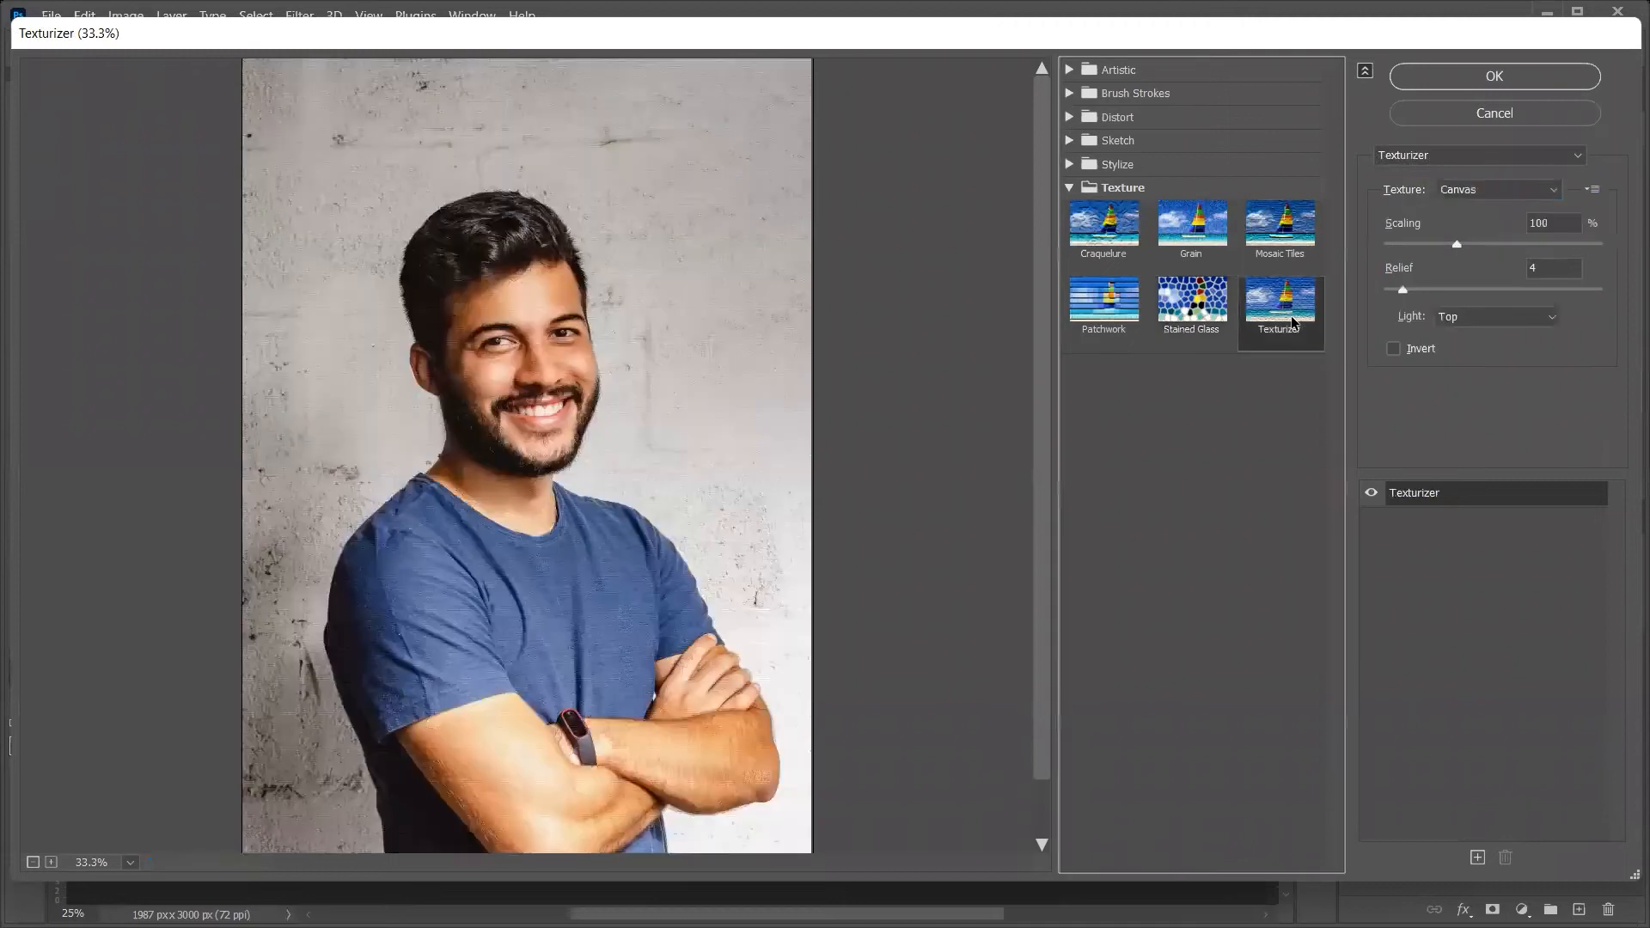
pyautogui.click(1212, 239)
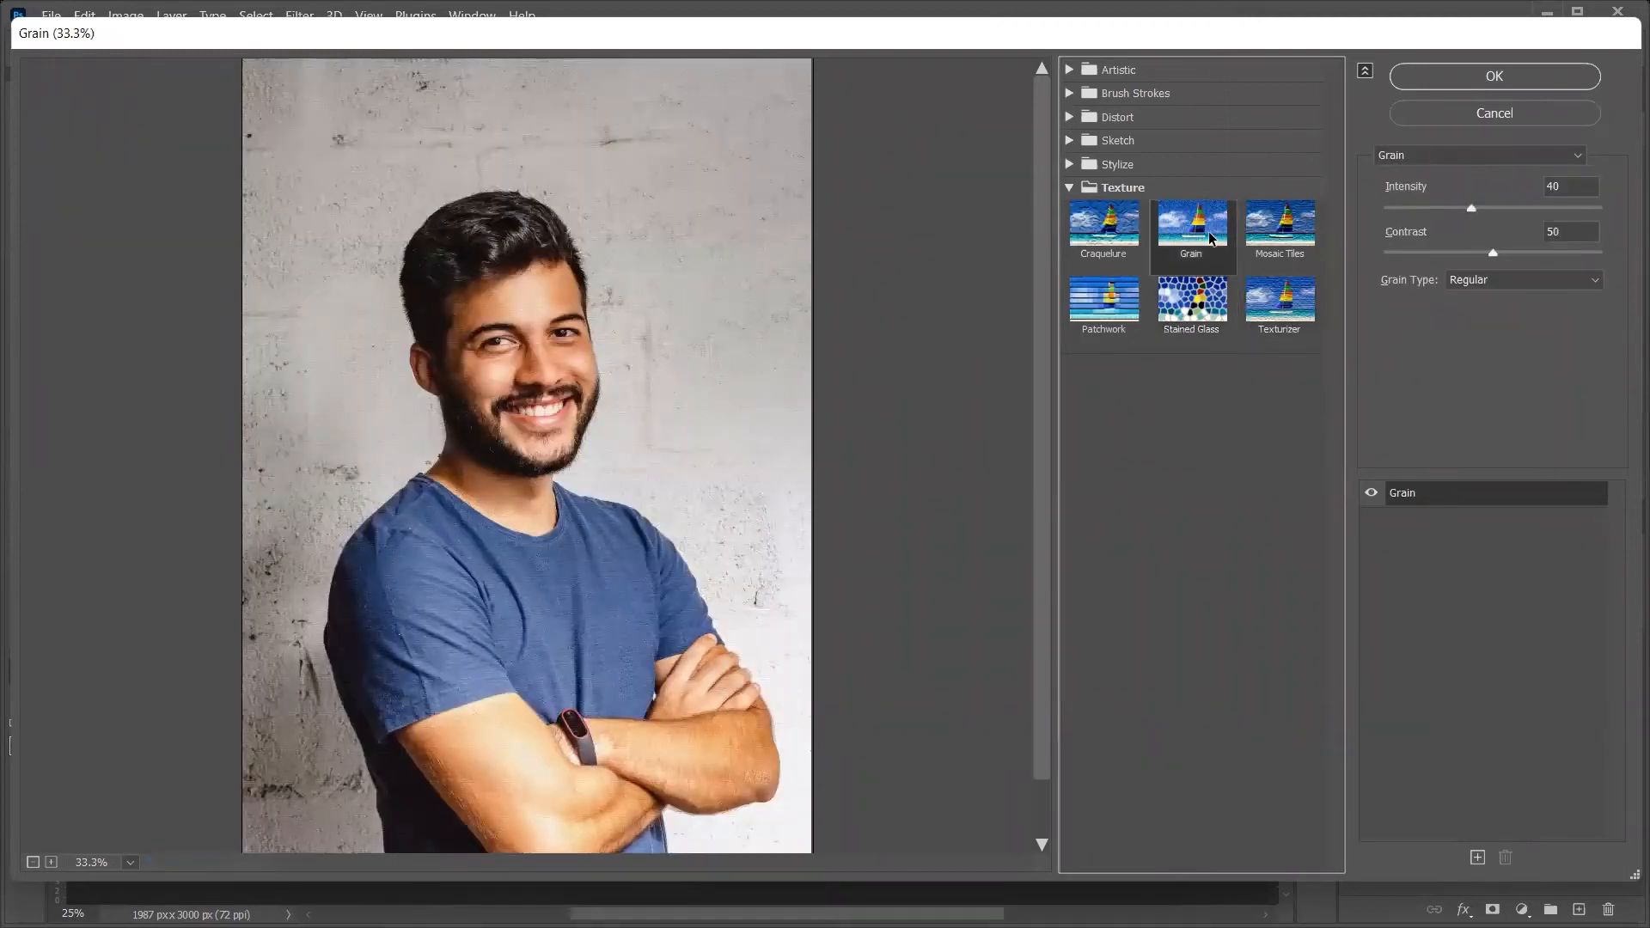
pyautogui.click(1106, 228)
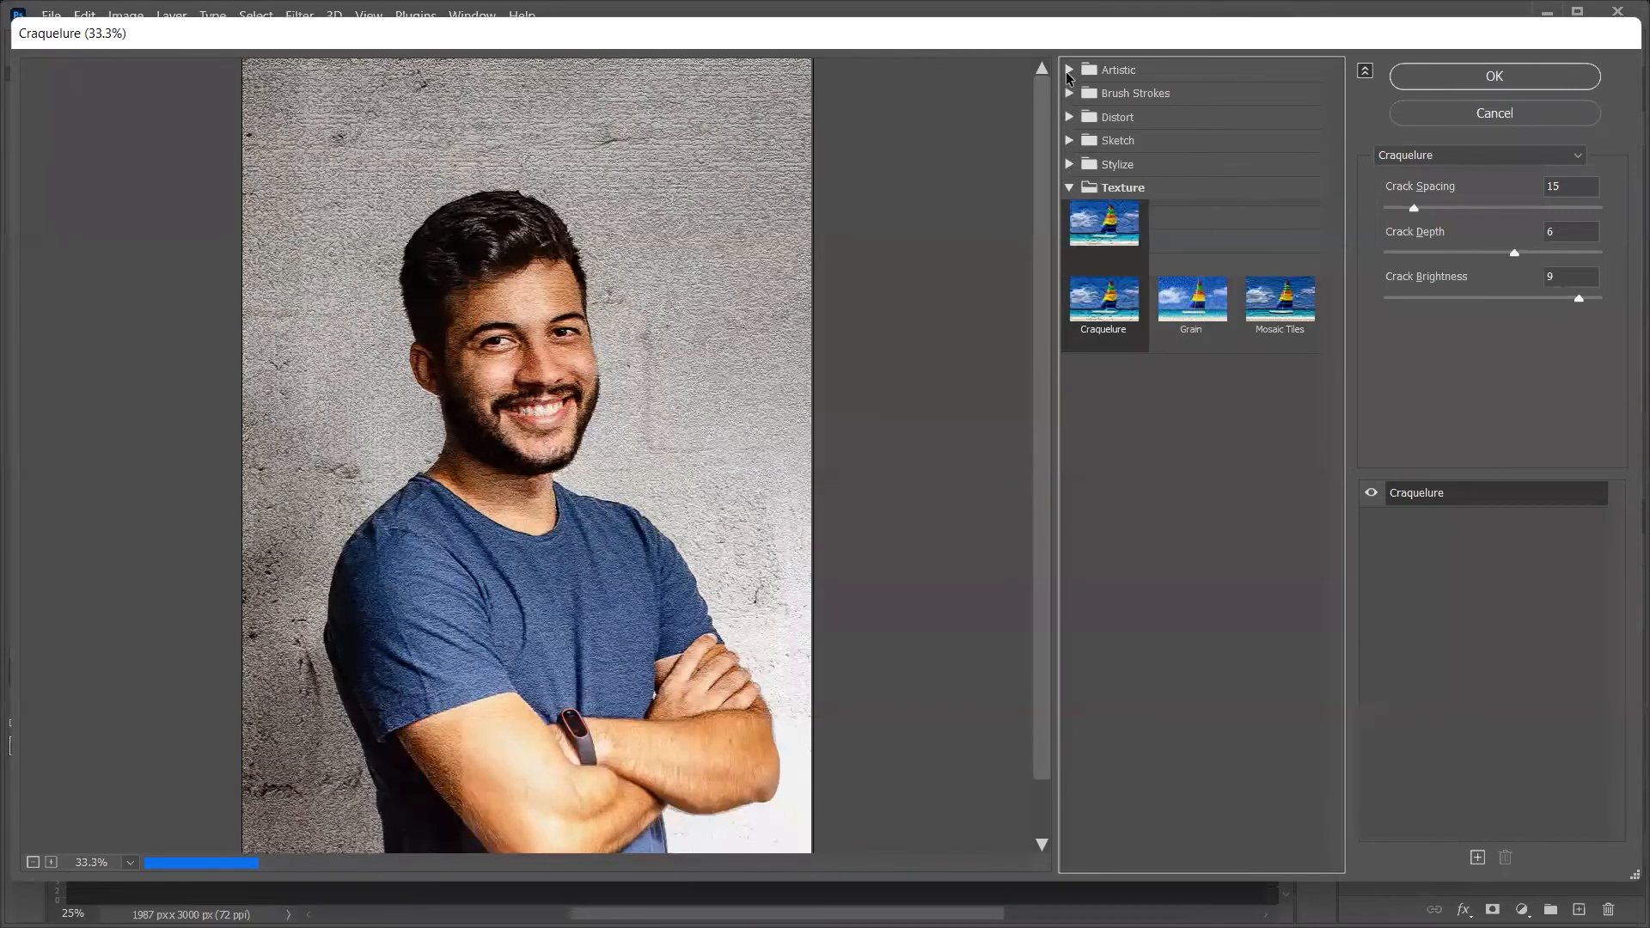
# Apply the Artistic category's Poster Edges filter with edge thickness 3, edge intensity 3 and posterization 2
pyautogui.click(1117, 70)
pyautogui.click(1114, 340)
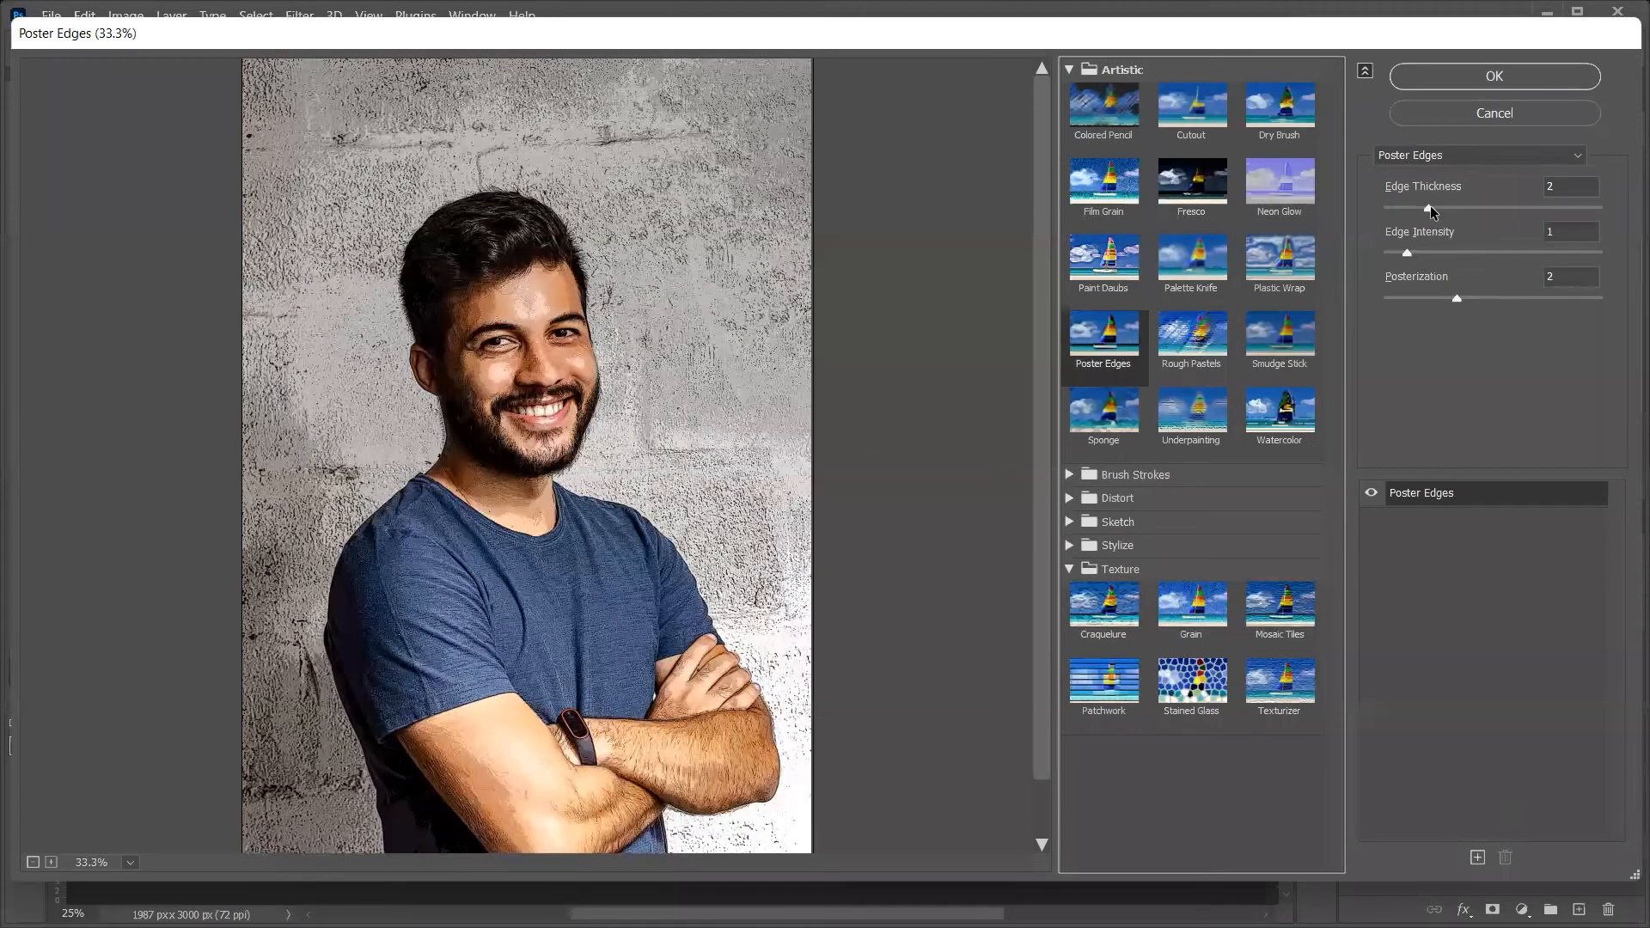
pyautogui.moveTo(1429, 205); pyautogui.dragTo(1463, 204)
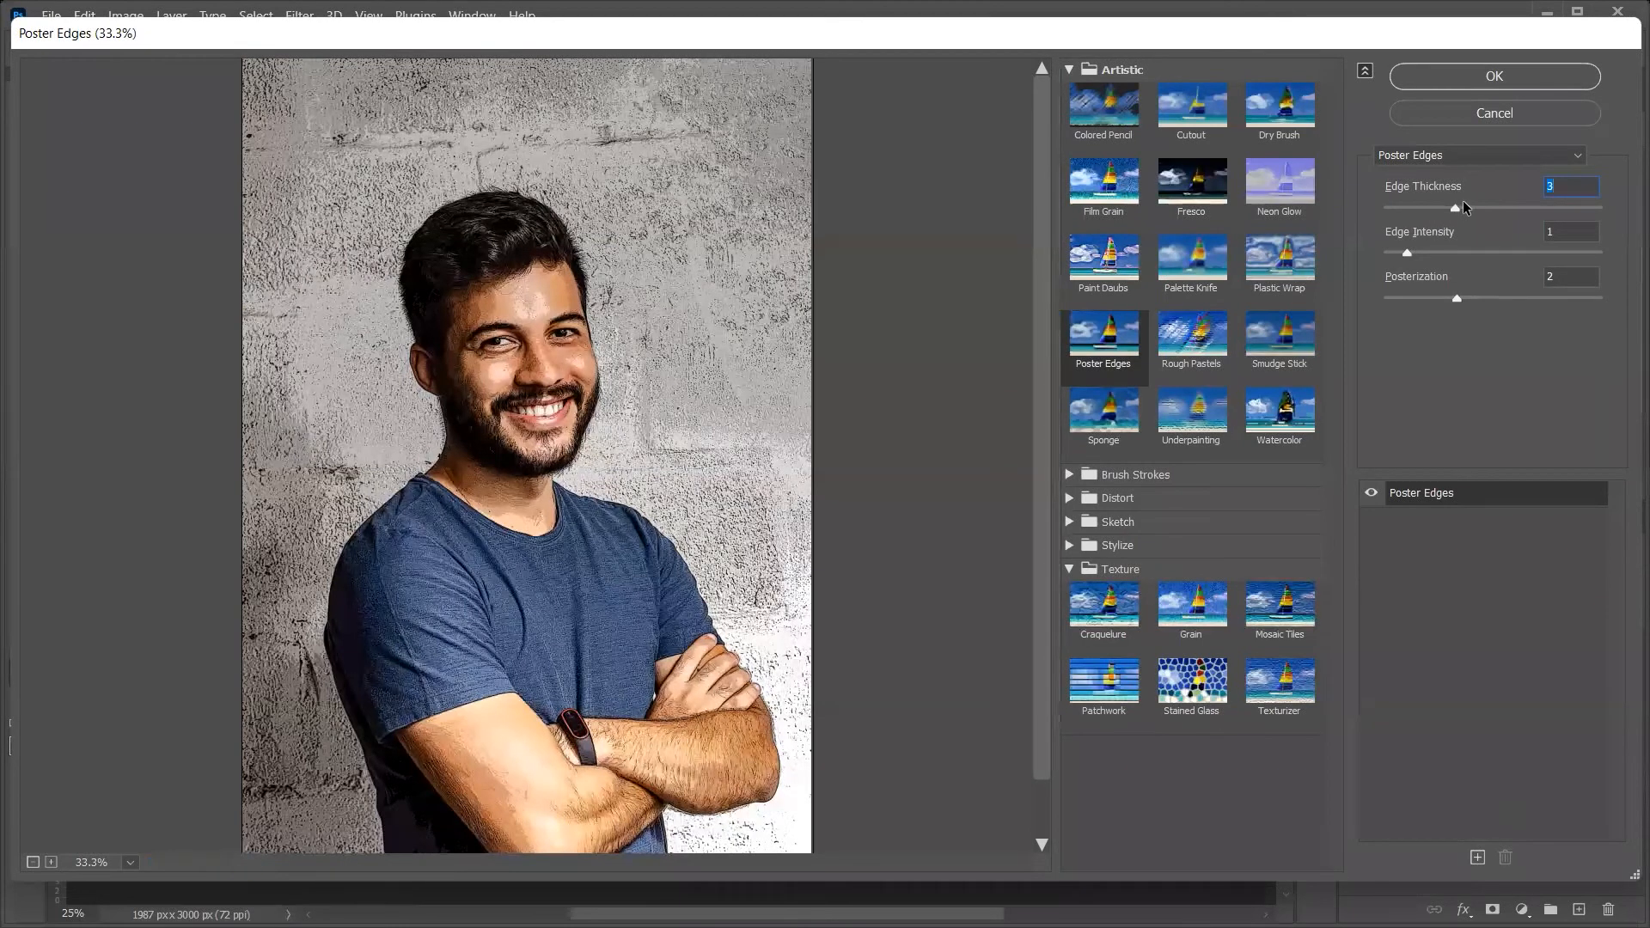
pyautogui.moveTo(1408, 250); pyautogui.dragTo(1467, 257)
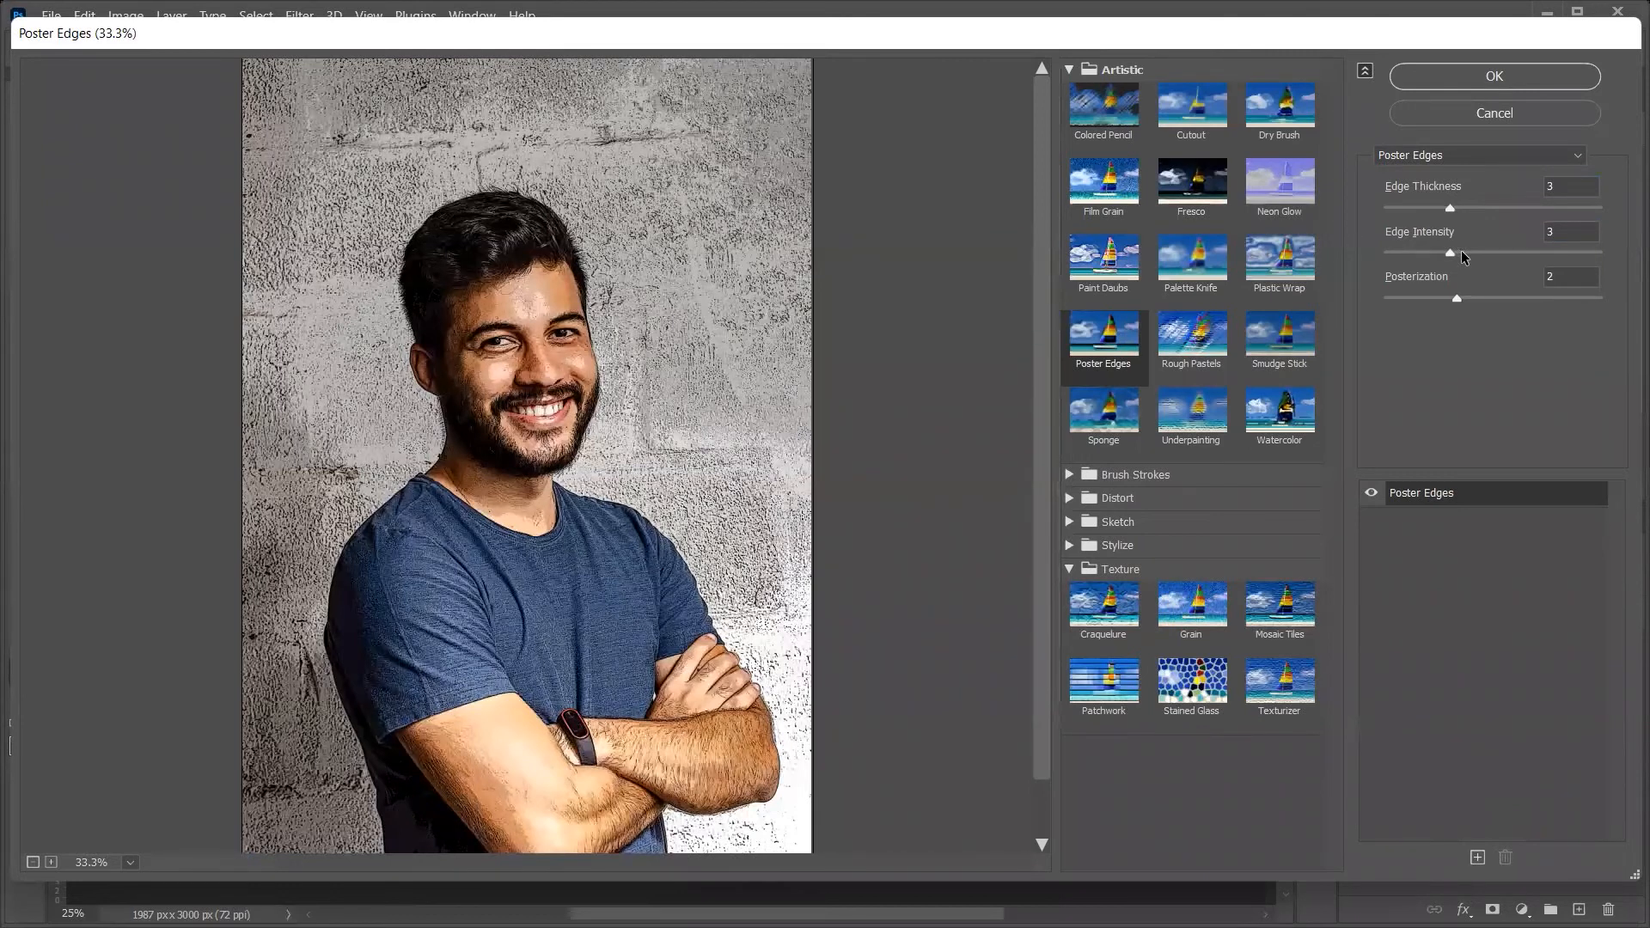
pyautogui.click(1462, 78)
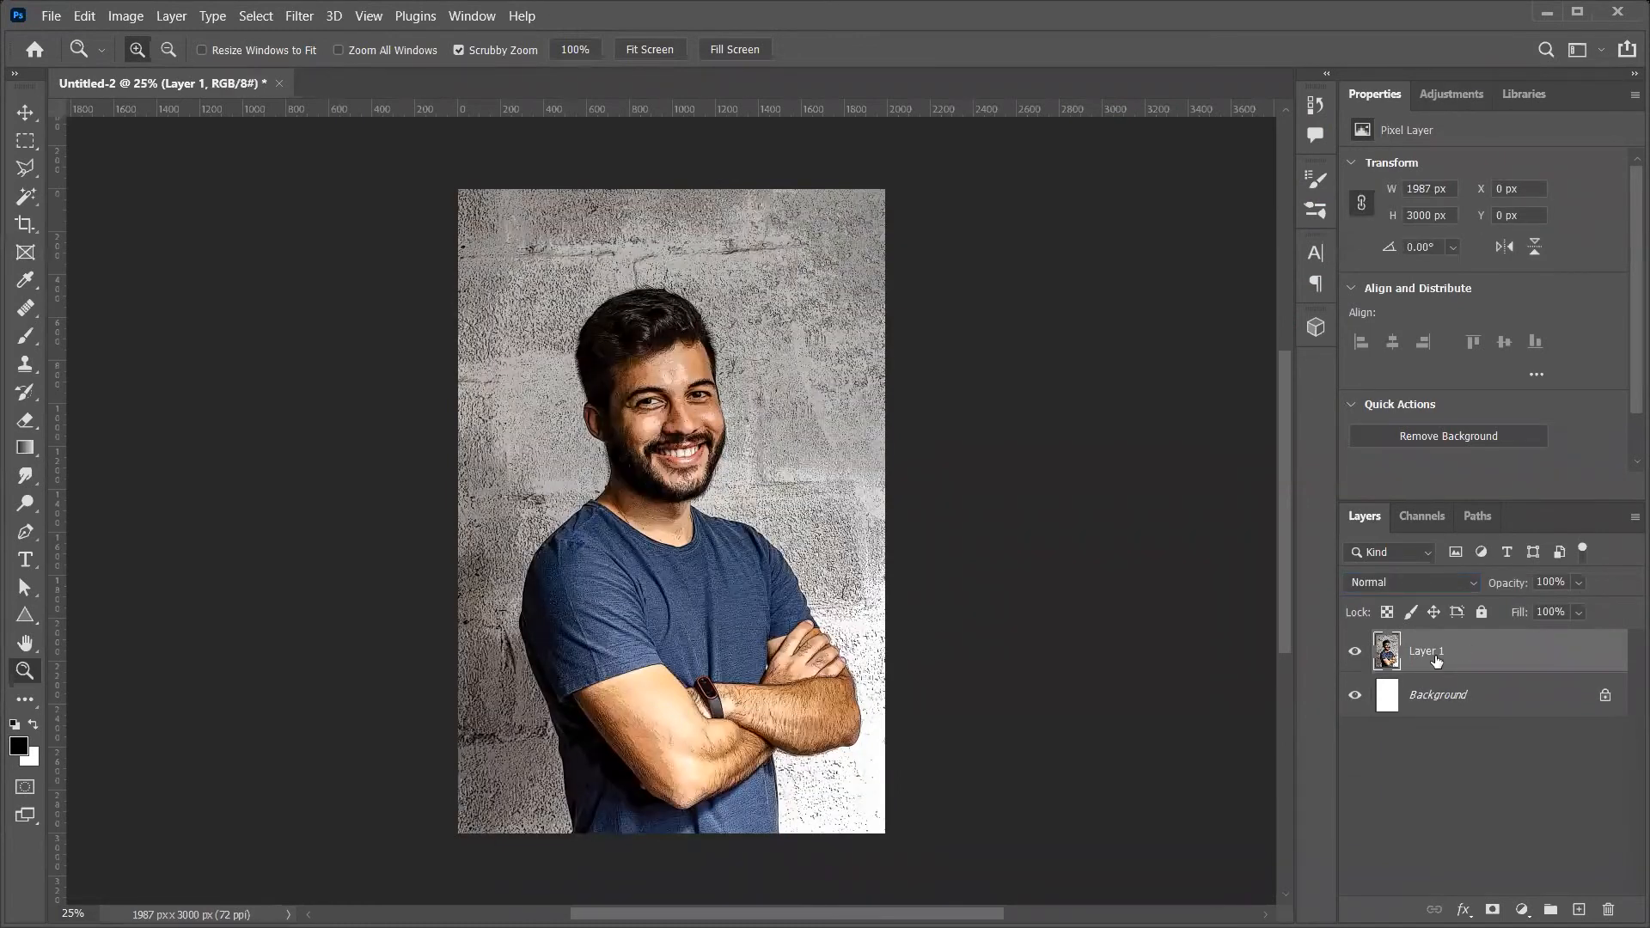
pyautogui.hotkey('ctrl', 'shift', 'alt', 'n')
pyautogui.press('m')
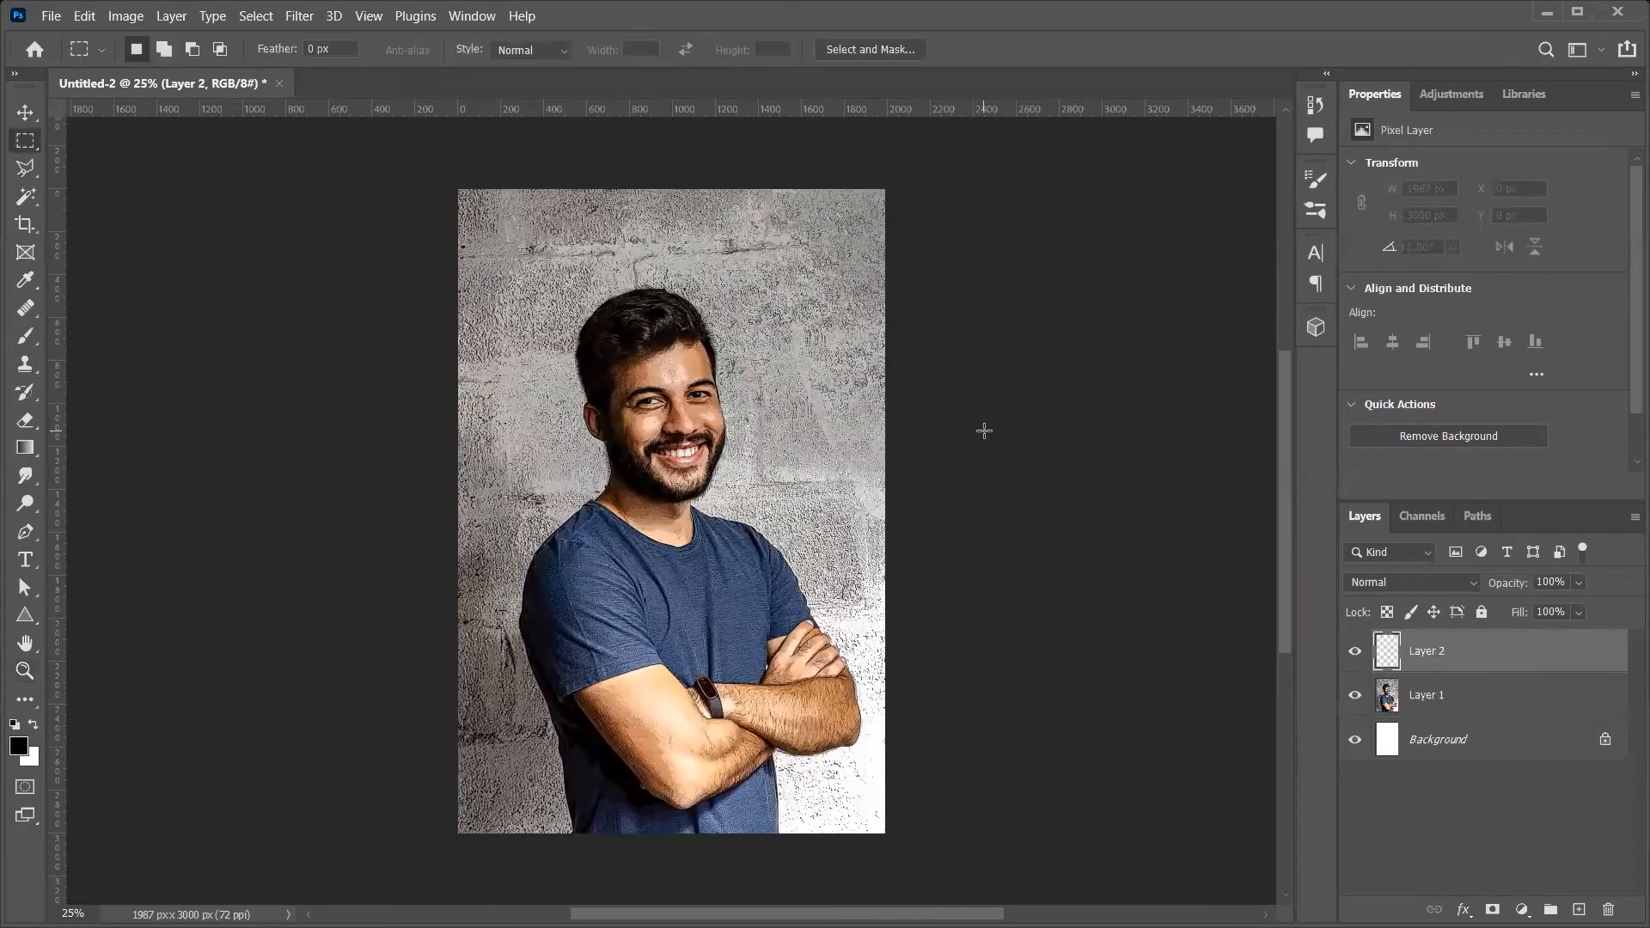
pyautogui.hotkey('shift', 'm')
pyautogui.moveTo(752, 327)
pyautogui.mouseDown()
pyautogui.moveTo(962, 456)
pyautogui.moveTo(889, 464)
pyautogui.mouseUp()
pyautogui.moveTo(809, 319)
pyautogui.mouseDown()
pyautogui.moveTo(910, 332)
pyautogui.moveTo(840, 435)
pyautogui.moveTo(722, 478)
pyautogui.moveTo(555, 774)
pyautogui.mouseUp()
pyautogui.hotkey('ctrl', 'd')
# Draw a circle shape about 1796 px wide over the portrait's lower half and fill it with dark red
pyautogui.moveTo(25, 614); pyautogui.dragTo(25, 615)
pyautogui.click(86, 656)
pyautogui.hotkey('shift', 'u')
pyautogui.moveTo(827, 402); pyautogui.dragTo(408, 778)
pyautogui.press('v')
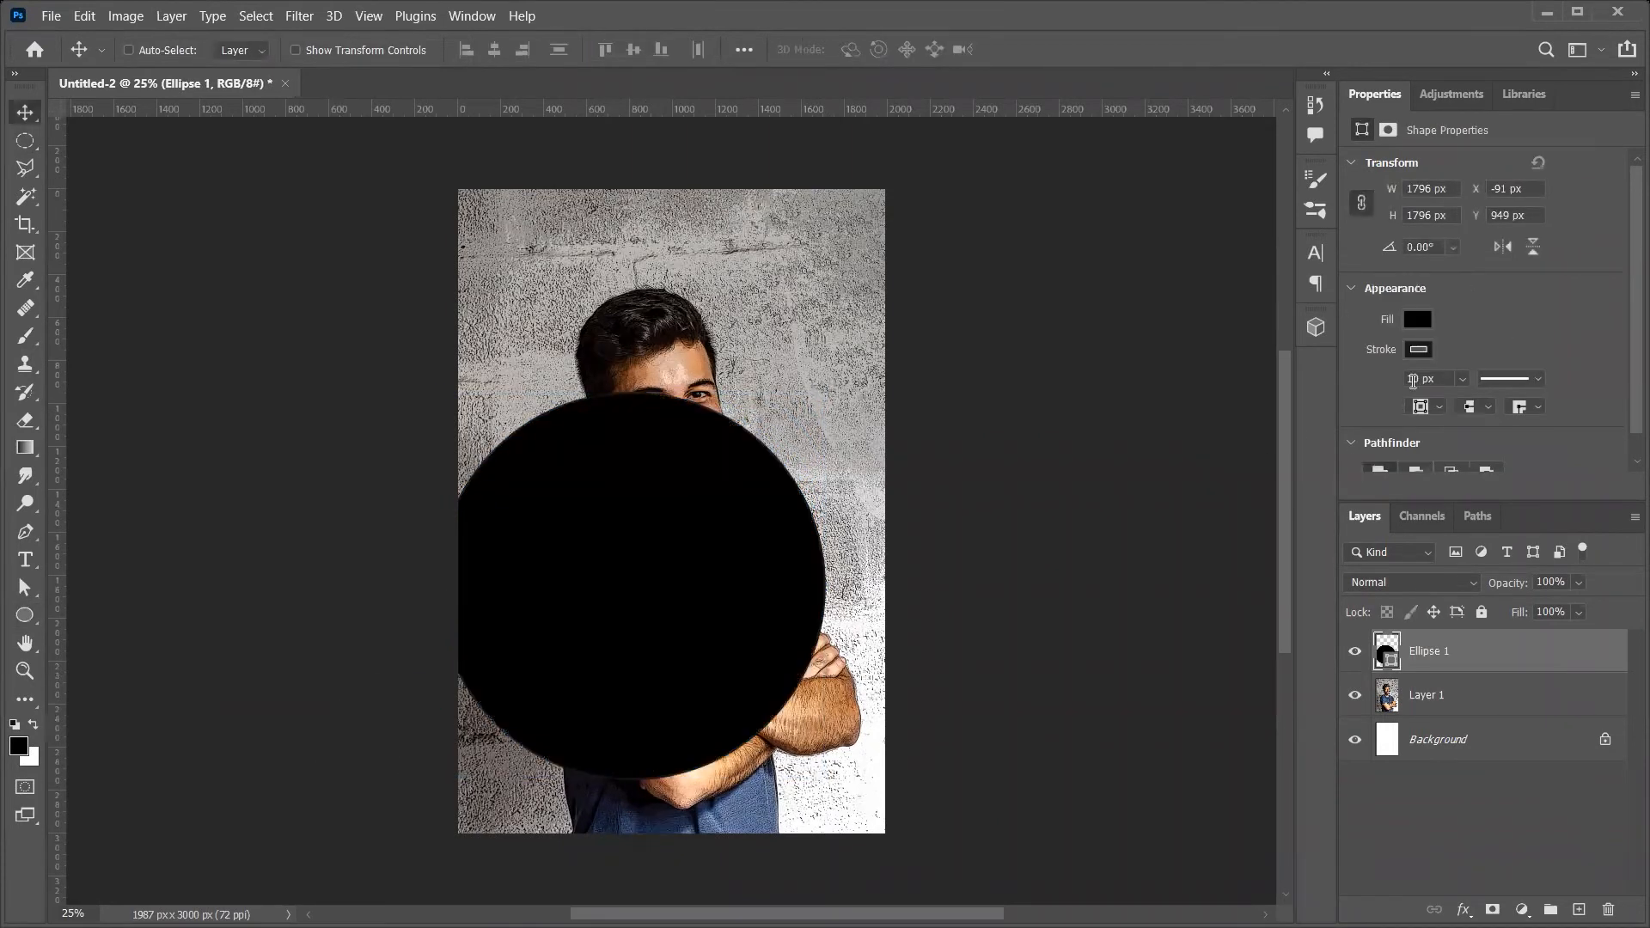
pyautogui.click(1421, 322)
pyautogui.click(1491, 434)
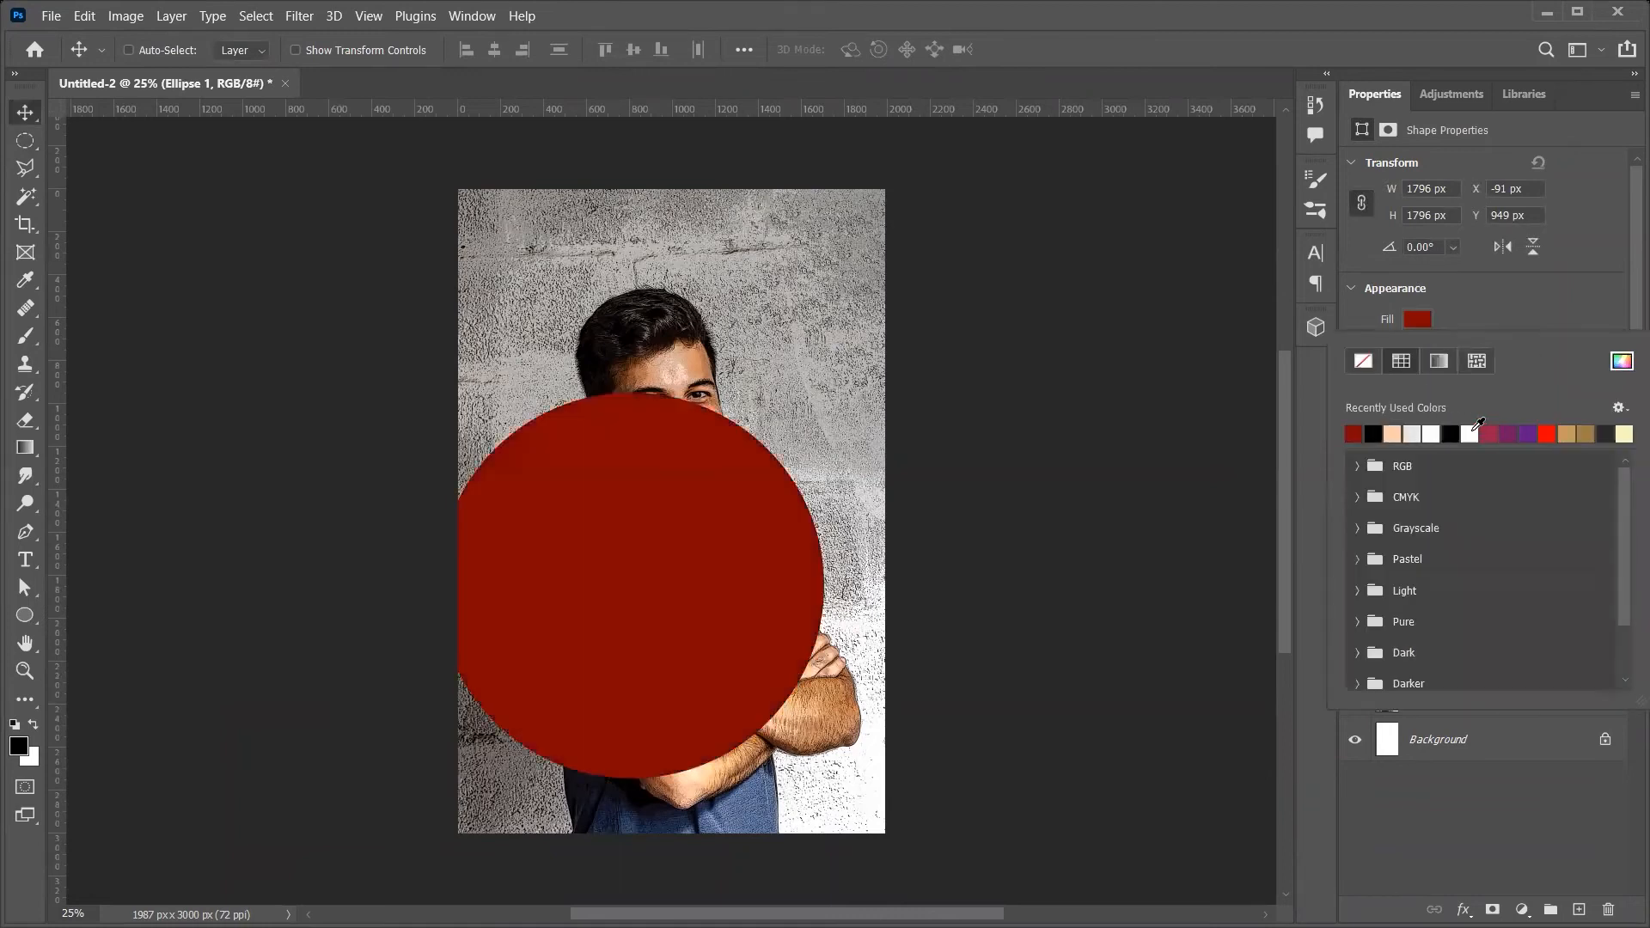
pyautogui.click(1475, 324)
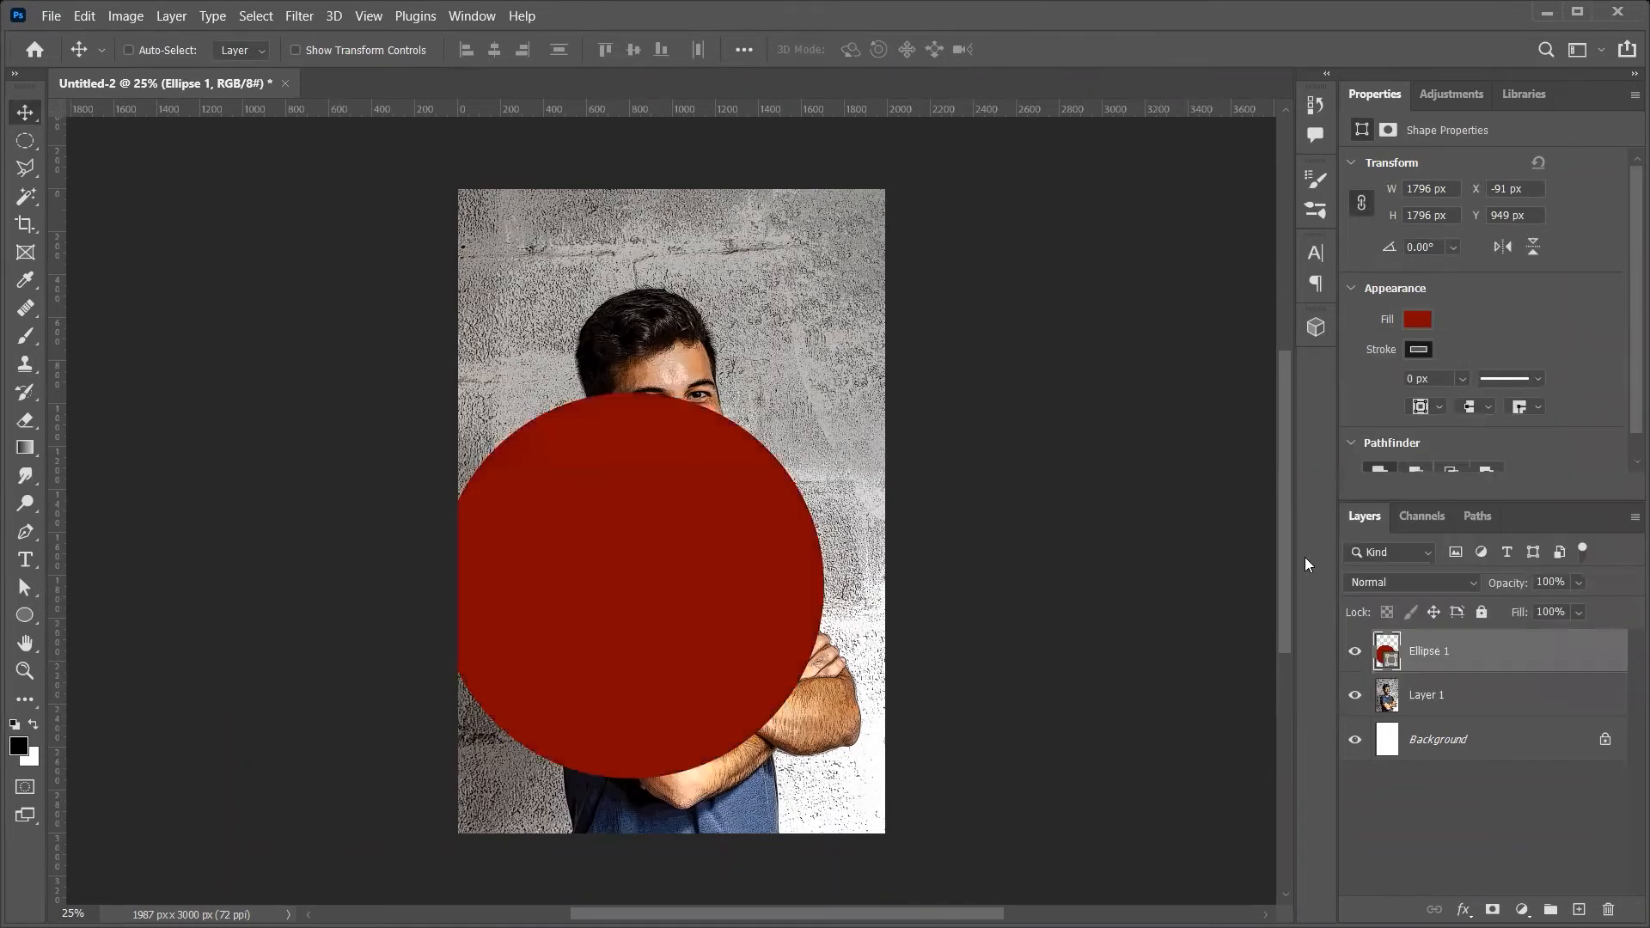
# Set the circle's blend mode to Multiply and move it partly off the canvas at the portrait's lower-left corner
pyautogui.click(1375, 582)
pyautogui.click(1367, 466)
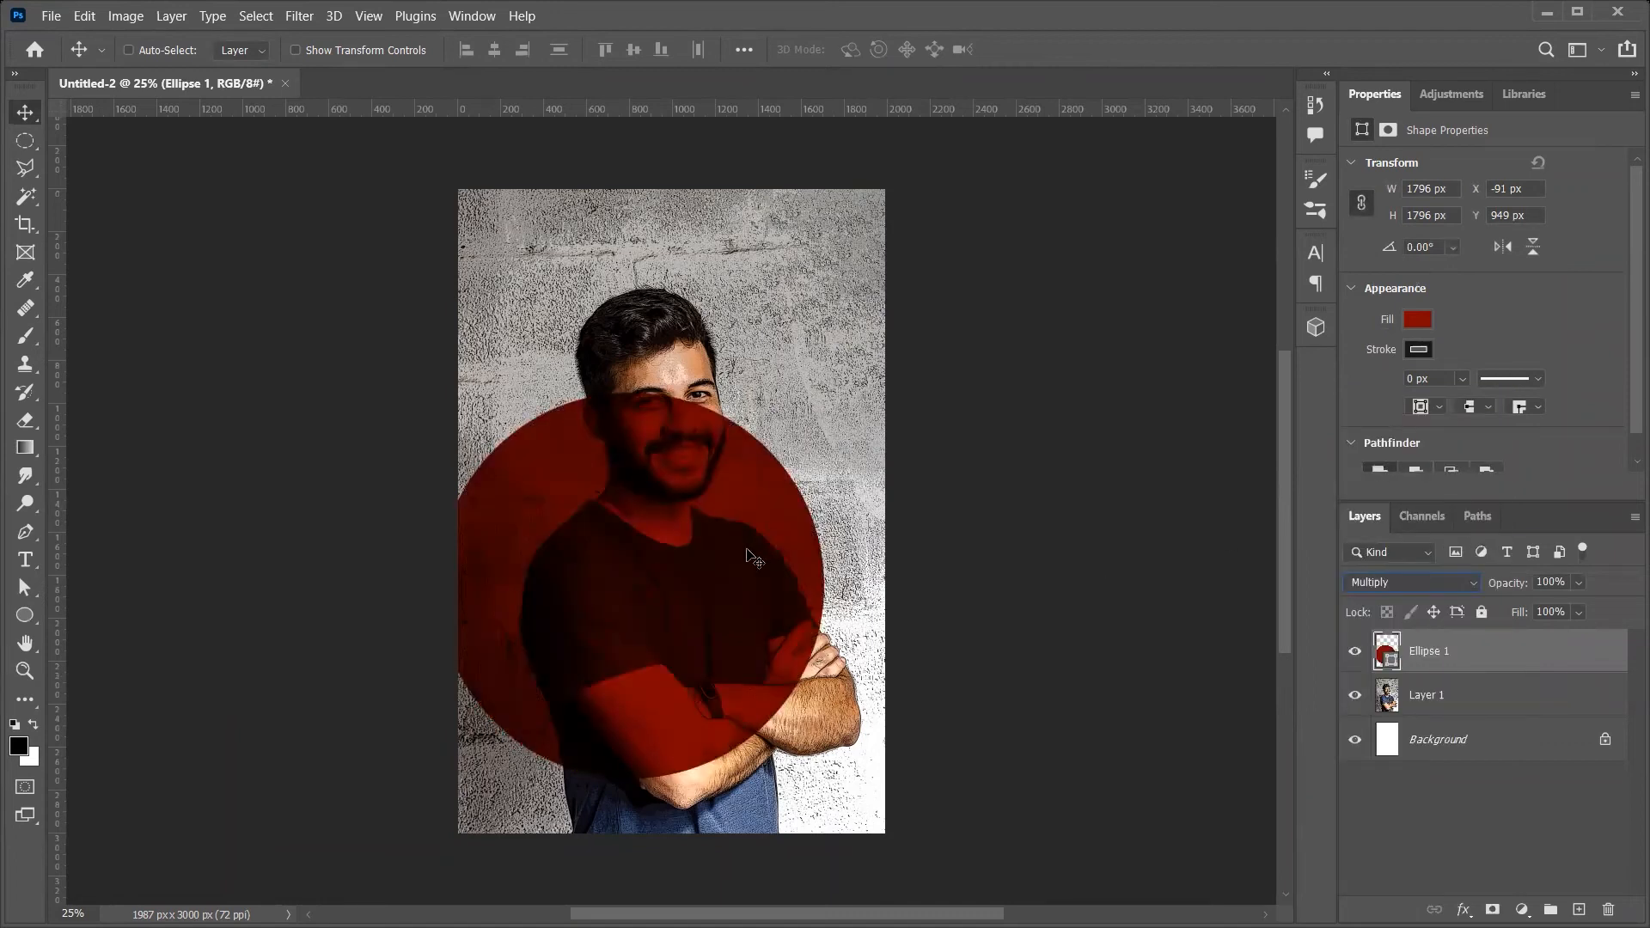
pyautogui.moveTo(738, 555); pyautogui.dragTo(632, 753)
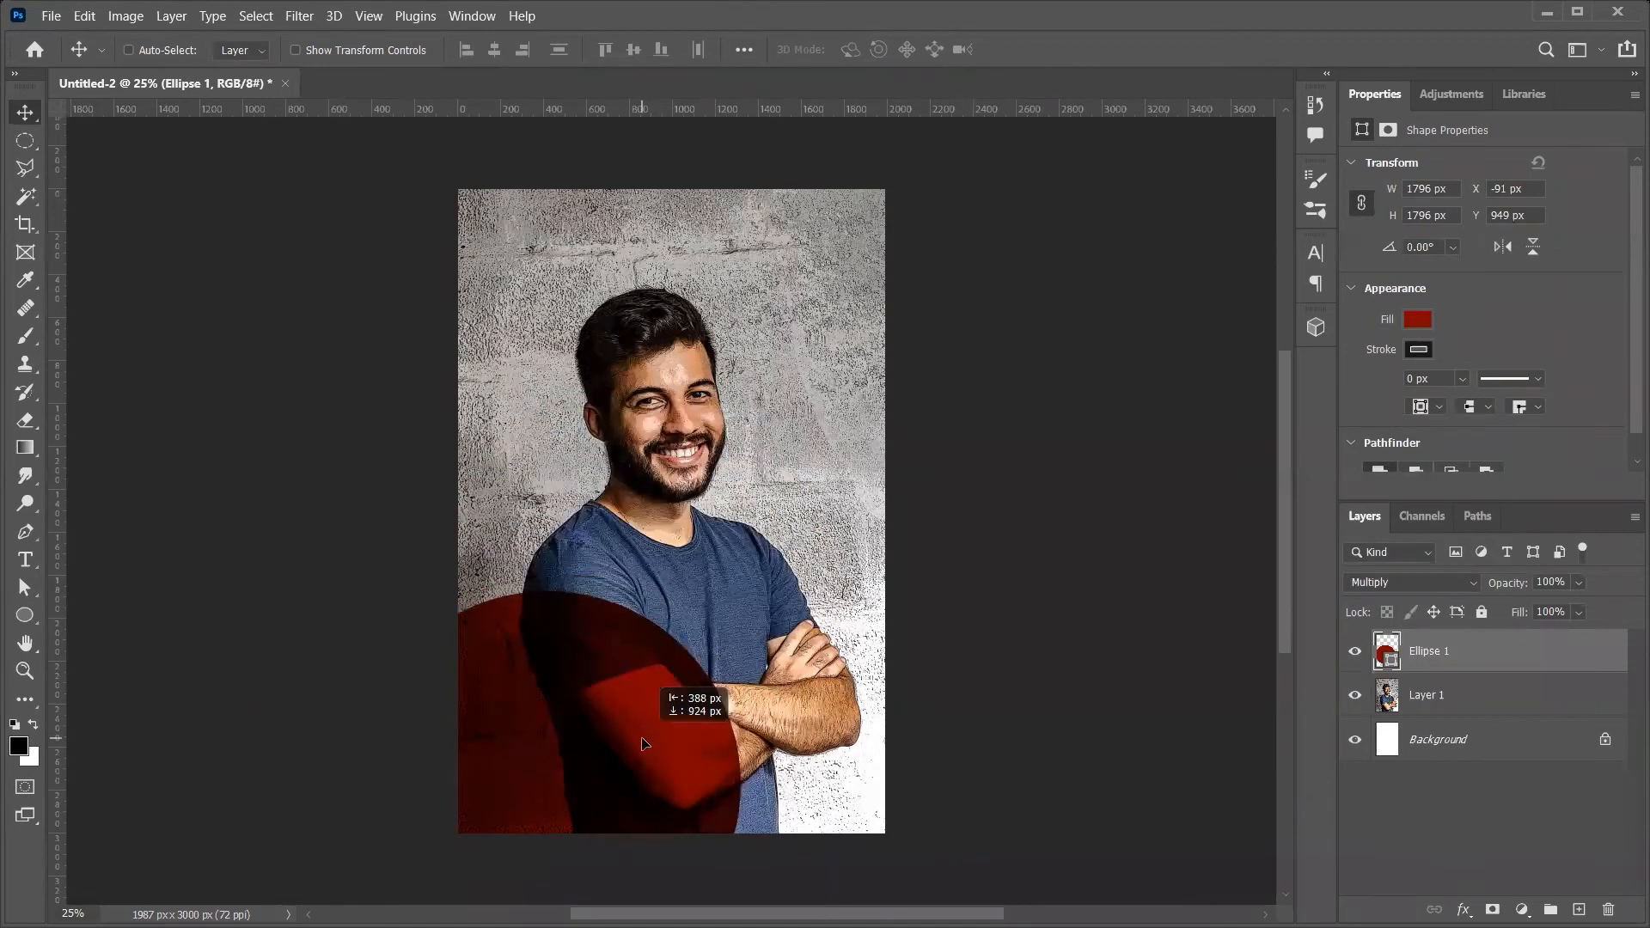
pyautogui.moveTo(682, 633)
pyautogui.mouseDown()
pyautogui.moveTo(710, 646)
pyautogui.moveTo(698, 679)
pyautogui.moveTo(730, 700)
pyautogui.moveTo(701, 658)
pyautogui.mouseUp()
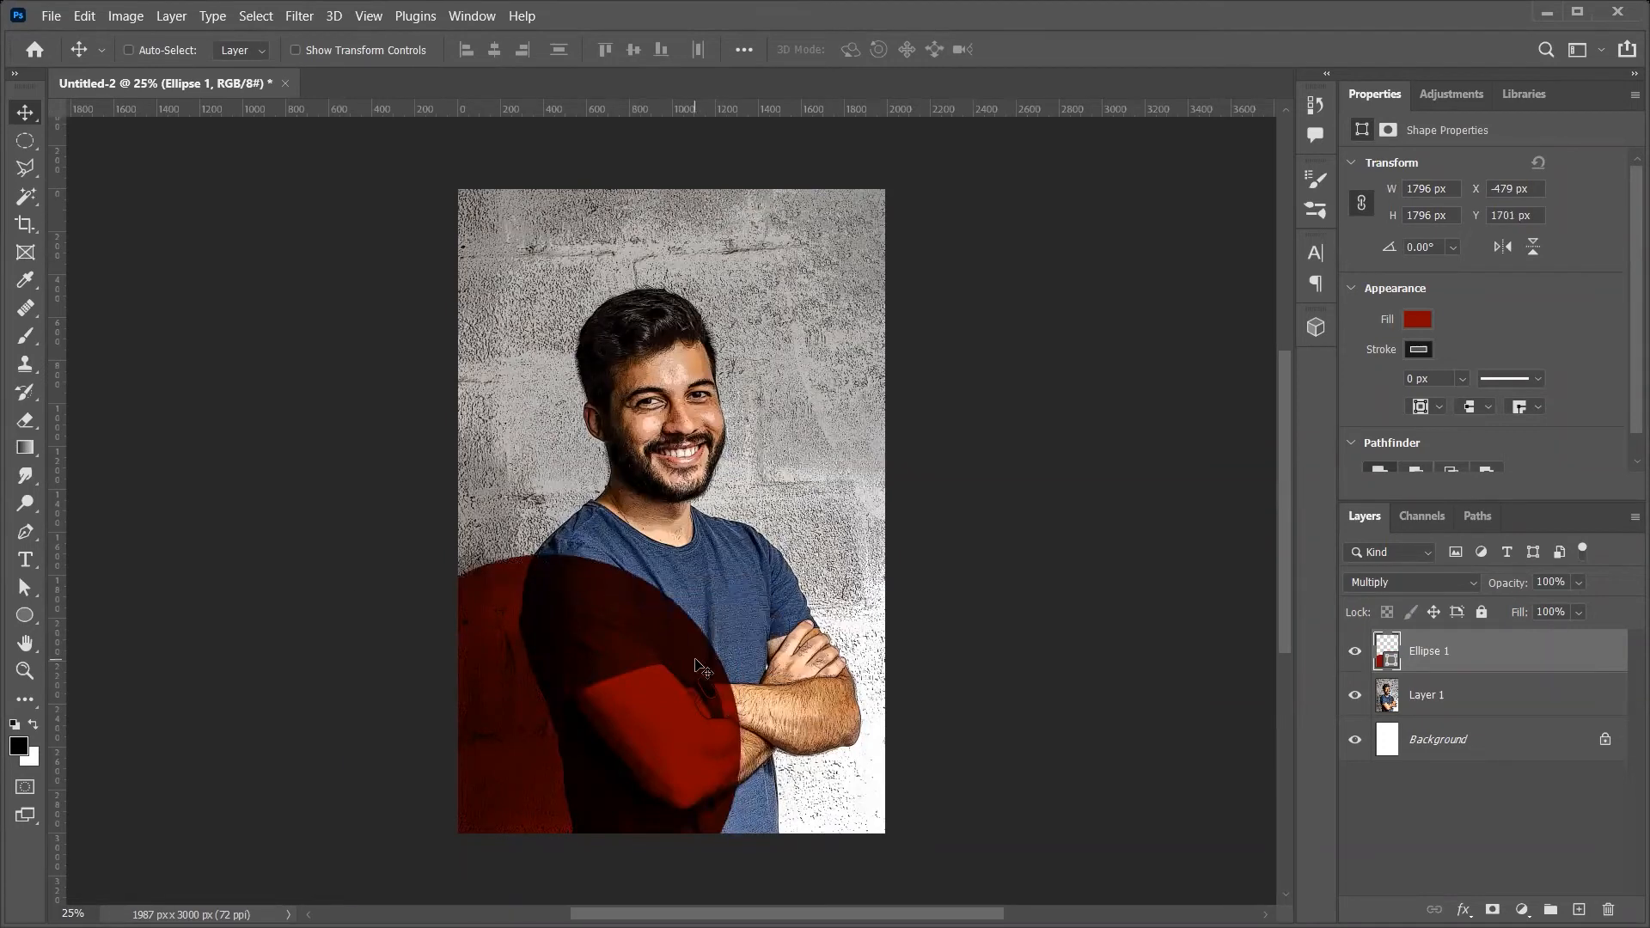
# Add a text layer reading "TEXT GOES HERE" and colour it white
pyautogui.press('t')
pyautogui.click(705, 507)
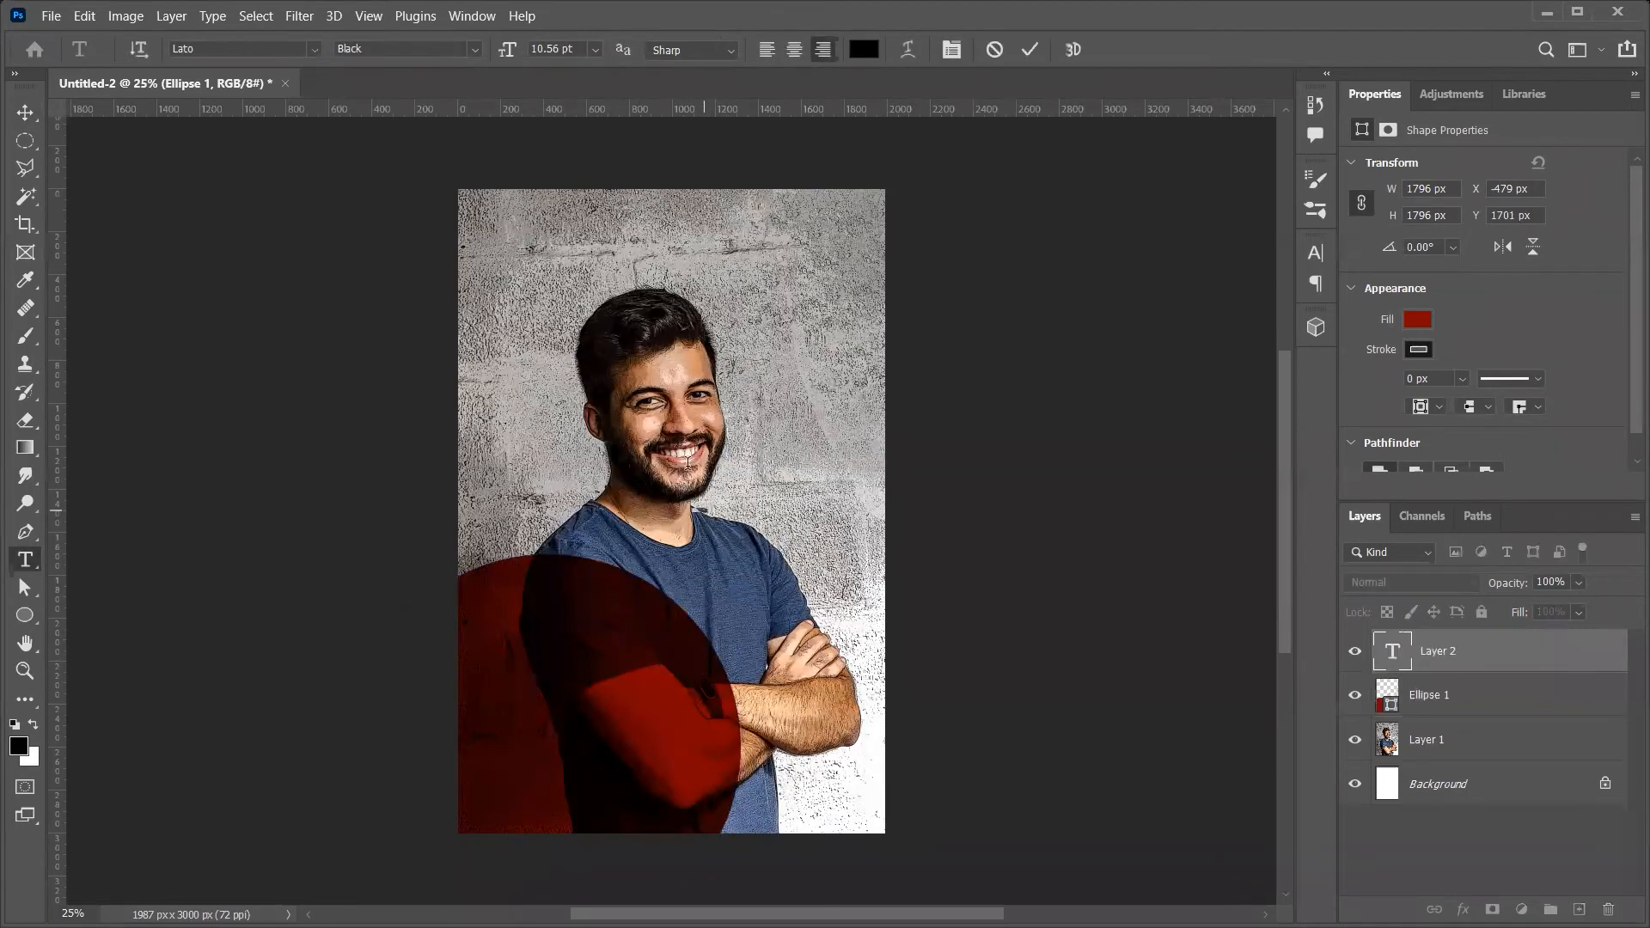
pyautogui.hotkey('ctrl', 'Return')
pyautogui.press('v')
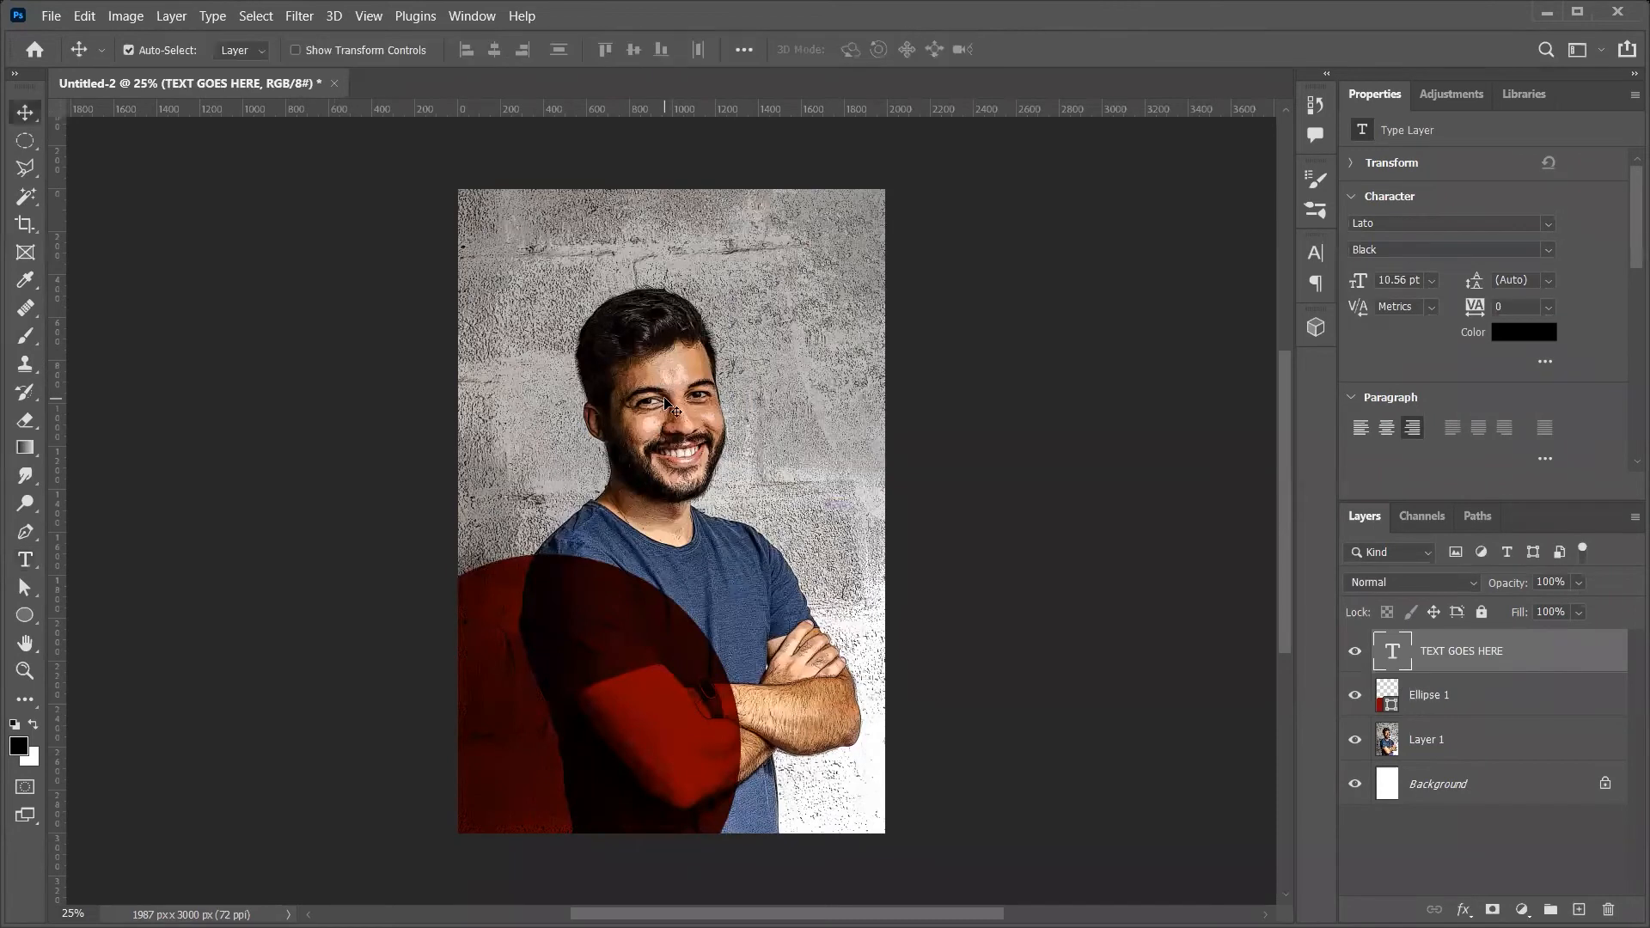
pyautogui.hotkey('ctrl', 'BackSpace')
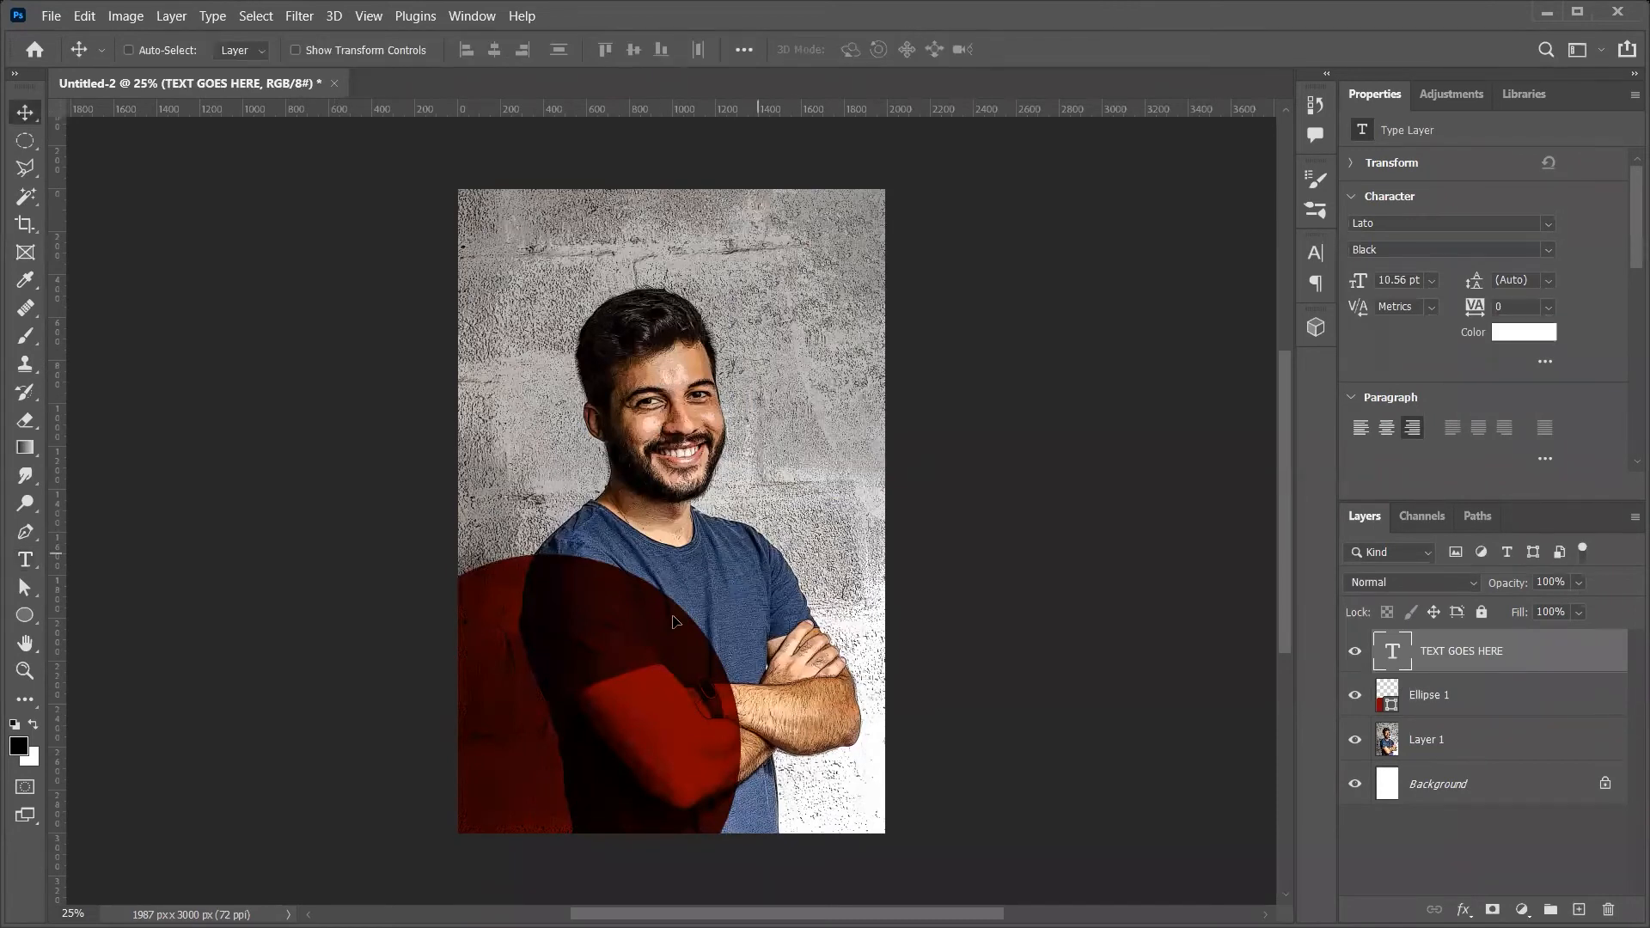
# Scale the text up to about 229 pt over the circle
pyautogui.press('t')
pyautogui.click(532, 671)
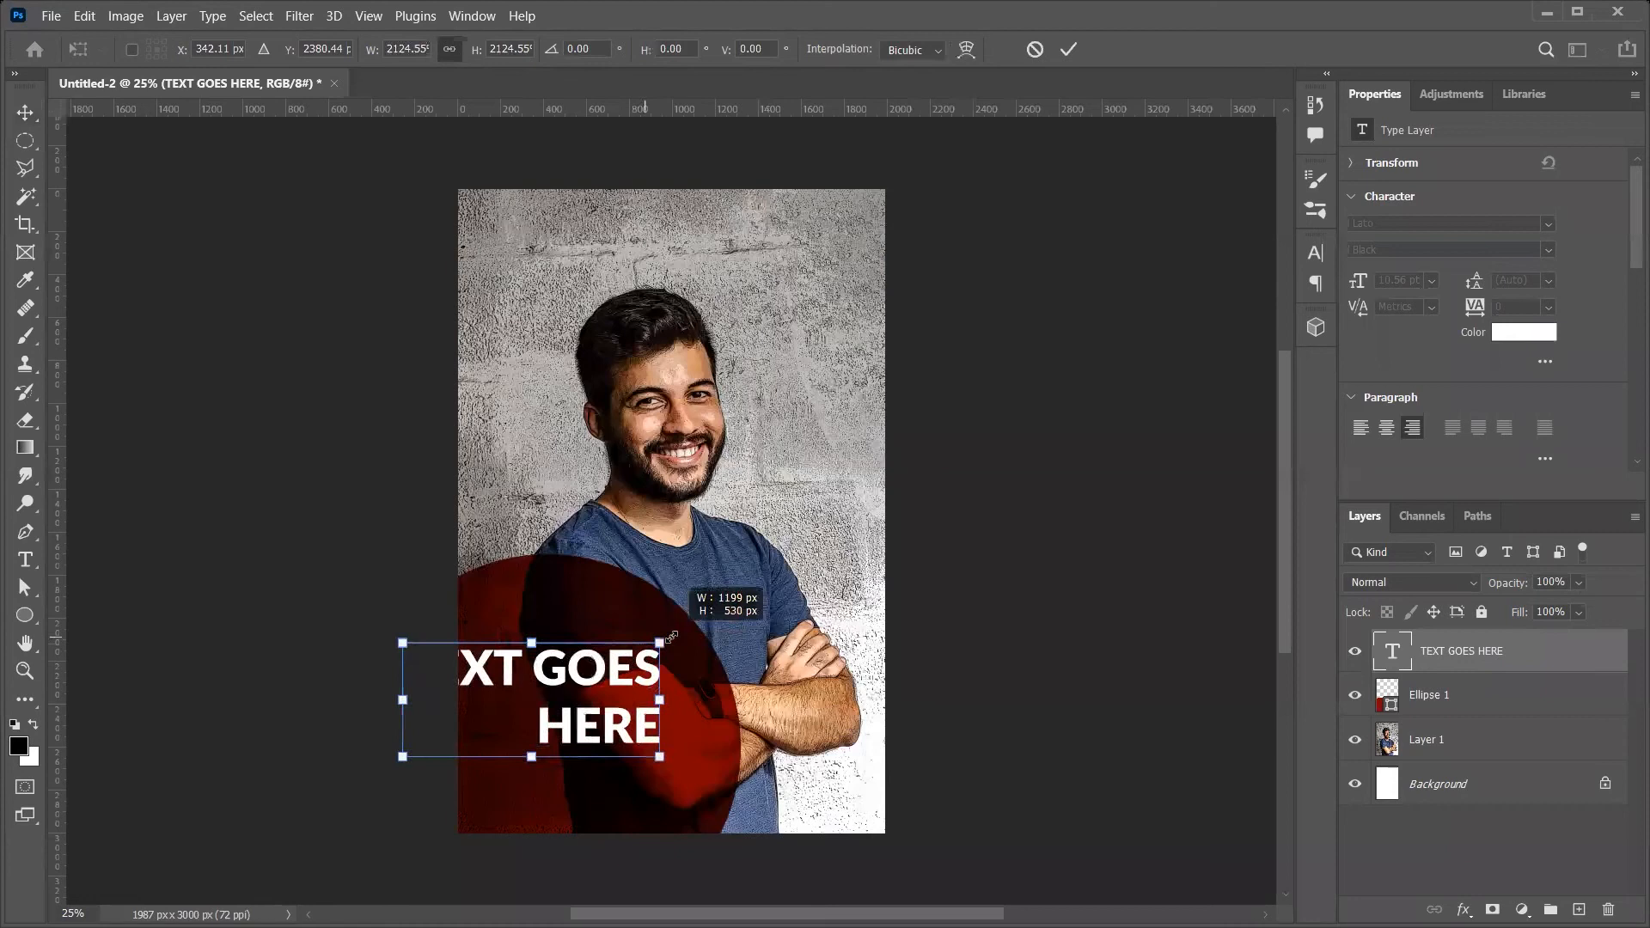
pyautogui.press('Return')
# Left-align the text with one word per line and place it inside the circle
pyautogui.hotkey('ctrl', 'a')
pyautogui.hotkey('ctrl', 'shift', 'l')
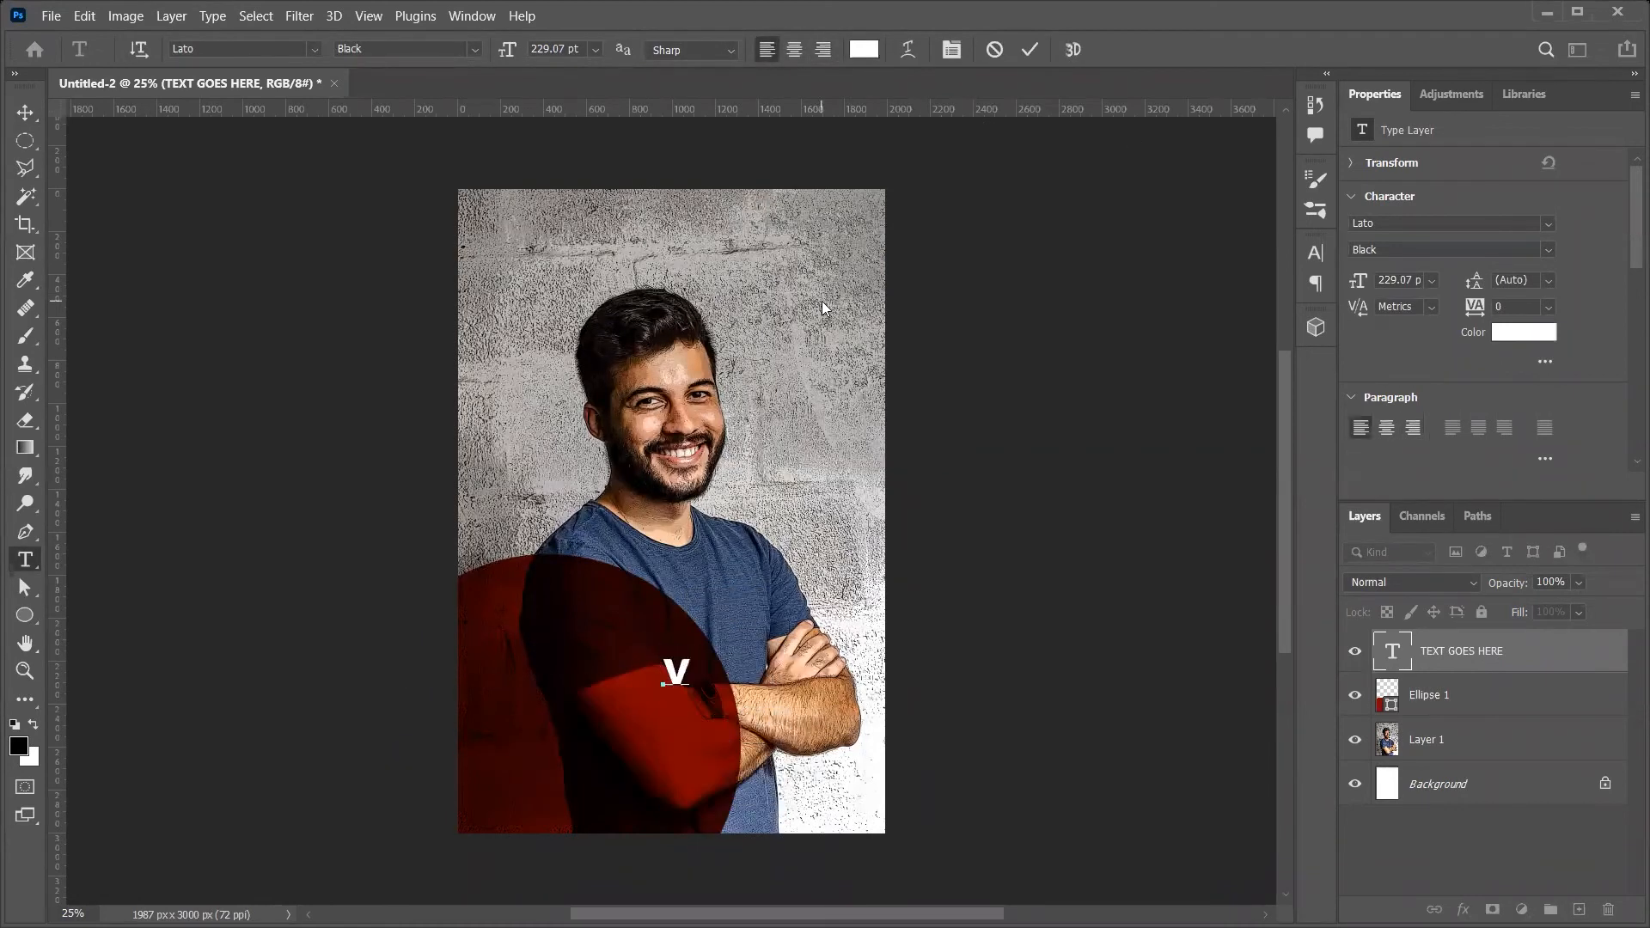
pyautogui.hotkey('ctrl', 'Return')
pyautogui.press('v')
pyautogui.moveTo(700, 681); pyautogui.dragTo(636, 704)
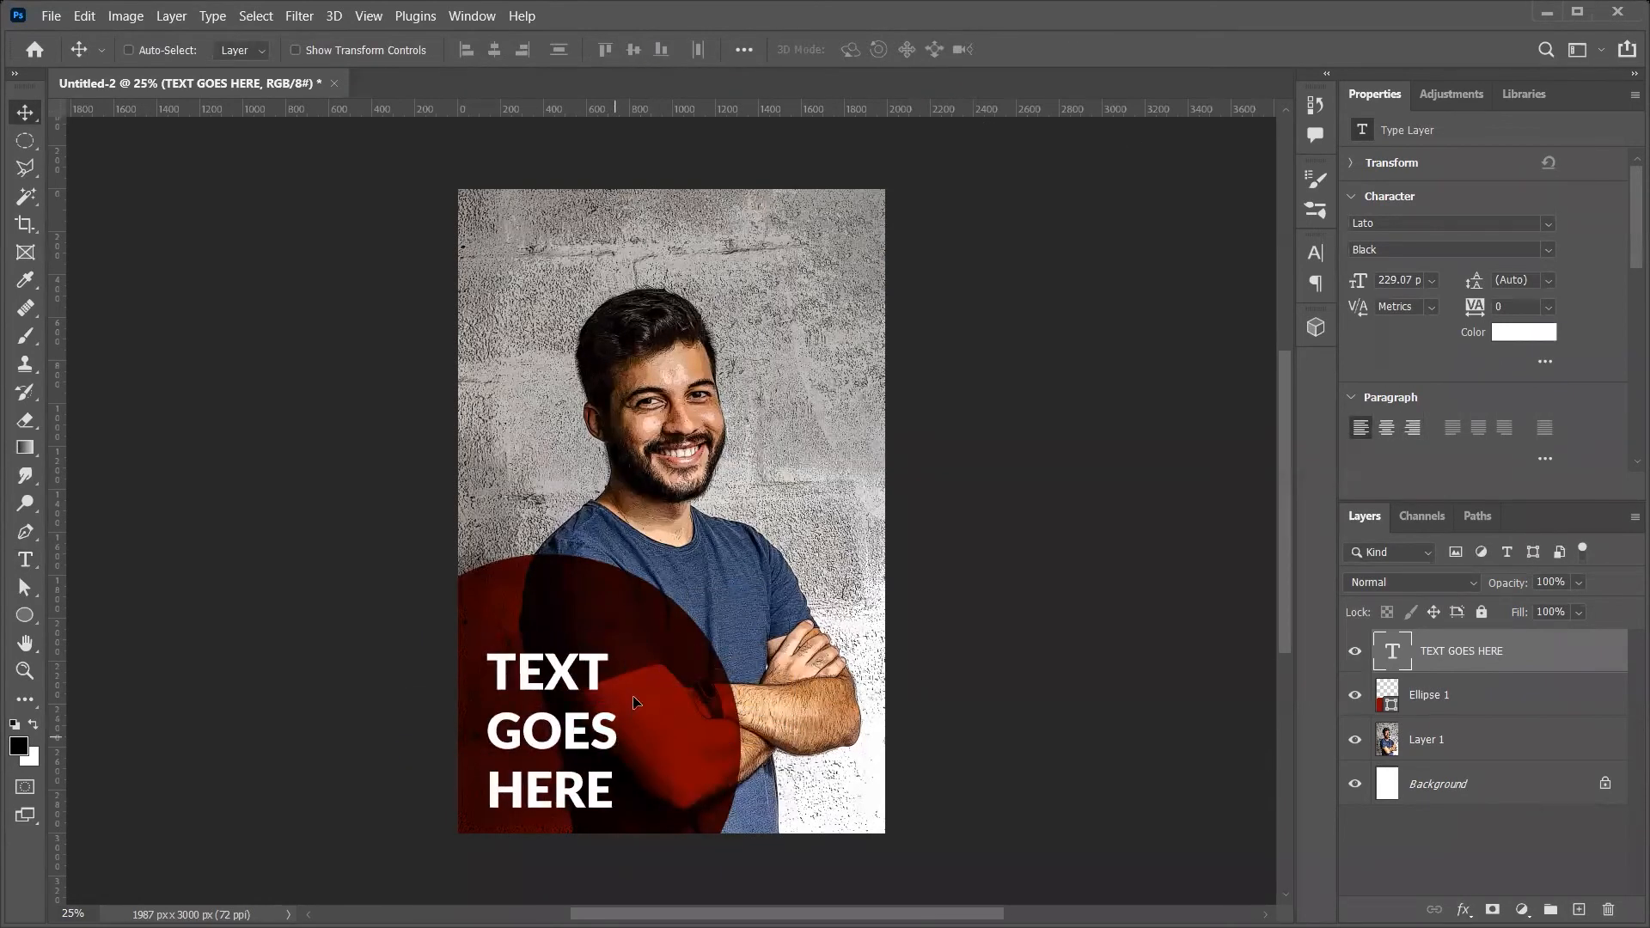
# Move the circle further into the lower-left corner, to about X -655 px and Y 1801 px
pyautogui.click(1500, 696)
pyautogui.moveTo(830, 615); pyautogui.dragTo(805, 625)
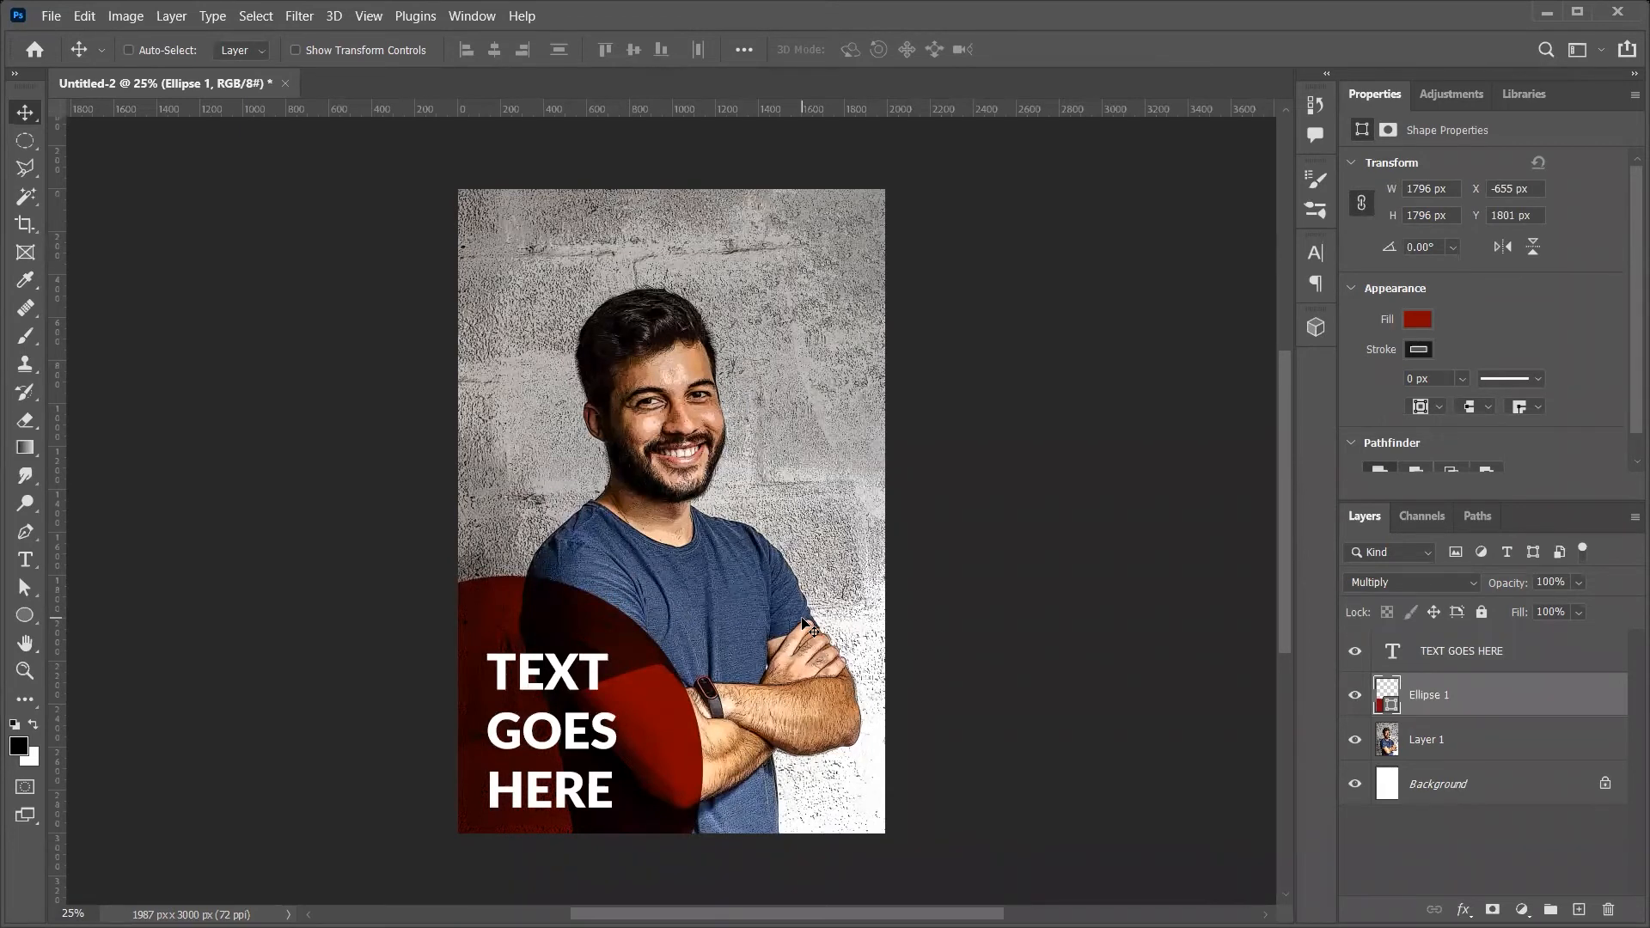
# Try peach, bright red and dark grey fills on the circle
pyautogui.click(1417, 320)
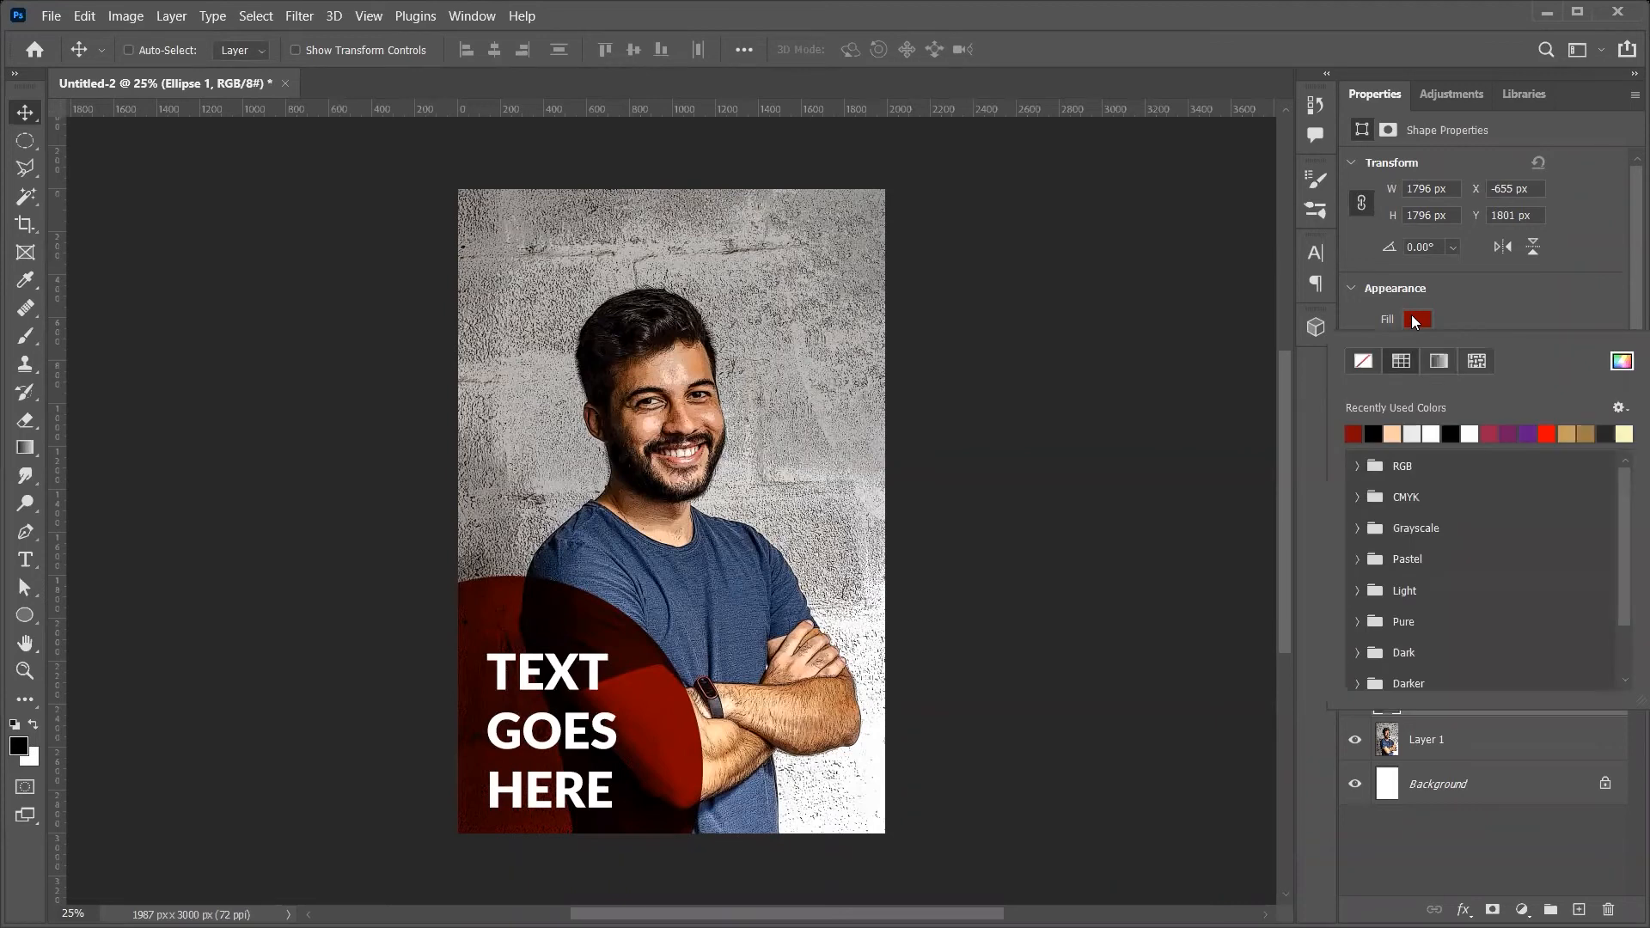
pyautogui.click(1392, 432)
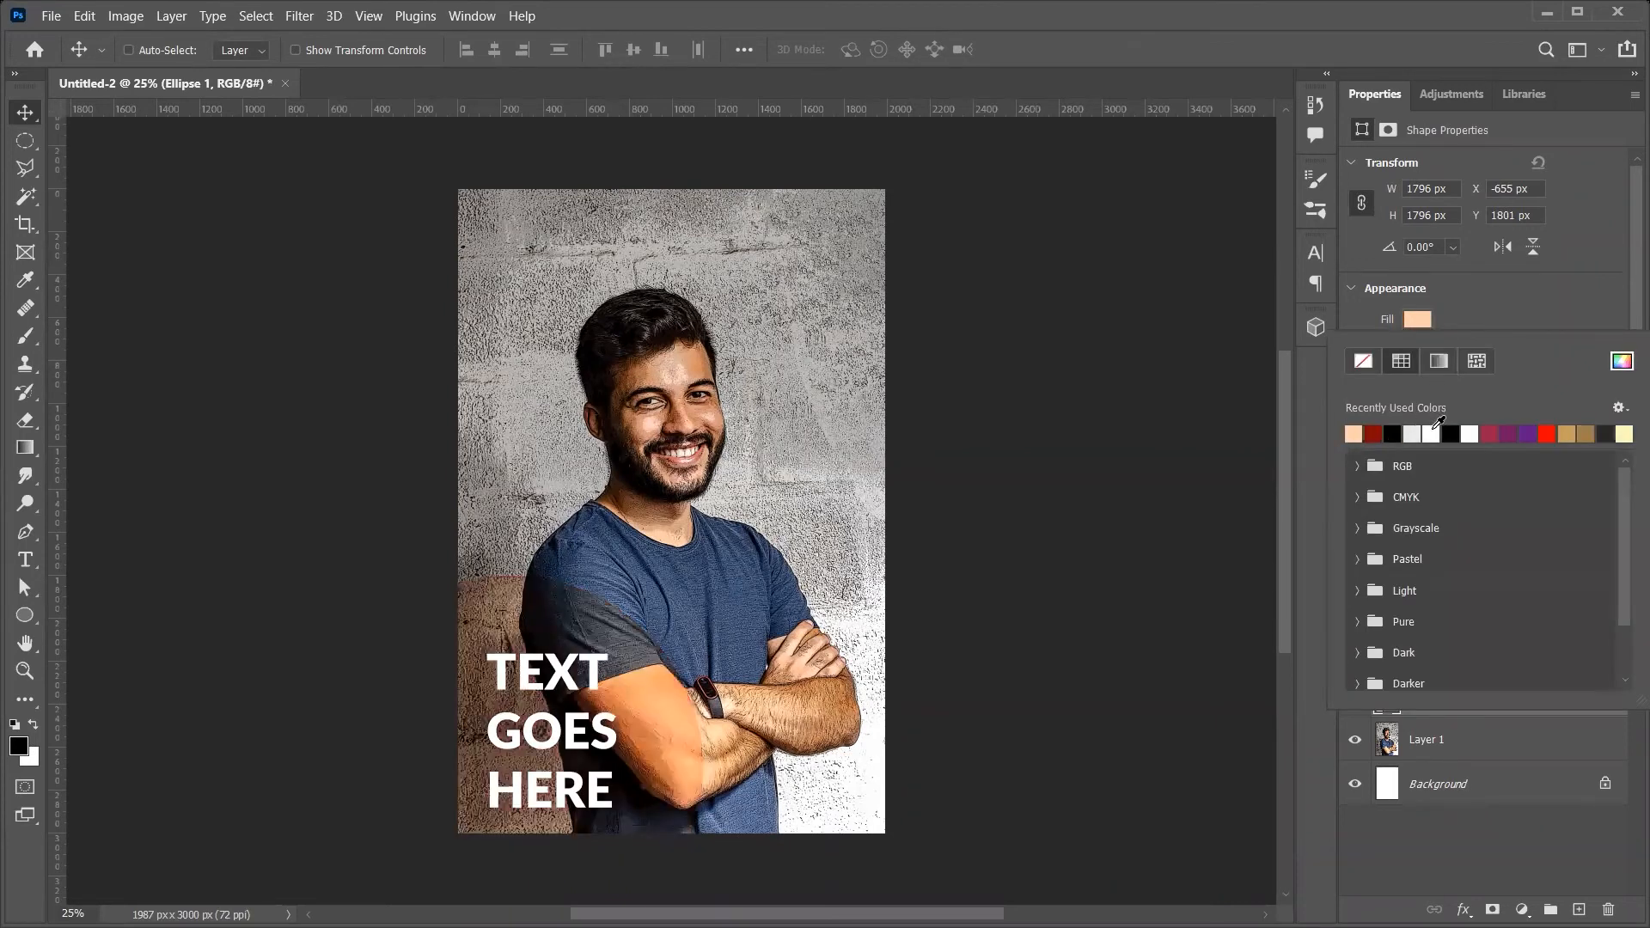
pyautogui.click(1547, 433)
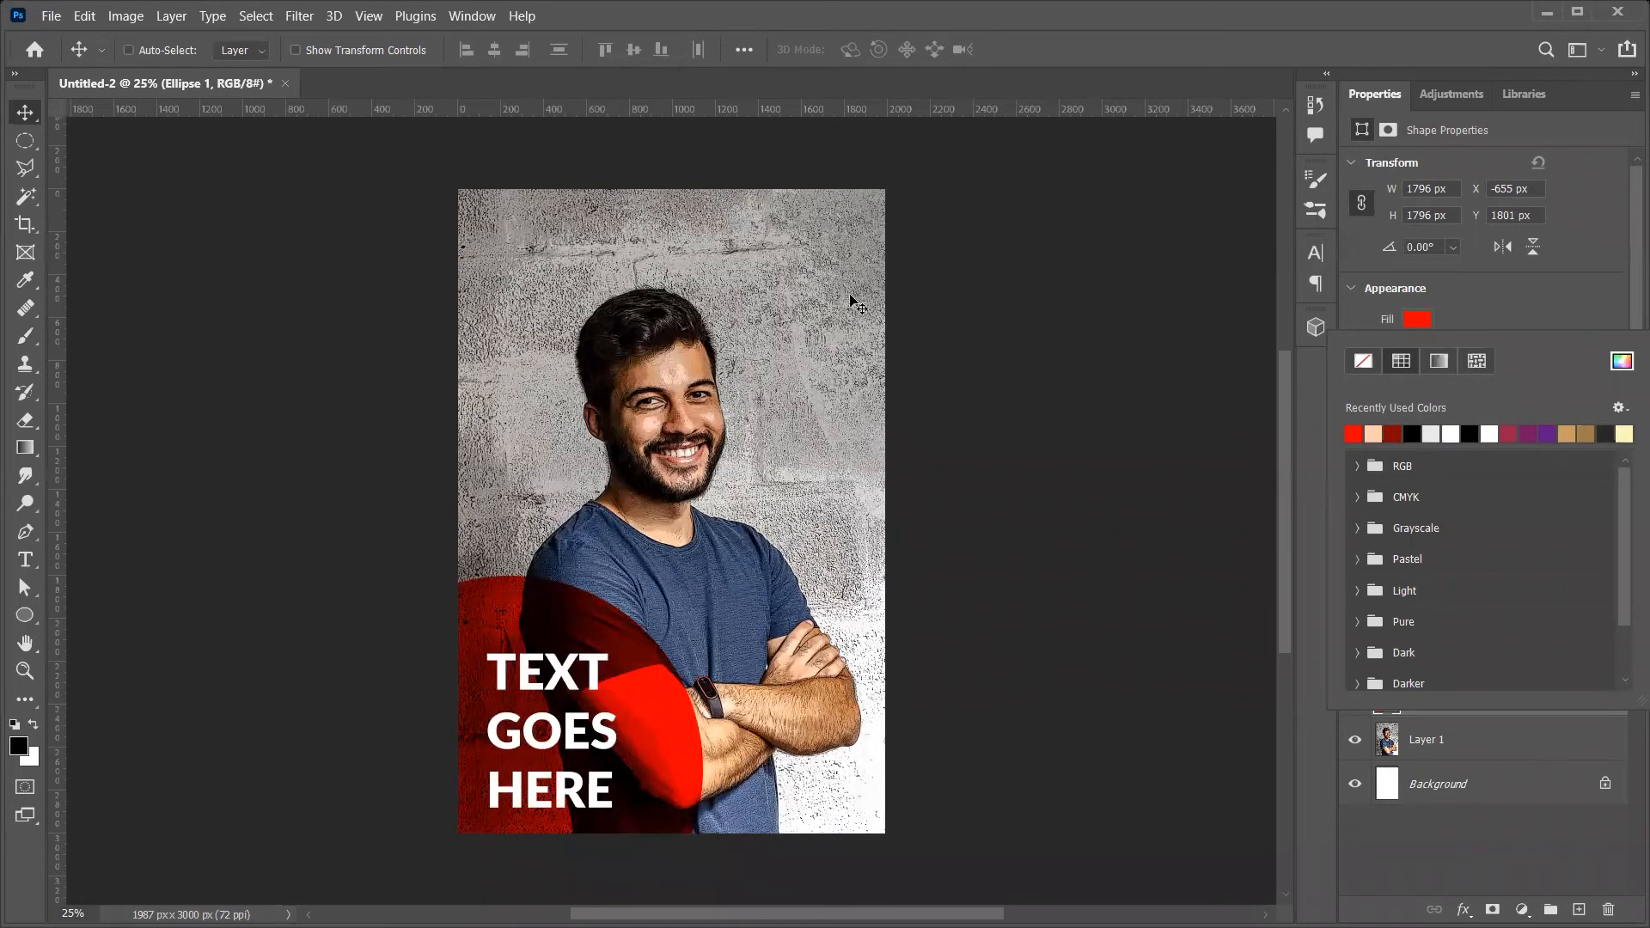
pyautogui.click(1610, 434)
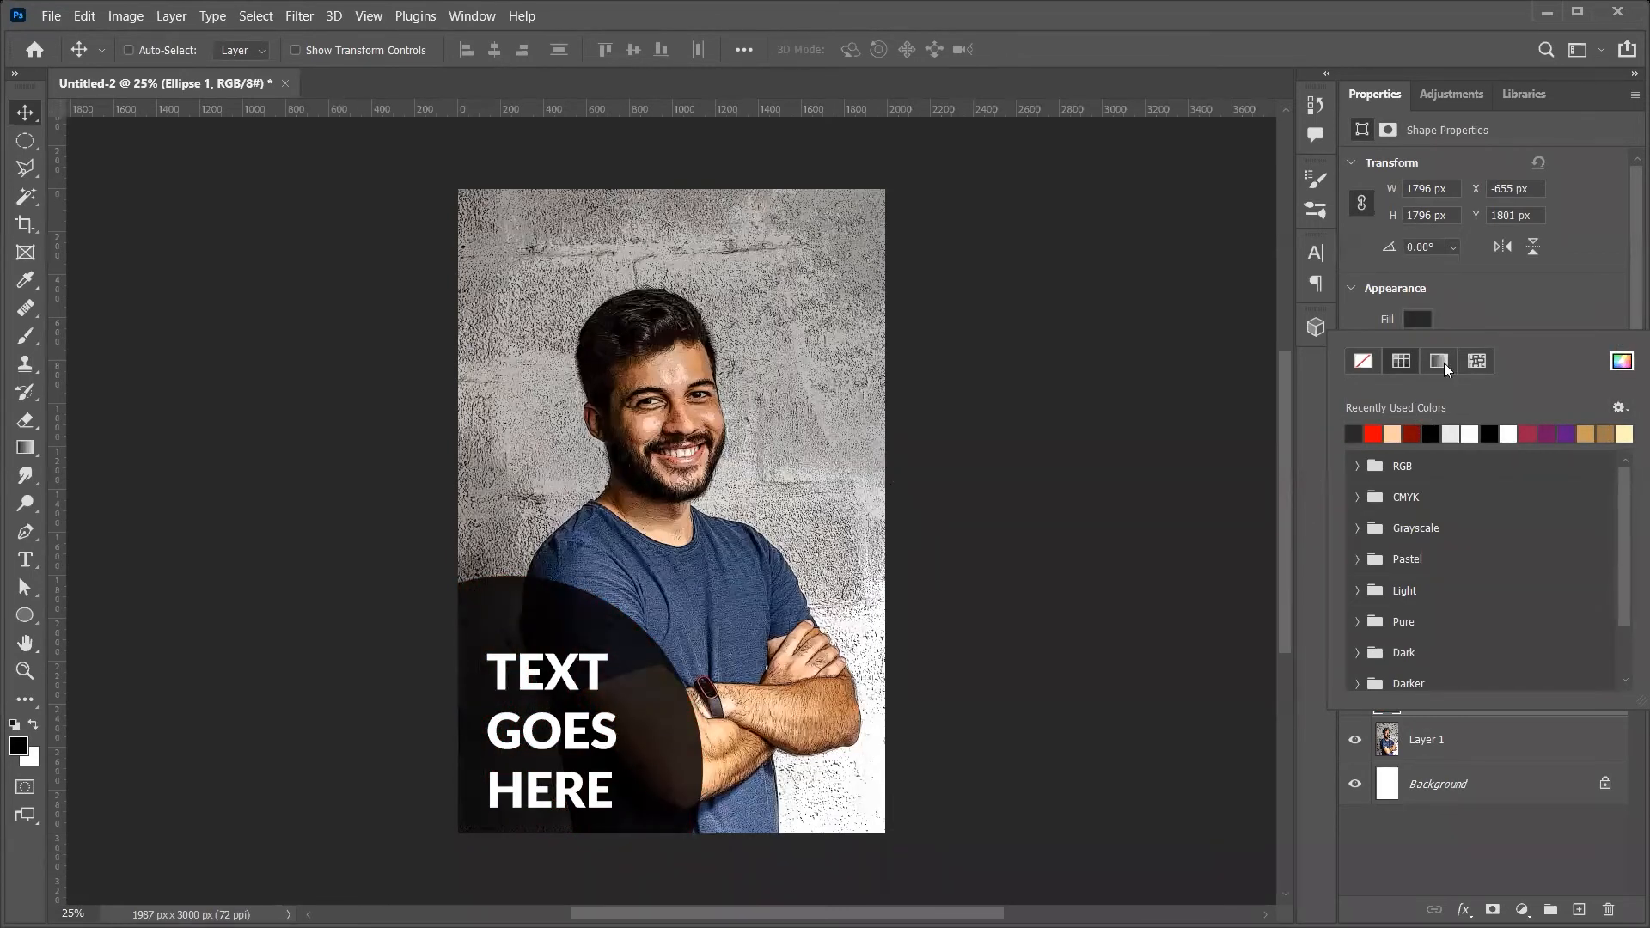
pyautogui.click(985, 342)
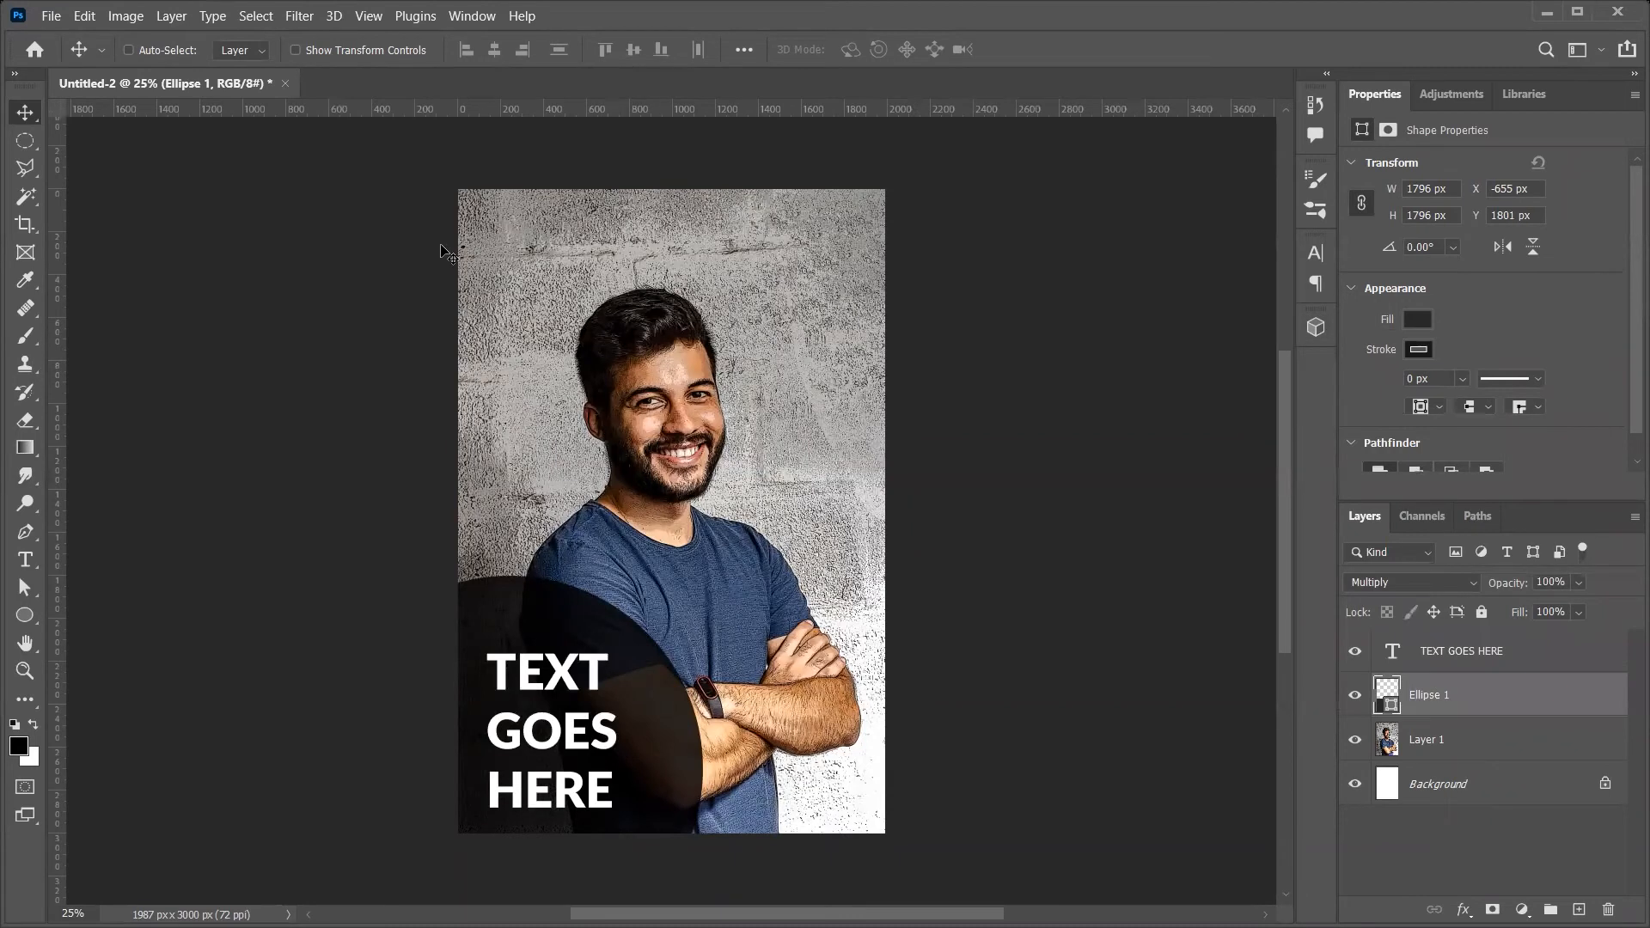
# Choose dark blue 17315c, based on the shirt's colour, as the foreground colour and fill the circle with it
pyautogui.click(18, 745)
pyautogui.click(771, 571)
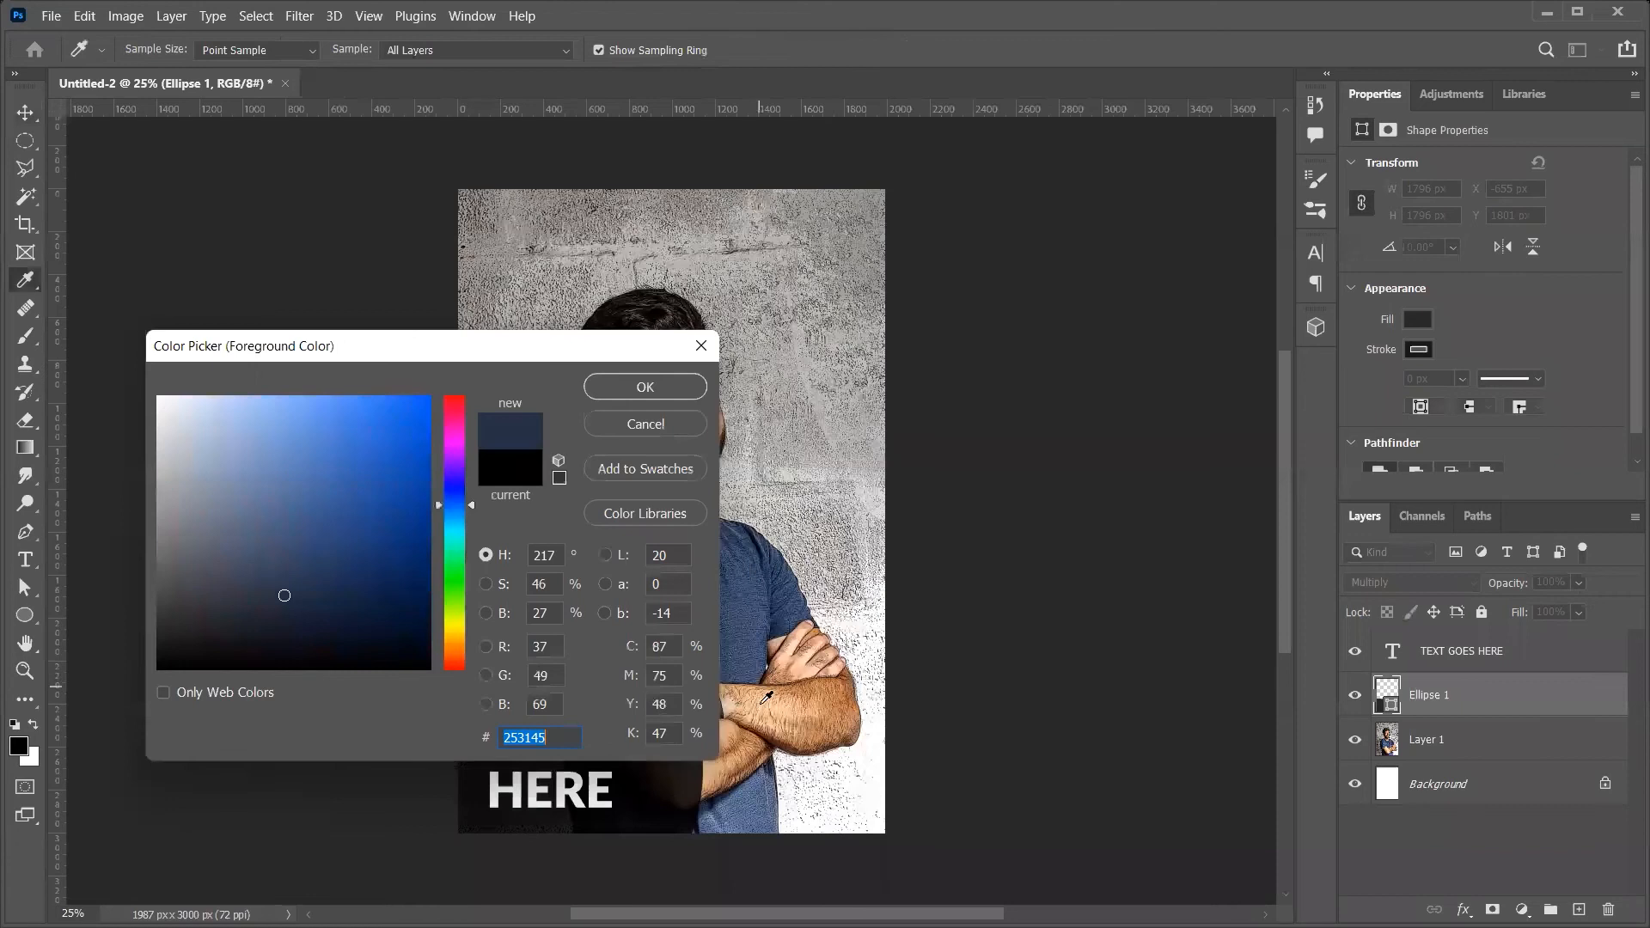
pyautogui.click(363, 571)
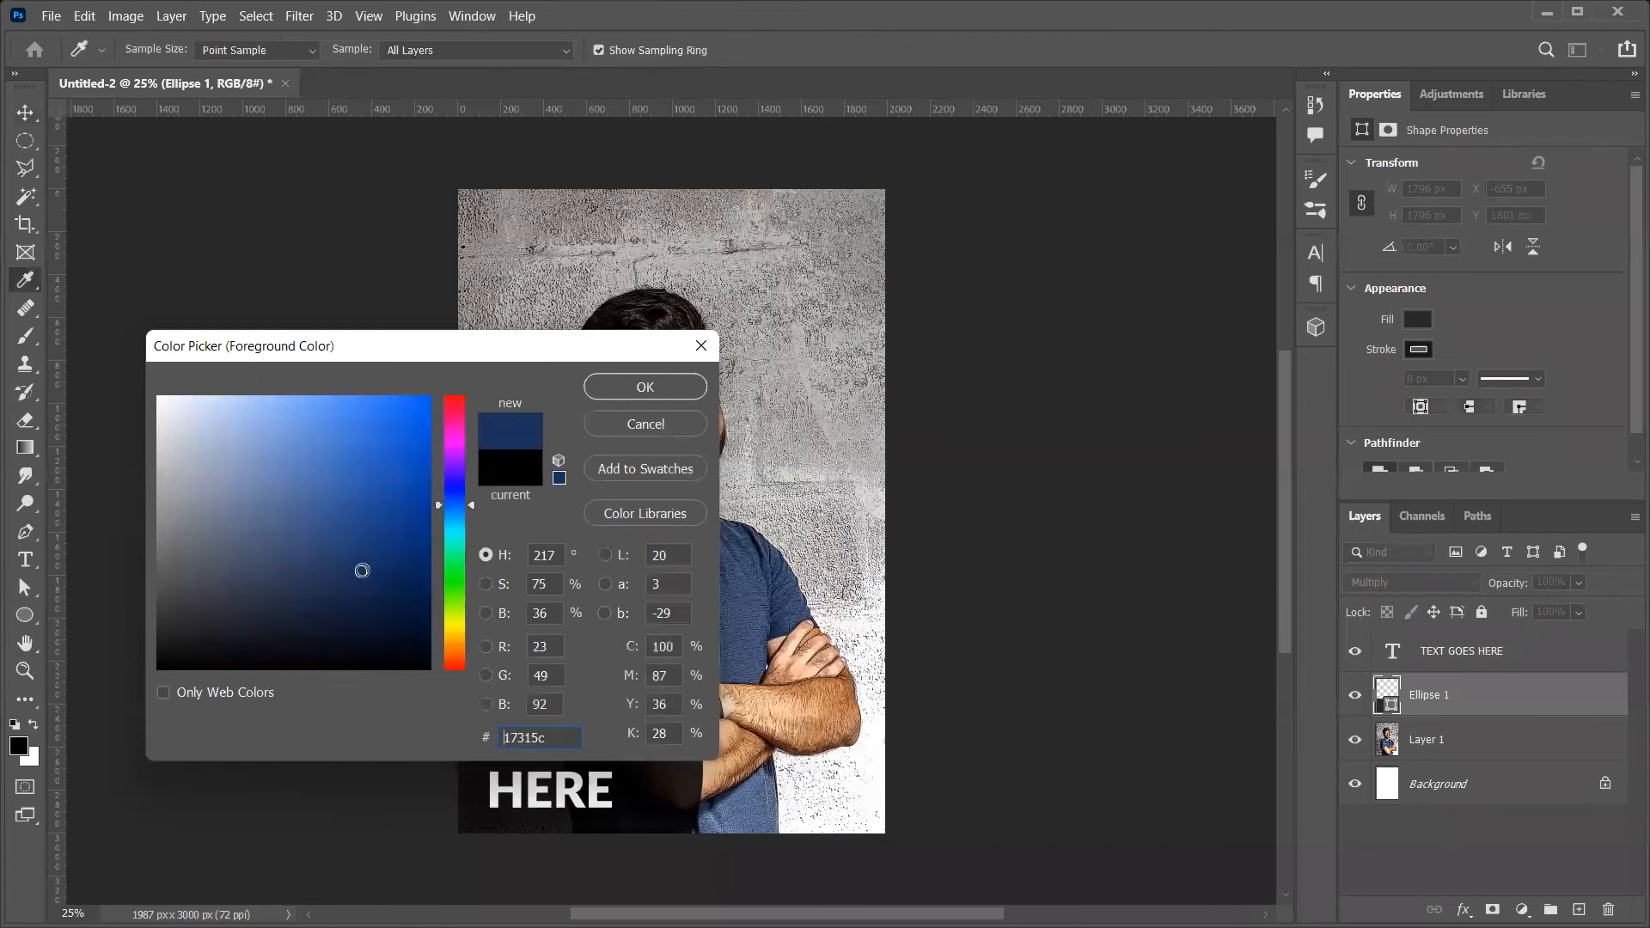
pyautogui.press('Return')
pyautogui.press('v')
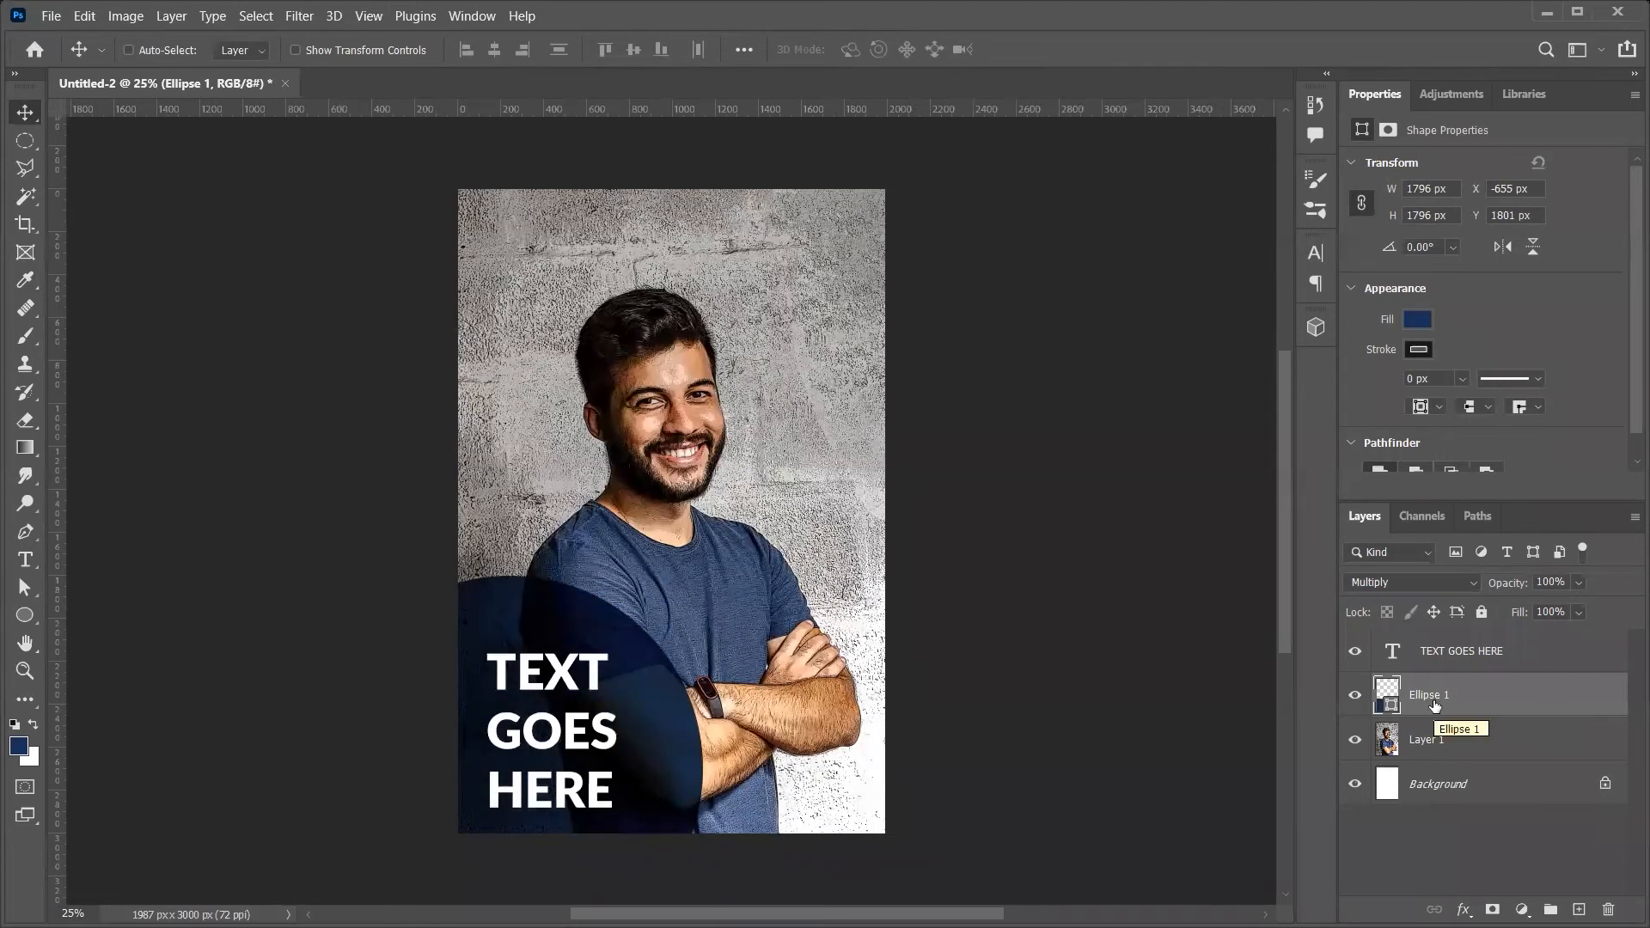
# Duplicate the blue circle and place the copy over the portrait's upper-right corner
pyautogui.moveTo(551, 808); pyautogui.dragTo(773, 533)
pyautogui.moveTo(729, 608); pyautogui.dragTo(829, 381)
pyautogui.press('t')
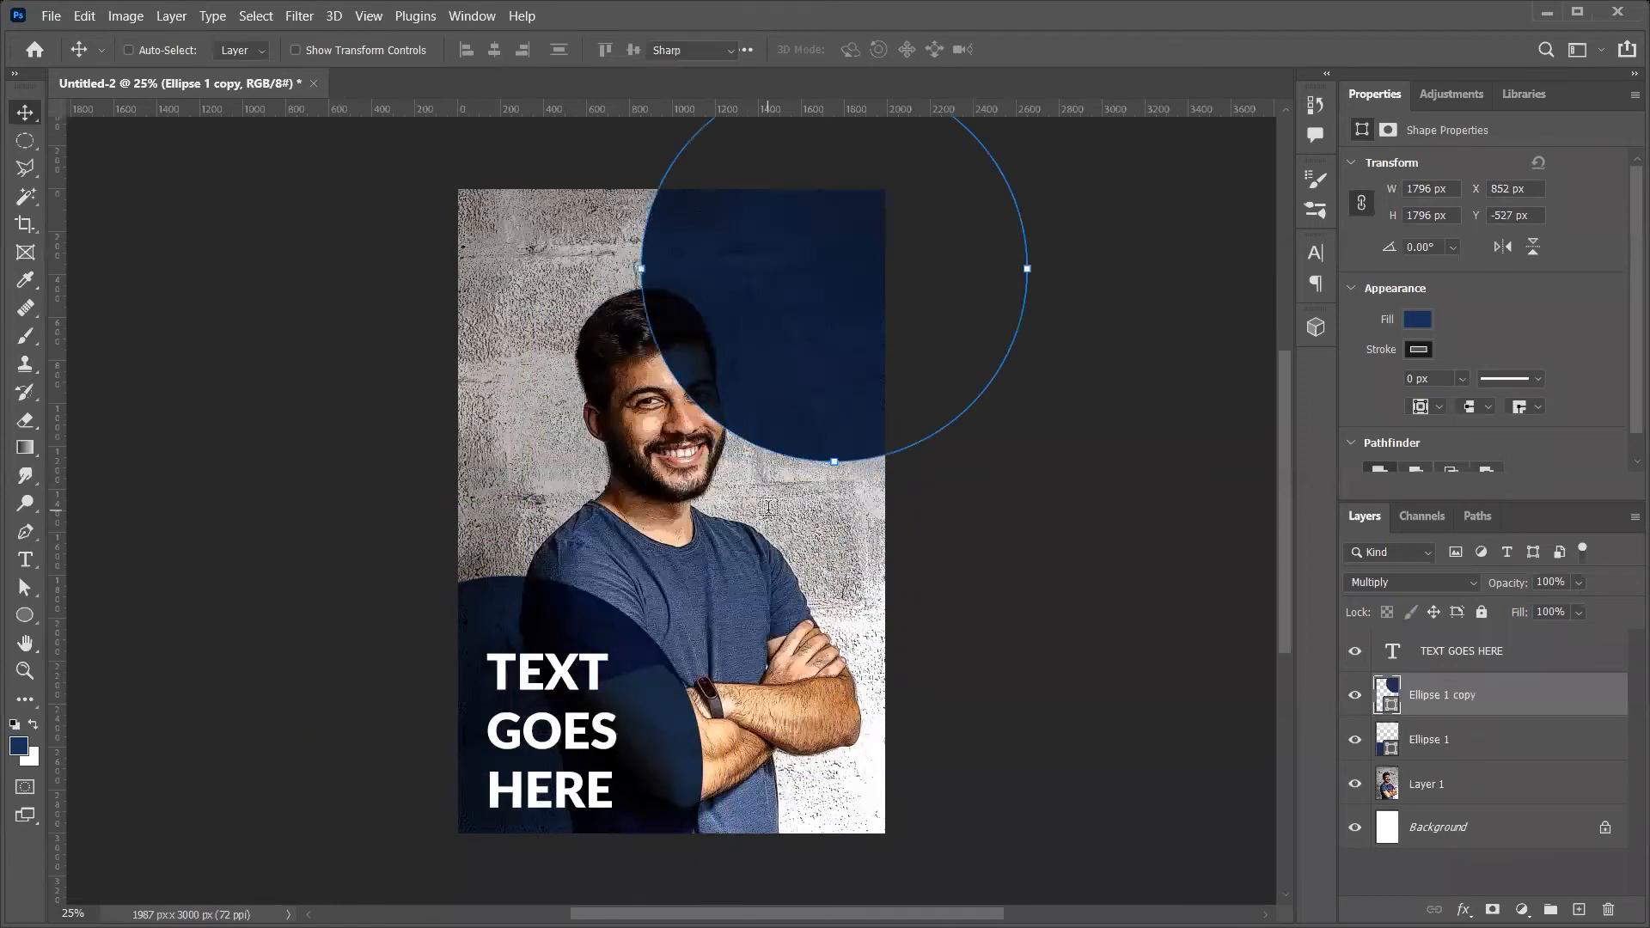
pyautogui.hotkey('ctrl', 'h')
pyautogui.press('v')
pyautogui.hotkey('alt', 'v')
pyautogui.press('Escape')
# Scale the circle copy down to about 748 px wide and move it over the man's face
pyautogui.hotkey('ctrl', 't')
pyautogui.moveTo(643, 463); pyautogui.dragTo(750, 353)
pyautogui.press('Return')
pyautogui.moveTo(871, 283); pyautogui.dragTo(716, 521)
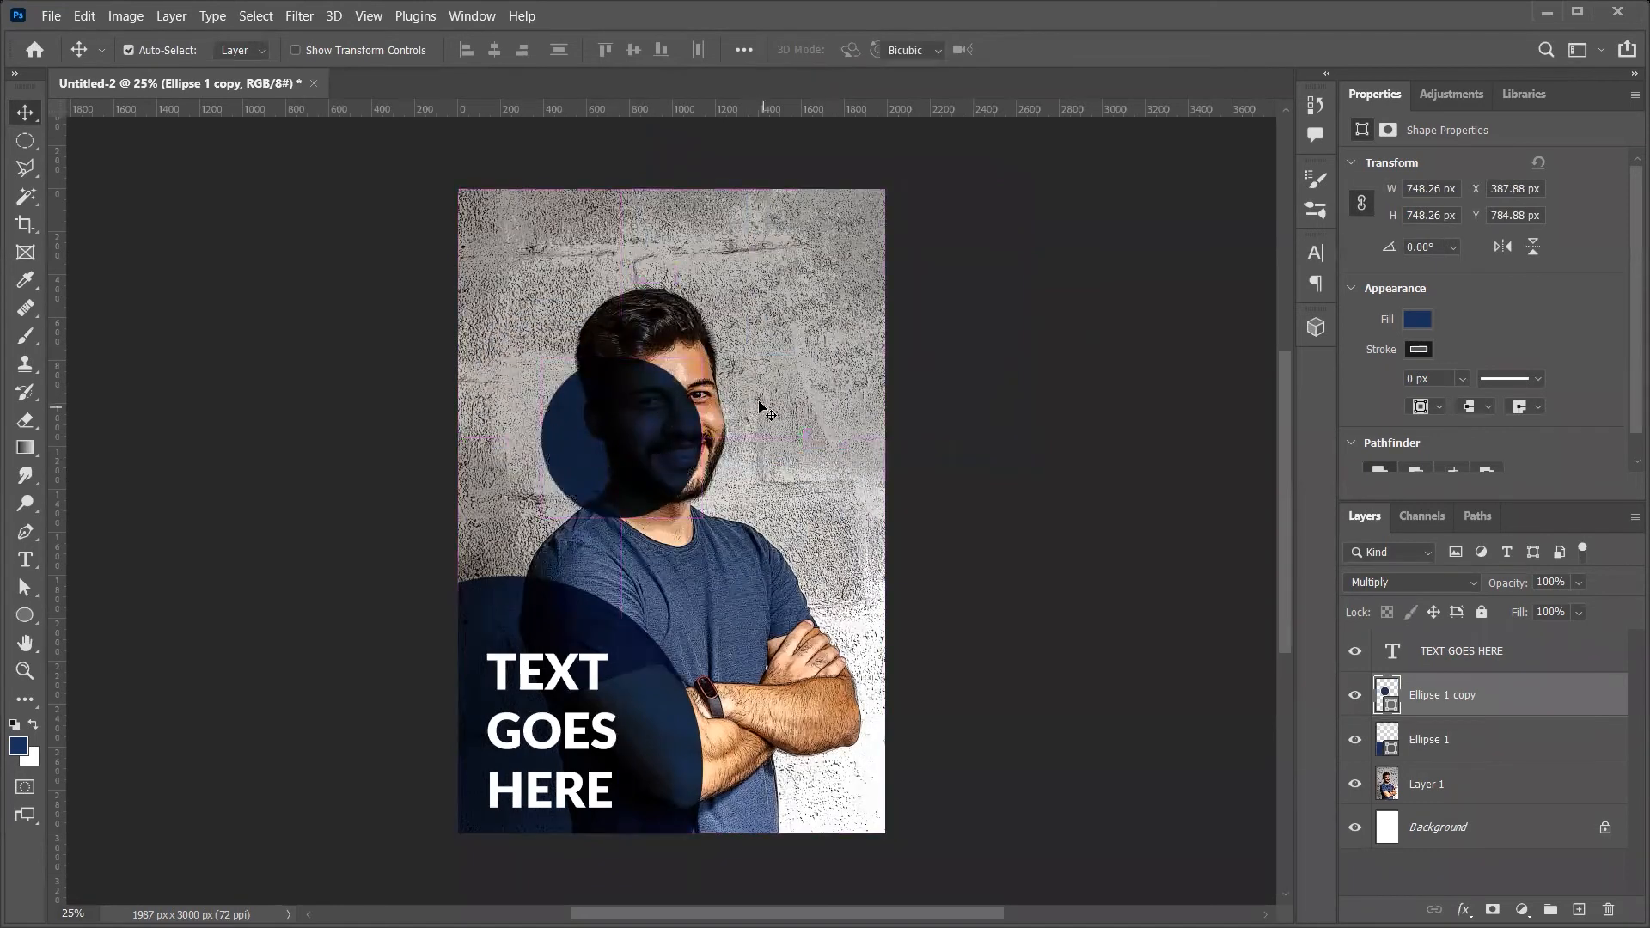
# Resize the circle copy to about 1100 px wide and position it around the man's head
pyautogui.hotkey('ctrl', 't')
pyautogui.moveTo(698, 363); pyautogui.dragTo(770, 284)
pyautogui.moveTo(693, 545); pyautogui.dragTo(713, 458)
pyautogui.press('Return')
pyautogui.hotkey('ctrl', 't')
pyautogui.moveTo(802, 323); pyautogui.dragTo(779, 345)
pyautogui.press('Return')
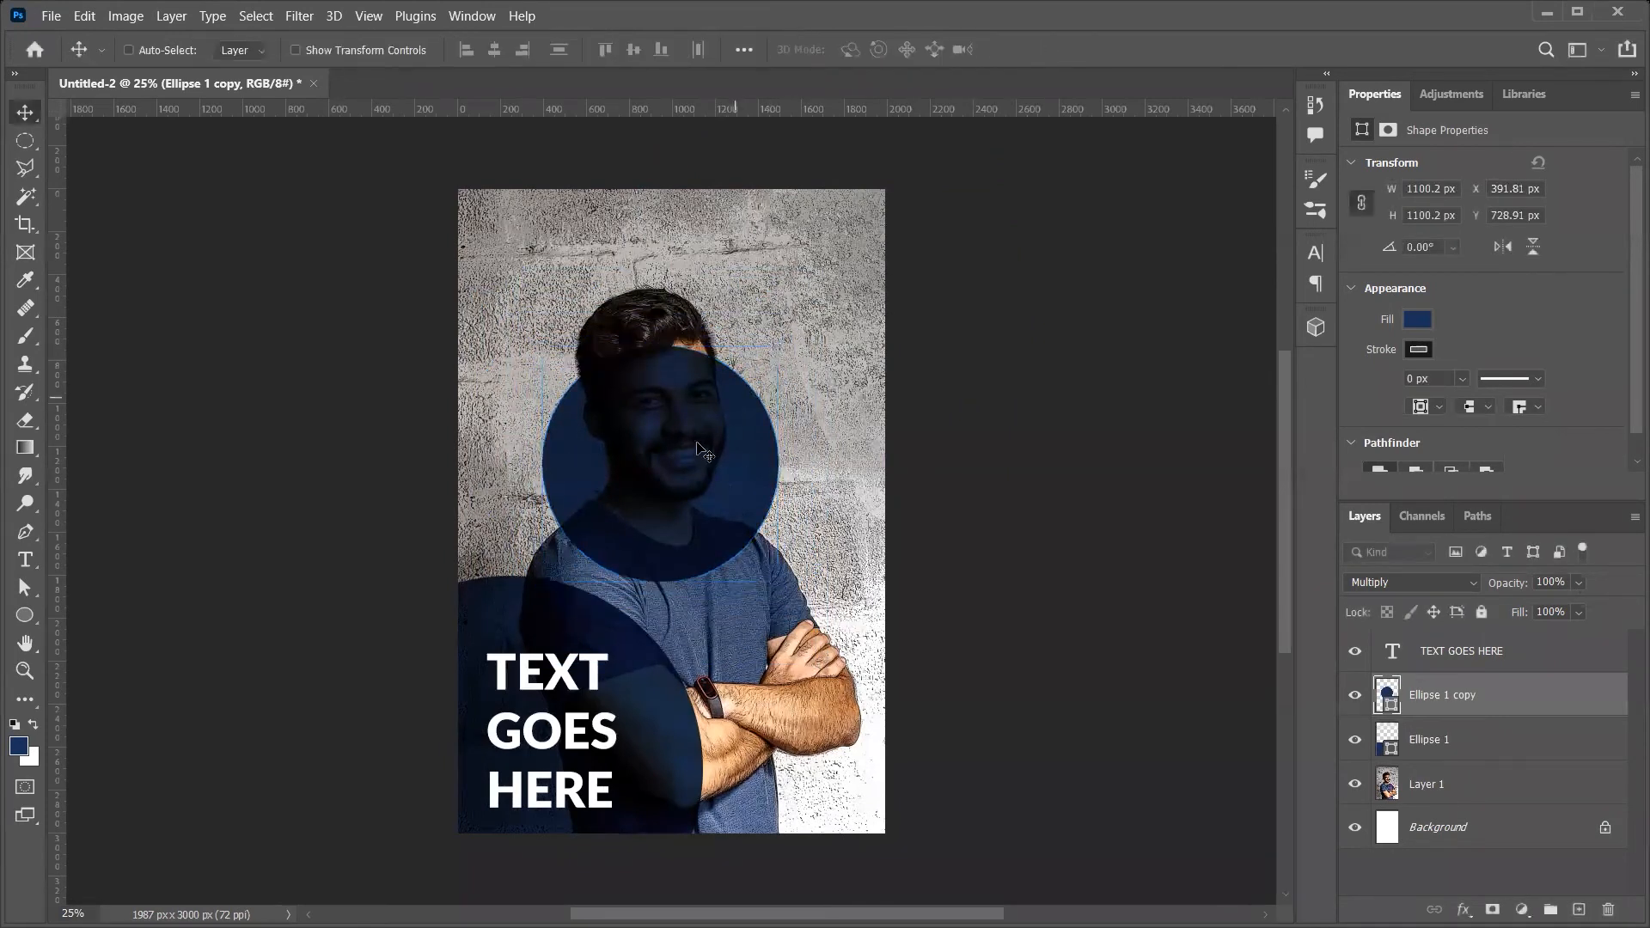
# Duplicate the portrait layer, remove the copy's background and place the cutout above both circle layers
pyautogui.click(1437, 783)
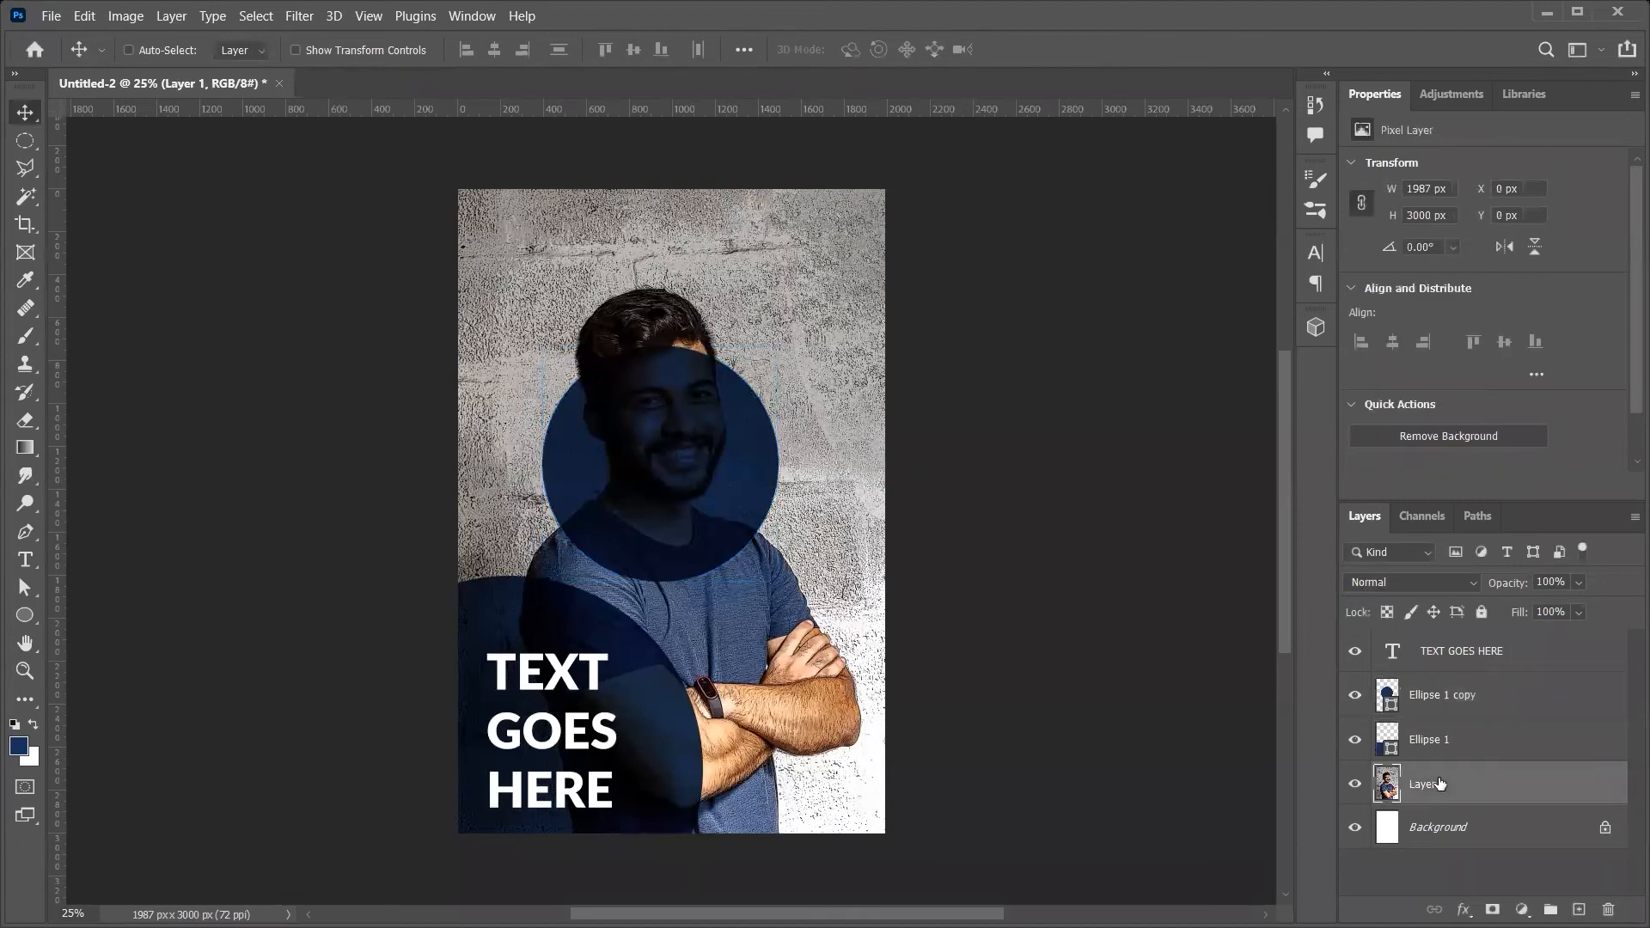
pyautogui.hotkey('ctrl', 'j')
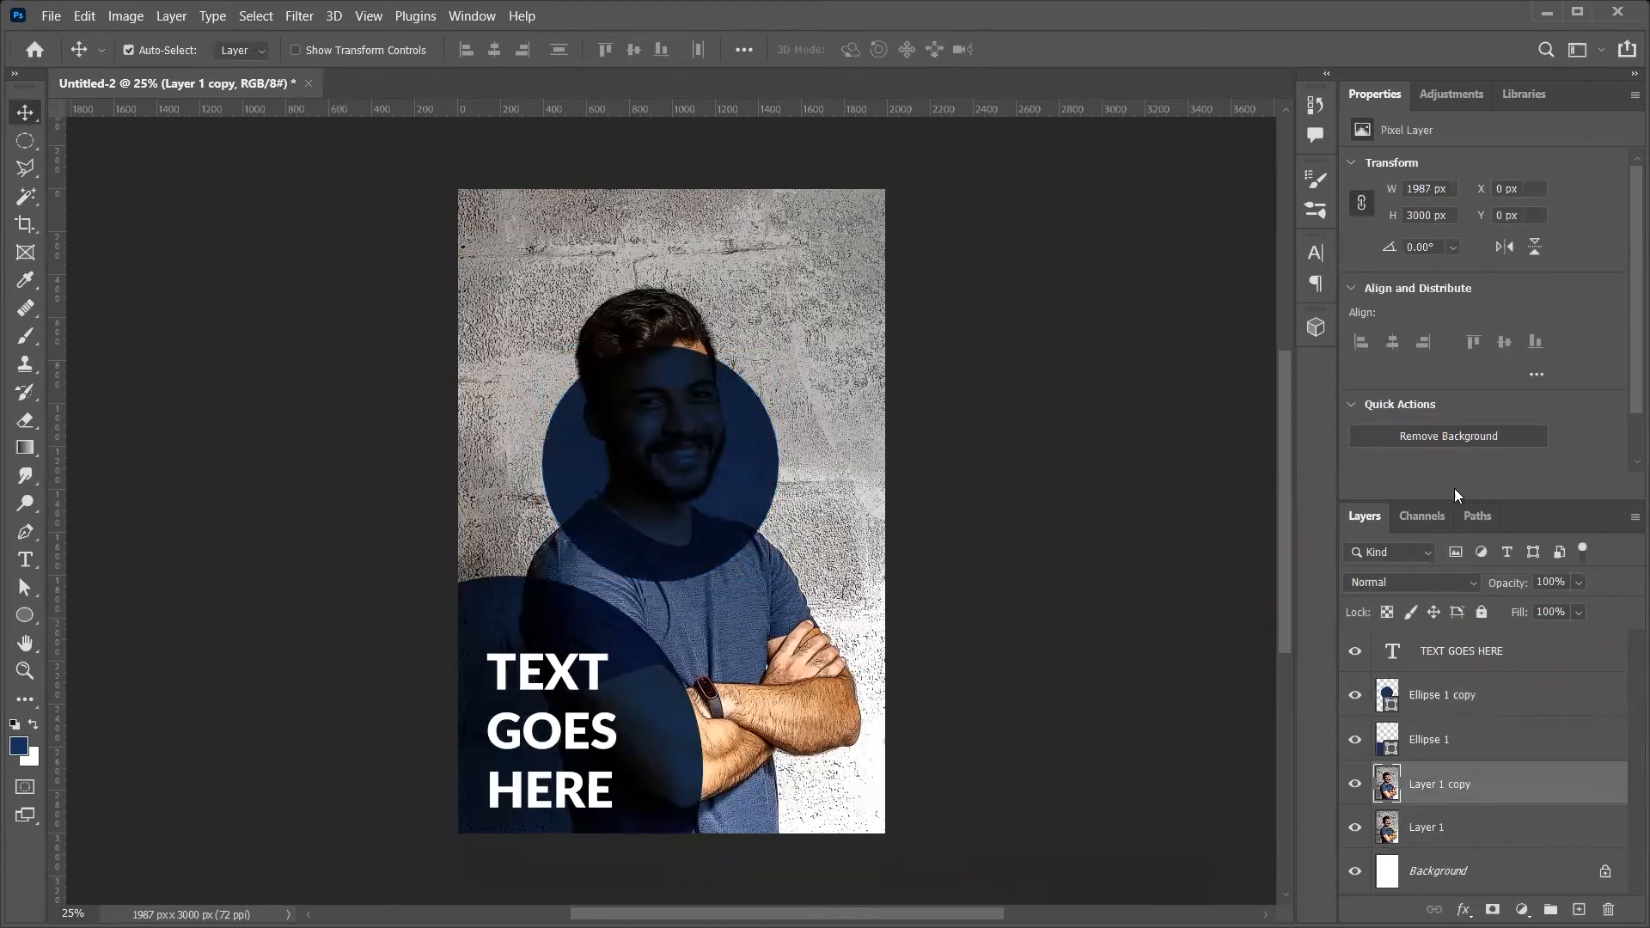
pyautogui.click(1461, 435)
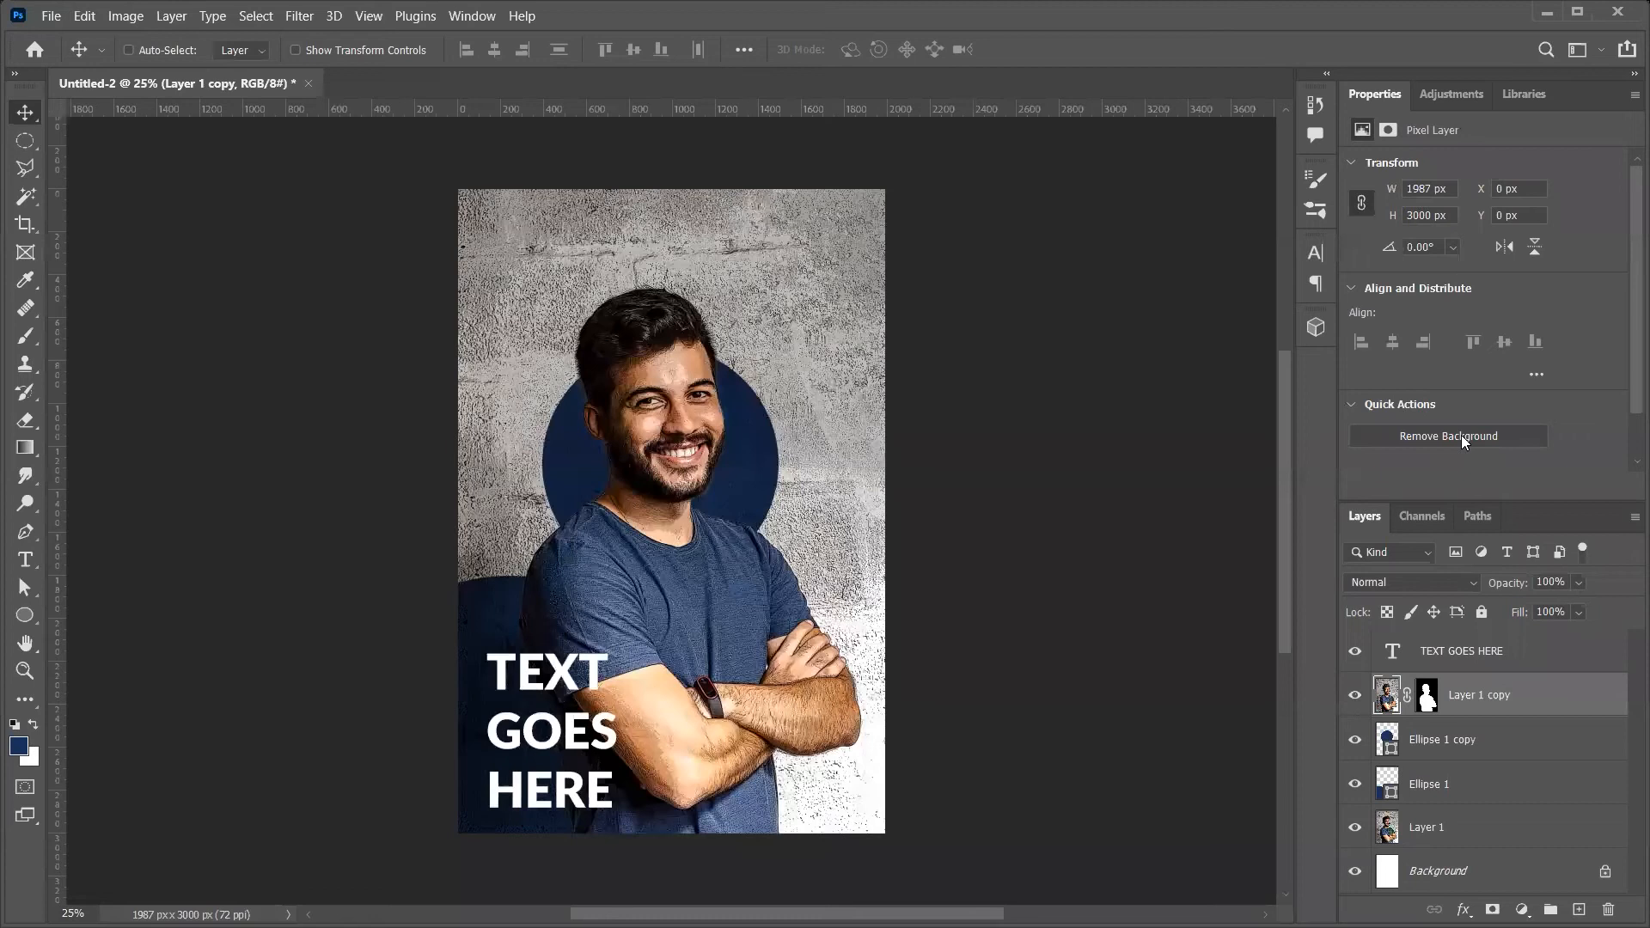
# Raise the large blue circle above the man's cutout layer, directly beneath the text
pyautogui.click(1455, 795)
pyautogui.hotkey('ctrl', ']')
pyautogui.hotkey('ctrl', ']')
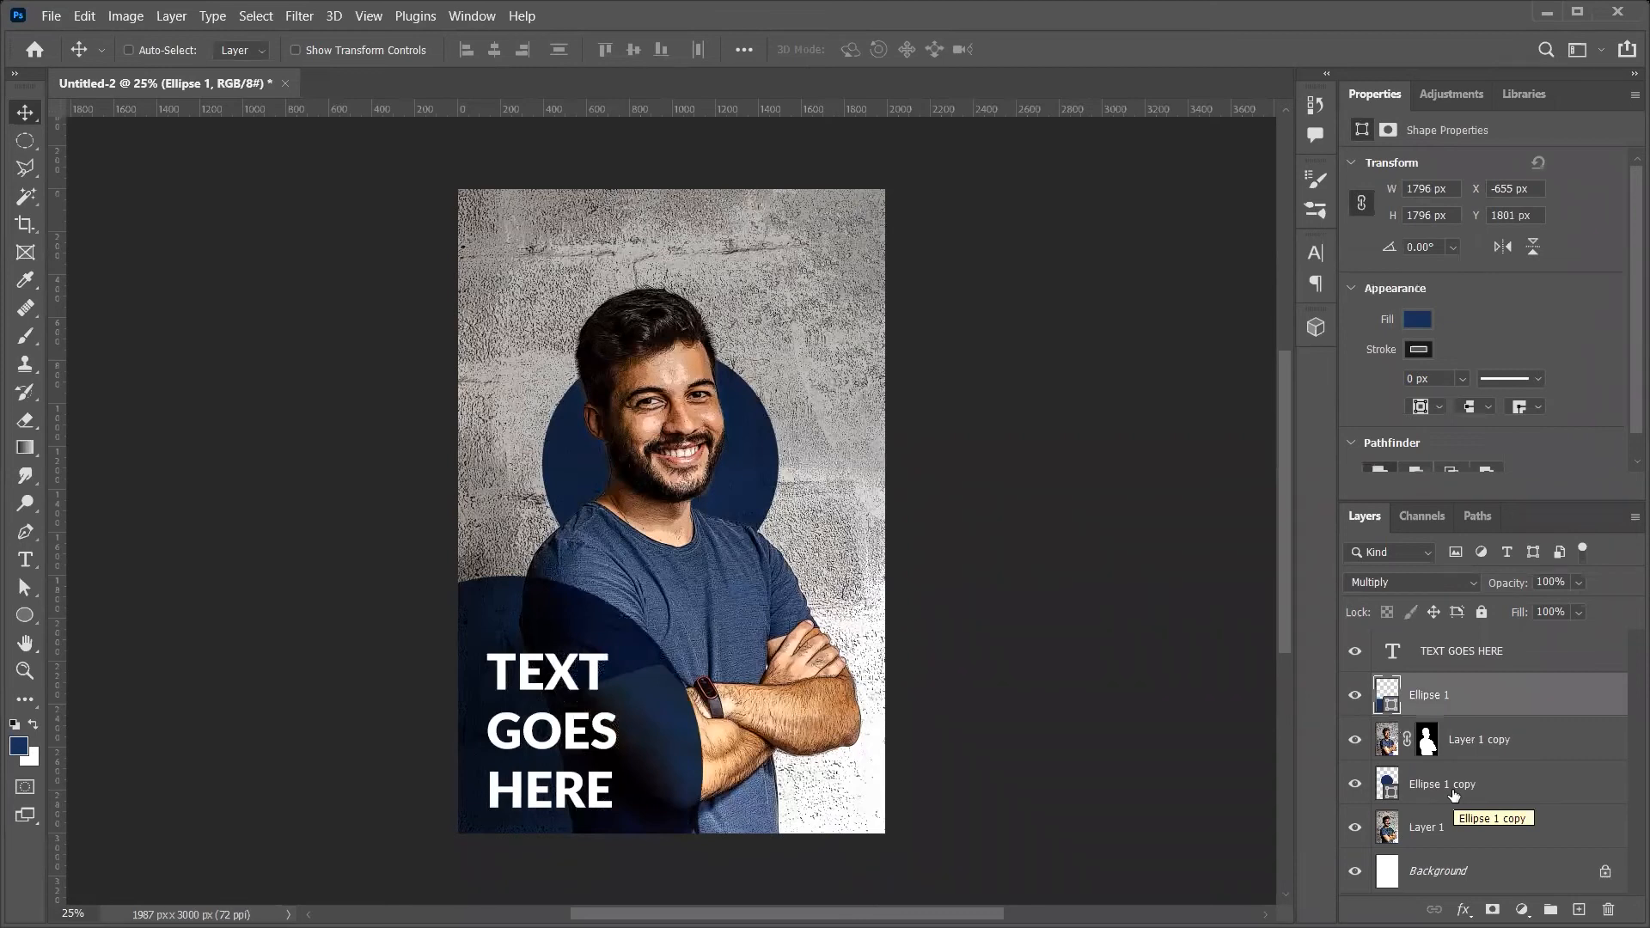
pyautogui.press('t')
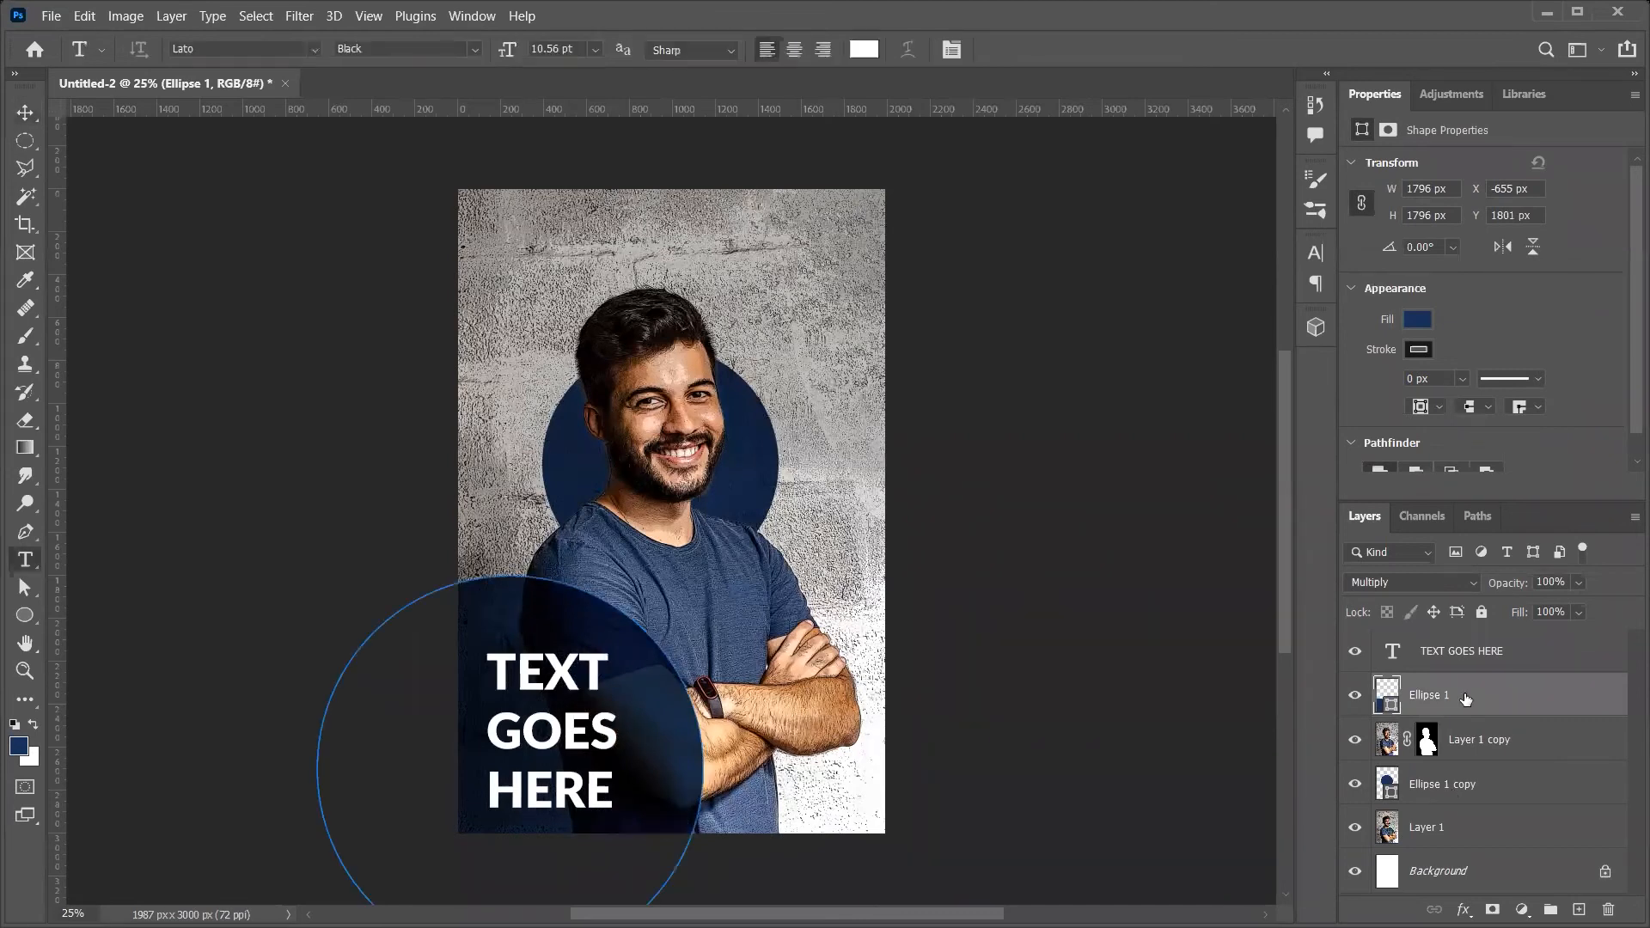
# Recolour the circle behind the man's head with black, and replace that fill with a brown skin tone sampled from his neck
pyautogui.click(1453, 798)
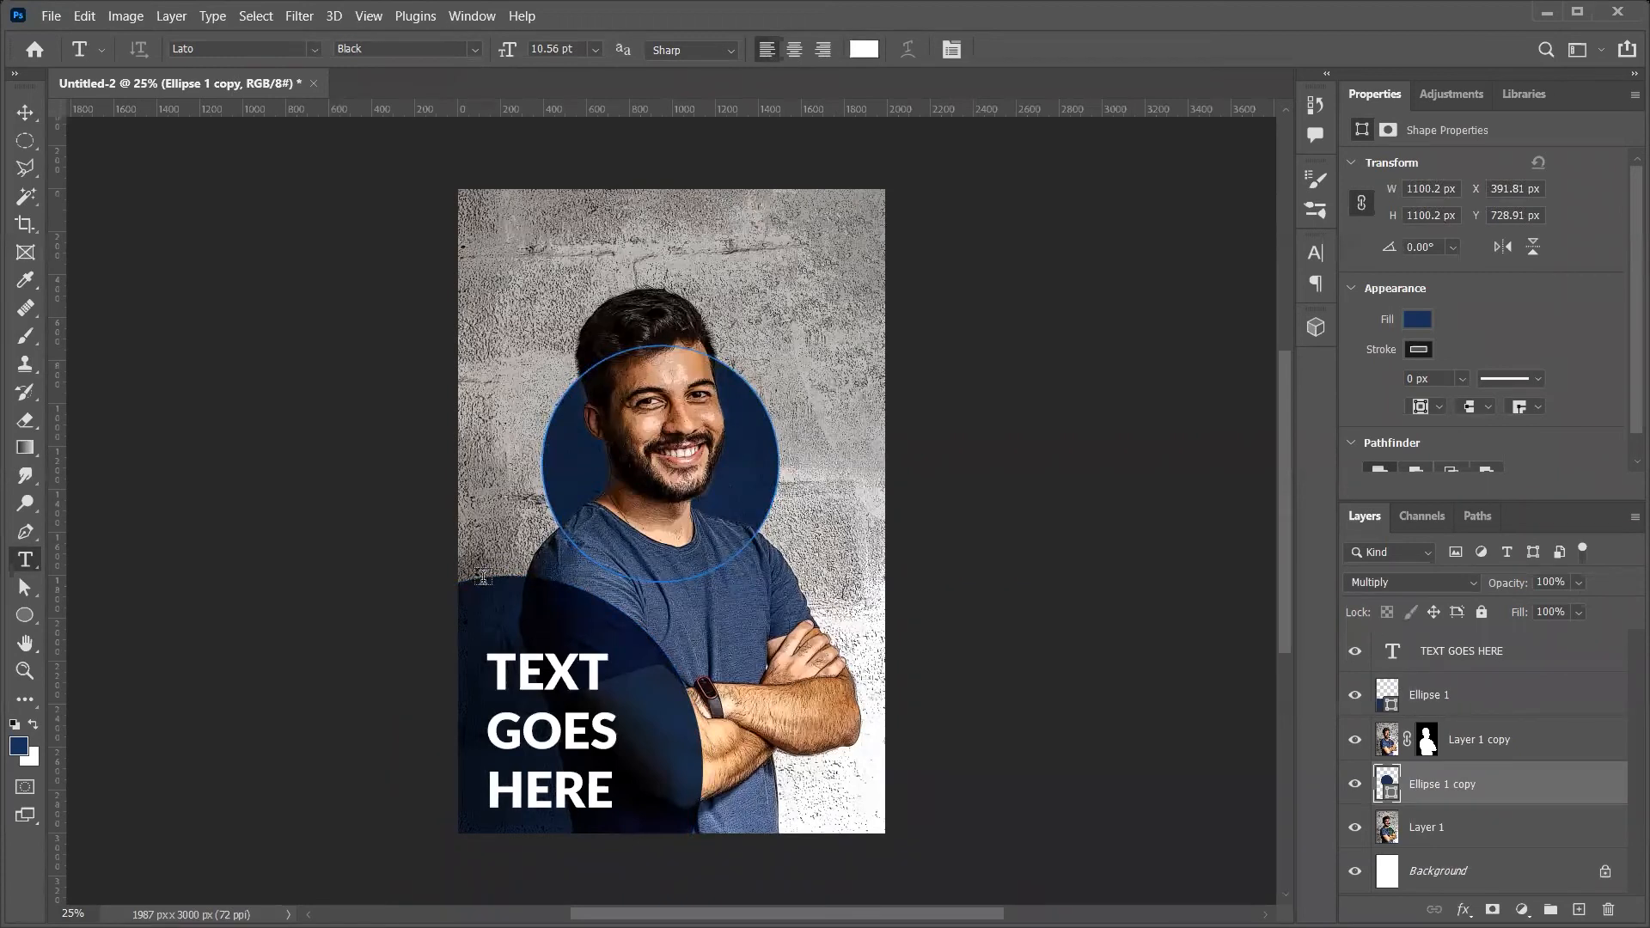
pyautogui.press('d')
pyautogui.press('v')
pyautogui.hotkey('alt', 'BackSpace')
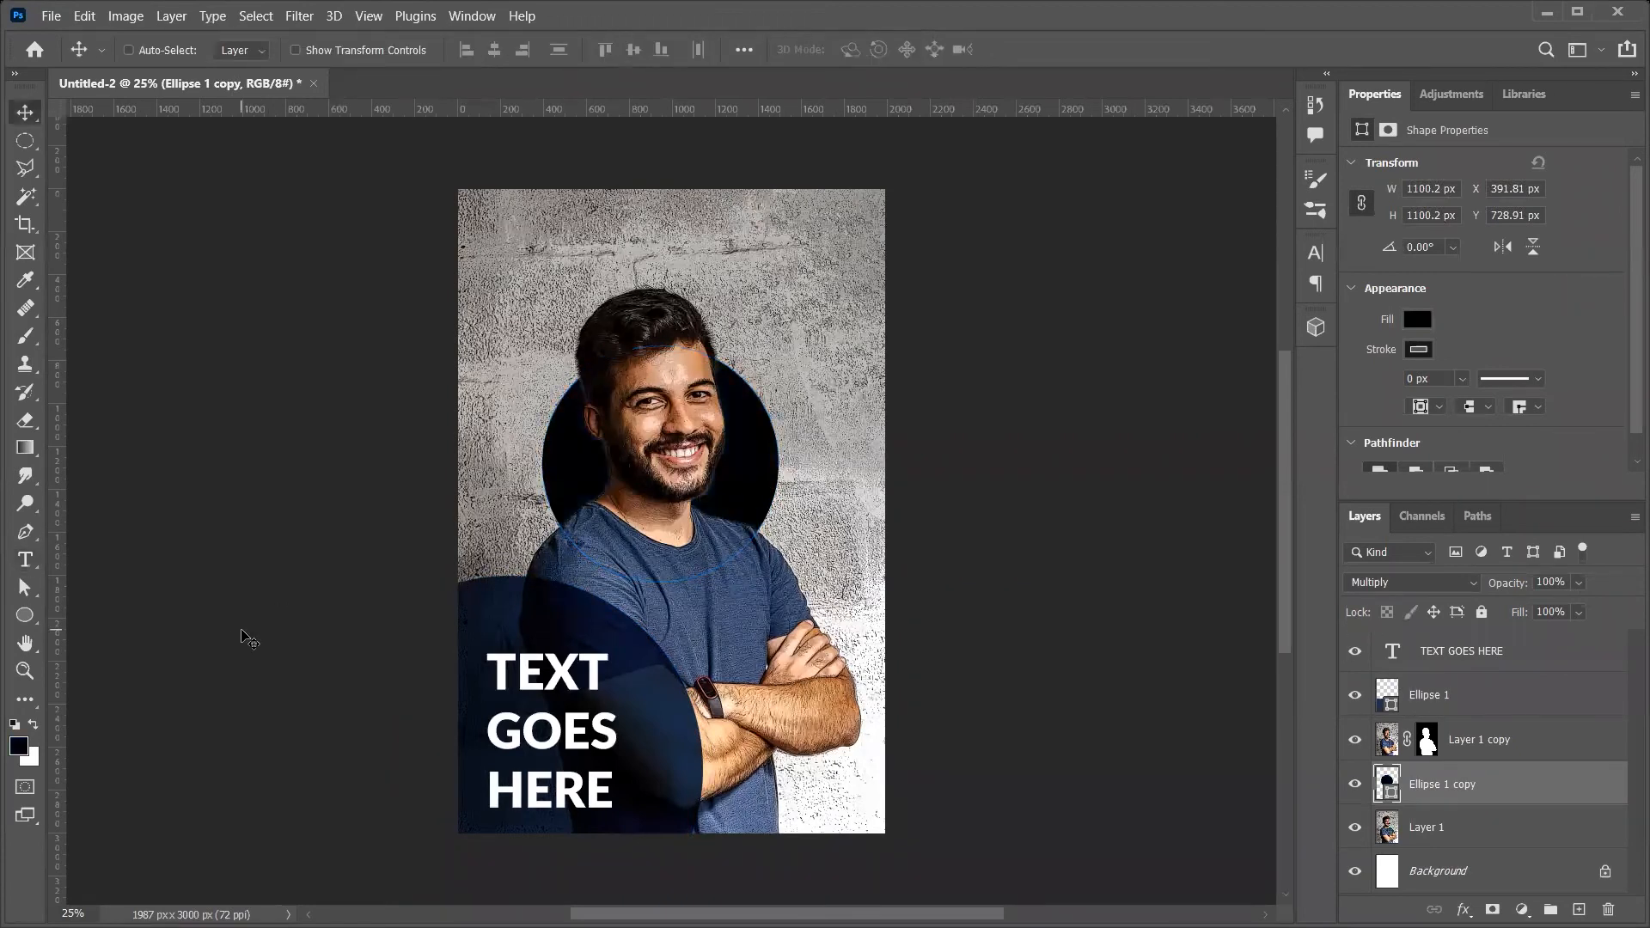
pyautogui.press('i')
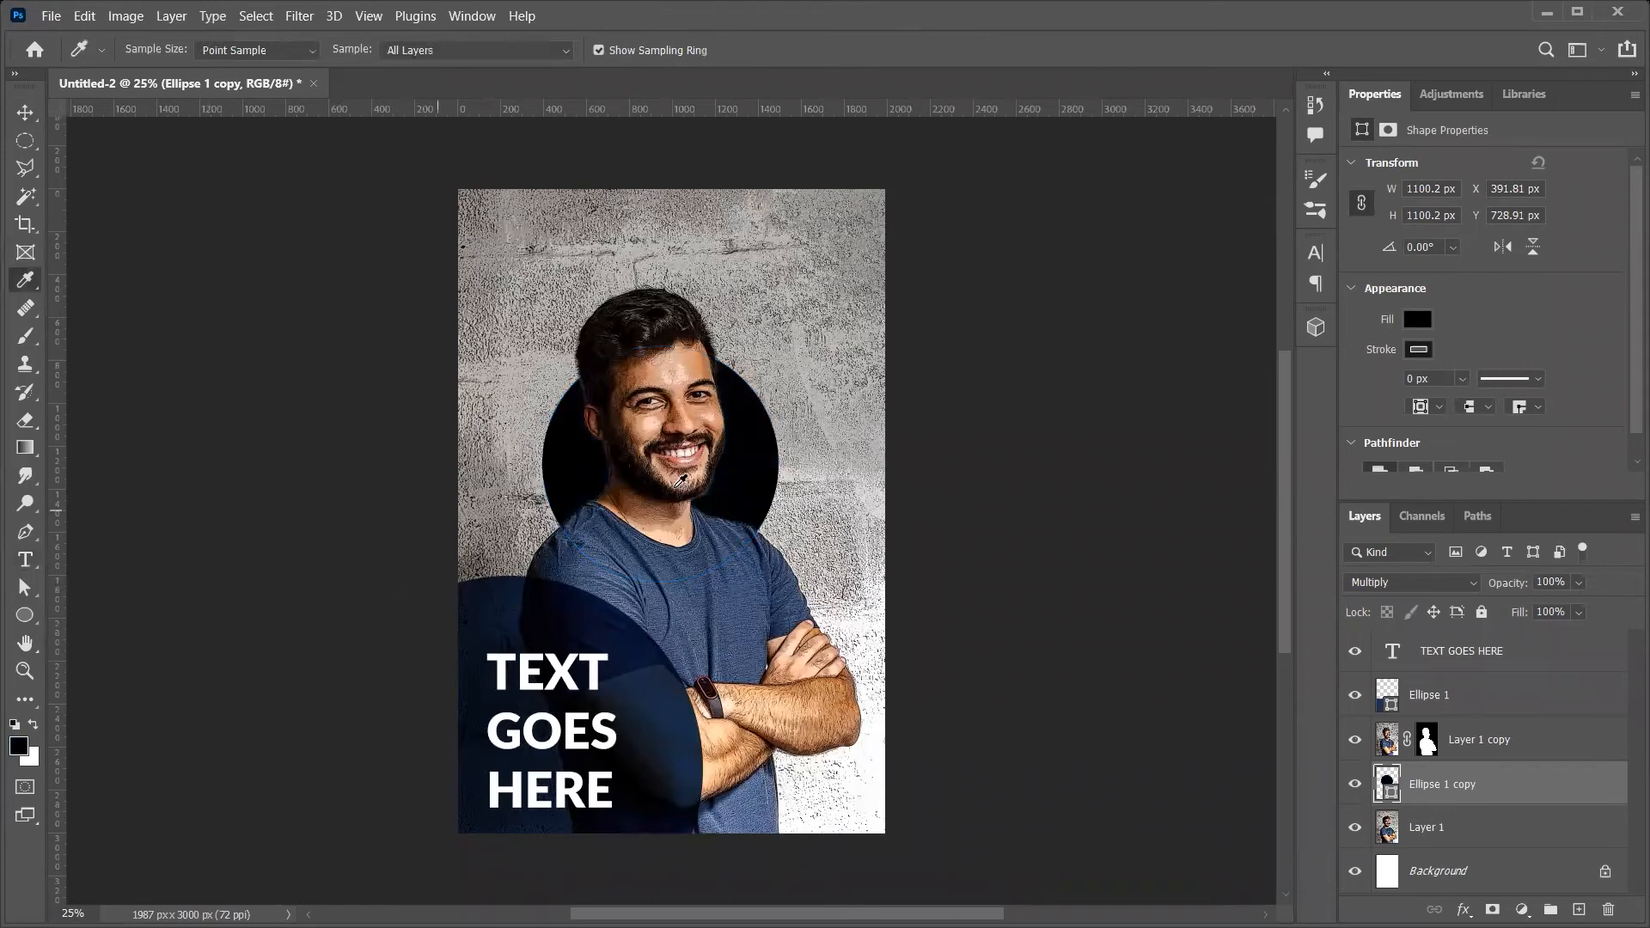
pyautogui.click(665, 500)
pyautogui.hotkey('alt', 'BackSpace')
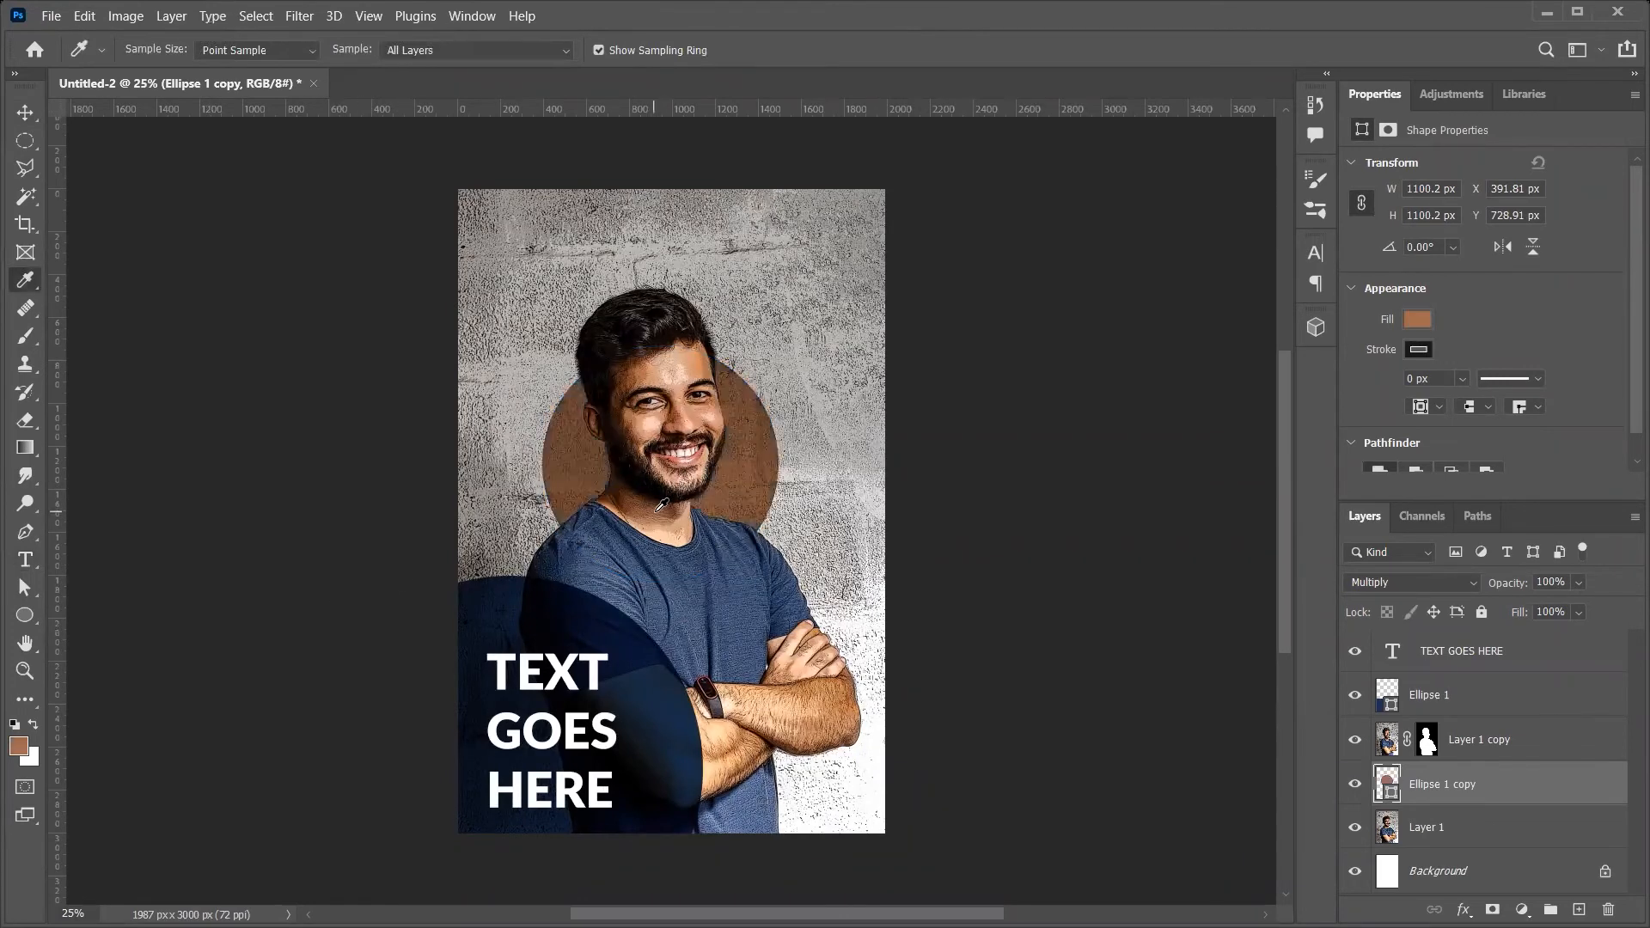
# Add a layer mask to the brown circle and draw a vertical gradient over its lower half on the mask
pyautogui.press('v')
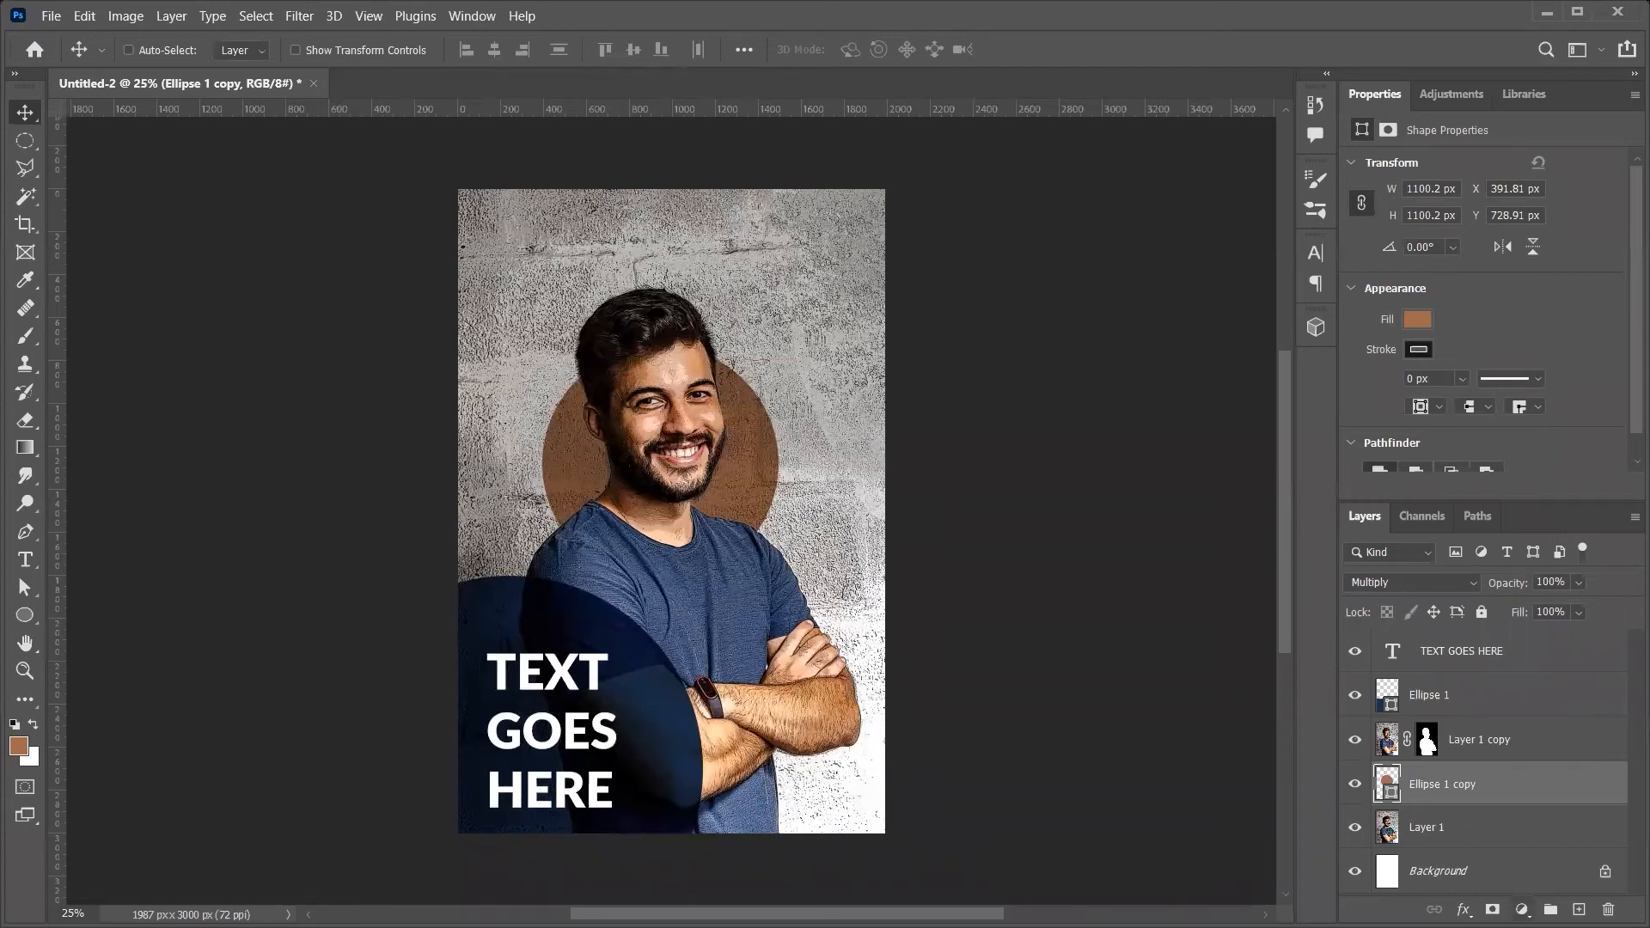
pyautogui.click(1493, 910)
pyautogui.press('g')
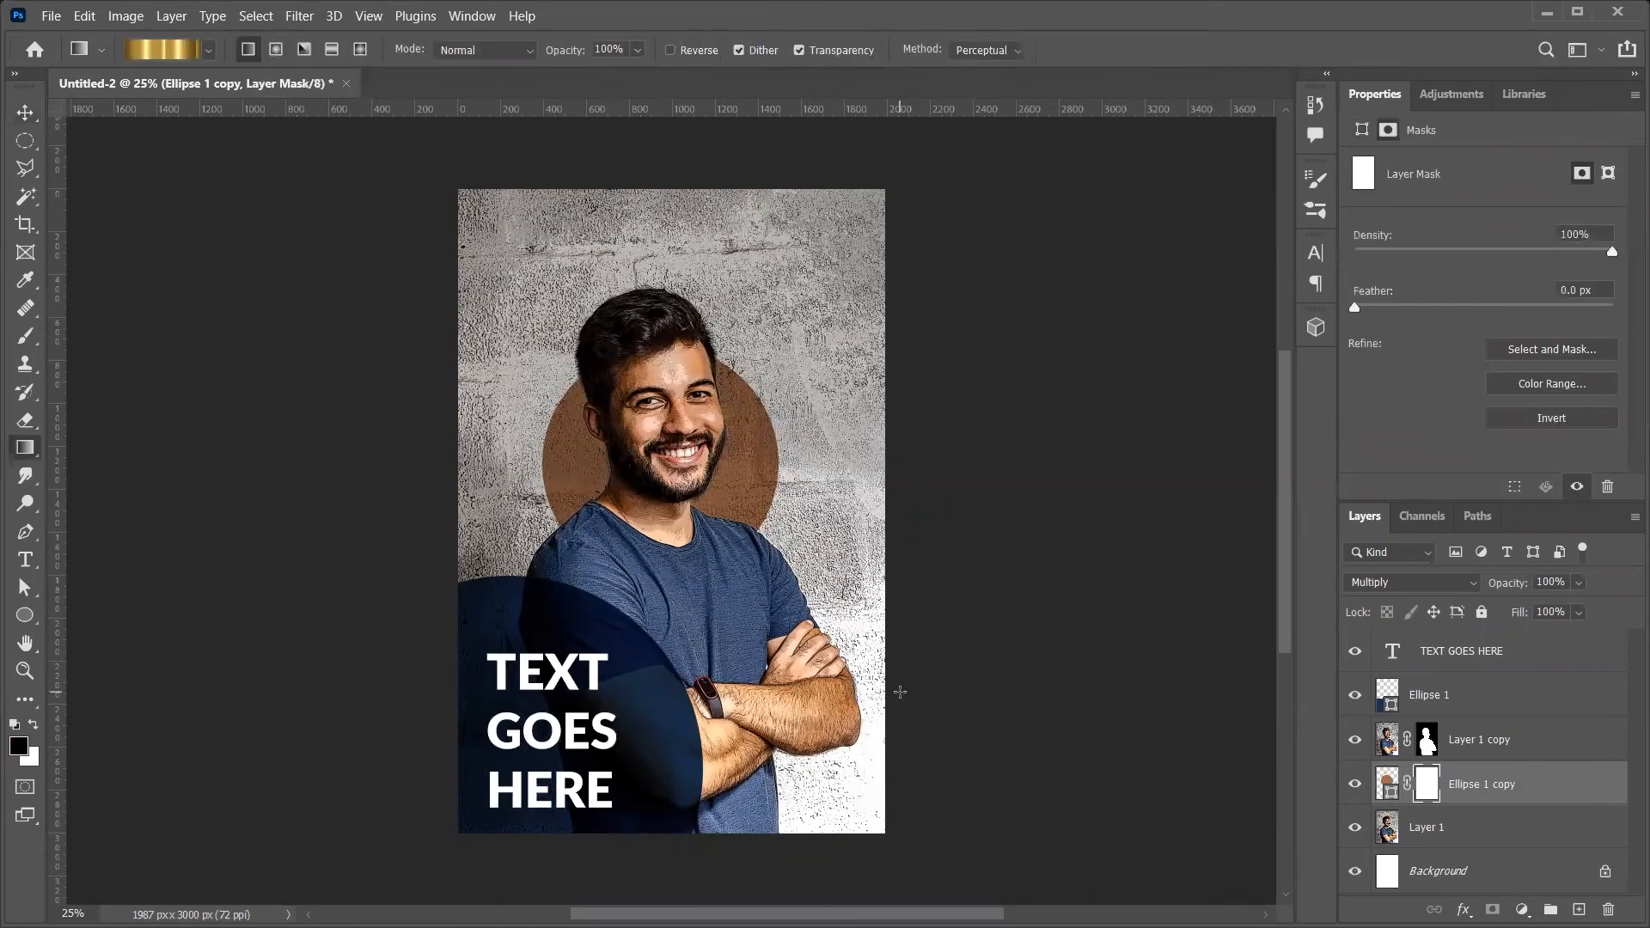
pyautogui.moveTo(743, 472); pyautogui.dragTo(743, 632)
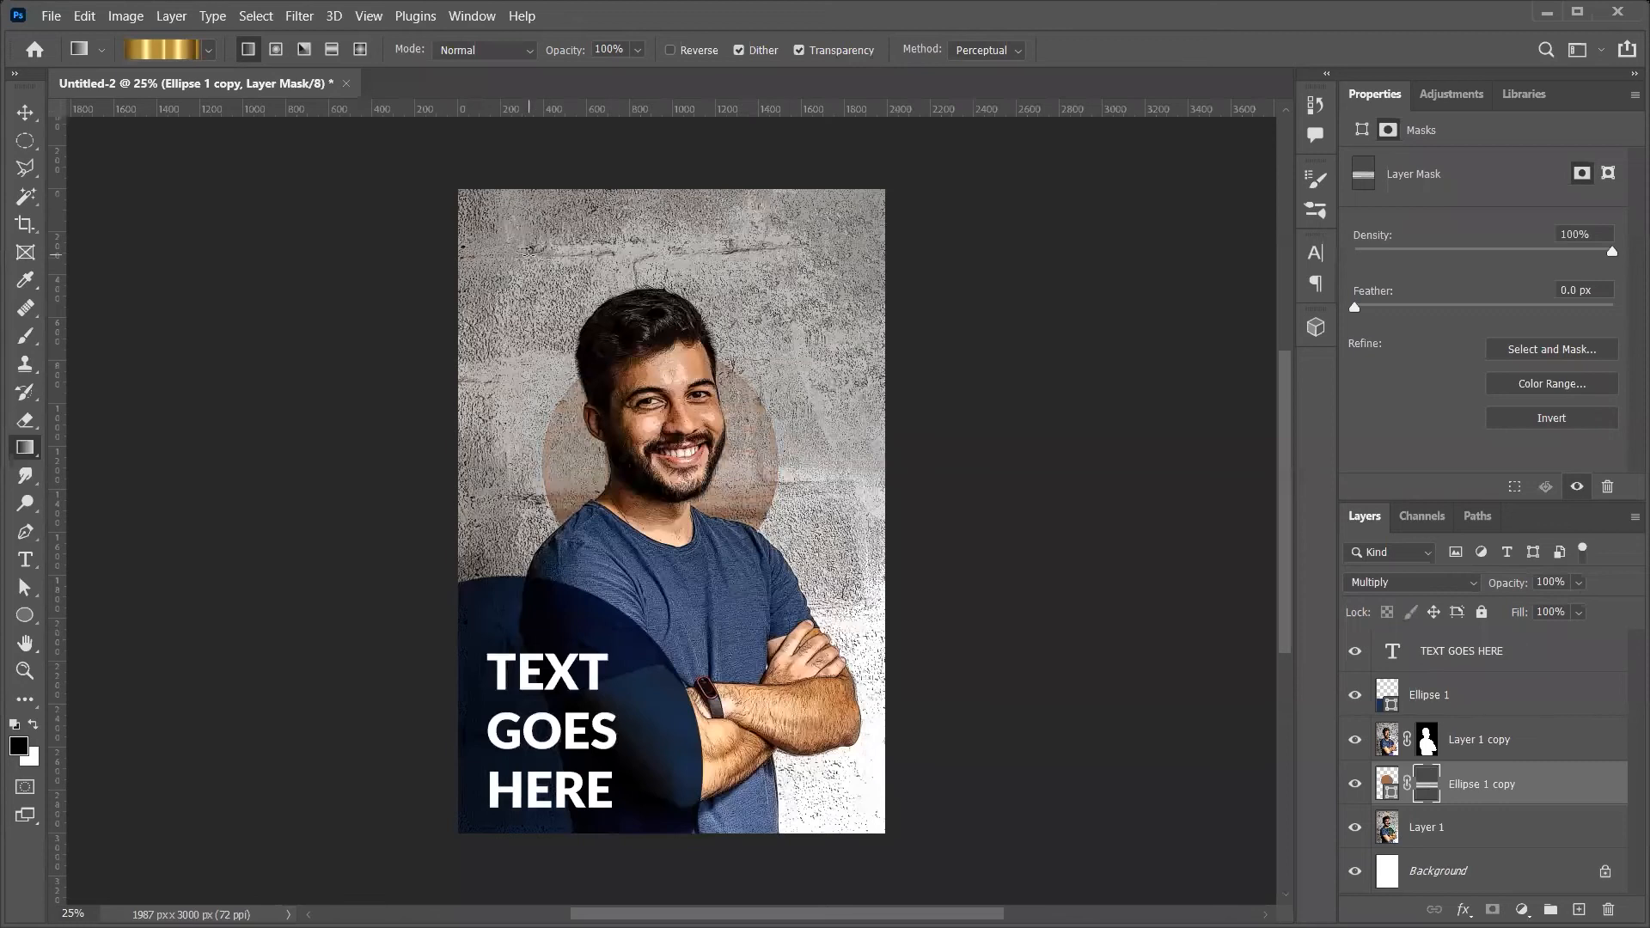
# Choose the black-to-white gradient from the Basics presets and redraw it on the circle's mask to fade the lower edge
pyautogui.click(208, 50)
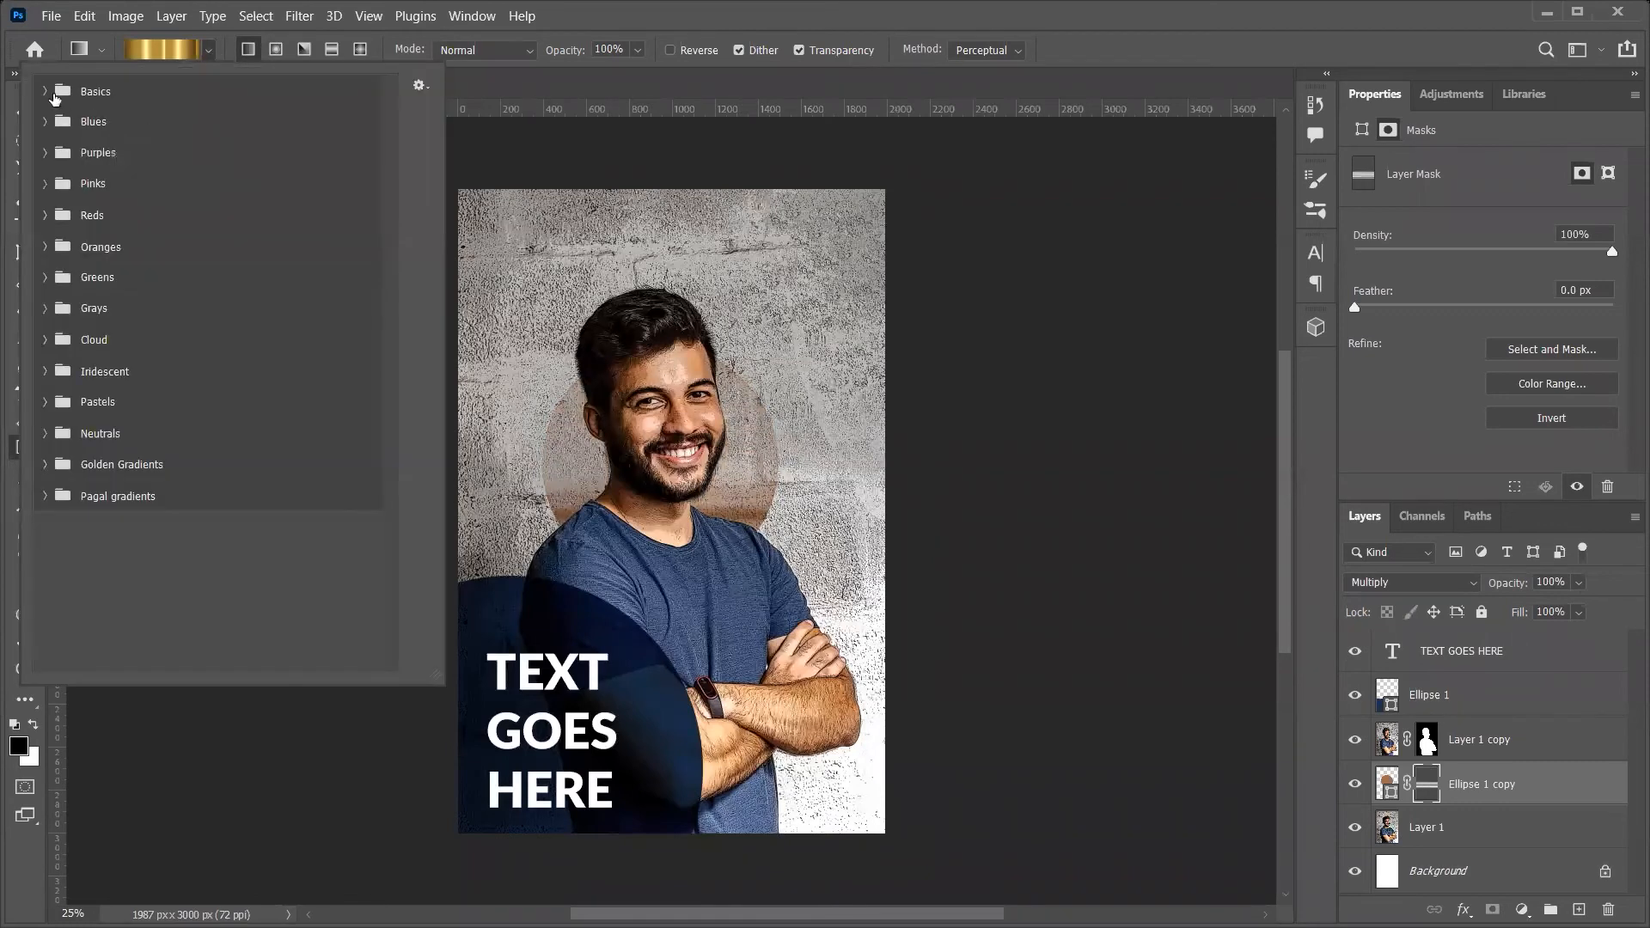
pyautogui.click(46, 91)
pyautogui.click(72, 124)
pyautogui.click(527, 204)
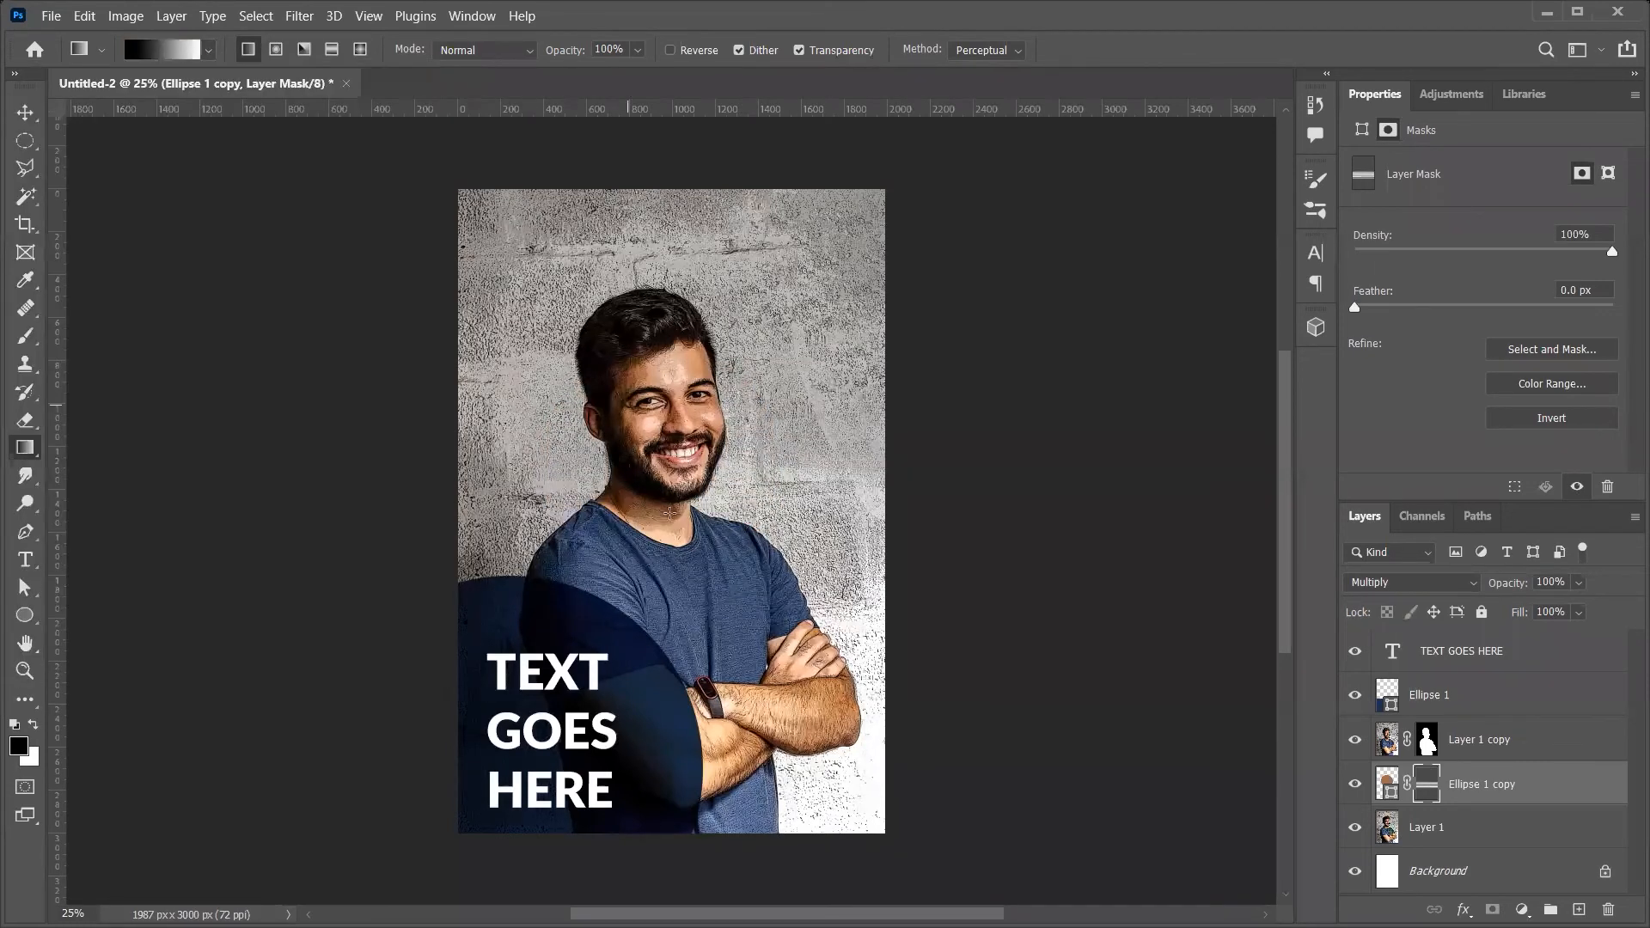
pyautogui.moveTo(693, 399); pyautogui.dragTo(703, 594)
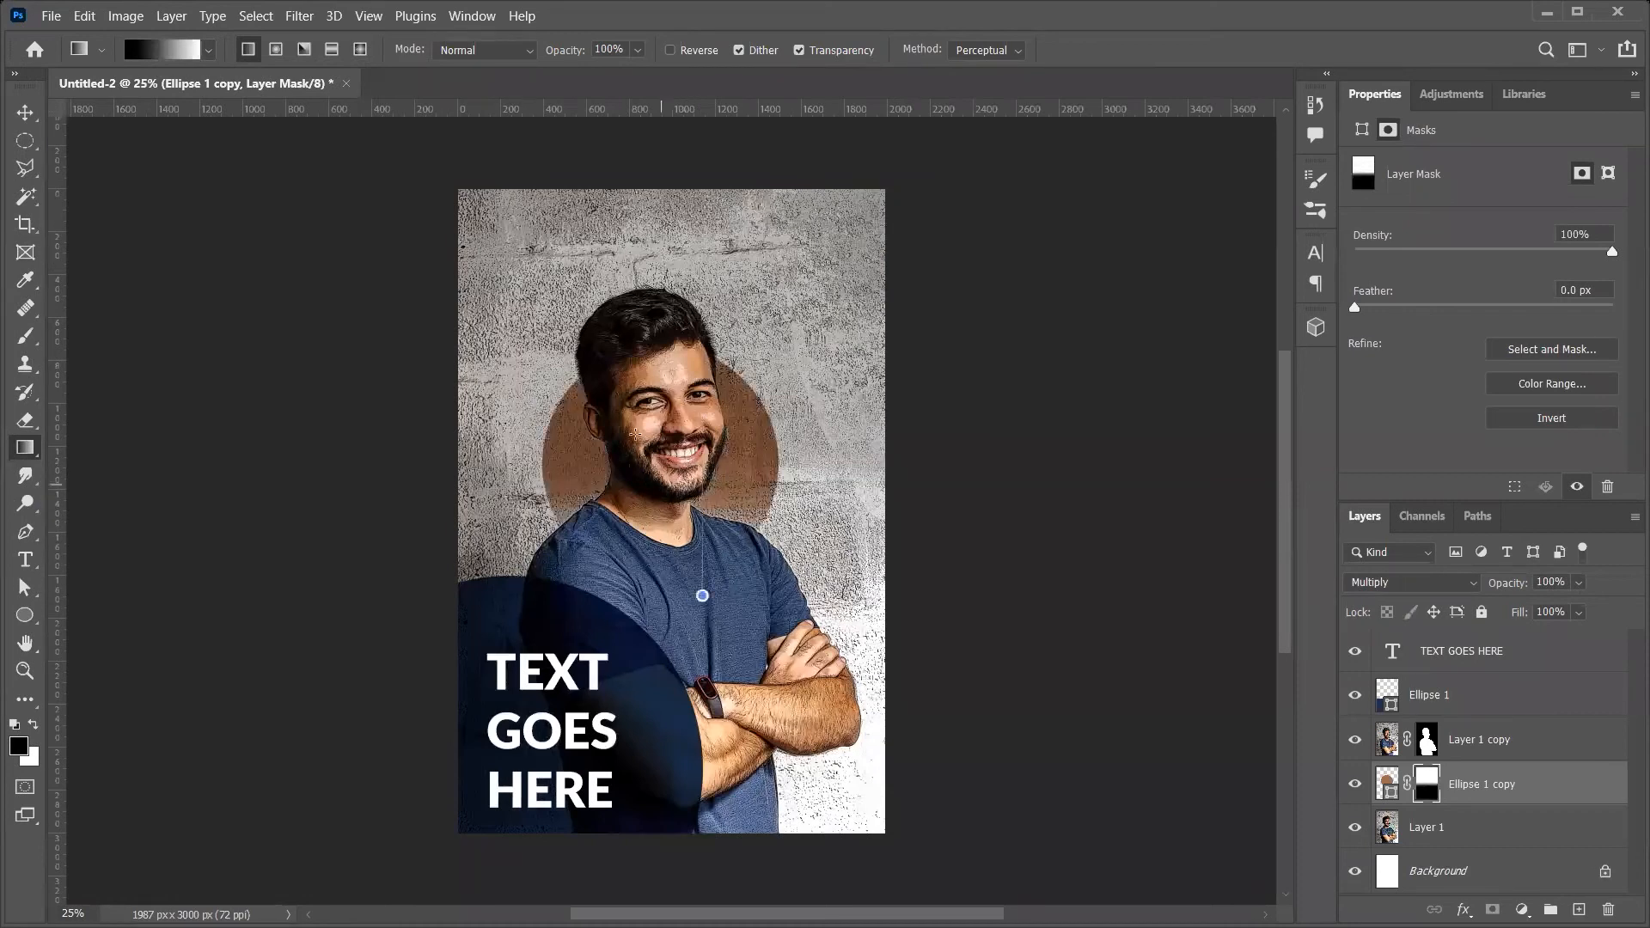
pyautogui.moveTo(658, 481); pyautogui.dragTo(704, 595)
# Delete the large blue circle behind the placeholder text
pyautogui.press('v')
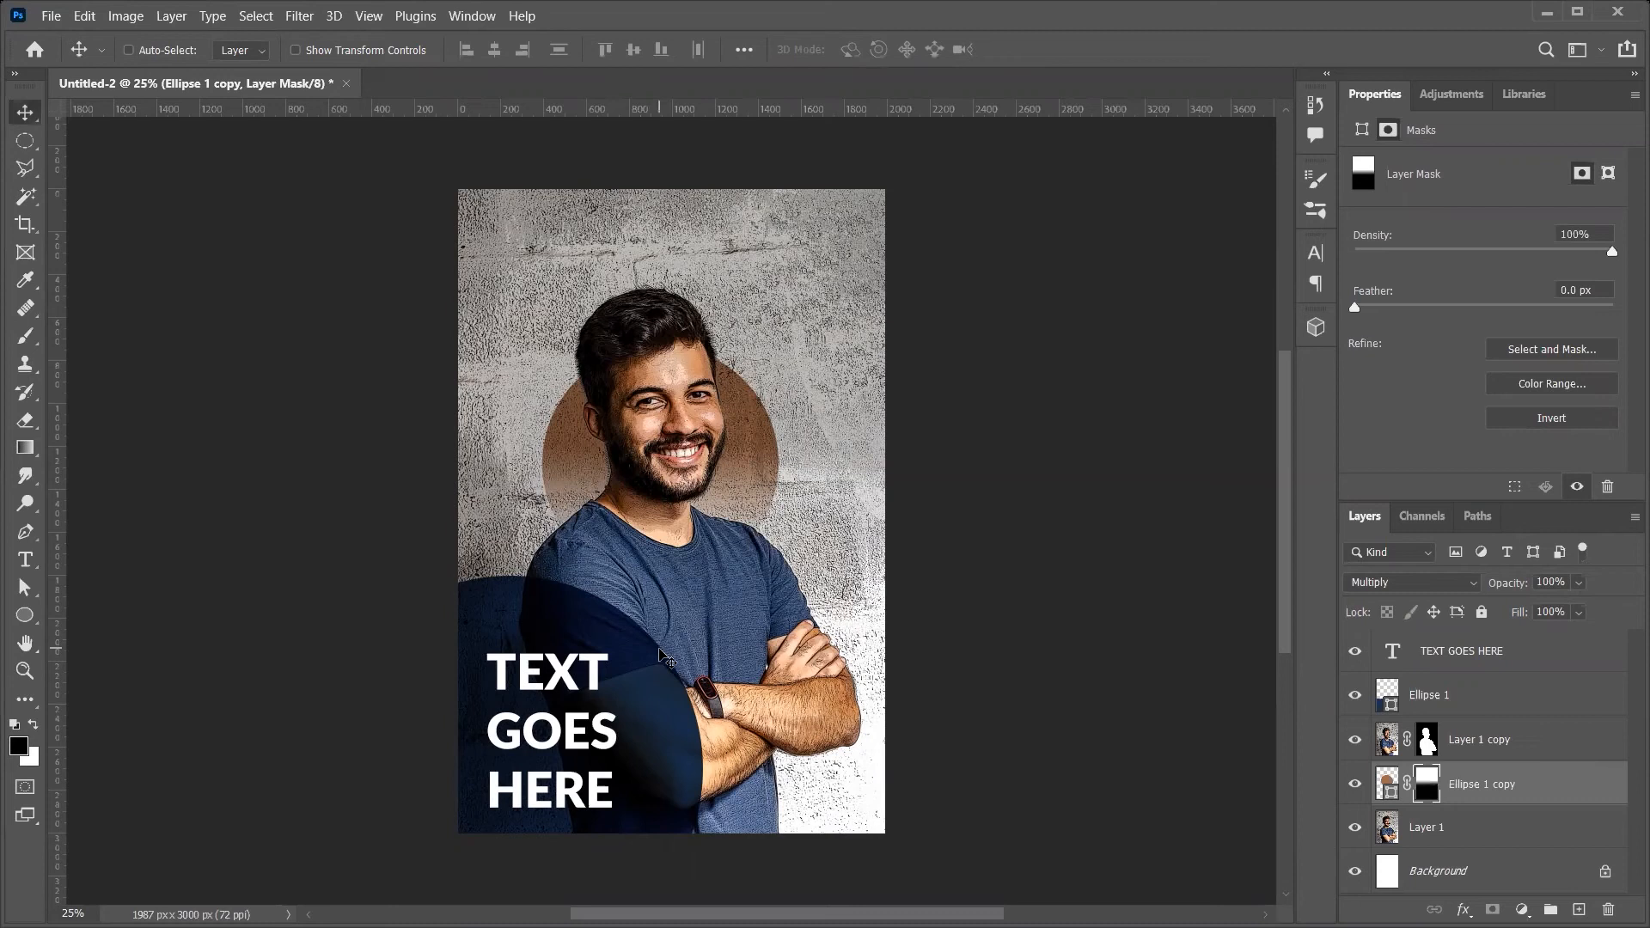
pyautogui.keyDown('ctrl'); pyautogui.click(664, 661); pyautogui.keyUp('ctrl')
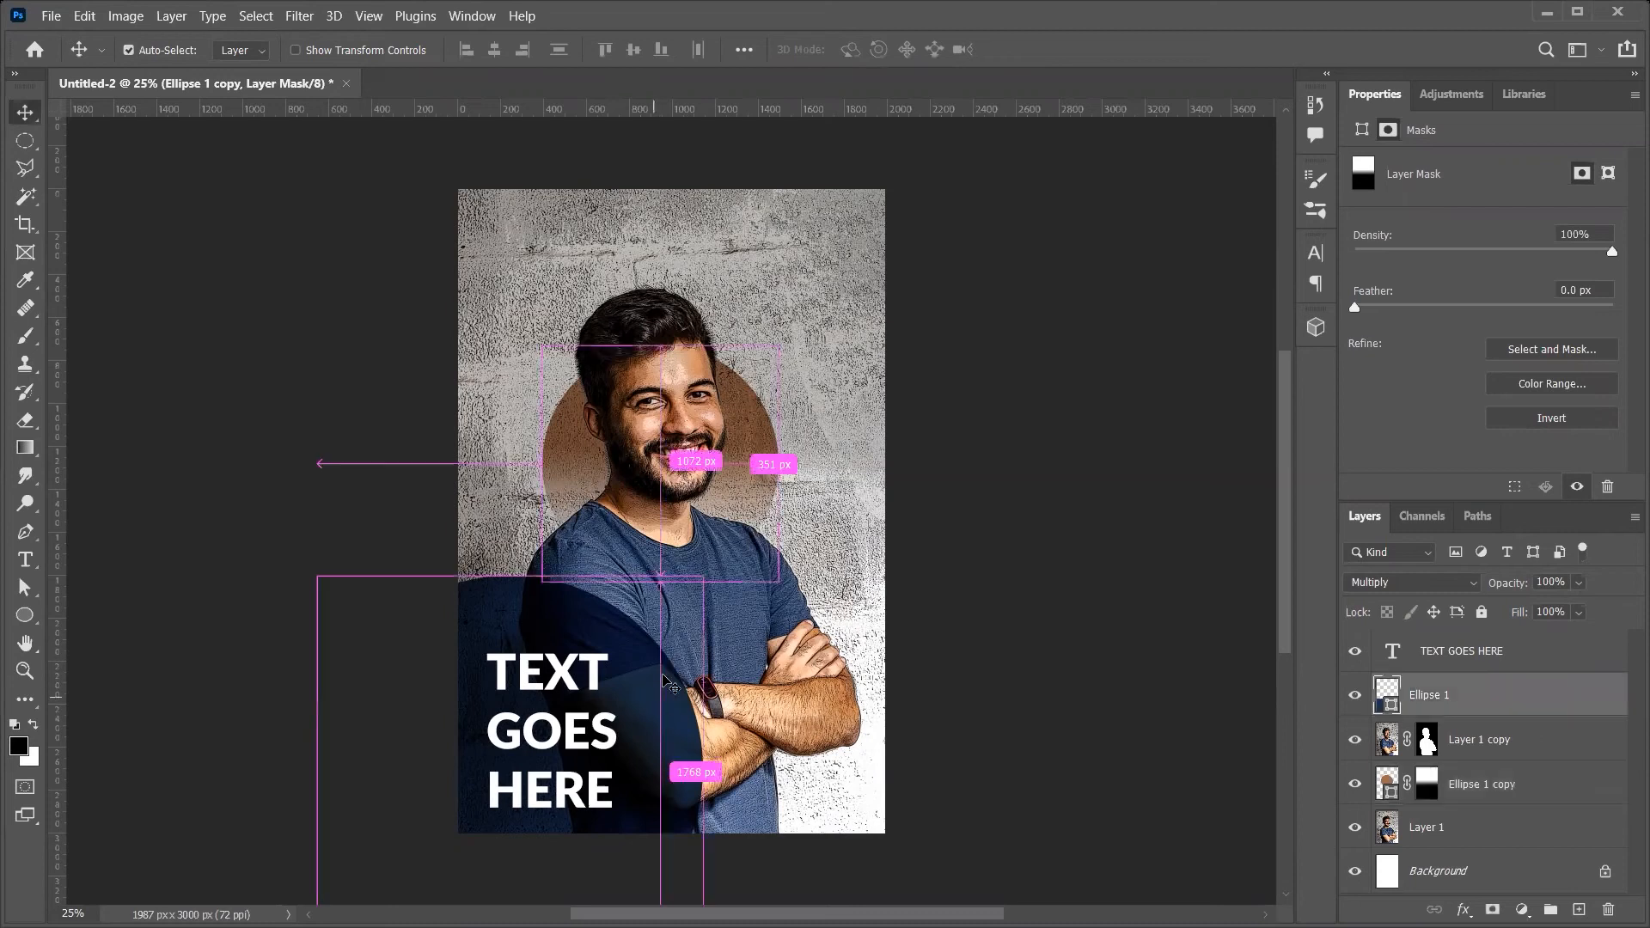
pyautogui.press('Delete')
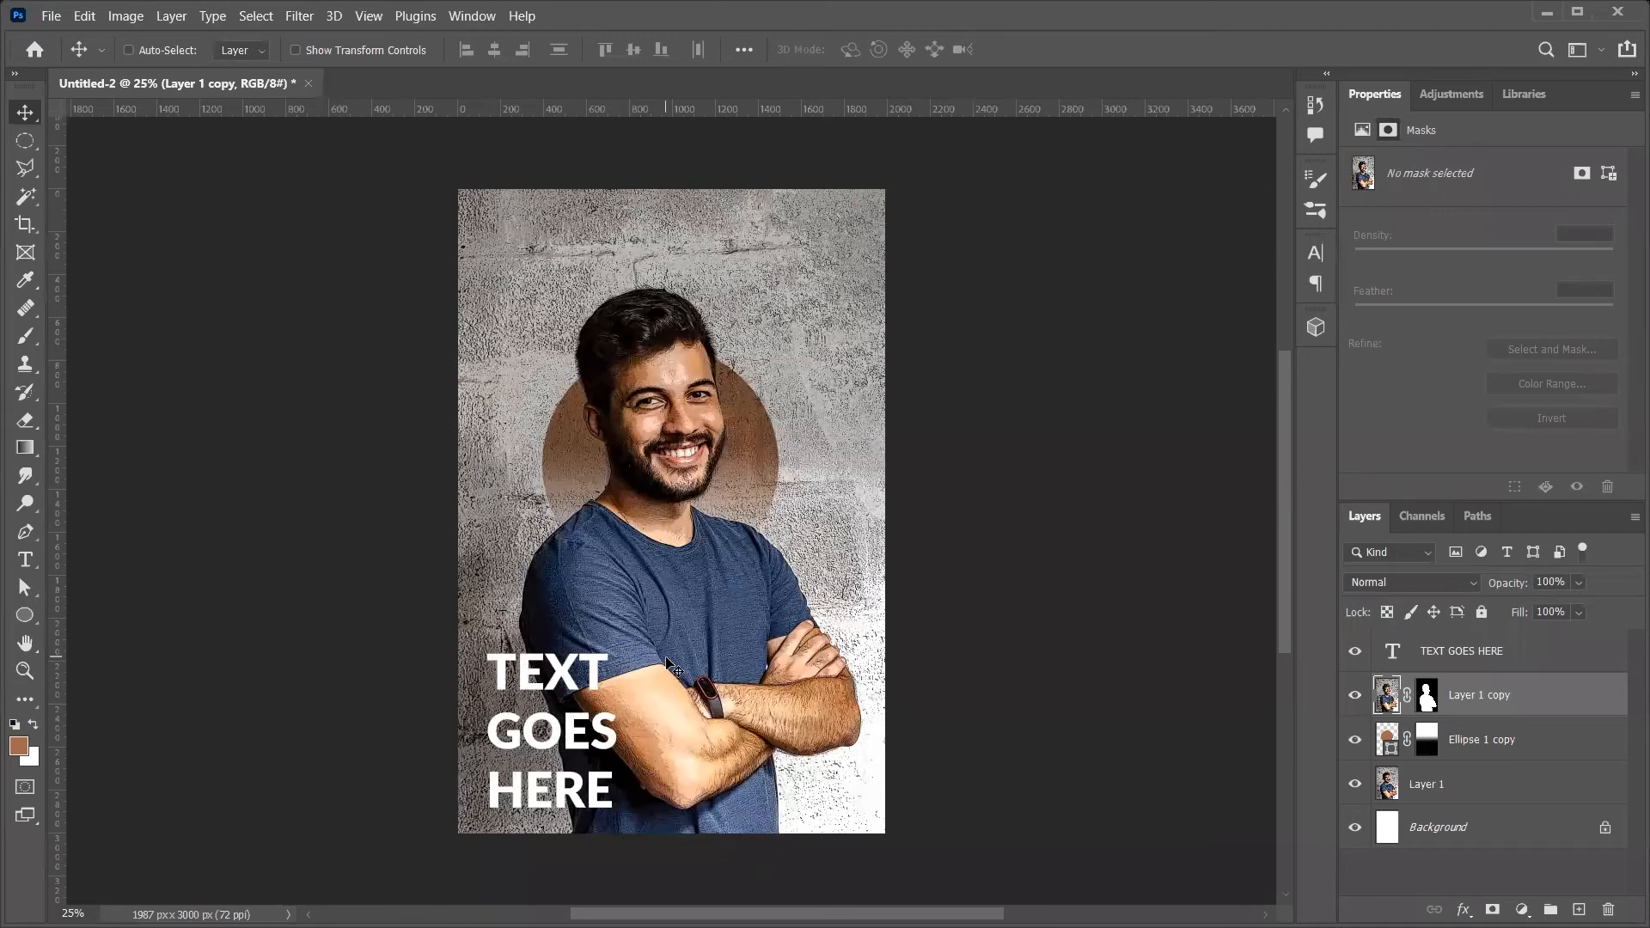
# Replace the placeholder text "TEXT GOES HERE" with "The Succesful"
pyautogui.press('t')
pyautogui.click(551, 679)
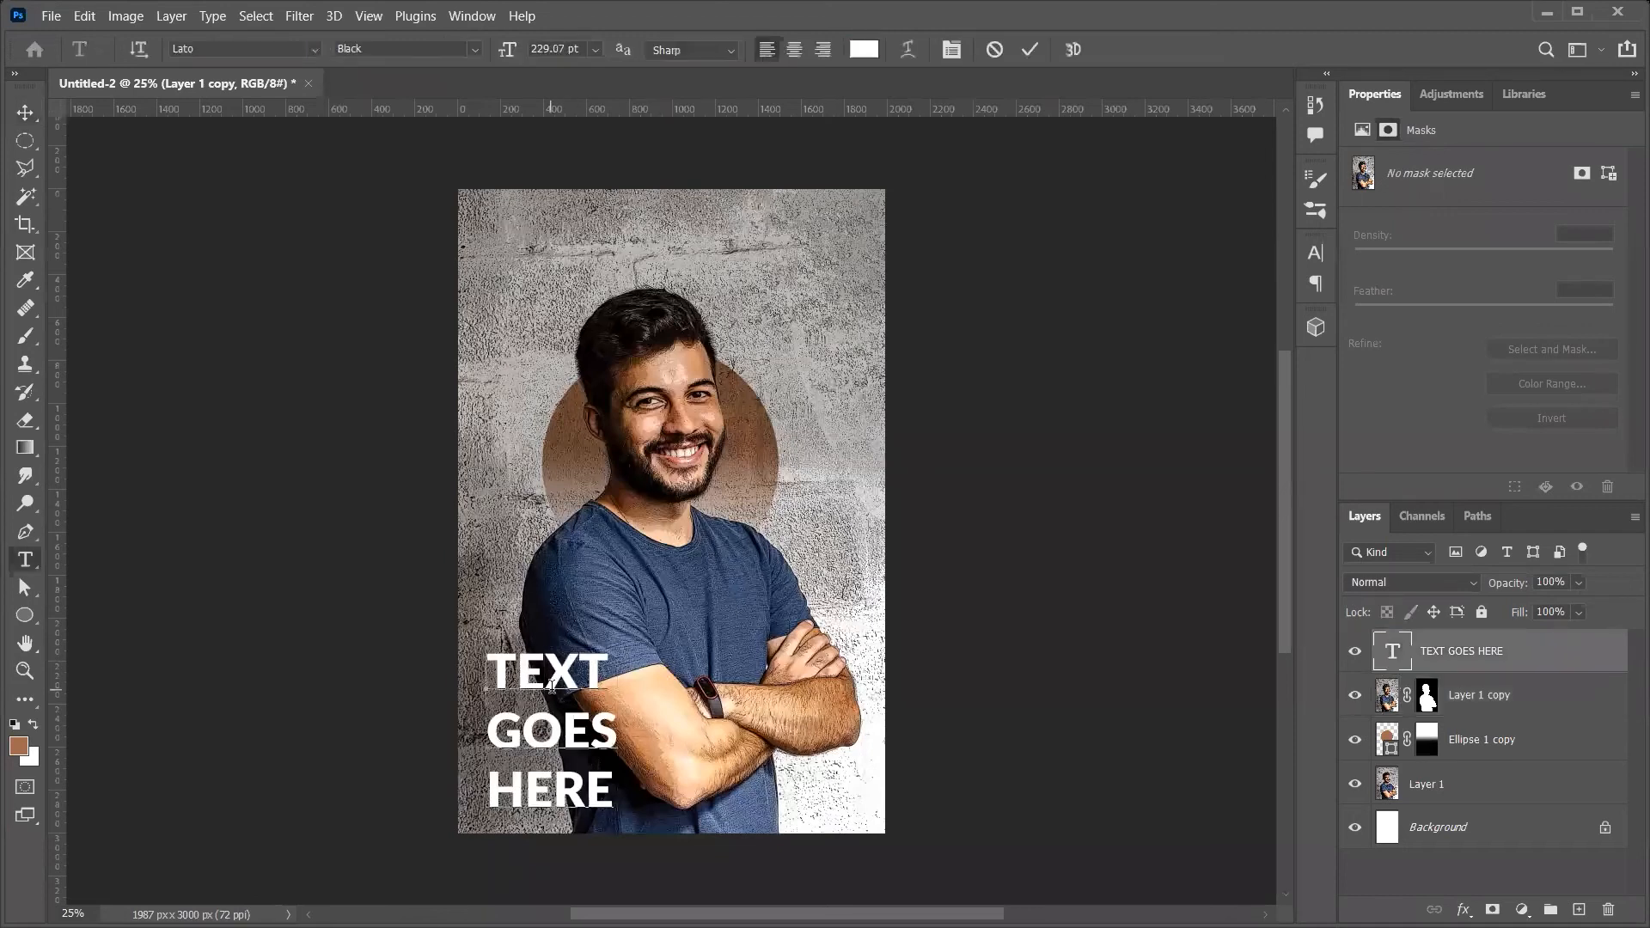
pyautogui.hotkey('ctrl', 'a')
pyautogui.write('Th')
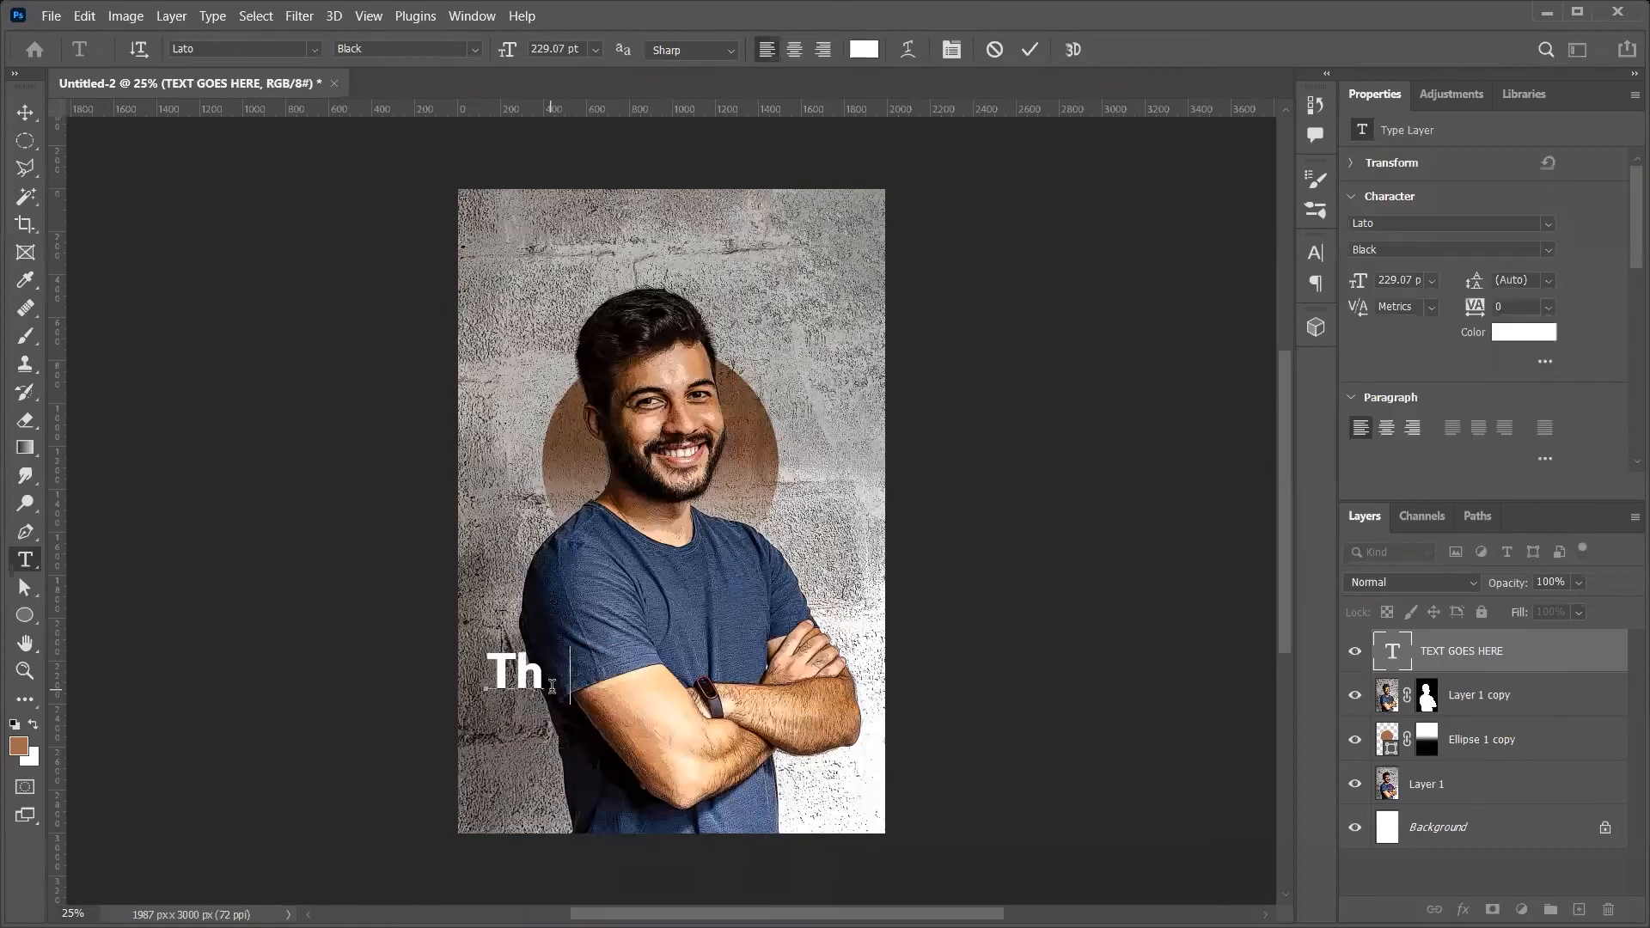
pyautogui.write('e Succesful')
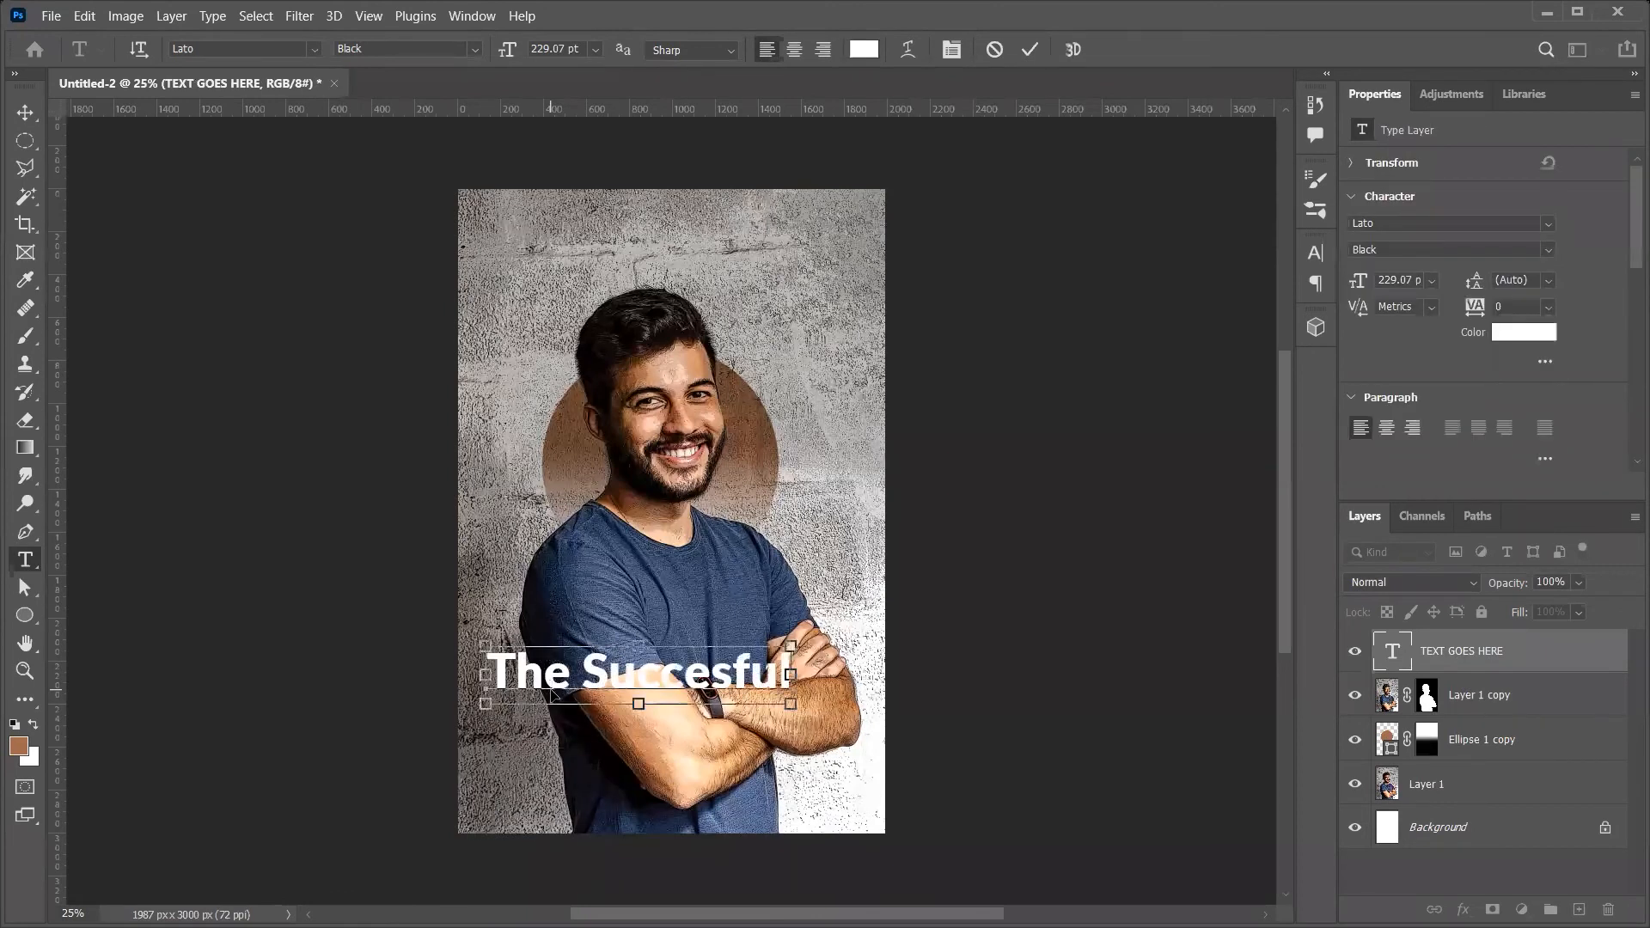
pyautogui.hotkey('ctrl', 'Return')
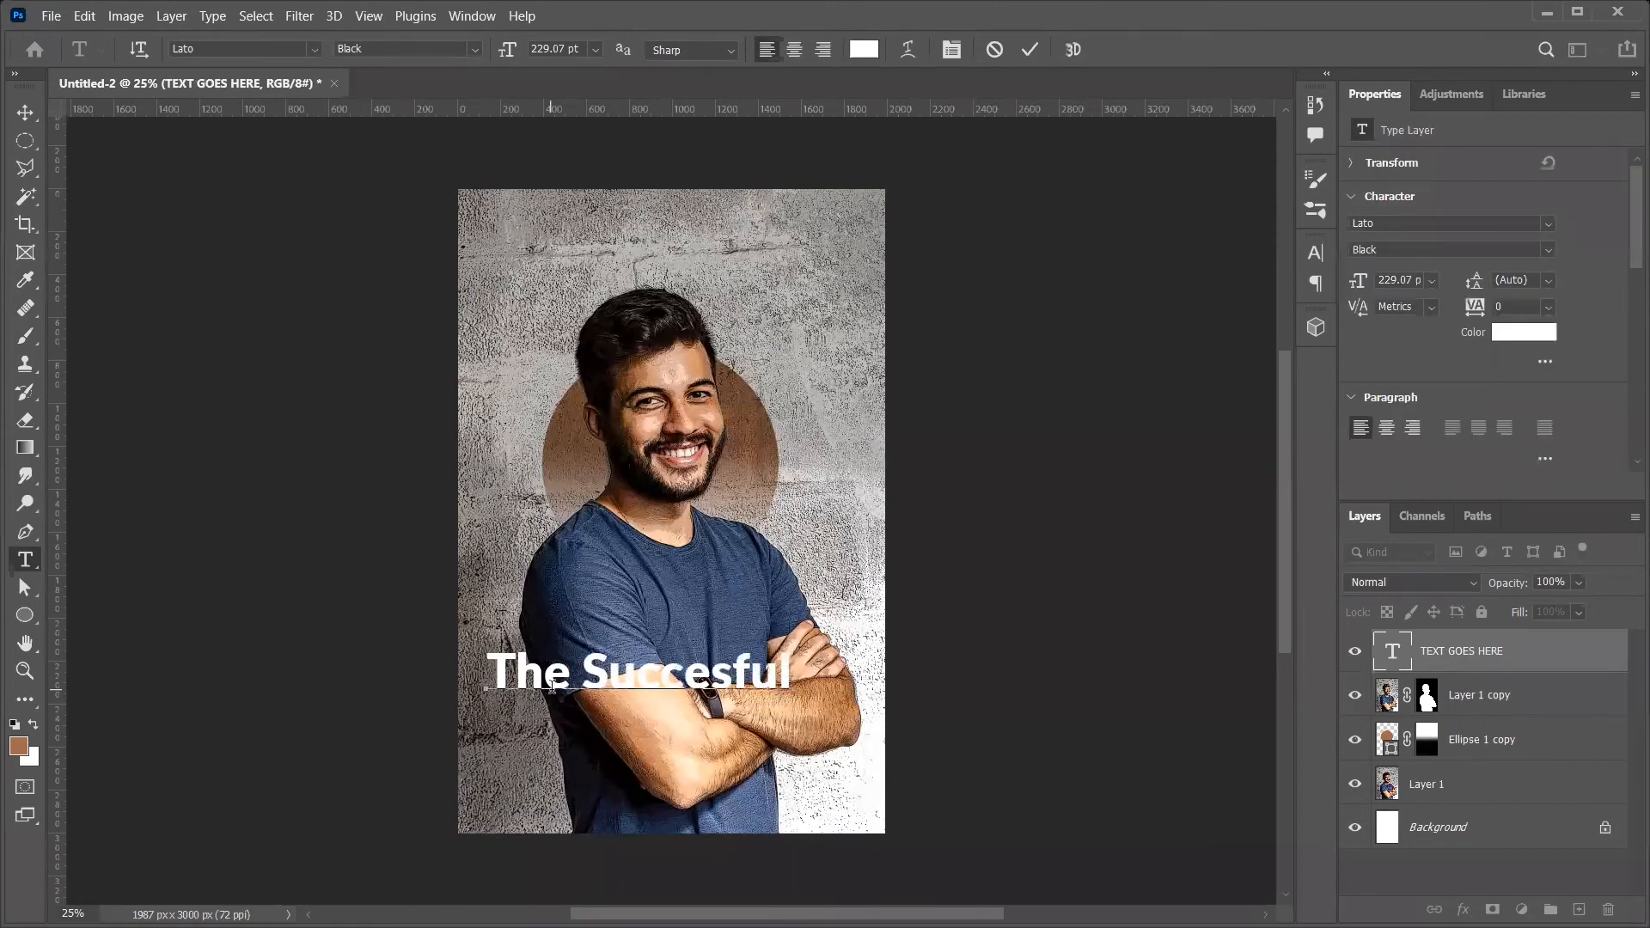
# Move the title line above the man's head near the poster's upper edge and duplicate it directly underneath
pyautogui.press('v')
pyautogui.moveTo(637, 689); pyautogui.dragTo(651, 287)
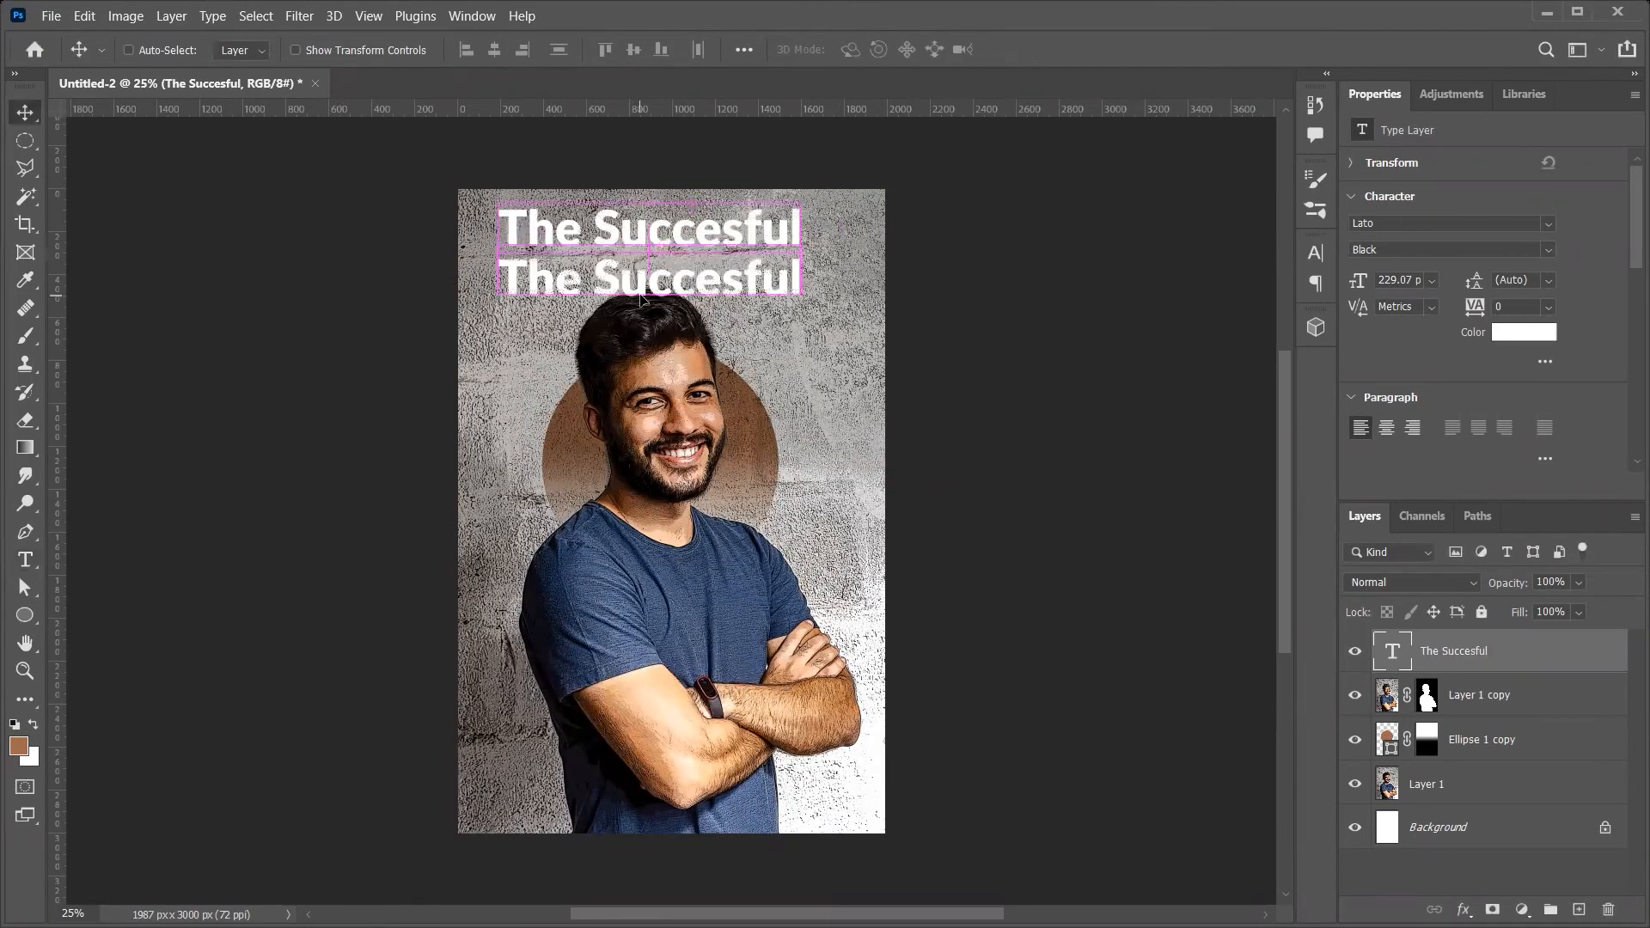
# Change the duplicated title line to "Enterpreneur"
pyautogui.press('t')
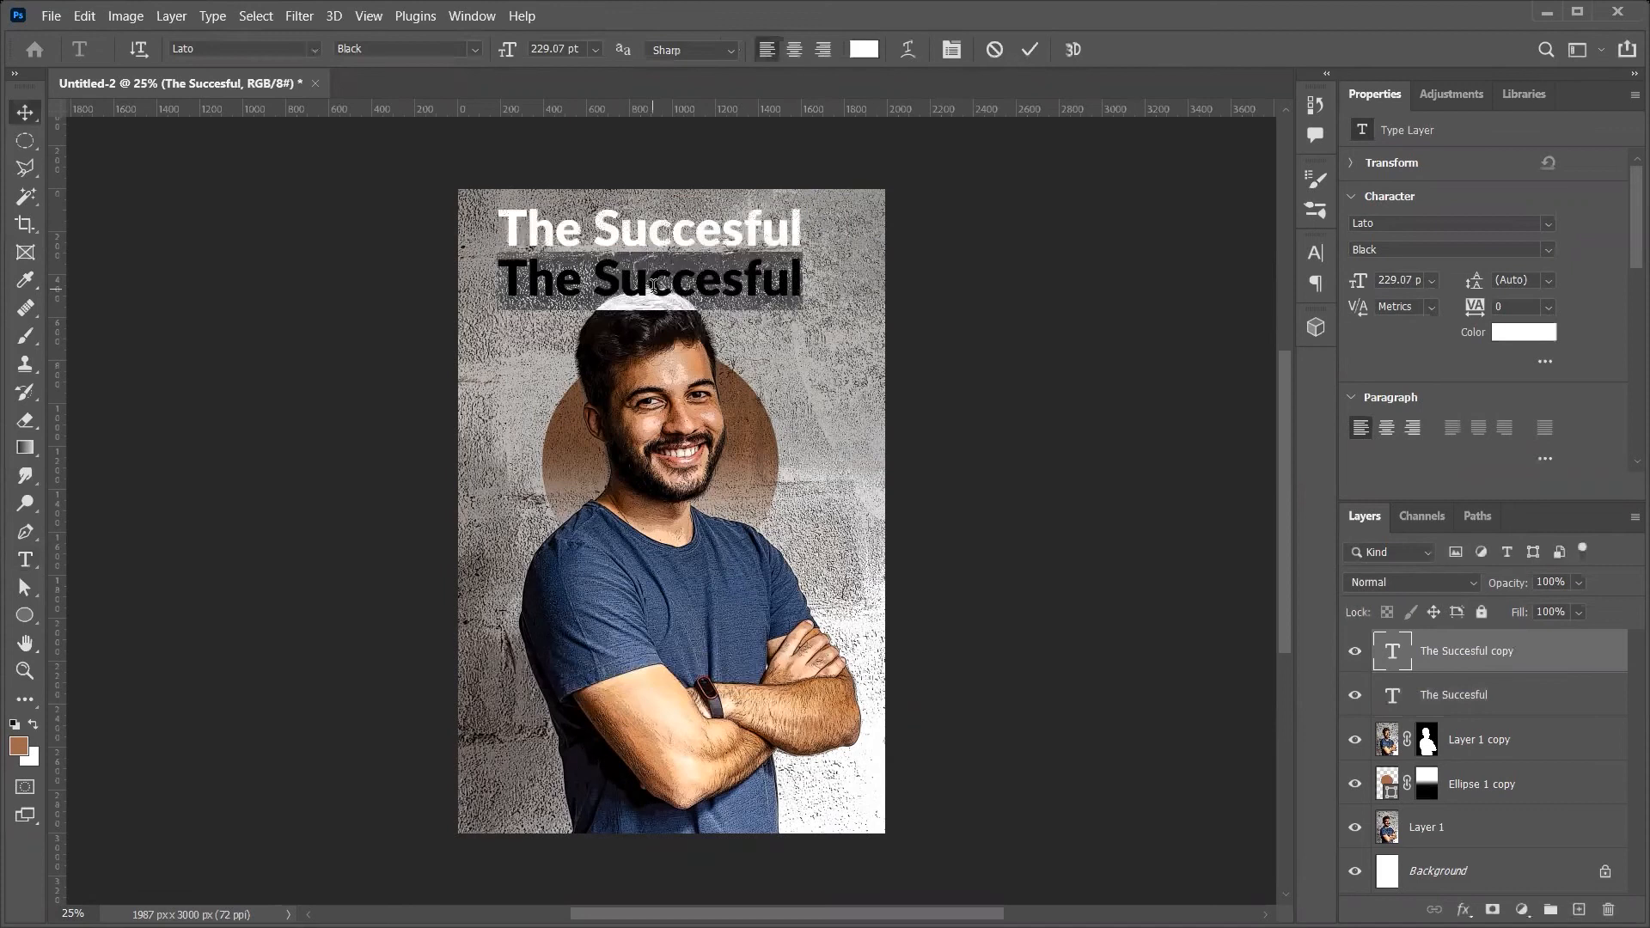
pyautogui.doubleClick(654, 286)
pyautogui.hotkey('ctrl', 'a')
pyautogui.write('Enterpreneur')
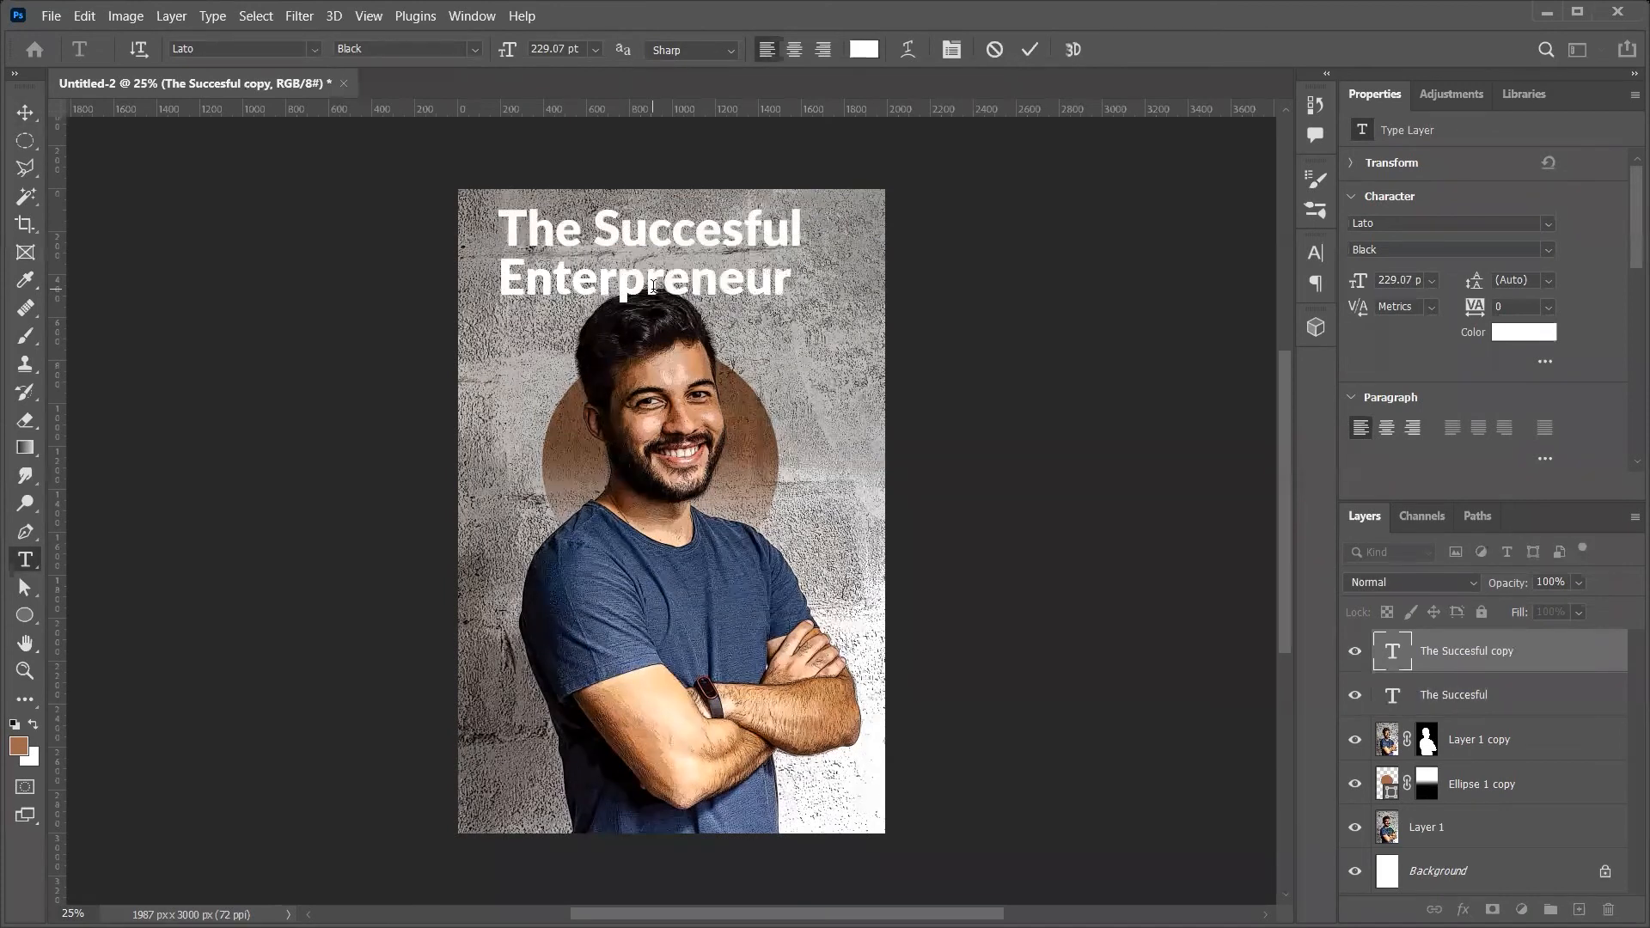
pyautogui.hotkey('ctrl', 'Return')
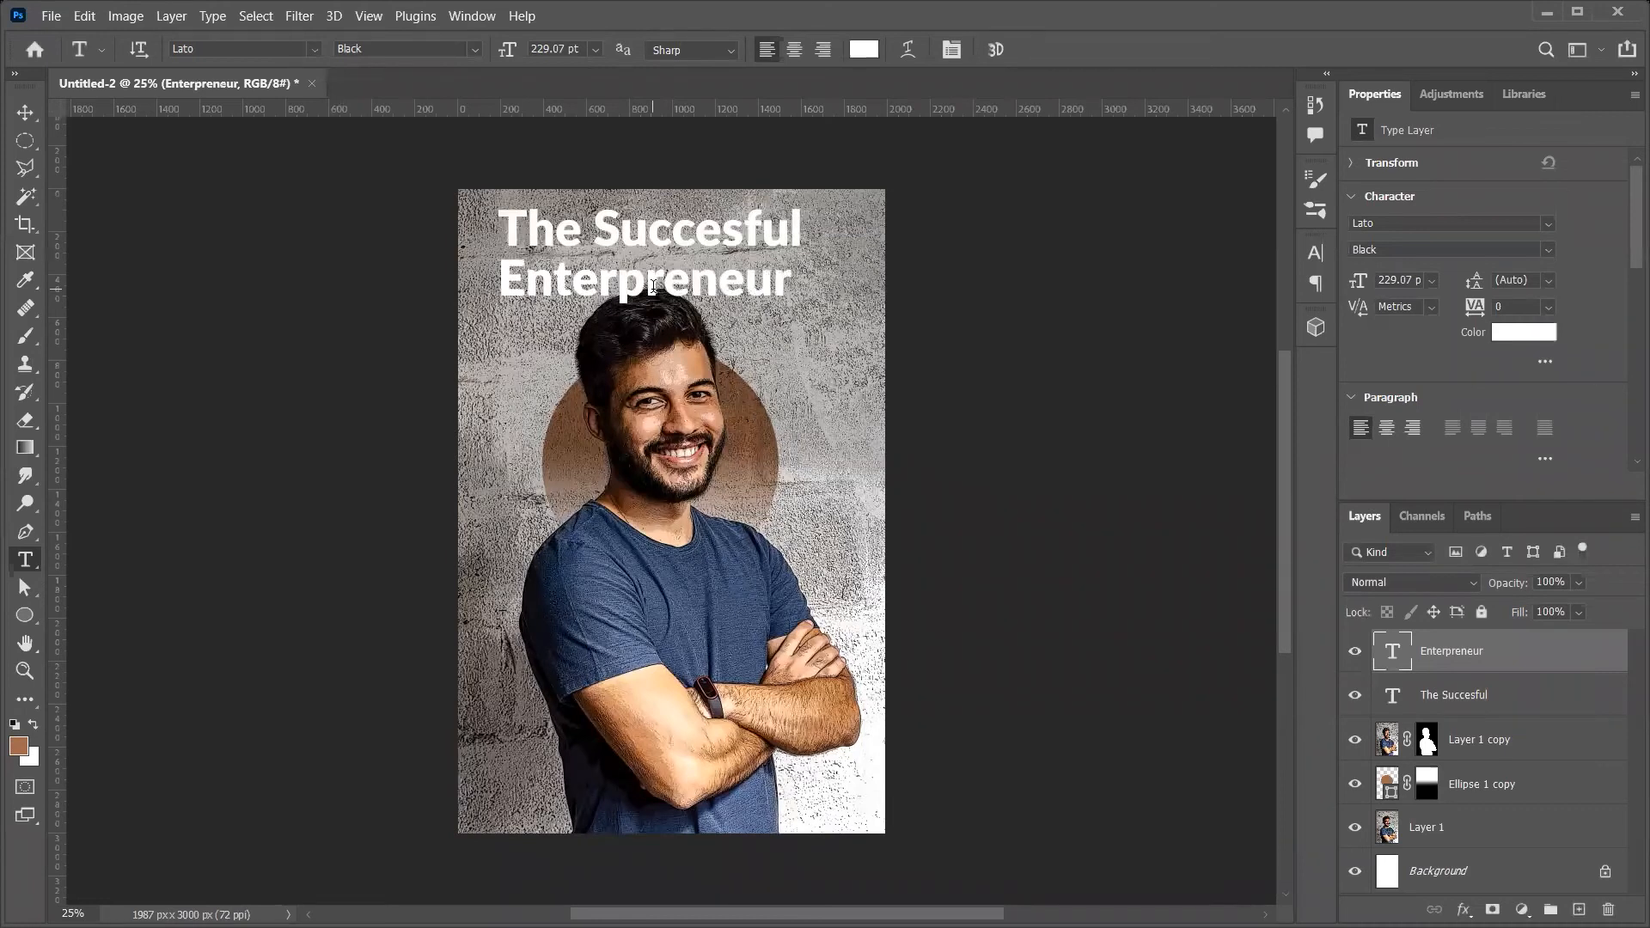
# Switch to Chrome, search Google Images for "grunge fonts" and preview the Free Grunge Fonts result
pyautogui.scroll(1, 856, 182)
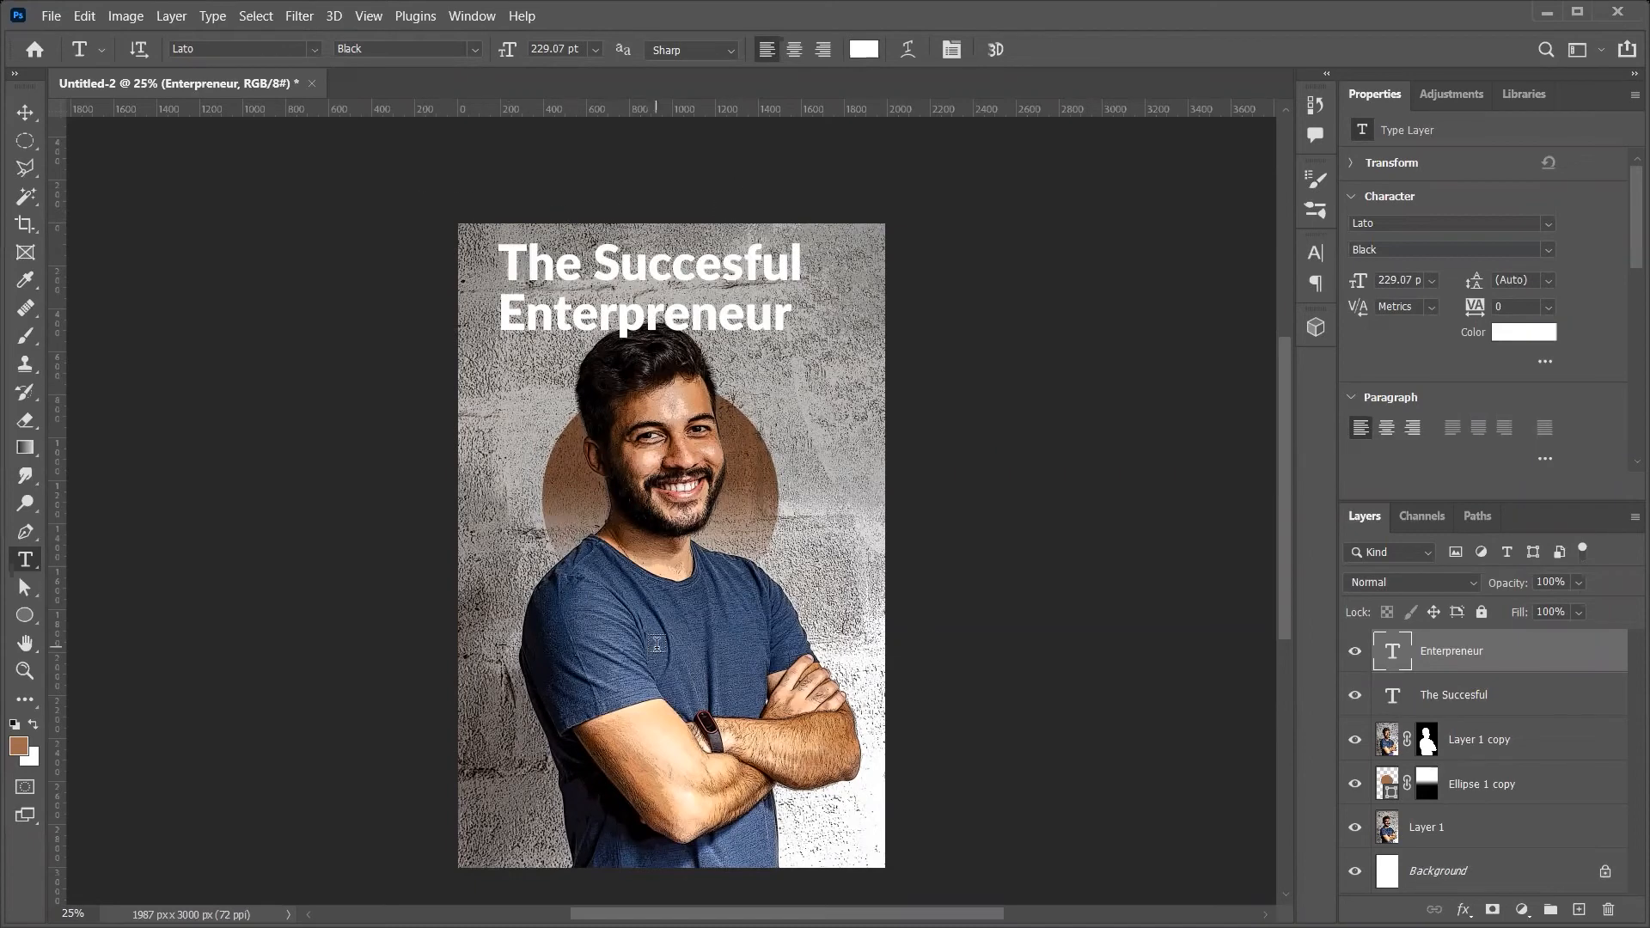
pyautogui.press('super+Tab')
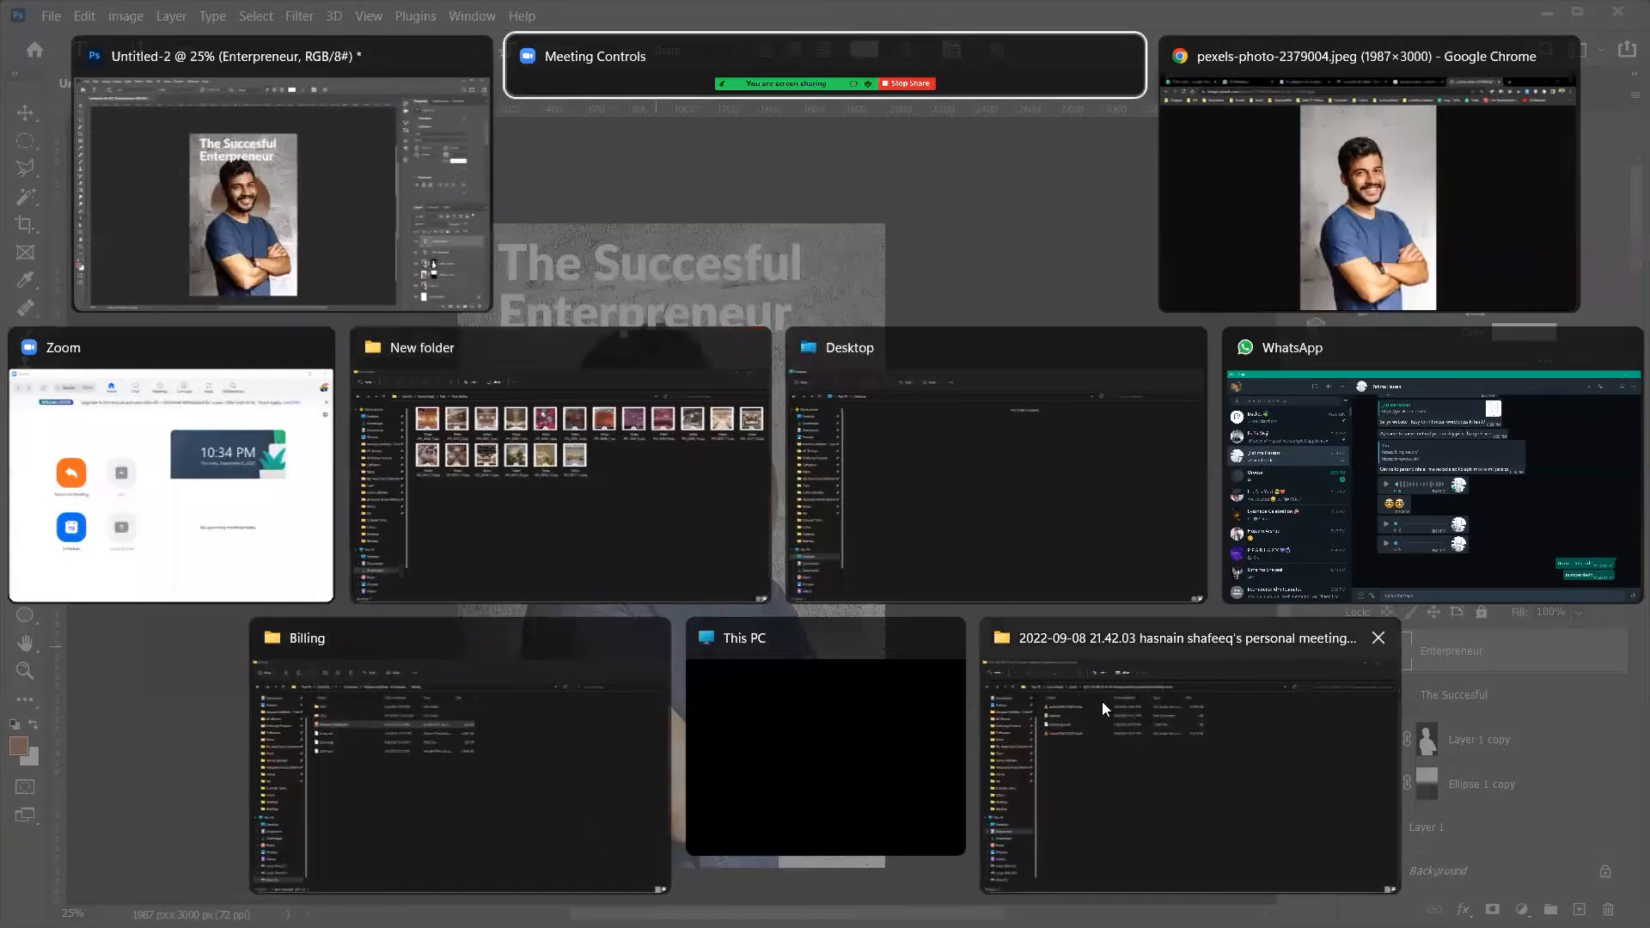
pyautogui.click(1294, 151)
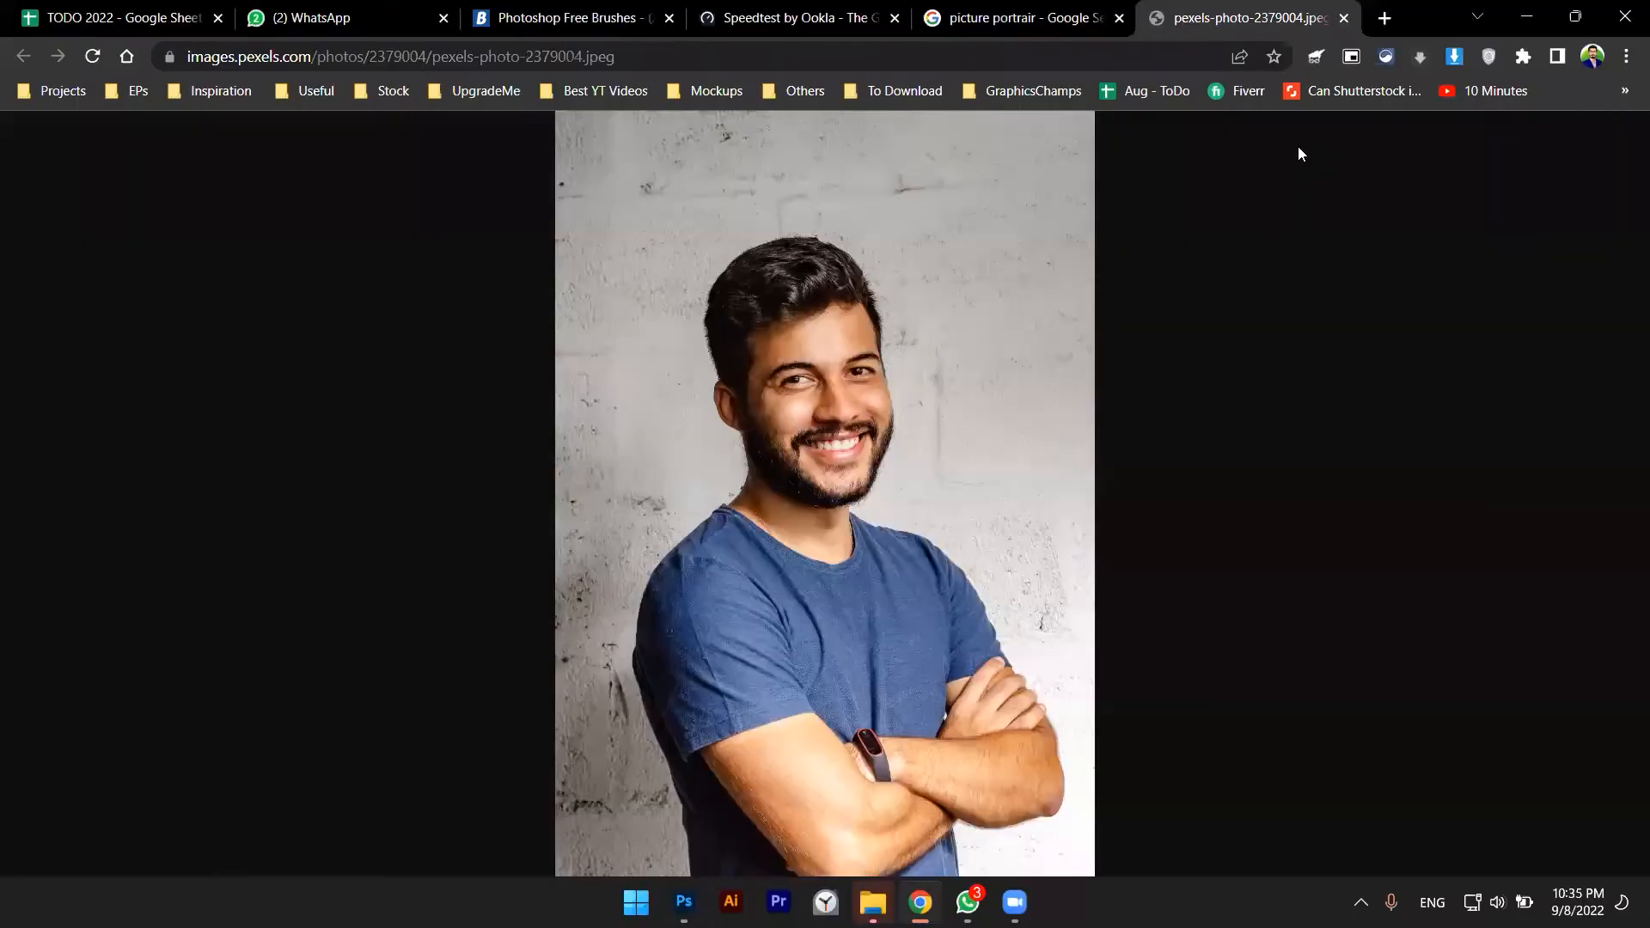
pyautogui.hotkey('ctrl', 't')
pyautogui.write('grunge fonts')
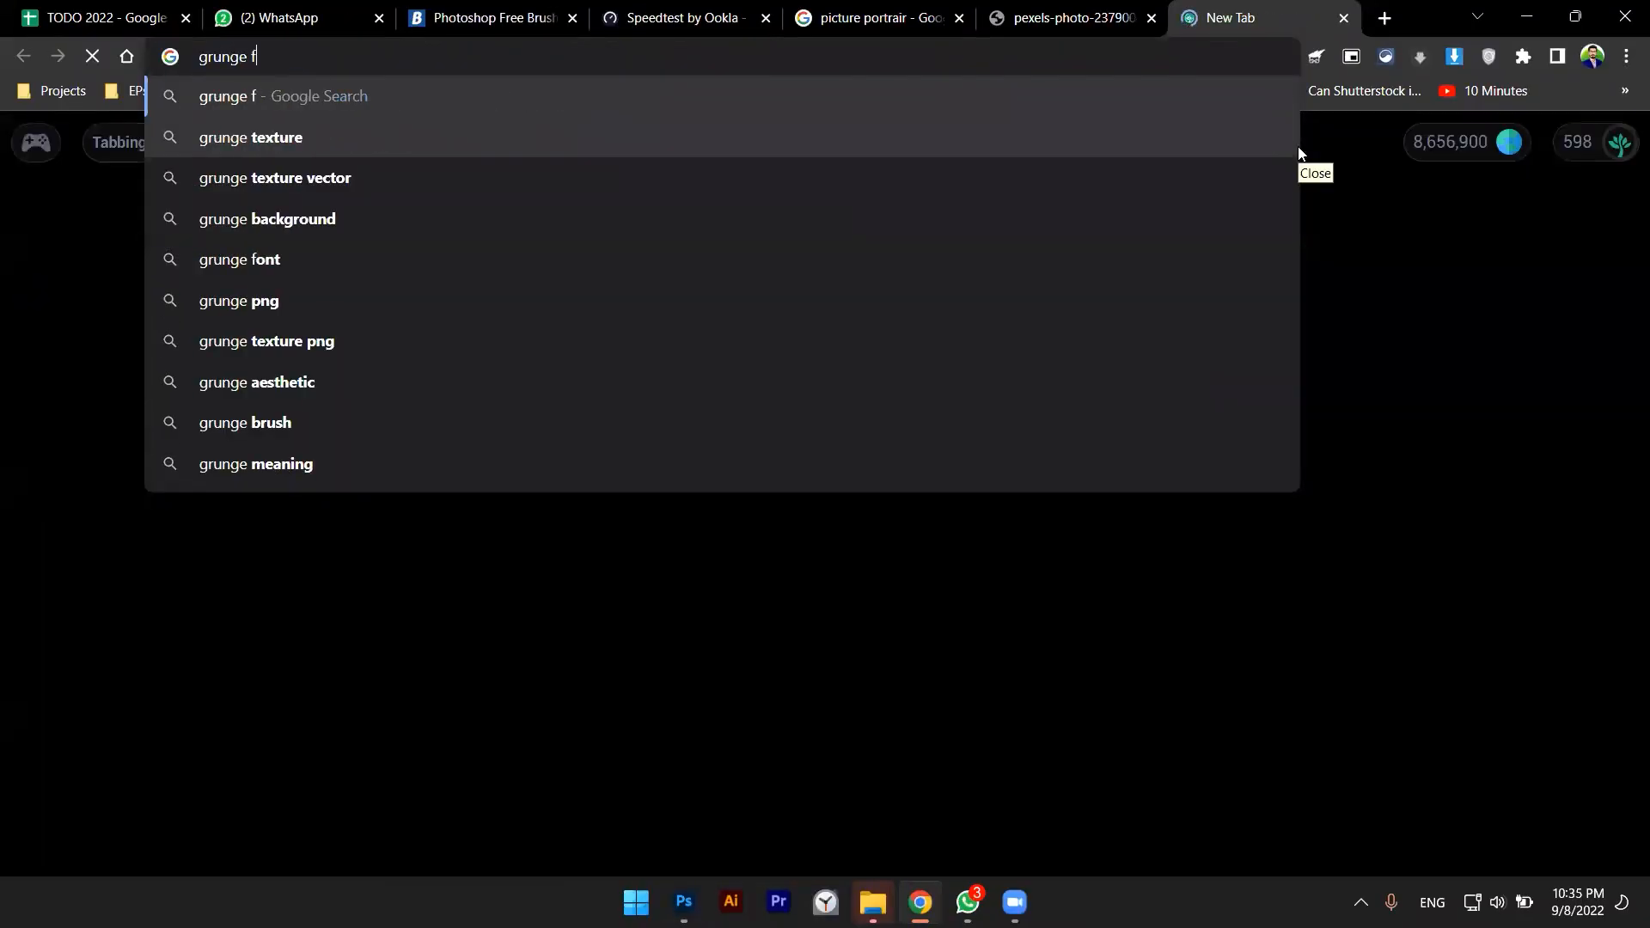
pyautogui.press('Return')
pyautogui.click(280, 236)
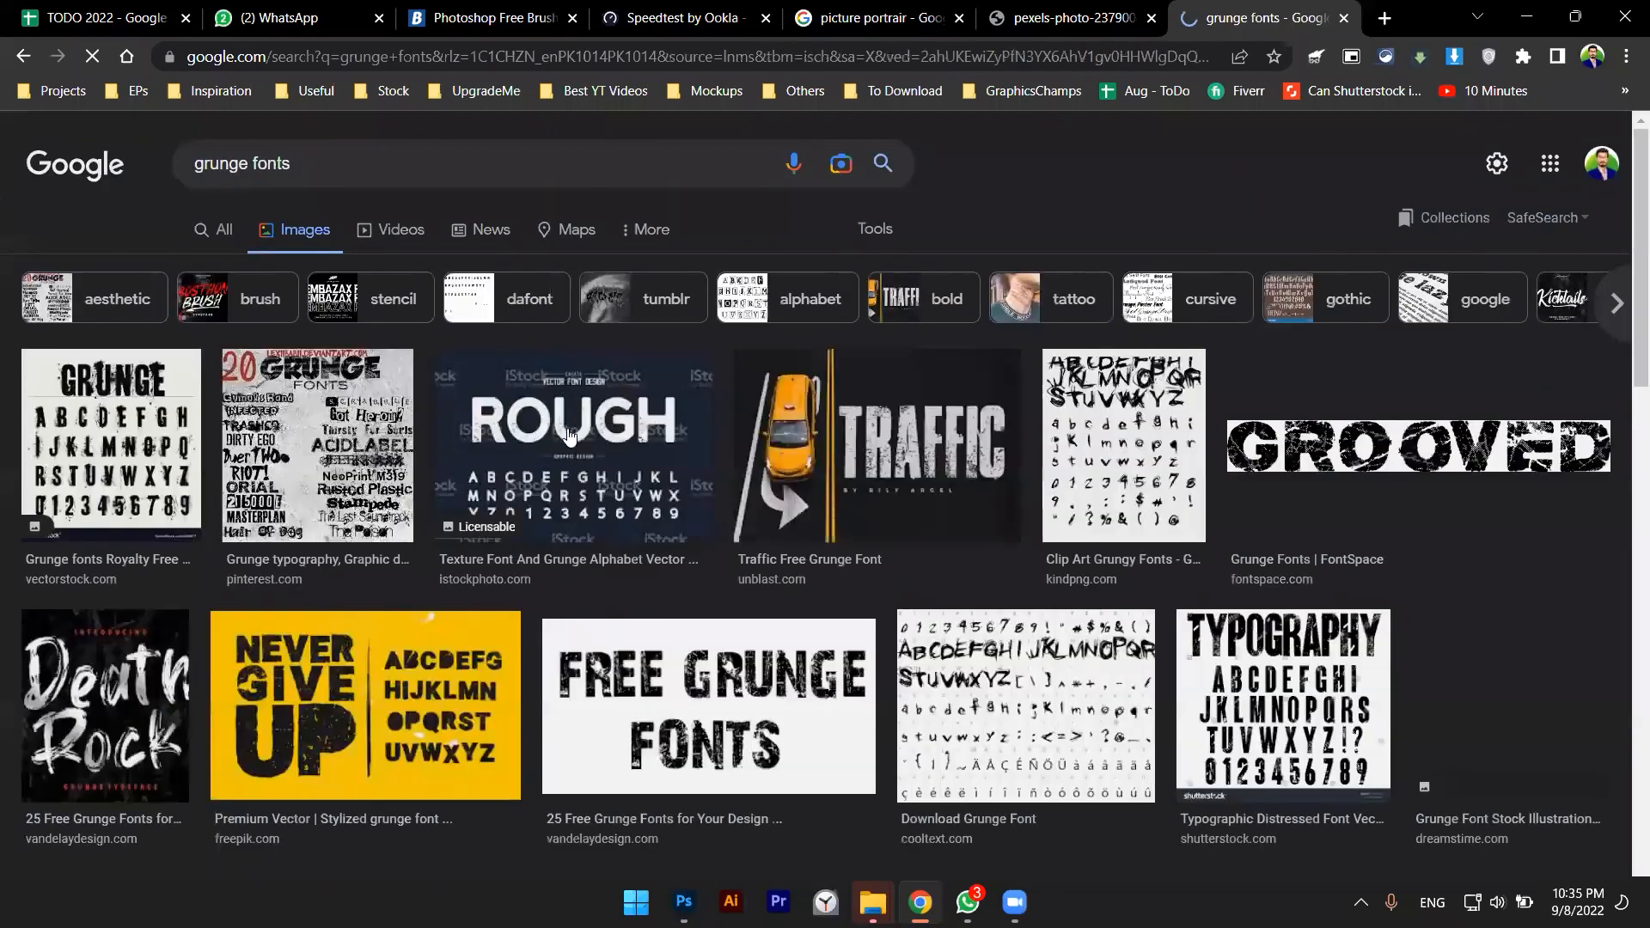
pyautogui.scroll(-2, 568, 436)
pyautogui.click(731, 507)
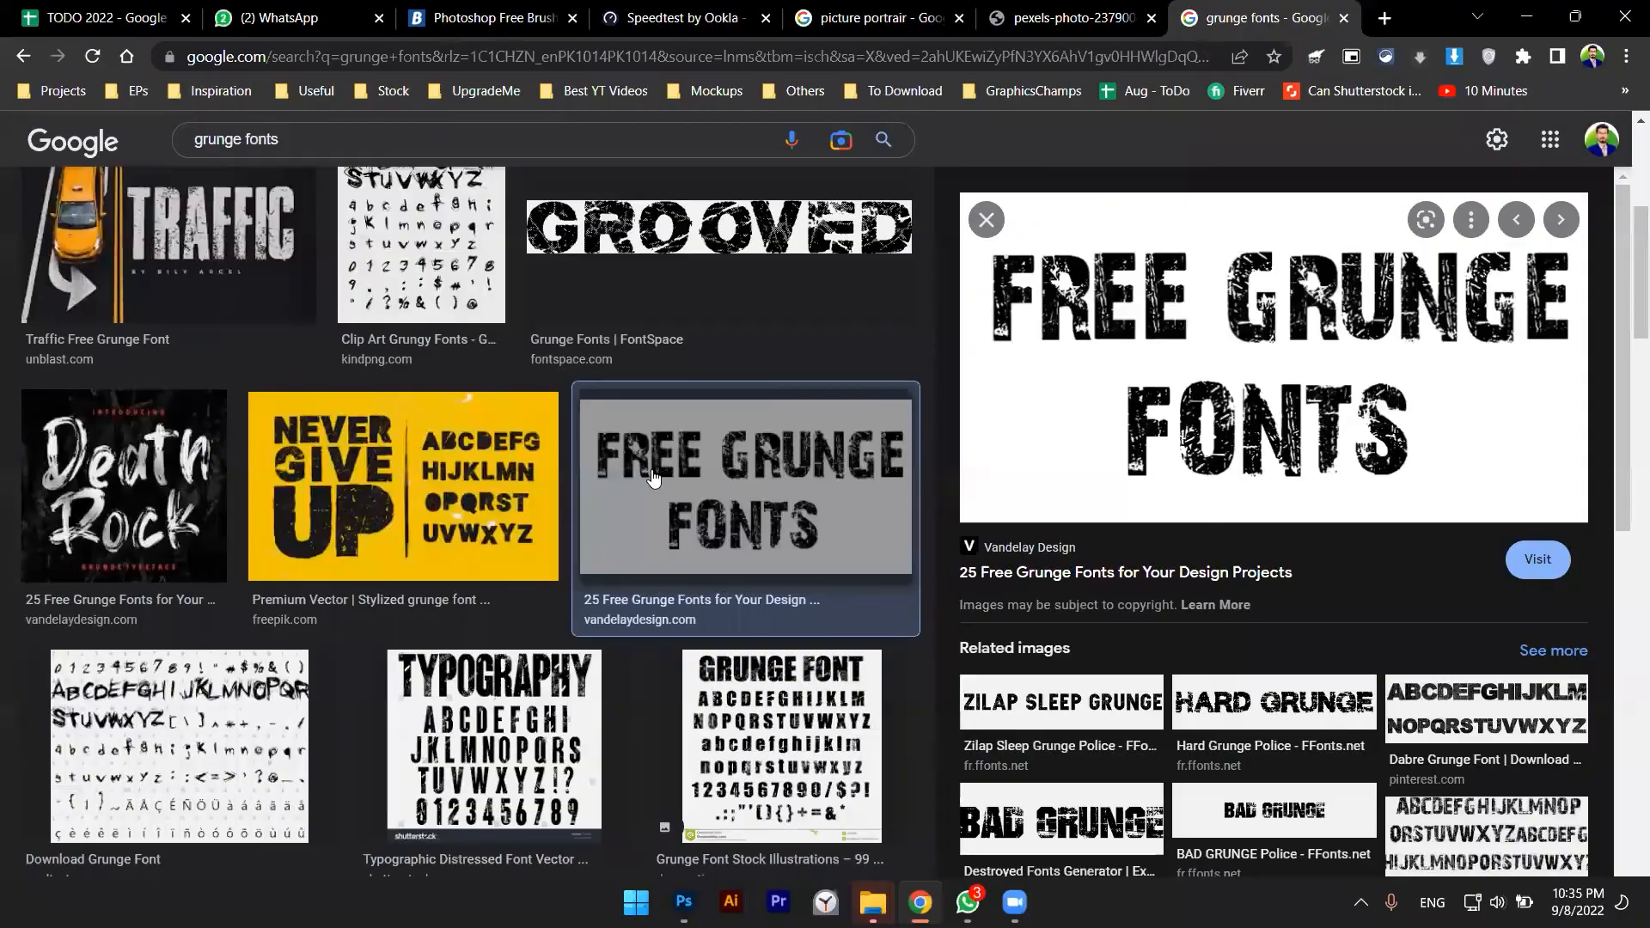
# Switch back to Photoshop and set the font of the "Enterpreneur" line to KG Broken Vessels Sketch Regular
pyautogui.press('super+Tab')
pyautogui.click(597, 306)
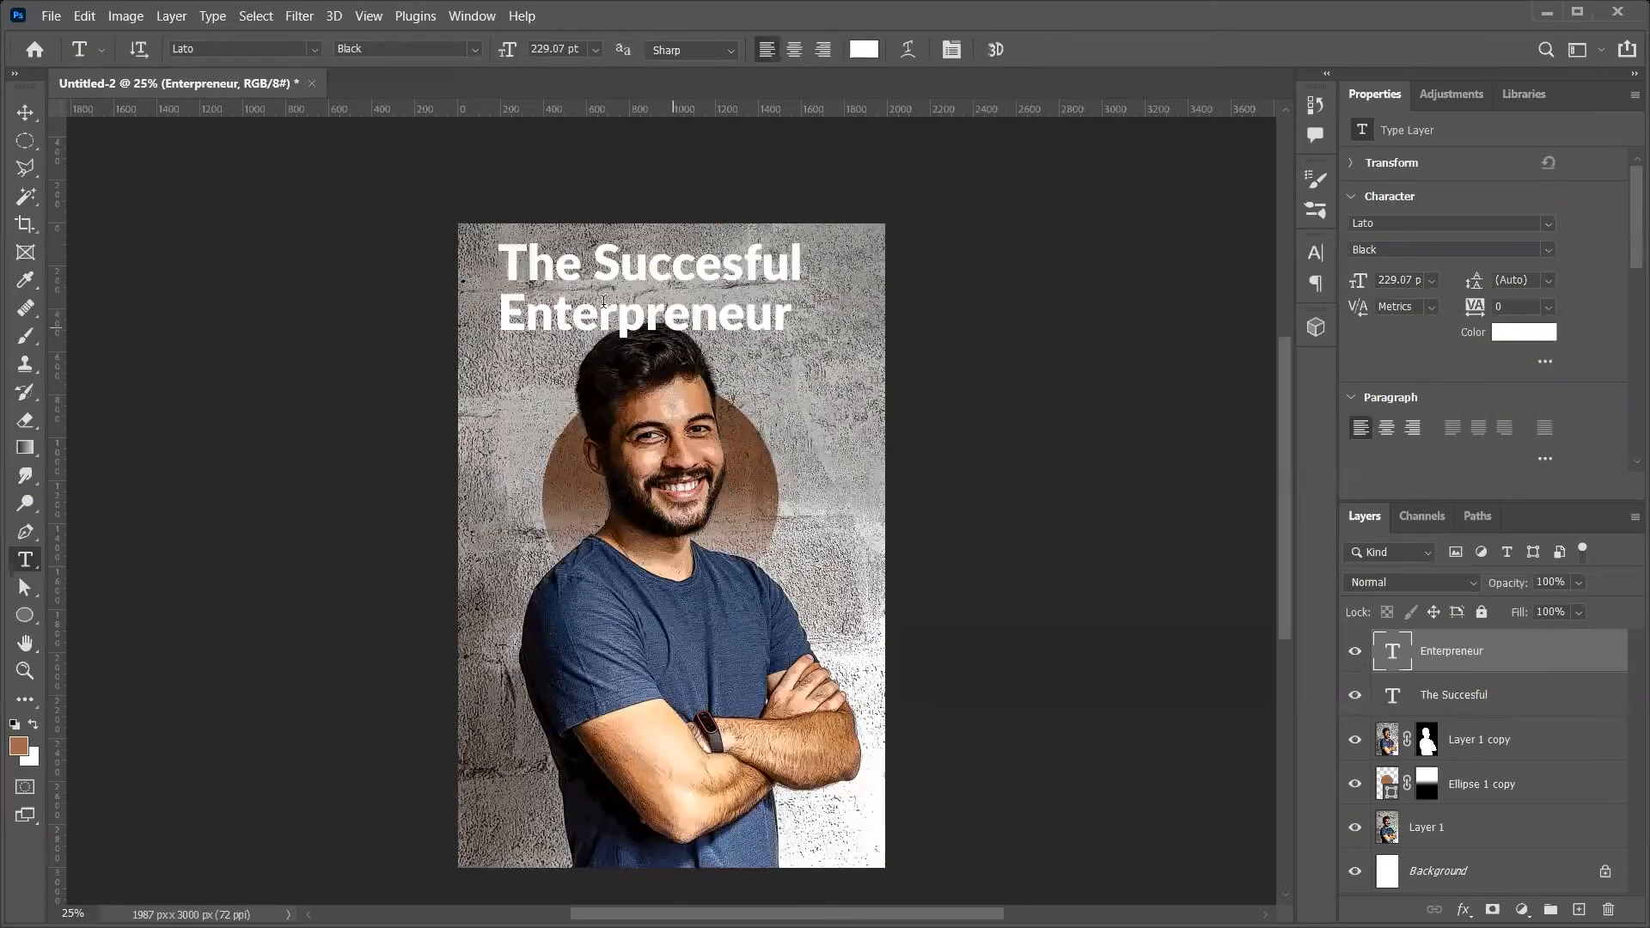
pyautogui.click(266, 48)
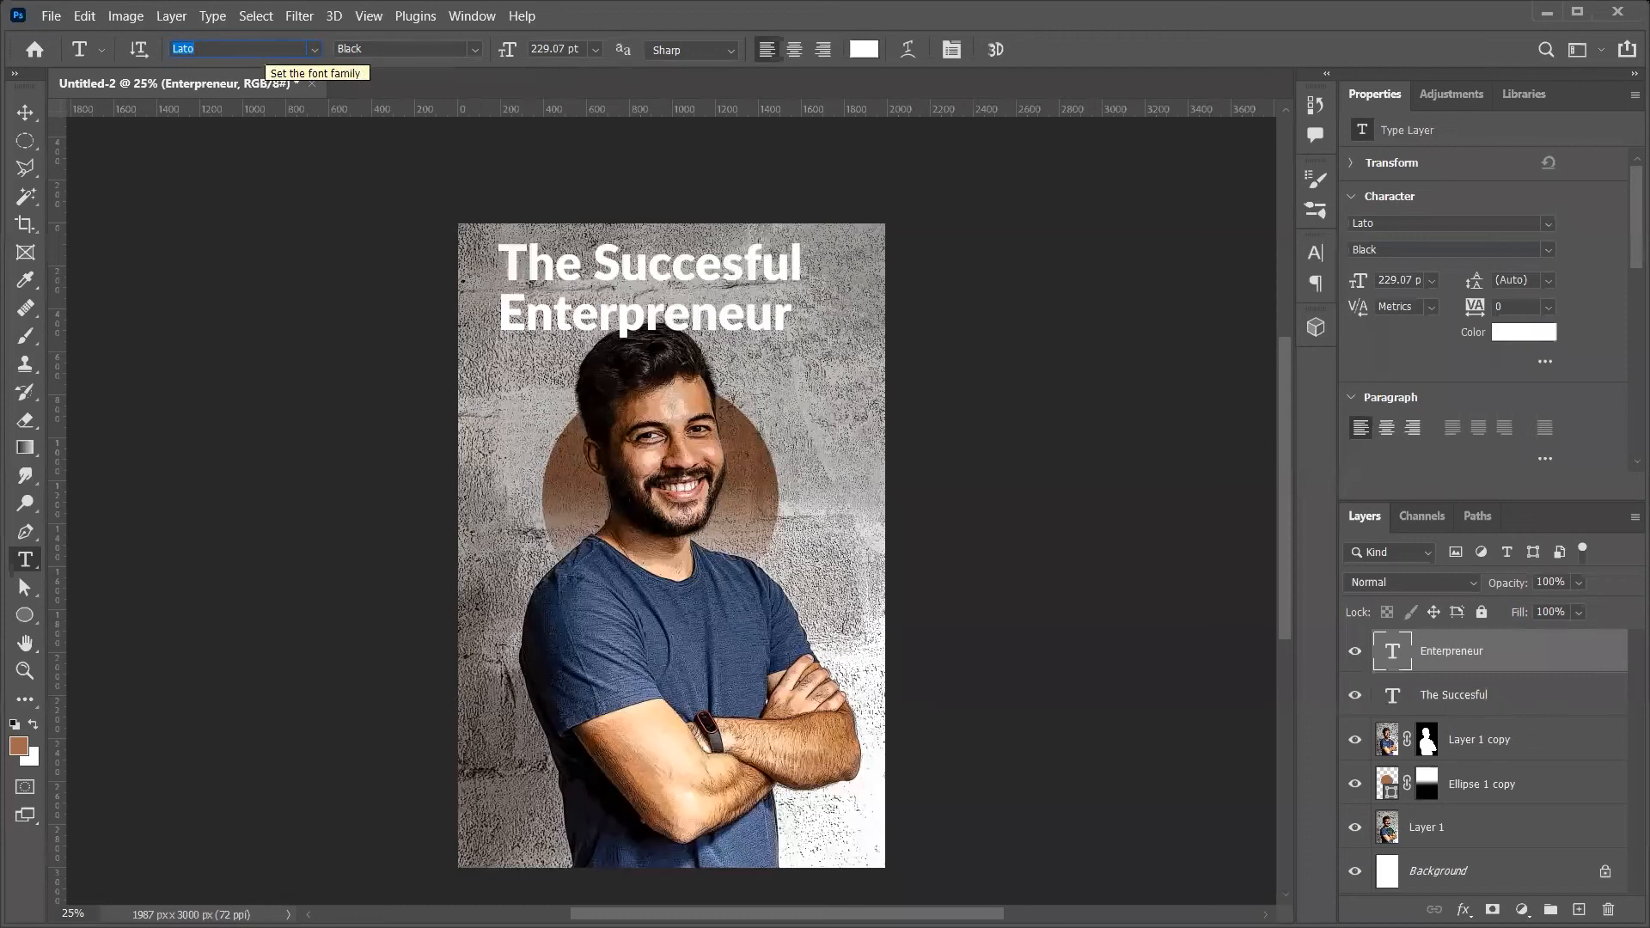
pyautogui.write('kg broken Vessels Ske...')
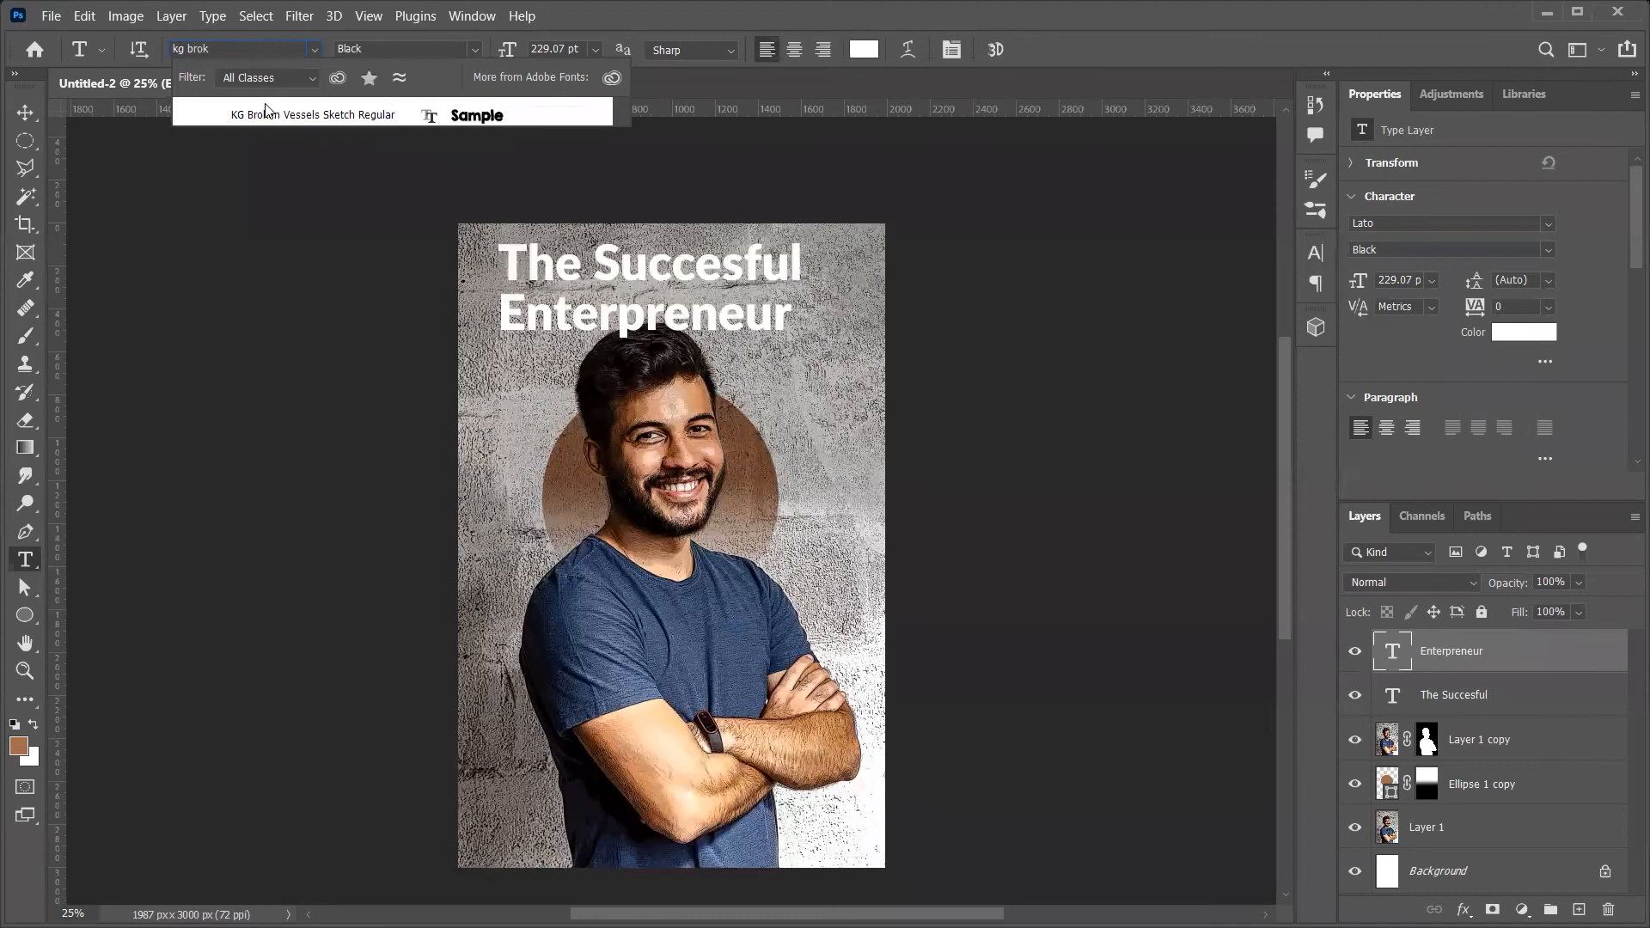
pyautogui.click(267, 115)
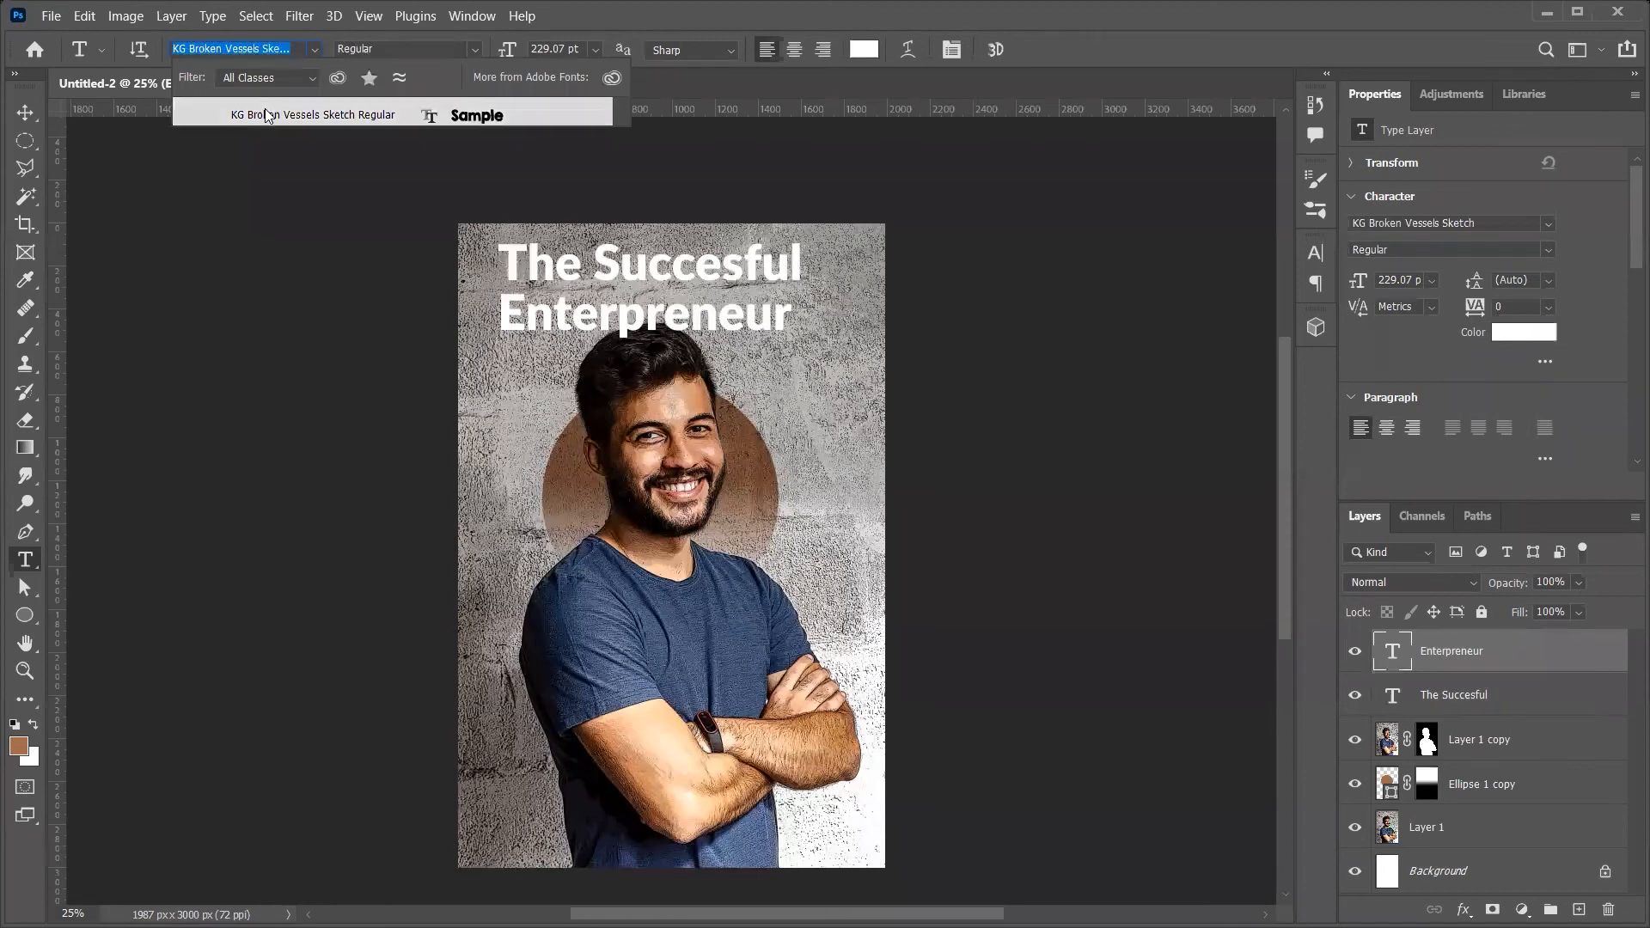
pyautogui.click(267, 115)
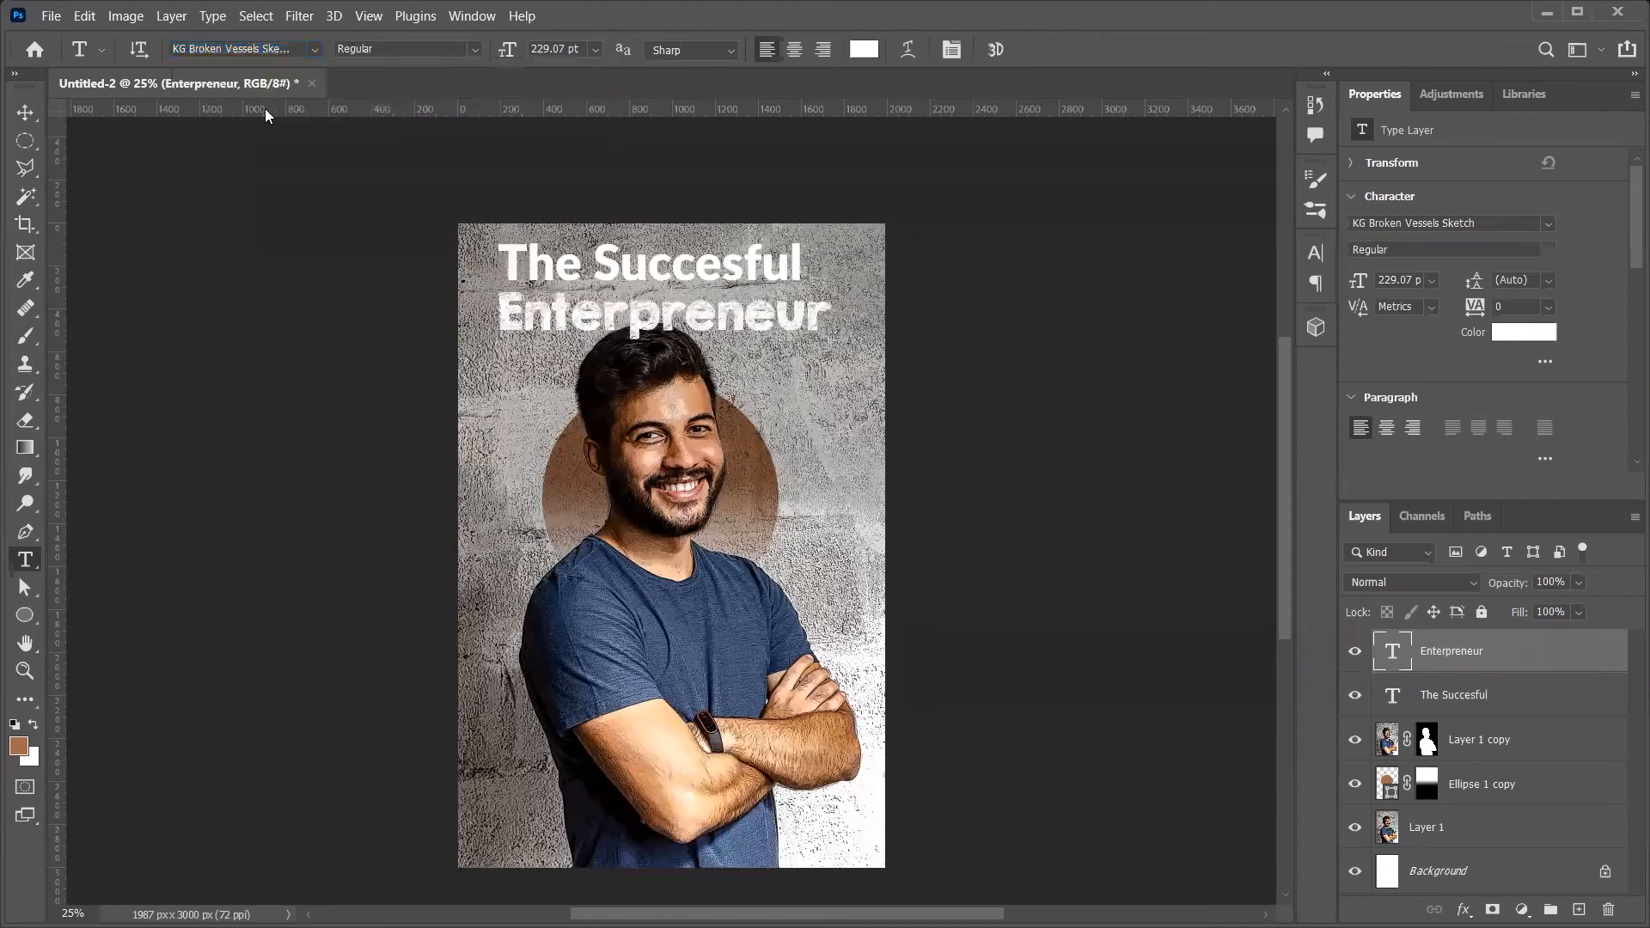
# Recolor the "Enterpreneur" line black and shift it slightly closer to the first title line
pyautogui.press('d')
pyautogui.press('i')
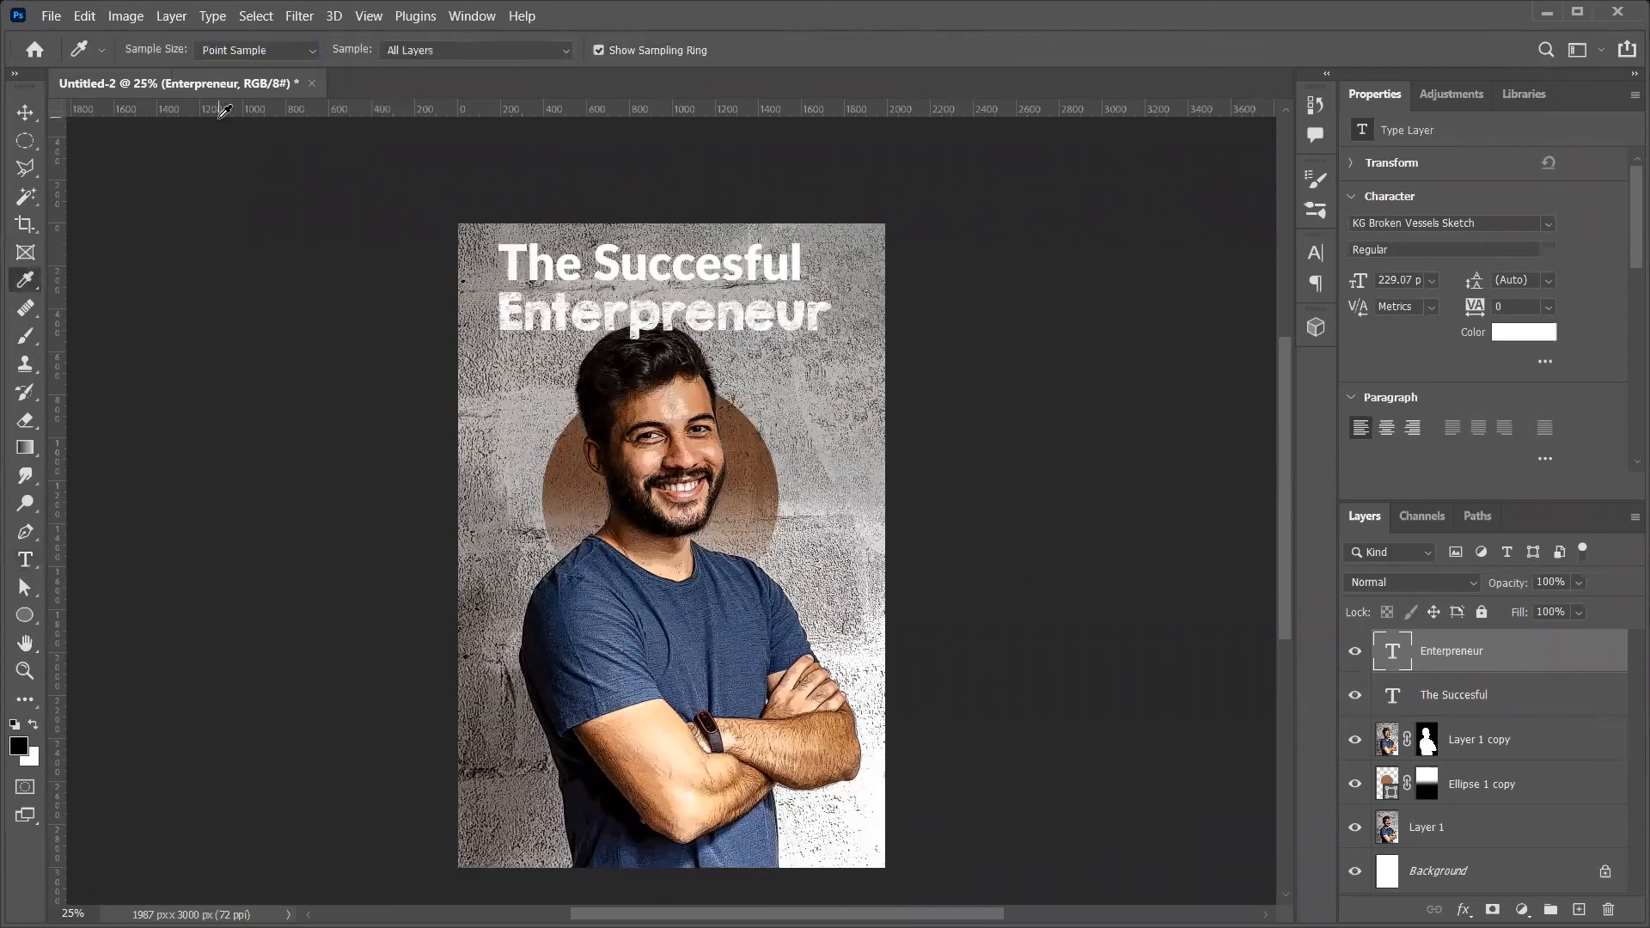
pyautogui.click(551, 605)
pyautogui.press('v')
pyautogui.hotkey('alt', 'BackSpace')
pyautogui.press('d')
pyautogui.hotkey('alt', 'BackSpace')
pyautogui.moveTo(734, 381)
pyautogui.mouseDown()
pyautogui.moveTo(806, 446)
pyautogui.moveTo(783, 366)
pyautogui.moveTo(740, 393)
pyautogui.moveTo(752, 377)
pyautogui.mouseUp()
# Set the font of the "Enterpreneur" line to Plane Crash Regular
pyautogui.press('t')
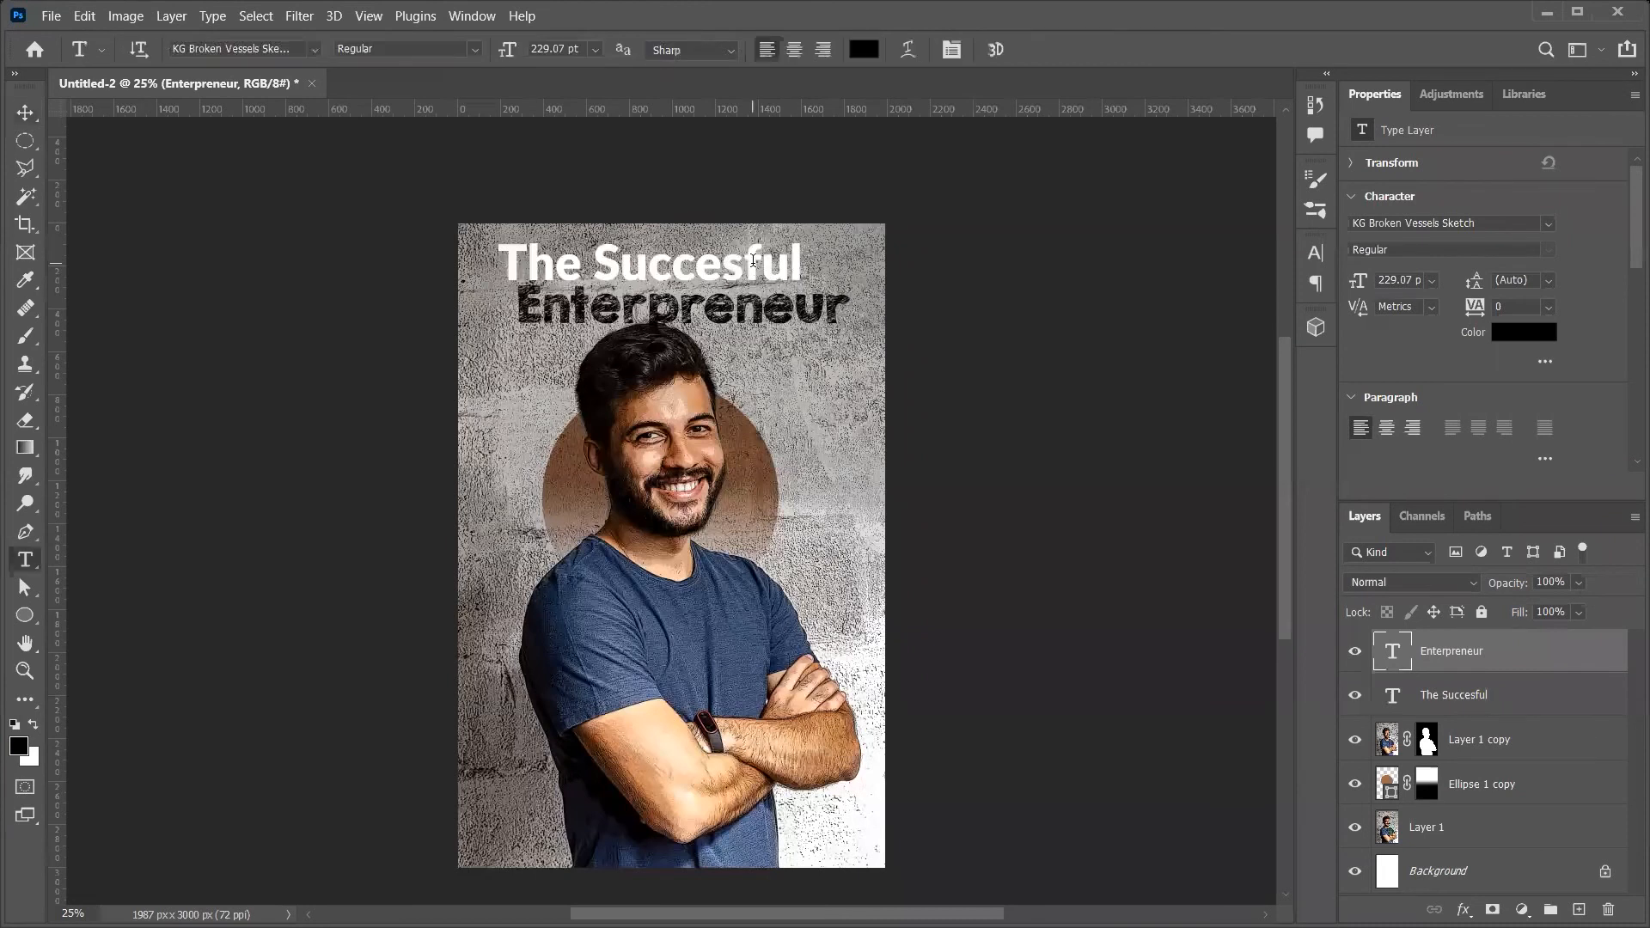
pyautogui.click(283, 48)
pyautogui.write('planel')
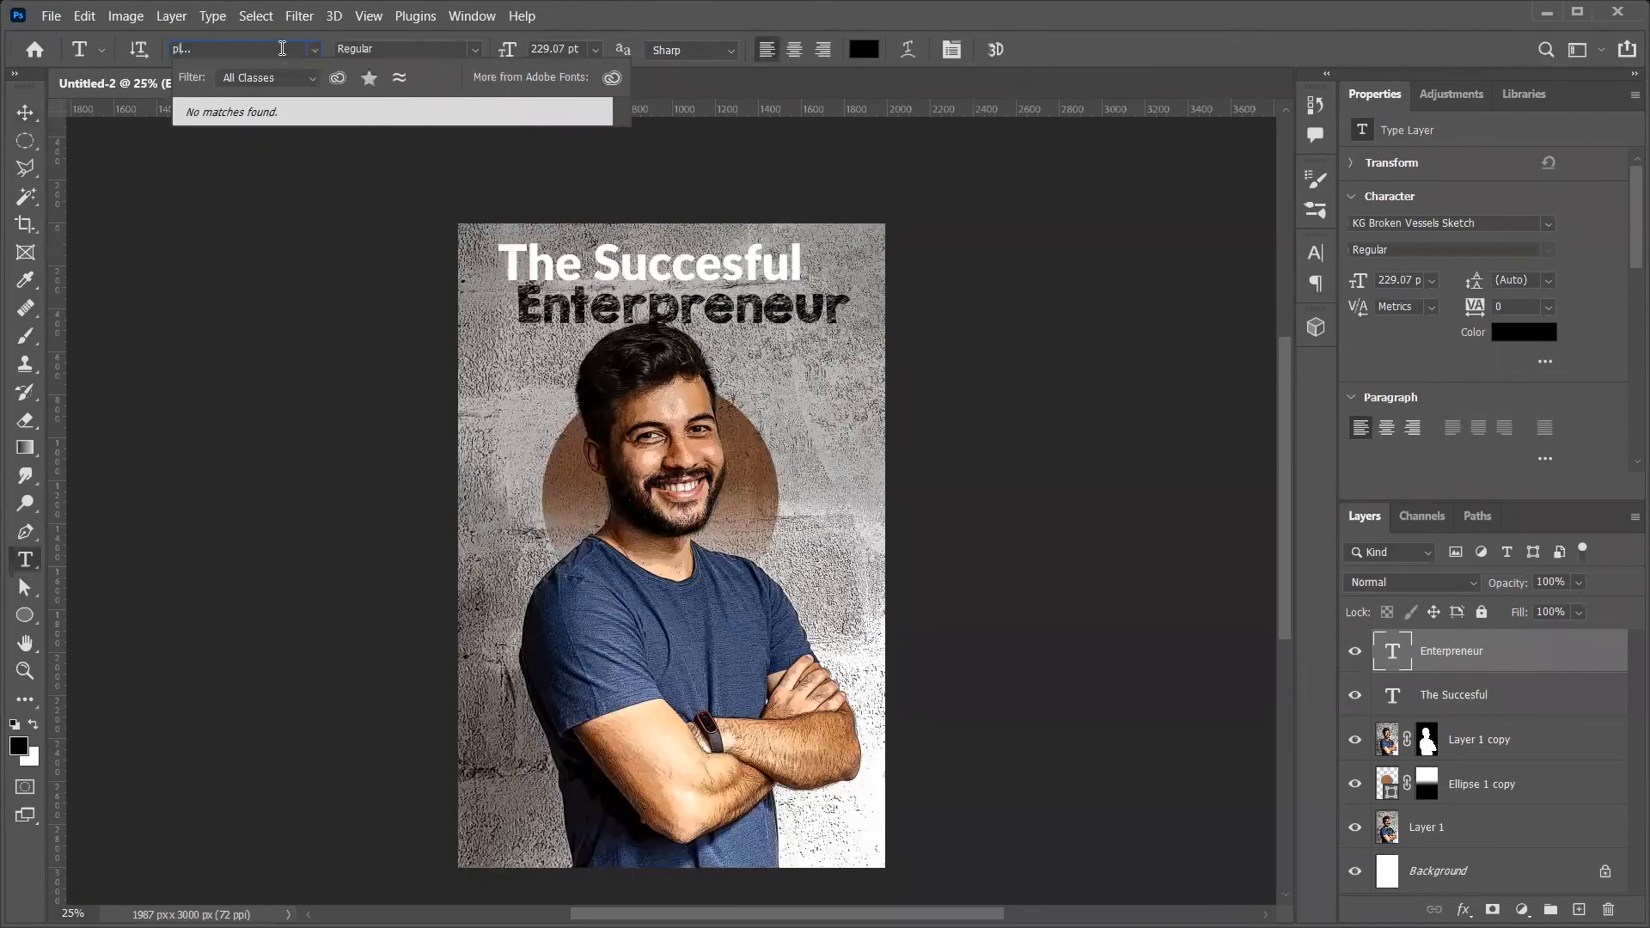
pyautogui.press('BackSpace')
pyautogui.press('BackSpace')
pyautogui.press('BackSpace')
pyautogui.press('BackSpace')
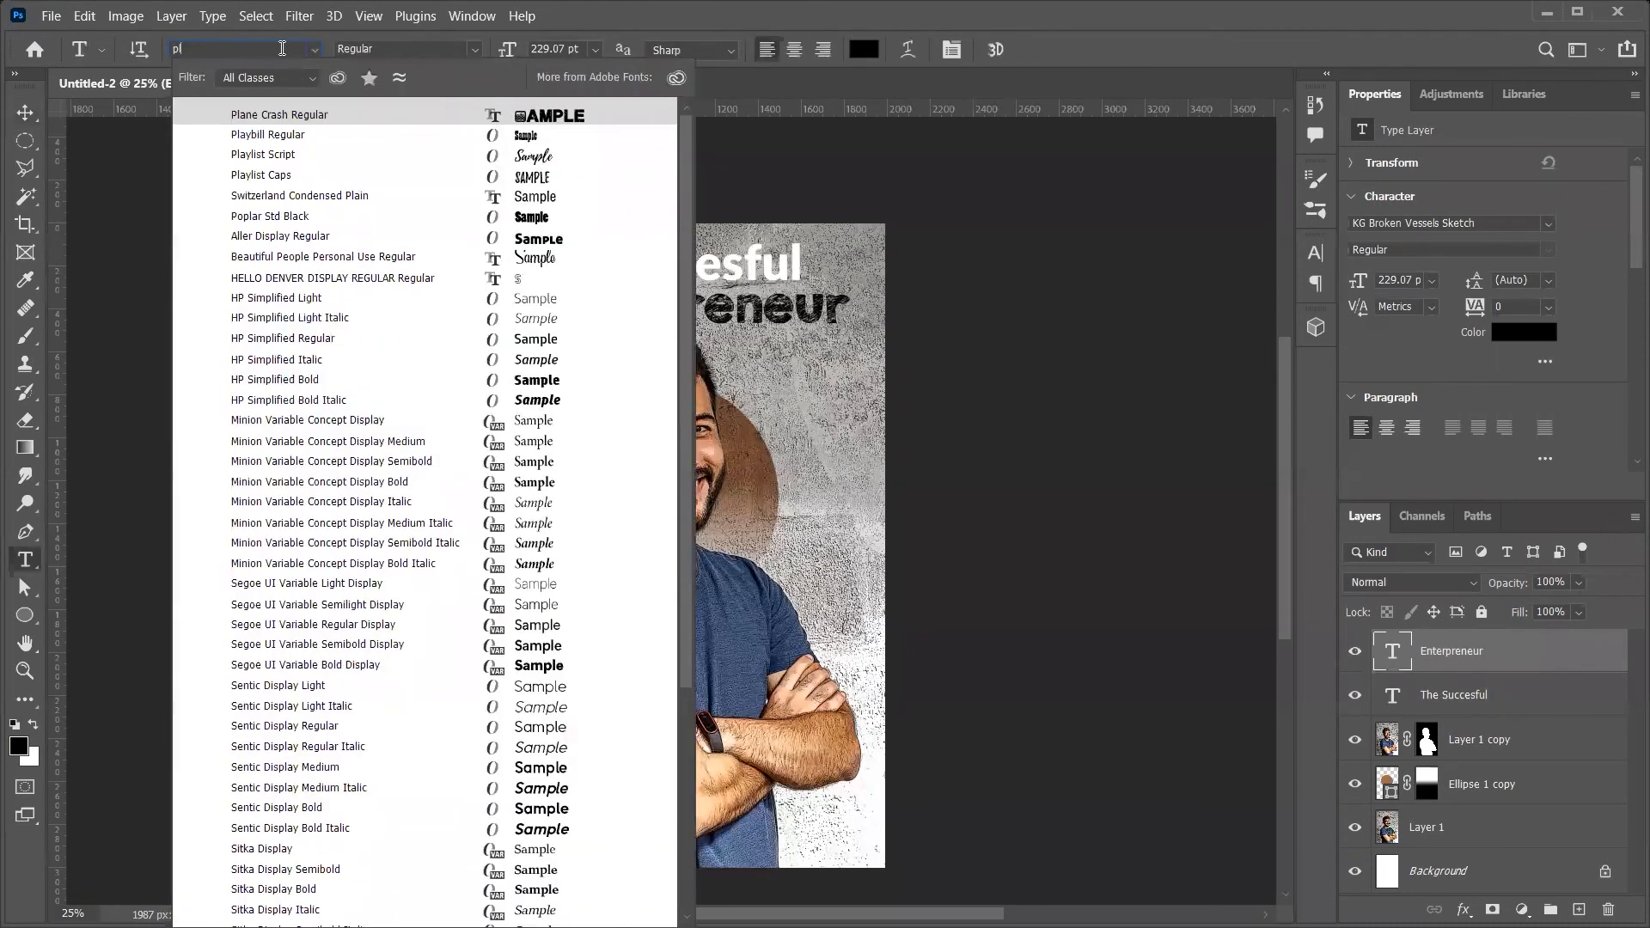
pyautogui.click(276, 119)
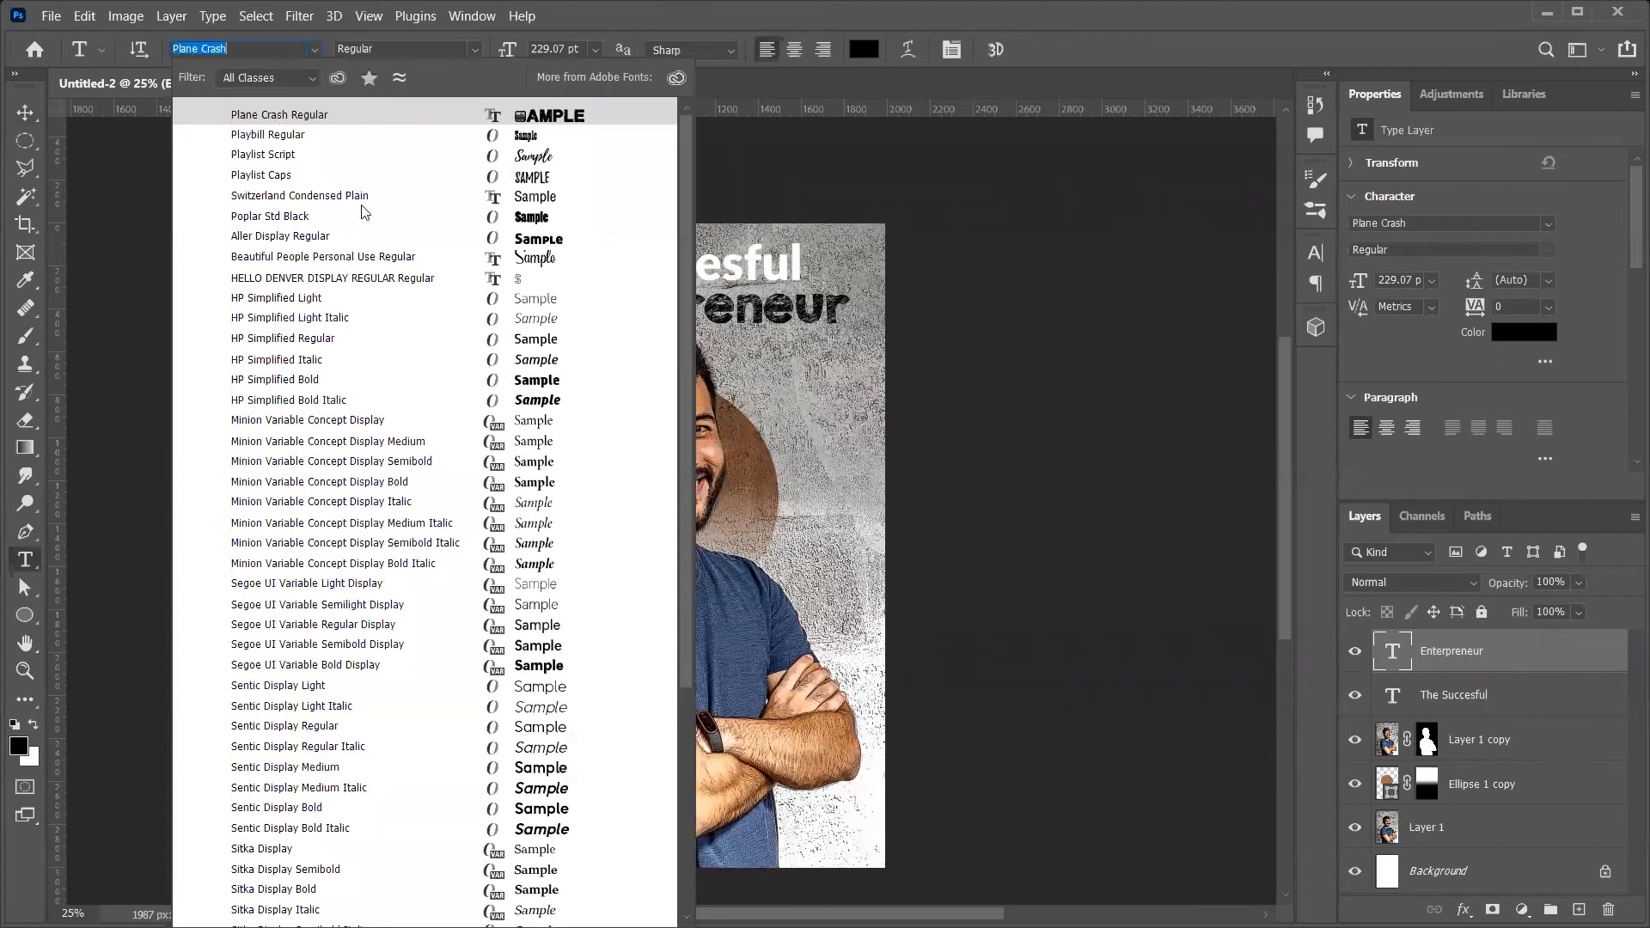
pyautogui.press('Return')
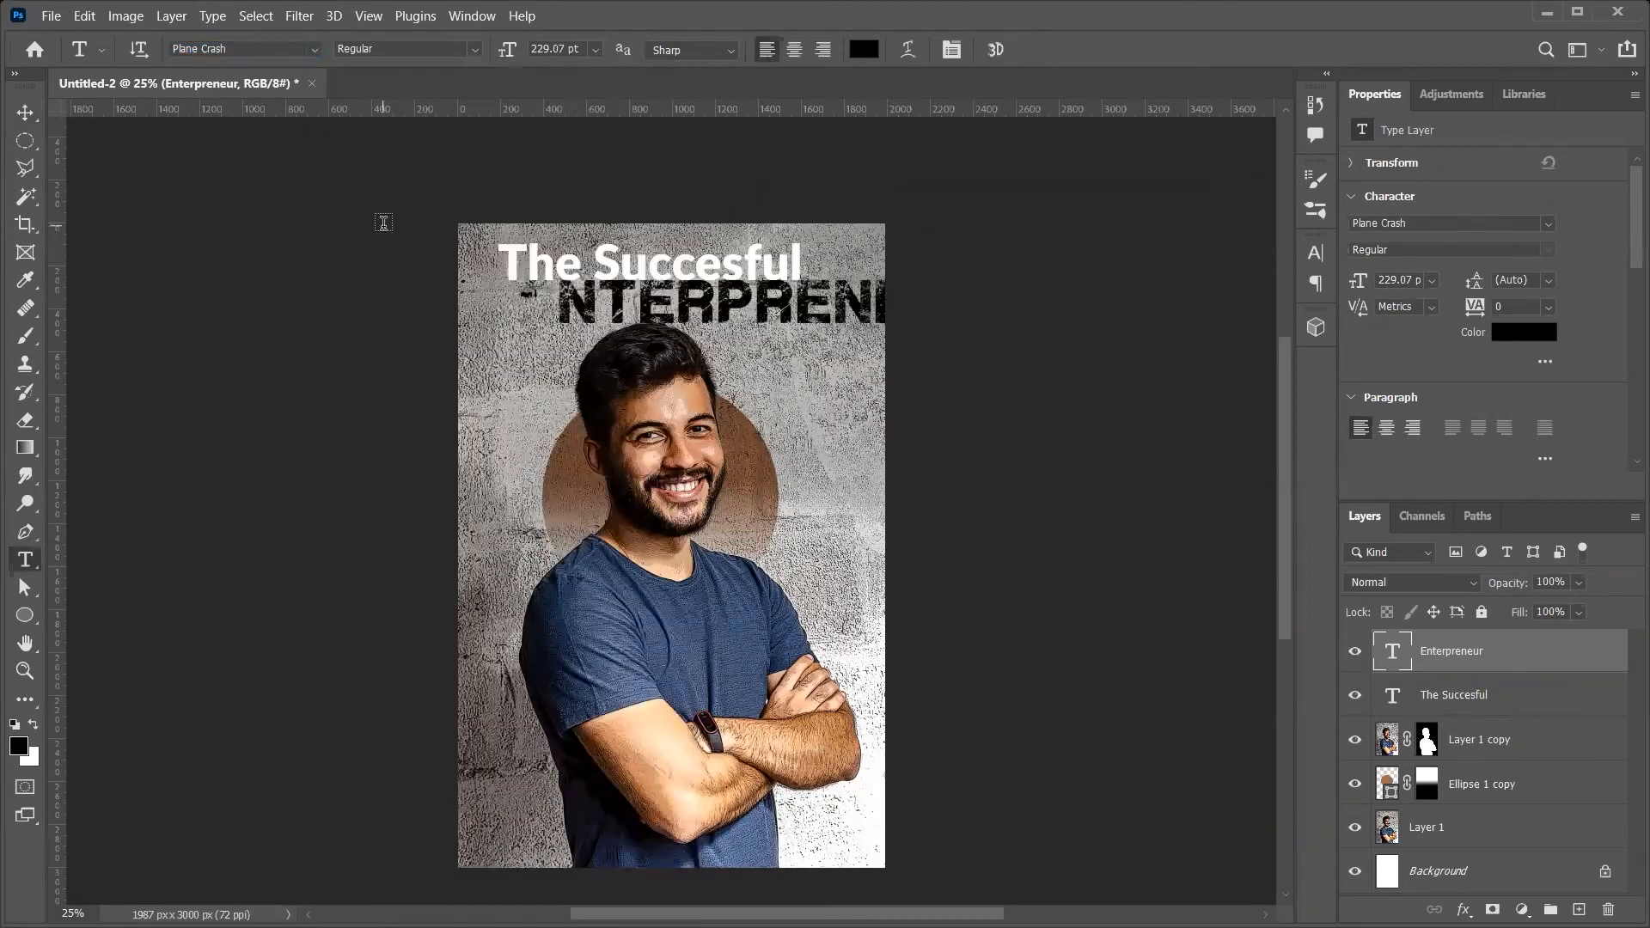
# Replace the capital first letter of "Enterpreneur" with a lowercase "e" and center the line across the poster
pyautogui.click(468, 310)
pyautogui.hotkey('ctrl', 'Return')
pyautogui.press('v')
pyautogui.moveTo(697, 347); pyautogui.dragTo(644, 353)
pyautogui.hotkey('ctrl', 't')
pyautogui.moveTo(800, 222); pyautogui.dragTo(568, 116)
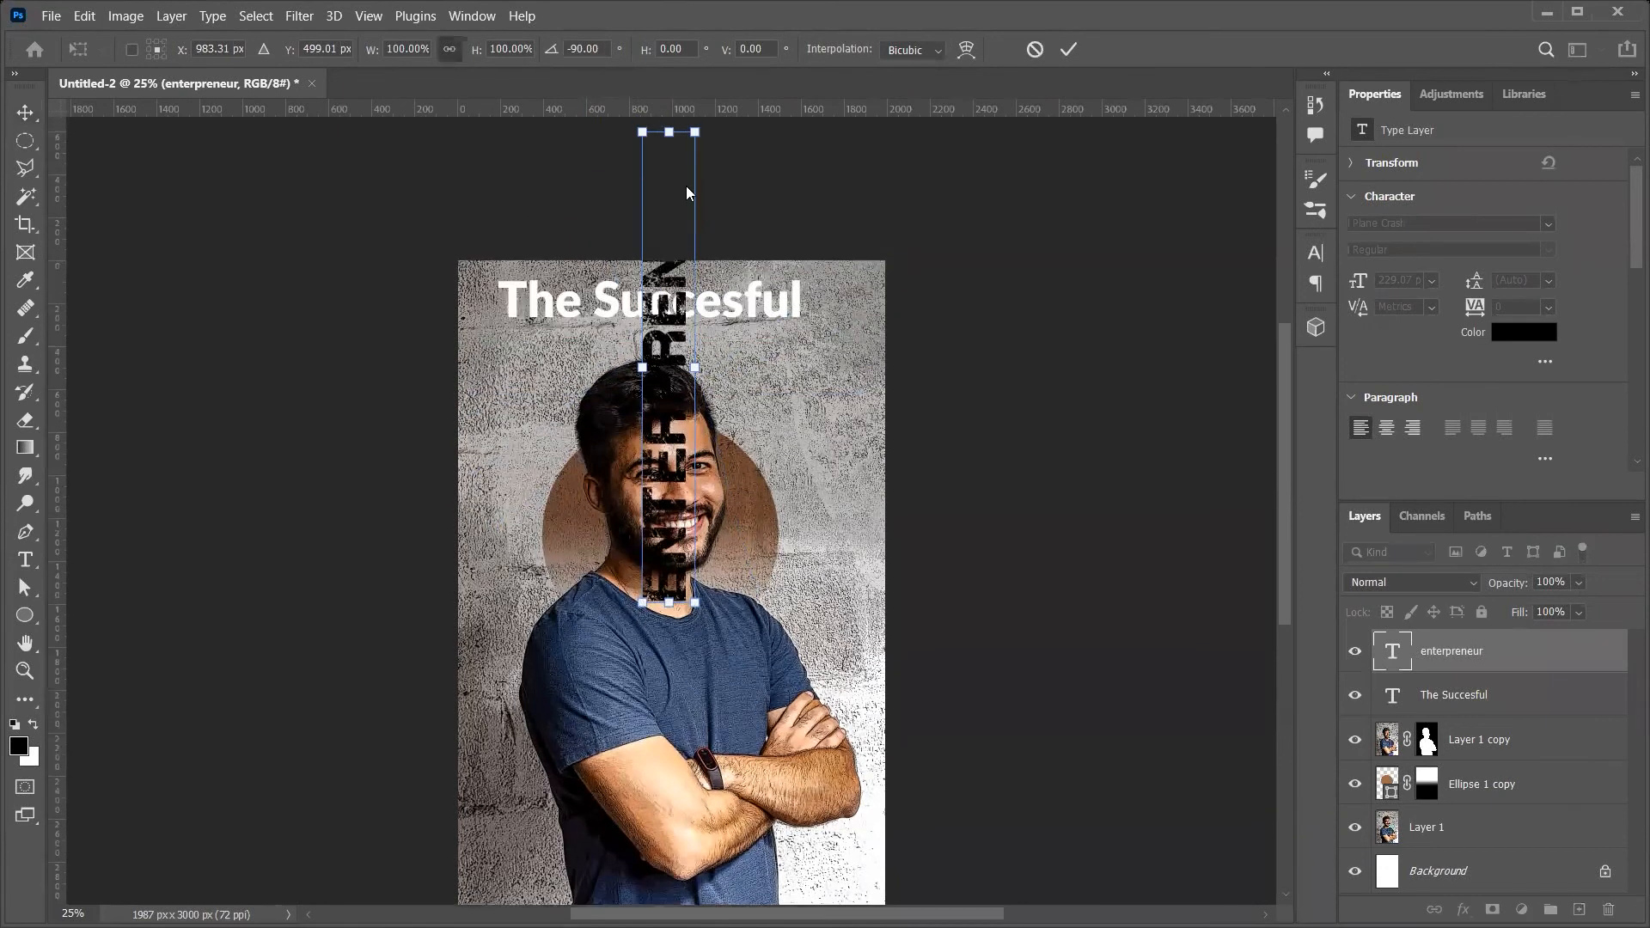
pyautogui.moveTo(722, 159); pyautogui.dragTo(725, 154)
pyautogui.hotkey('ctrl', 'h')
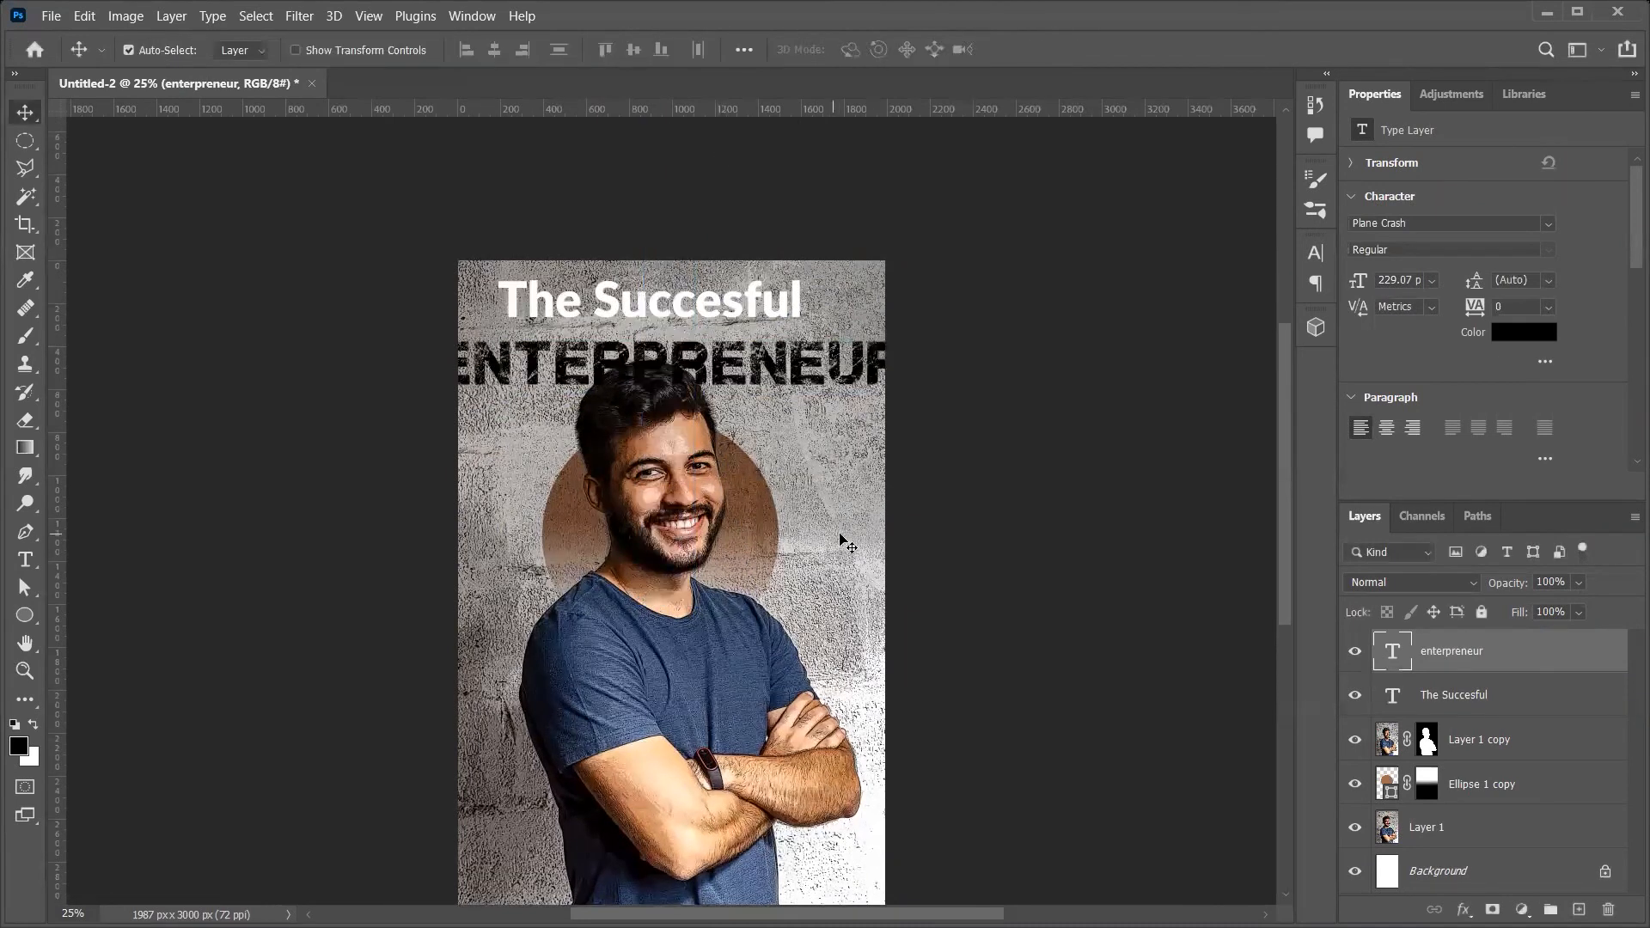
# Rotate the "enterpreneur" line by -90° and enlarge it to run along nearly the full height of the poster's right edge
pyautogui.hotkey('ctrl', 't')
pyautogui.moveTo(804, 334); pyautogui.dragTo(776, 368)
pyautogui.press('Escape')
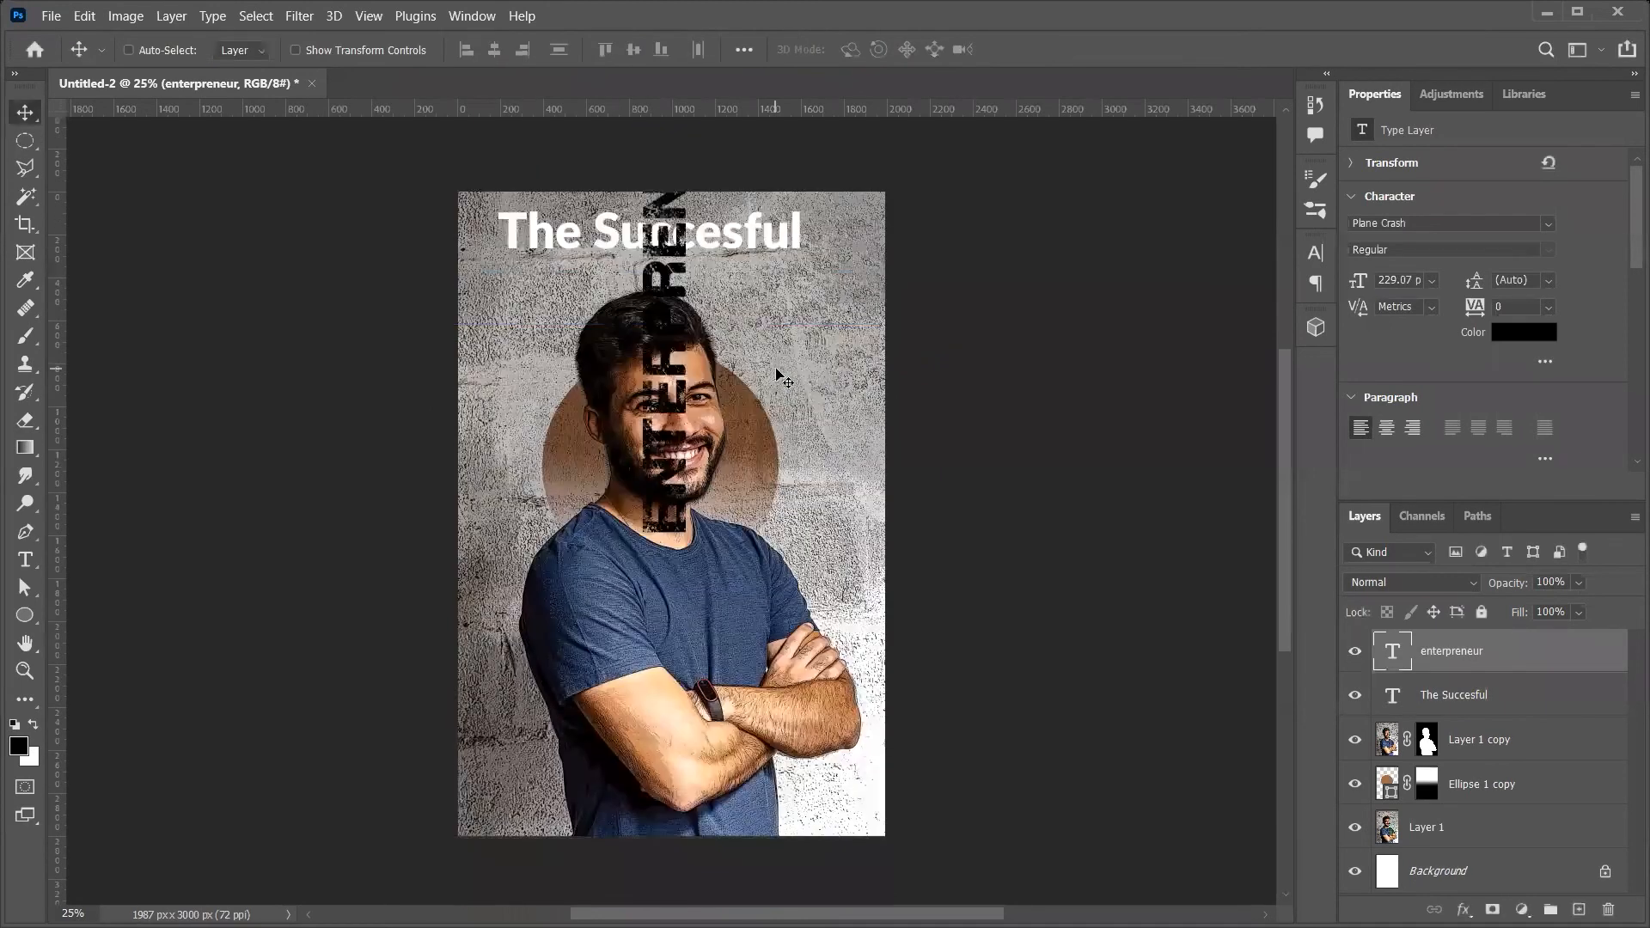
pyautogui.moveTo(722, 322); pyautogui.dragTo(859, 580)
pyautogui.hotkey('ctrl', 't')
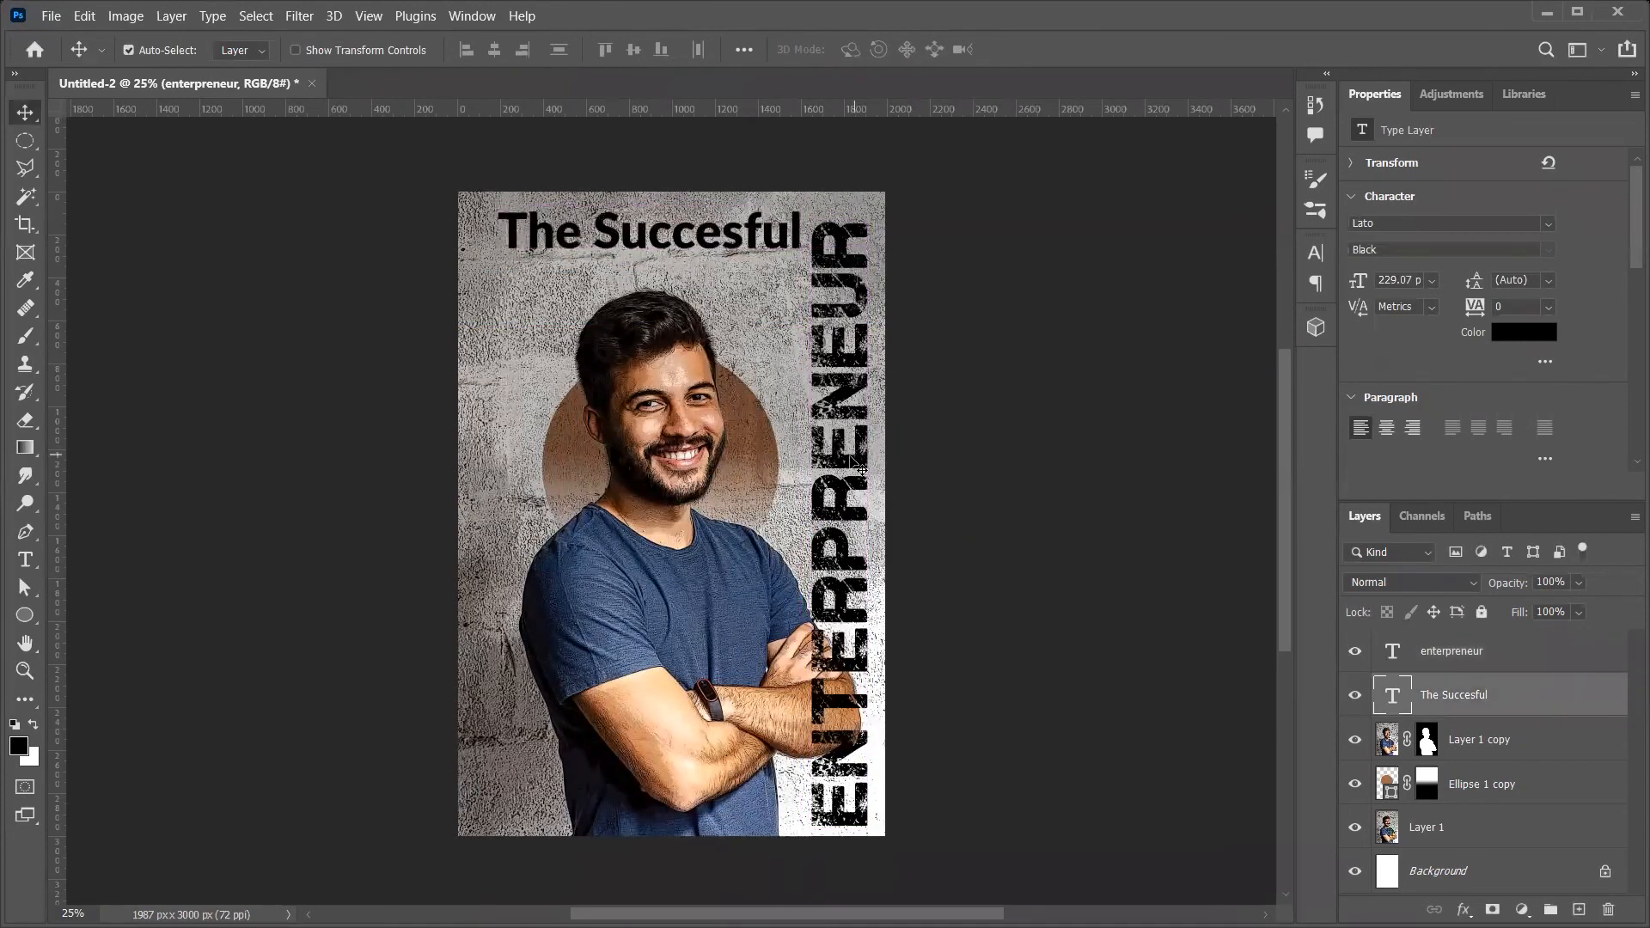
# Rotate "The Succesful" by -90° at about 40% scale and place it beside the upper end of the vertical title
pyautogui.hotkey('ctrl', 't')
pyautogui.moveTo(838, 172); pyautogui.dragTo(722, 357)
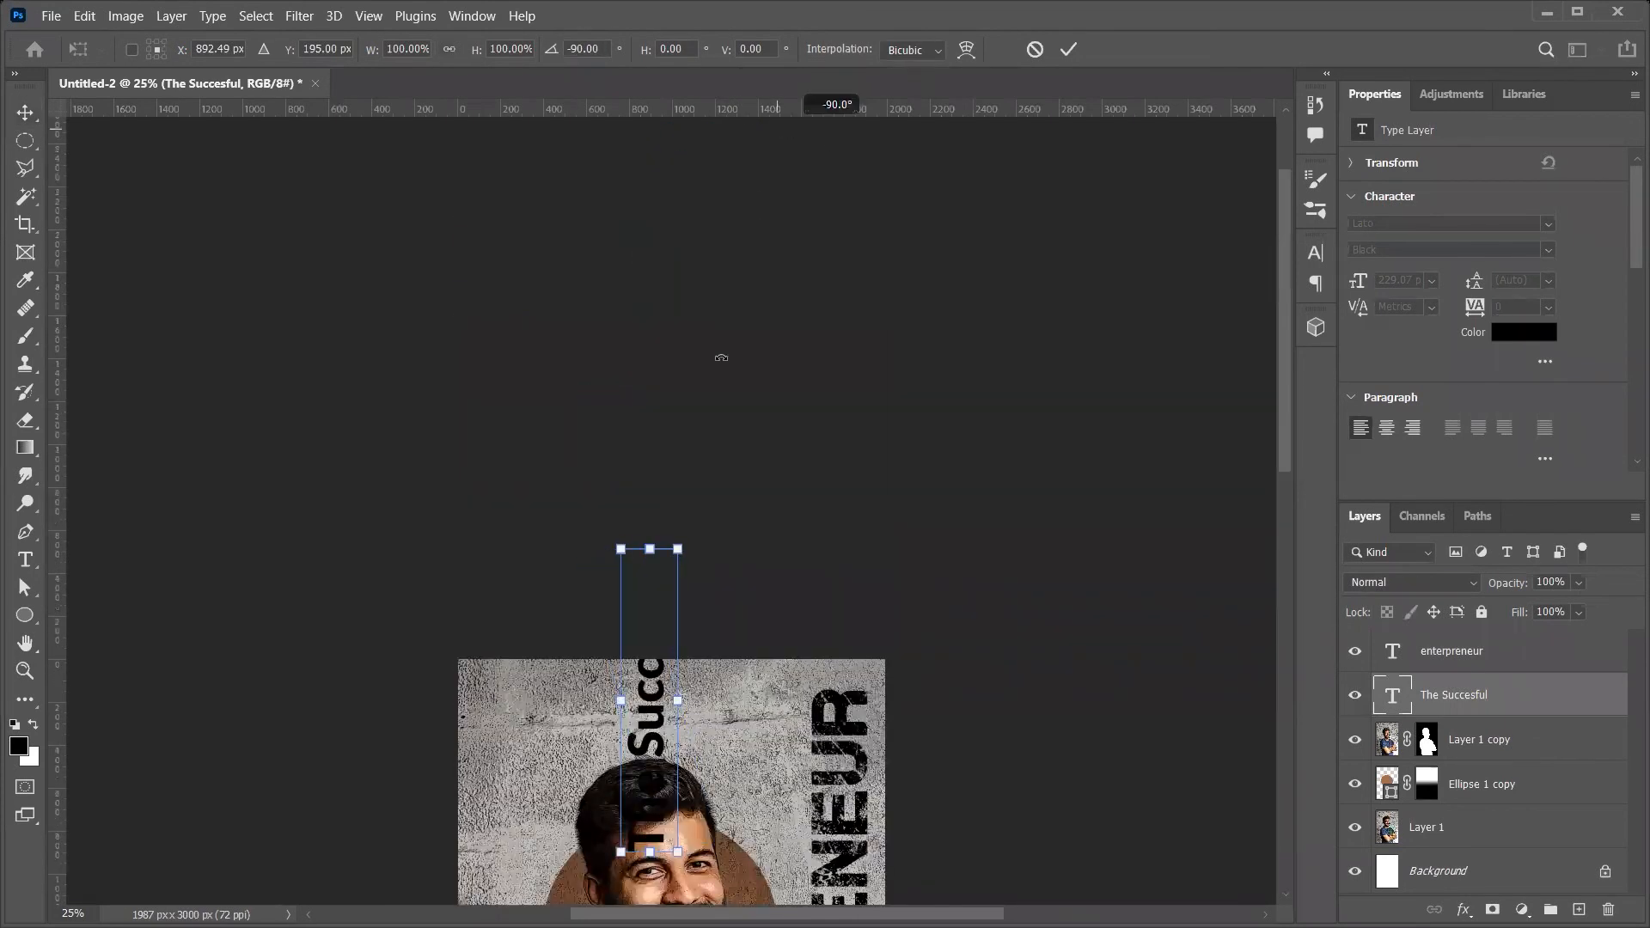
pyautogui.moveTo(678, 550); pyautogui.dragTo(637, 640)
pyautogui.press('Return')
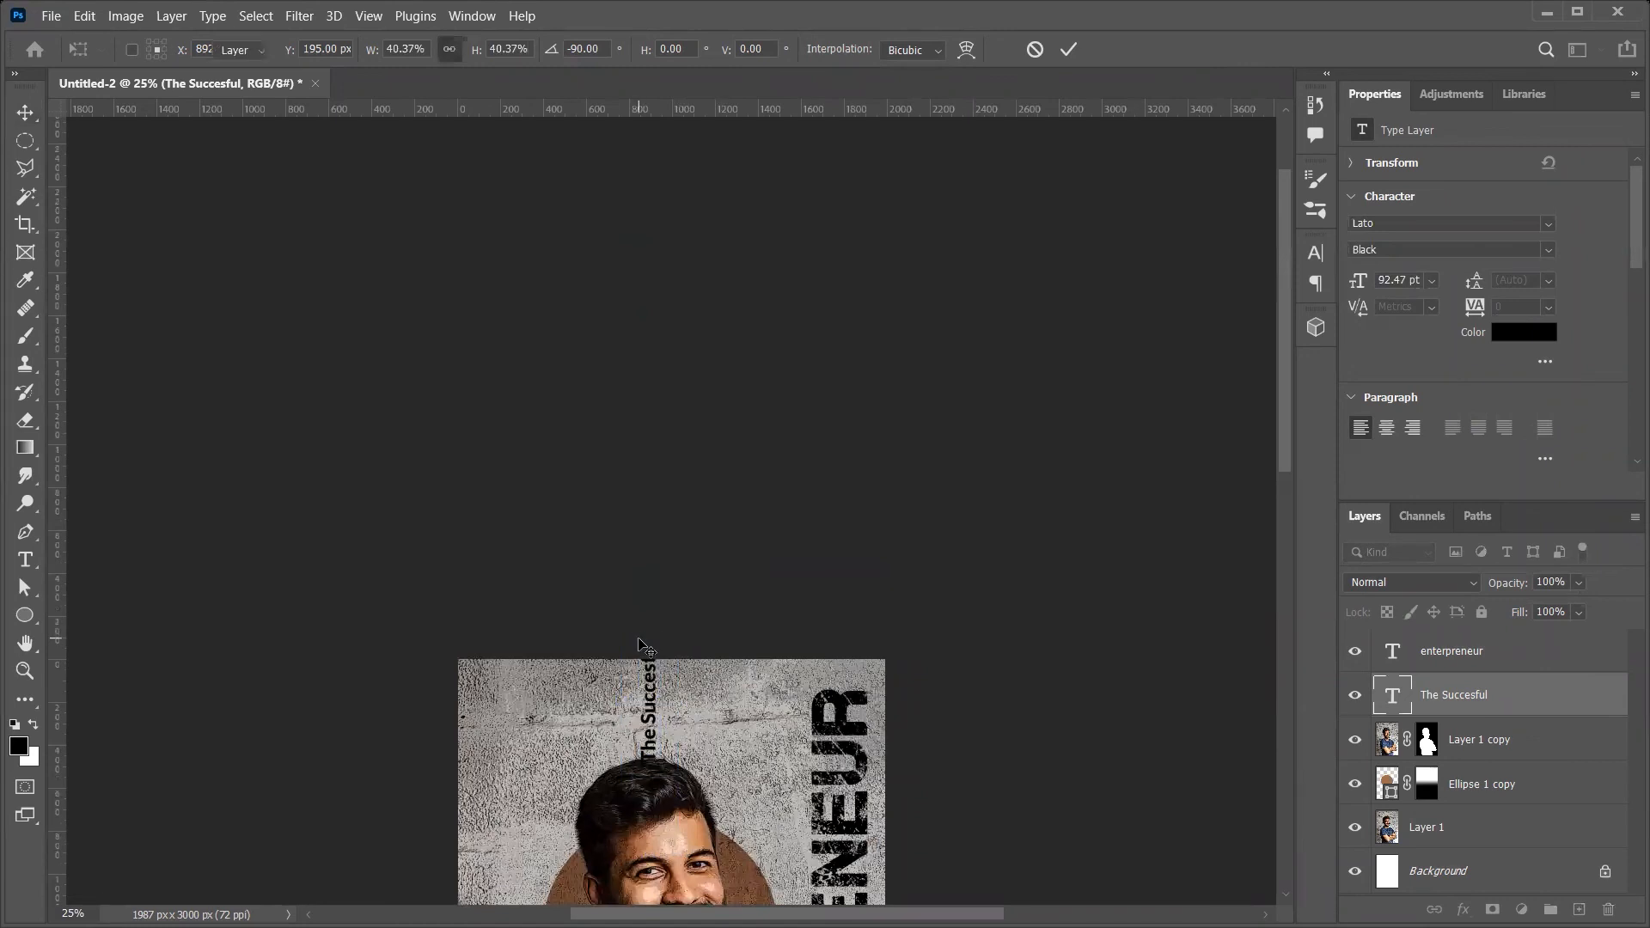
pyautogui.scroll(-6, 739, 351)
pyautogui.moveTo(666, 248); pyautogui.dragTo(802, 312)
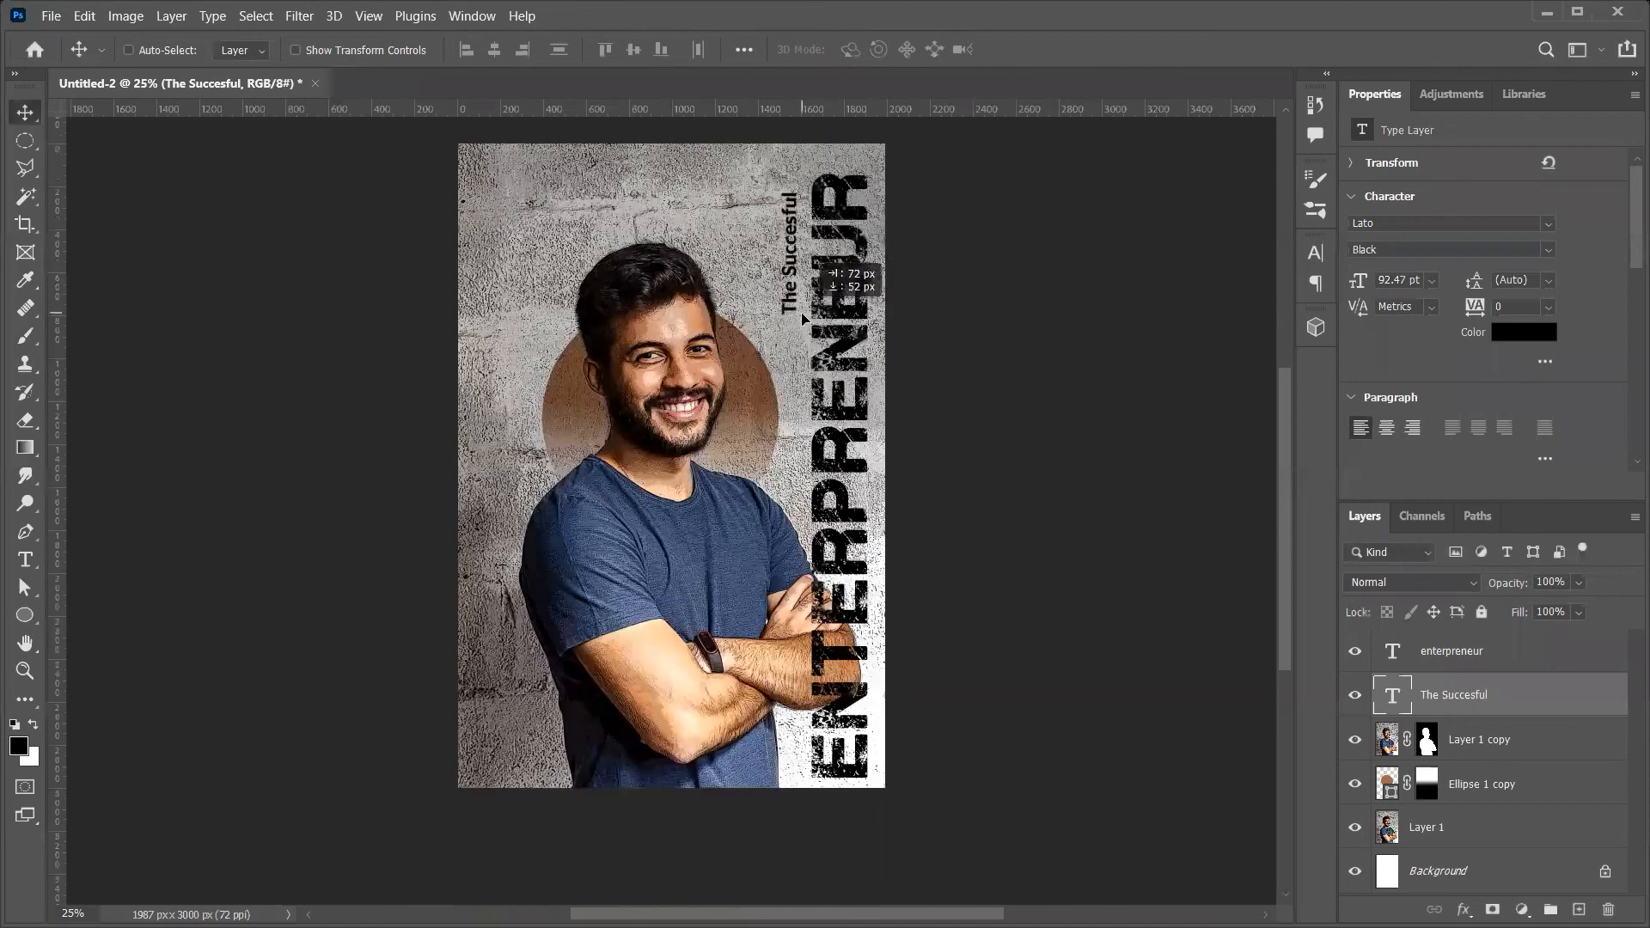
# Apply All Caps to the "The Succesful" text
pyautogui.press('t')
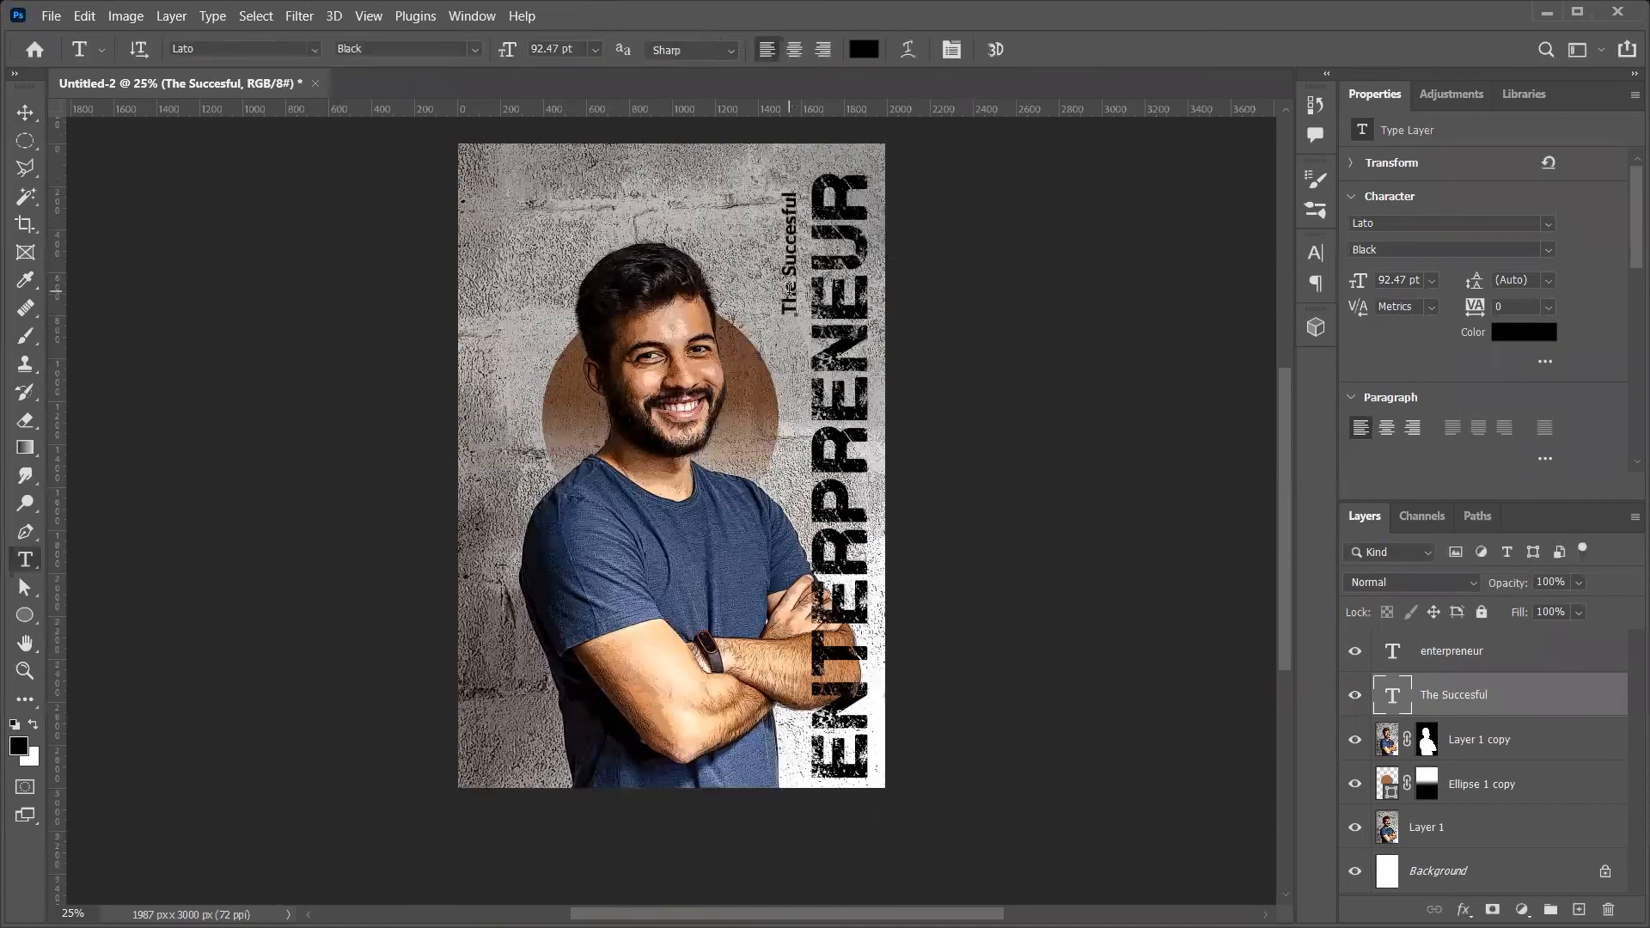
pyautogui.tripleClick(788, 288)
pyautogui.hotkey('ctrl', 't')
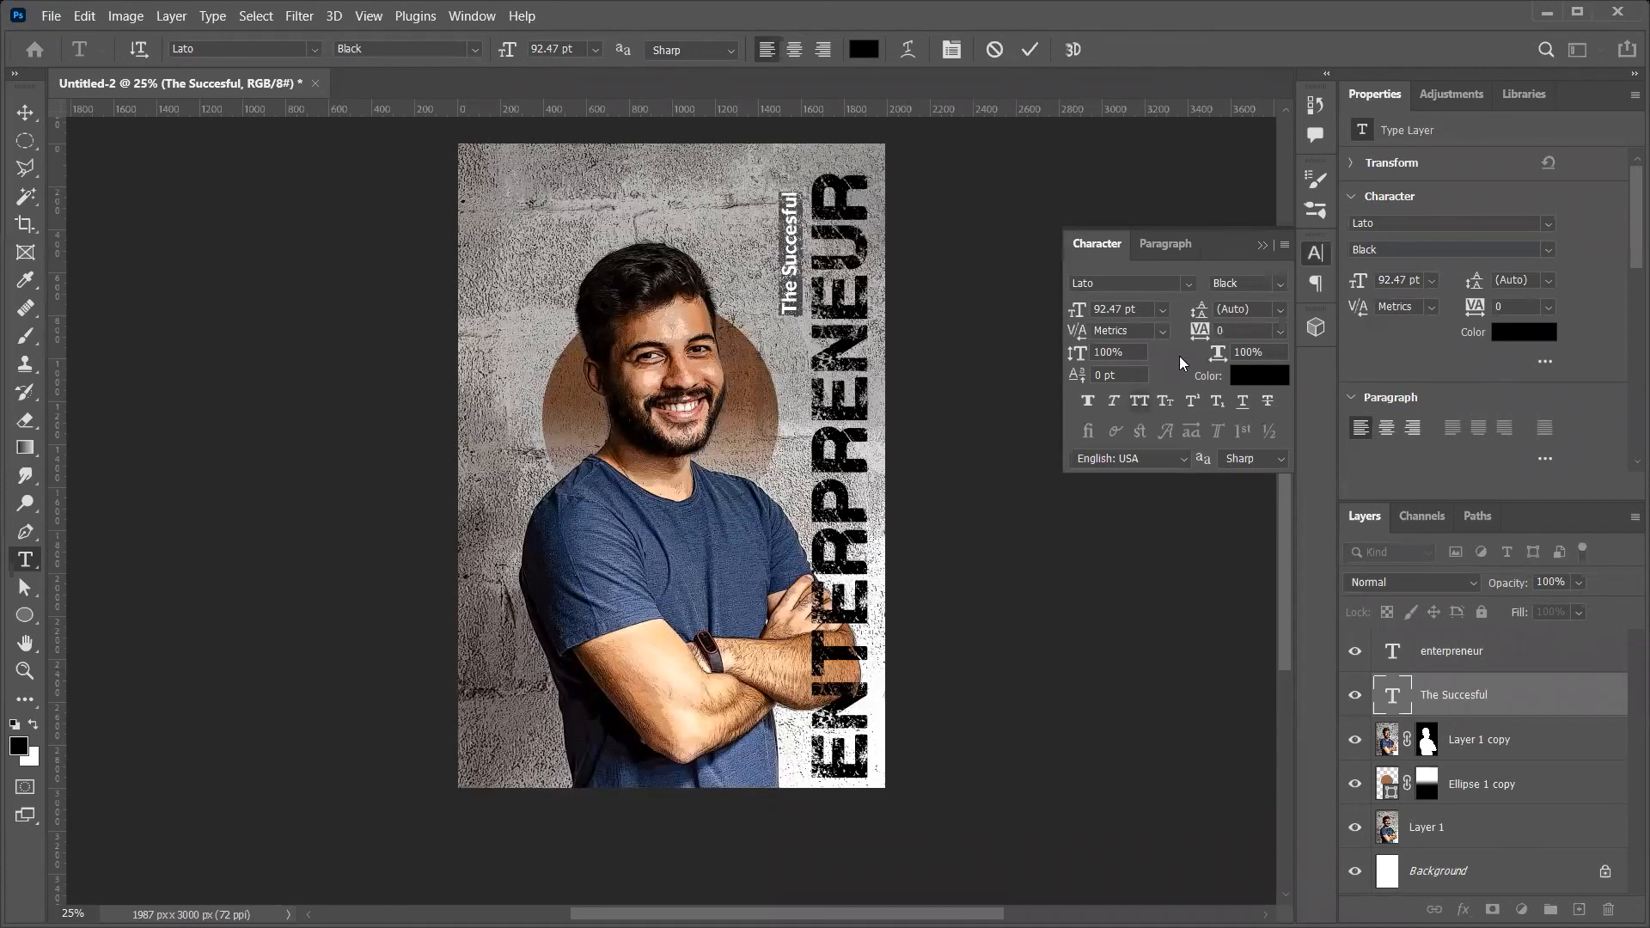
pyautogui.click(1141, 406)
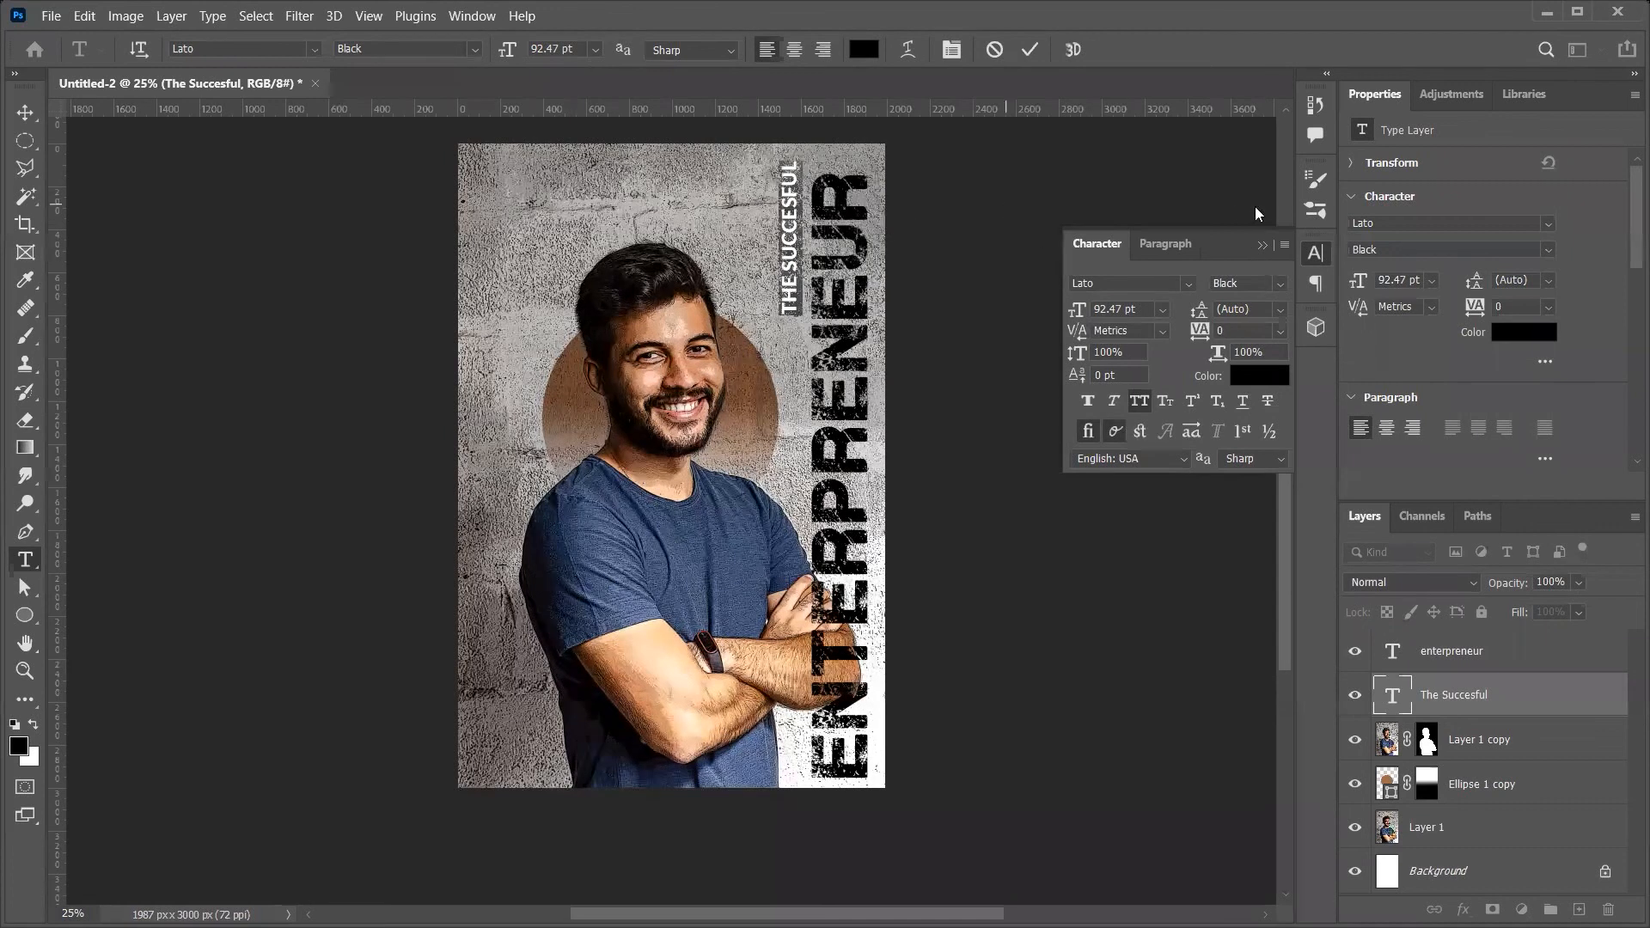
pyautogui.click(1262, 245)
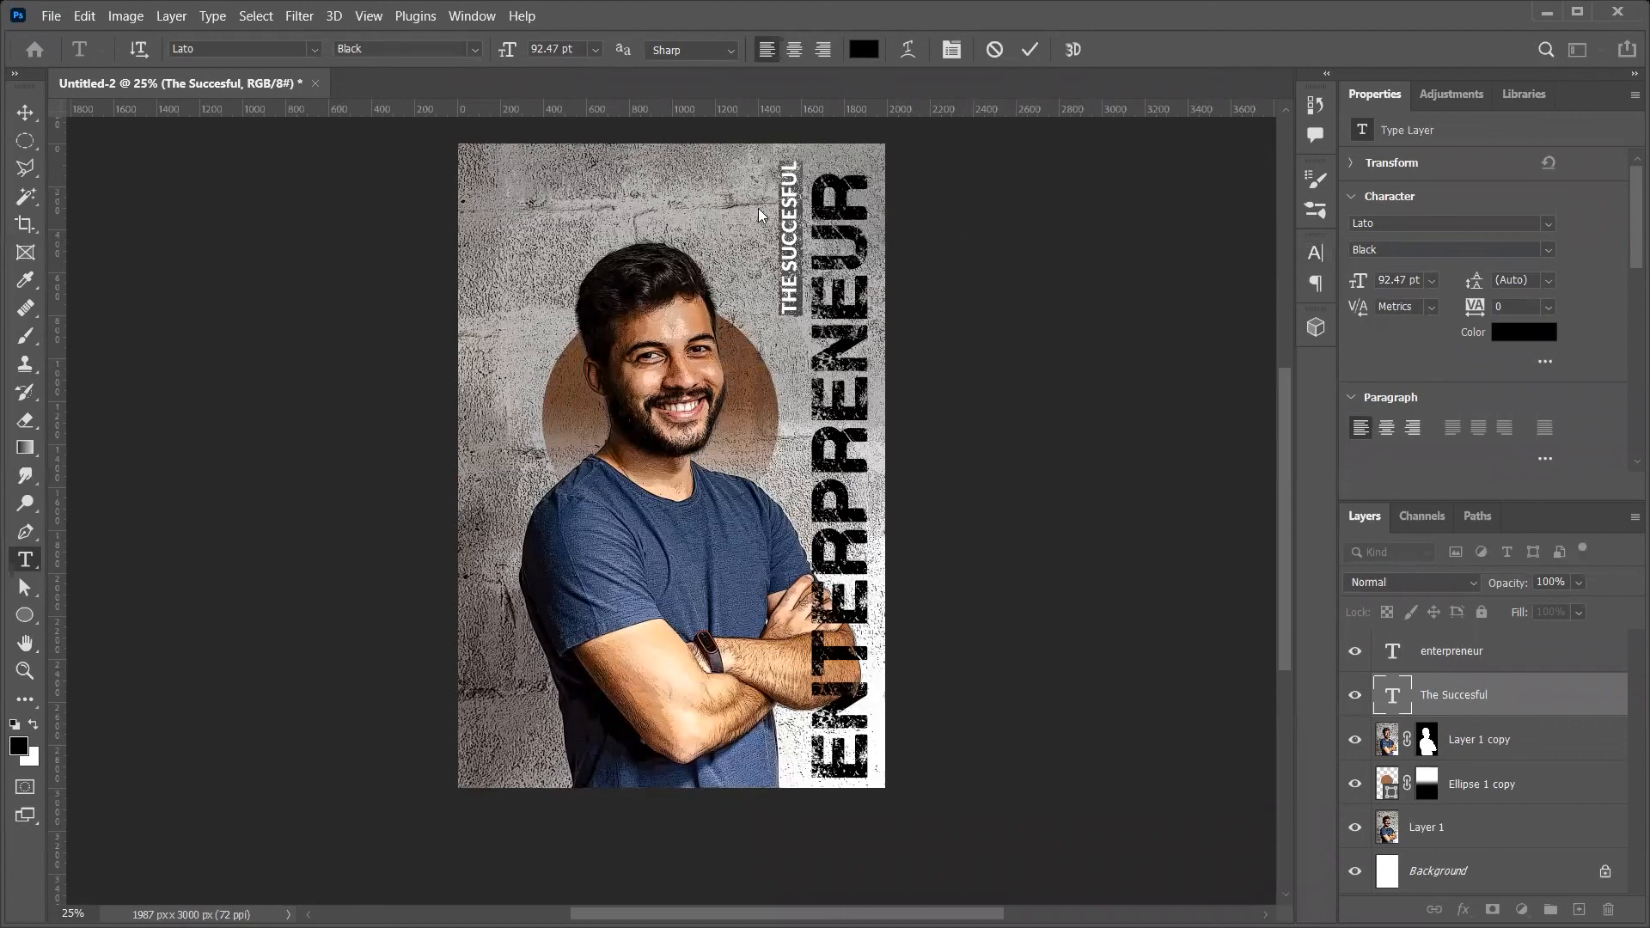
# Enlarge "THE SUCCESFUL" to about 118.6 pt and align its upper end with the top of the vertical title
pyautogui.click(792, 262)
pyautogui.hotkey('ctrl', 't')
pyautogui.moveTo(780, 318); pyautogui.dragTo(764, 368)
pyautogui.press('Return')
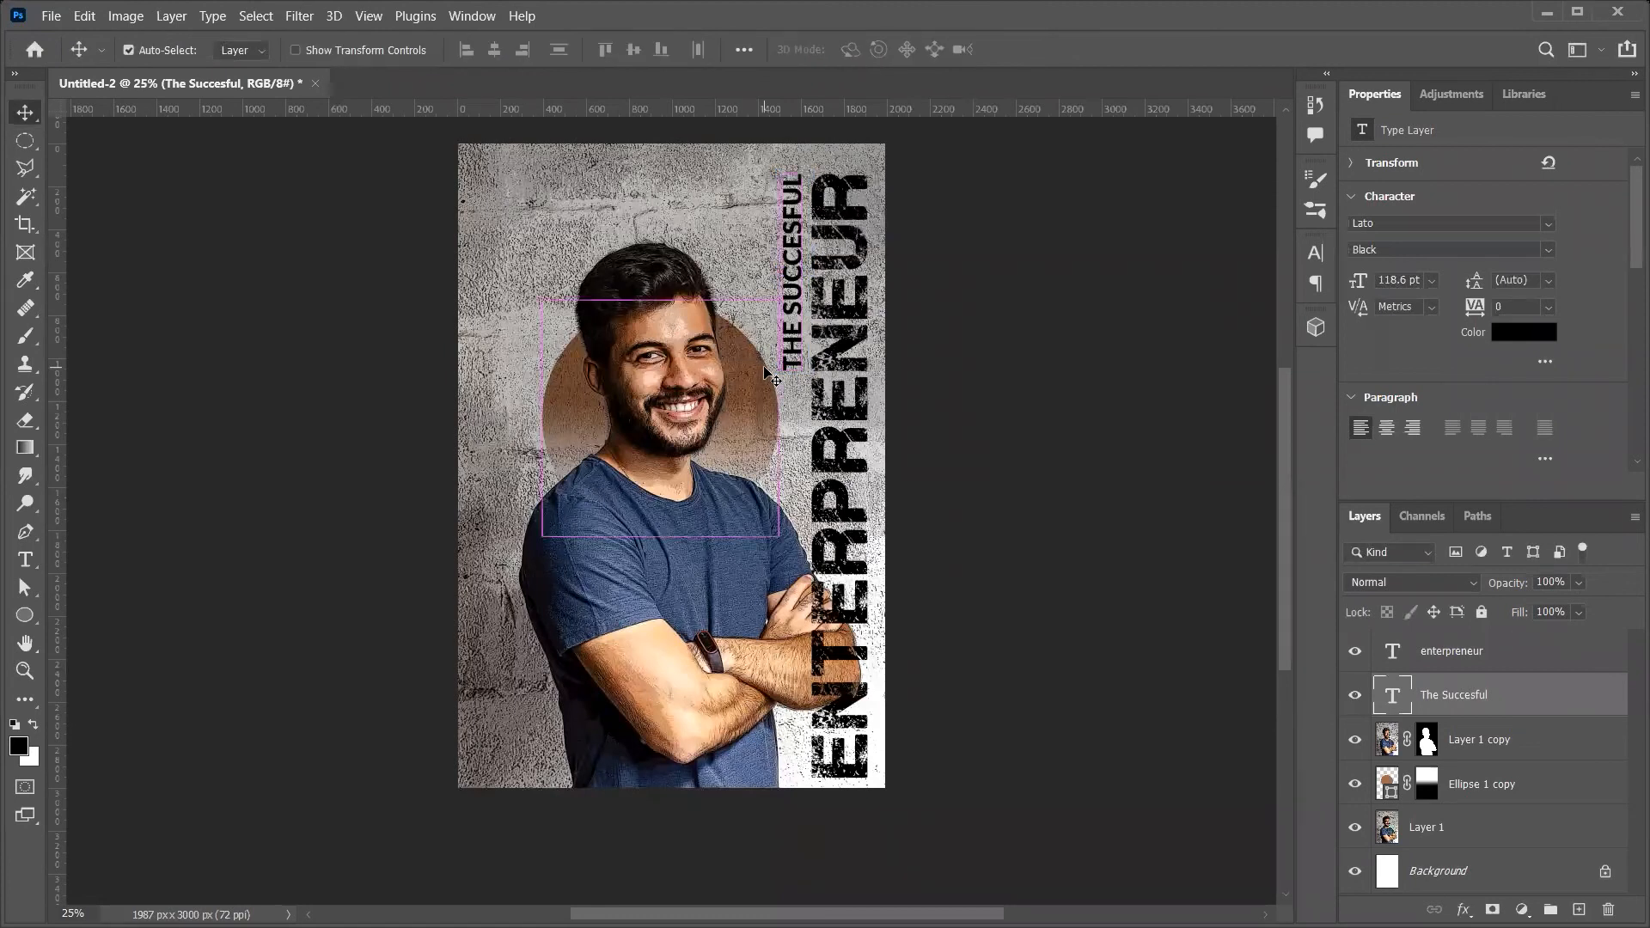
# Try white, black and the circle's brown on "THE SUCCESFUL", and recolor it with dark navy sampled from the shirt's shoulder
pyautogui.press('i')
pyautogui.hotkey('ctrl', 'BackSpace')
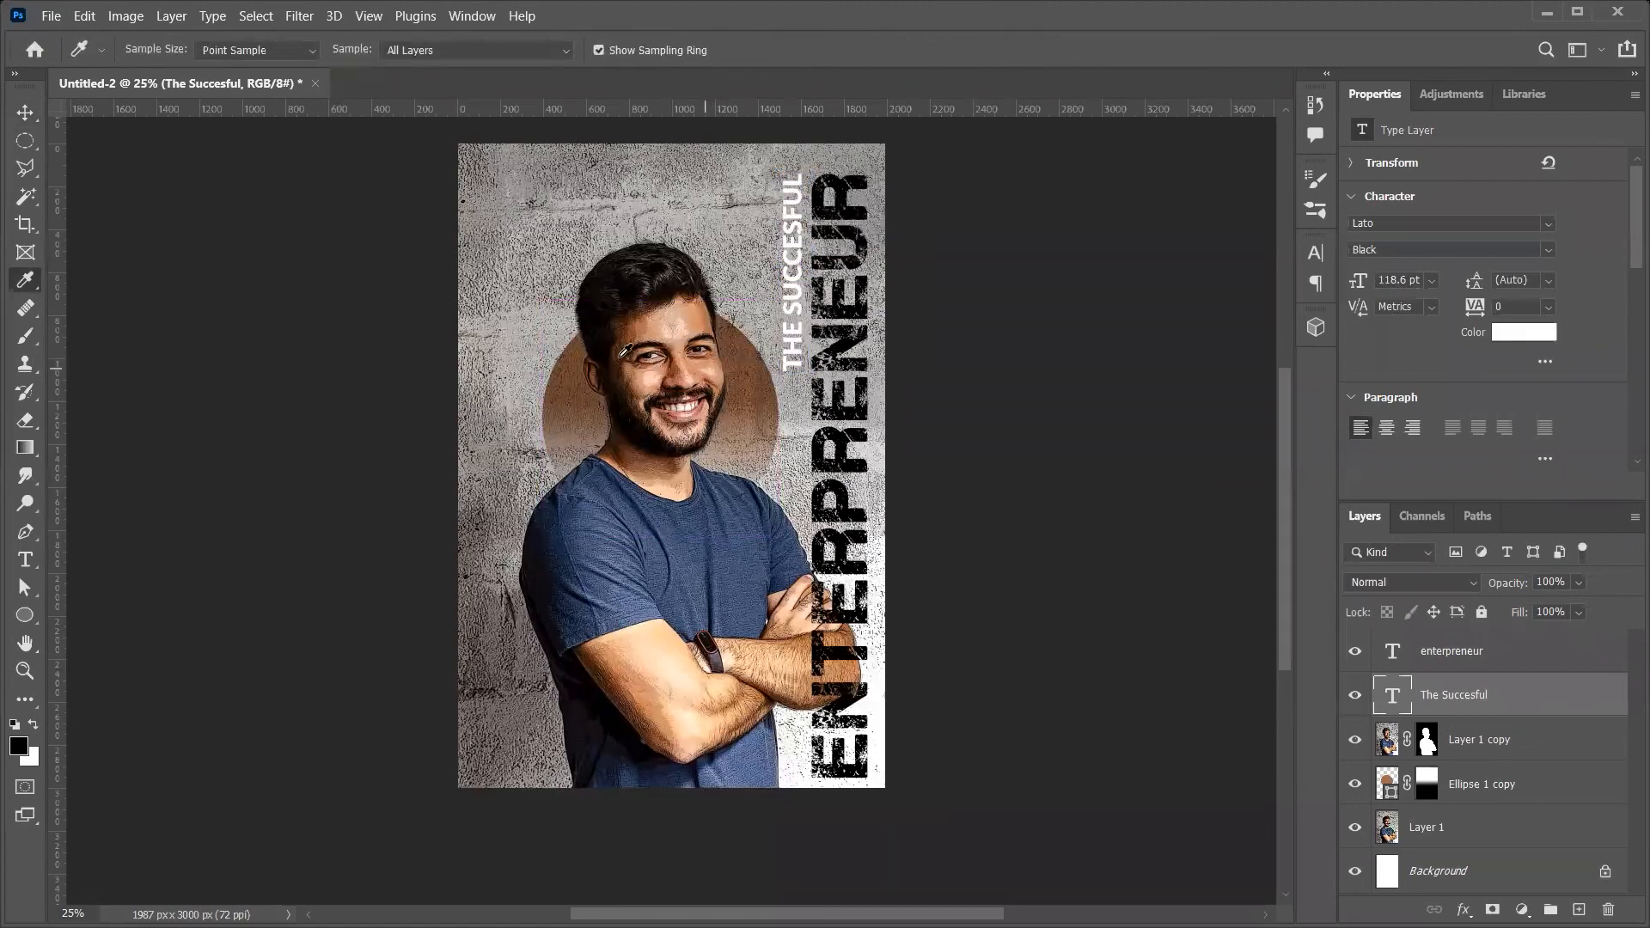
pyautogui.hotkey('alt', 'BackSpace')
pyautogui.click(582, 344)
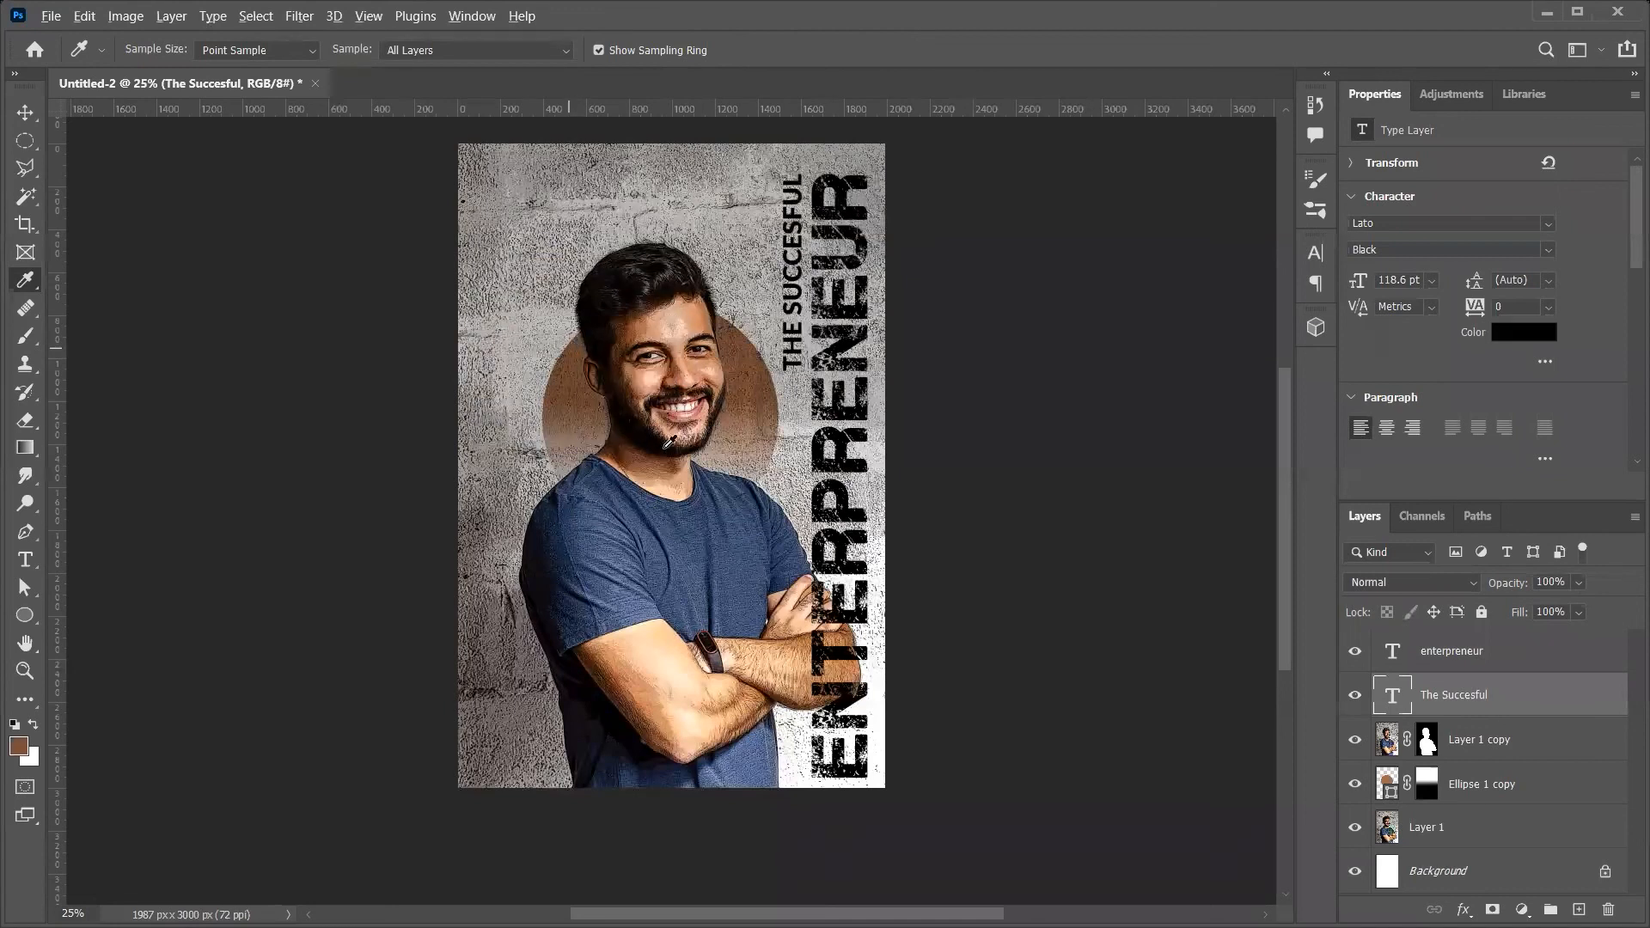
pyautogui.hotkey('alt', 'BackSpace')
pyautogui.click(564, 499)
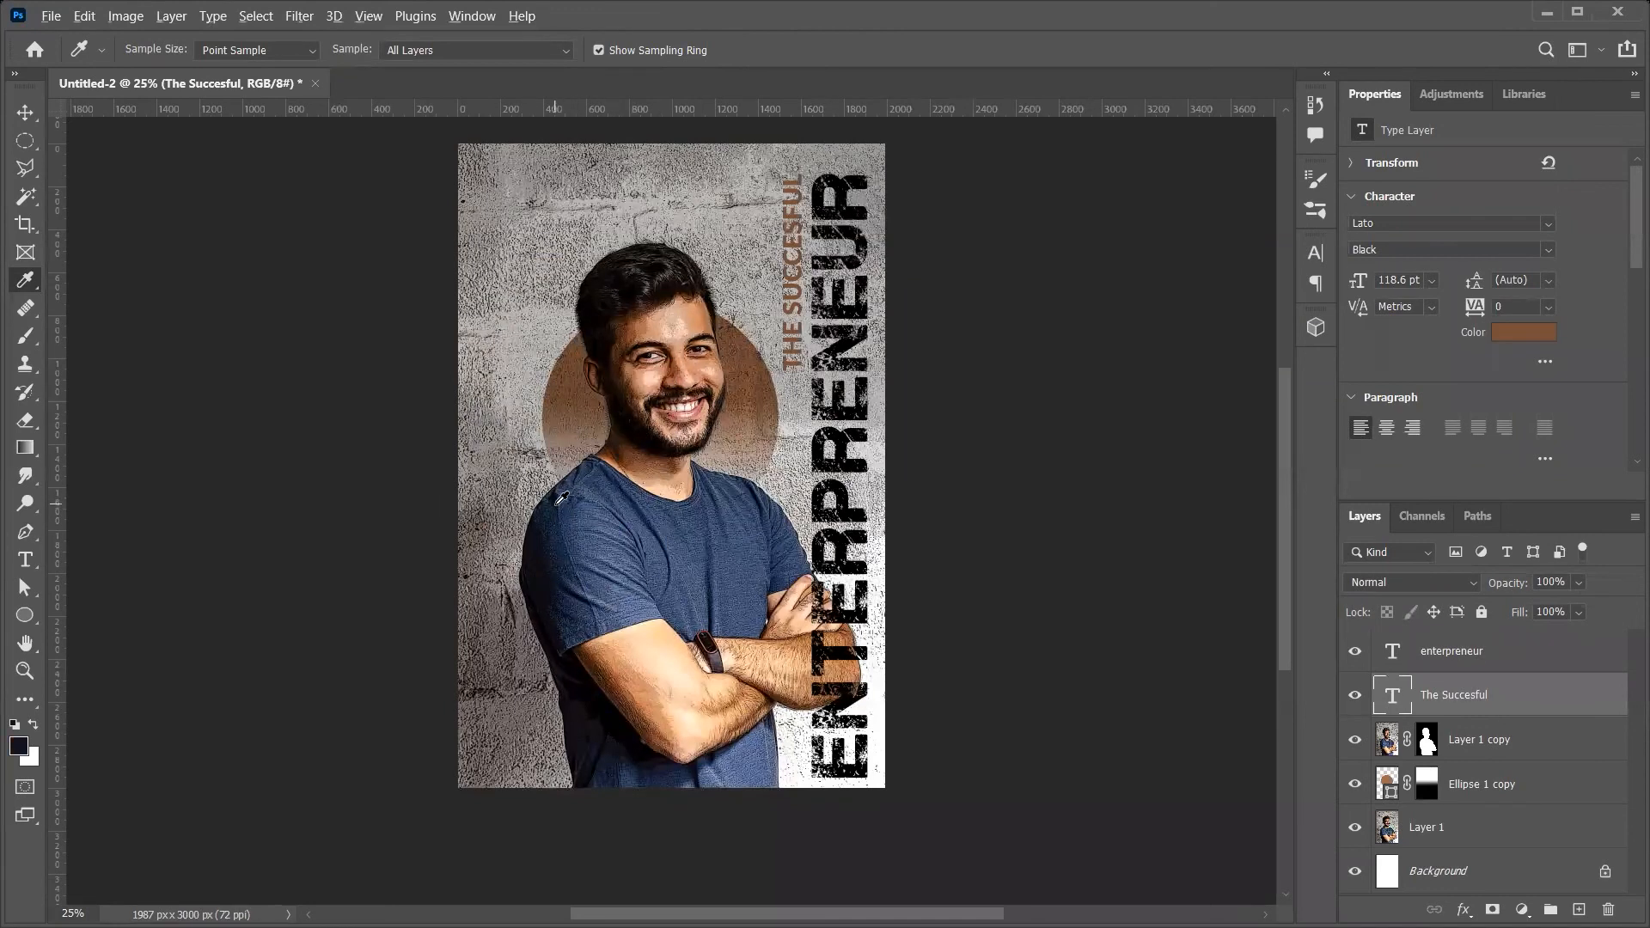
pyautogui.hotkey('alt', 'BackSpace')
pyautogui.press('v')
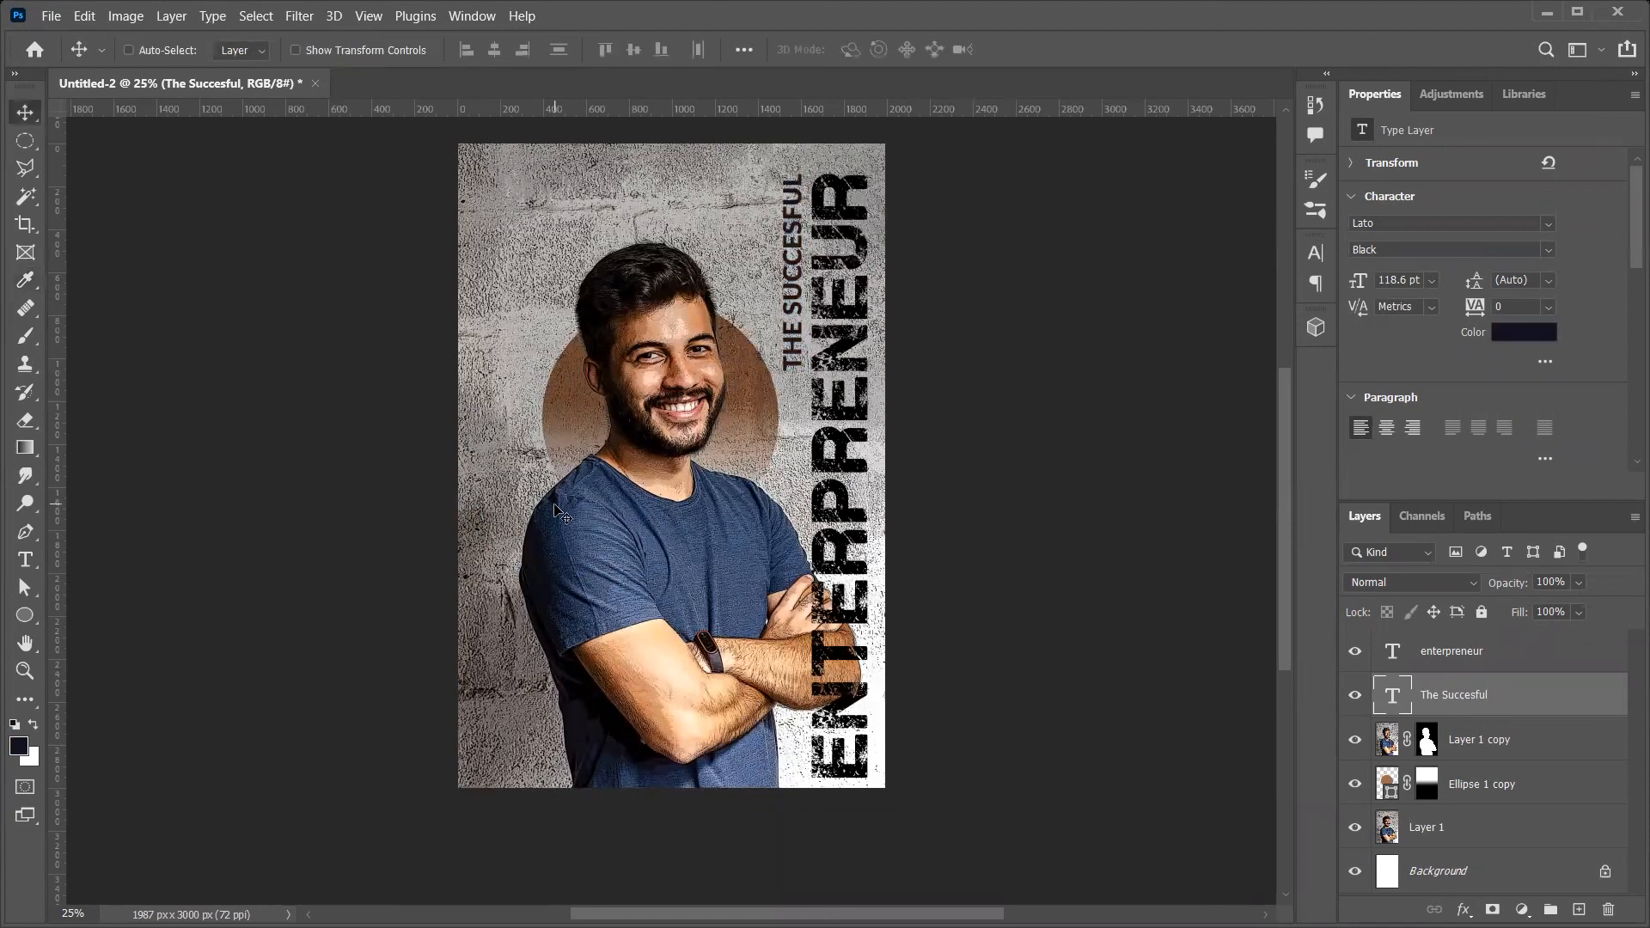
# Duplicate Layer 1 and set the copy's blending mode to Screen
pyautogui.click(1537, 846)
pyautogui.hotkey('ctrl', 'j')
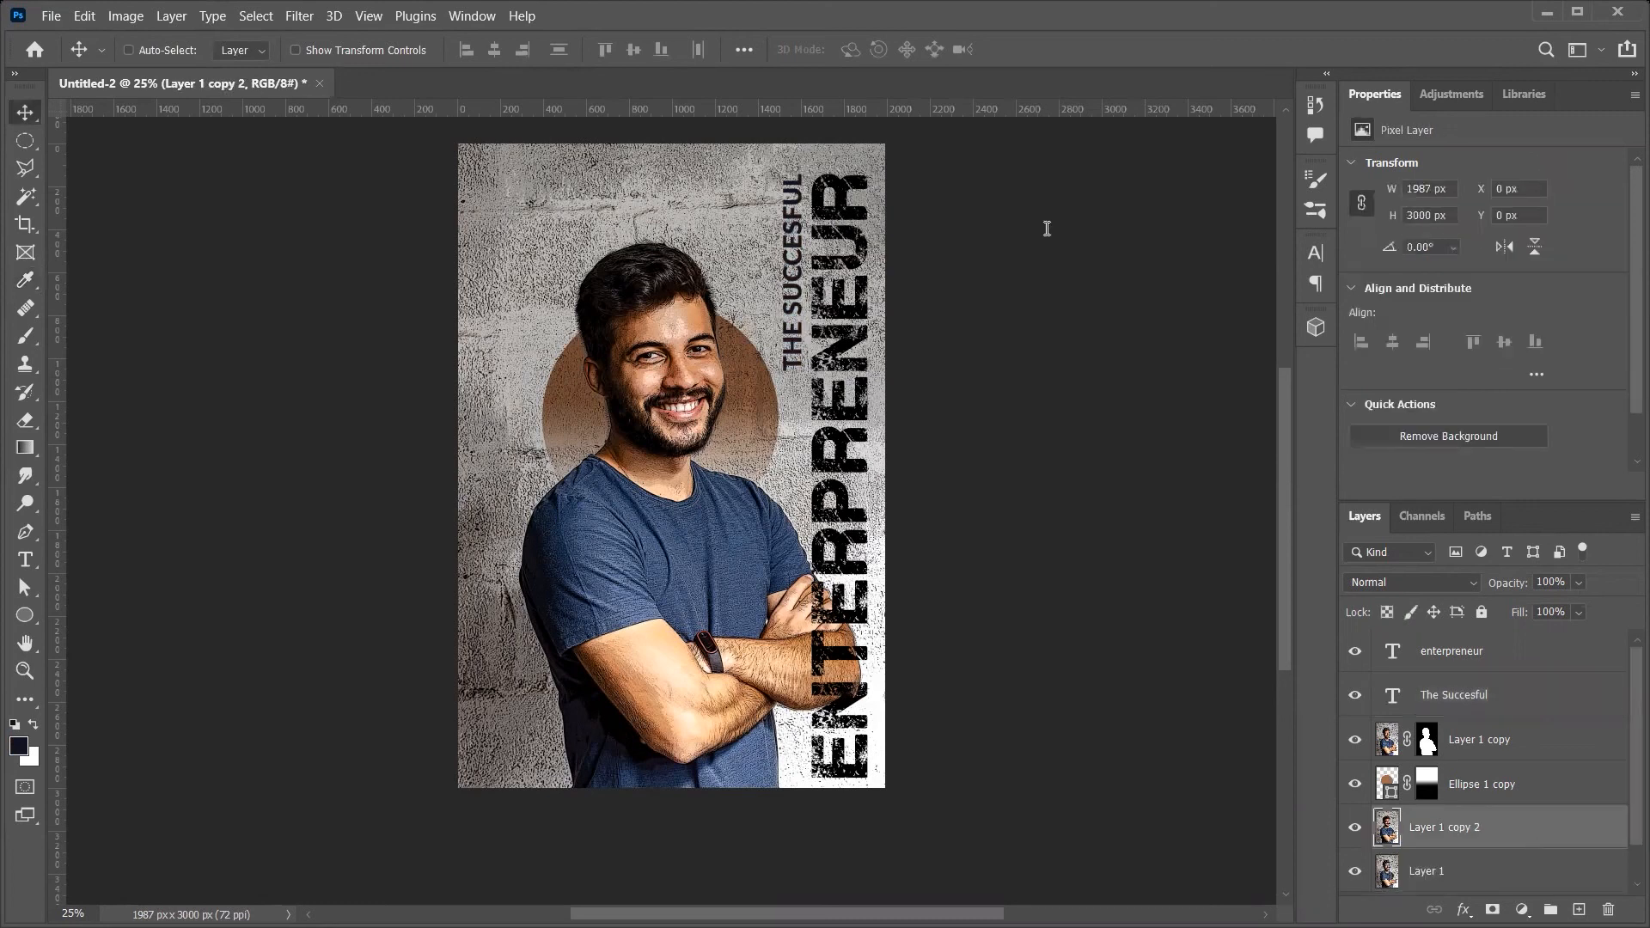
pyautogui.click(1463, 582)
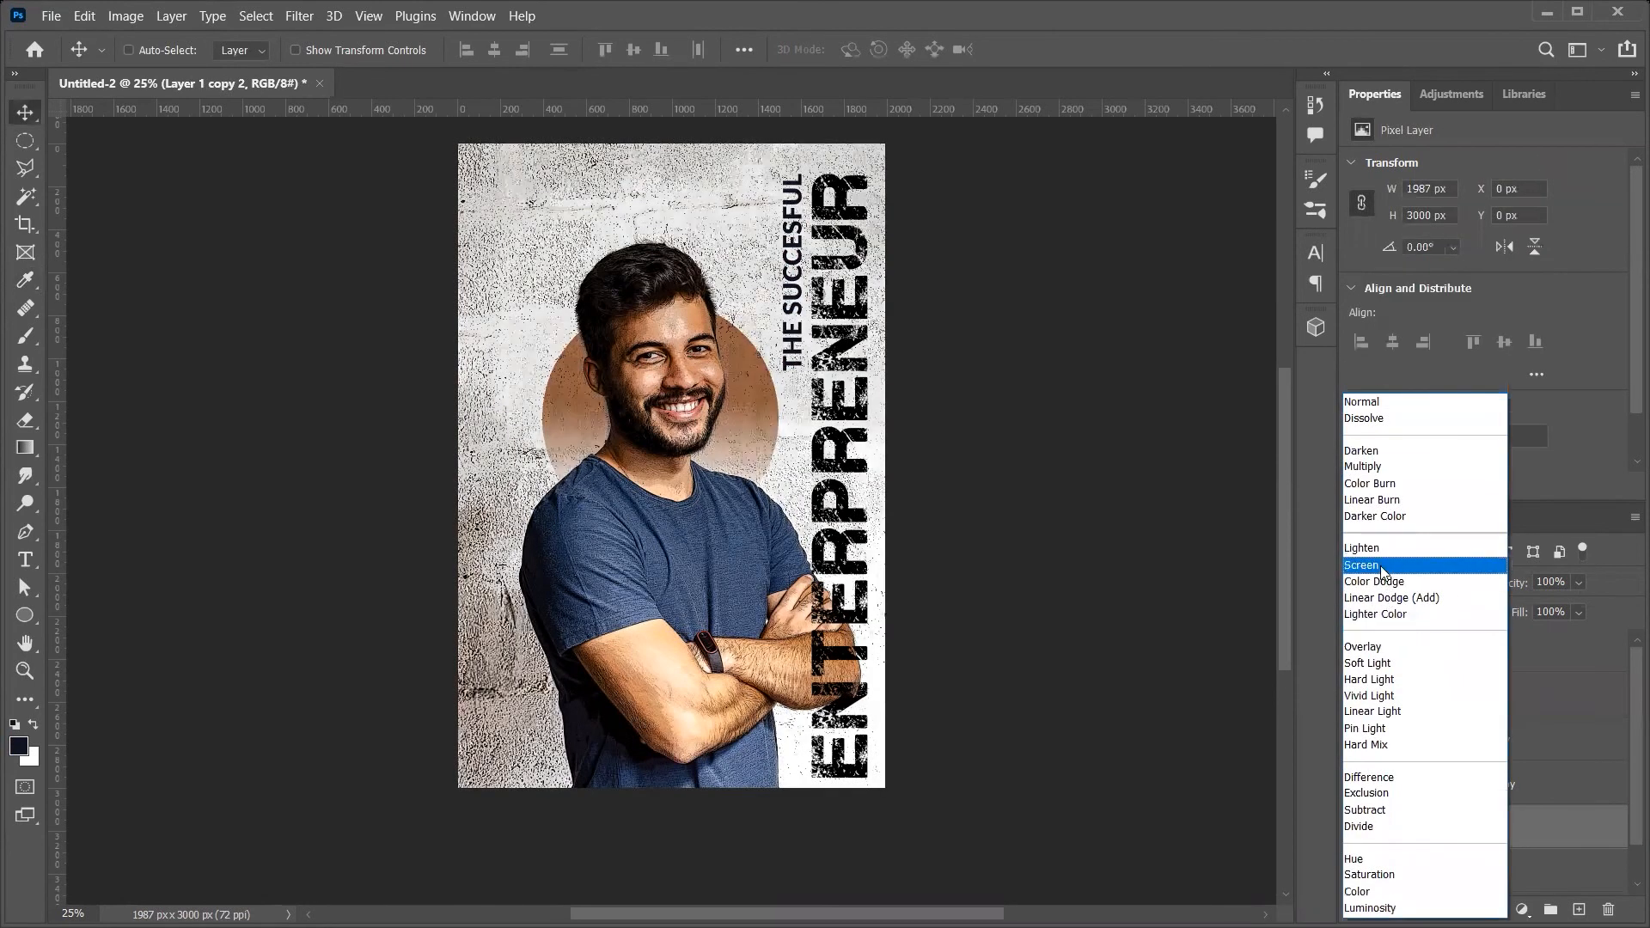
pyautogui.click(1366, 565)
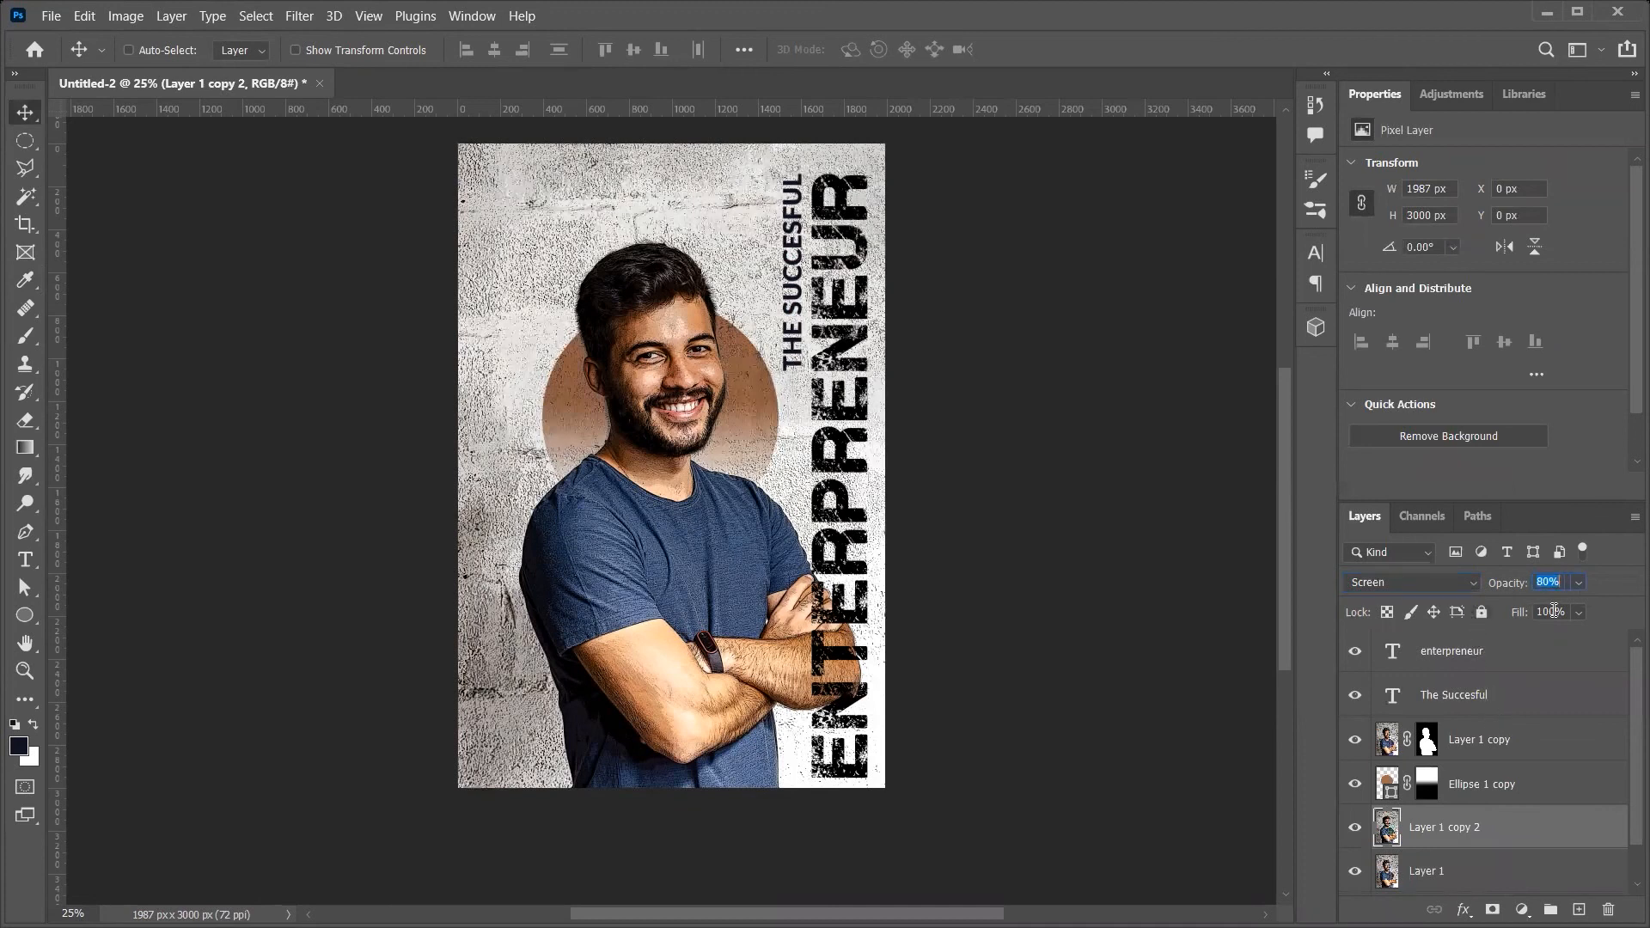
# Set the opacity of the Screen-mode background copy to 50%
pyautogui.hotkey('shift', 'Down')
pyautogui.hotkey('shift', 'Down')
pyautogui.hotkey('shift', 'Down')
pyautogui.hotkey('shift', 'Down')
pyautogui.hotkey('shift', 'Down')
pyautogui.hotkey('shift', 'Down')
pyautogui.hotkey('shift', 'Down')
pyautogui.hotkey('shift', 'Down')
pyautogui.hotkey('shift', 'Up')
pyautogui.hotkey('shift', 'Up')
pyautogui.hotkey('shift', 'Up')
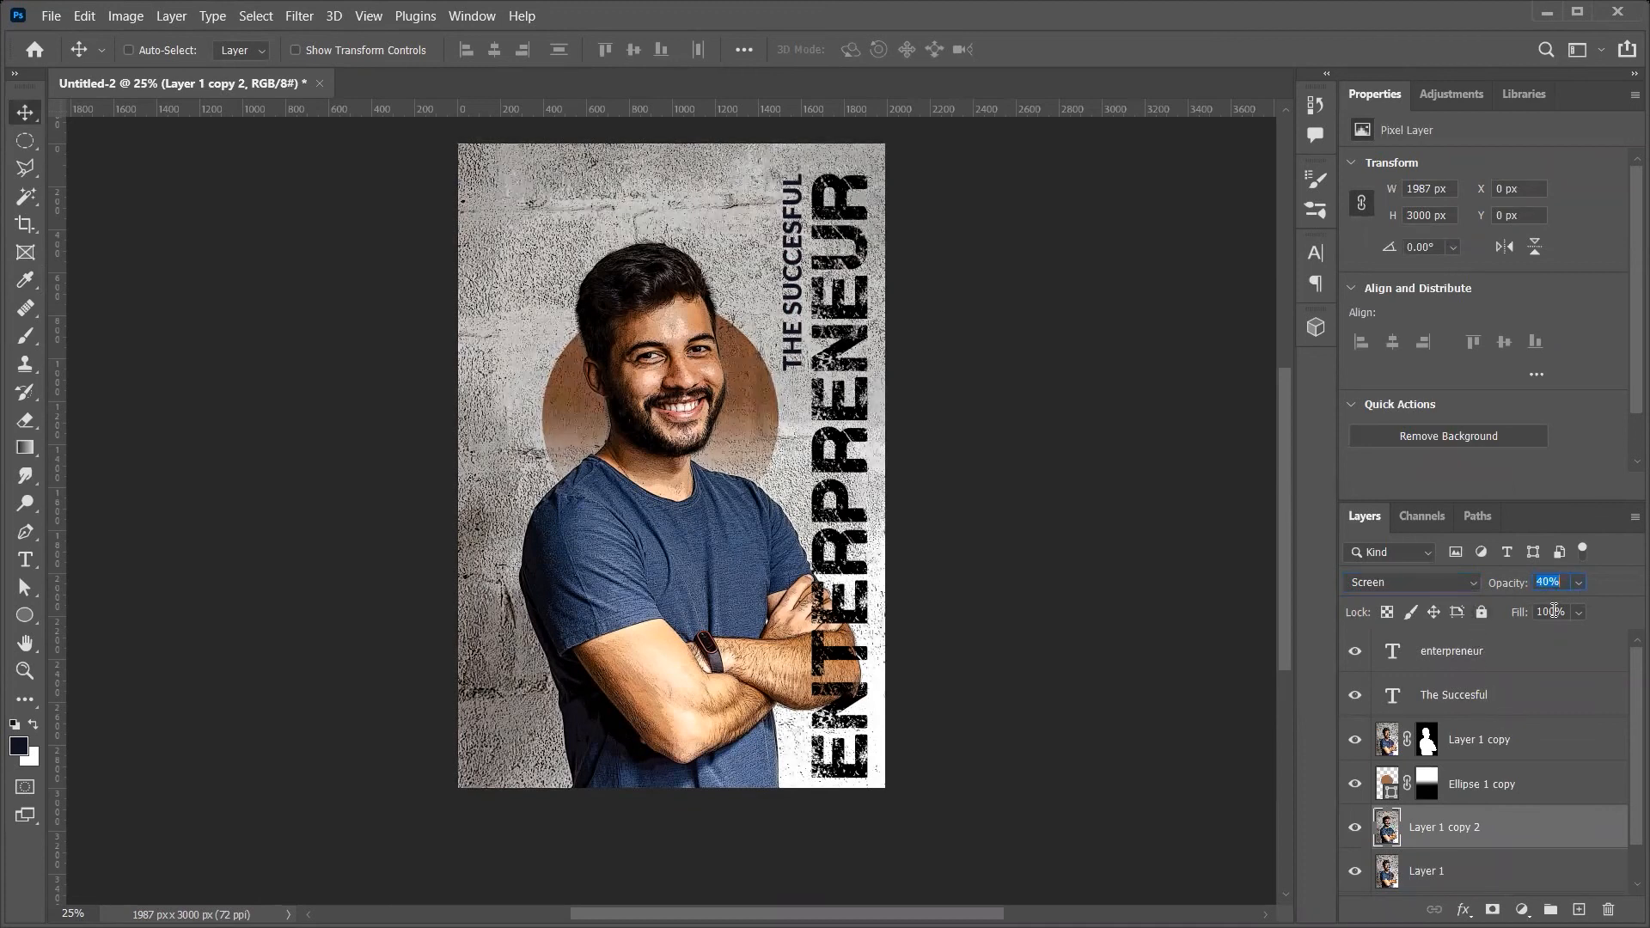
pyautogui.press('Return')
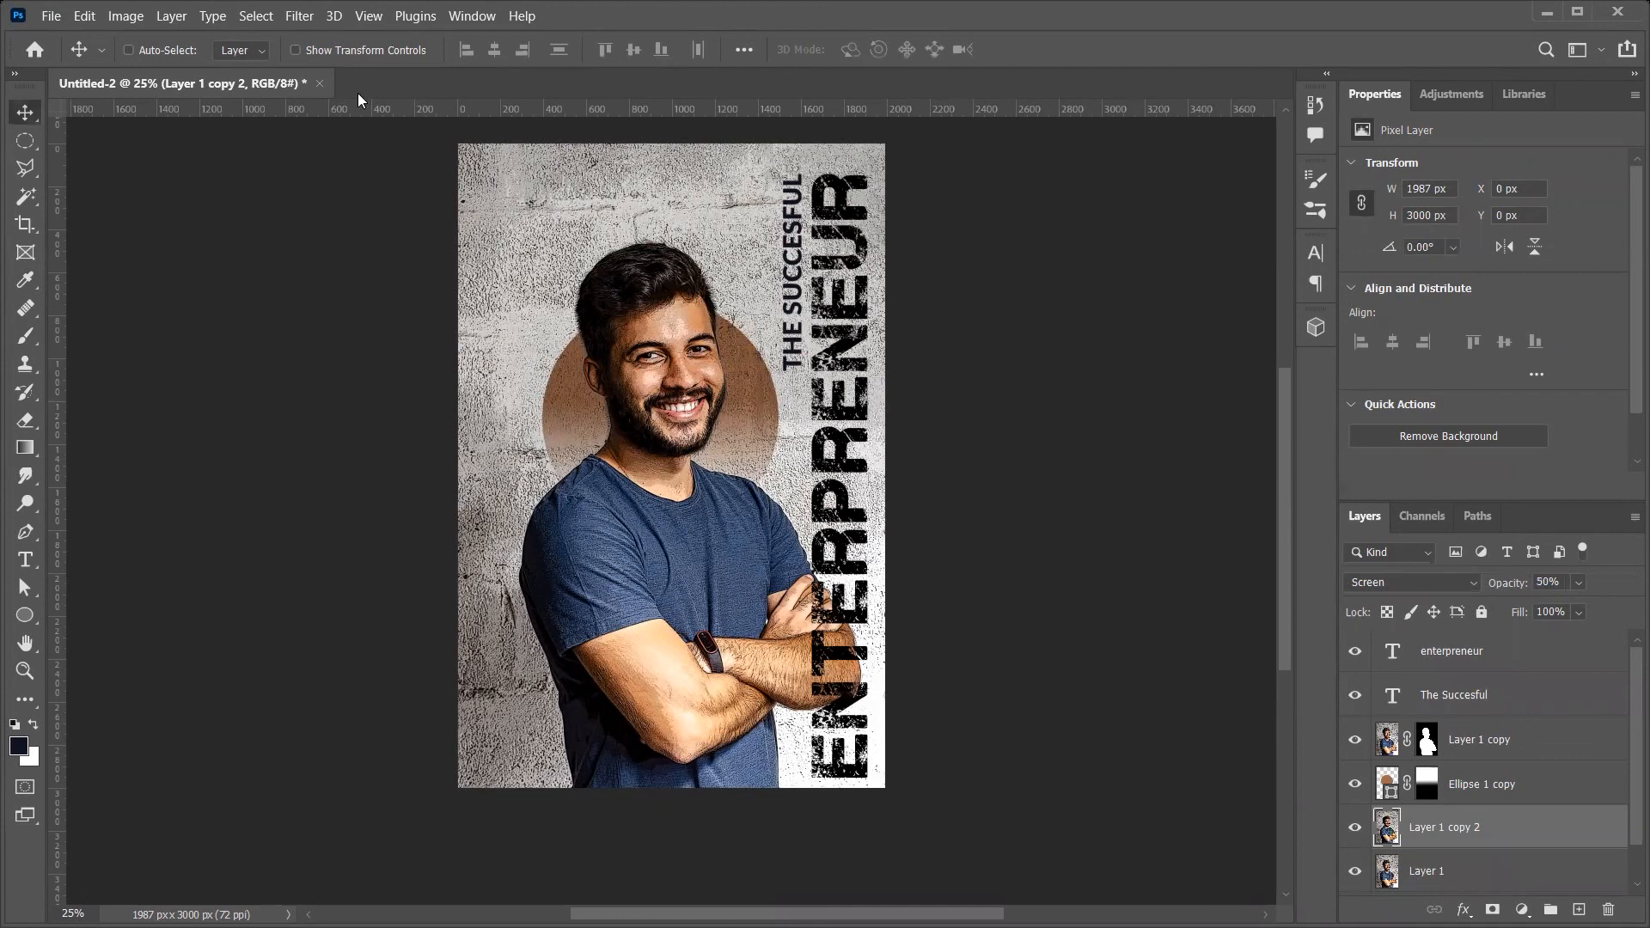
# Toggle the visibility of the Screen-mode copy to compare the background with and without it
pyautogui.click(1356, 832)
pyautogui.click(1355, 831)
pyautogui.click(1355, 828)
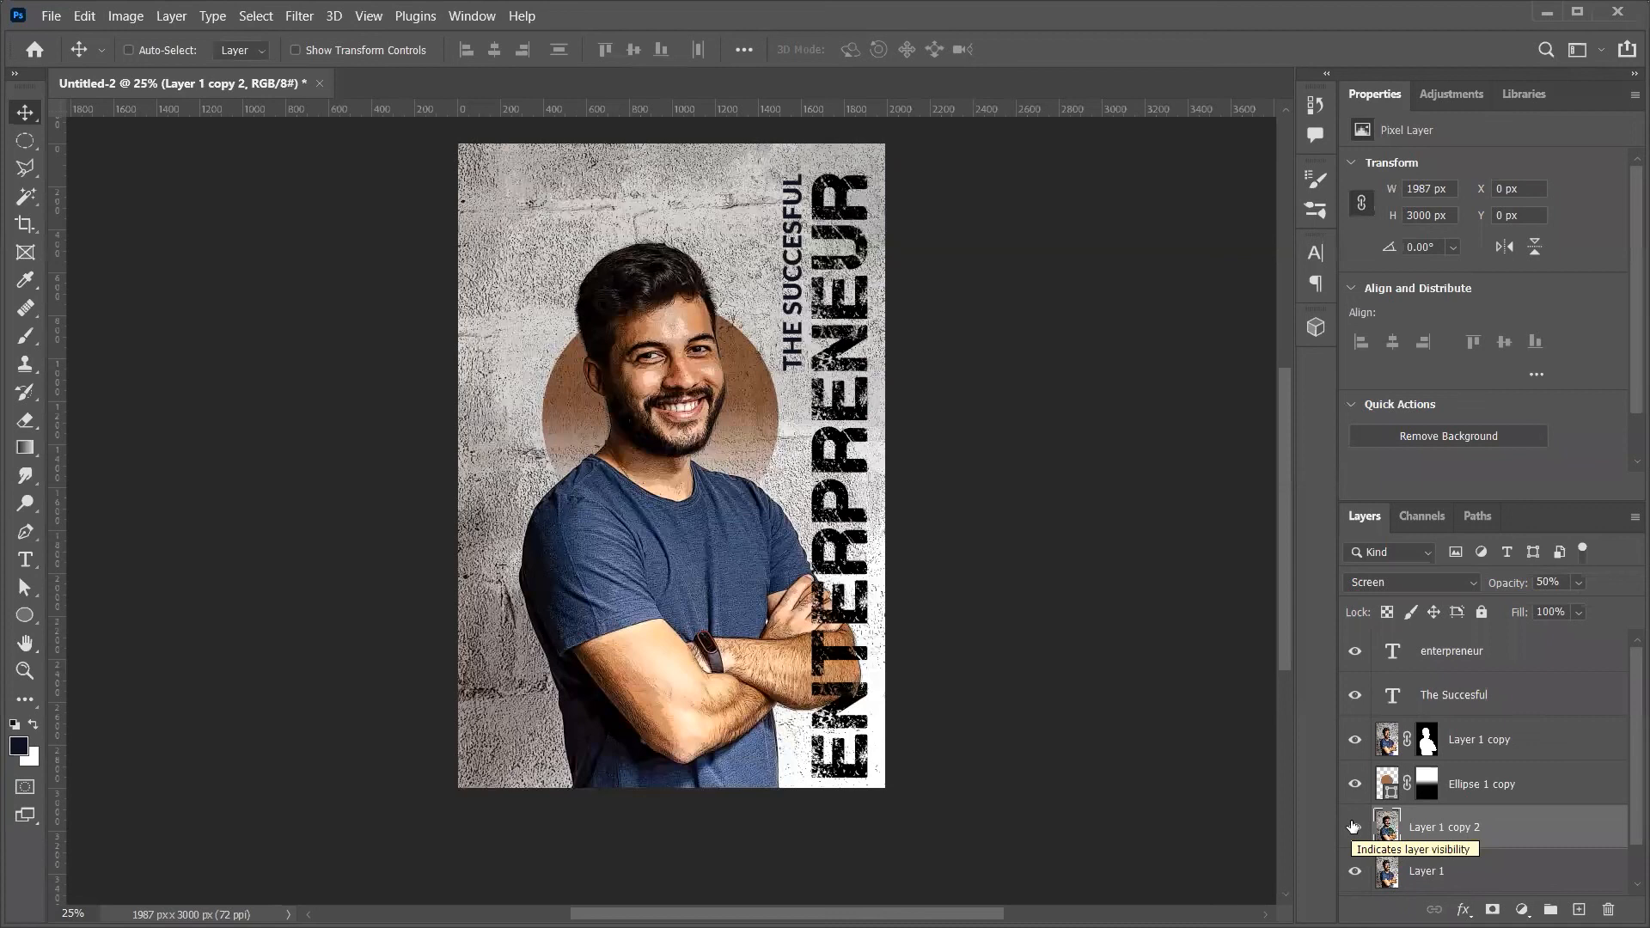
pyautogui.click(1355, 827)
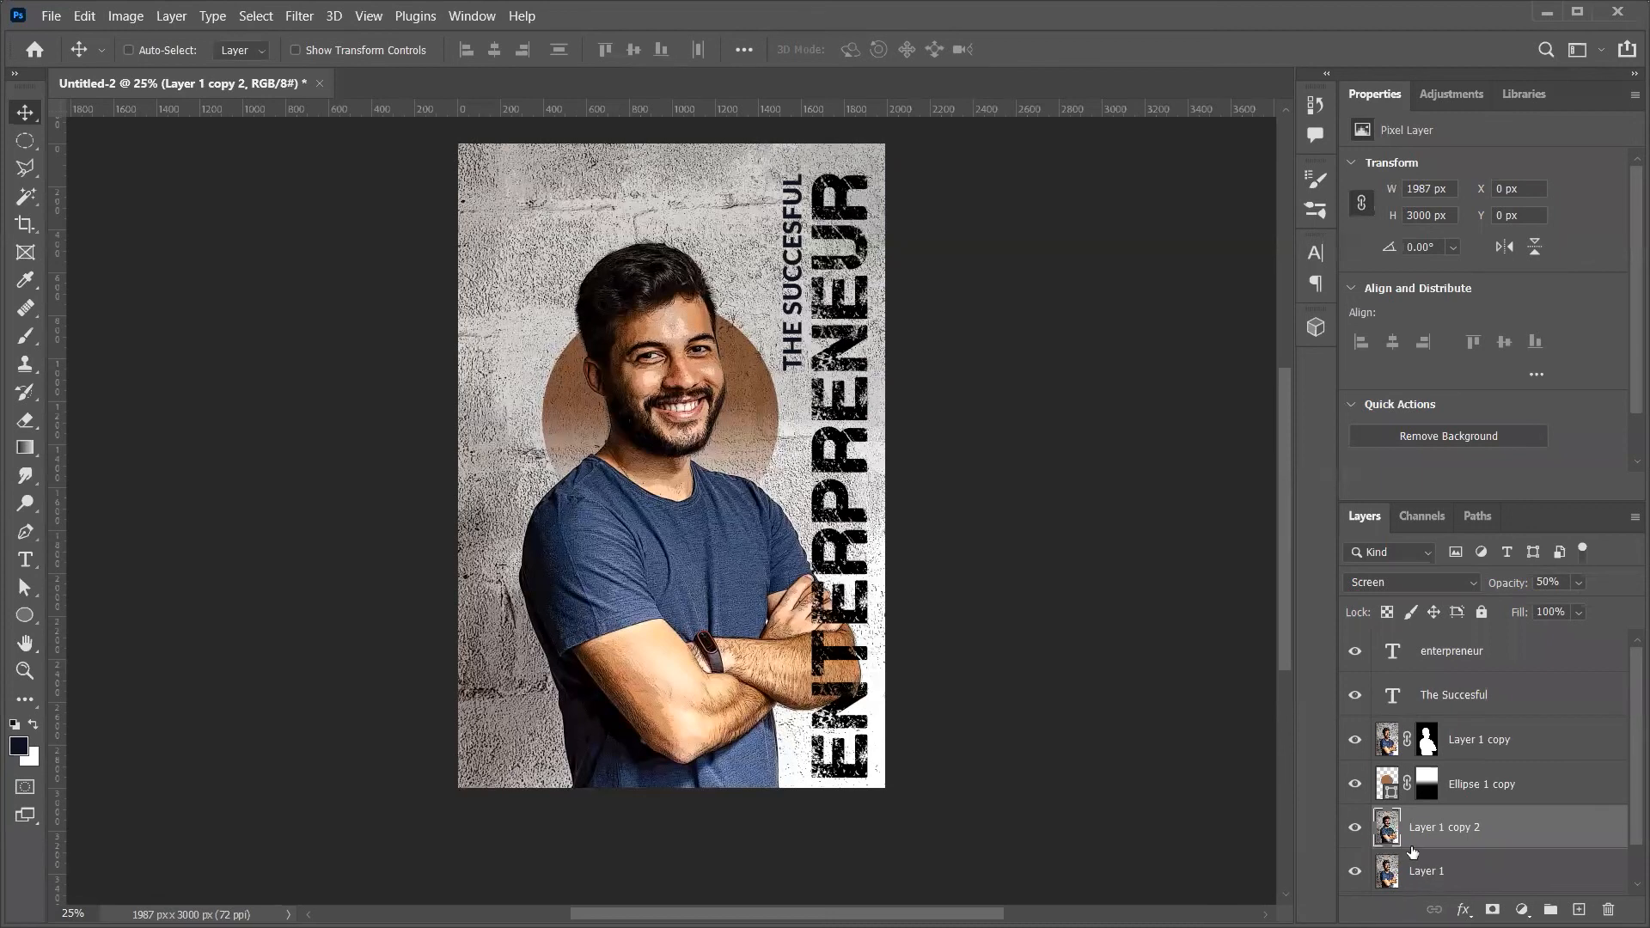